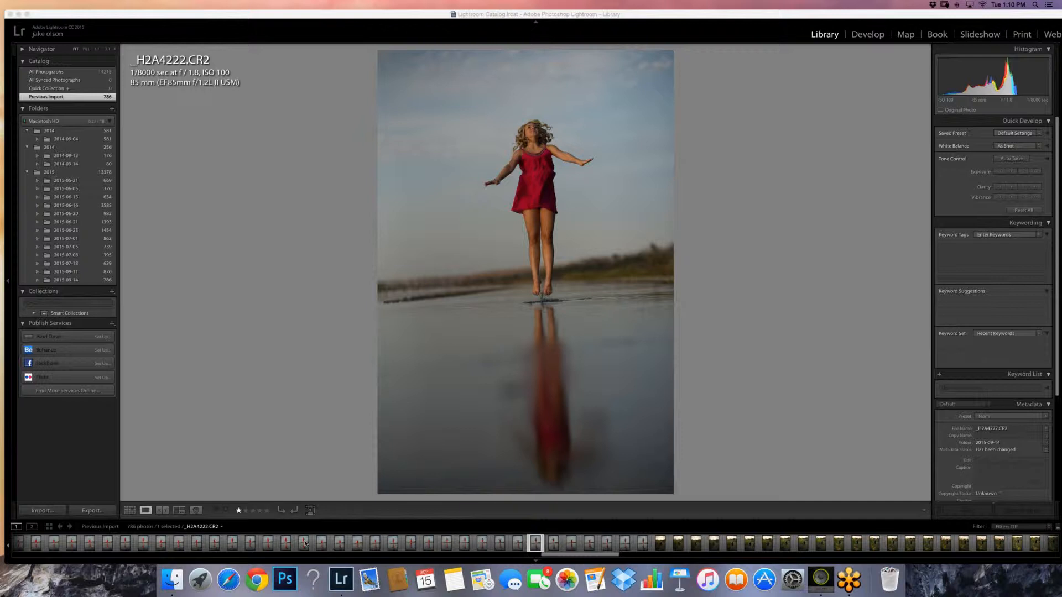
- Open photo _H2A4206.CR2 in the Develop module and straighten its horizon with a crop rotation of about 4.2 degrees
left_click(305, 544)
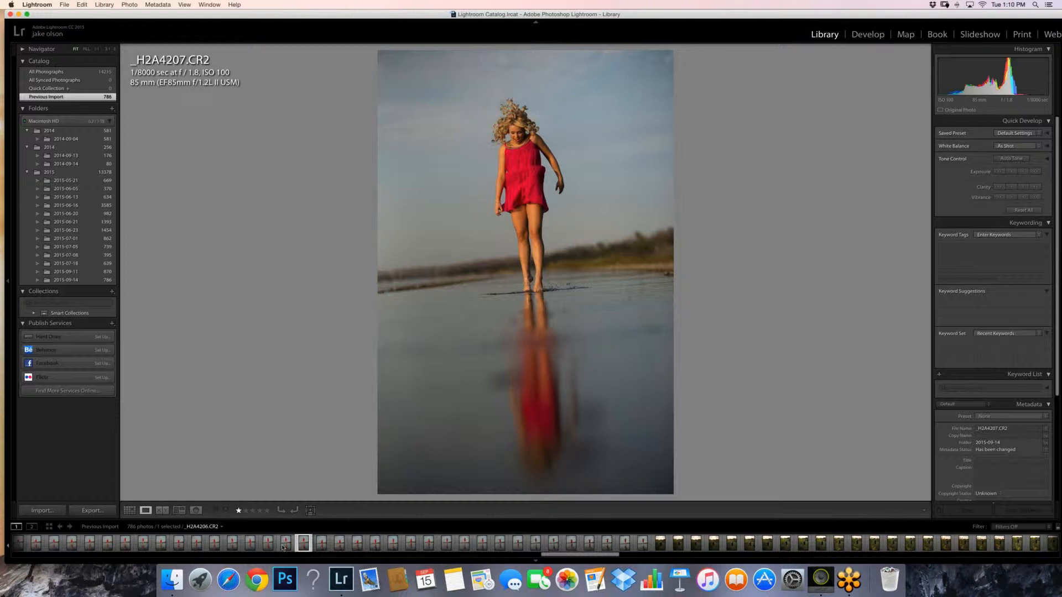
left_click(285, 543)
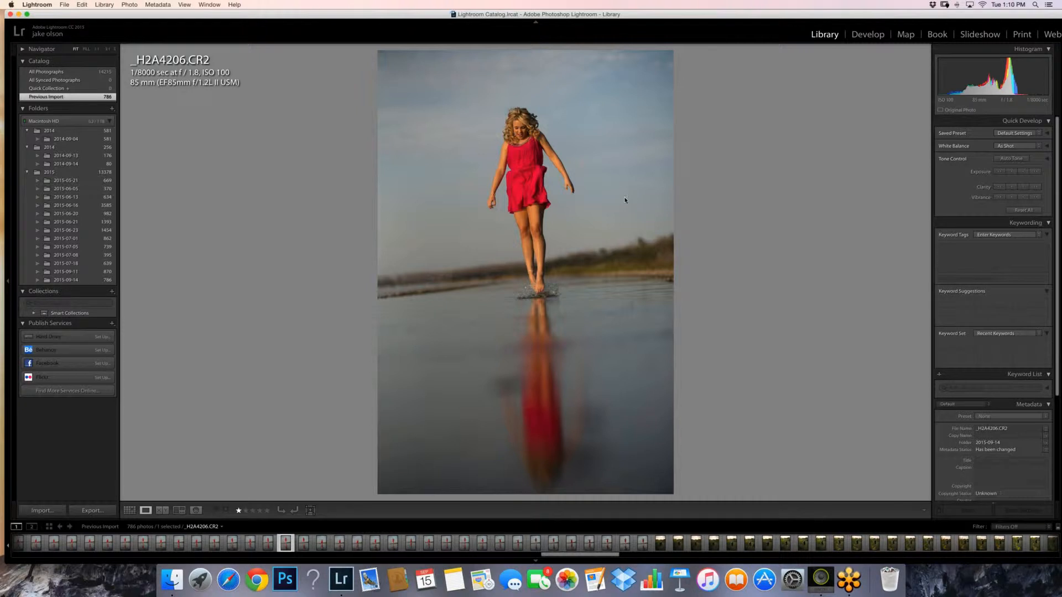
left_click(874, 34)
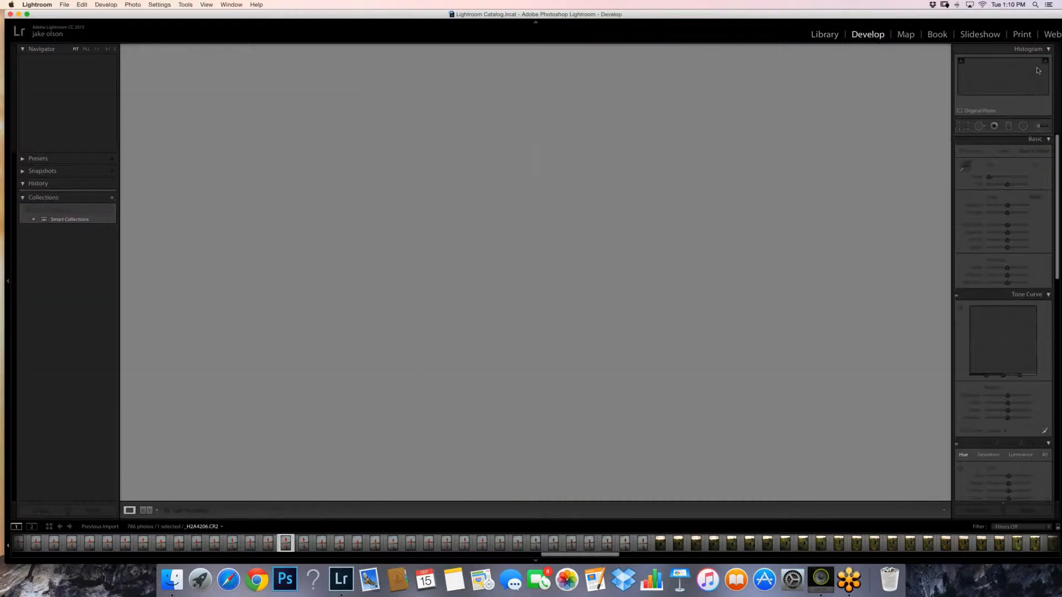
key("r")
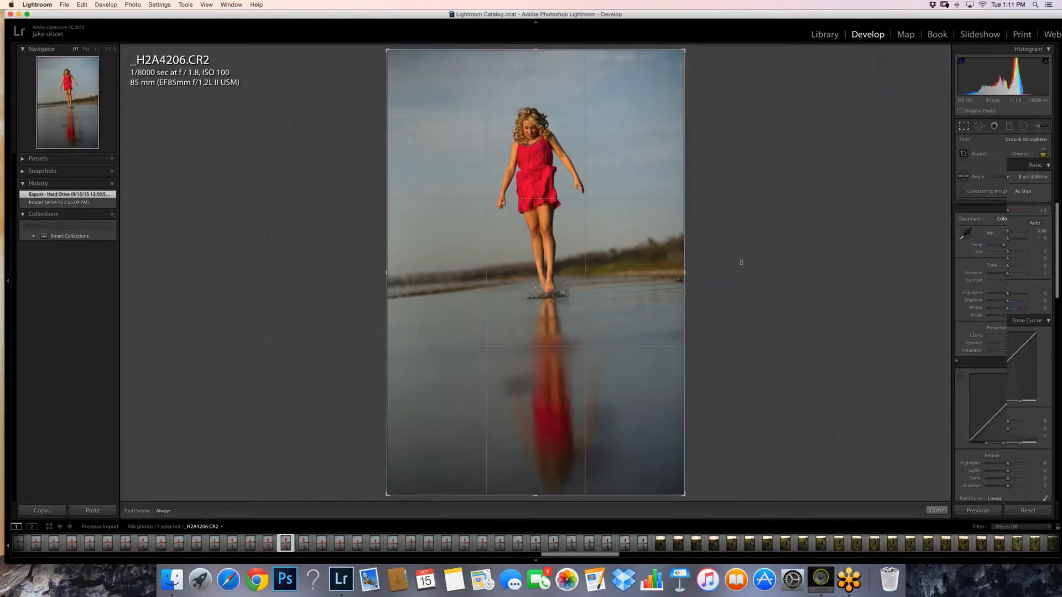
left_click_drag(741, 261, 742, 288)
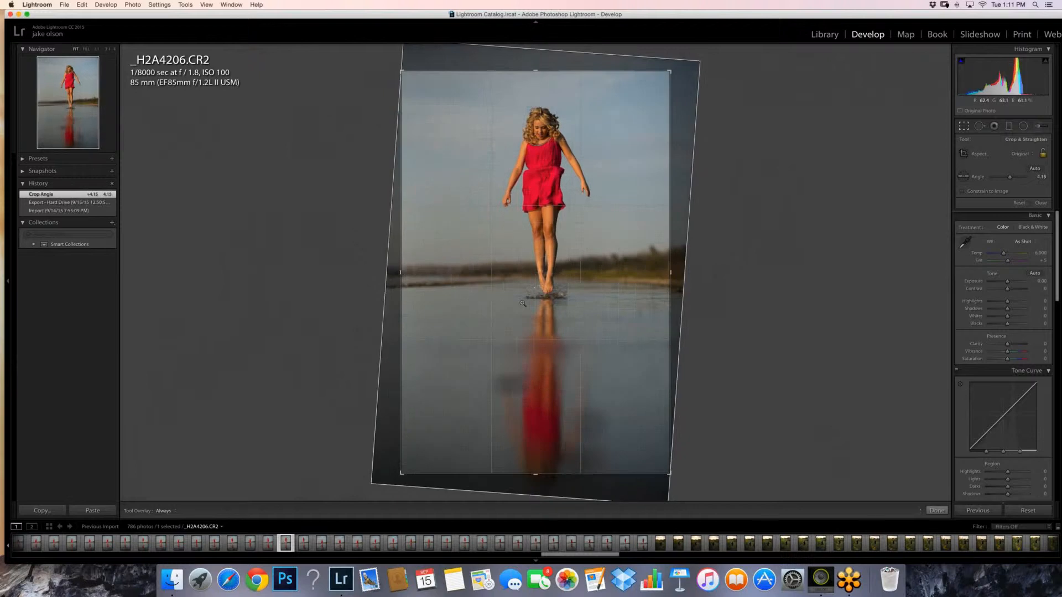
key("Return")
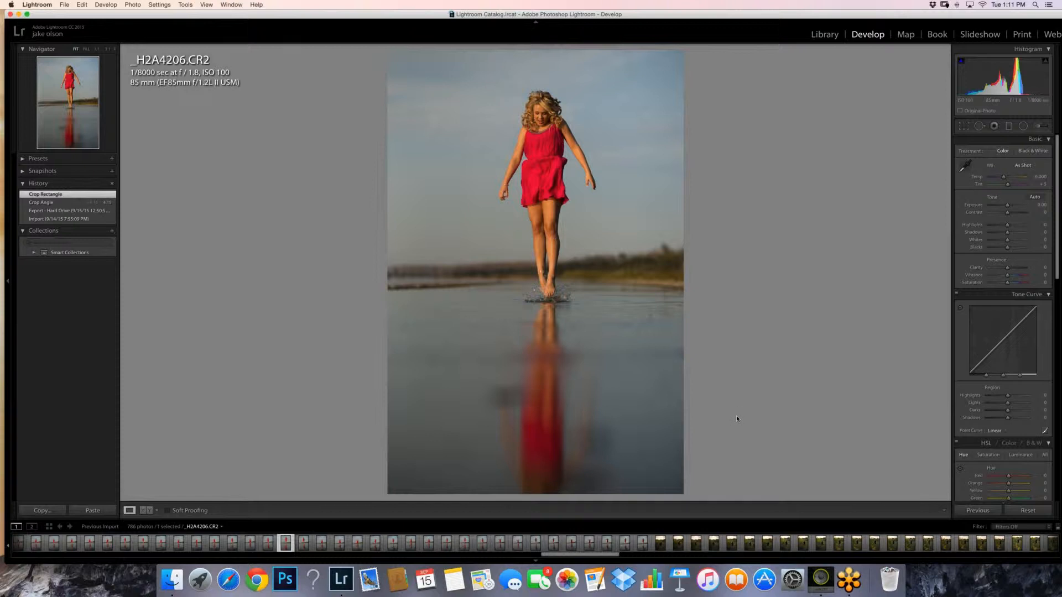
- Send the straightened photo to Adobe Photoshop CC 2014 for editing
left_click(133, 4)
mouse_move(159, 49)
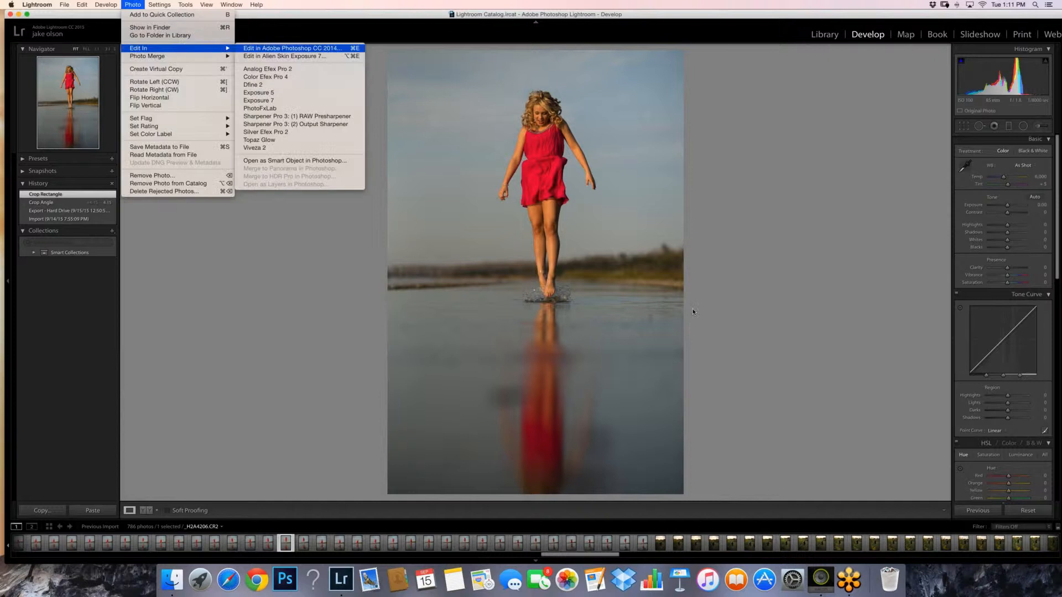
left_click(694, 312)
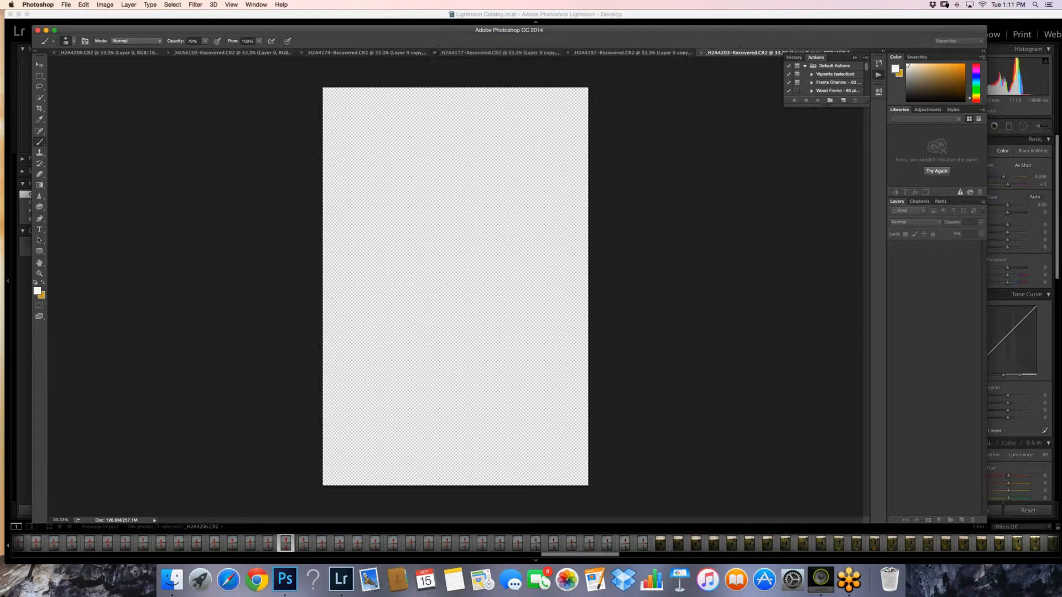
- Close all the open documents in Photoshop, including the recovered ones, without saving their changes
left_click(509, 190)
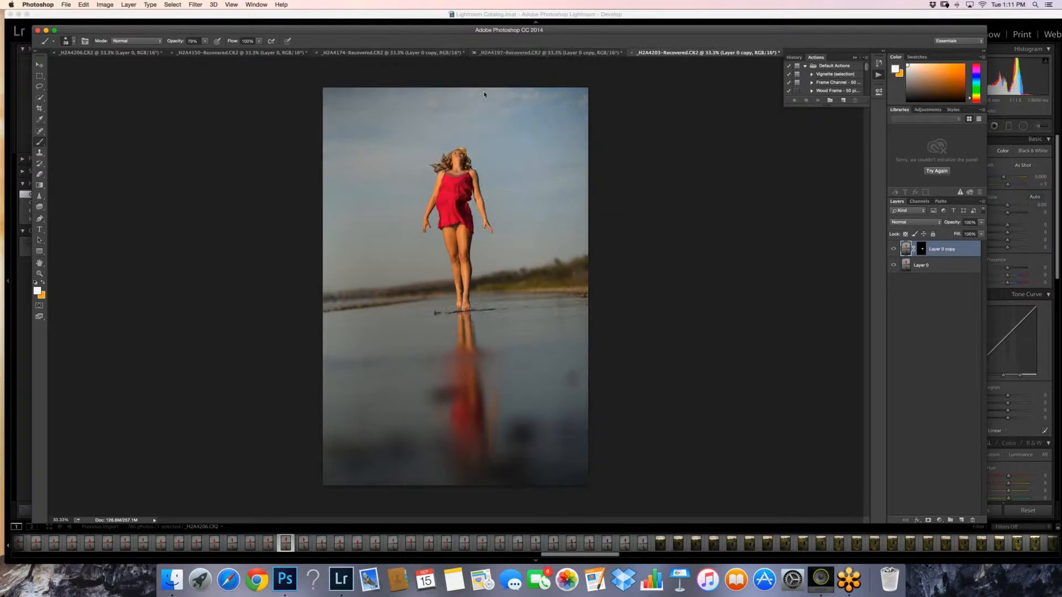
left_click(474, 53)
left_click(509, 190)
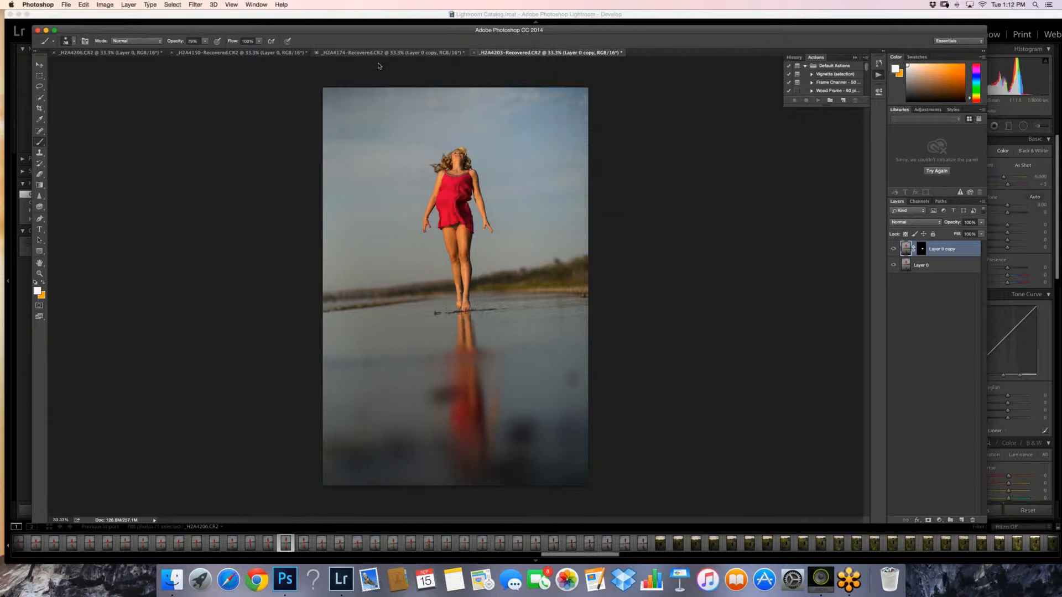
left_click(316, 52)
left_click(507, 190)
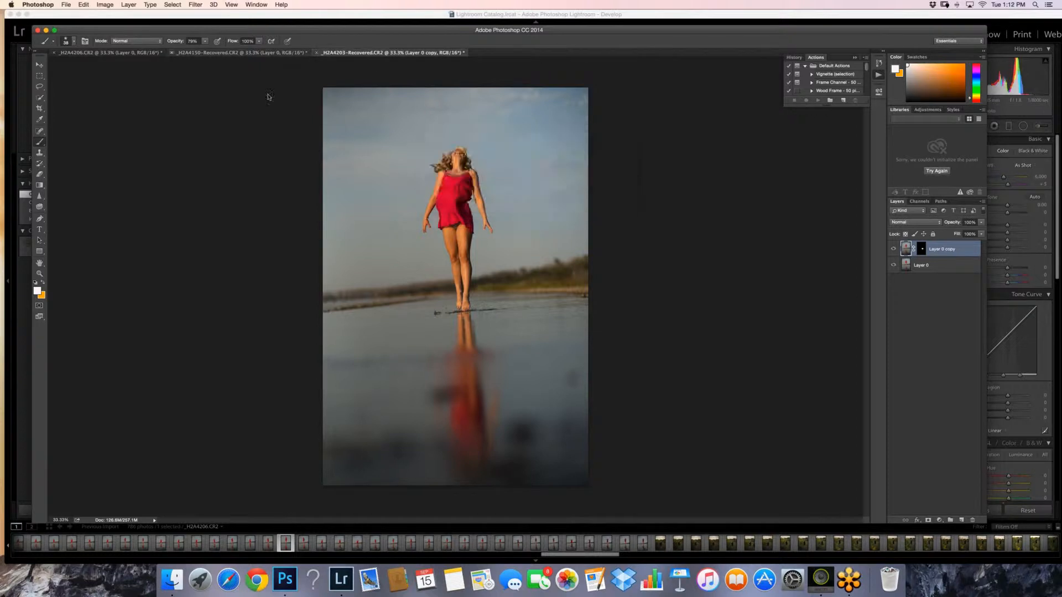
left_click(171, 52)
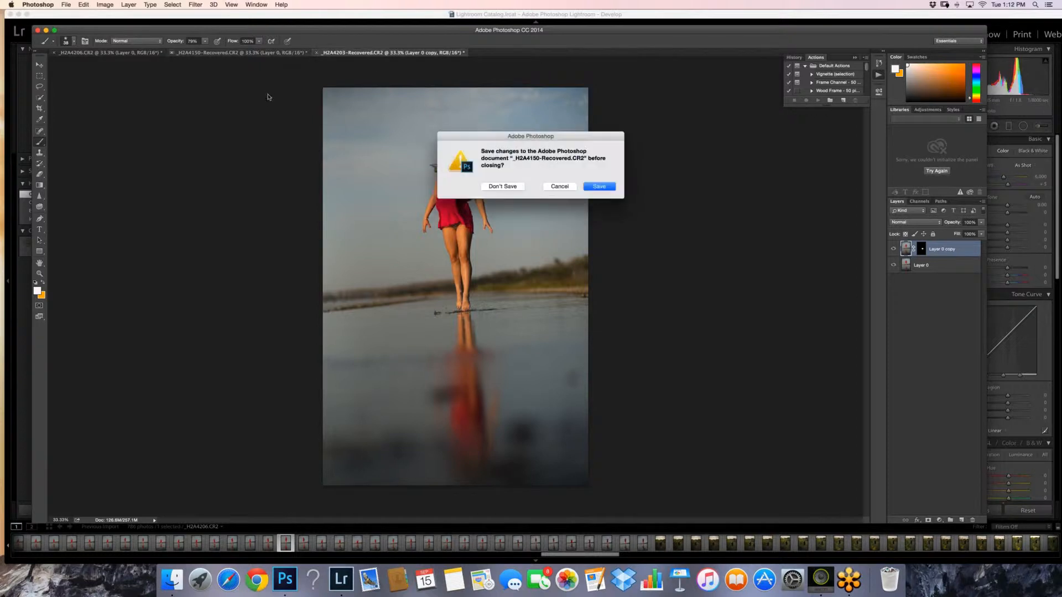
left_click(504, 187)
left_click(54, 53)
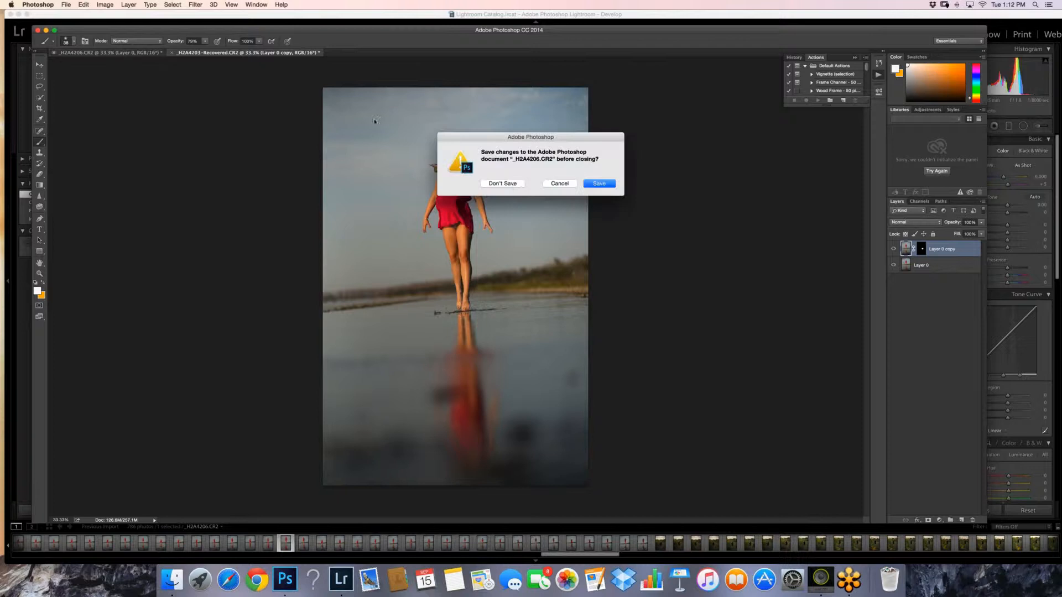
left_click(513, 184)
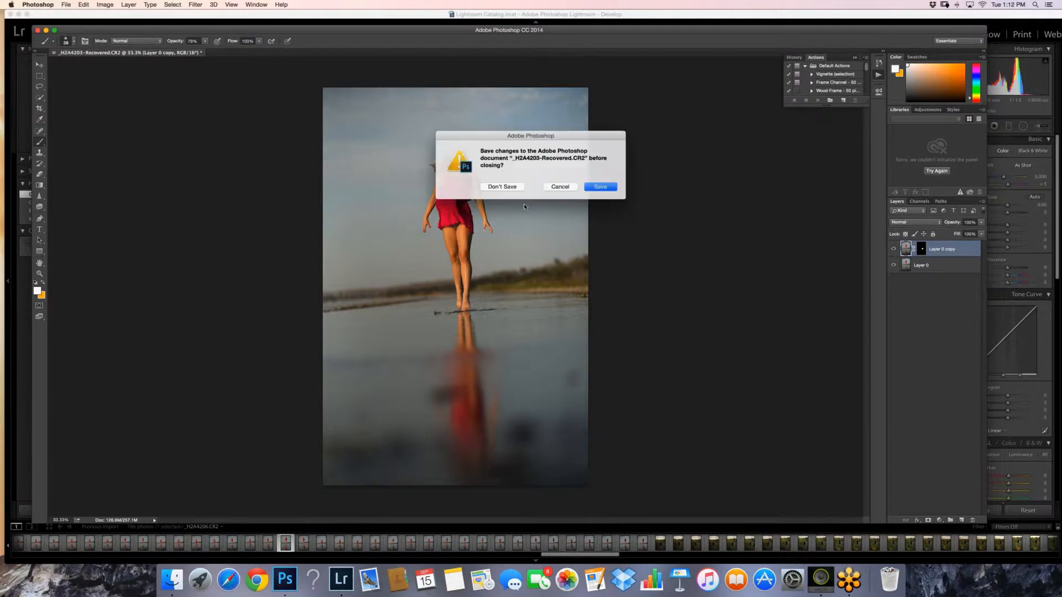
left_click(502, 187)
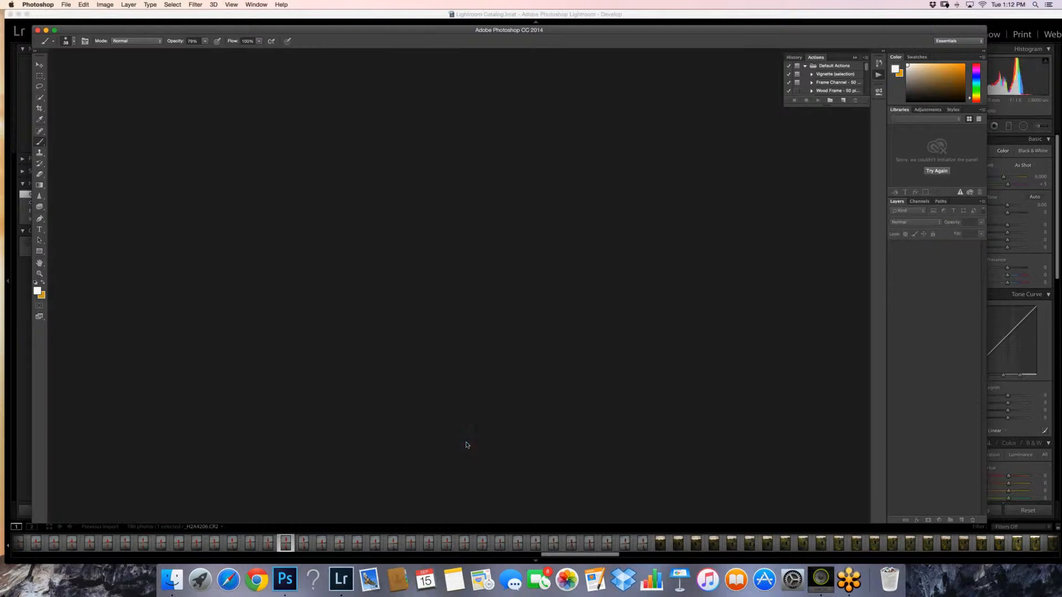
- Switch back to Lightroom and open _H2A4206.CR2 in Adobe Photoshop CC 2014
left_click(341, 579)
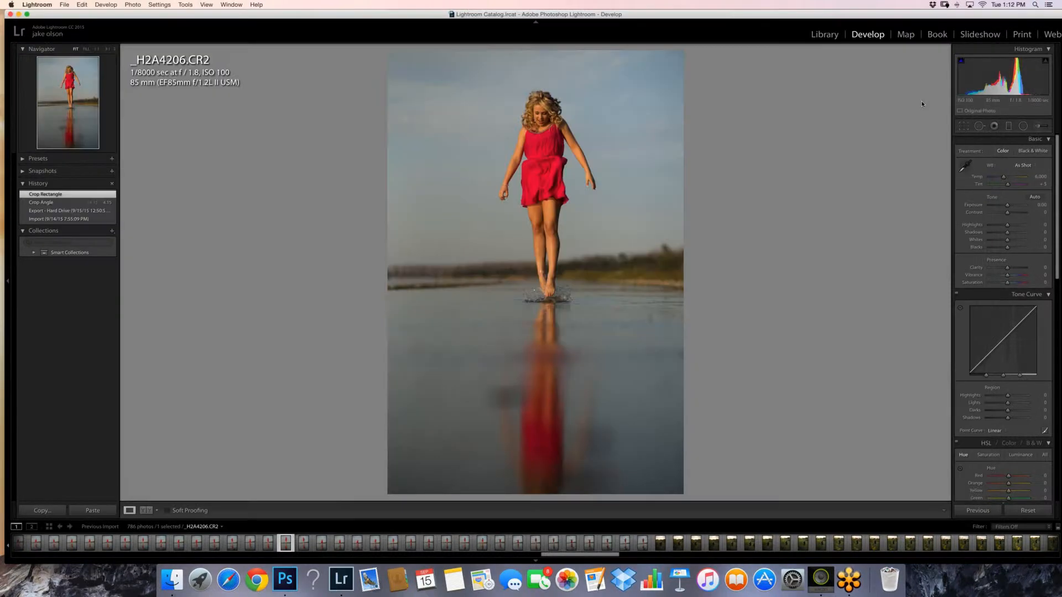
key("super+e")
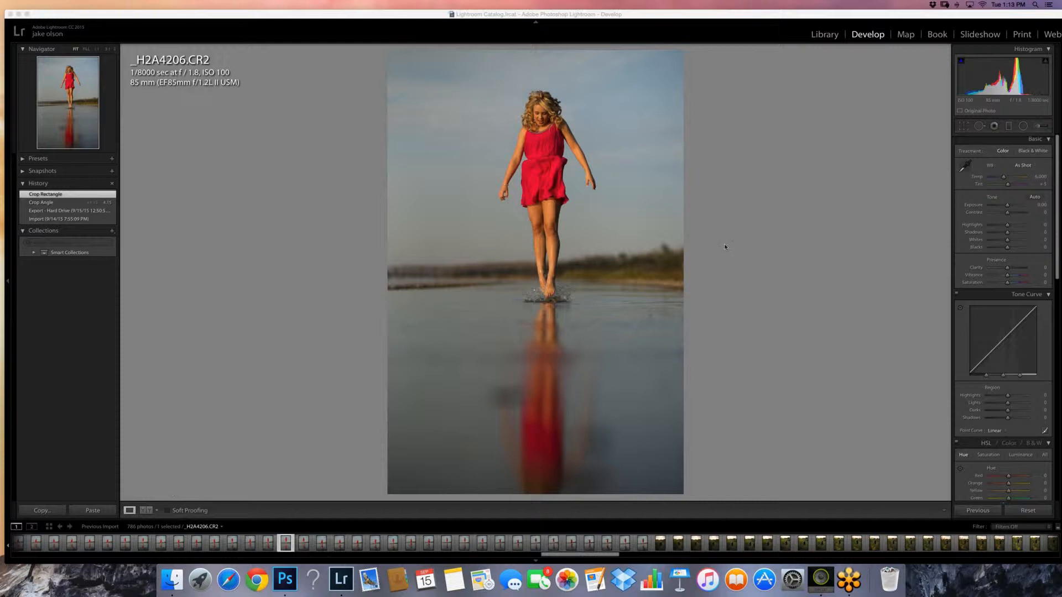
left_click(725, 247)
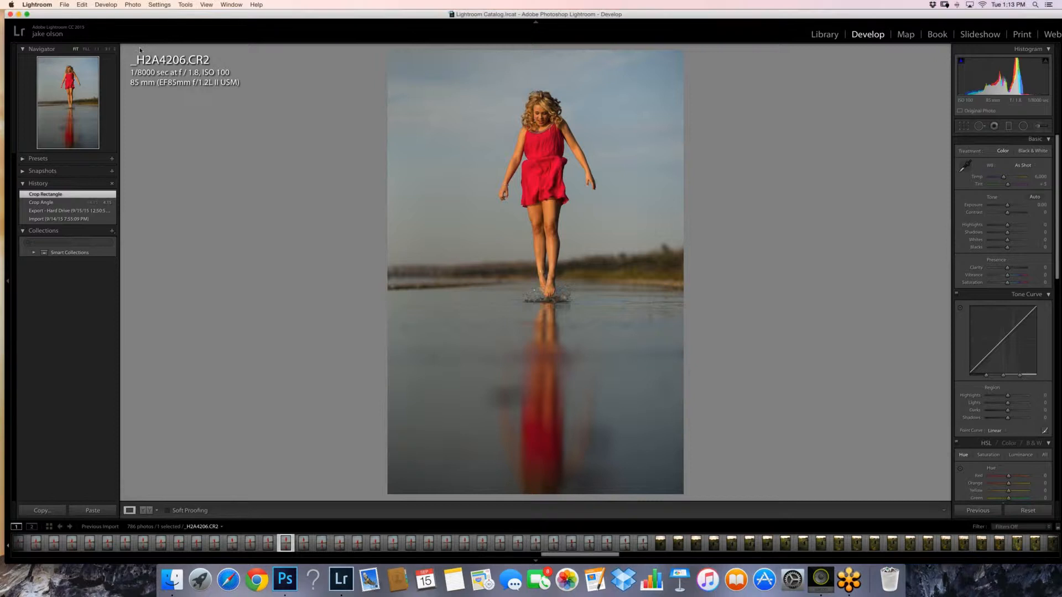
left_click(133, 4)
mouse_move(182, 48)
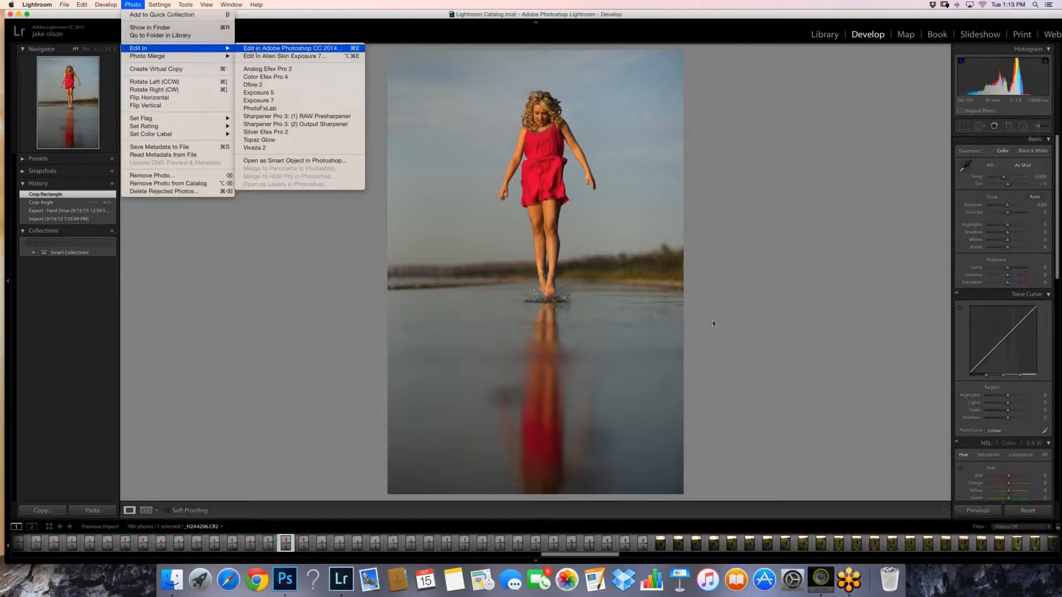
left_click(255, 49)
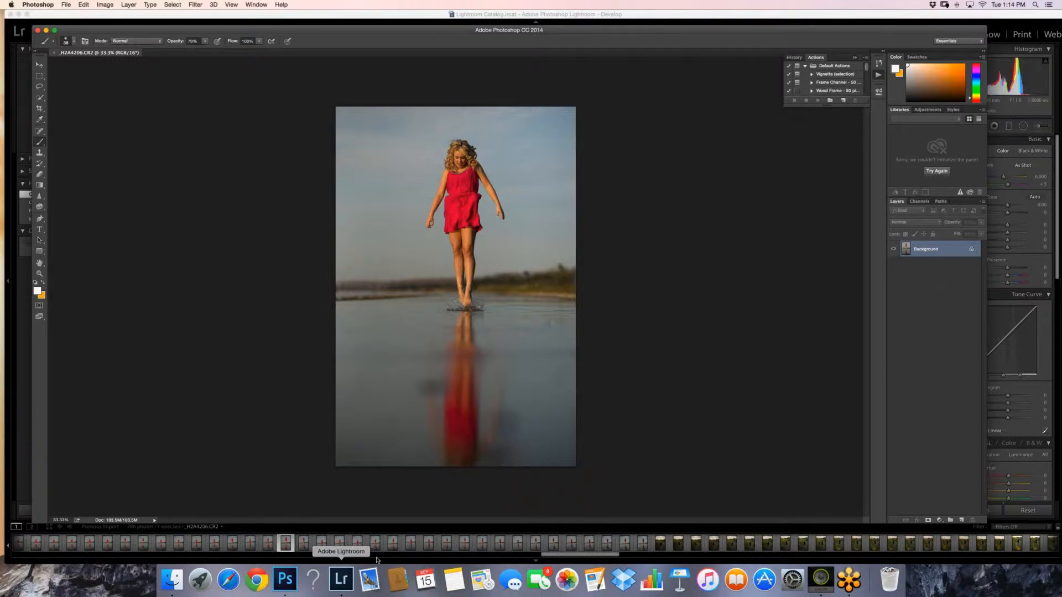
- Return to Lightroom and open photo _H2A4124.CR2 in Loupe view from the Library grid
left_click(412, 527)
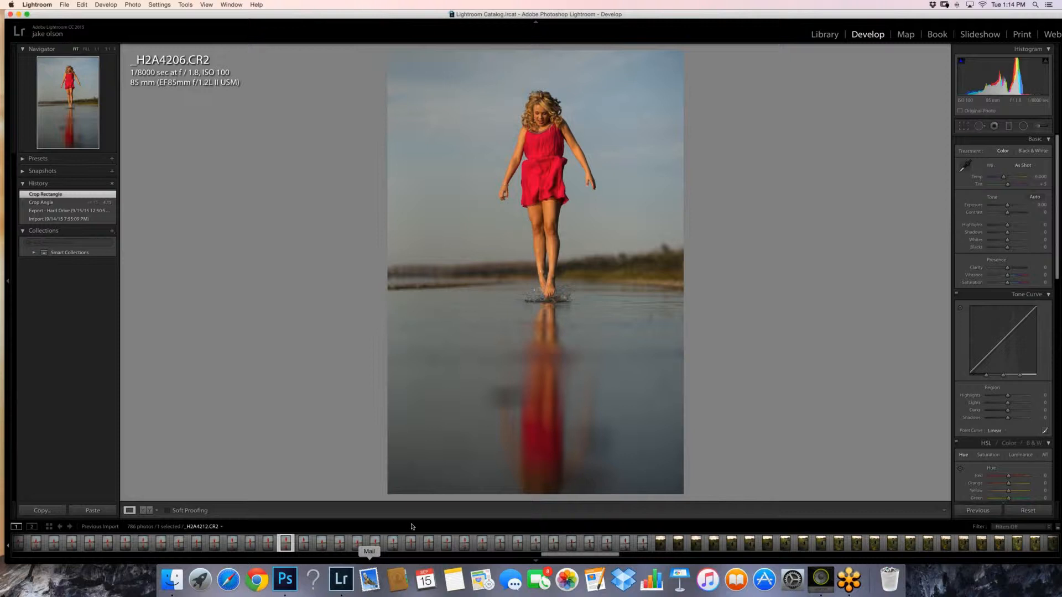
left_click(411, 544)
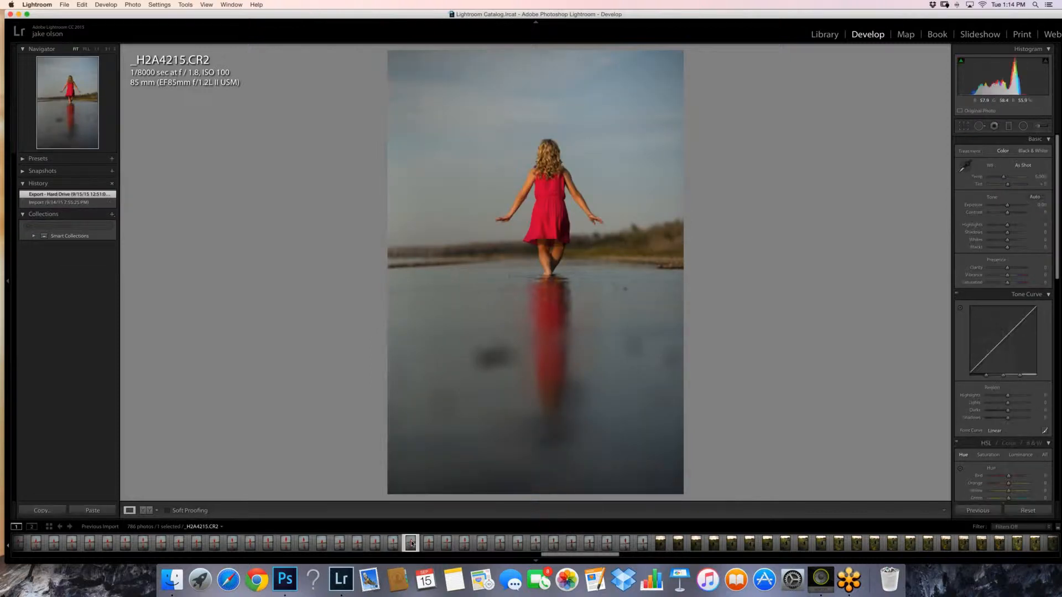
key("e")
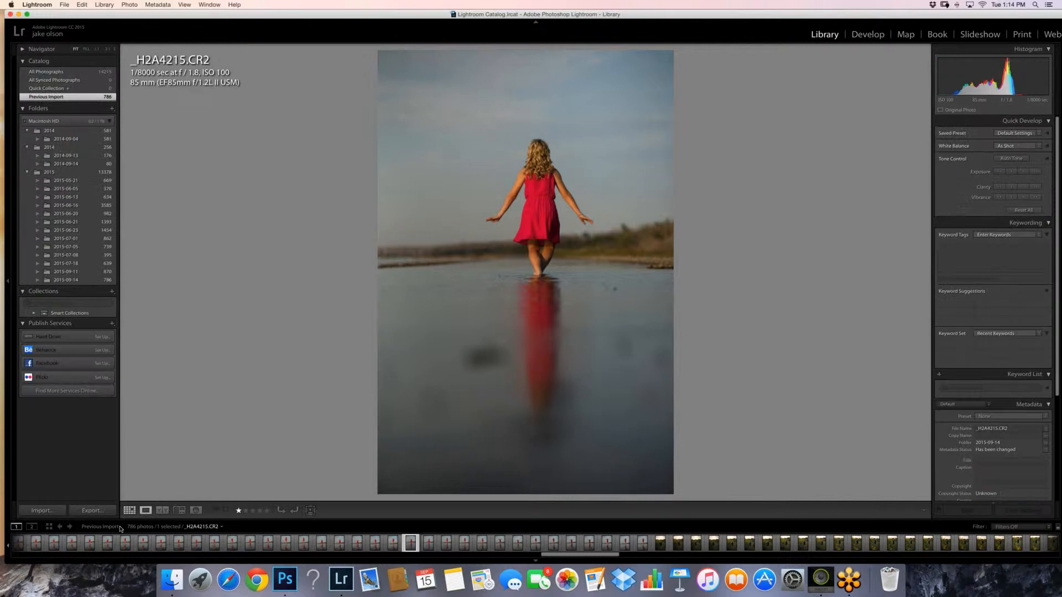
key("g")
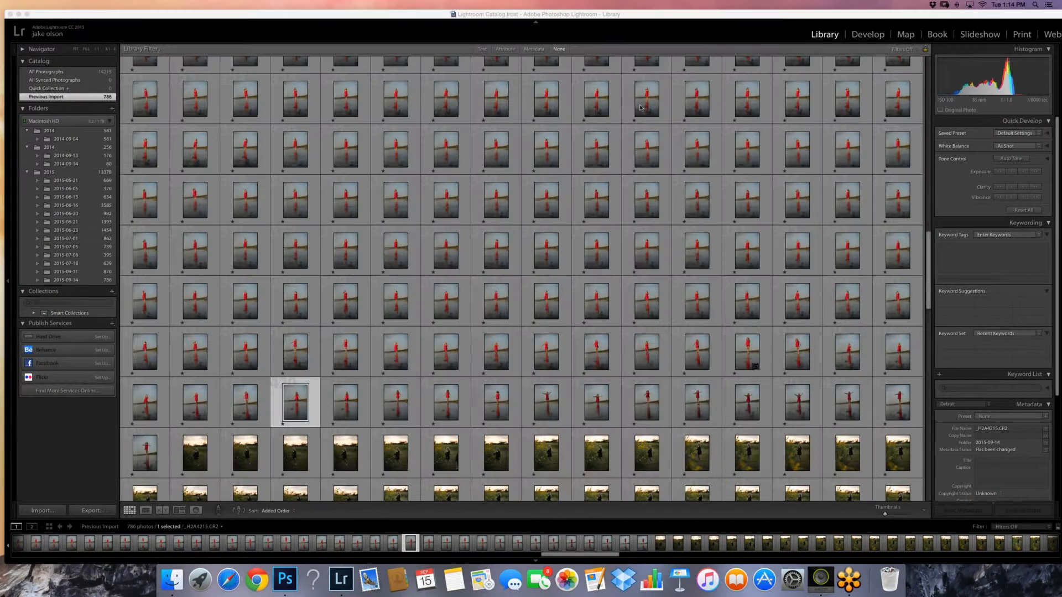
double_click(641, 108)
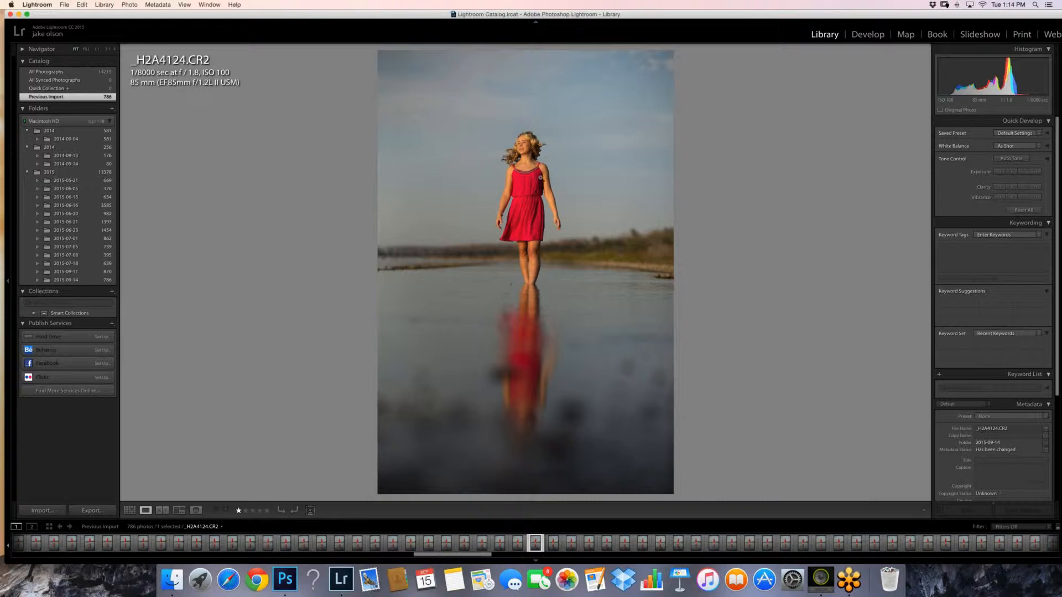
- Step through the next photos of the series, comparing the poses, and stop at _H2A4134.CR2
key("Right")
key("Right")
key("Right")
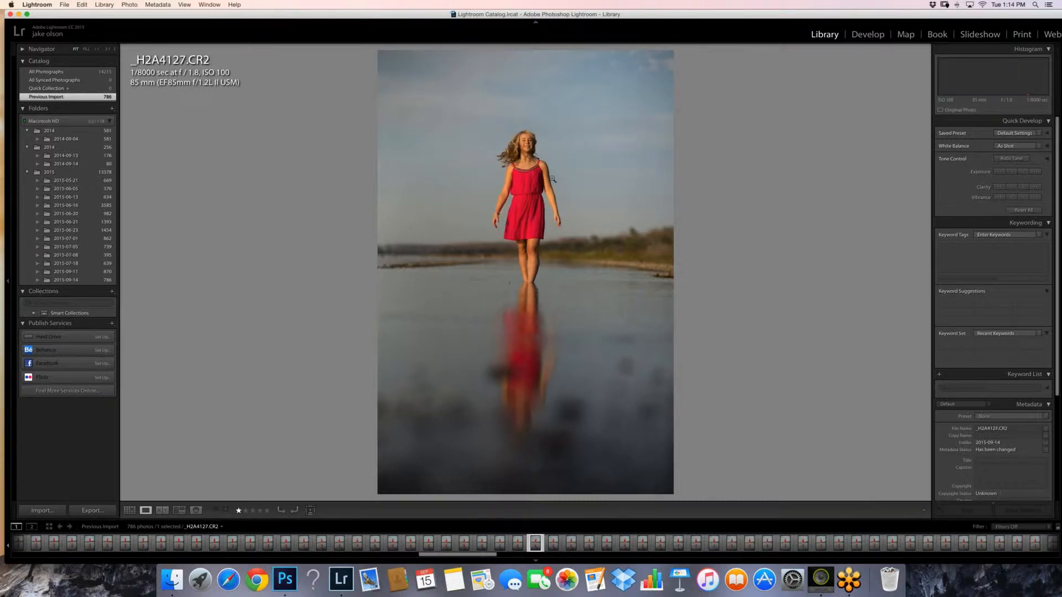
key("Right")
key("Right")
key("Right")
key("Right")
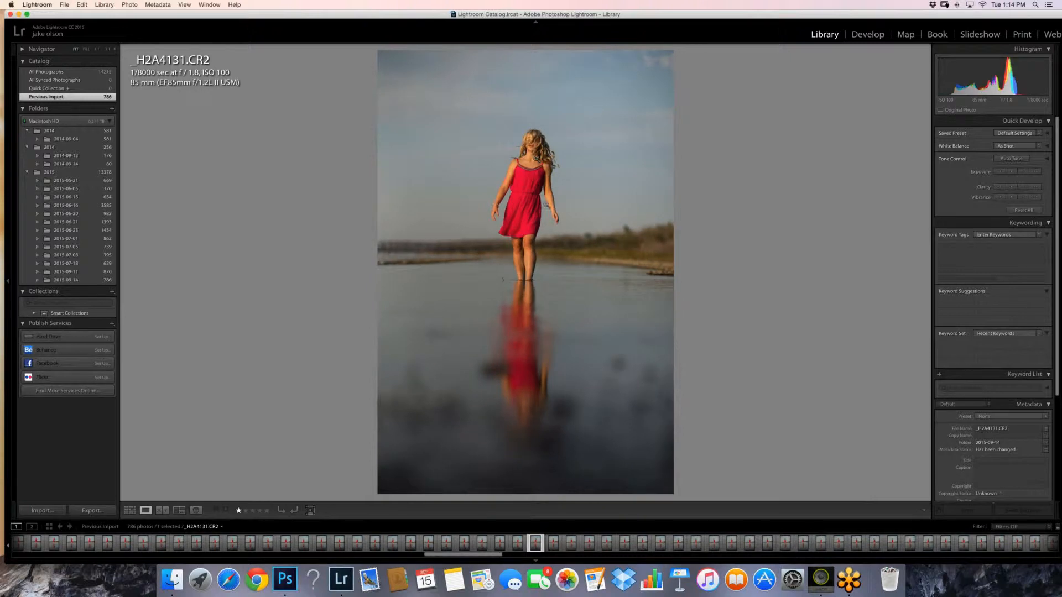
key("Left")
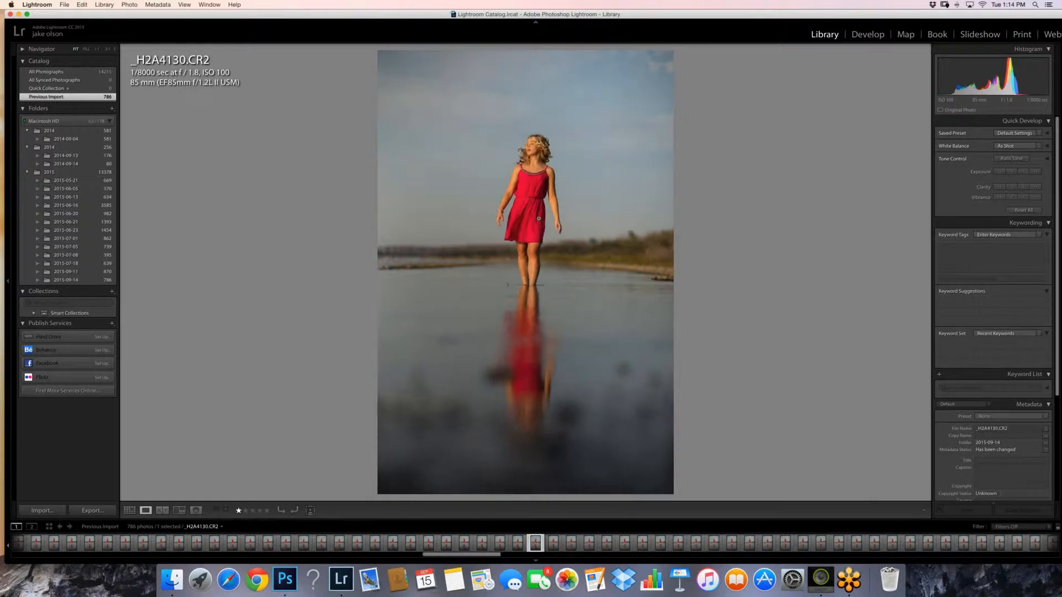
key("Right")
key("Right")
key("Right")
key("Right")
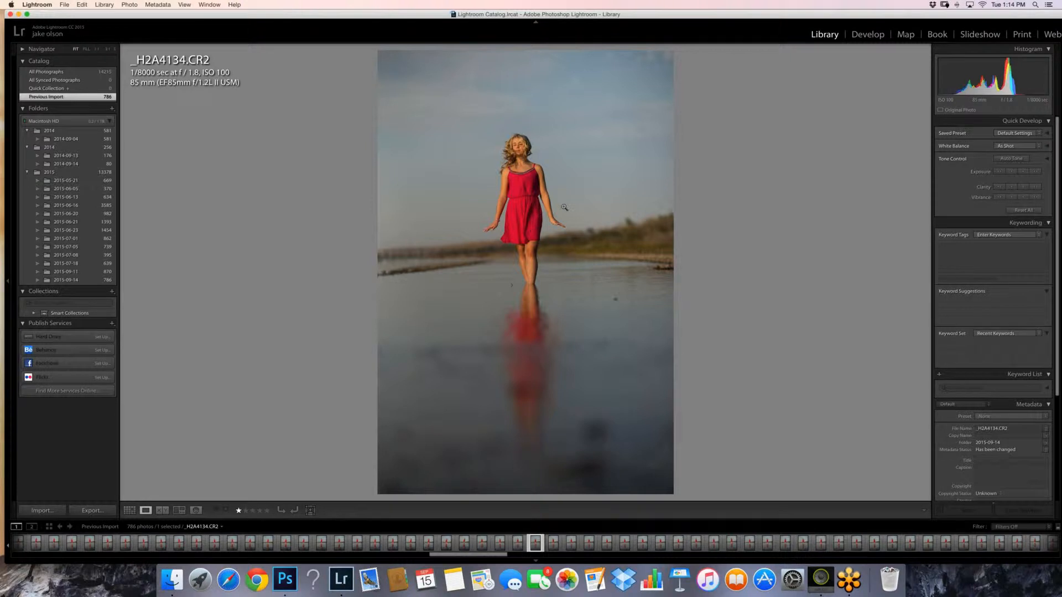
- Open _H2A4134.CR2 in Adobe Photoshop CC 2014
left_click(130, 5)
mouse_move(160, 64)
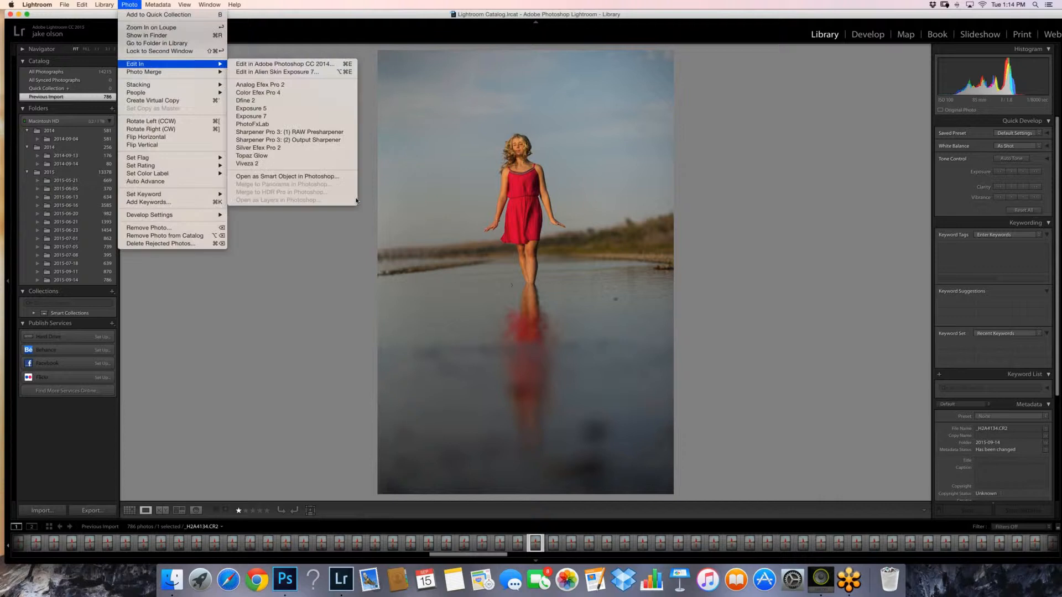
key("super+e")
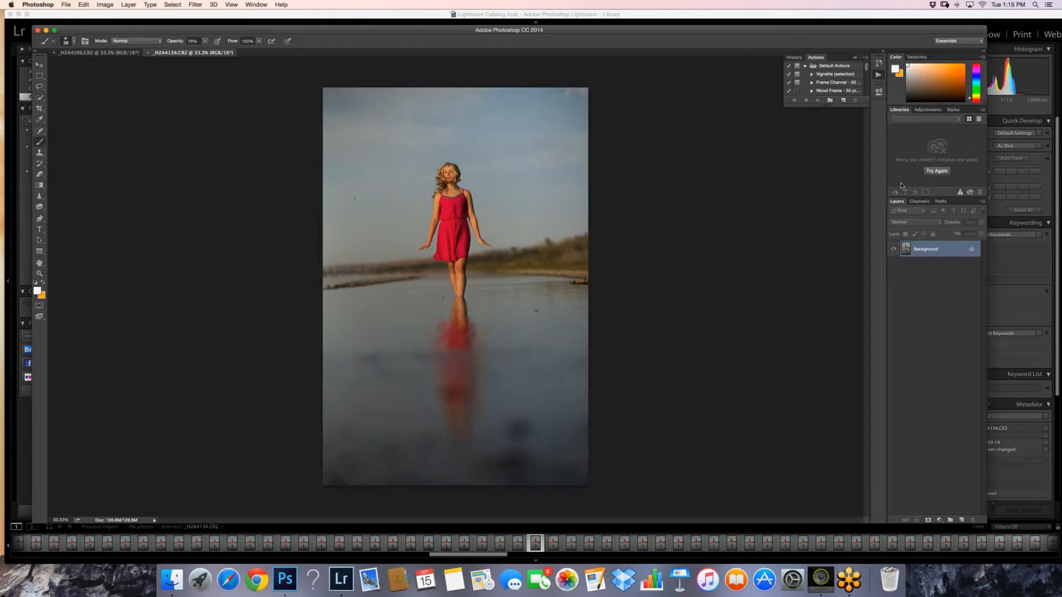
- Convert the Background of _H2A4134.CR2 into the regular layer Layer 0 and duplicate it
key("super+Tab")
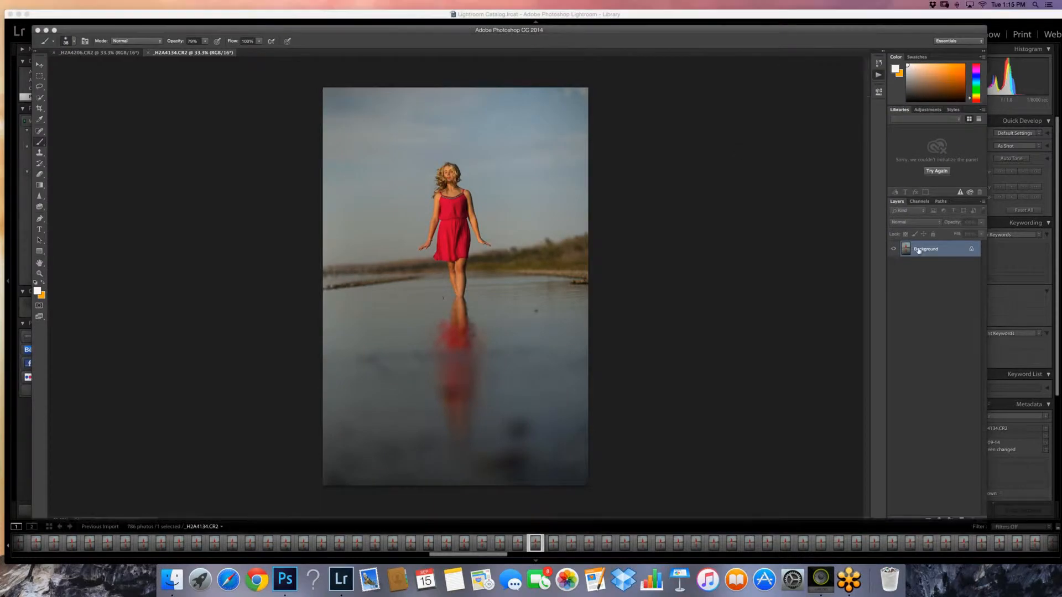
double_click(918, 250)
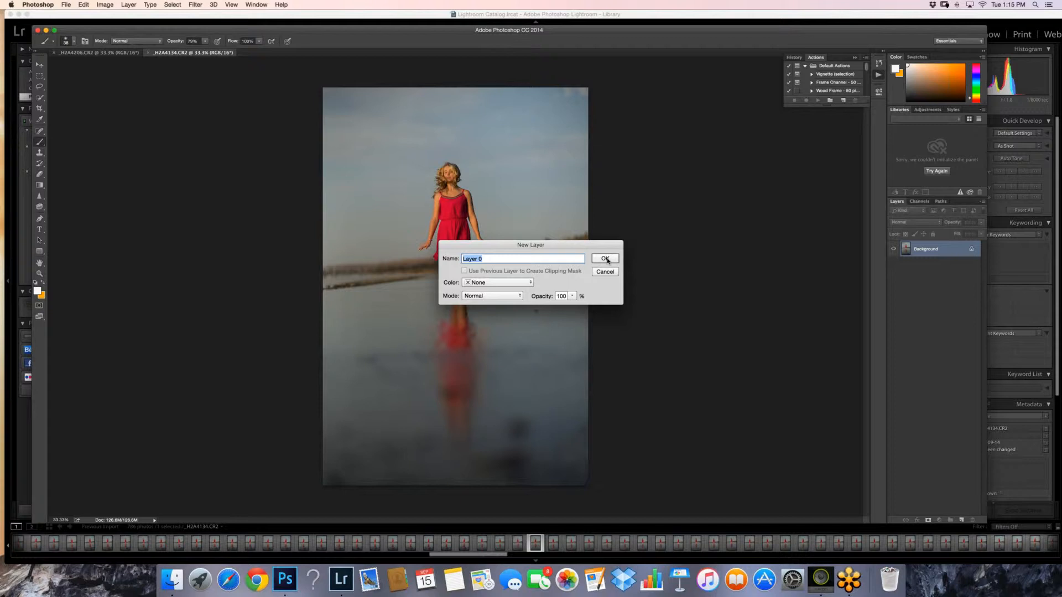
left_click(606, 259)
right_click(916, 243)
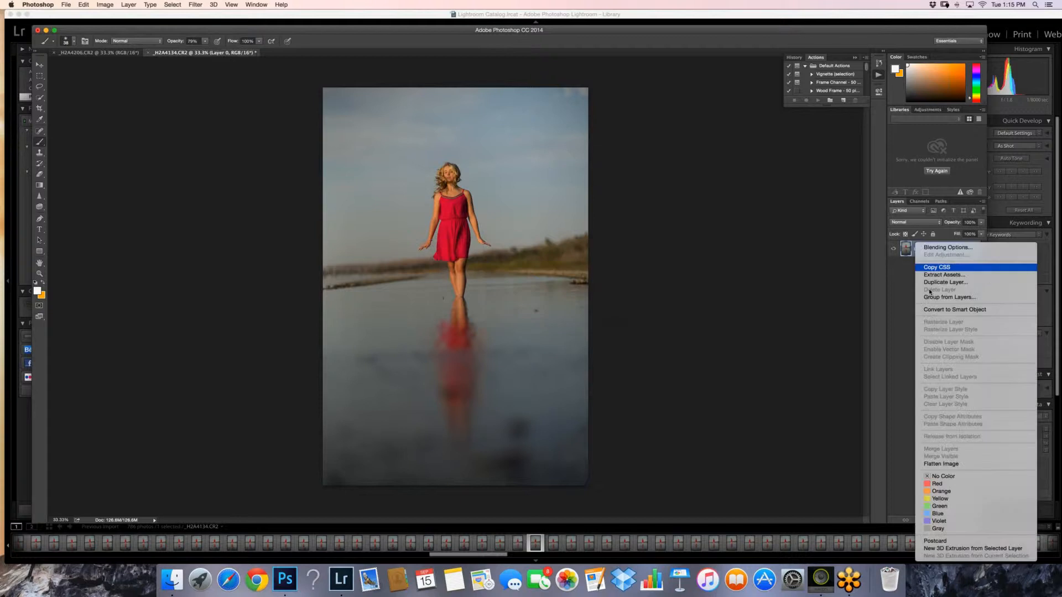
left_click(946, 266)
key("Return")
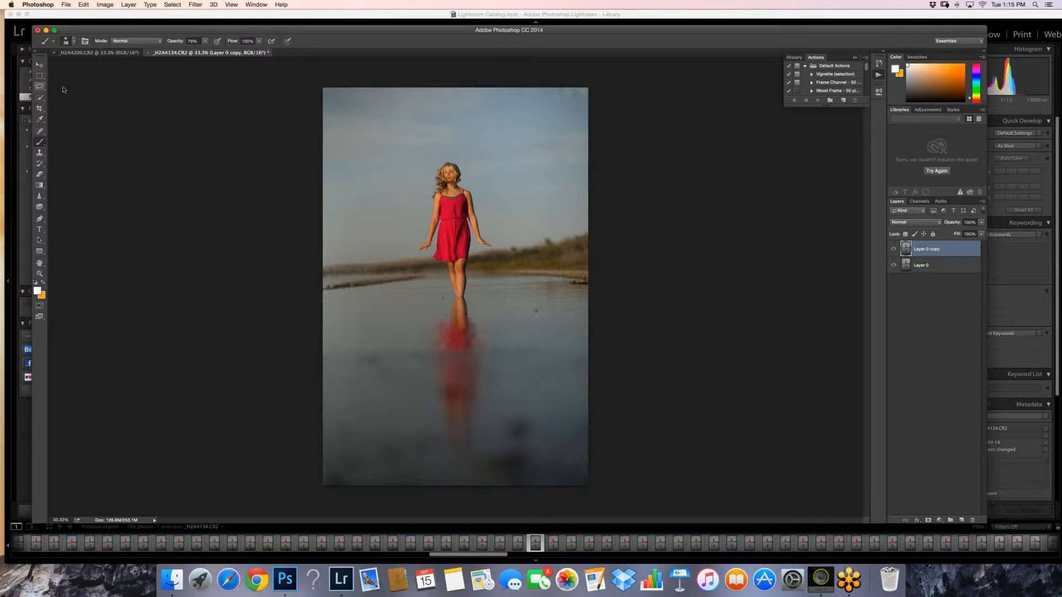
- Outline the woman's head, arms and dress with the Lasso tool and mask Layer 0 copy to that selection
left_click(40, 86)
left_click(65, 86)
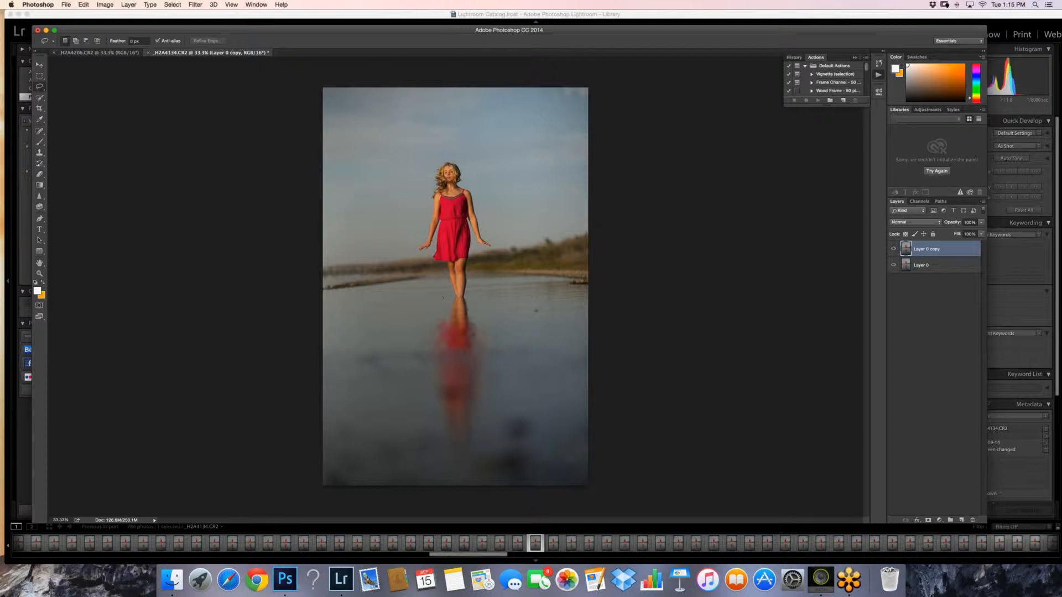
left_click_drag(500, 243, 443, 145)
left_click(907, 251)
- Move the masked Layer 0 copy into _H2A4206.CR2 and position it over the woman's upper body
key("v")
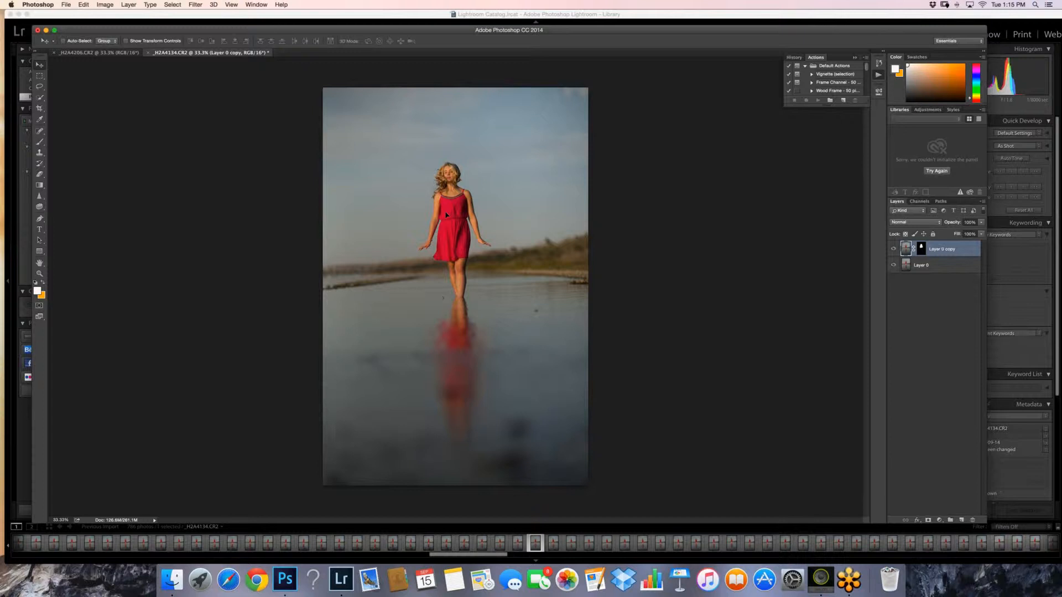
left_click_drag(446, 214, 378, 168)
left_click_drag(446, 196, 470, 213)
- Lower Layer 0 copy's opacity to compare its alignment with the figure beneath, and restore it to 100%
left_click(982, 222)
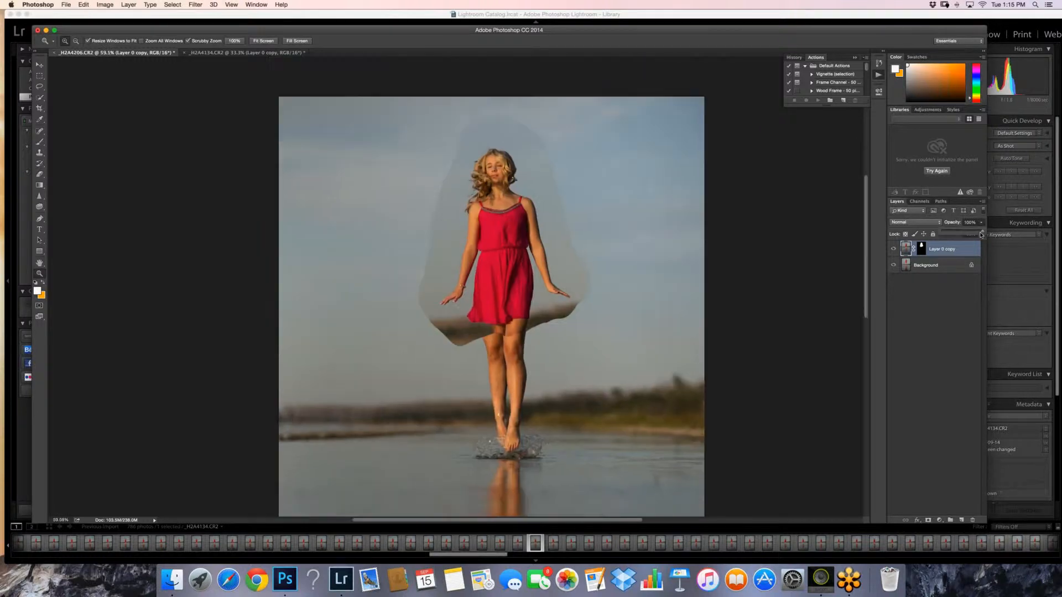
left_click_drag(970, 230, 962, 230)
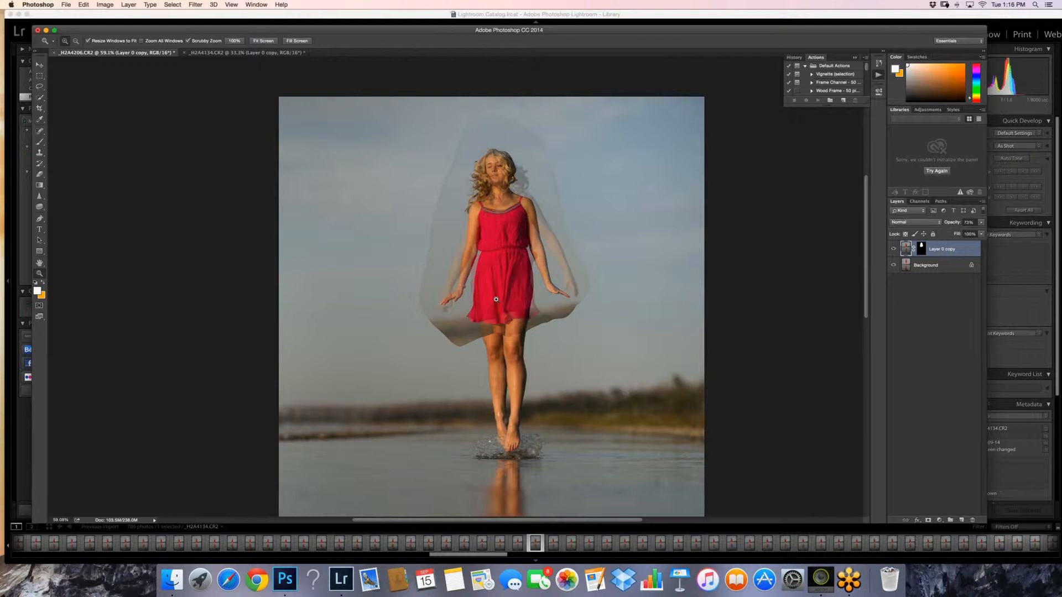
left_click_drag(496, 299, 495, 283)
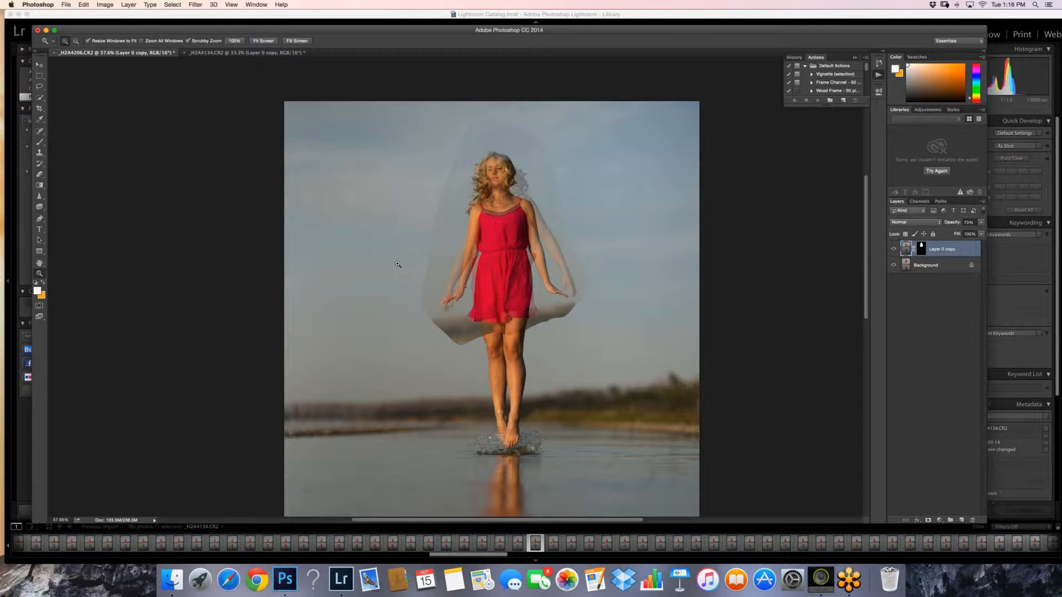
left_click(981, 223)
left_click_drag(972, 232, 983, 232)
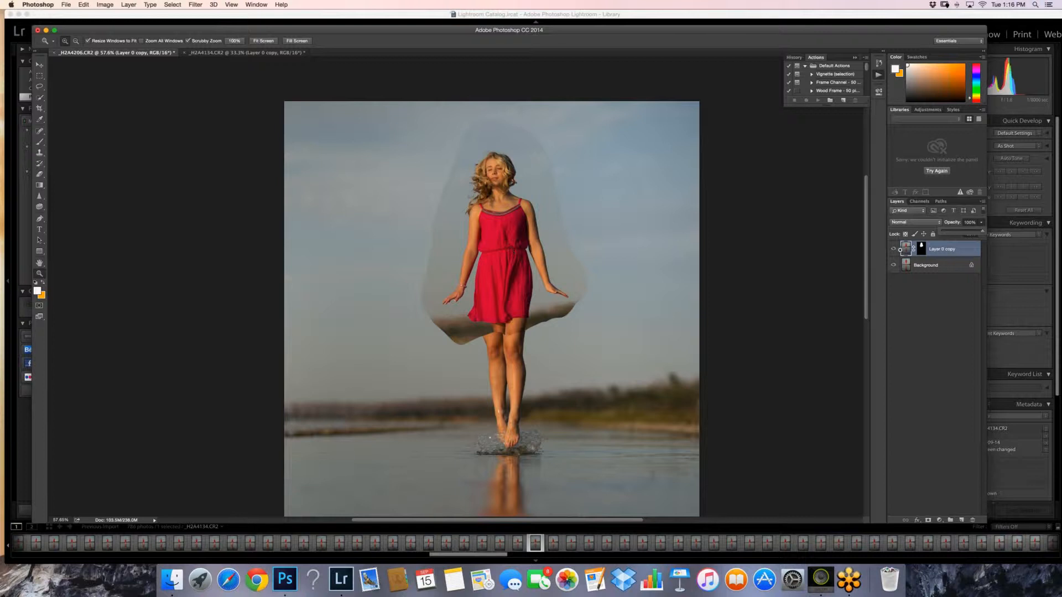
- Paint black on Layer 0 copy's mask with a 300 px brush at 100% opacity, hiding the sky edge around the upper body and head
left_click(921, 249)
key("b")
key("d")
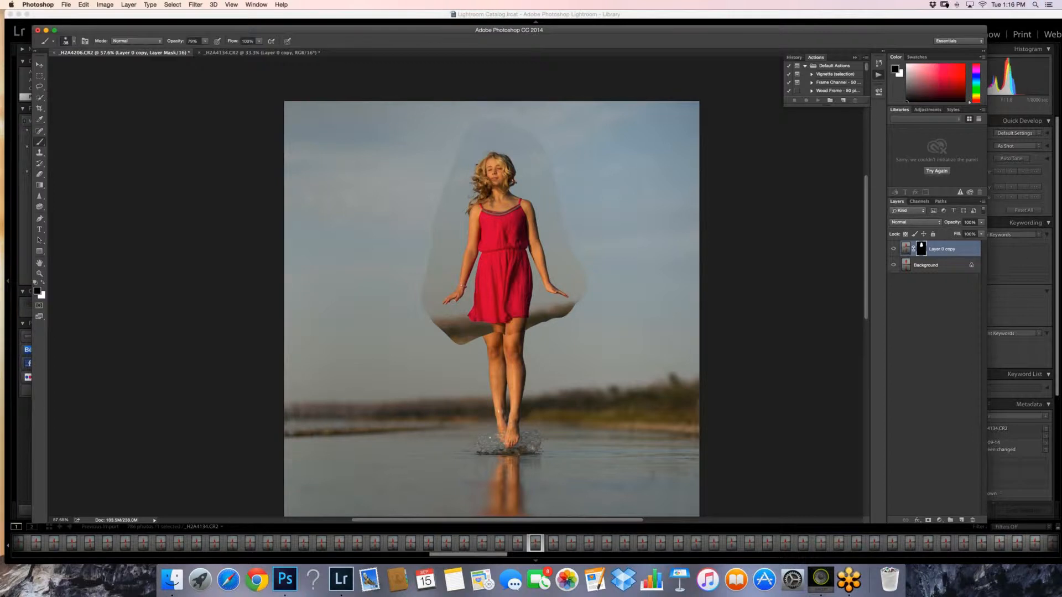
scroll(428, 240, "up", 9)
scroll(428, 240, "down", 2)
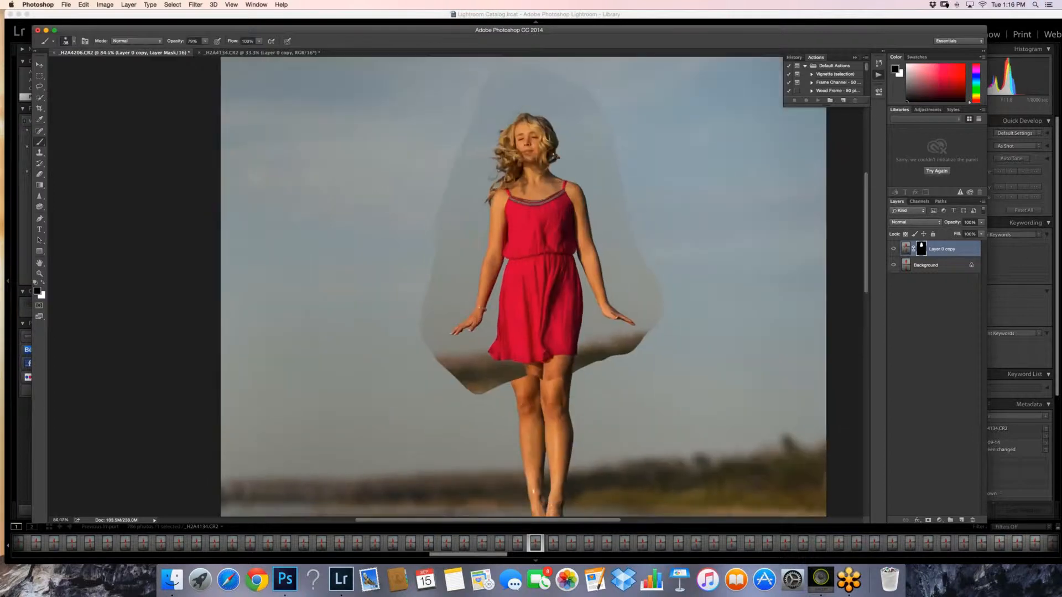
key("bracketright")
key("bracketright")
key("bracketright")
key("bracketright")
key("bracketright")
key("bracketright")
key("bracketright")
key("bracketright")
key("bracketright")
key("bracketright")
key("bracketright")
key("bracketright")
key("bracketright")
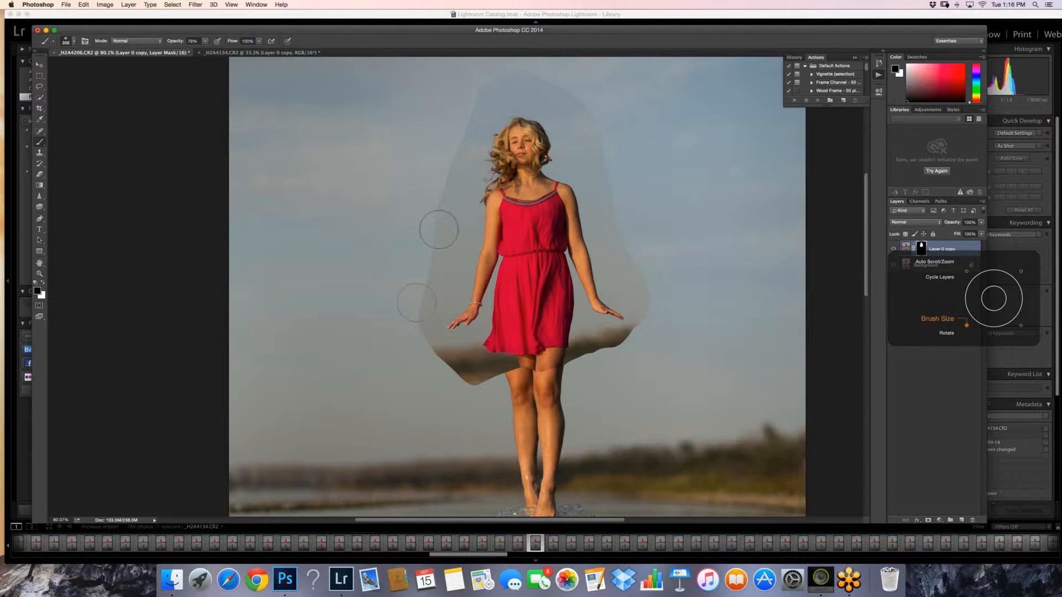
key("0")
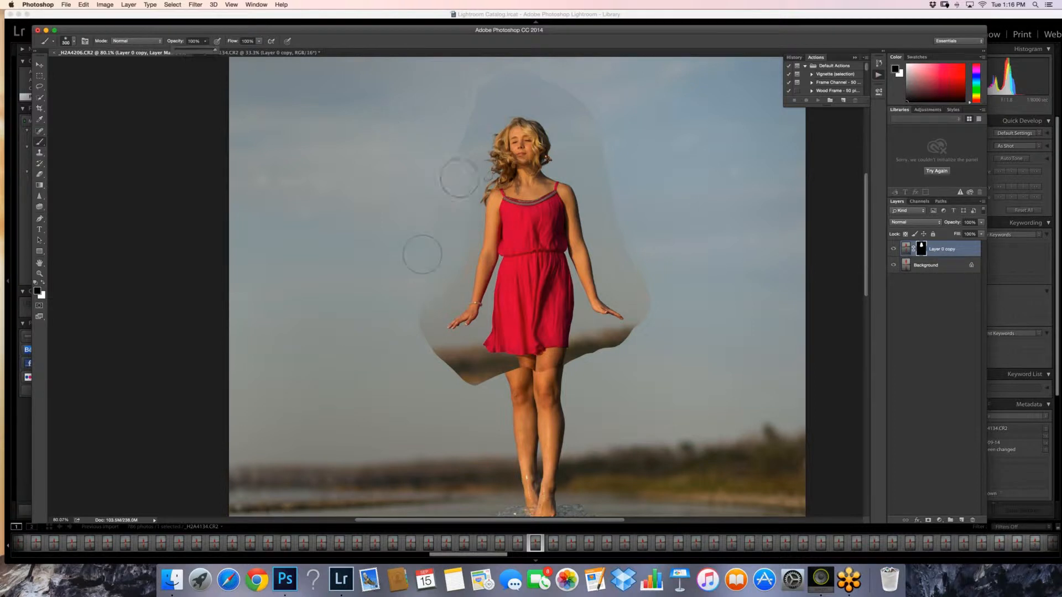
left_click(422, 254)
mouse_move(454, 210)
left_mouse_down()
mouse_move(530, 83)
mouse_move(607, 171)
left_mouse_up()
- Blend the leftover sky edge beside the shoulder and arm on the image's right using a smaller brush on the mask
key("bracketleft")
key("bracketleft")
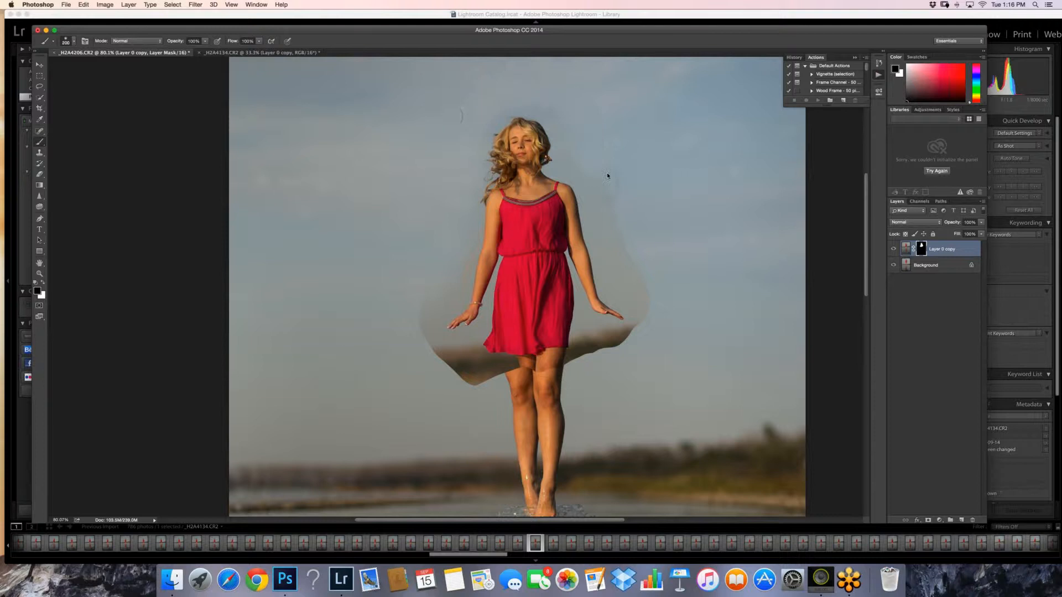
key("x")
key("x")
left_click(613, 220)
key("x")
key("bracketleft")
key("bracketleft")
key("bracketleft")
mouse_move(605, 254)
left_mouse_down()
mouse_move(591, 204)
mouse_move(593, 222)
left_mouse_up()
left_click_drag(623, 287, 630, 308)
- Mask out the outer sky and horizon edge below the hand on the image's left with a 150 px black brush
key("bracketright")
key("x")
left_click_drag(415, 315, 493, 383)
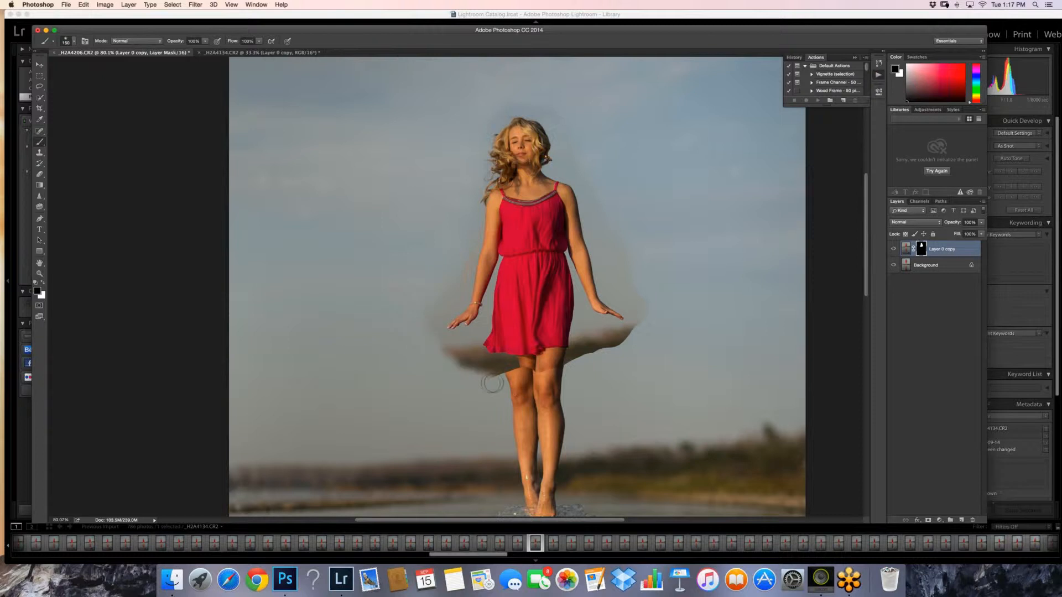
- Mask out the outer end of the dark horizon patch left of the dress with an 80 px brush
key("bracketleft")
key("bracketleft")
key("x")
key("x")
key("bracketleft")
key("bracketleft")
left_click_drag(475, 366, 444, 353)
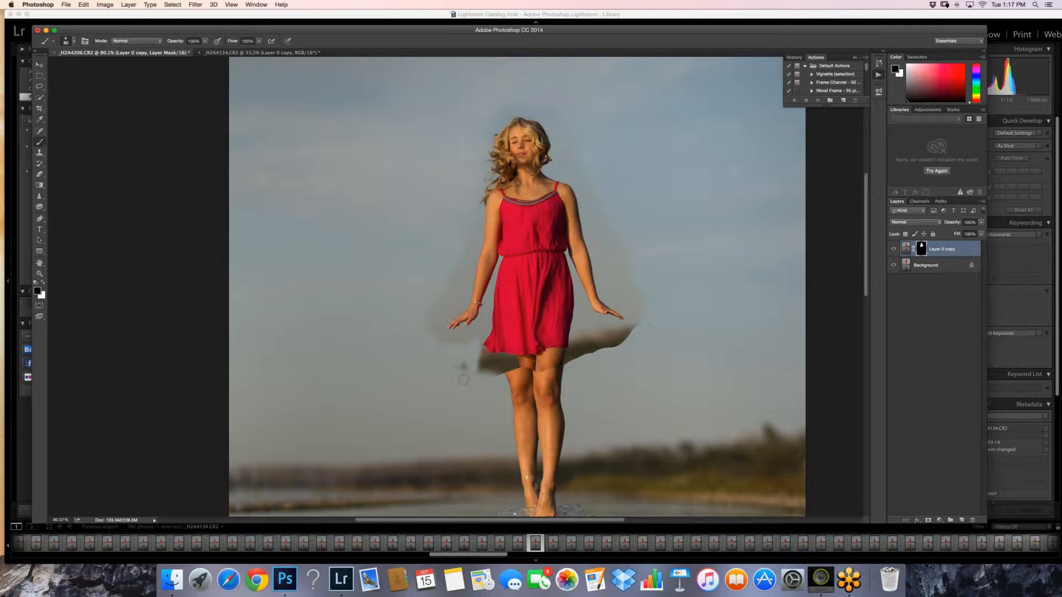
mouse_move(464, 380)
left_mouse_down()
mouse_move(498, 383)
mouse_move(487, 369)
mouse_move(480, 226)
mouse_move(535, 227)
left_mouse_up()
- Mask precisely along the dress's lower-left hem corner with a 10 px black brush
key("z")
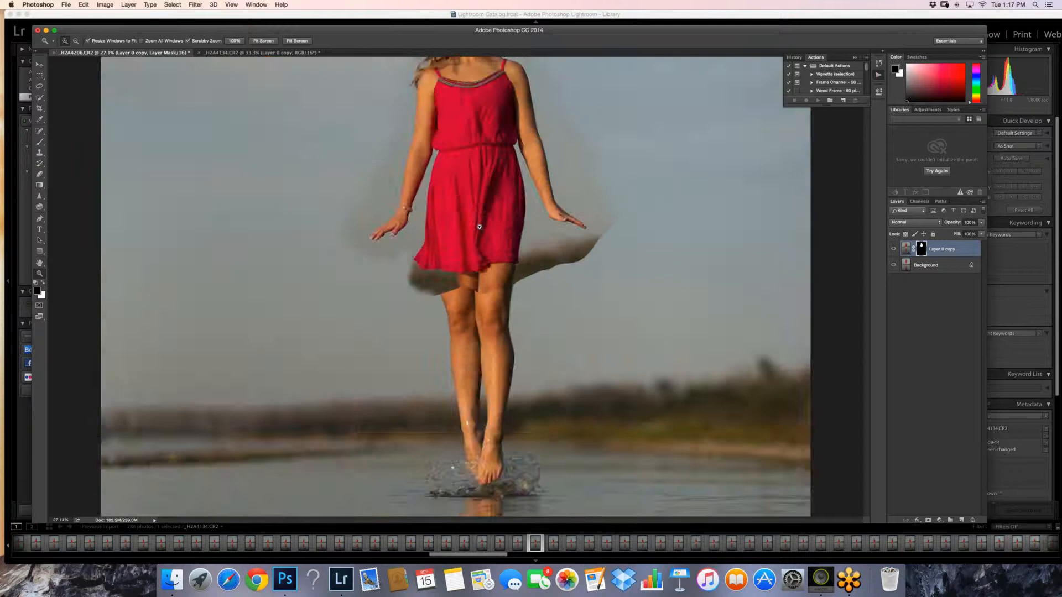
left_click(39, 152)
left_click(40, 142)
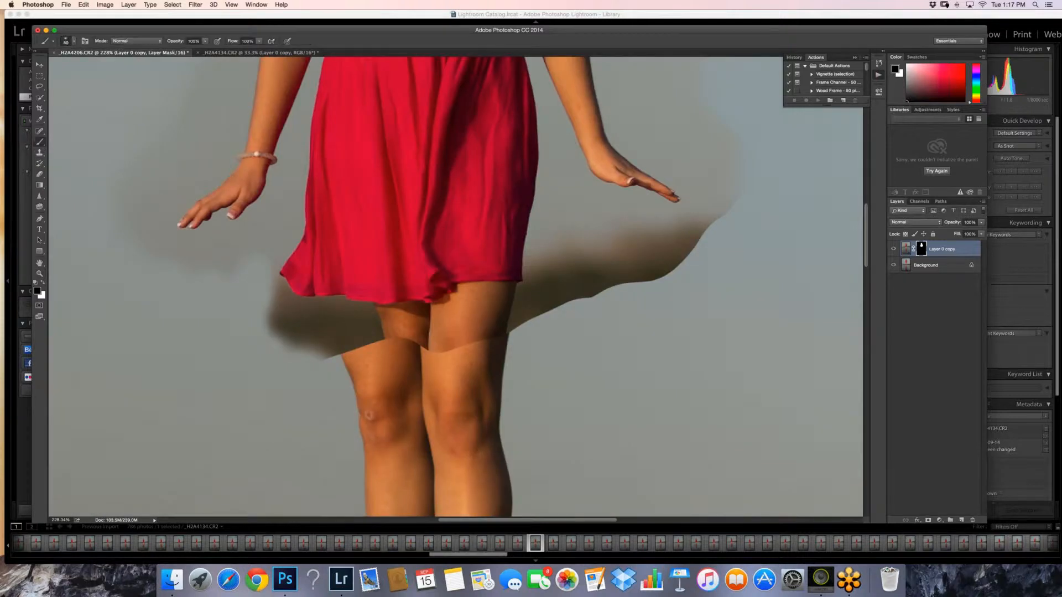
key("bracketleft")
key("bracketleft")
key("bracketleft")
key("bracketleft")
key("bracketleft")
key("bracketleft")
key("bracketleft")
mouse_move(283, 283)
left_mouse_down()
mouse_move(312, 300)
mouse_move(303, 299)
left_mouse_up()
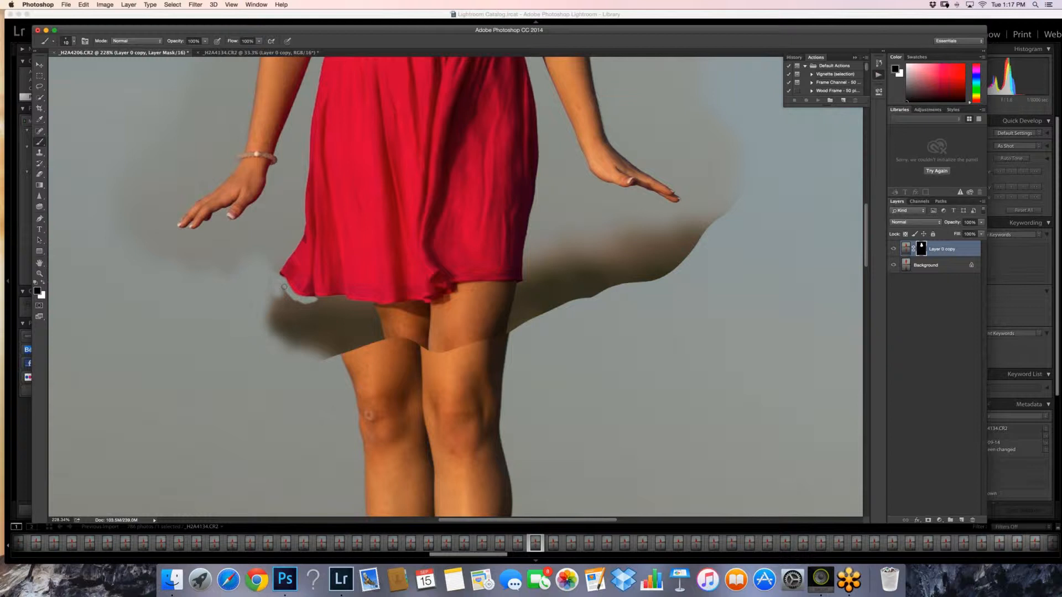
- Mask out the outer horizon patch below the left hem and the seam across the left thigh with a larger brush
key("bracketright")
key("bracketright")
key("bracketright")
key("bracketright")
mouse_move(284, 298)
left_mouse_down()
mouse_move(280, 326)
mouse_move(293, 340)
mouse_move(346, 353)
mouse_move(434, 345)
mouse_move(416, 313)
mouse_move(431, 308)
left_mouse_up()
key("bracketright")
key("bracketright")
key("bracketright")
- Mask along the dress hem between the thighs with a 10 px brush to reveal the legs underneath
key("bracketleft")
key("bracketleft")
key("bracketleft")
key("bracketleft")
key("bracketleft")
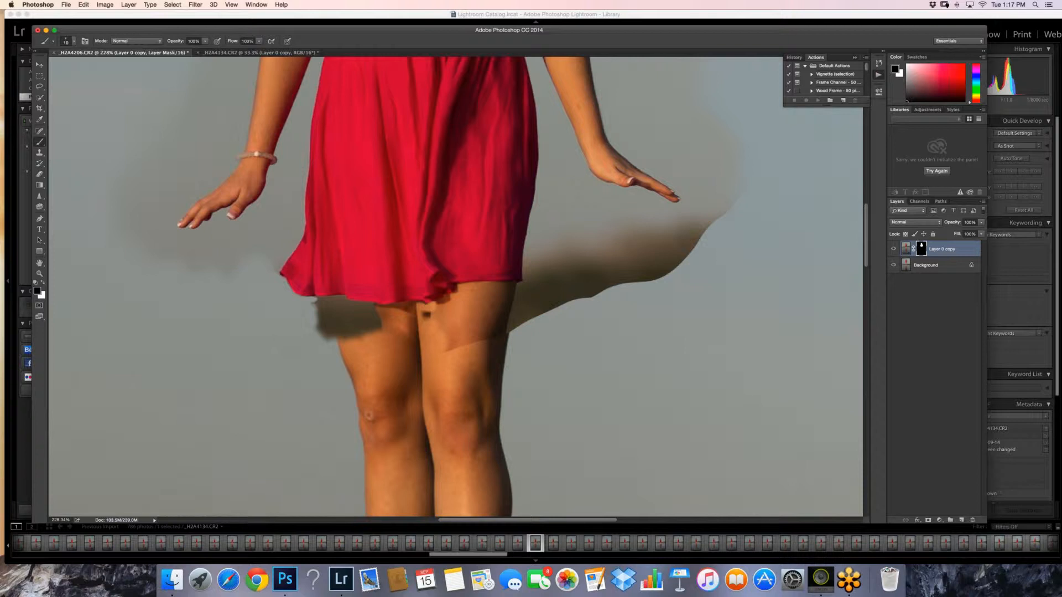
left_click(423, 303)
left_click(439, 302)
left_click_drag(437, 302, 456, 293)
- Mask out the seam across the right thigh and the horizon patch touching its outer edge with a larger brush
key("bracketright")
key("bracketright")
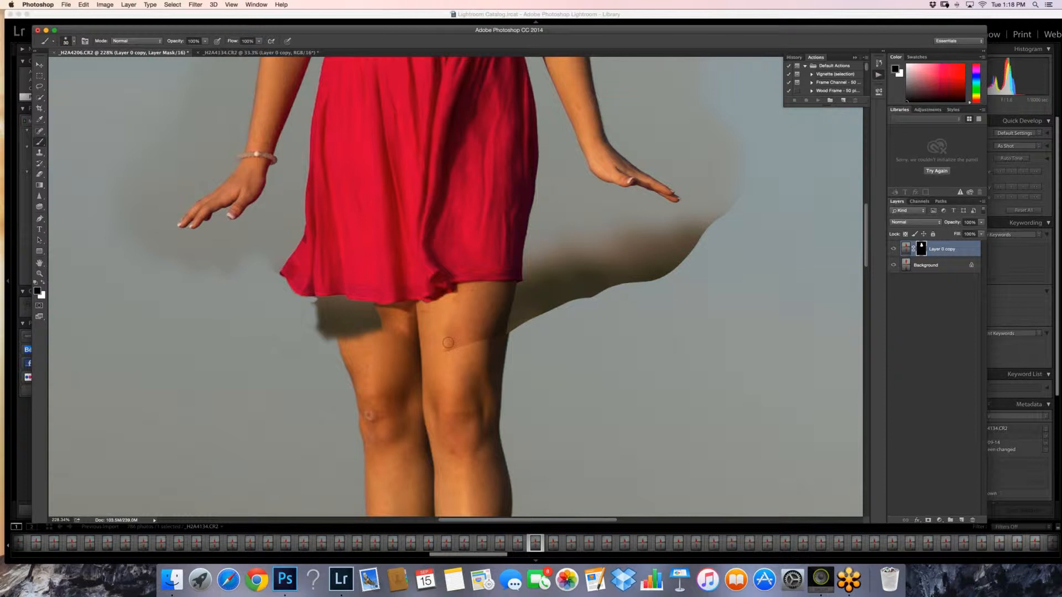
key("bracketright")
key("bracketright")
key("bracketright")
mouse_move(456, 341)
left_mouse_down()
mouse_move(514, 311)
mouse_move(518, 290)
left_mouse_up()
- Clean up the remaining thigh overlap just below the right part of the hem with a smaller brush
key("bracketleft")
key("bracketleft")
key("bracketleft")
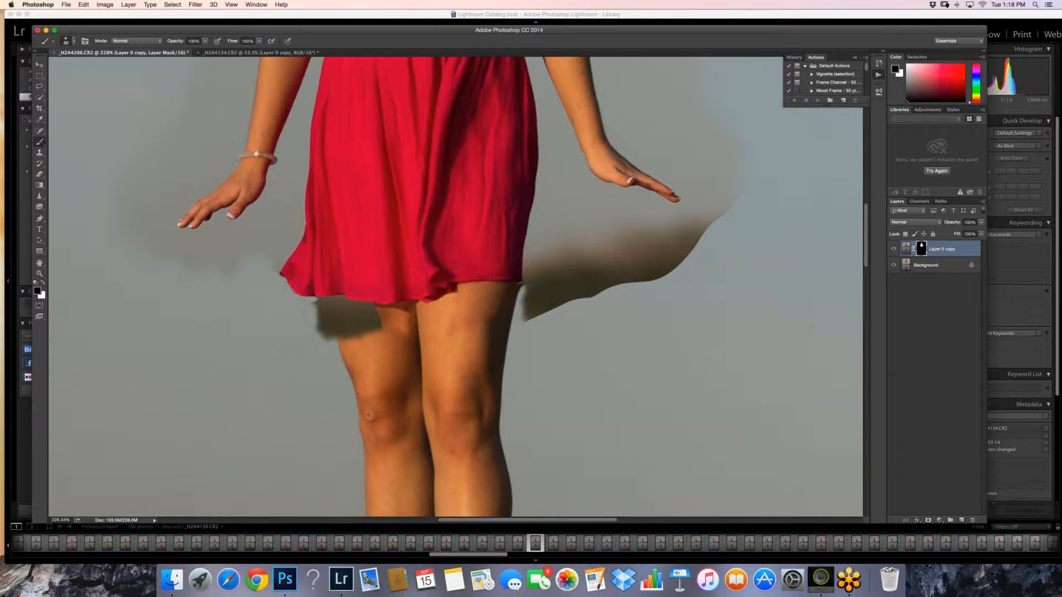
left_click(491, 302)
left_click_drag(446, 337, 464, 322)
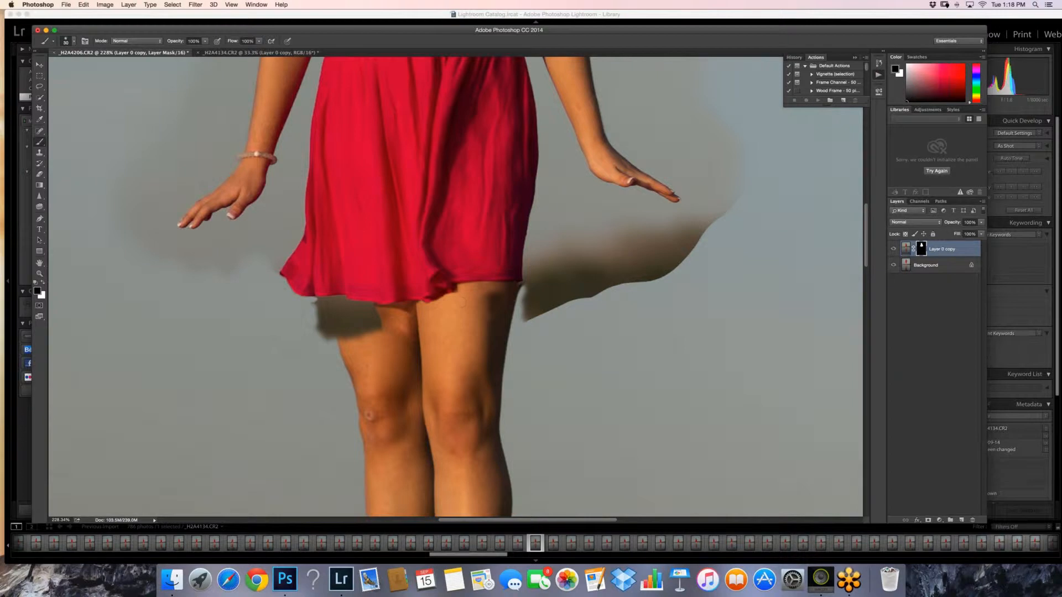
mouse_move(483, 287)
left_mouse_down()
mouse_move(505, 287)
mouse_move(464, 285)
mouse_move(499, 294)
left_mouse_up()
- Mask out the bulk of the dark horizon patch beside the left thigh
key("bracketright")
key("bracketright")
key("bracketright")
mouse_move(378, 322)
left_mouse_down()
mouse_move(351, 336)
mouse_move(301, 317)
mouse_move(336, 298)
mouse_move(385, 307)
left_mouse_up()
- Mask out the thin dark strip remaining along the hem above the left thigh, adjusting the brush size to fit
key("bracketleft")
key("bracketleft")
key("bracketleft")
key("bracketleft")
key("bracketleft")
key("bracketleft")
key("bracketleft")
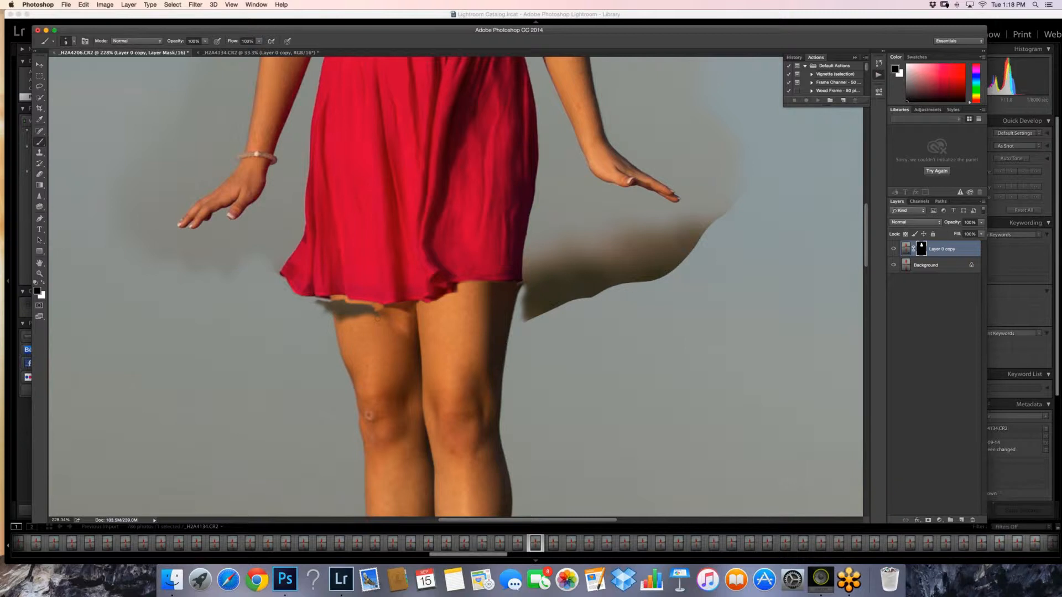
key("bracketright")
key("bracketright")
key("bracketright")
key("bracketright")
key("bracketright")
left_click_drag(376, 320, 329, 307)
key("bracketleft")
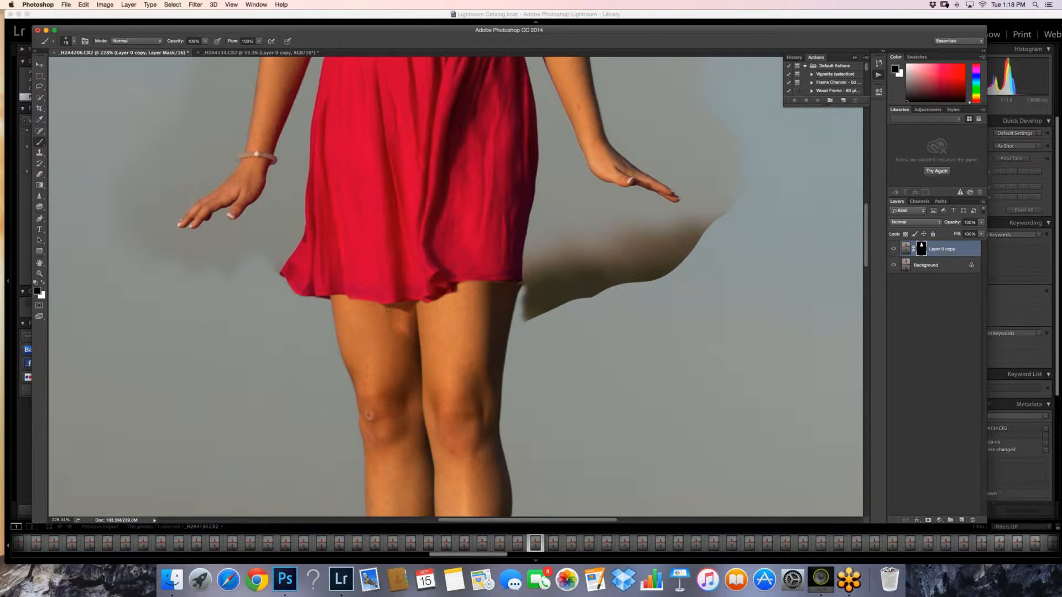
- Touch up the mask along the central hem between the thighs and at the dress's lower-right corner
left_click_drag(391, 306, 417, 304)
left_click(406, 314)
left_click(523, 283)
- Mask out the dark horizon patch right of the dress, below the hand, with a black brush
left_click(39, 274)
key("super+0")
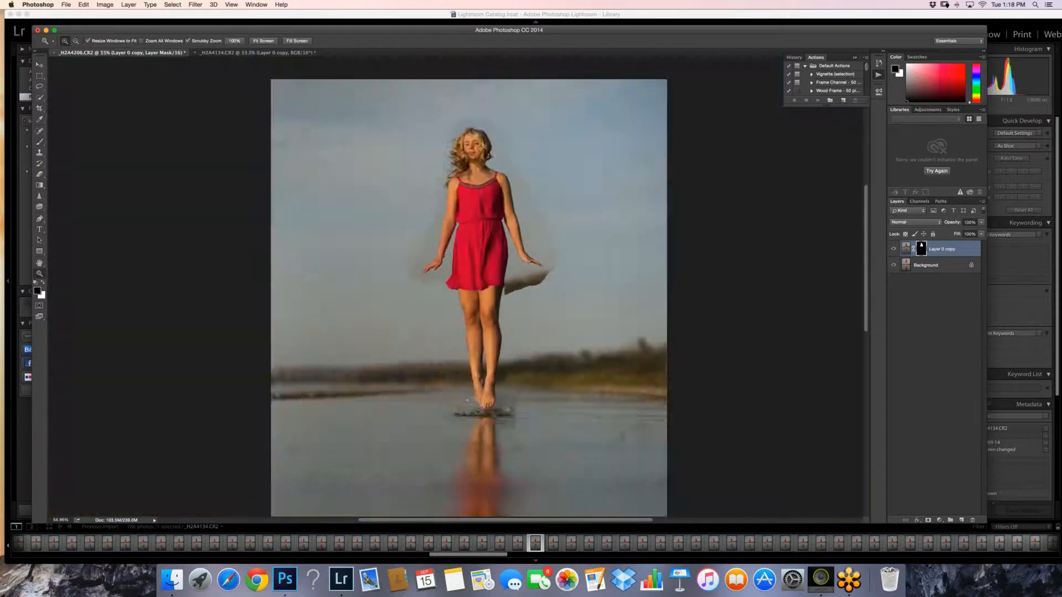
left_click(521, 282)
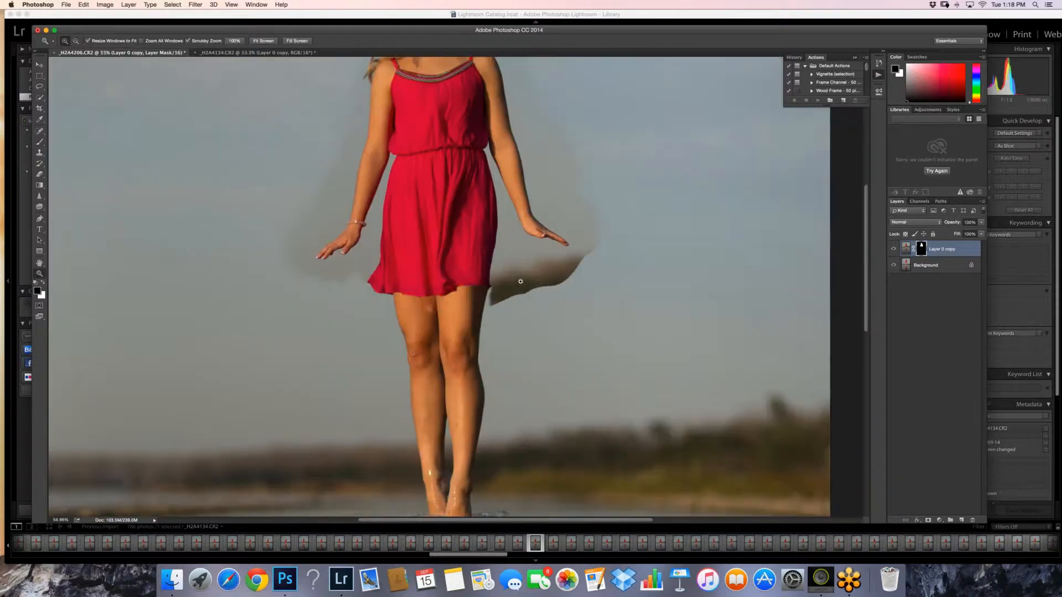
left_click_drag(521, 281, 521, 282)
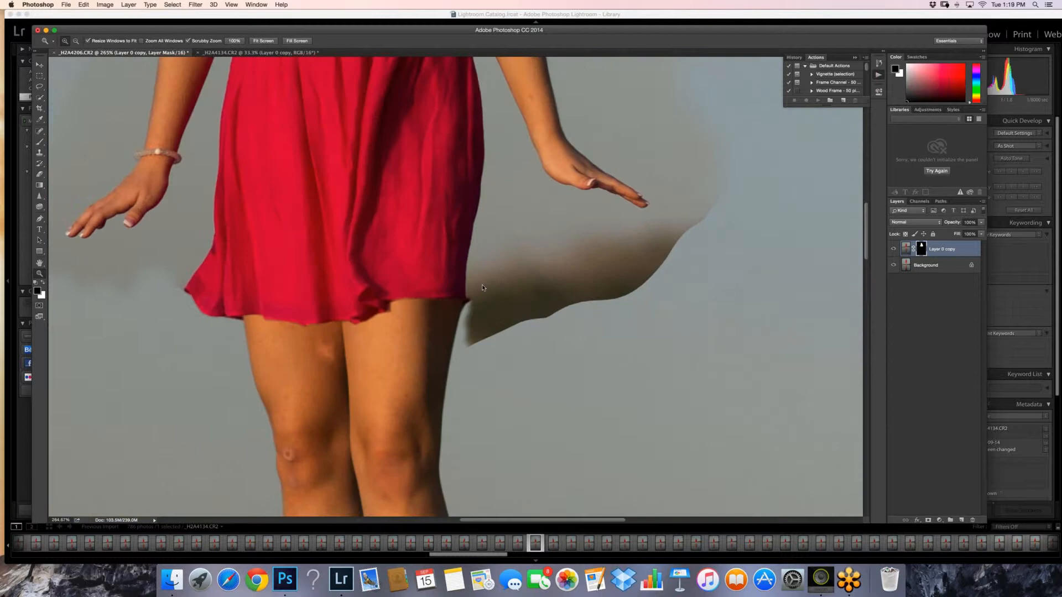
key("b")
mouse_move(553, 279)
left_mouse_down()
mouse_move(521, 314)
mouse_move(504, 293)
mouse_move(480, 333)
mouse_move(478, 302)
mouse_move(523, 268)
mouse_move(646, 276)
mouse_move(661, 256)
left_mouse_up()
key("bracketleft")
key("bracketleft")
key("bracketleft")
key("bracketright")
key("bracketright")
key("bracketright")
key("bracketright")
key("bracketright")
key("bracketright")
key("bracketright")
key("bracketleft")
key("bracketleft")
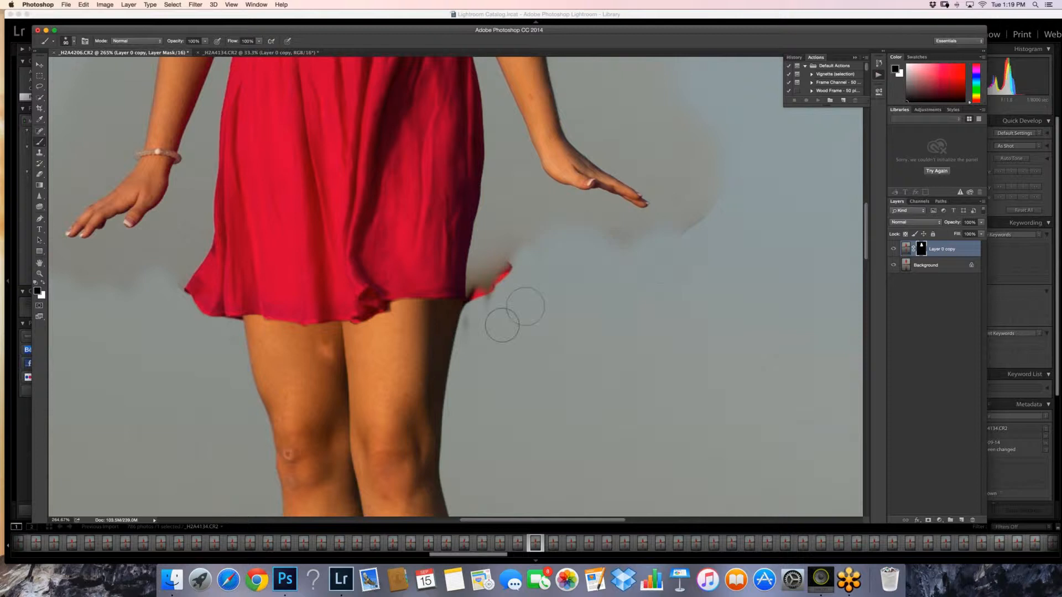
key("bracketleft")
mouse_move(502, 325)
left_mouse_down()
mouse_move(480, 329)
mouse_move(499, 309)
left_mouse_up()
- Paint white on the mask beside the dress's lower-right corner to cover the stray red fabric of the lower layer
key("bracketleft")
key("x")
mouse_move(497, 310)
left_mouse_down()
mouse_move(517, 264)
mouse_move(464, 315)
left_mouse_up()
- Refine the mask along the outer edge of the right thigh below the hem with a small white brush
key("bracketleft")
key("bracketleft")
key("bracketleft")
key("bracketleft")
key("bracketleft")
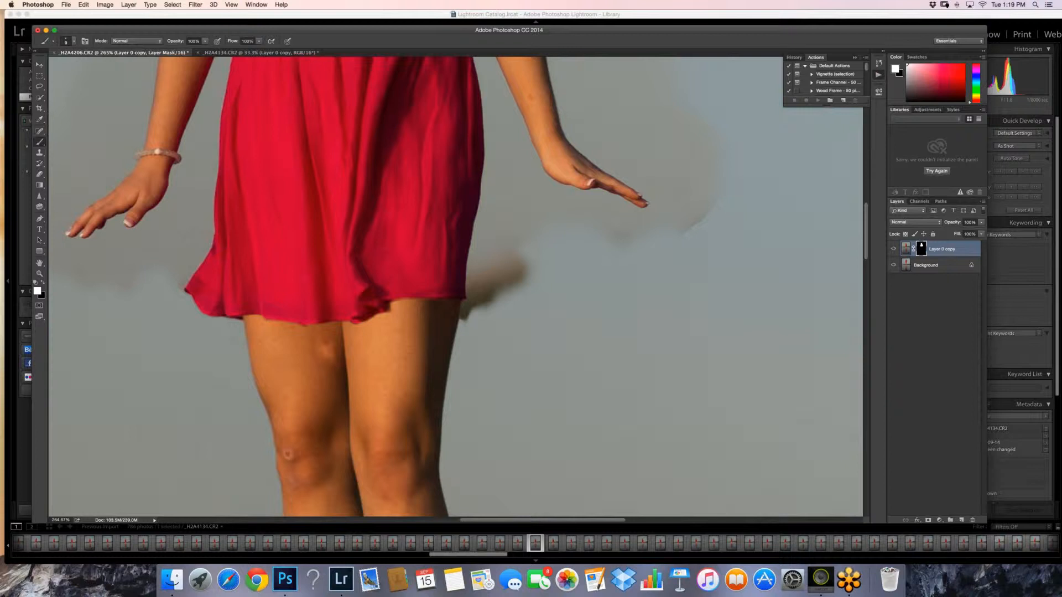
left_click_drag(461, 320, 457, 336)
- Mask out the leftover skin spot between the thighs just below the hem with a black brush
key("bracketright")
key("bracketright")
key("bracketright")
key("bracketright")
key("bracketright")
key("bracketright")
key("bracketright")
key("bracketright")
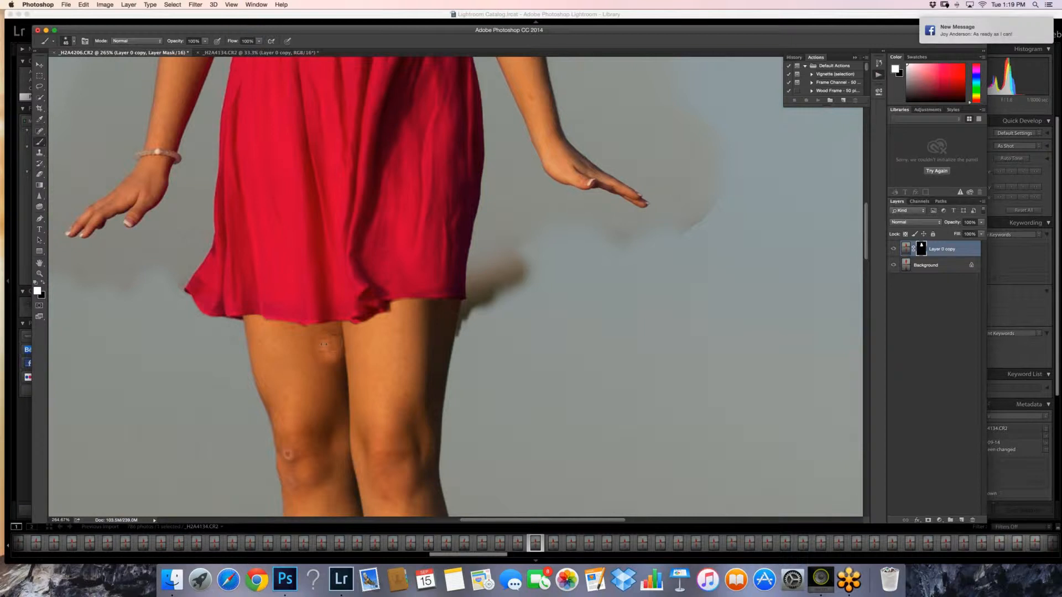
key("x")
left_click_drag(331, 332, 335, 360)
key("bracketleft")
key("bracketleft")
key("bracketleft")
key("bracketleft")
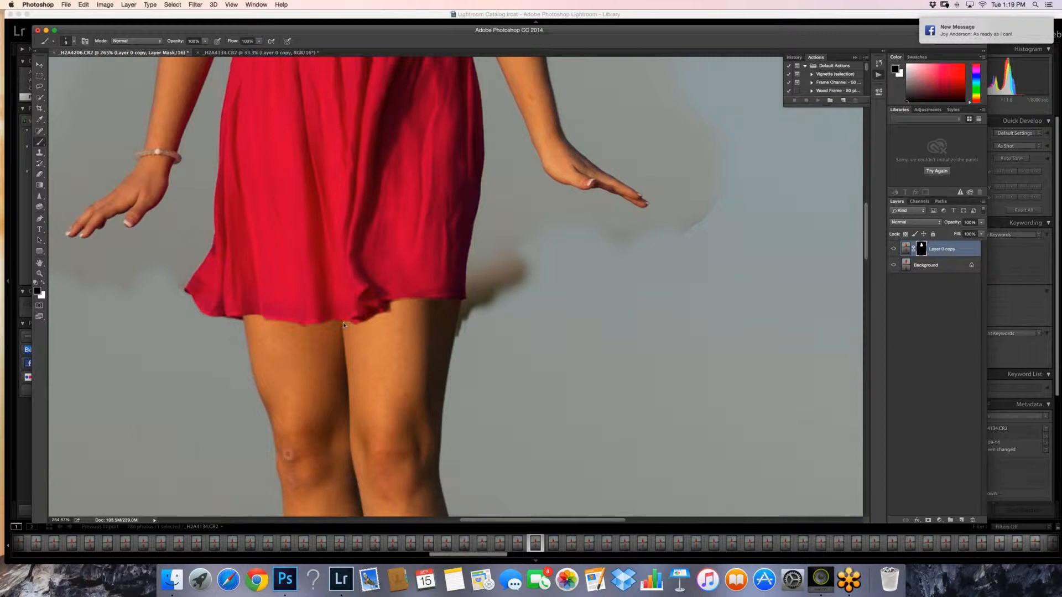
key("x")
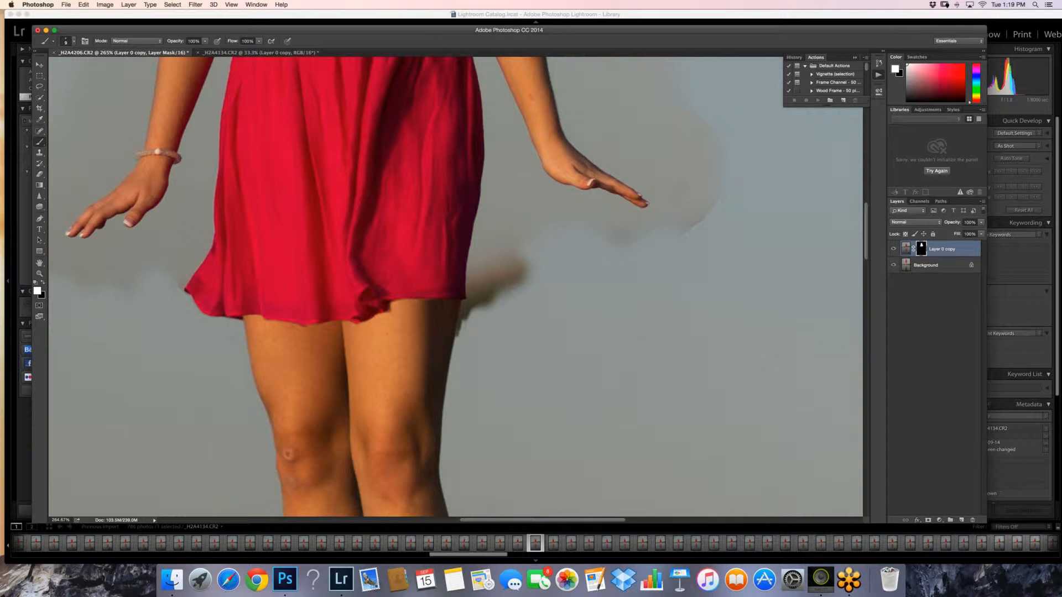
- Examine the whole composite and the leftover dark patch beside the dress hem at different magnifications
key("bracketright")
key("bracketright")
key("x")
key("bracketleft")
key("bracketleft")
key("z")
key("z")
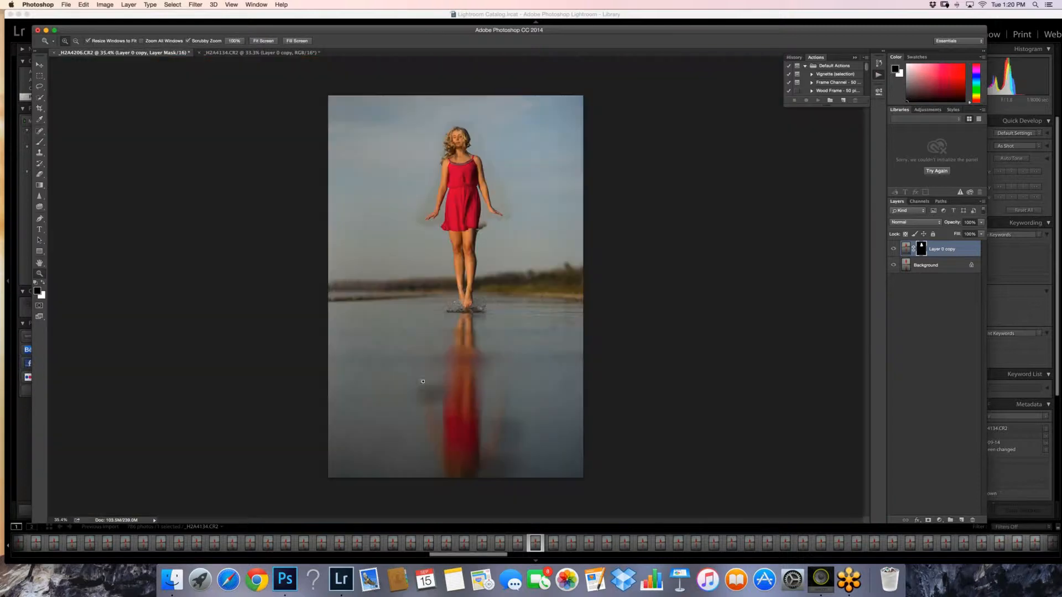
key("super+0")
left_click(487, 228)
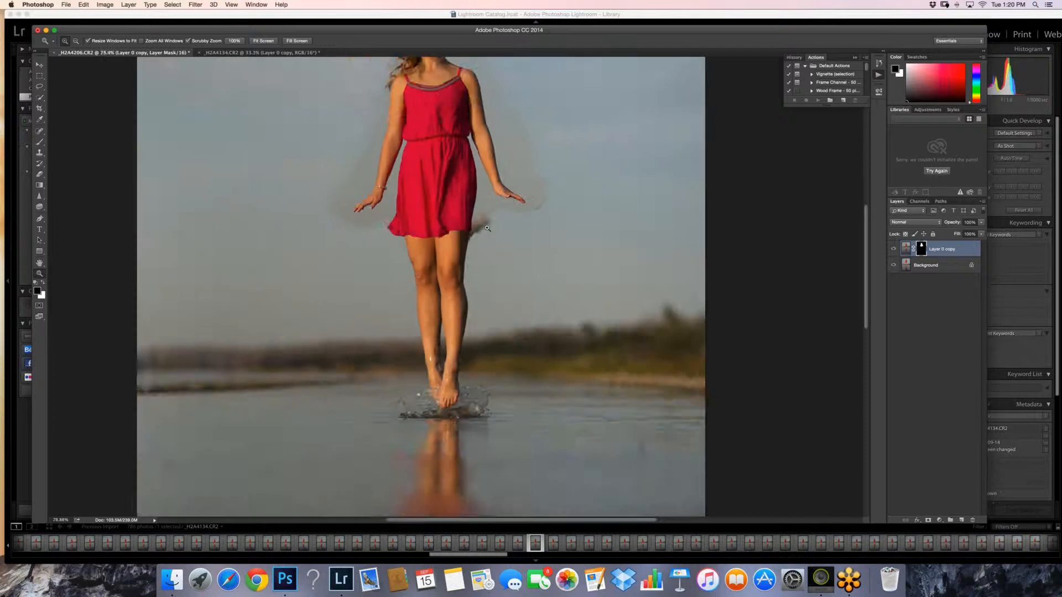
scroll(487, 228, "up", 5)
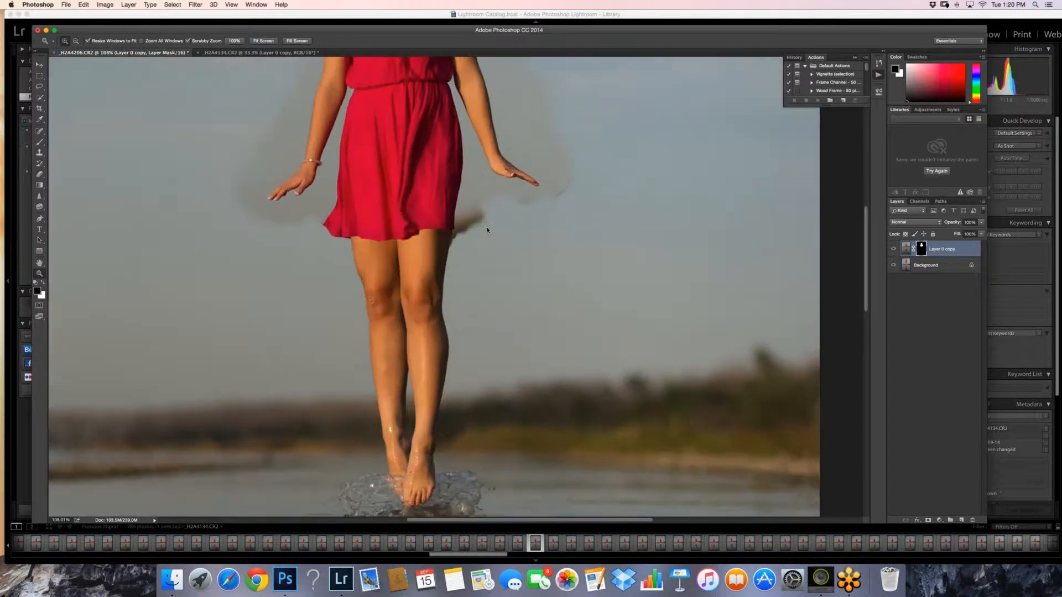
scroll(487, 227, "down", 5)
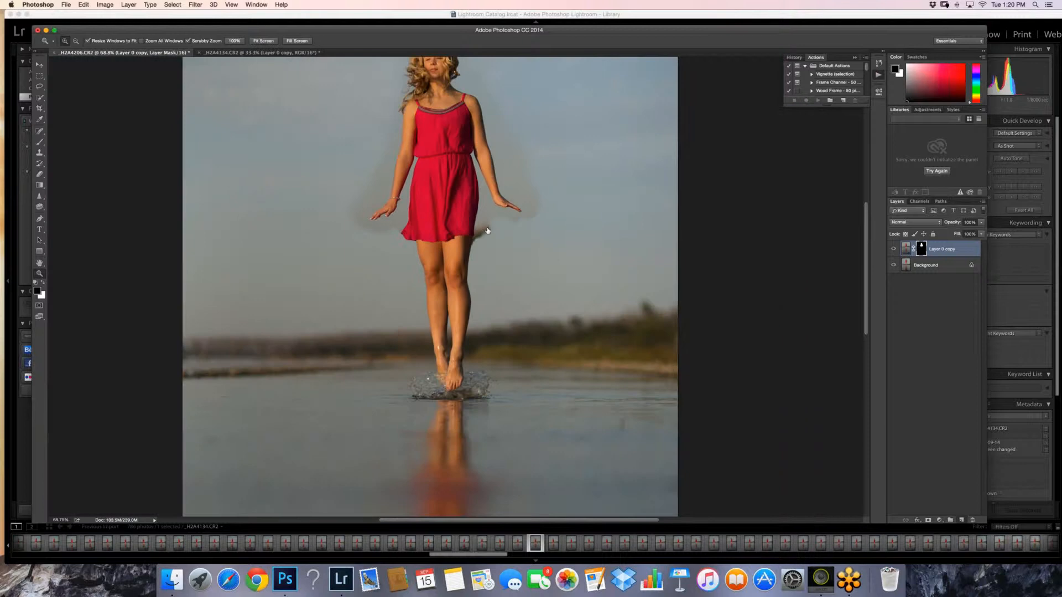
- Add a new layer above the masked layer and sample the grey sky just outside the dress hem as foreground colour
key("alt+shift+super+n")
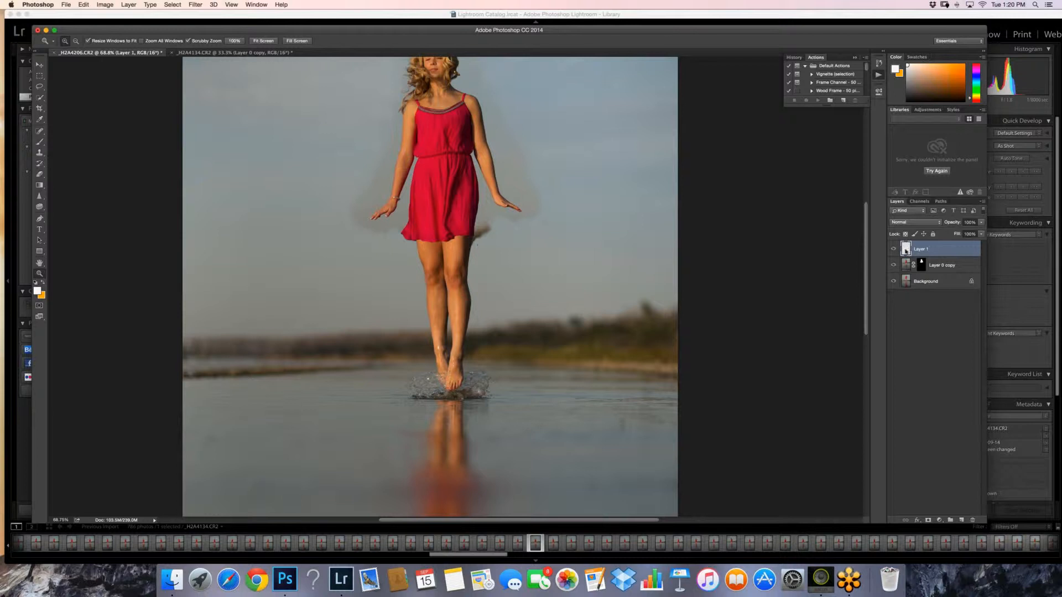
left_click_drag(905, 250, 961, 522)
left_click(37, 291)
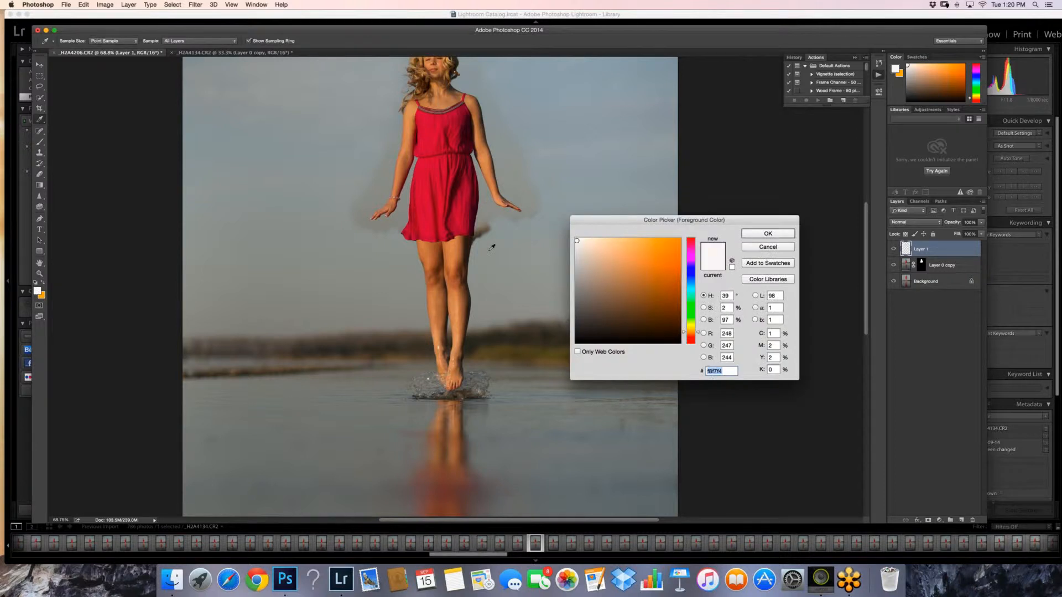
left_click(491, 247)
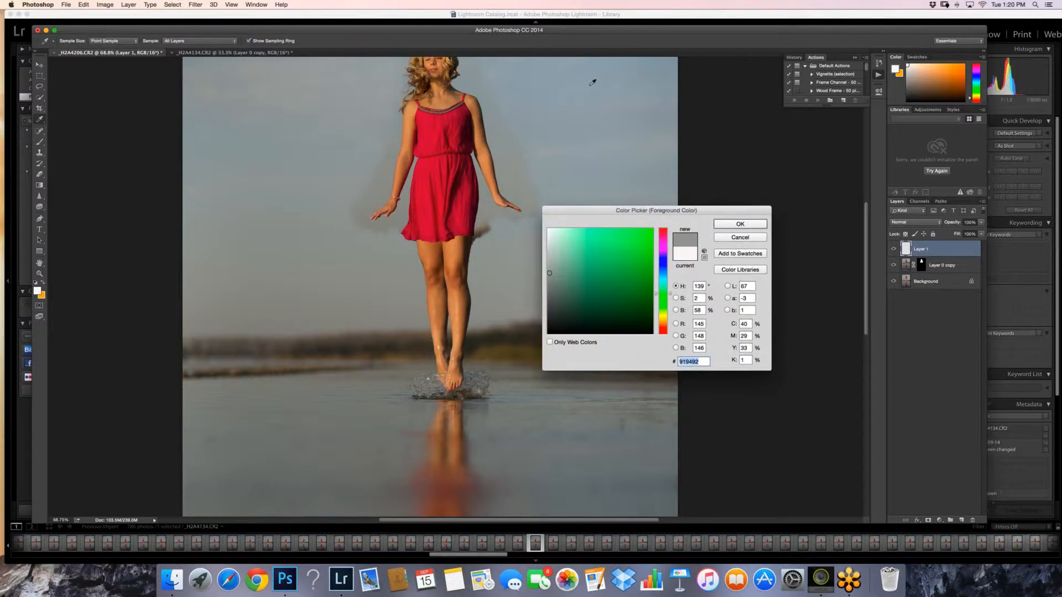
left_click_drag(593, 82, 642, 65)
key("Return")
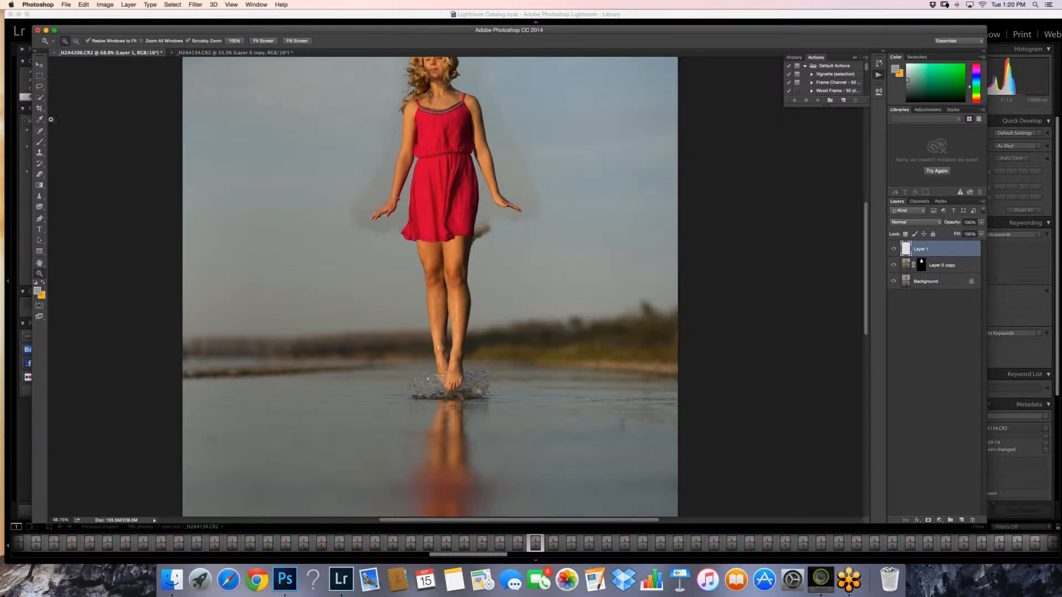
- Paint the sampled sky grey over the bulk of the dark patch beside the dress's lower-right hem
key("b")
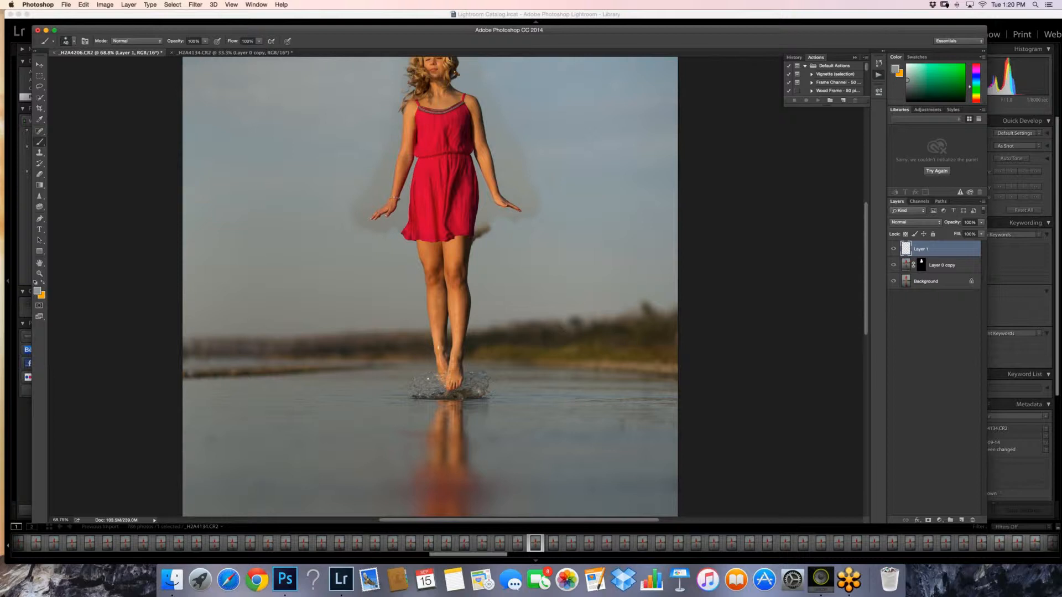
left_click(483, 230)
key("z")
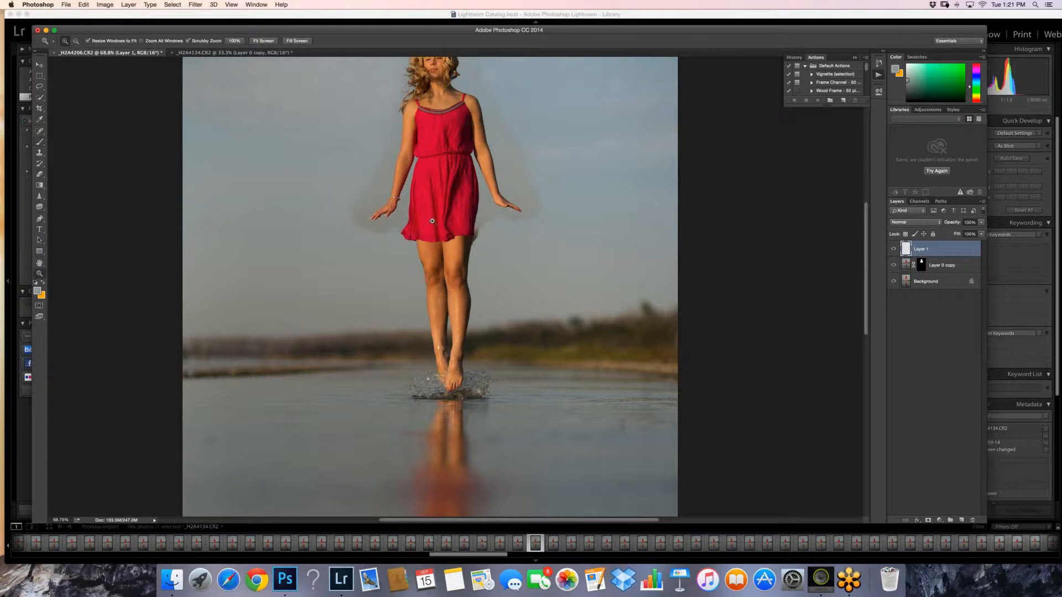
- Paint out the remaining dark specks along the dress's lower-right edge and outer thigh with a smaller brush
left_click_drag(432, 221, 531, 244)
key("b")
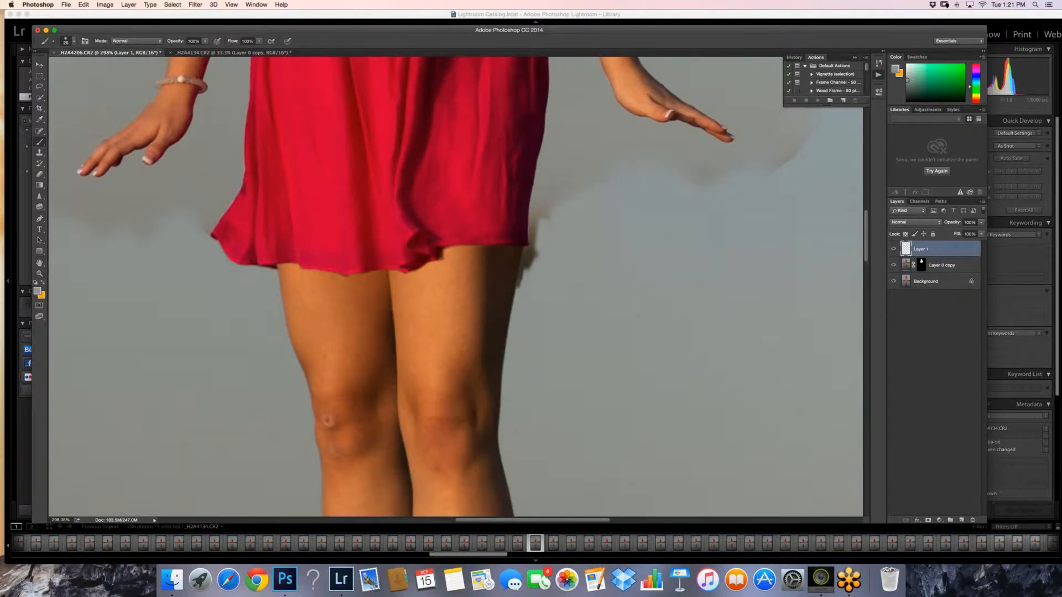
key("bracketleft")
key("bracketleft")
key("bracketleft")
key("bracketleft")
left_click_drag(535, 222, 533, 252)
key("bracketleft")
left_click_drag(532, 250, 521, 280)
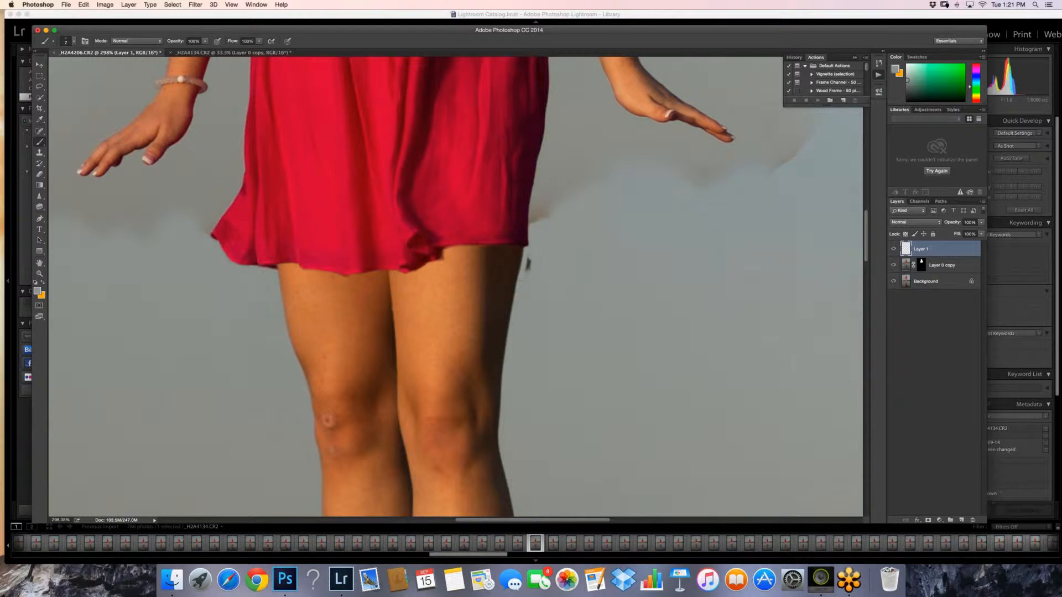
left_click(528, 265)
- Paint sky grey over the brownish halo edge between the dress hem and the hand on its right
key("bracketright")
left_click_drag(546, 219, 611, 169)
mouse_move(546, 219)
left_mouse_down()
mouse_move(539, 172)
mouse_move(573, 171)
mouse_move(590, 156)
left_mouse_up()
key("bracketright")
key("bracketright")
key("bracketright")
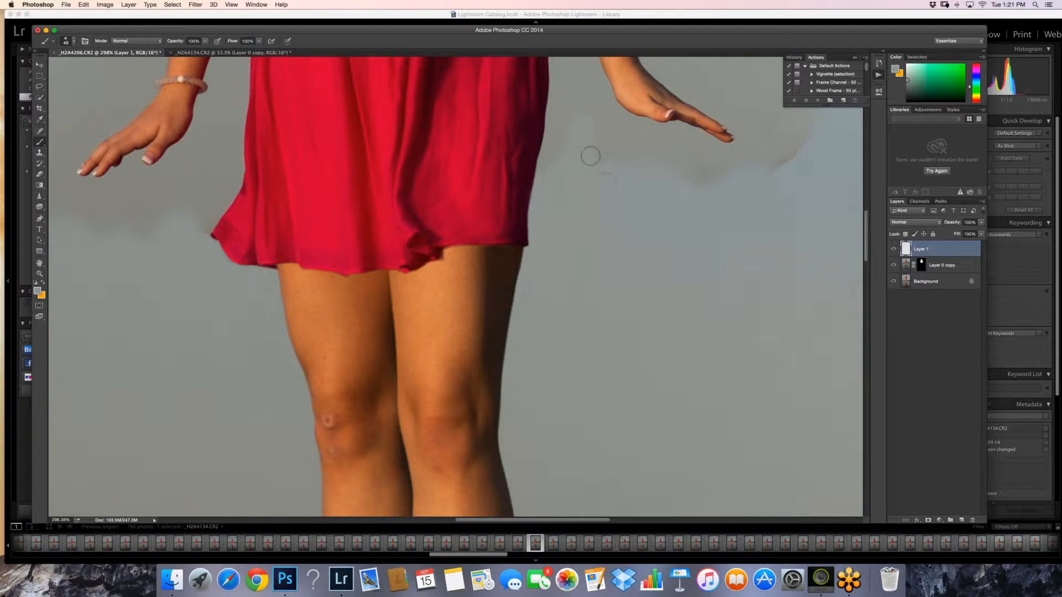
key("bracketleft")
- Add another layer on top and sample the brownish-grey sky between the dress and the right-hand arm (#8c8d87) as foreground colour
left_click(962, 520)
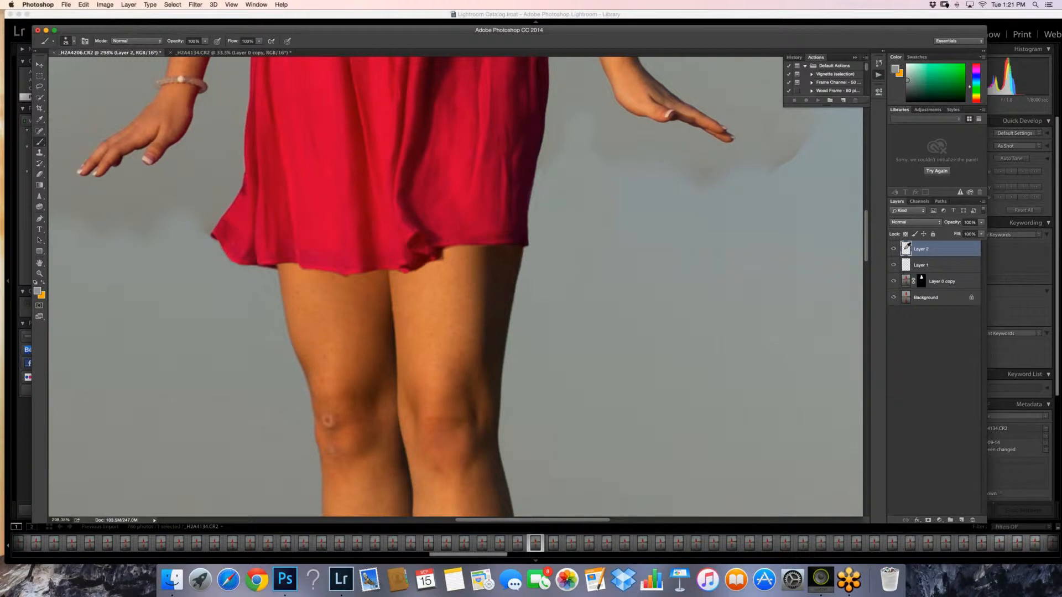
left_click(894, 68)
left_click_drag(608, 65, 852, 116)
left_click(618, 137)
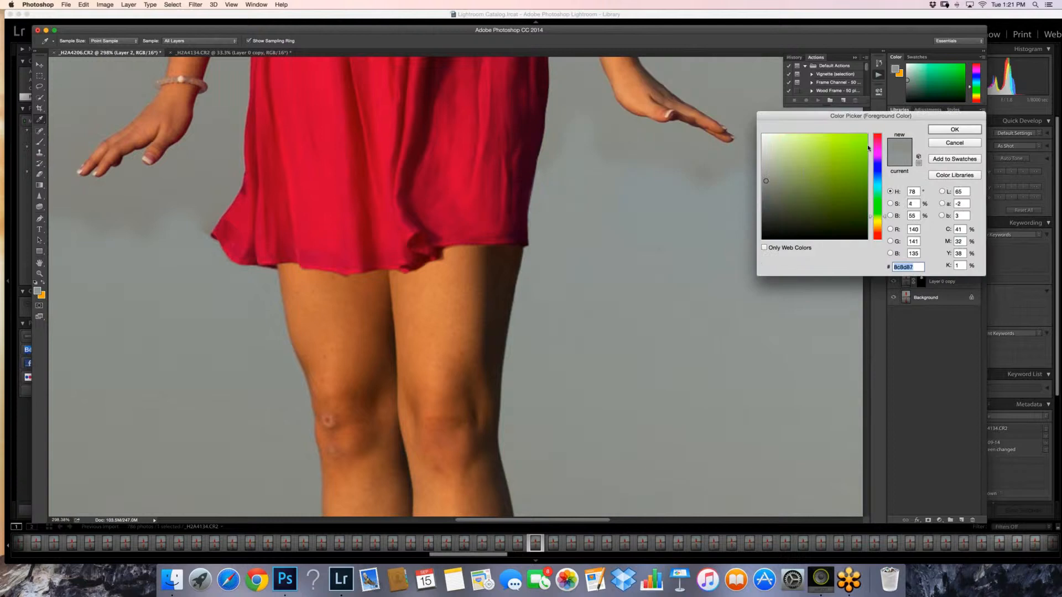
key("Return")
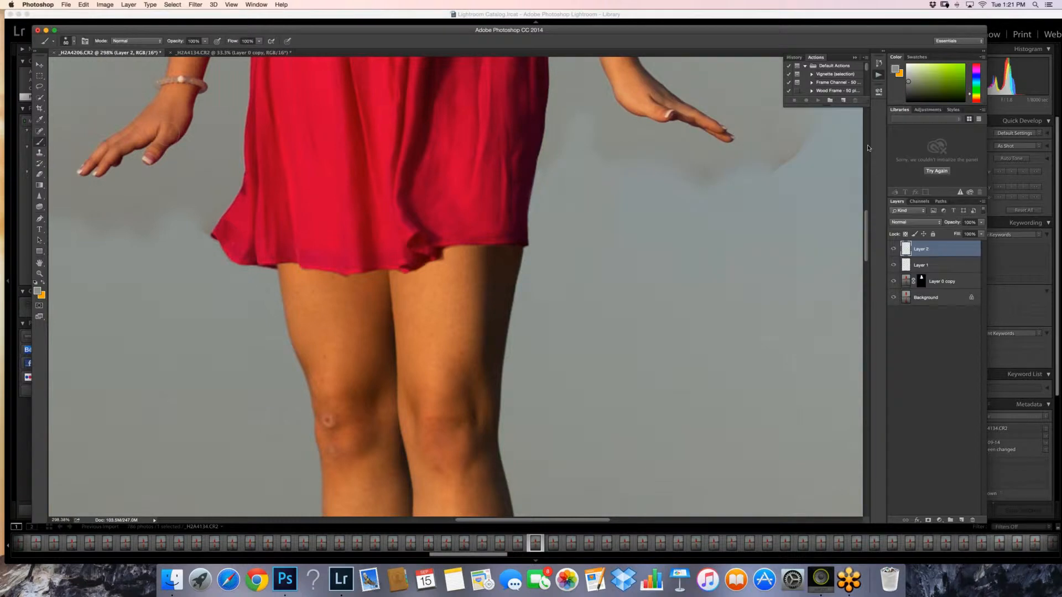
- Paint the sampled brownish grey along the uneven halo edge below the hand right of the dress, adjusting the brush size
key("bracketright")
key("bracketright")
key("bracketright")
key("bracketright")
key("bracketright")
key("bracketleft")
key("bracketleft")
key("bracketleft")
key("bracketleft")
key("bracketleft")
key("bracketleft")
key("bracketleft")
left_click(40, 273)
left_click_drag(630, 260, 575, 218)
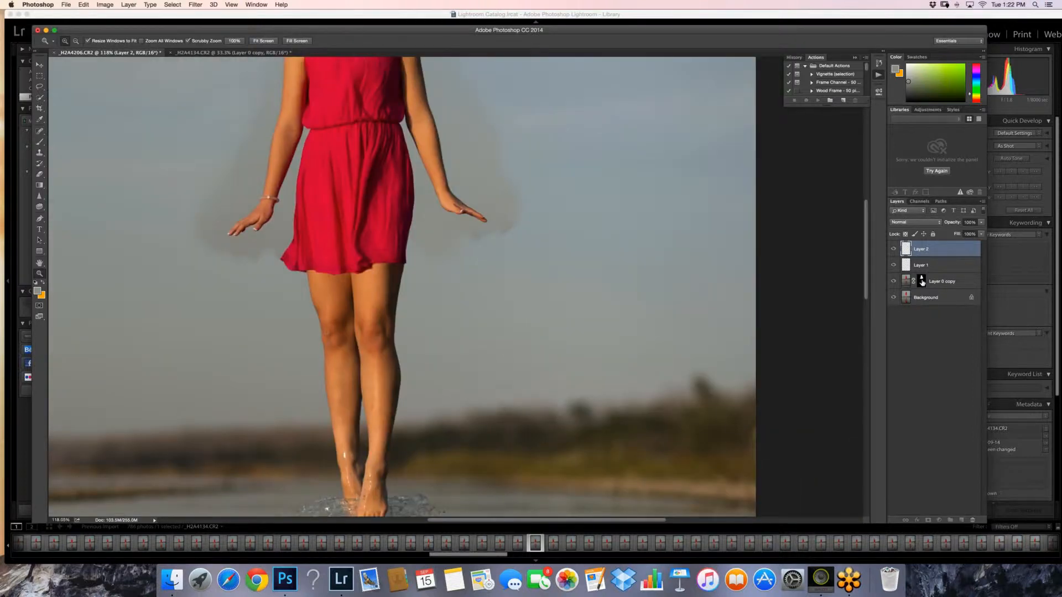
- Select Layer 1 for painting with the Brush tool and sample the sky just below the right-hand fingertips as foreground colour
left_click(922, 281)
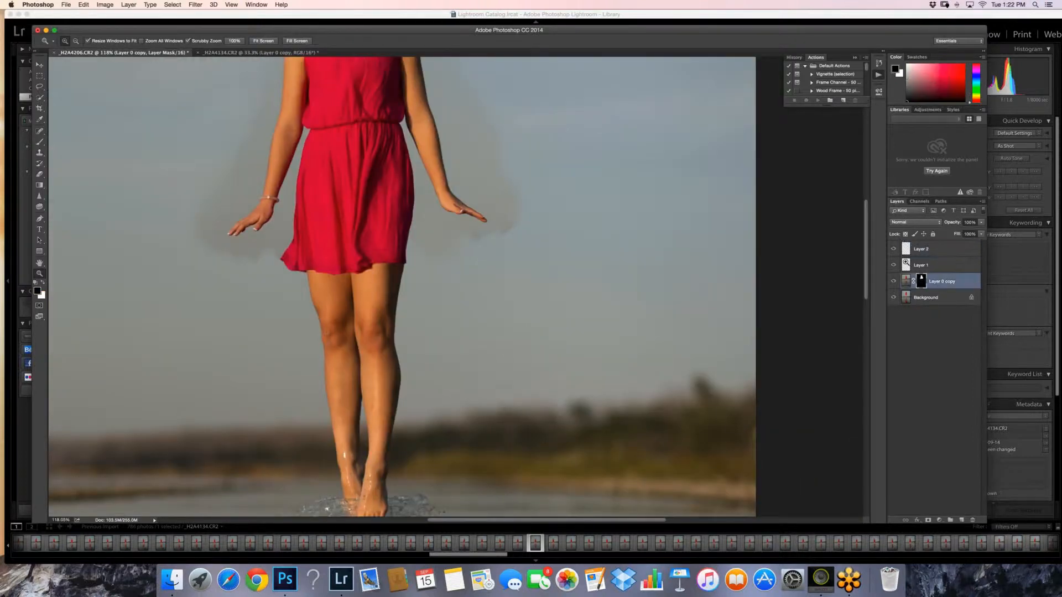
left_click(906, 263)
left_click(39, 142)
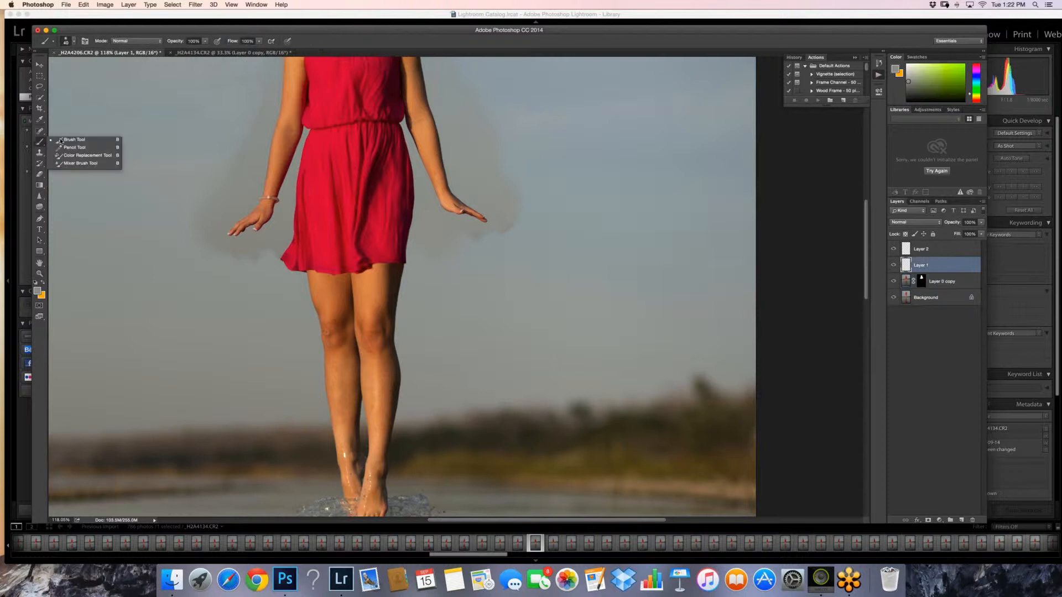
left_click(62, 138)
left_click(37, 291)
left_click(500, 247)
key("Return")
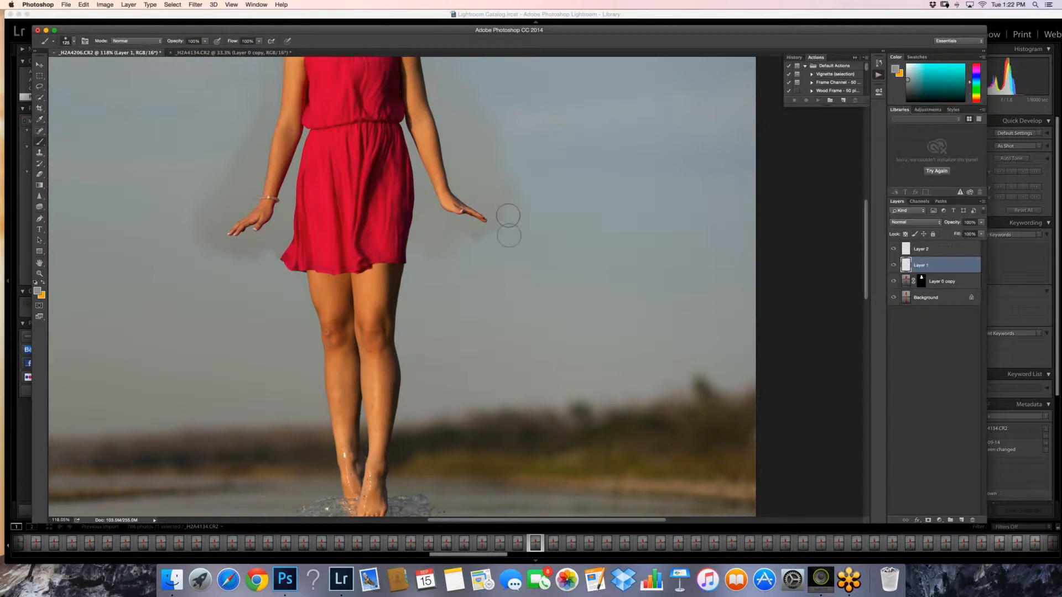
- Paint the sampled sky colour on Layer 1 over the halo's outer edge beside the right-hand fingertips
key("bracketleft")
key("bracketleft")
key("bracketleft")
key("bracketright")
key("bracketright")
key("bracketright")
key("bracketright")
key("bracketright")
- Paint sky colour on Layer 2 over the remaining halo between the dress and the right-hand arm, using progressively smaller brushes
key("alt+bracketright")
key("bracketright")
key("bracketright")
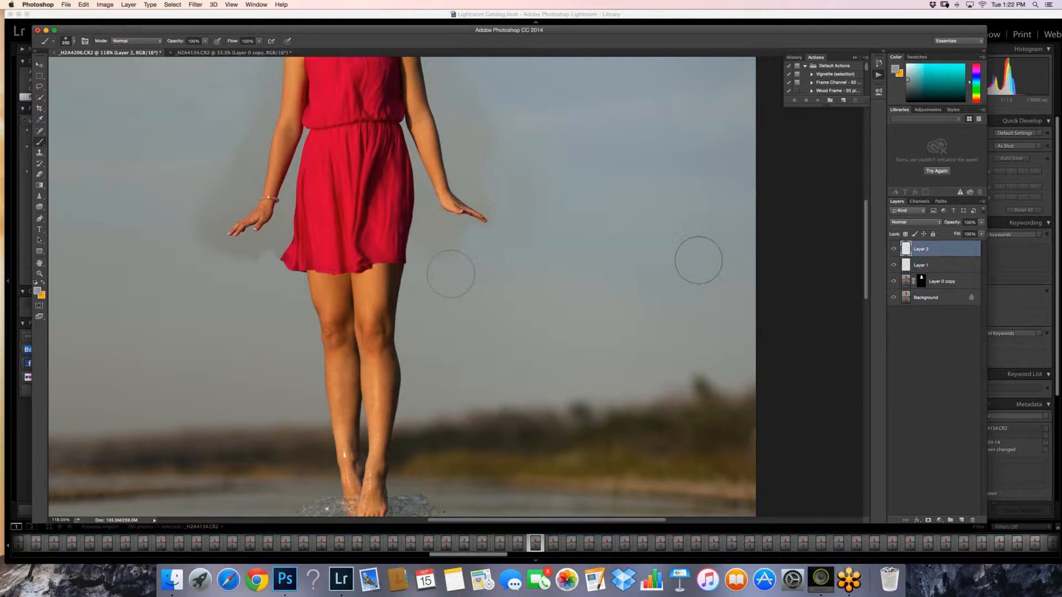
key("bracketleft")
key("bracketleft")
key("bracketleft")
key("bracketright")
key("bracketright")
key("bracketleft")
key("bracketleft")
key("bracketleft")
key("bracketleft")
key("bracketleft")
key("bracketleft")
key("z")
left_click_drag(691, 298, 691, 300)
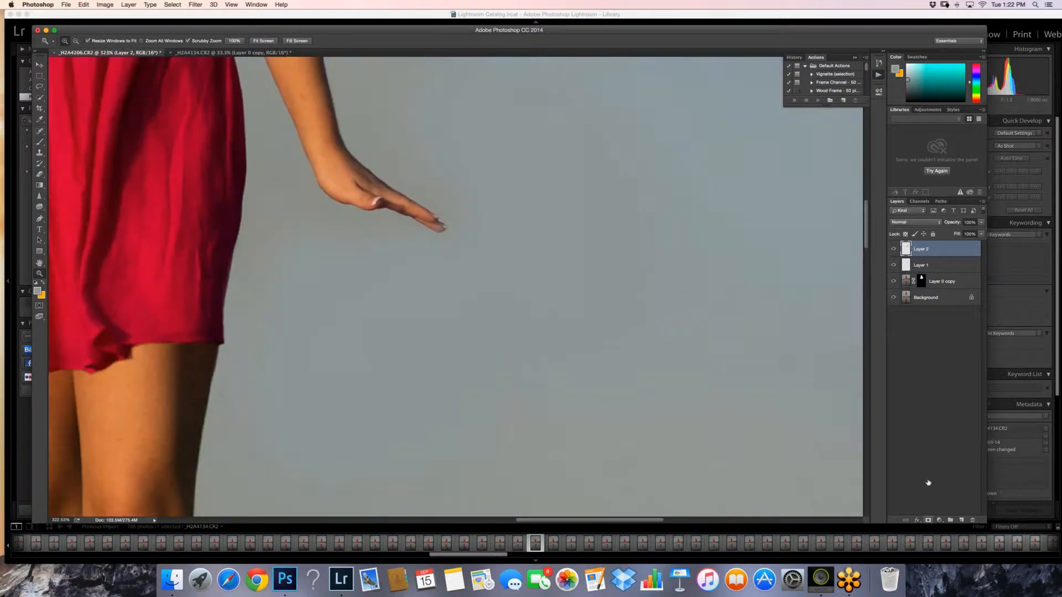
- Add a layer mask to Layer 2 and refine the paint around the right-hand fingertips with a black brush
left_click(928, 520)
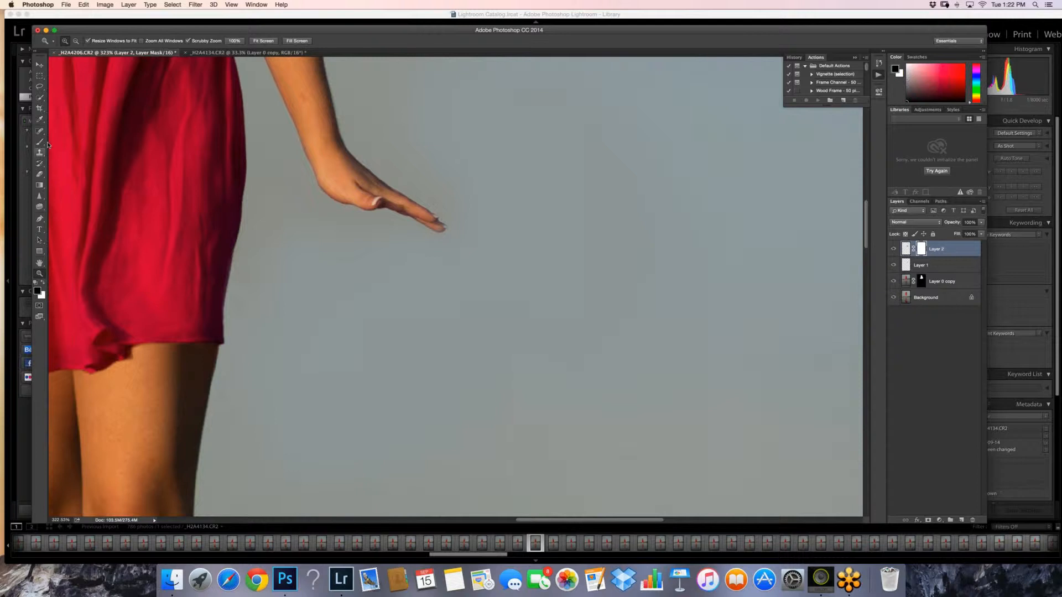
key("b")
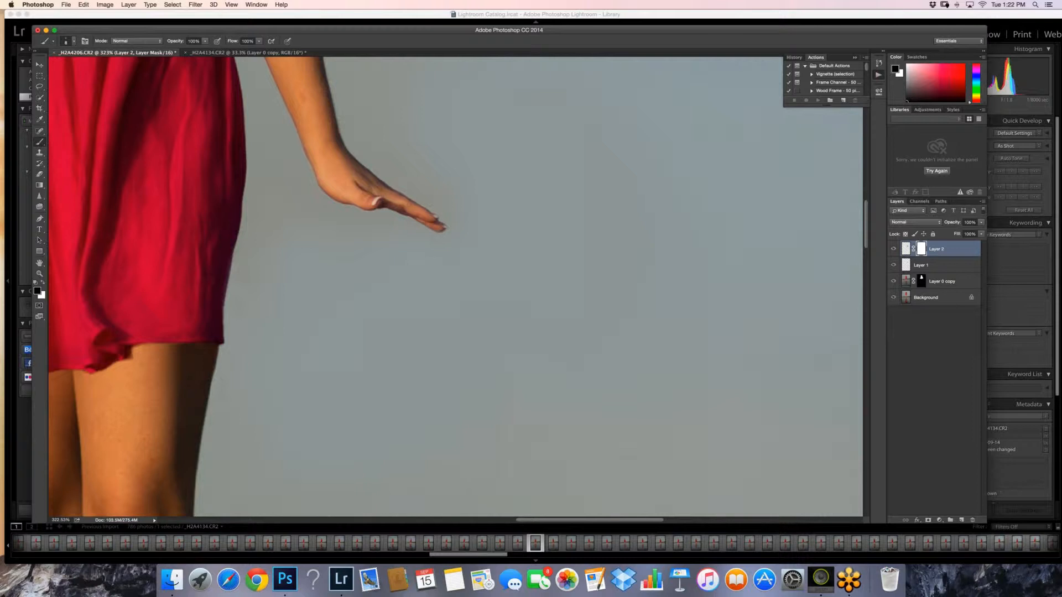
key("bracketright")
key("bracketright")
key("bracketright")
key("bracketright")
key("bracketright")
key("bracketleft")
key("bracketleft")
key("bracketleft")
key("bracketright")
key("bracketright")
key("bracketright")
key("bracketright")
- Merge all visible layers into one and convert the background into a regular layer
key("super+space")
left_click_drag(495, 268, 485, 268)
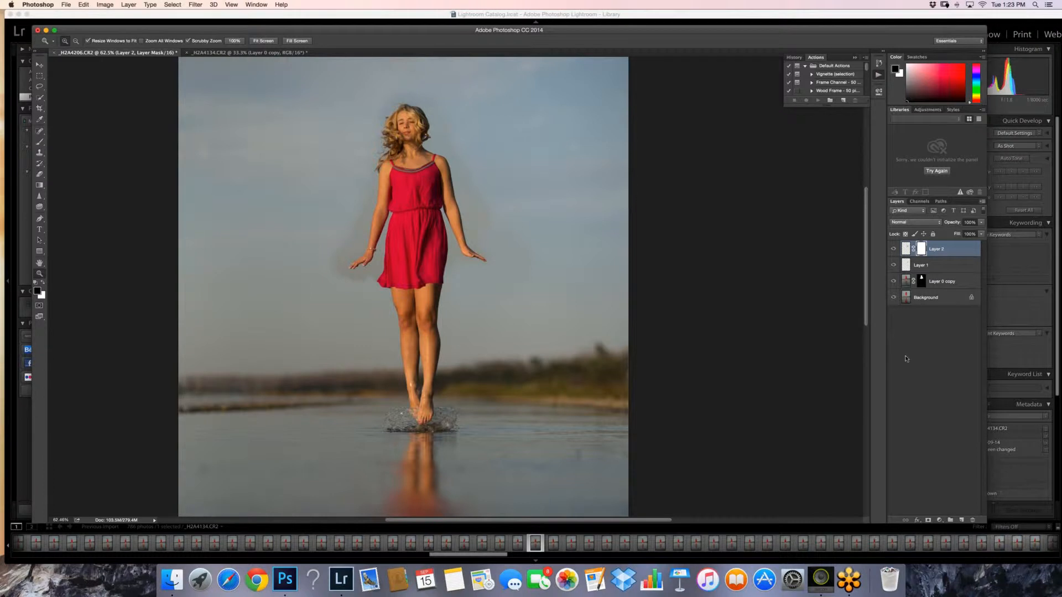
key("super+shift+e")
double_click(926, 250, "alt")
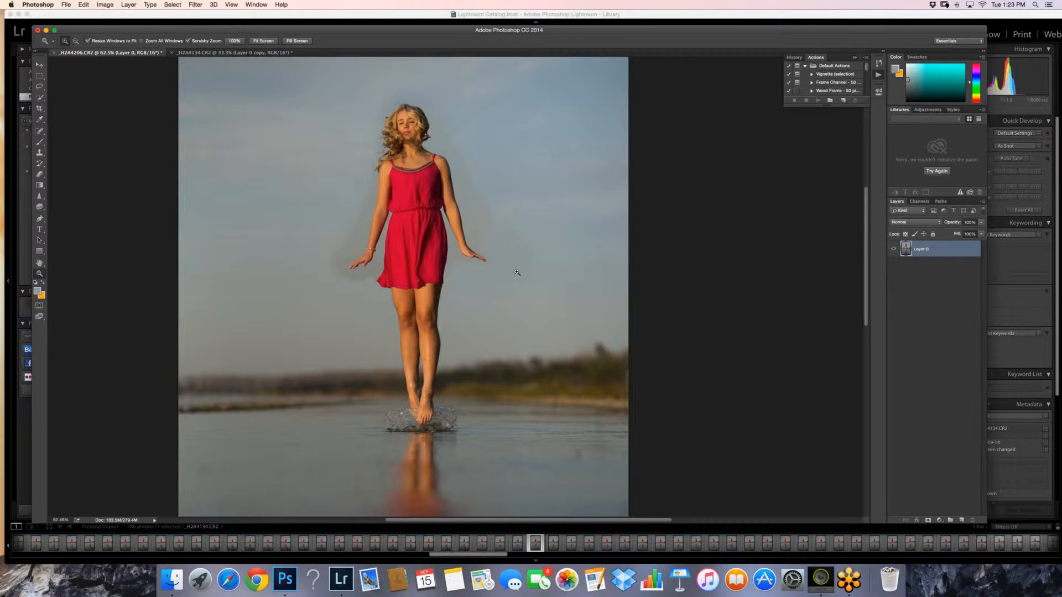
- Add a new layer and sample the grey sky below the hand left of the dress (#8d908d) as foreground colour
scroll(517, 273, "up", 5)
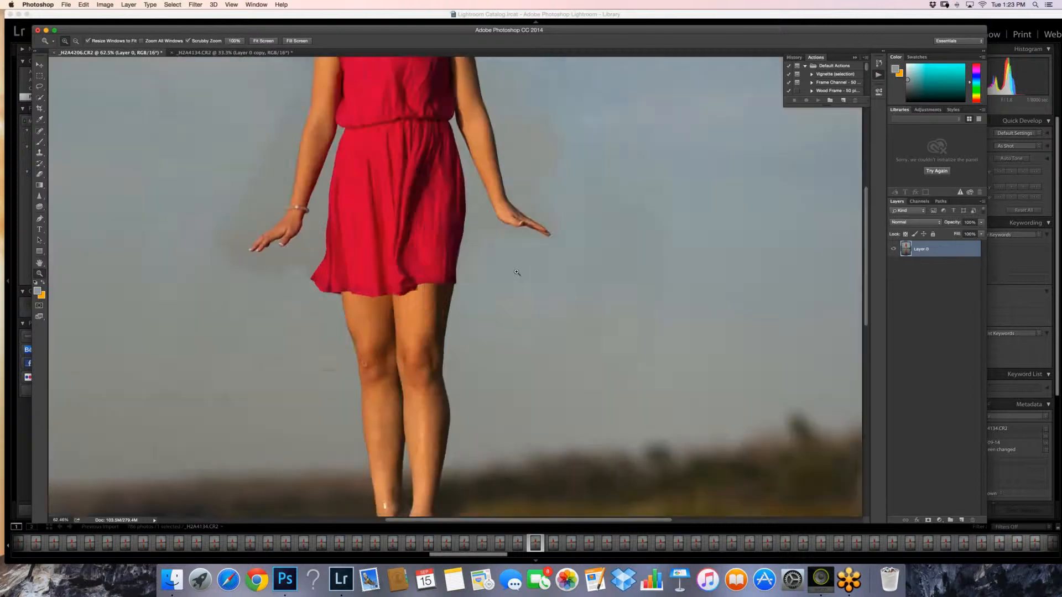
scroll(517, 272, "down", 6)
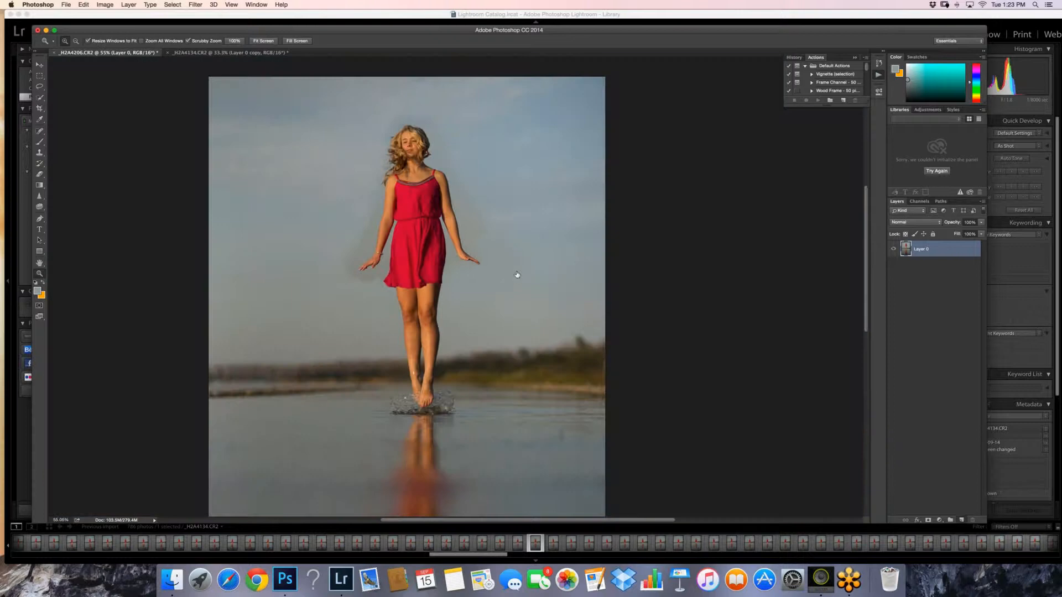
key("super+shift+alt+n")
scroll(516, 274, "up", 2)
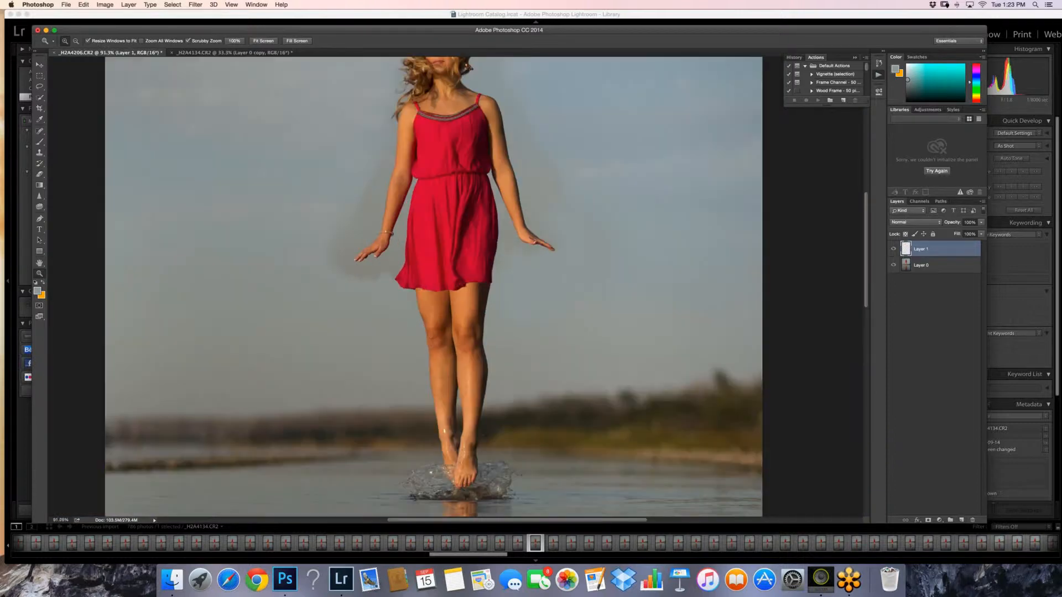
key("b")
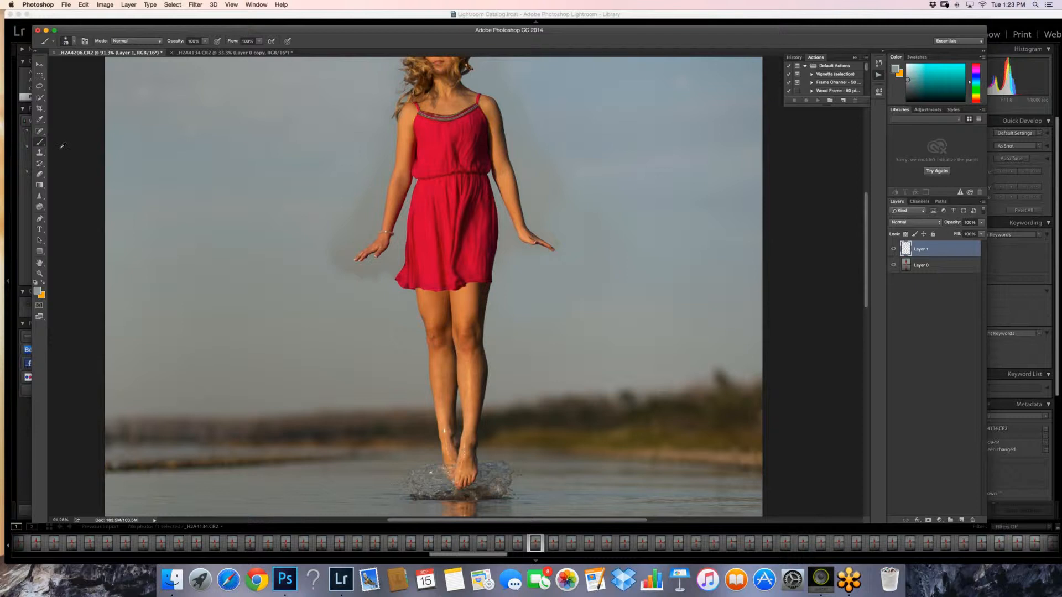
left_click(371, 293)
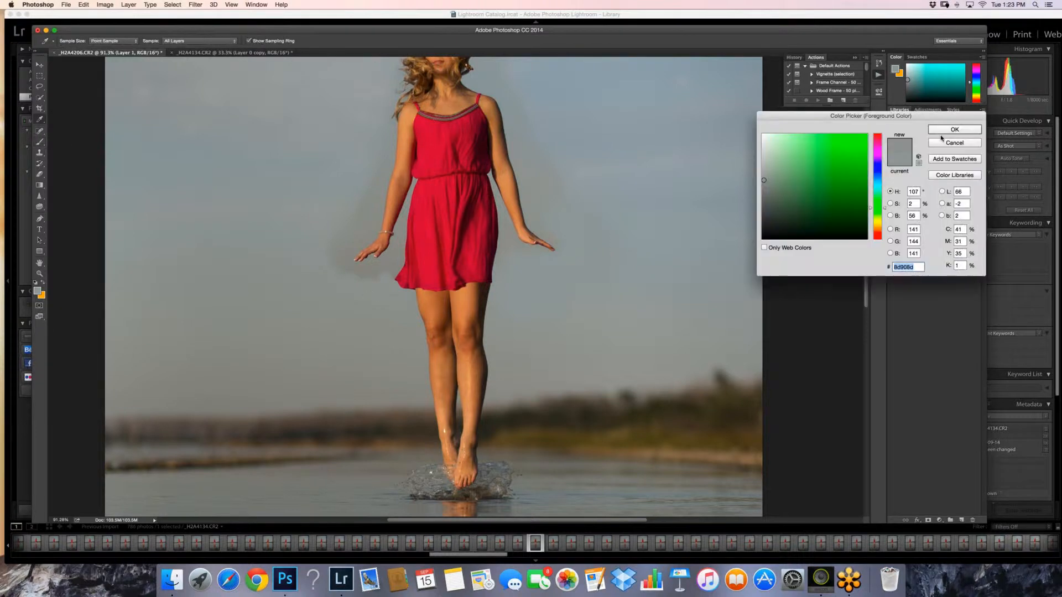
left_click(944, 131)
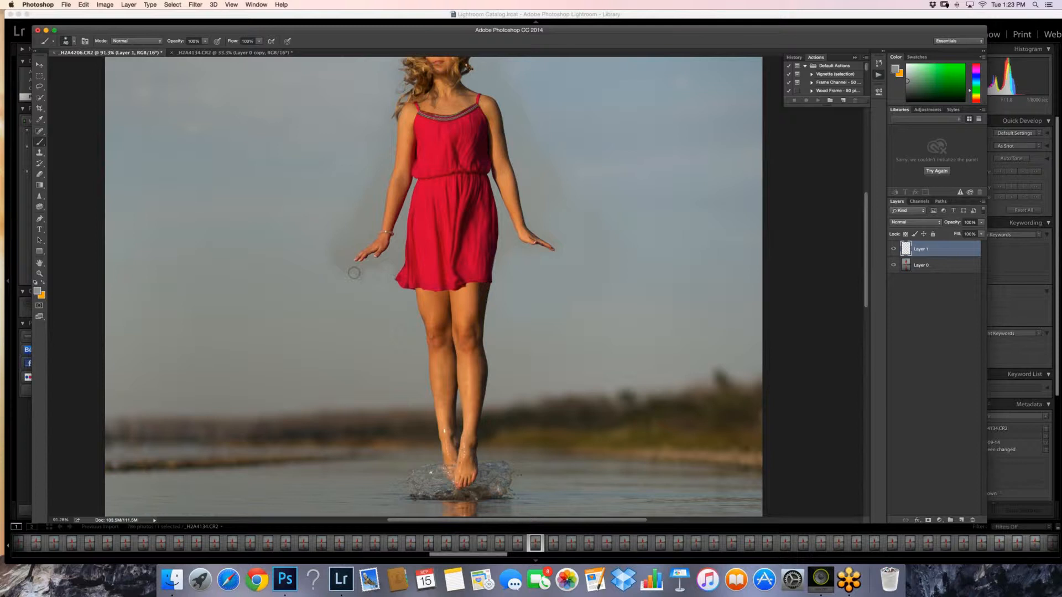
- Paint the sampled grey over the dark halo around the hand and forearm left of the dress with a larger brush
key("bracketright")
key("bracketright")
key("bracketright")
key("bracketright")
key("bracketleft")
key("slash")
- Sample the sky between the left-hand fingers and the hem, and paint it over the sky beside the left arm with an enlarged brush
left_click(37, 291)
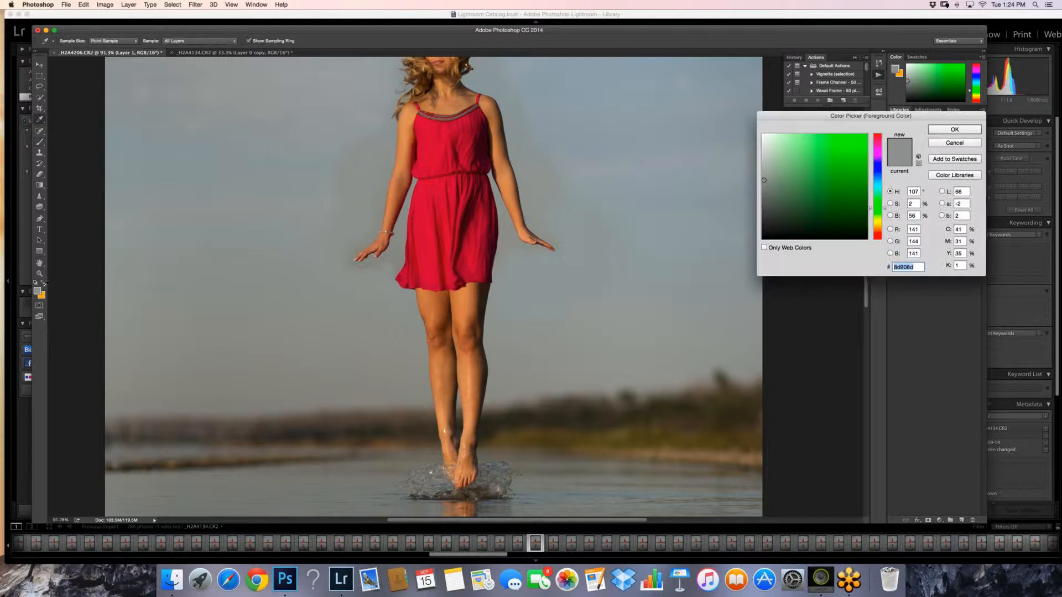
left_click(390, 270)
key("Return")
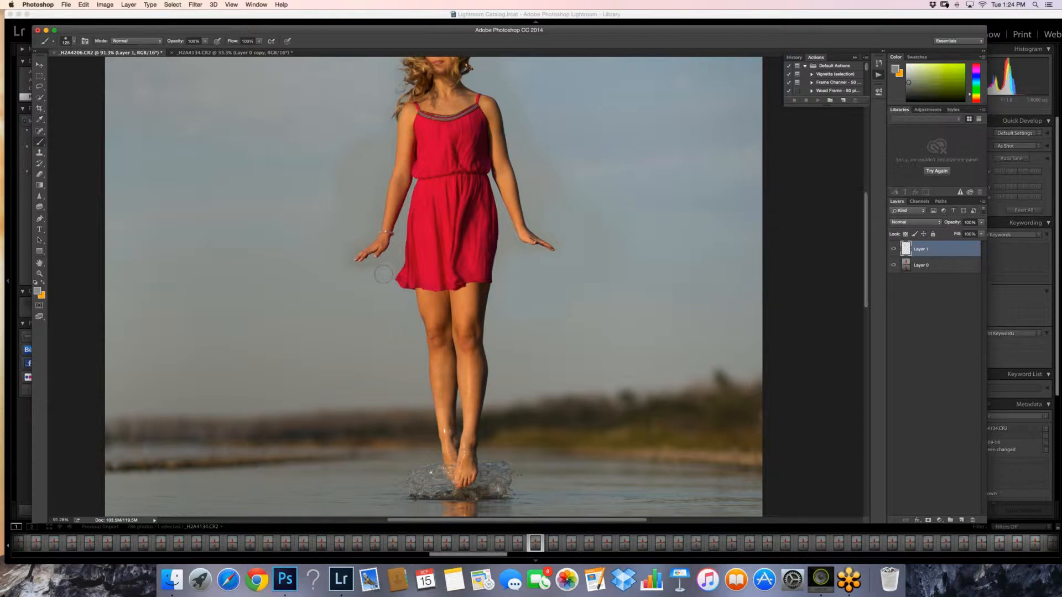
key("bracketright")
key("bracketright")
key("bracketright")
key("bracketright")
left_click_drag(341, 273, 329, 183)
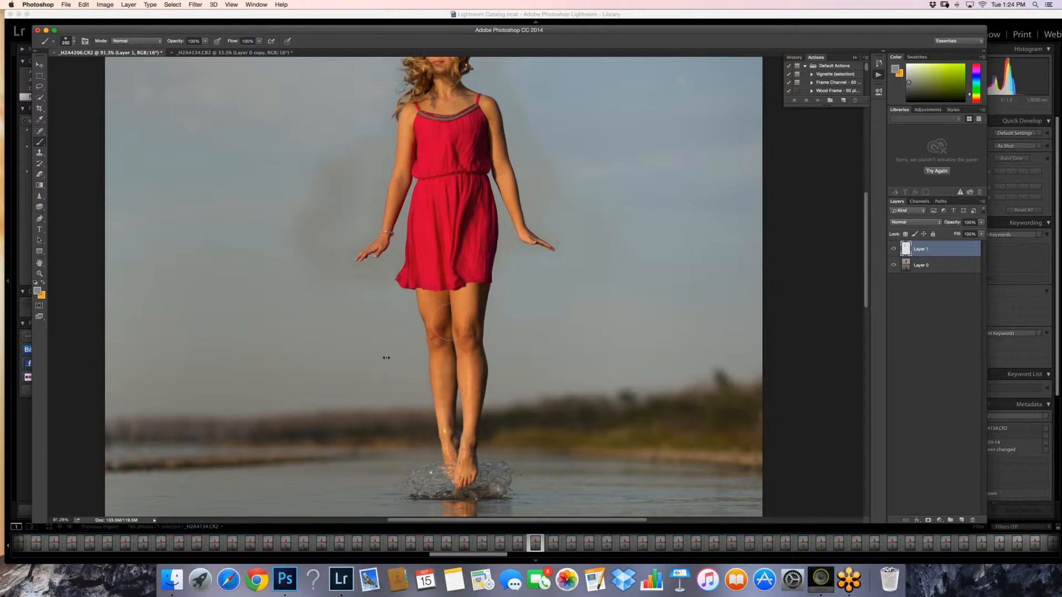
- Sample the grey sky beside the knees and paint it over the remaining halo left of the arm with a resized brush
key("n")
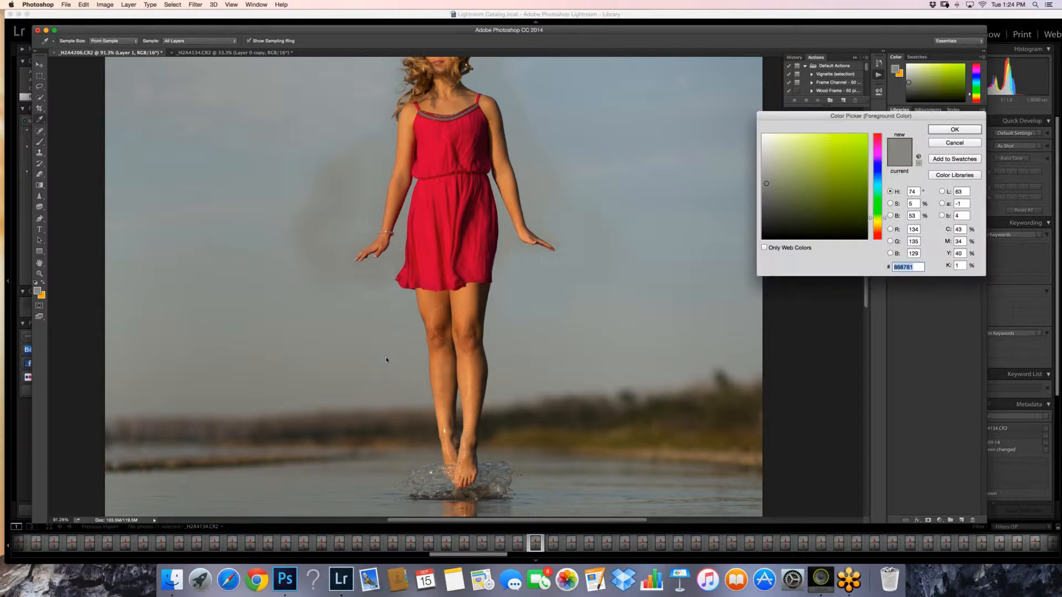
left_click(386, 359)
key("Return")
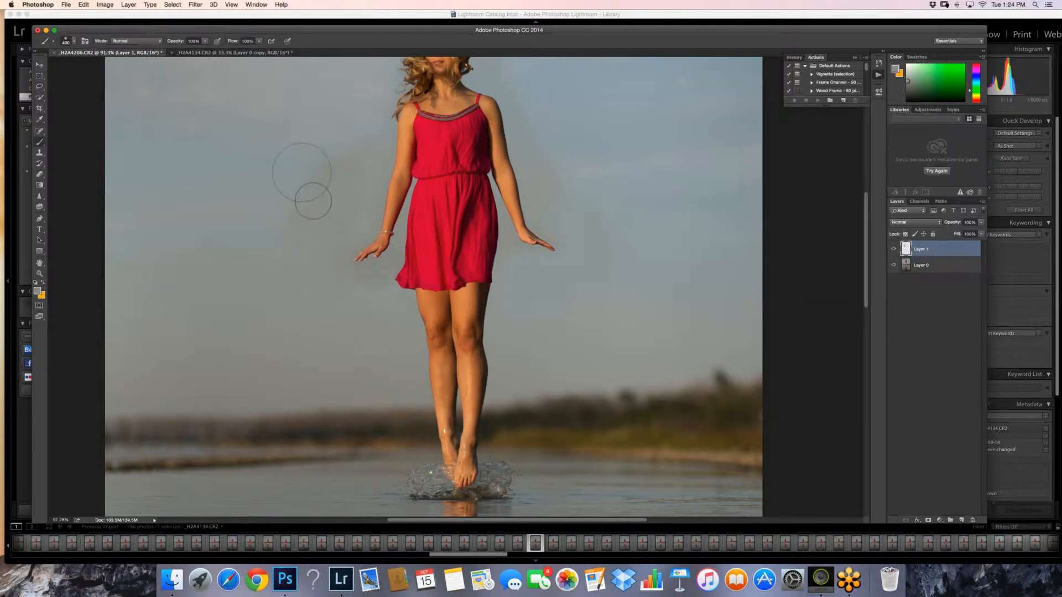
key("bracketleft")
key("bracketleft")
key("bracketright")
key("bracketright")
key("bracketright")
key("bracketright")
- Add a layer mask to the sky paint layer and paint it black with a much smaller brush to uncover the hand left of the dress
left_click(39, 274)
left_click_drag(419, 260, 485, 233)
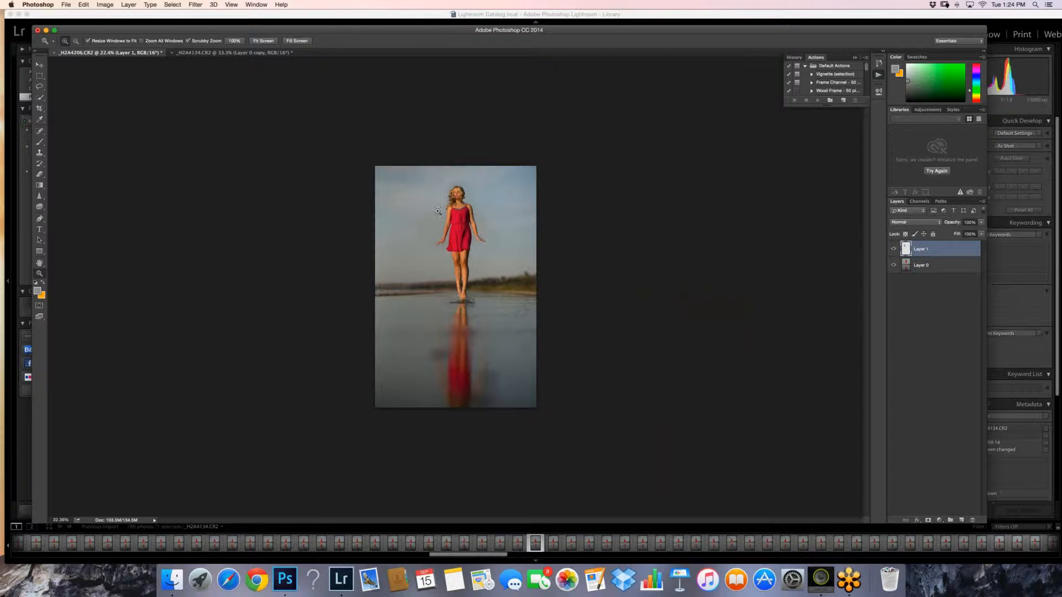
left_click_drag(438, 211, 499, 250)
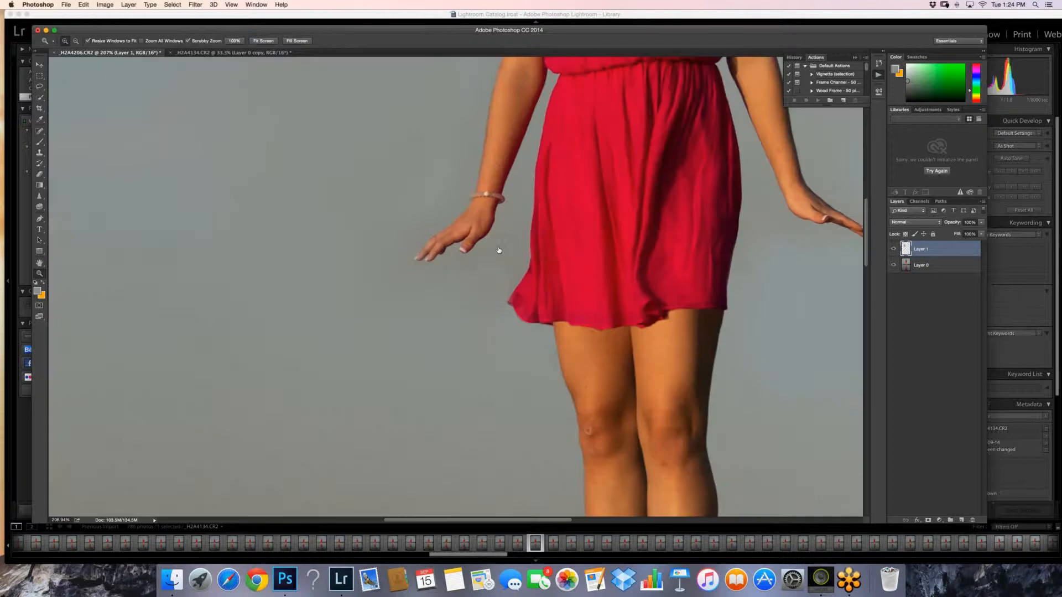
key("super+shift+m")
key("b")
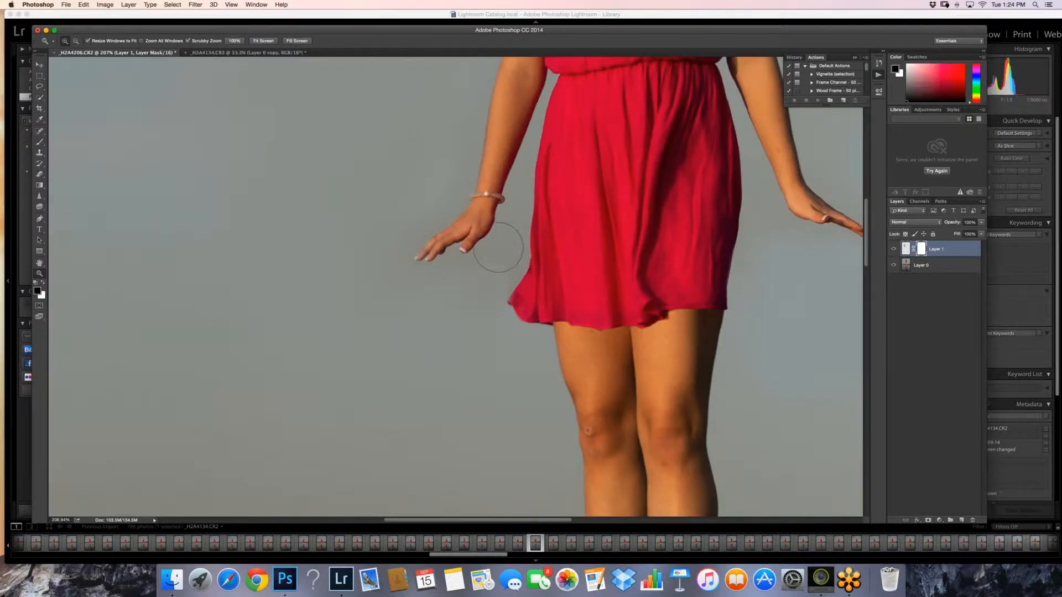
key("bracketleft")
key("bracketleft")
key("bracketleft")
key("bracketleft")
key("bracketleft")
key("bracketleft")
key("bracketleft")
key("bracketleft")
key("bracketleft")
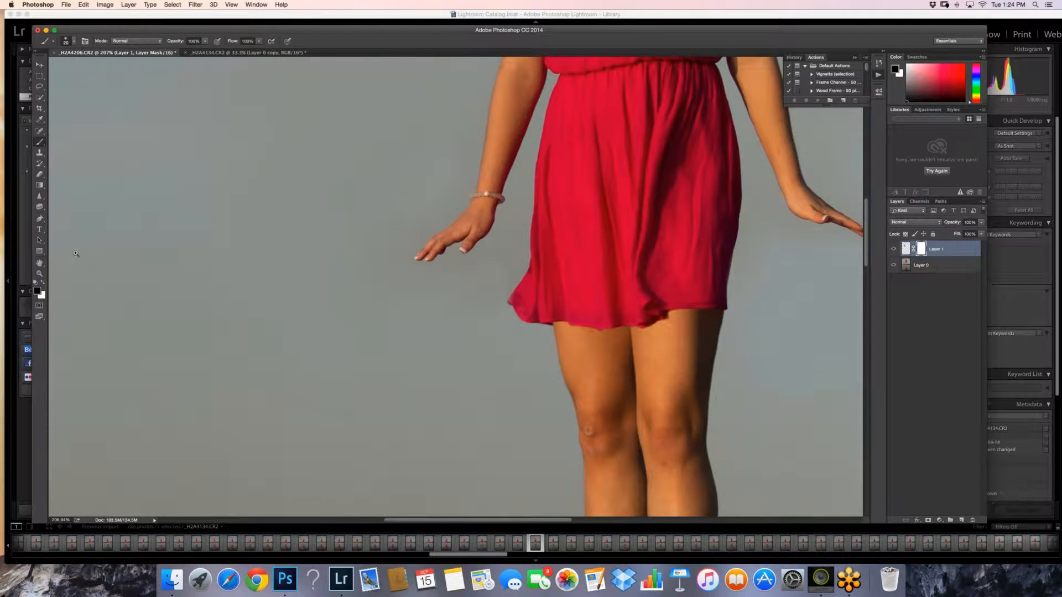
- Flatten the image and convert the resulting background into a regular layer named Layer 0
left_click_drag(597, 255, 485, 236)
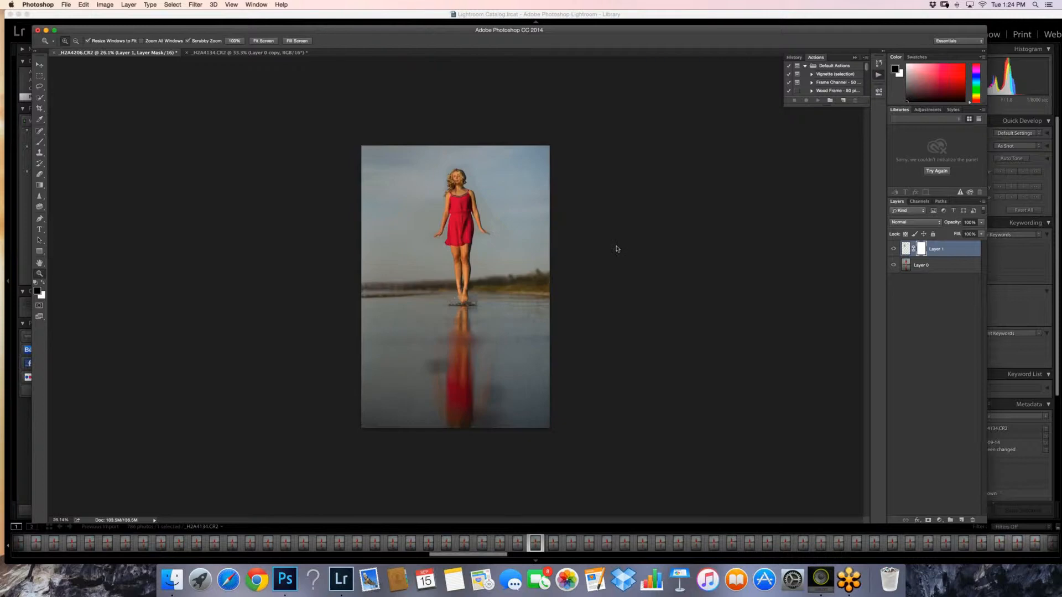
left_click(983, 202)
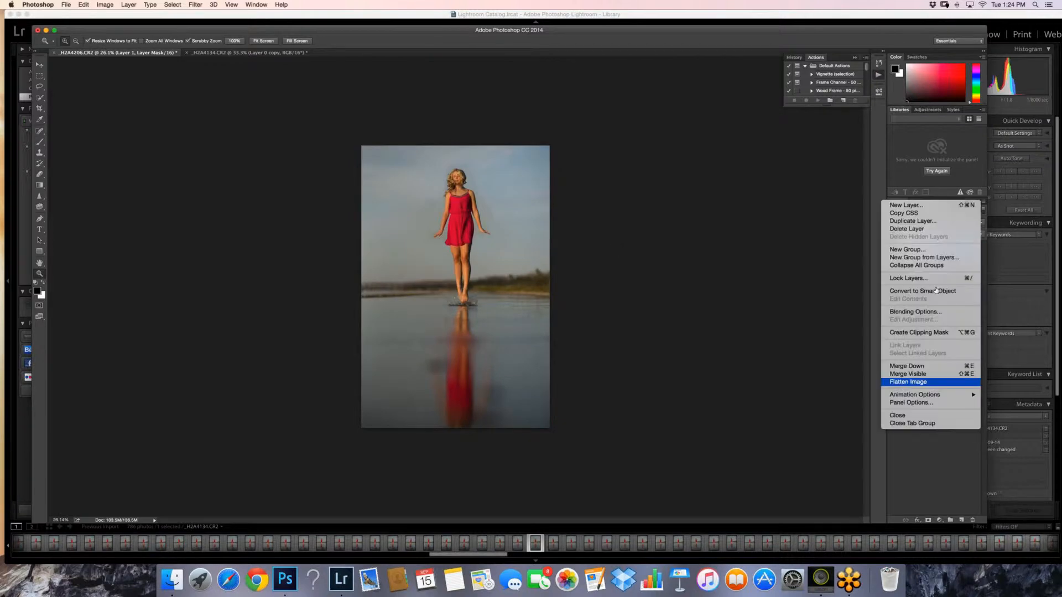
left_click(908, 381)
double_click(929, 249)
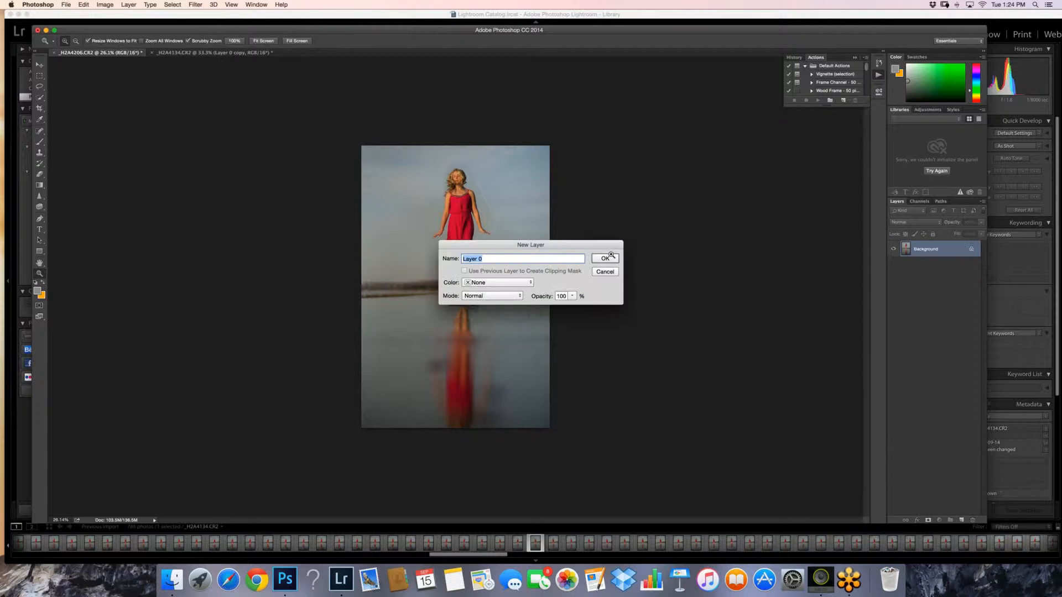
left_click(606, 258)
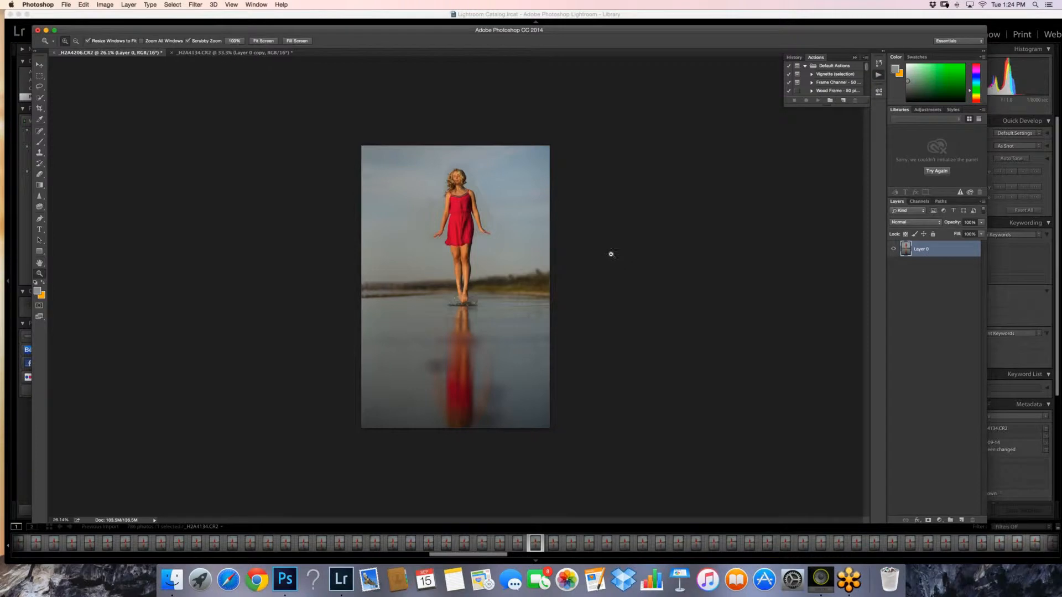
- Duplicate Layer 0, keeping the suggested copy name
left_click(610, 254, "alt")
left_click_drag(610, 254, 612, 257)
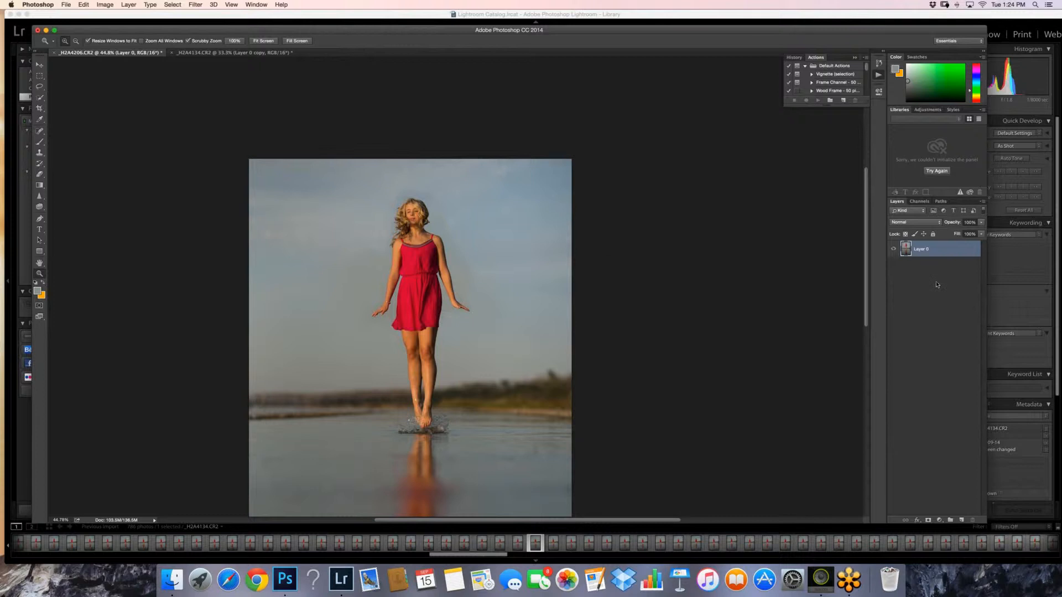
double_click(946, 249)
key("Escape")
right_click(943, 248)
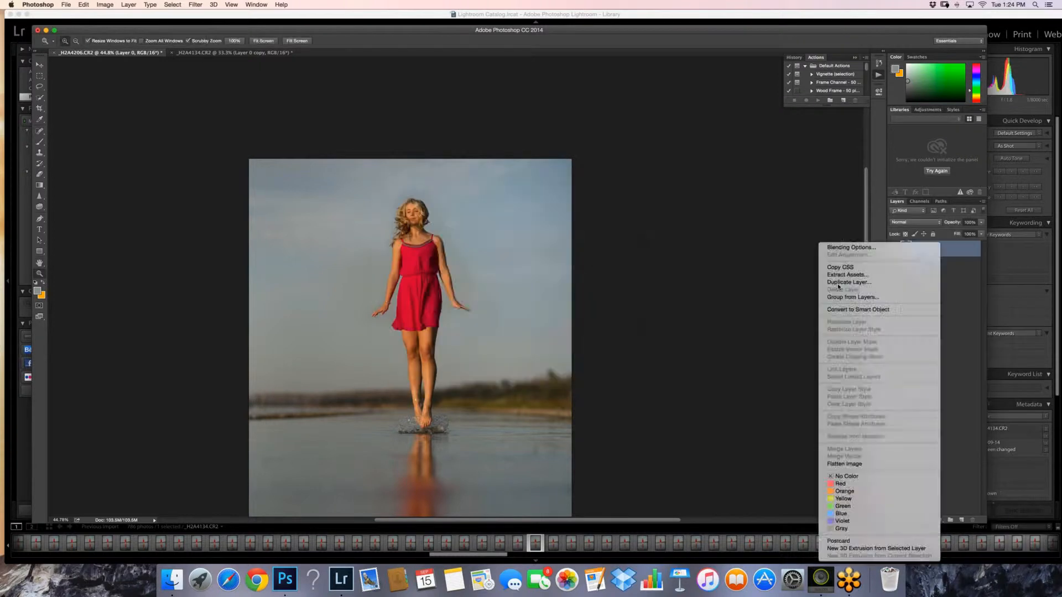
left_click(838, 284)
key("Return")
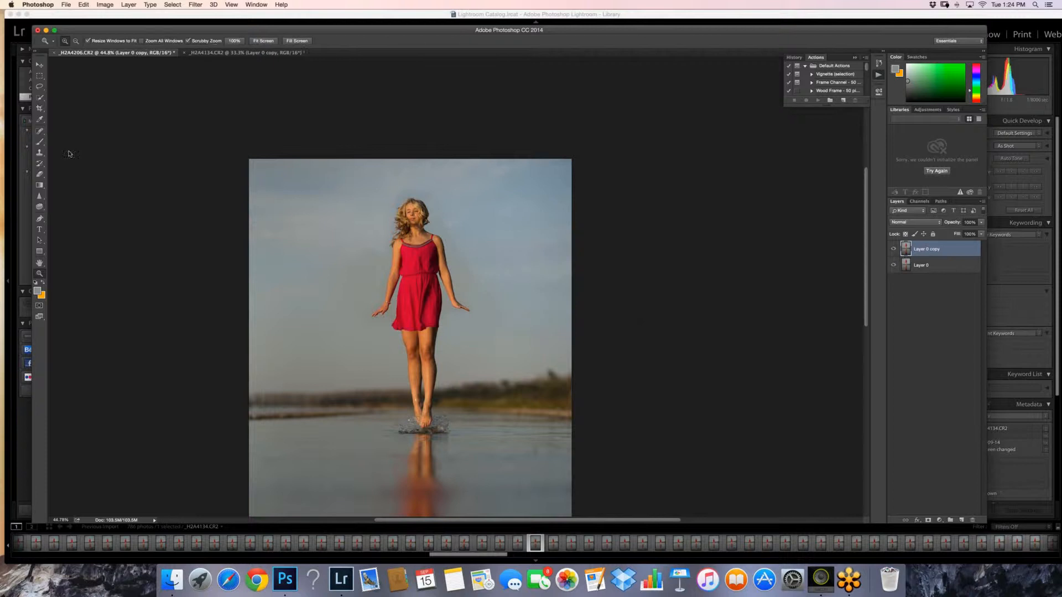
- Clone clean sky over the uneven patches left of the woman's head and arm with the Clone Stamp, resizing the brush as needed
key("s")
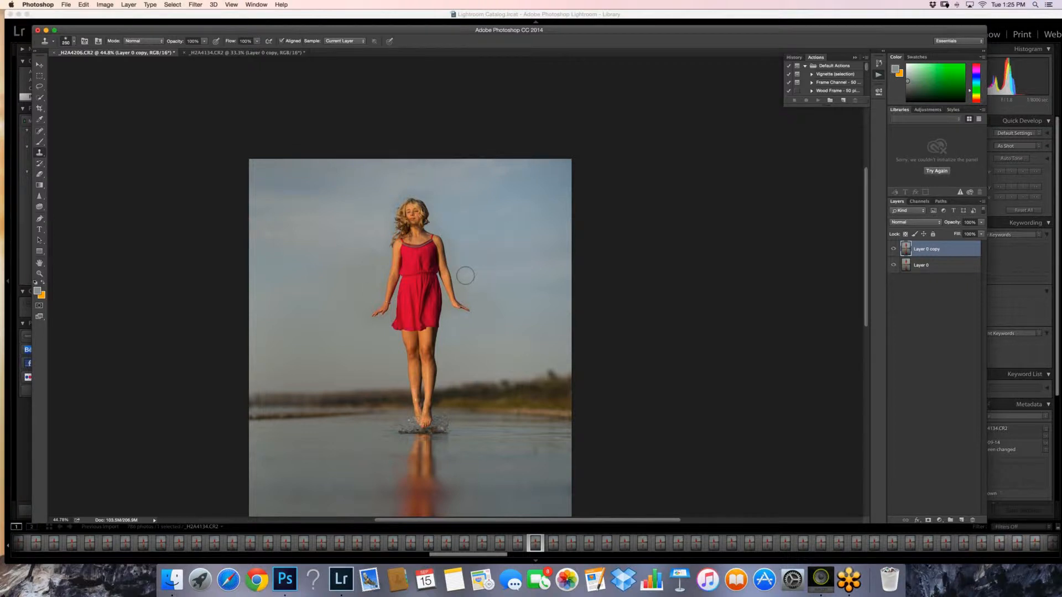
key("bracketright")
key("bracketright")
key("bracketright")
key("bracketright")
key("bracketright")
key("bracketright")
key("bracketleft")
key("bracketleft")
key("bracketleft")
key("bracketleft")
key("bracketleft")
key("bracketleft")
- Step backward through the last four clone strokes in the sky
left_click(83, 5)
left_click(89, 31)
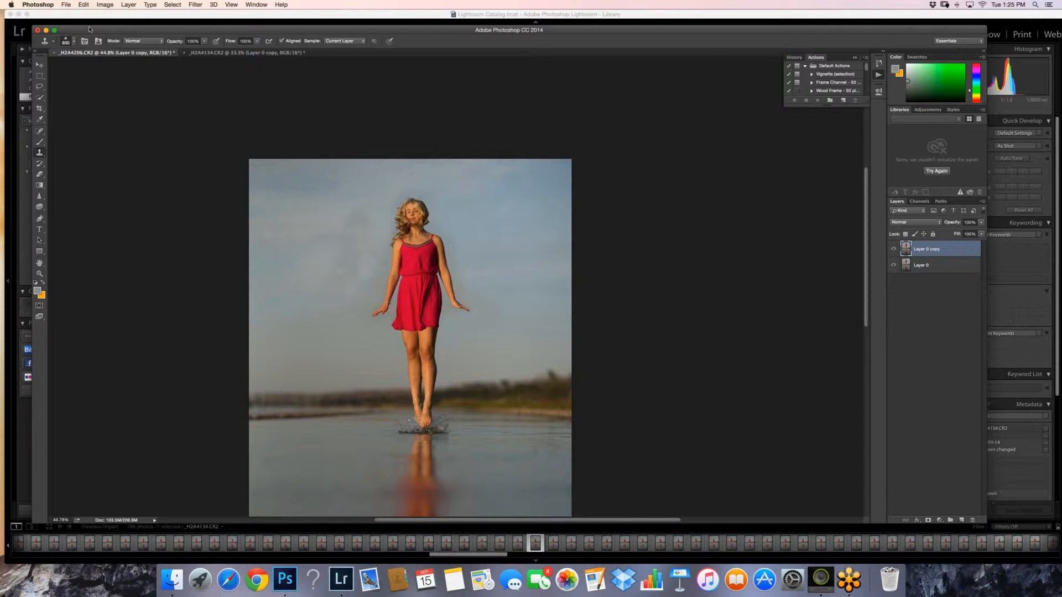
left_click(84, 4)
left_click(86, 31)
left_click(84, 4)
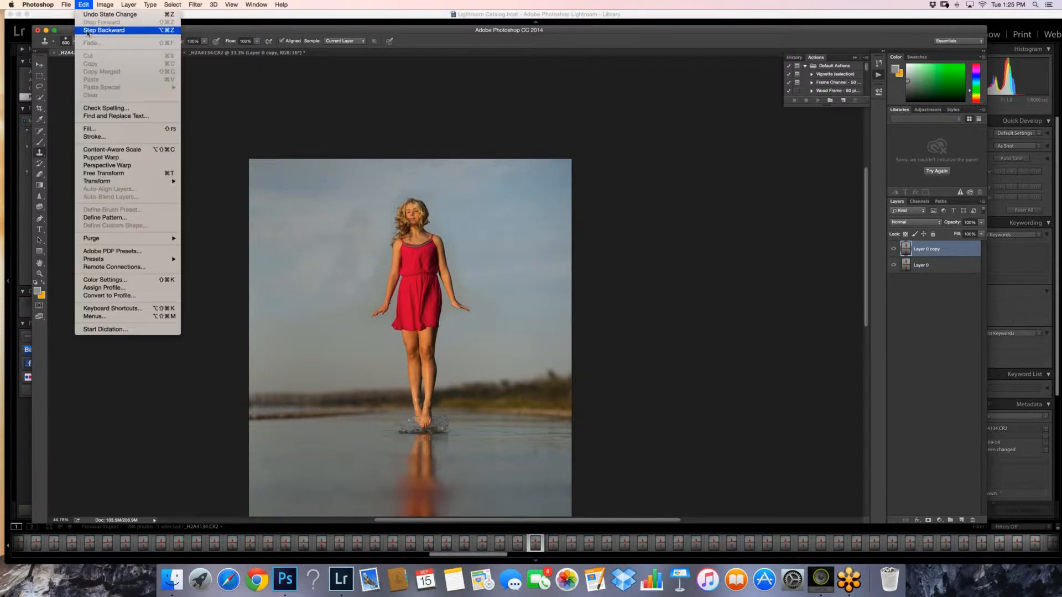
left_click(85, 31)
left_click(84, 5)
left_click(85, 30)
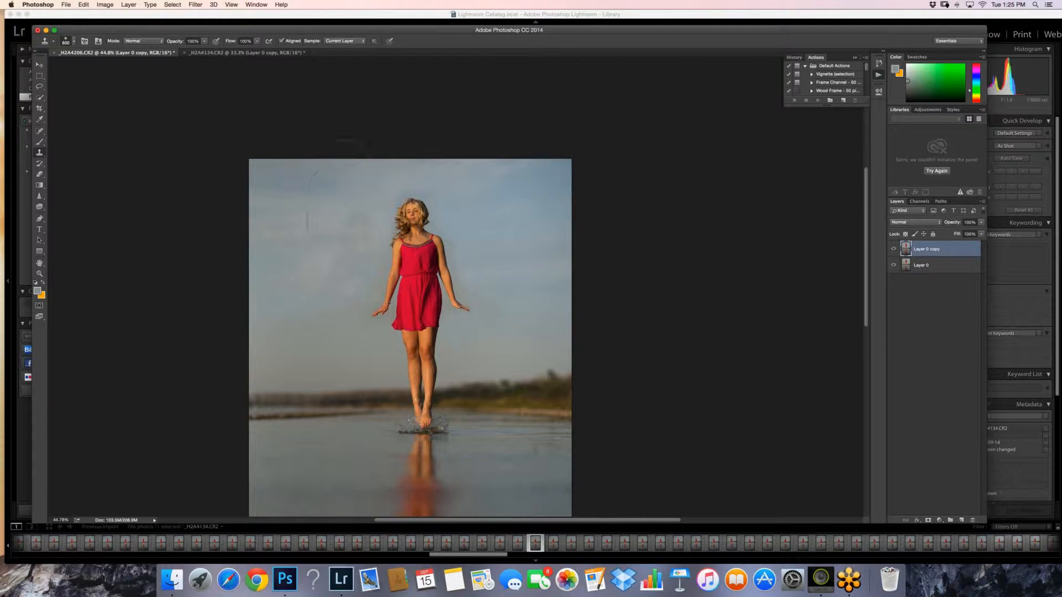
- Sample clean sky left of the woman's arm and clone it over the remaining blotches with a smaller brush
left_click(291, 233, "alt")
key("bracketleft")
key("bracketleft")
key("bracketleft")
- Straighten the horizon by rotating the image slightly clockwise with the Crop tool, and apply the crop
mouse_move(509, 280)
left_mouse_down()
mouse_move(473, 281)
mouse_move(396, 189)
left_mouse_up()
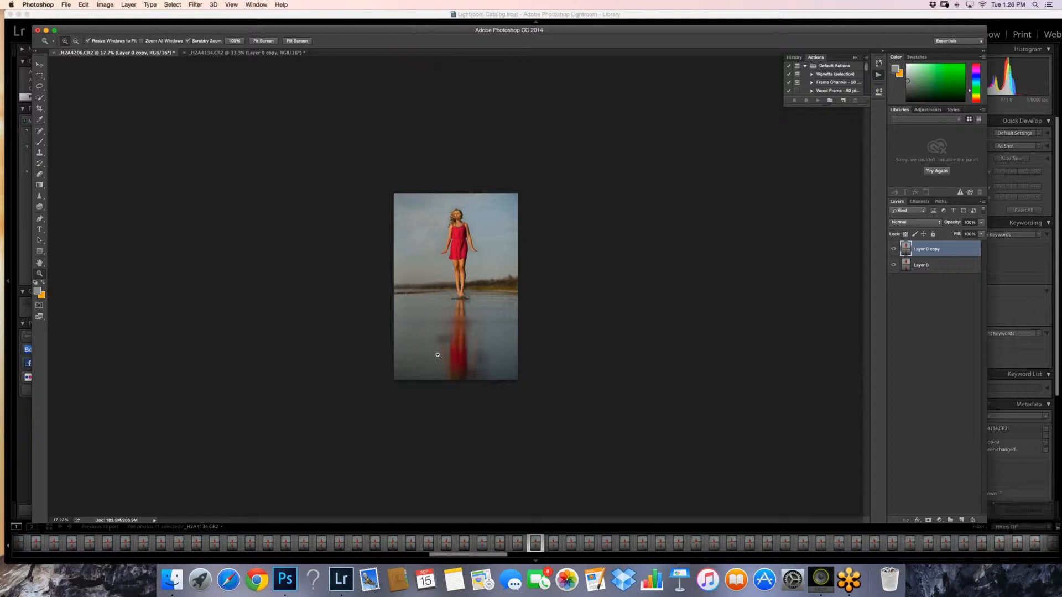
left_click_drag(438, 355, 449, 206)
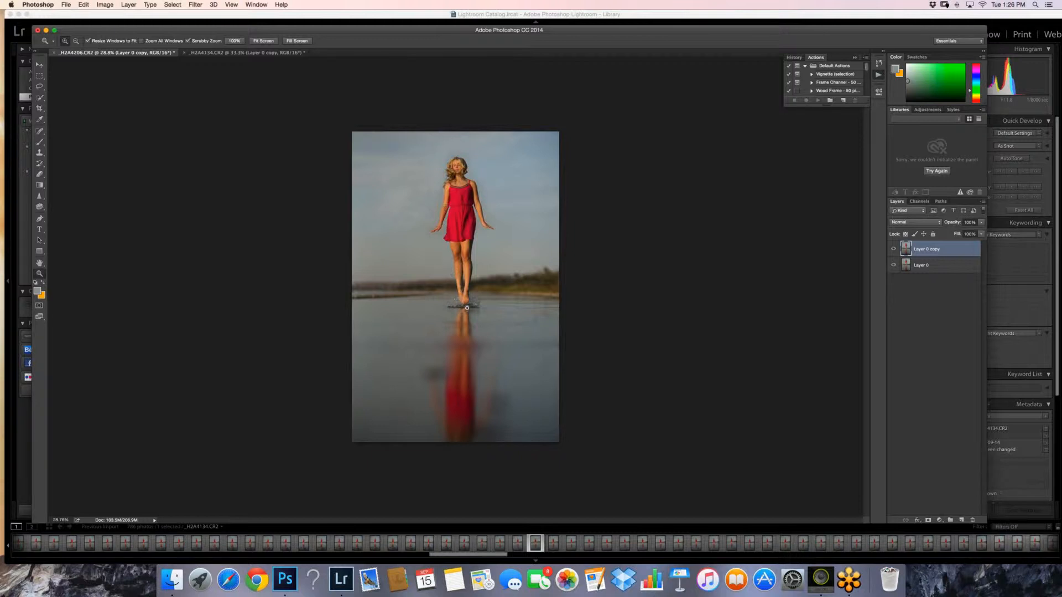
left_click_drag(467, 308, 504, 310)
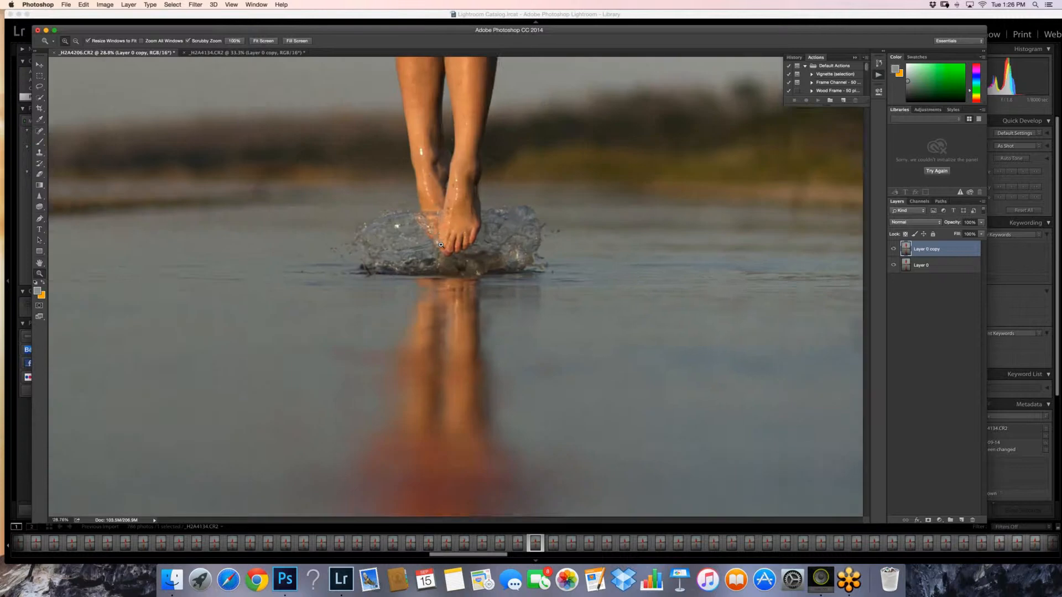
left_click_drag(508, 243, 473, 213)
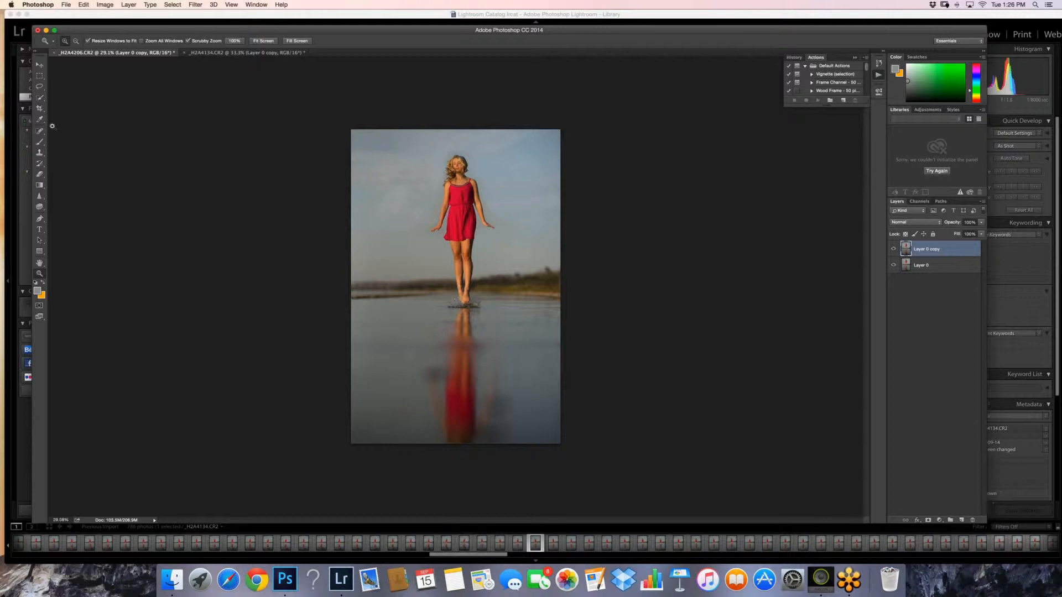
key("c")
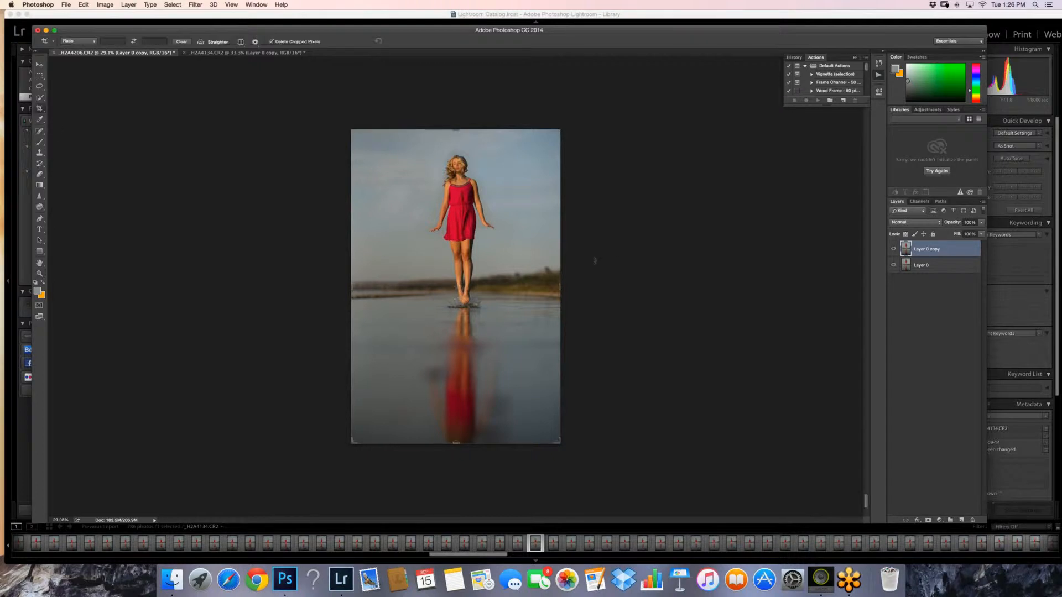
left_click_drag(592, 260, 592, 270)
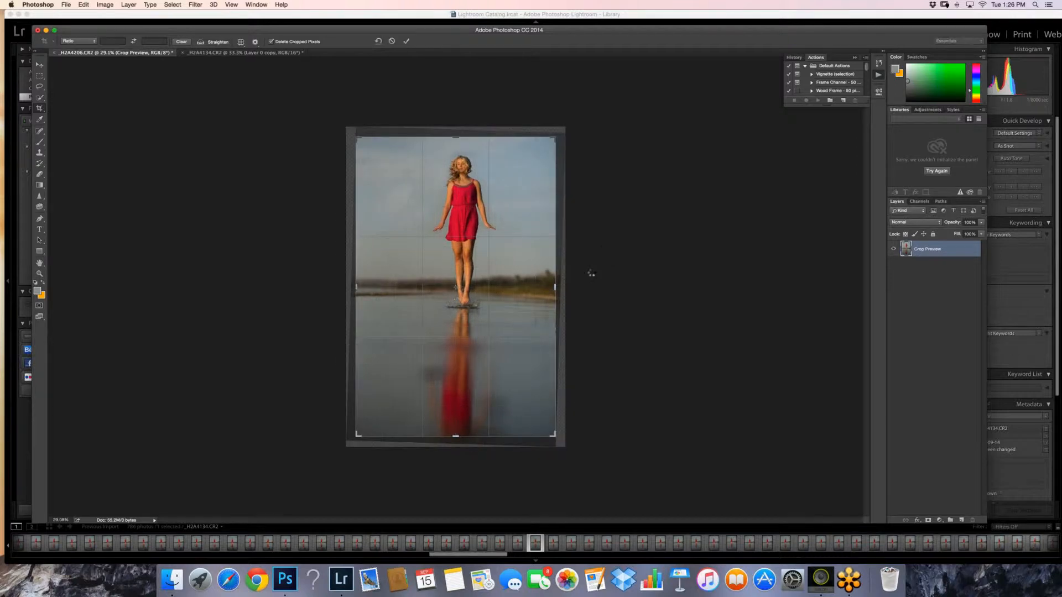
key("Return")
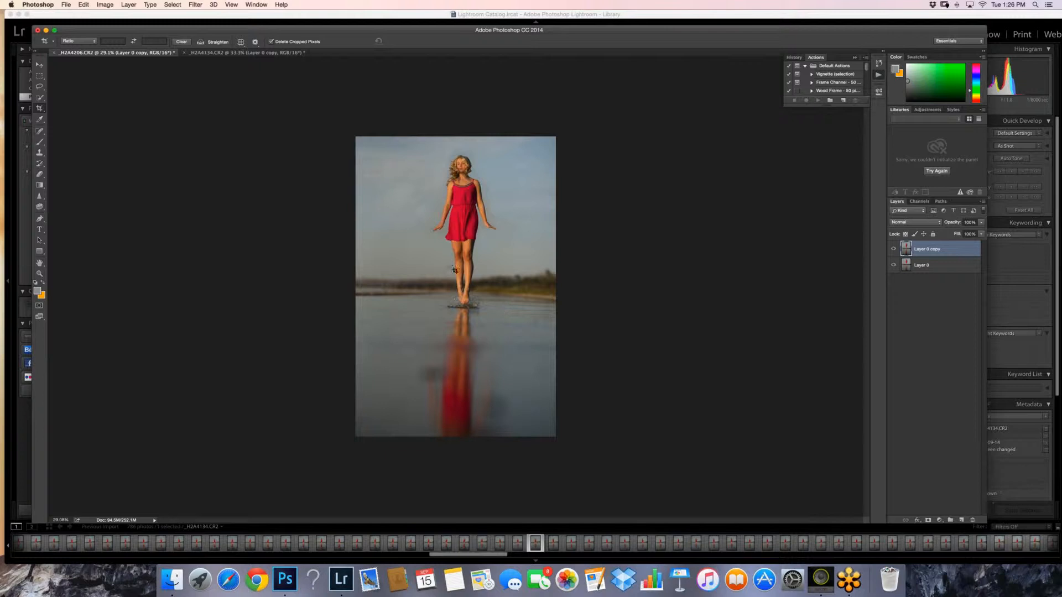
- Remove the dark debris at the left edge of the water splash with the content-aware Spot Healing Brush
left_click(39, 275)
left_click_drag(489, 316, 556, 316)
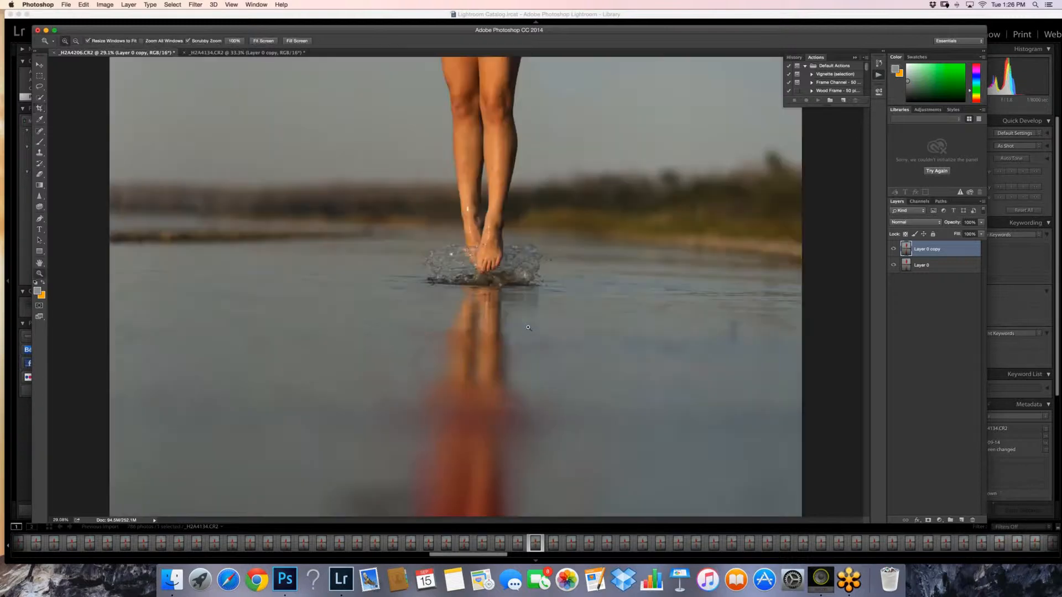
left_click_drag(358, 286, 387, 274)
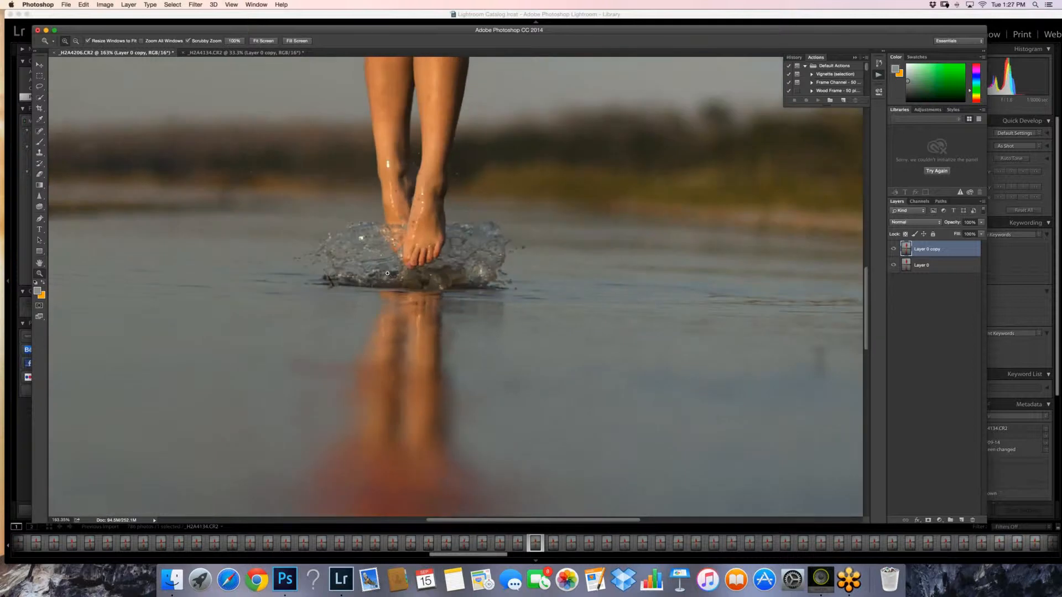
scroll(388, 273, "down", 3)
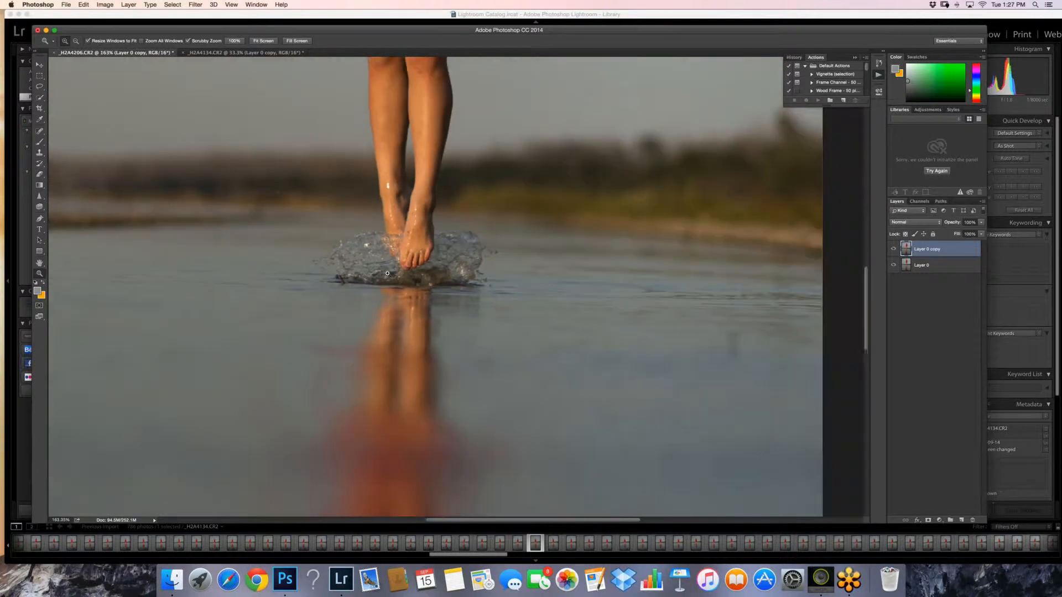
left_click_drag(388, 273, 419, 274)
key("j")
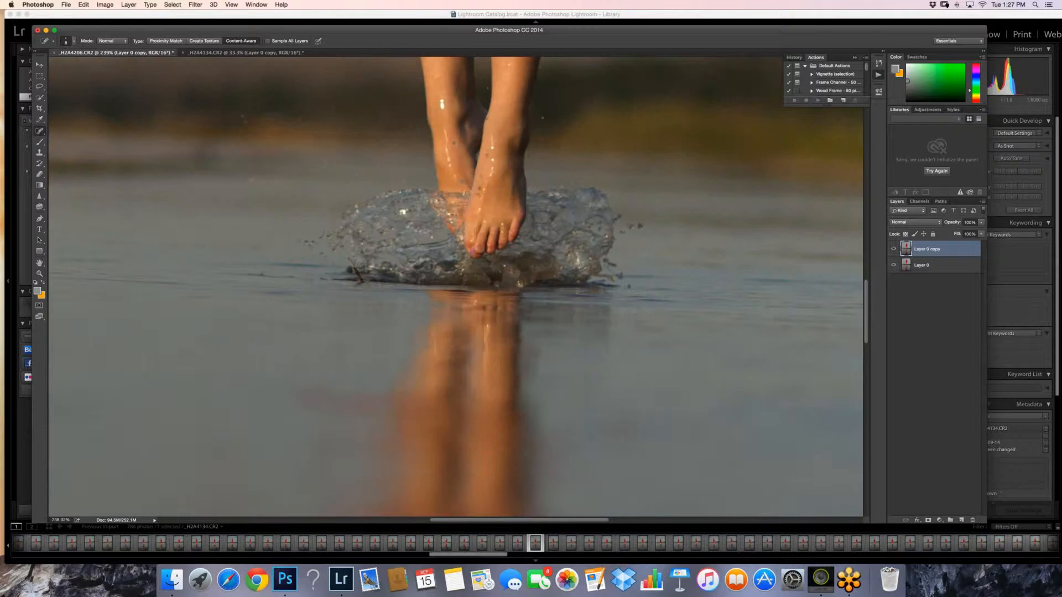
key("]")
left_click_drag(350, 260, 357, 272)
mouse_move(358, 273)
left_mouse_down()
mouse_move(363, 283)
mouse_move(361, 273)
left_mouse_up()
- Save the composite as _H2A4206.tif in the 2015-09-14 folder, in TIFF format with layers, no image compression and RLE layer compression
key("z")
key("super+0")
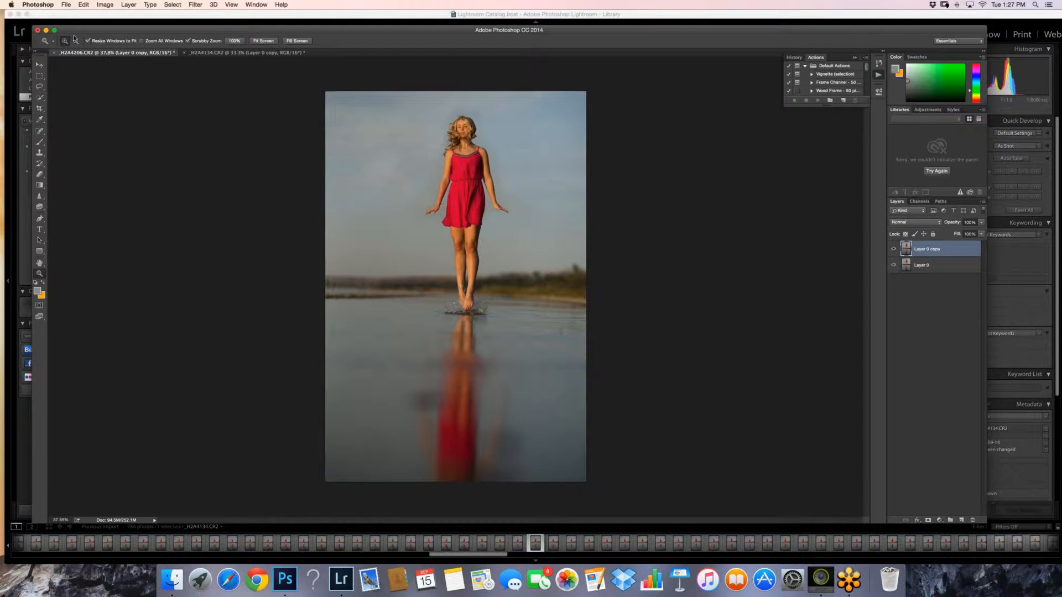
key("super+shift+s")
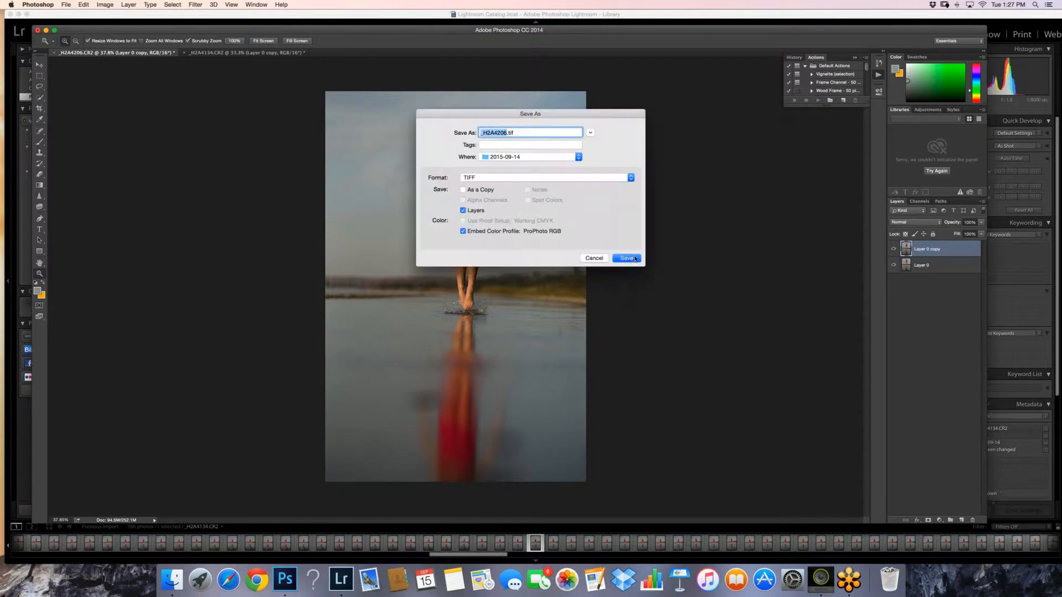
key("Return")
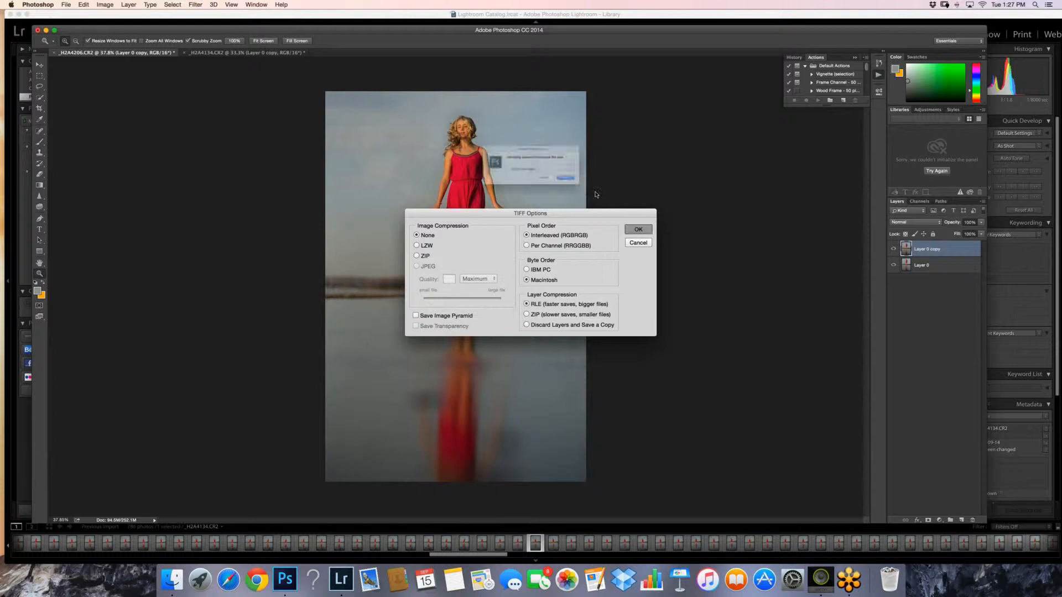
key("Return")
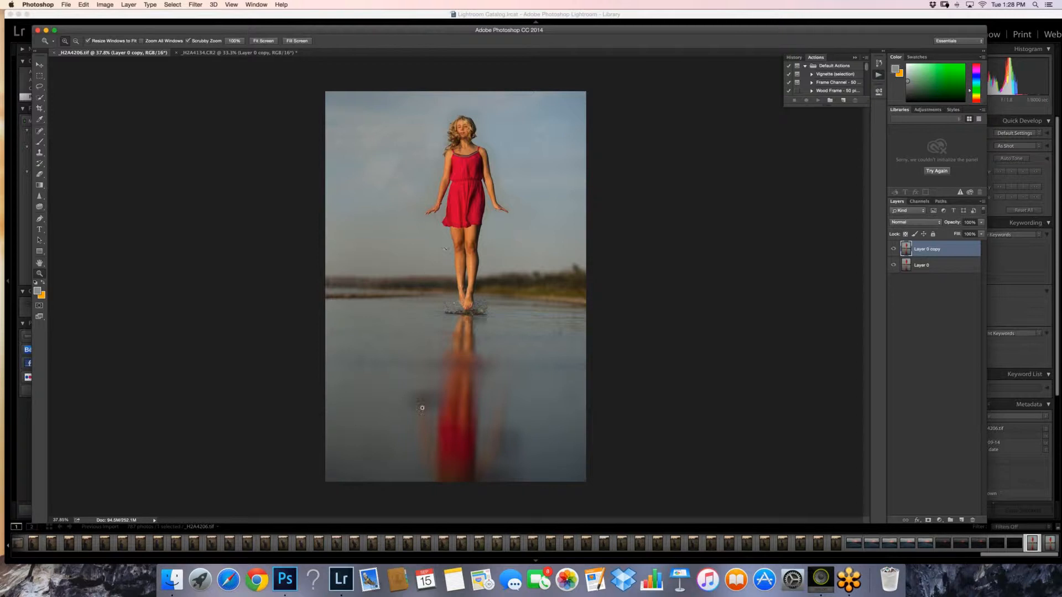
- Switch to Lightroom and show the previous import's photos as a thumbnail grid
left_click(343, 580)
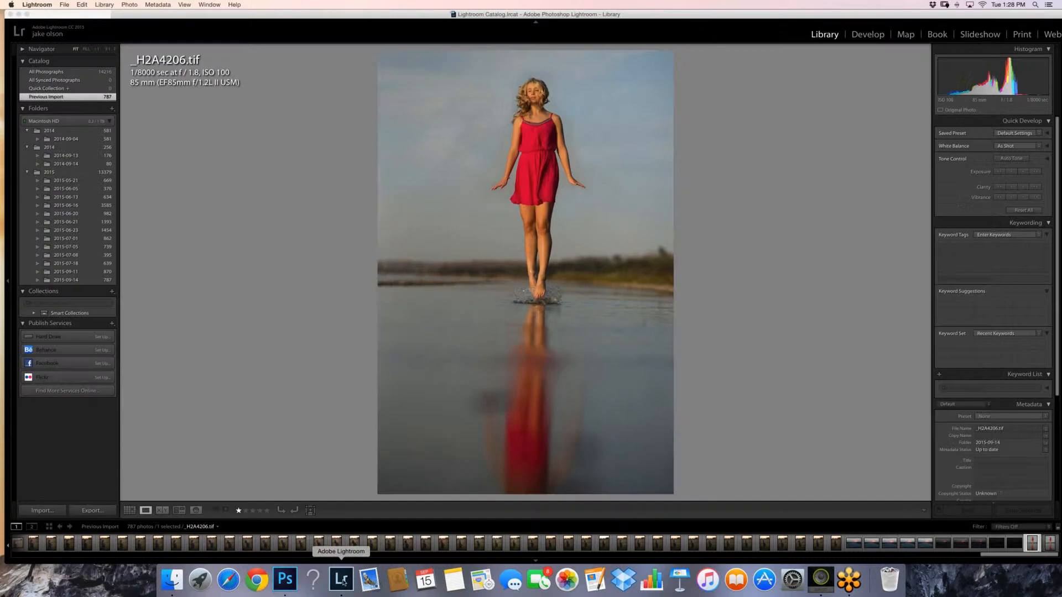
left_click(129, 511)
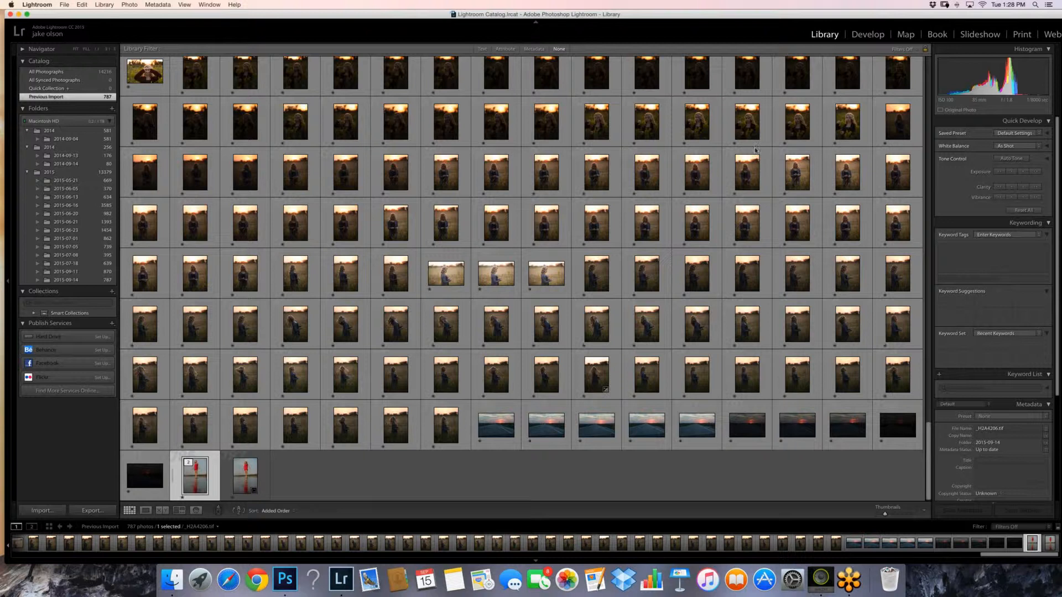
left_click(934, 169)
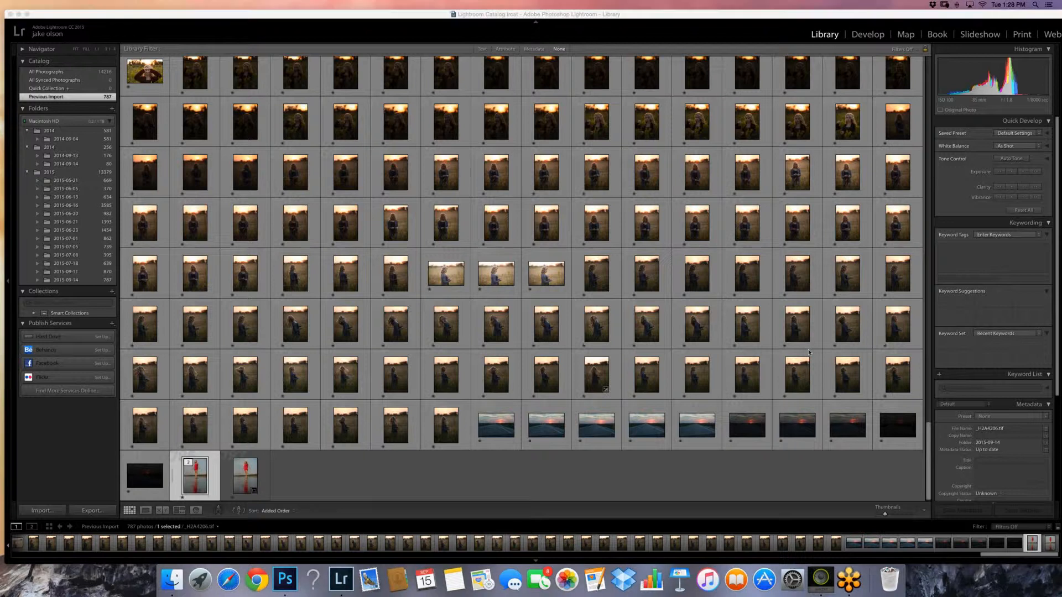
- Open the photo import and expand the LACIE drive to list its source folders
left_click(477, 479)
key("super+shift+i")
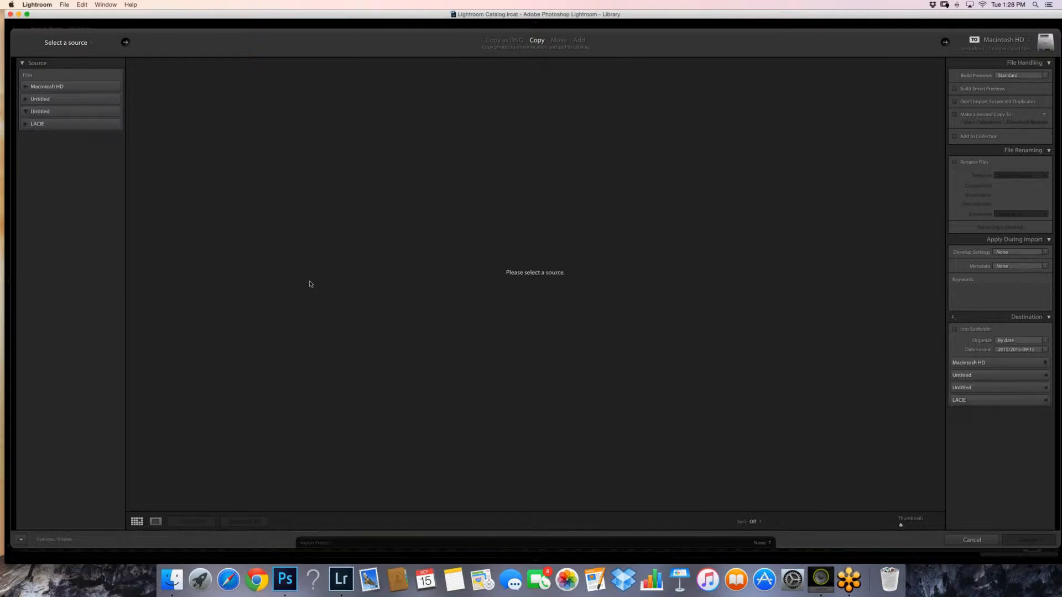
scroll(28, 464, "down", 2)
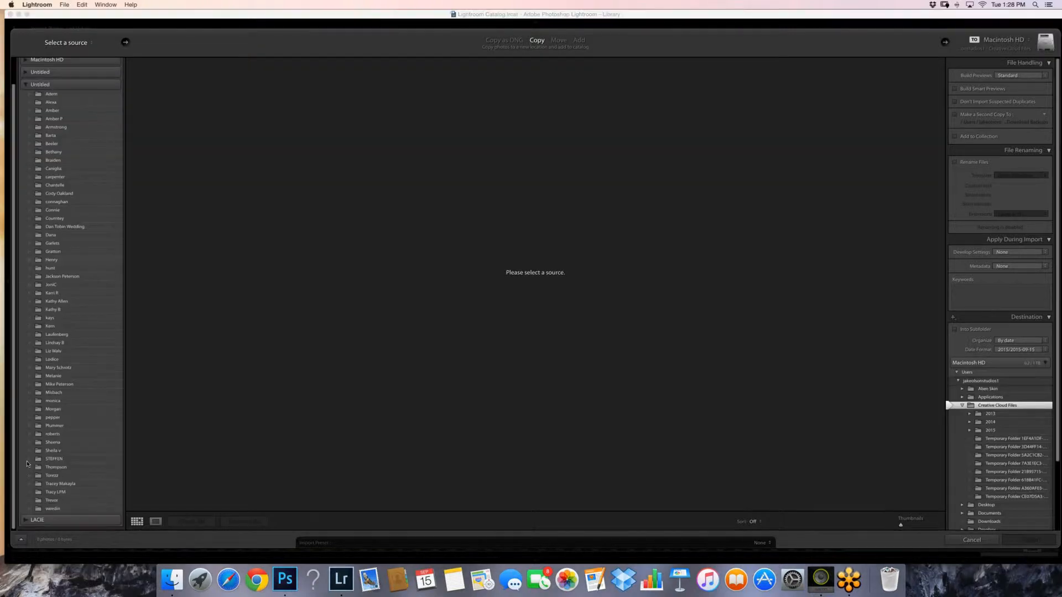
left_click(28, 519)
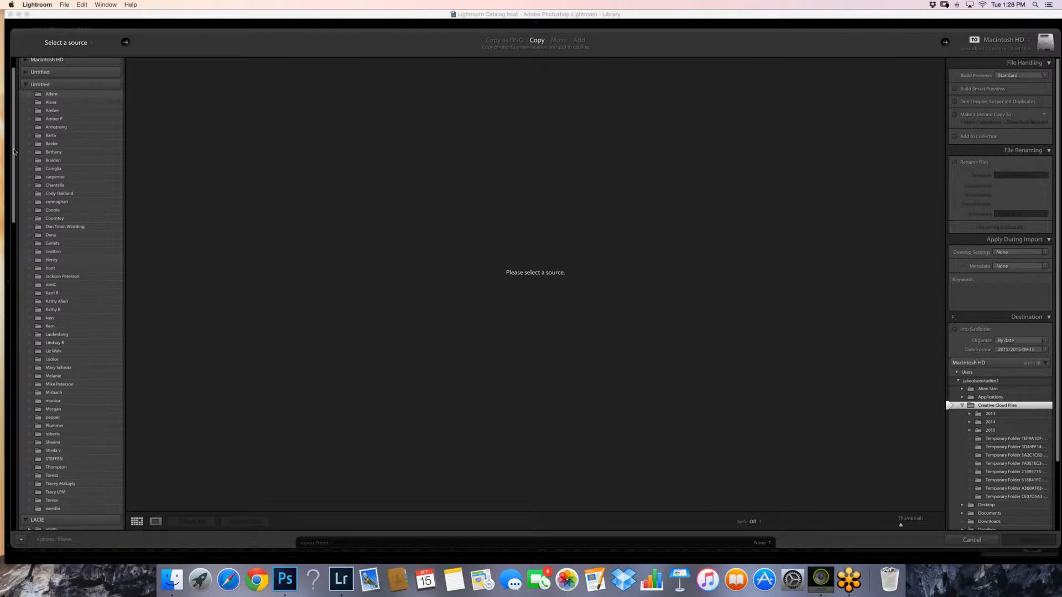
scroll(15, 243, "down", 5)
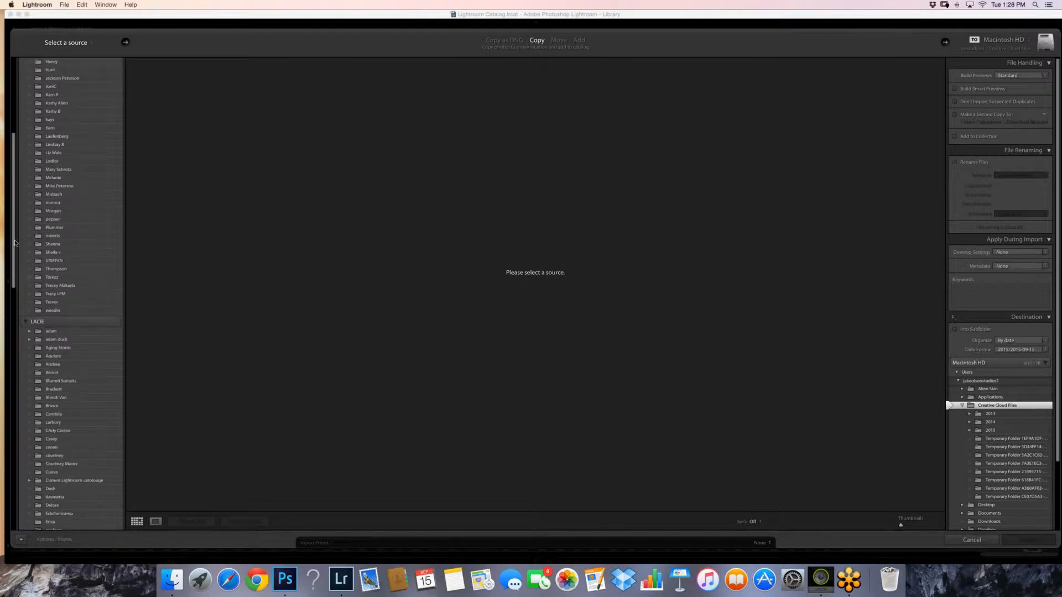
scroll(15, 243, "down", 2)
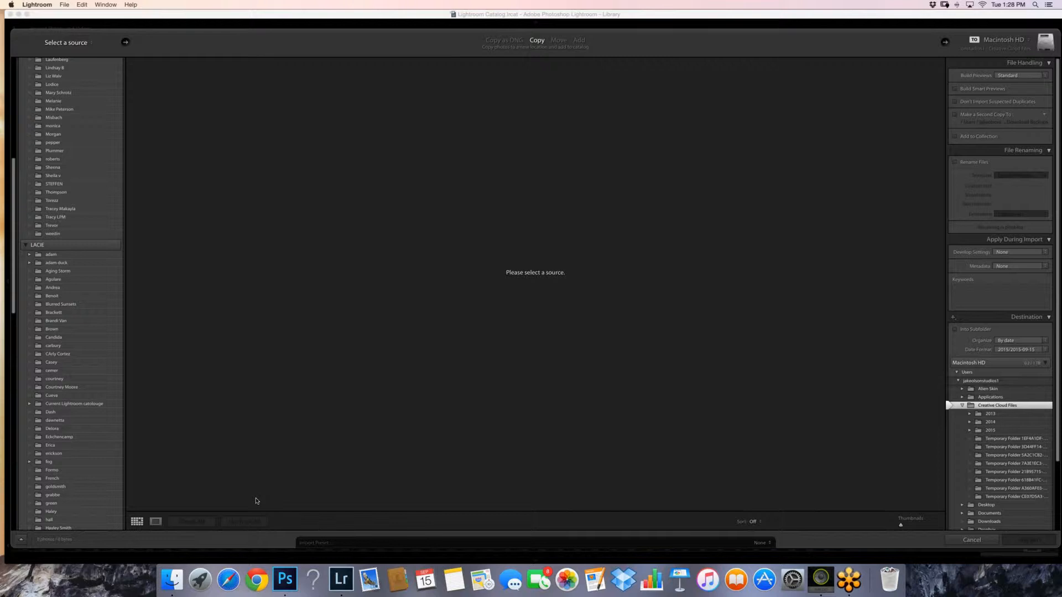
- Switch to Photoshop and even out the shoreline at the left edge of the _H2A4206.tif composite with an enlarged Liquify warp brush
left_click(285, 575)
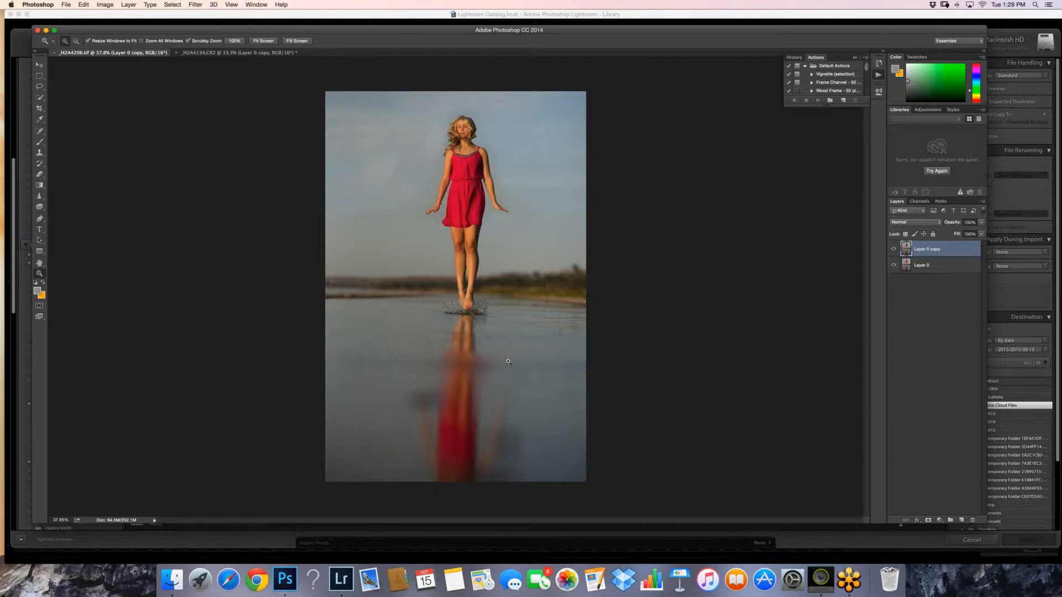
left_click(417, 328)
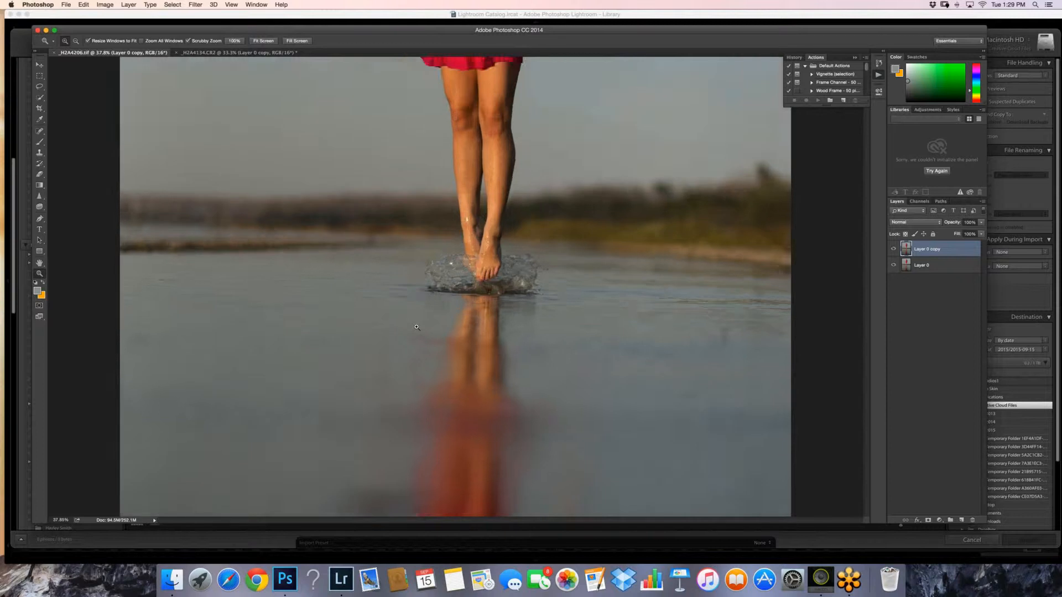
left_click(417, 327, "alt")
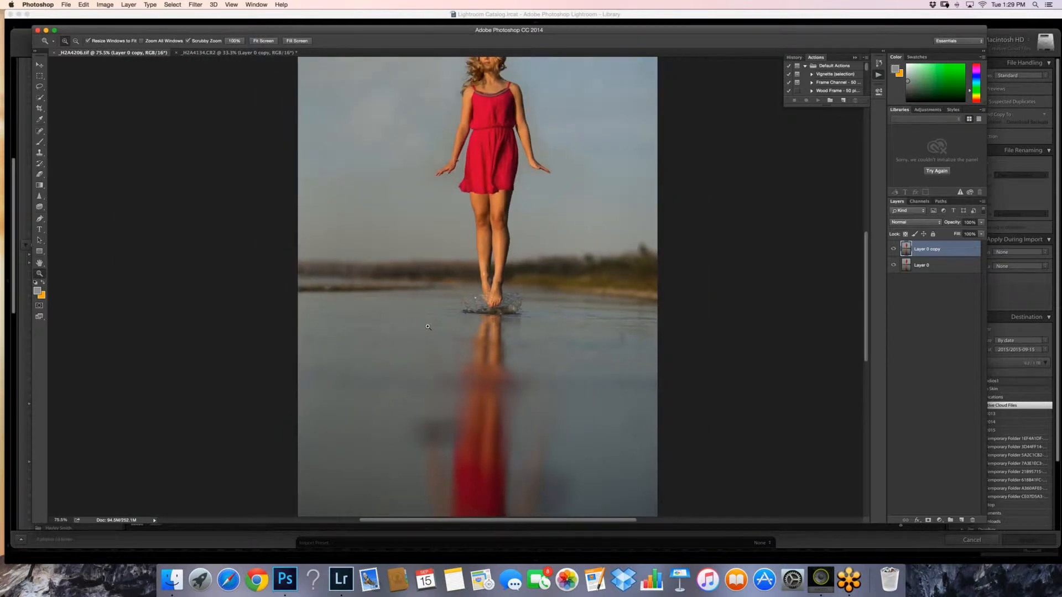
left_click_drag(428, 326, 582, 303)
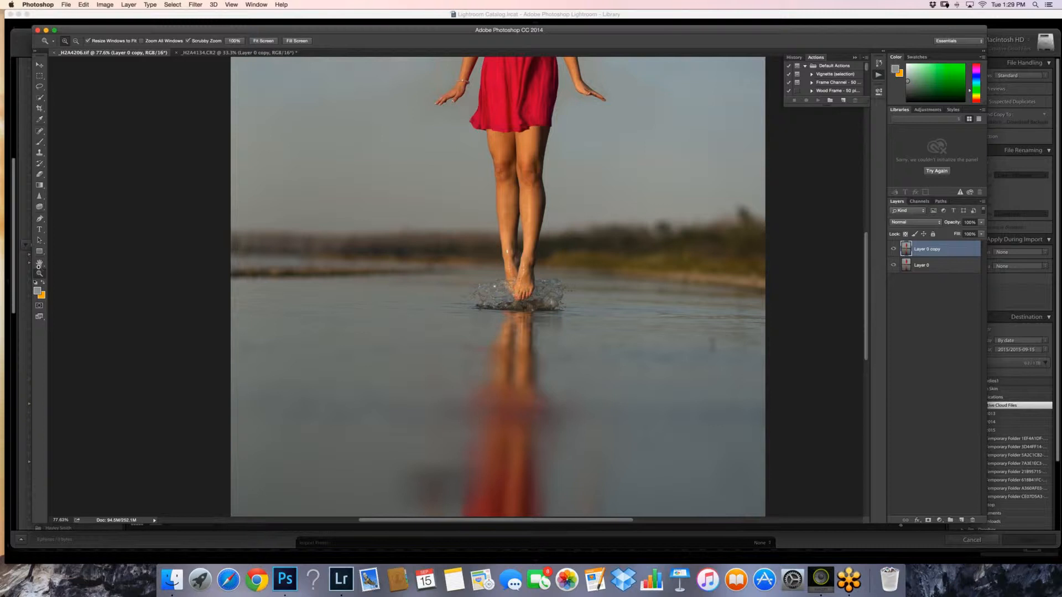
key("super+0")
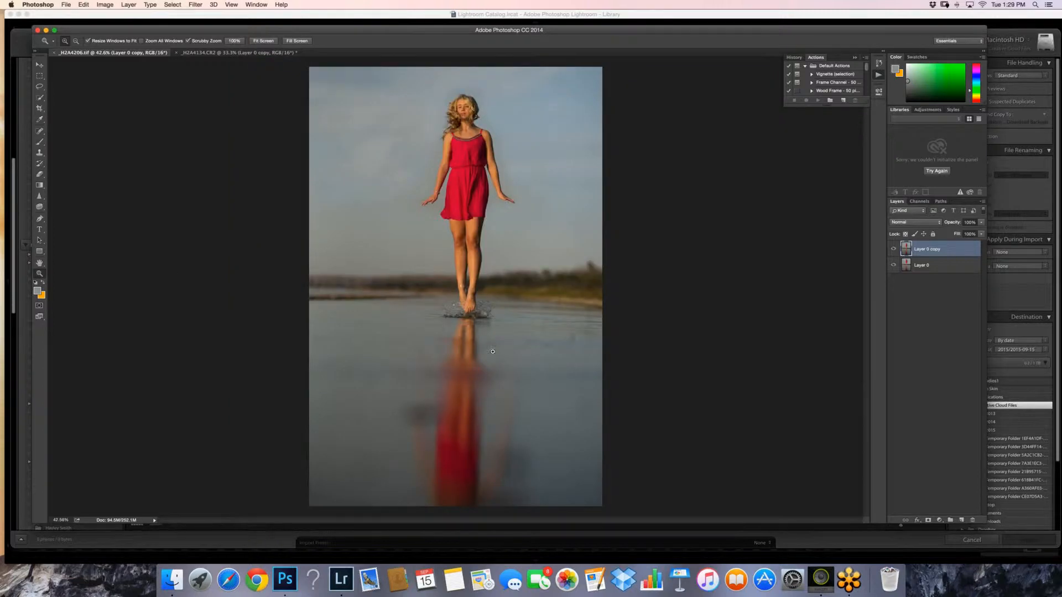
left_click(196, 5)
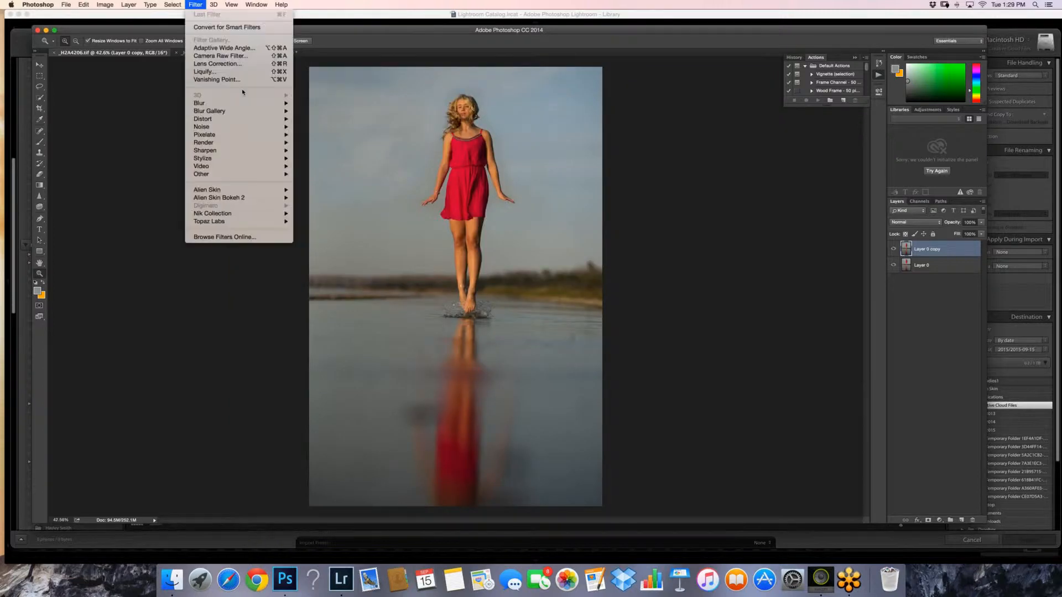
left_click(238, 71)
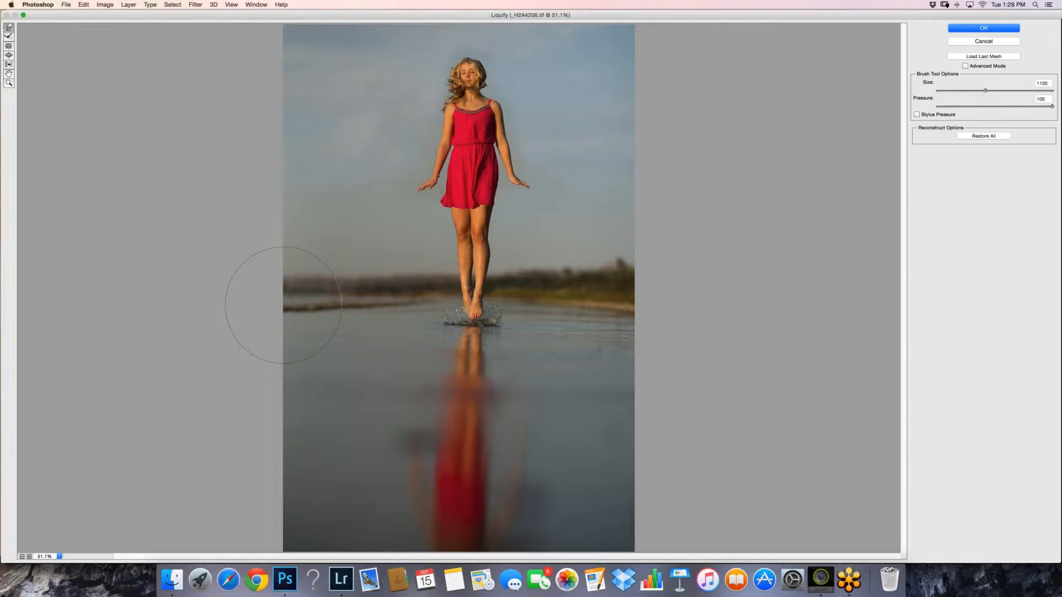
left_click_drag(284, 307, 286, 305)
key("bracketright")
key("bracketright")
key("bracketright")
key("Return")
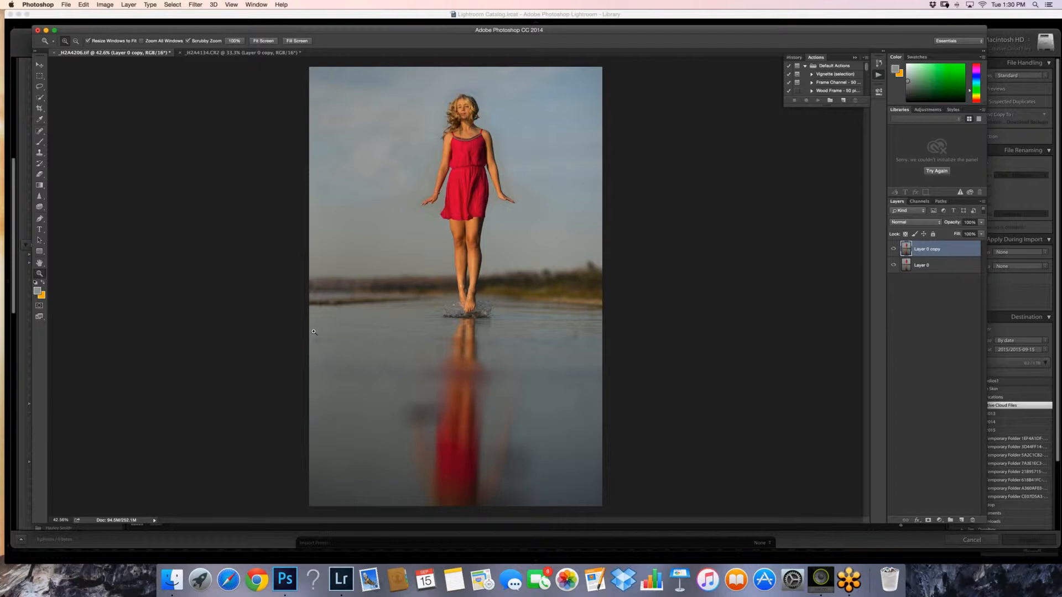
left_click_drag(314, 332, 698, 339)
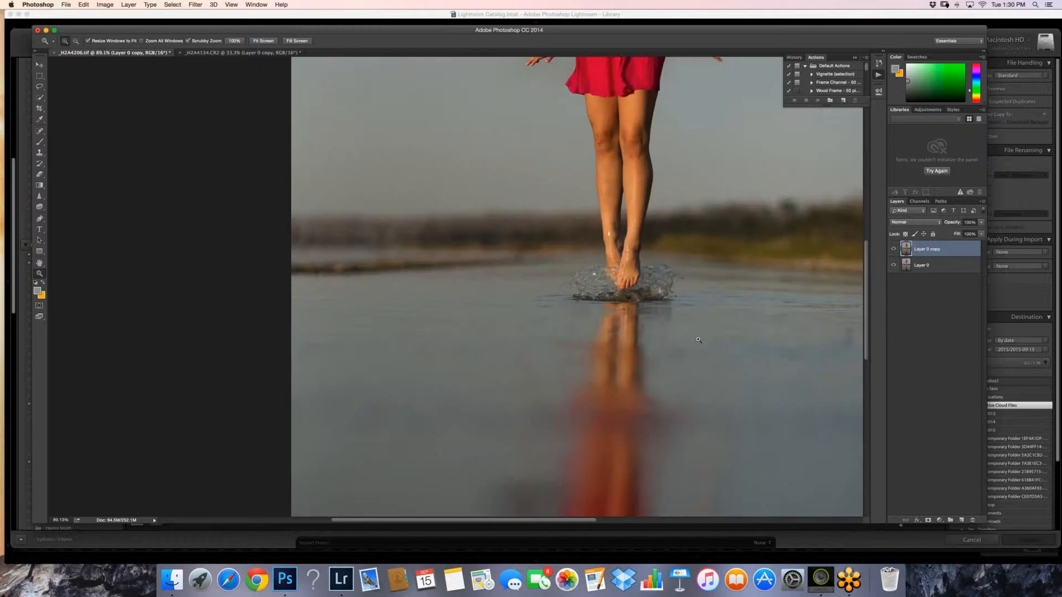
key("super+0")
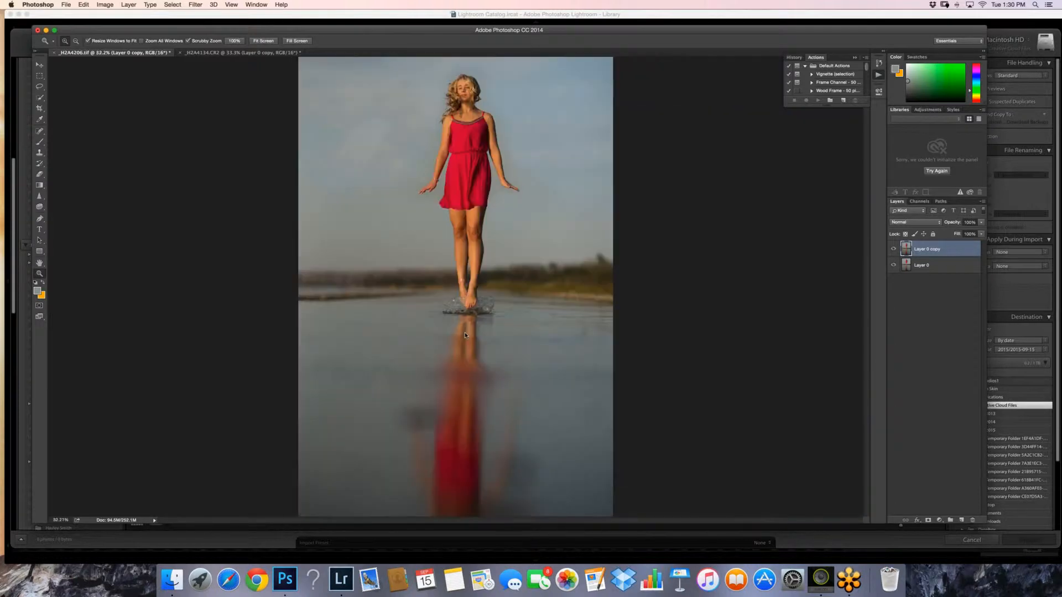
left_click_drag(464, 335, 343, 338)
- Switch to Lightroom and look through the Blurred Sunsets folder on the LACIE drive for a replacement sky
left_click(341, 580)
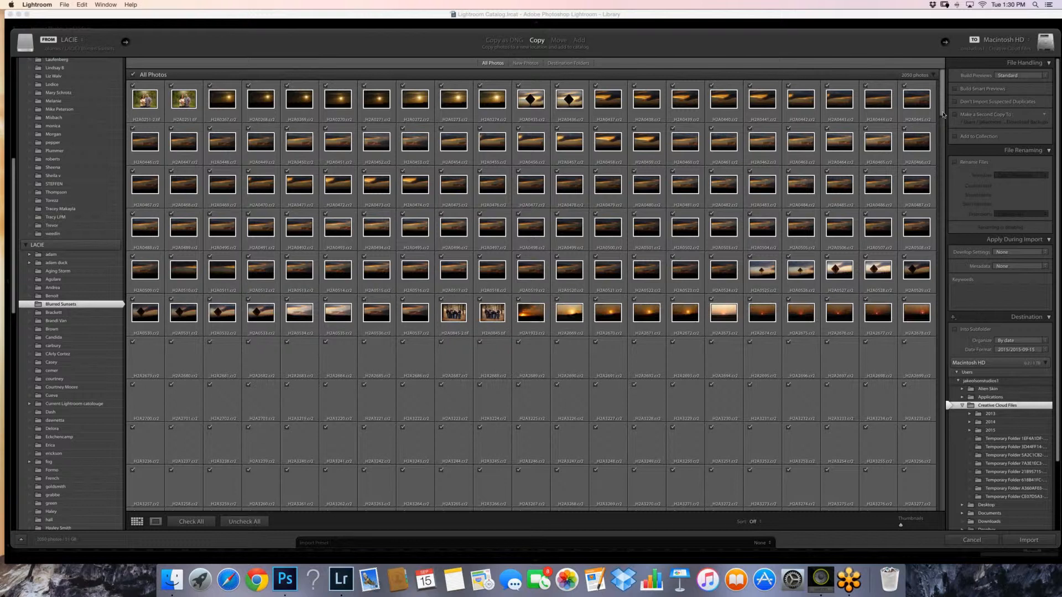
scroll(944, 103, "down", 5)
scroll(946, 141, "down", 3)
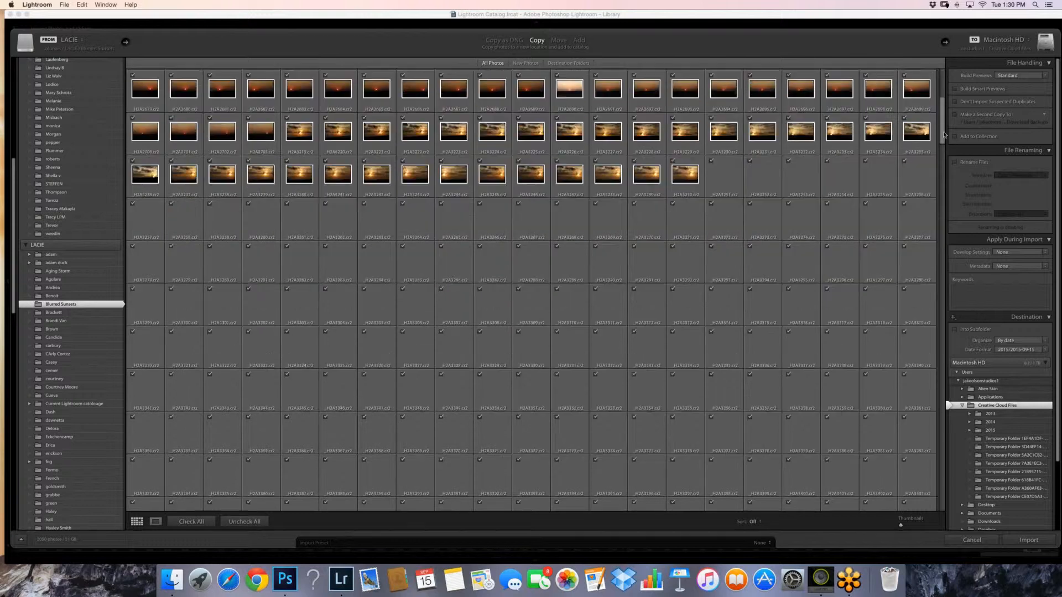
scroll(942, 143, "down", 2)
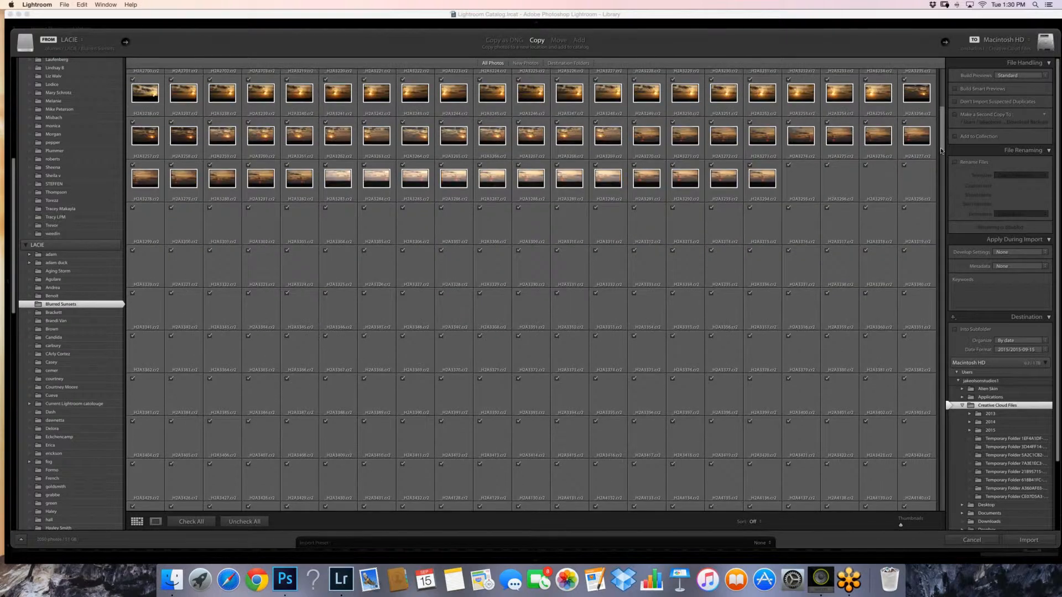
scroll(942, 151, "down", 4)
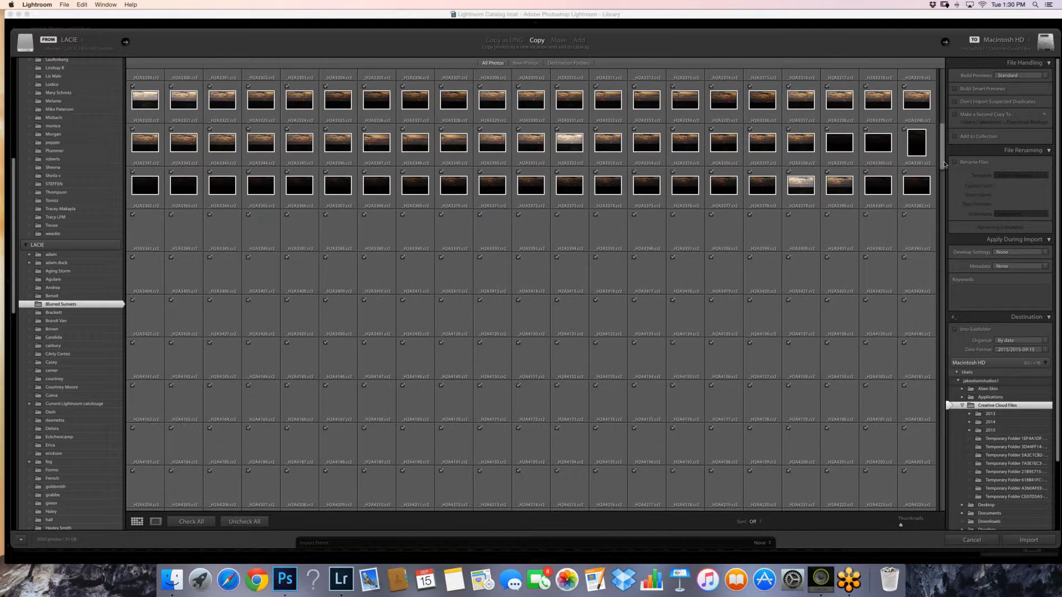
scroll(945, 164, "down", 2)
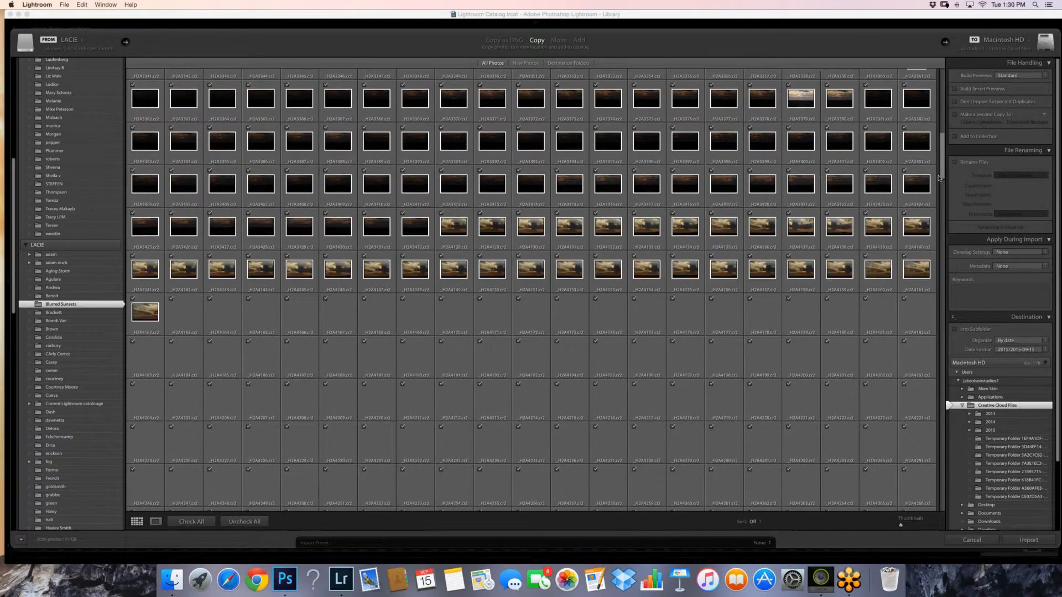
scroll(945, 214, "down", 4)
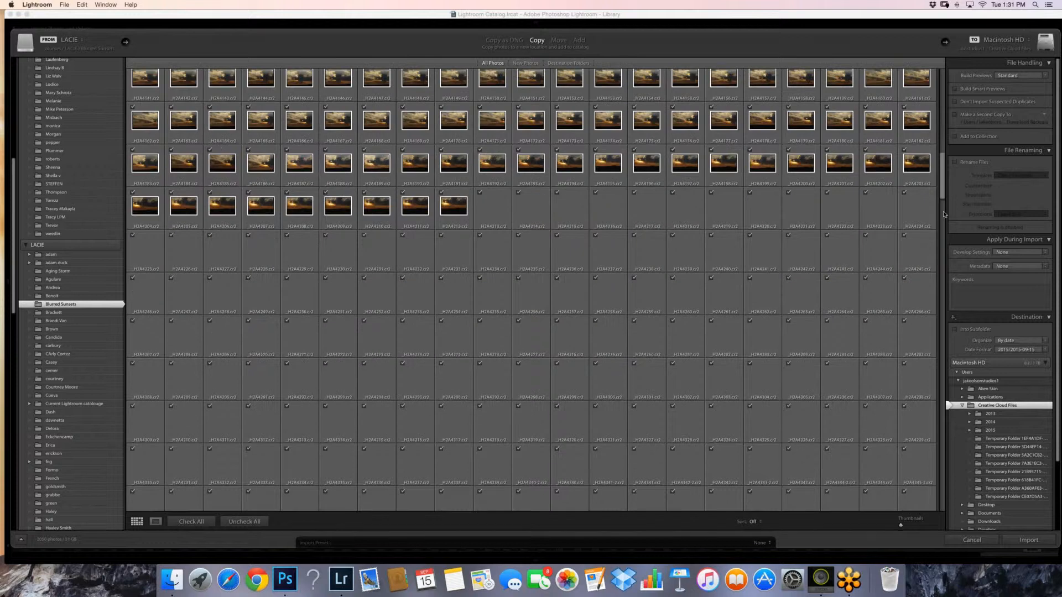
scroll(944, 214, "down", 4)
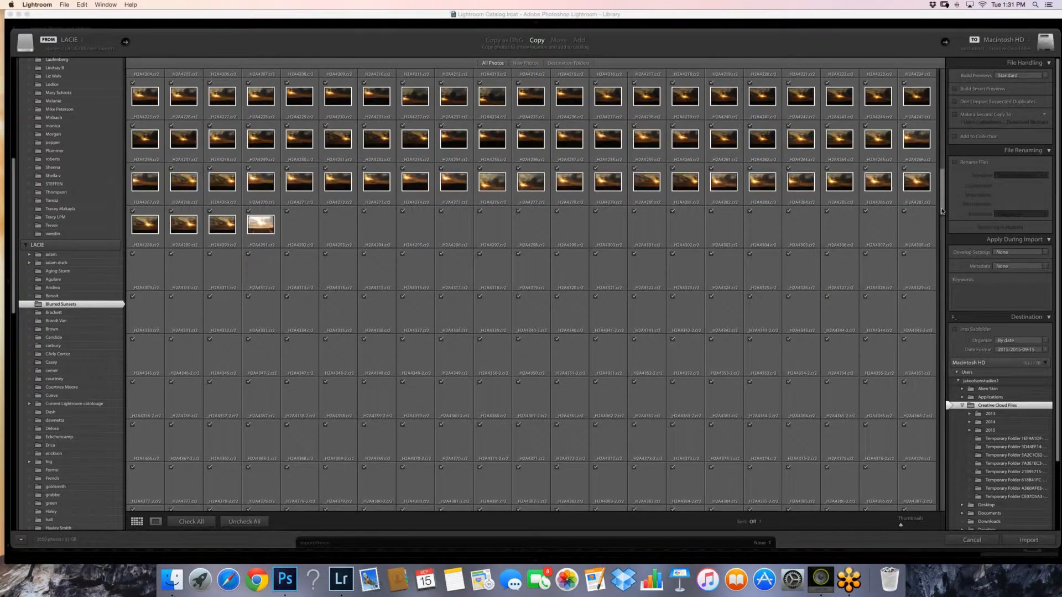
scroll(942, 211, "down", 2)
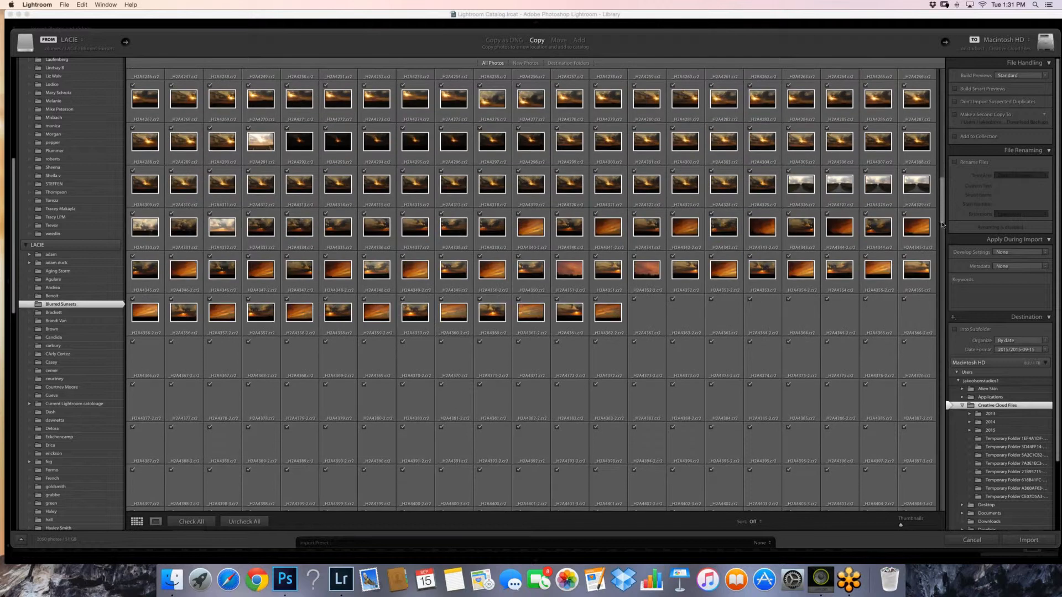
scroll(942, 224, "down", 1)
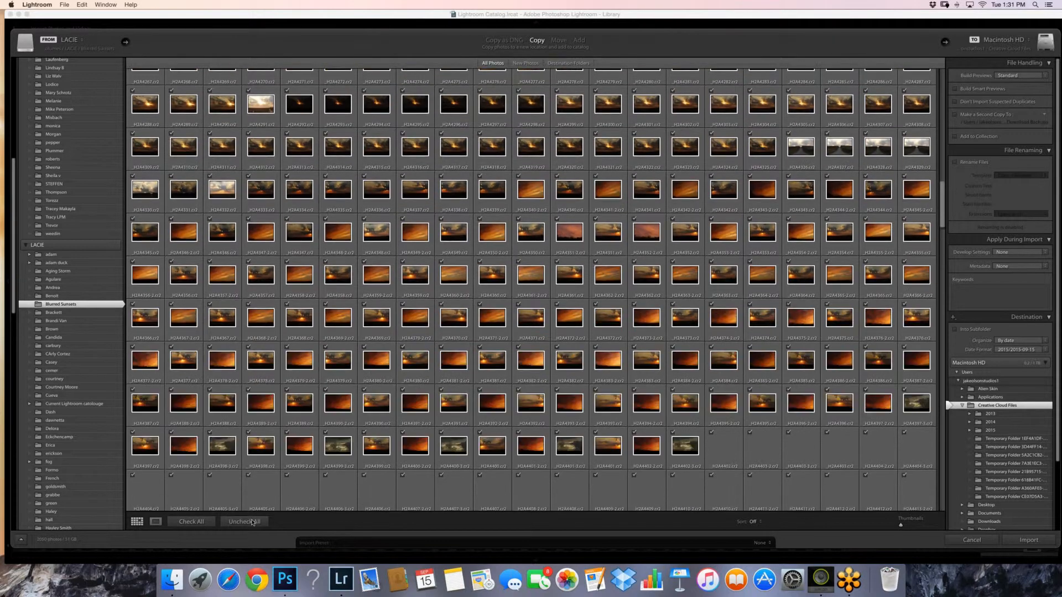
- Uncheck all photos, check only an orange sunset sky and the cloud photo _H2A4980.cr2, and import them
left_click(244, 521)
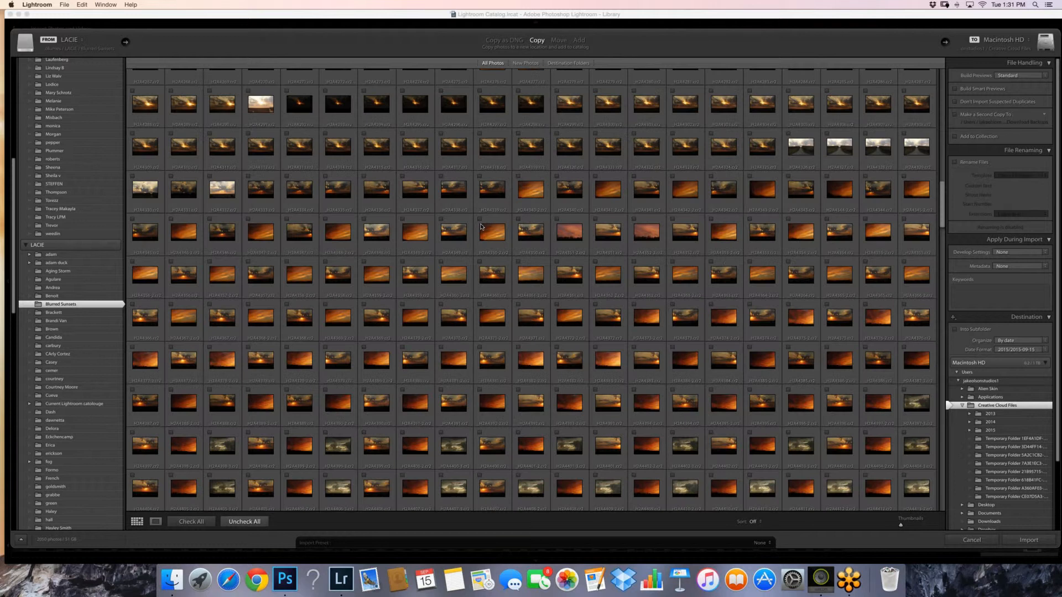
left_click(518, 261)
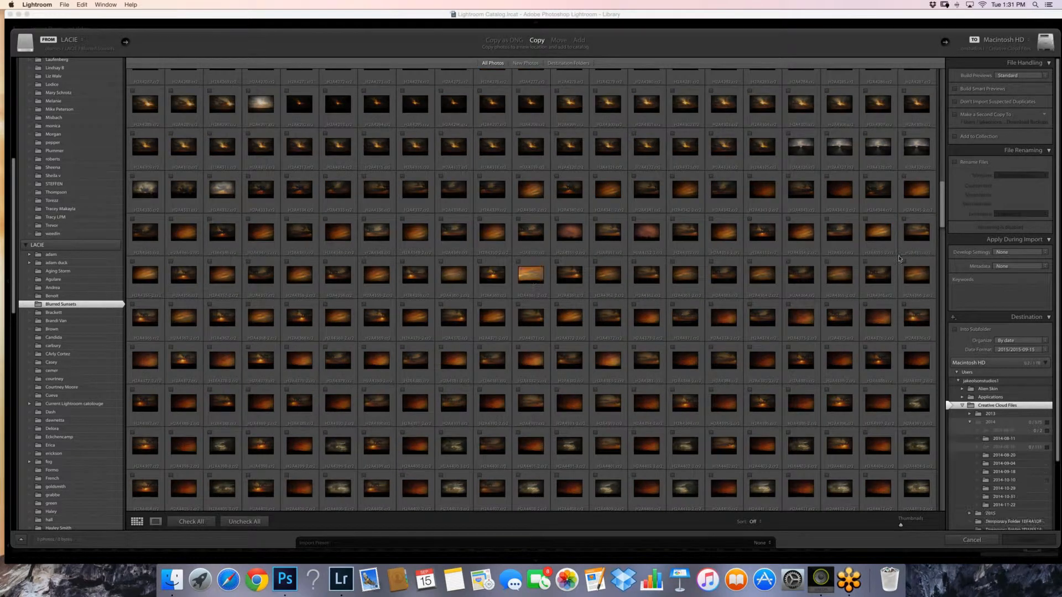
scroll(943, 241, "down", 5)
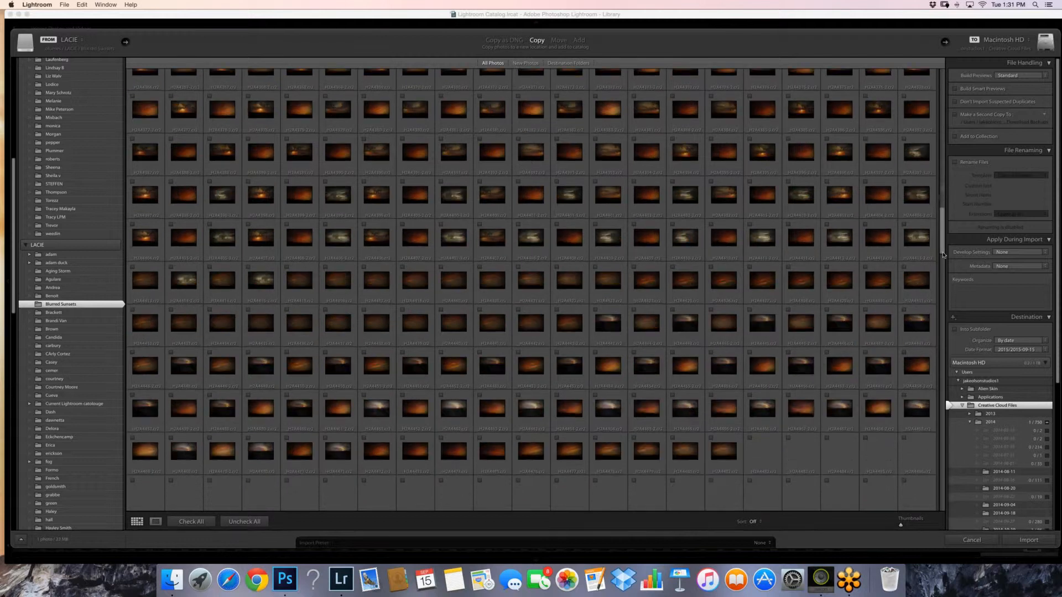
left_click_drag(943, 255, 907, 294)
left_click(1014, 544)
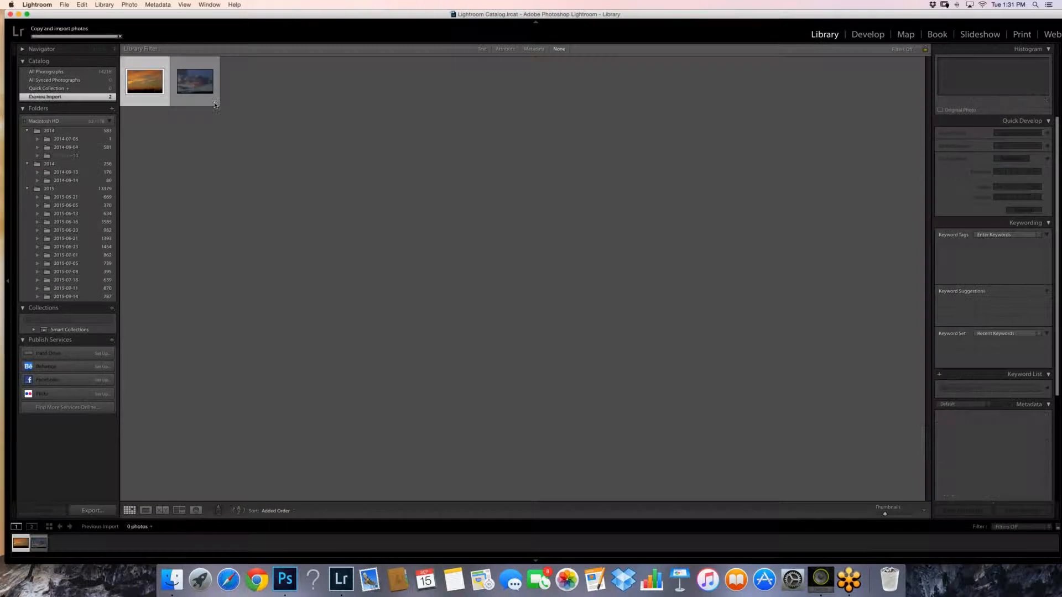
- Open _H2A4980.cr2 in the Develop module and set its exposure to +0.45
double_click(213, 103)
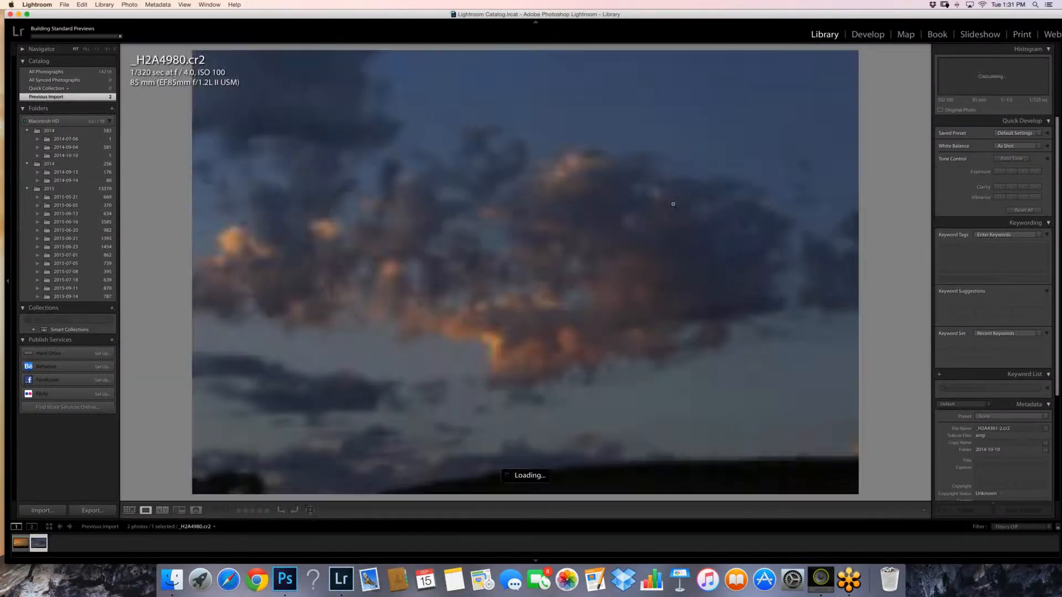
key("d")
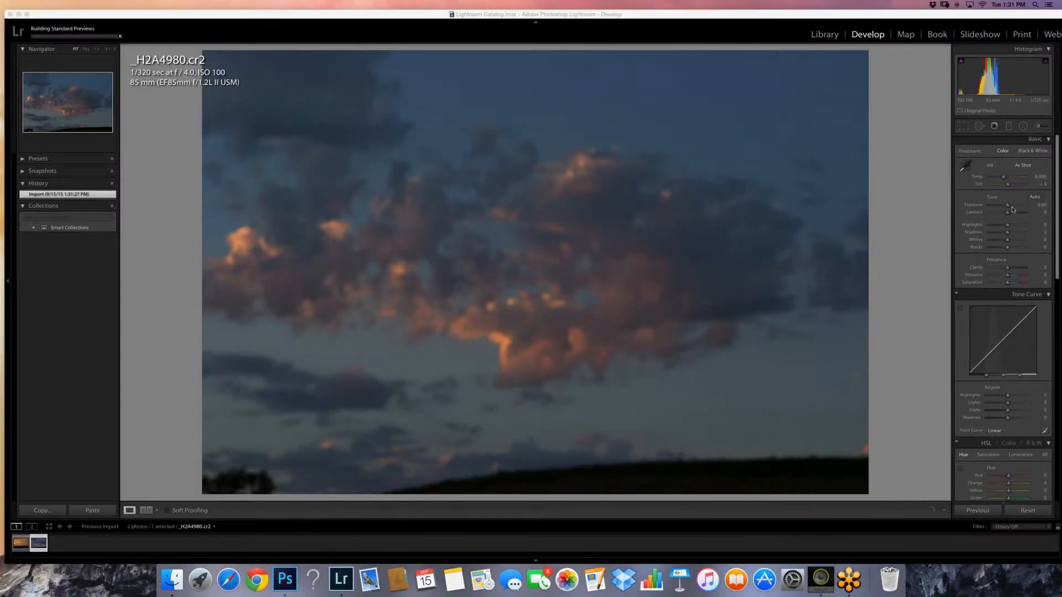
left_click_drag(1006, 206, 1007, 207)
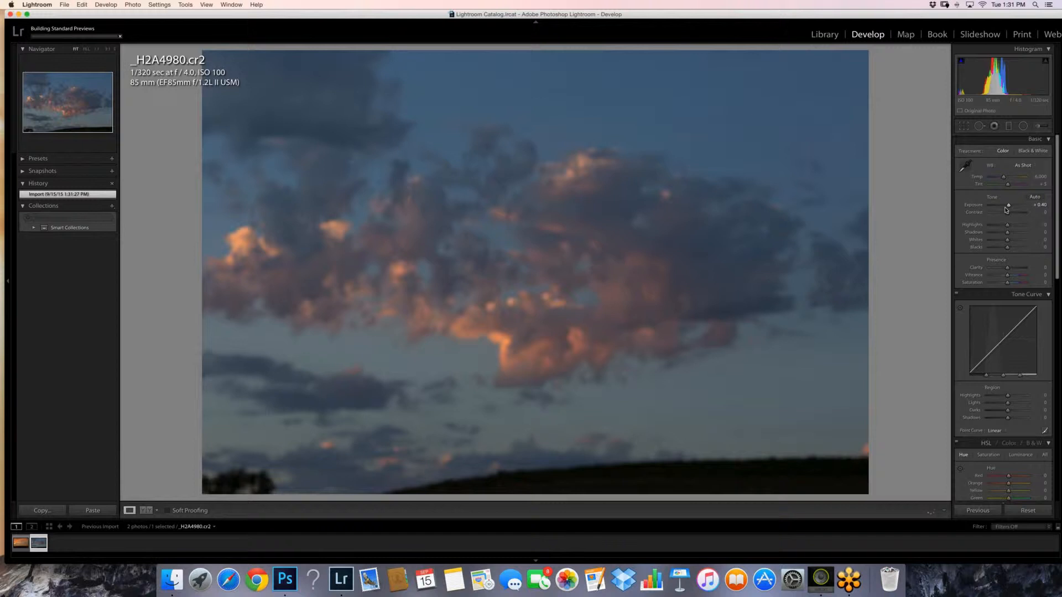
left_click_drag(1006, 209, 1008, 208)
- Send the brightened cloud photo _H2A4980.cr2 to Photoshop for editing
left_click(133, 4)
mouse_move(189, 50)
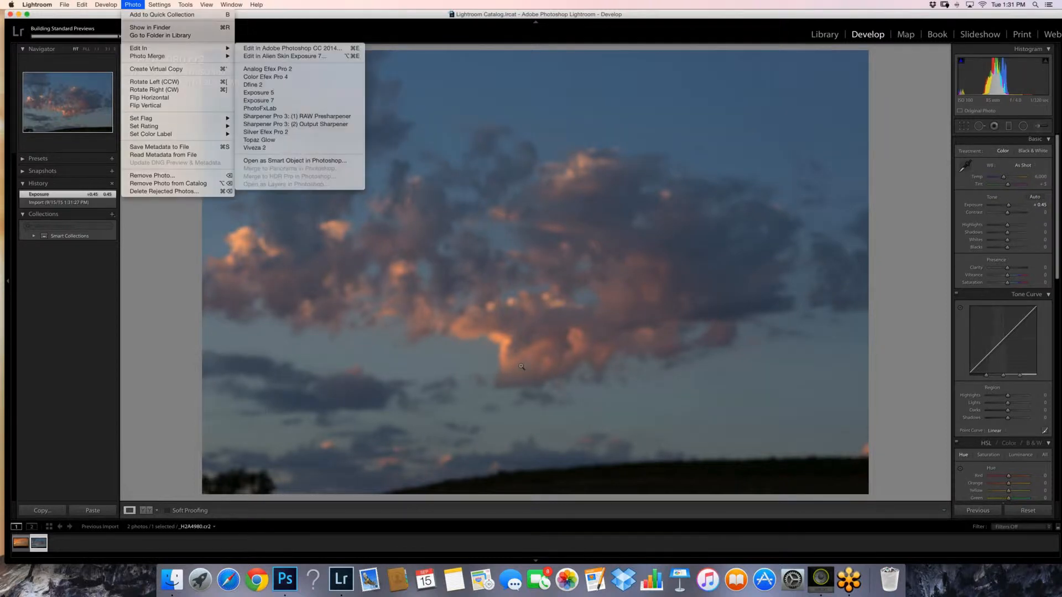
left_click(521, 367)
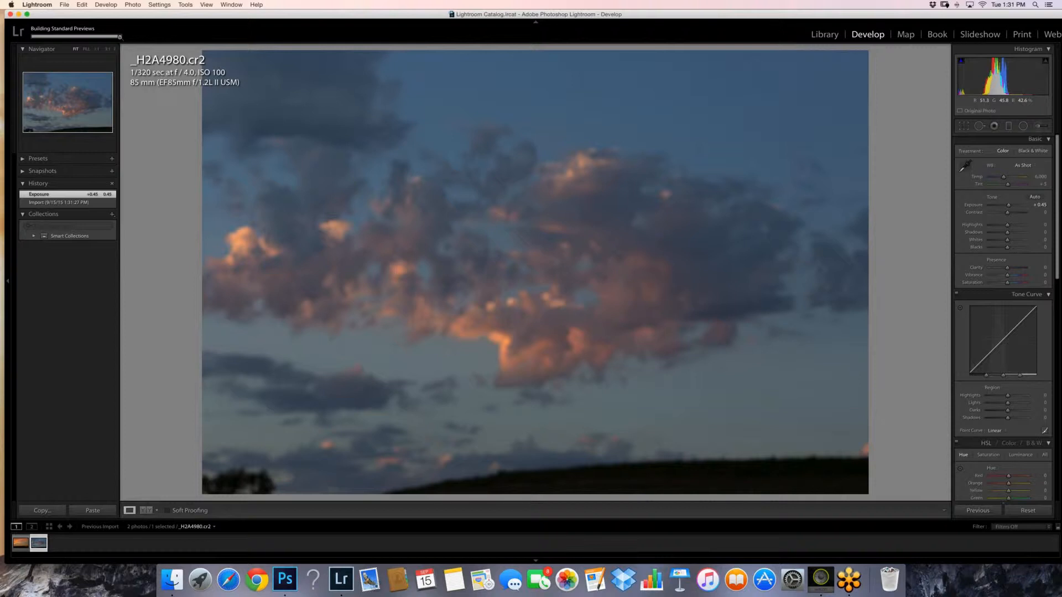
key("super+e")
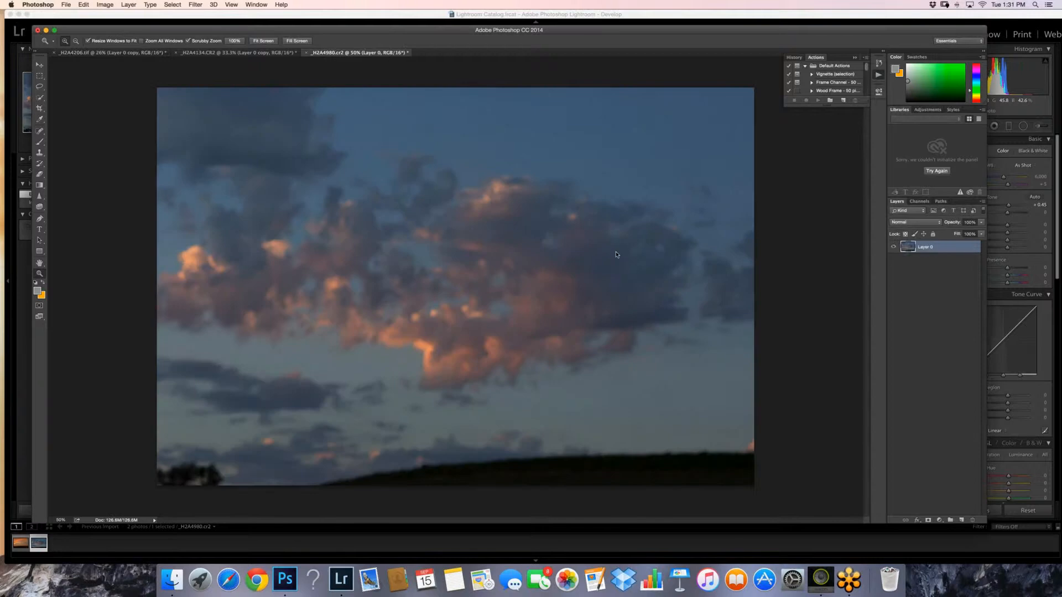
- Enlarge the canvas of the cloud photo _H2A4980.cr2 to leave generous empty space on all sides
left_click(104, 4)
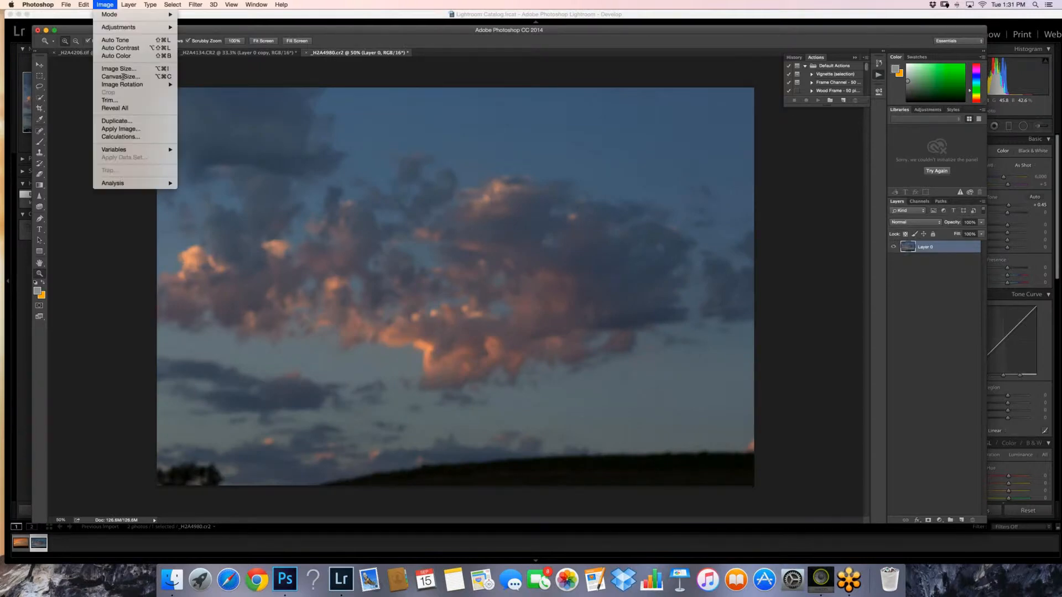
left_click(122, 77)
type("4")
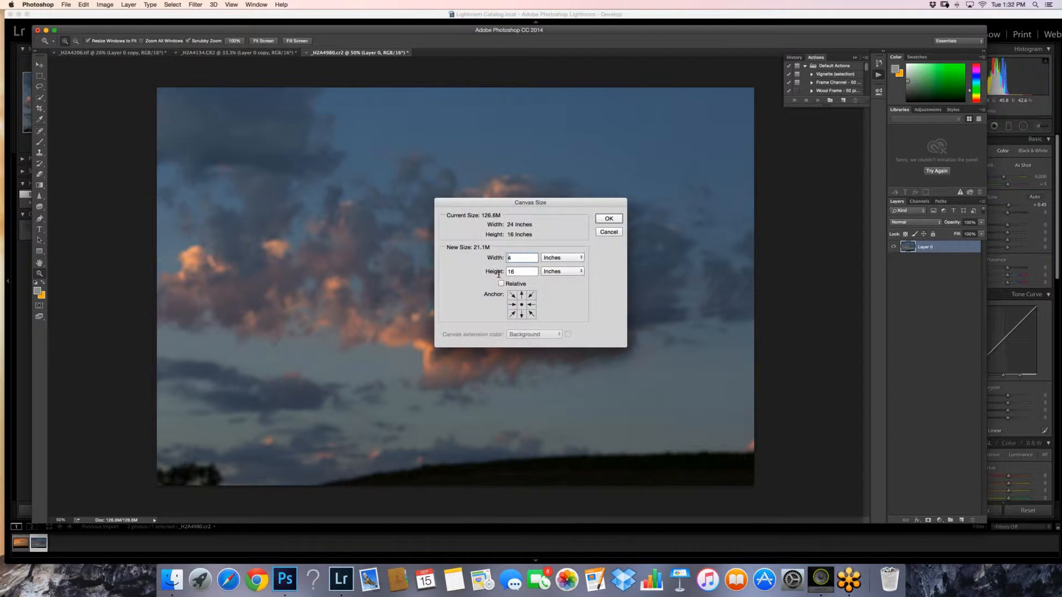
type("5")
left_click(512, 272)
key("BackSpace")
left_click(602, 219)
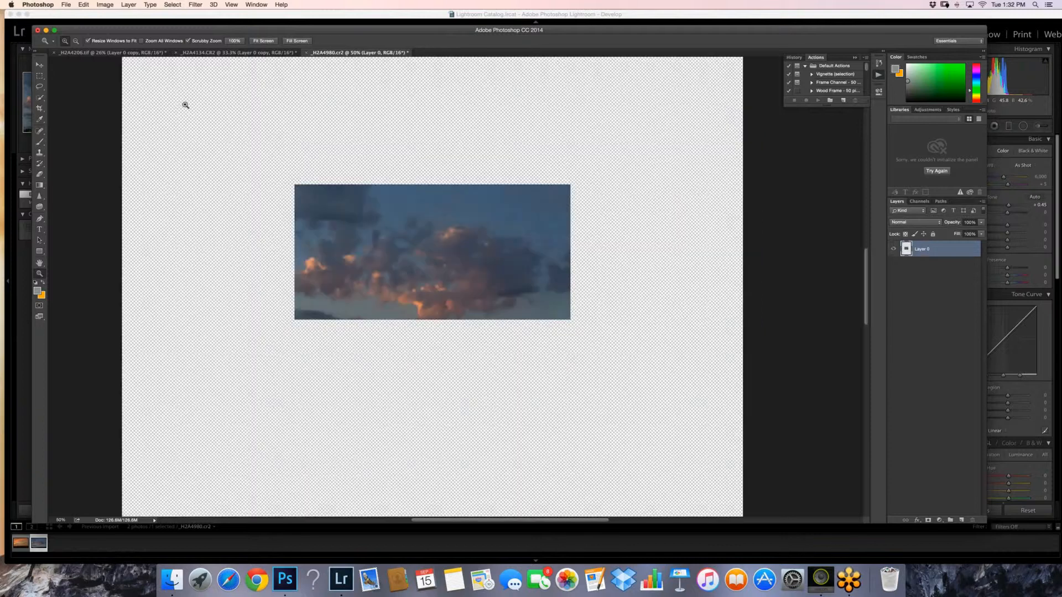
- Close the walking-woman document _H2A4134.CR2 and return to the jumping-woman image
left_click(232, 52)
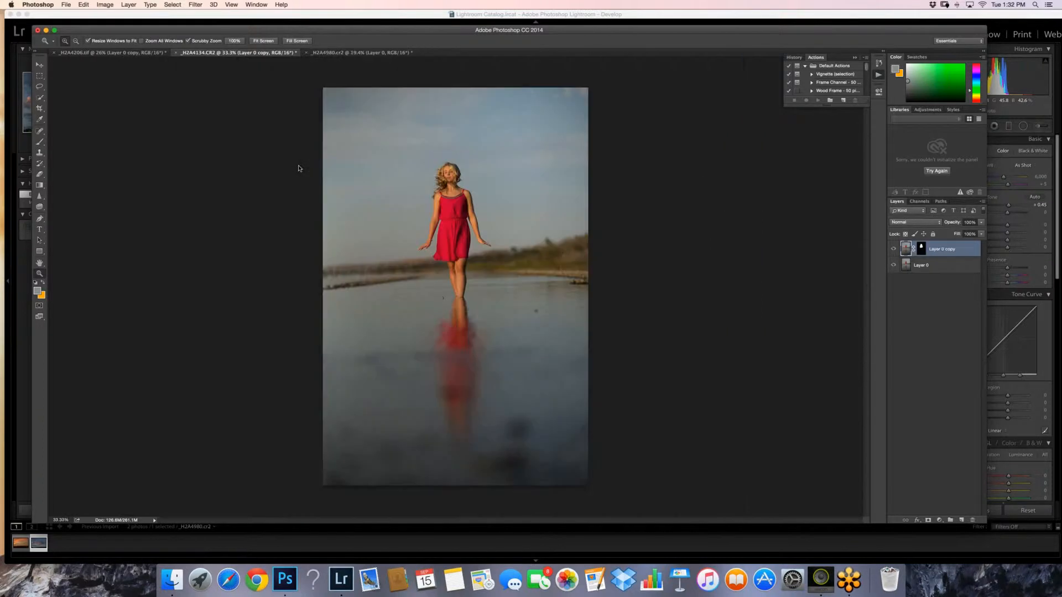
left_click(174, 53)
left_click(501, 186)
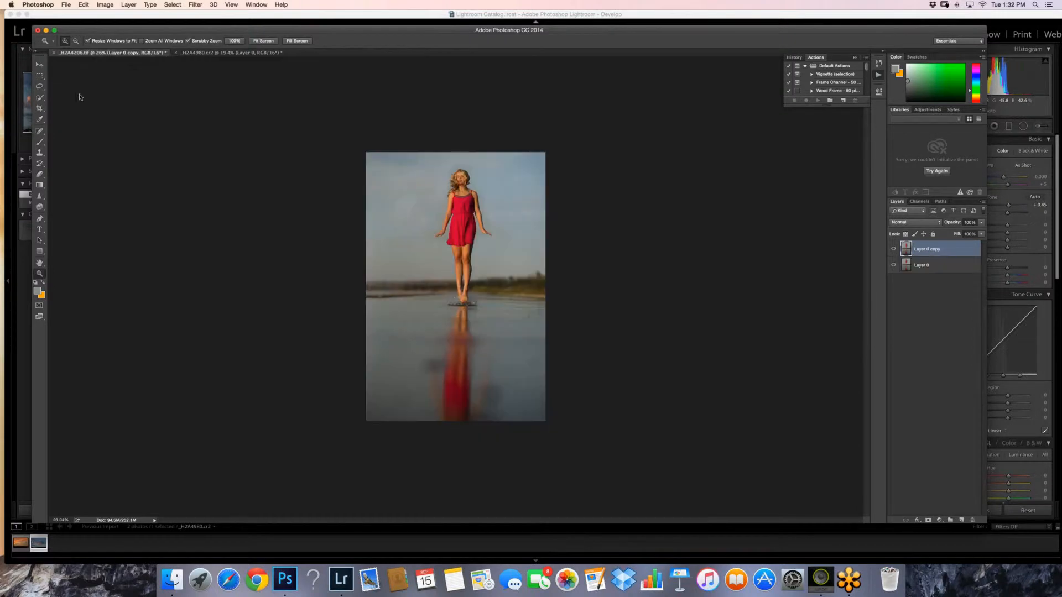
- Save the jumping-woman image as the layered TIFF _H2A4206.tif in the 2015-09-14 folder
left_click(66, 5)
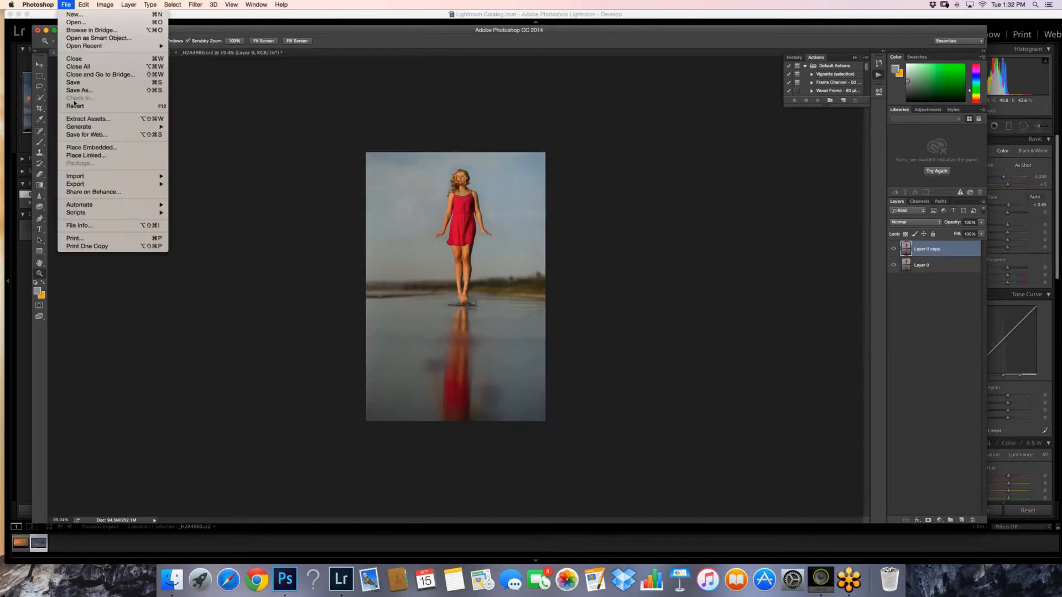
left_click(79, 90)
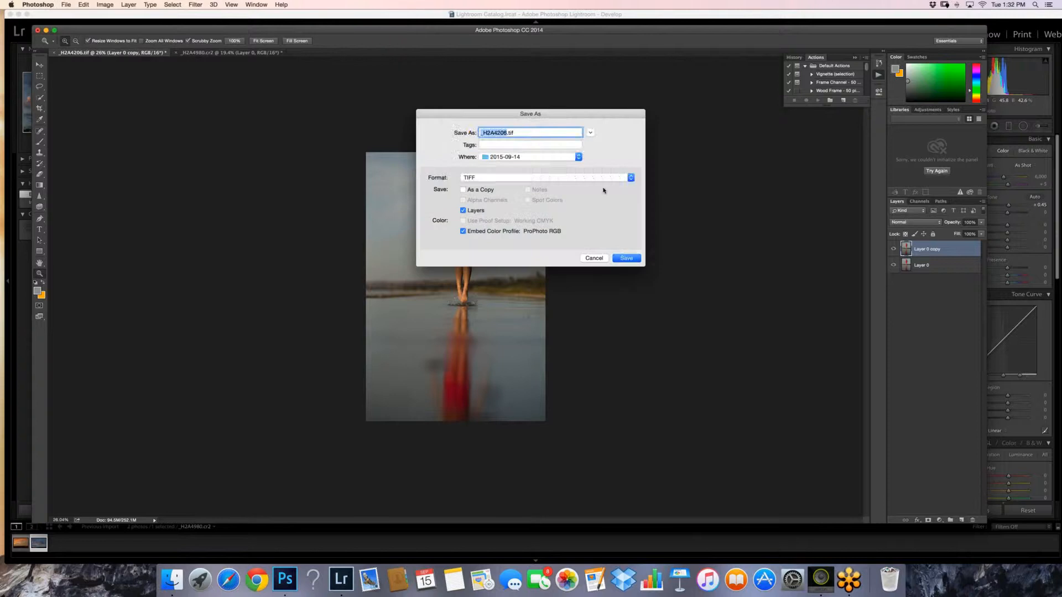
key("Return")
key("Return")
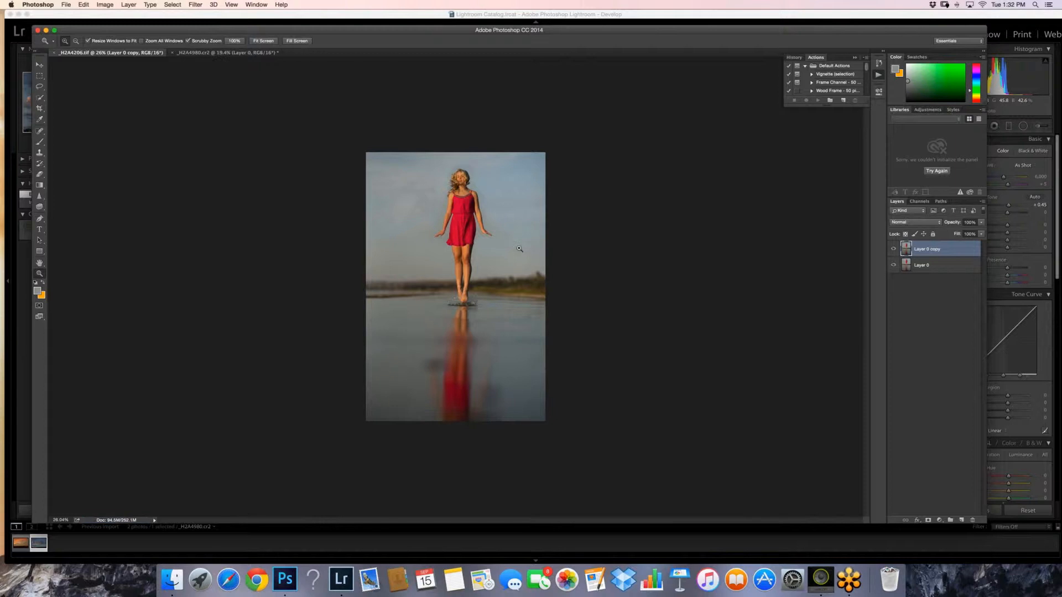
- Merge the two layers of _H2A4206.tif into a single layer
left_click(982, 202)
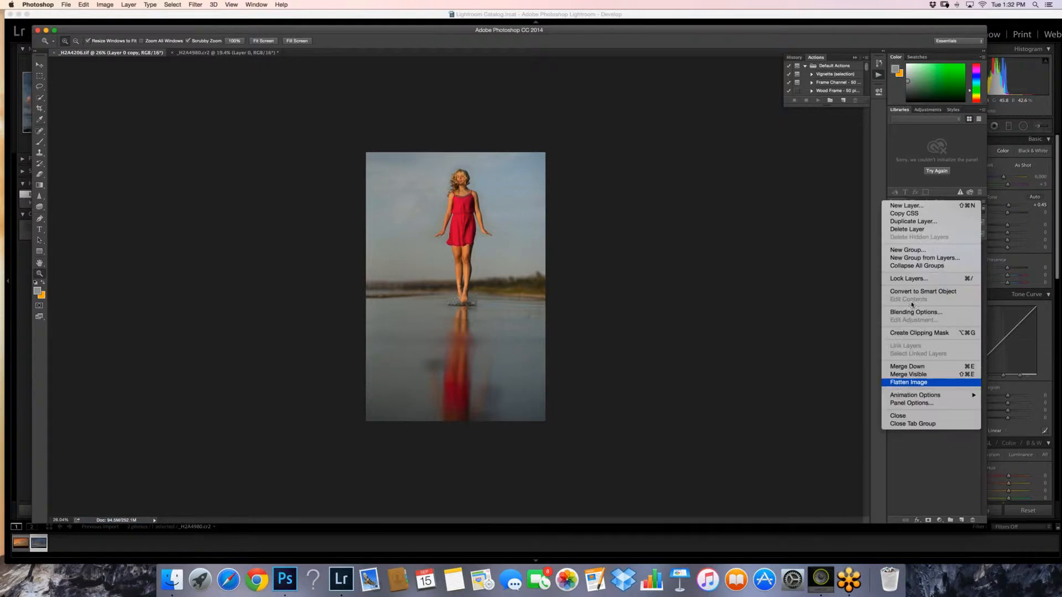
left_click(913, 383)
left_click(982, 203)
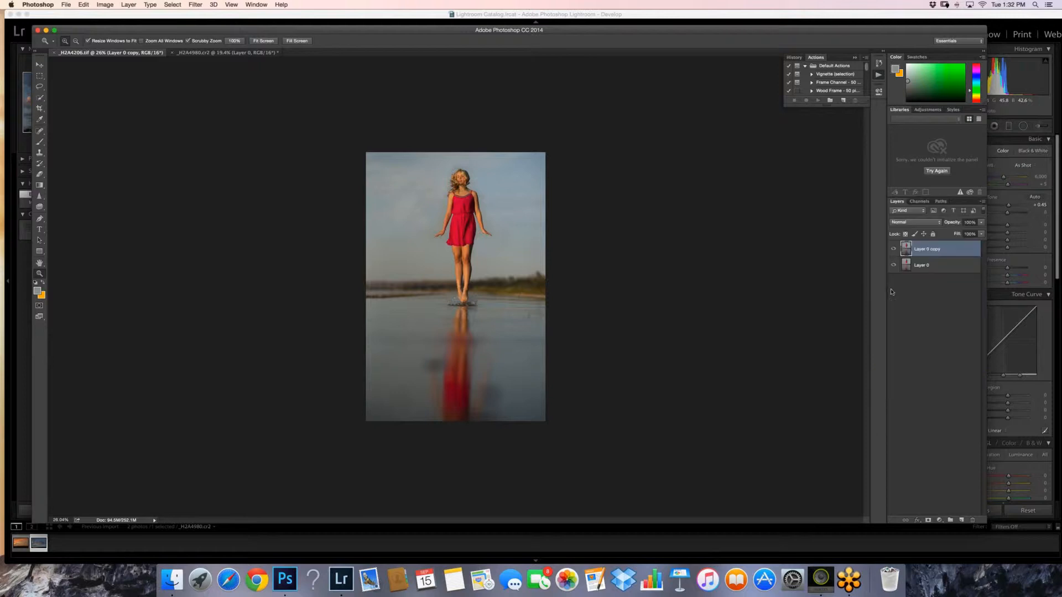
- Bring the merged jumping-woman image into the _H2A4980.cr2 document and place it over the middle of the clouds
key("v")
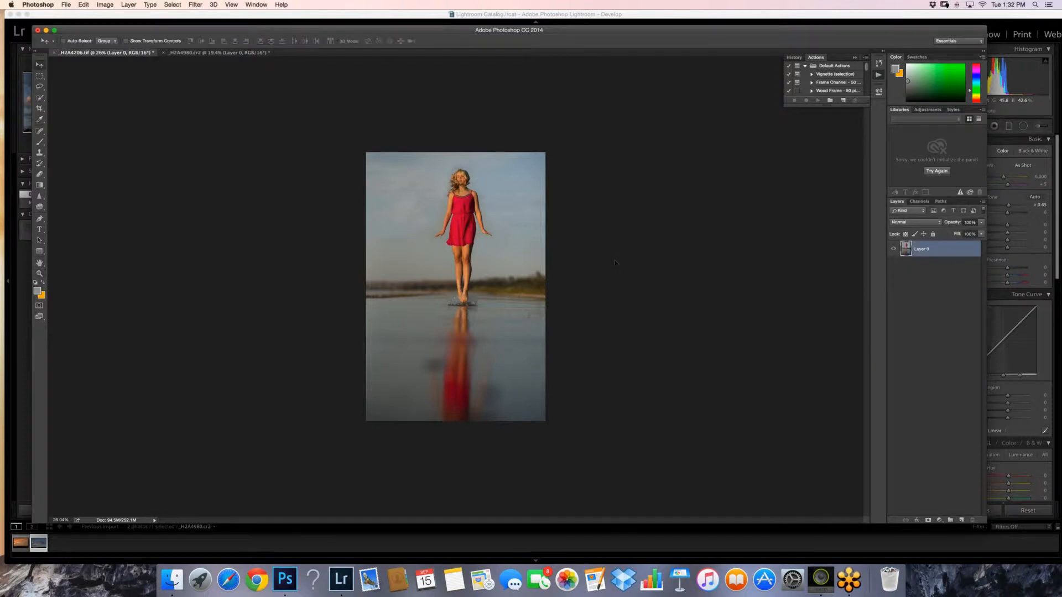
left_click_drag(407, 173, 581, 465)
left_click_drag(457, 343, 433, 281)
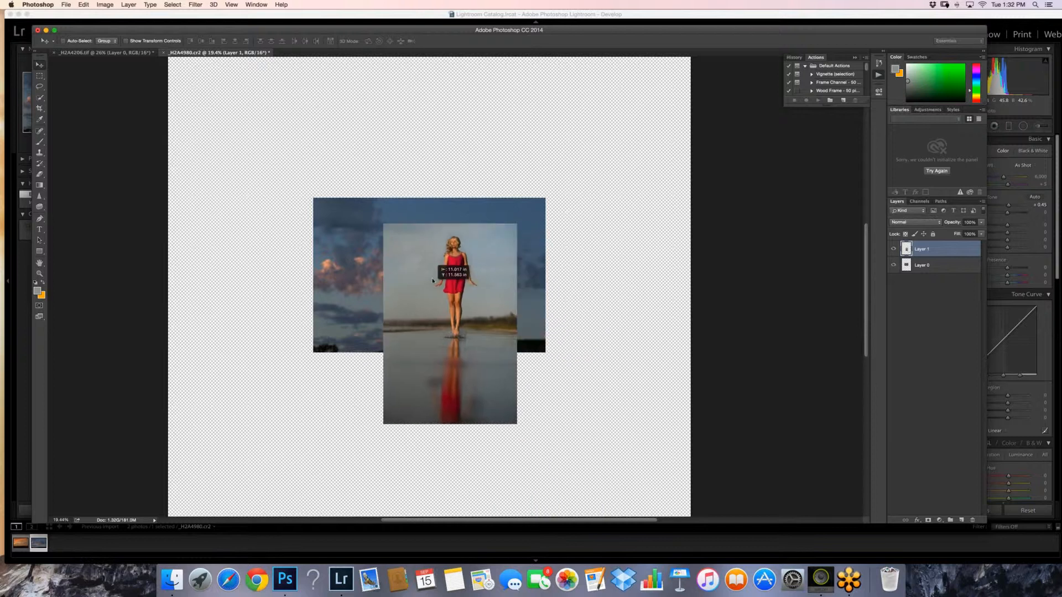
- Add a layer mask to the woman's layer and paint black across her sky with a very large brush at 37% opacity
key("z")
left_click(432, 279)
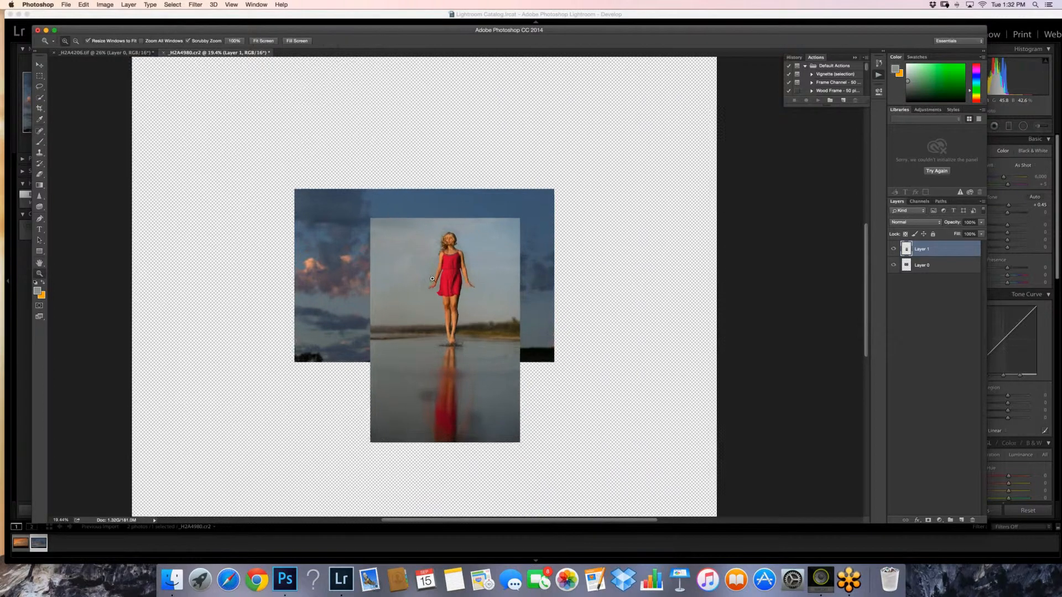
left_click_drag(432, 279, 479, 243)
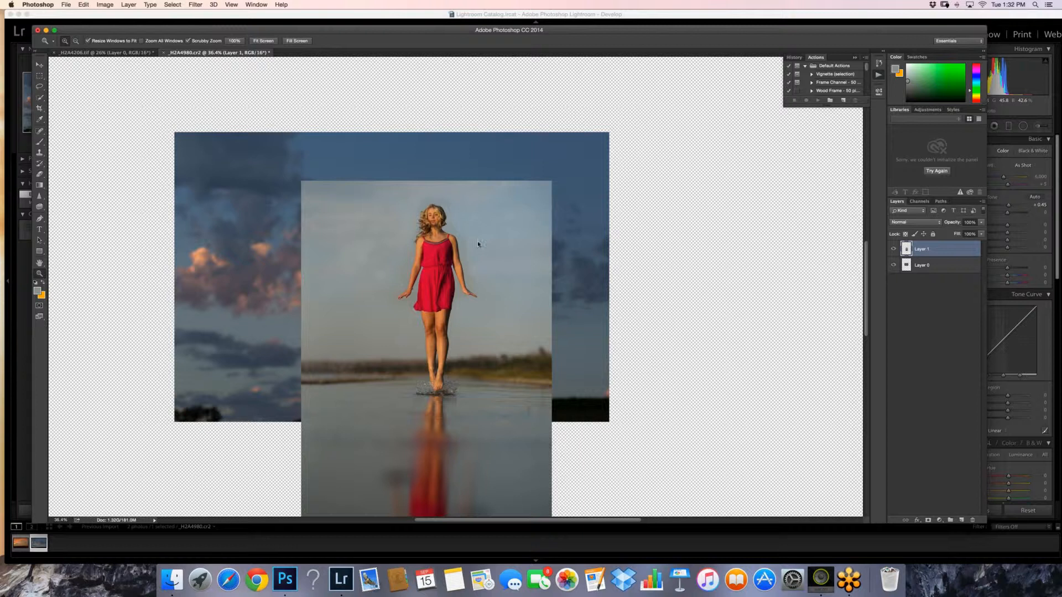
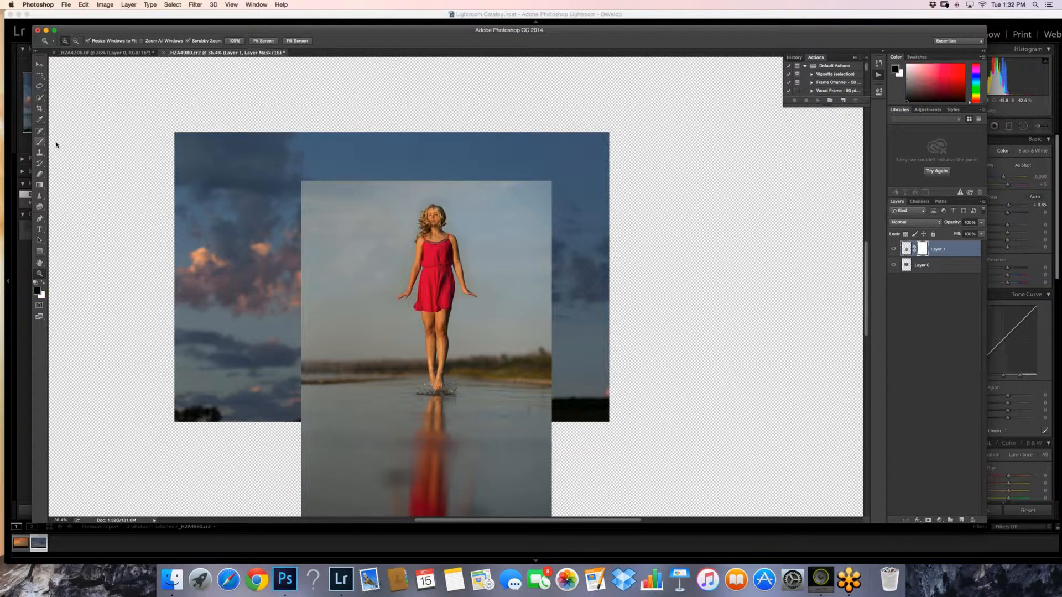
left_click_drag(40, 141, 71, 144)
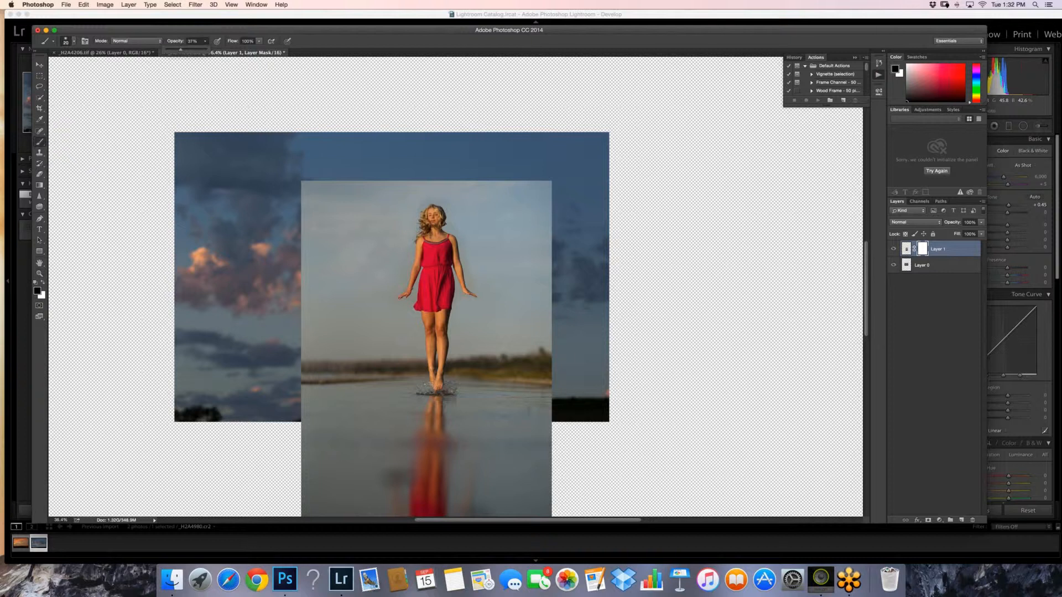
key("]")
key("]")
key("]")
key("]")
key("]")
key("]")
key("]")
key("]")
key("]")
key("]")
key("]")
key("]")
key("]")
key("]")
key("]")
key("]")
key("]")
key("]")
key("]")
key("]")
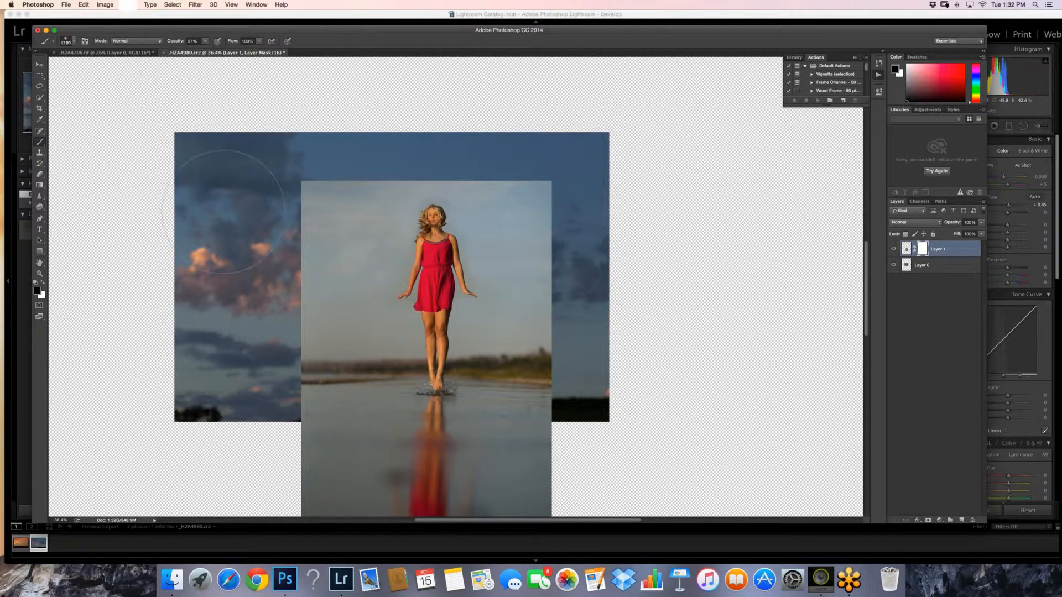
left_click_drag(271, 269, 582, 242)
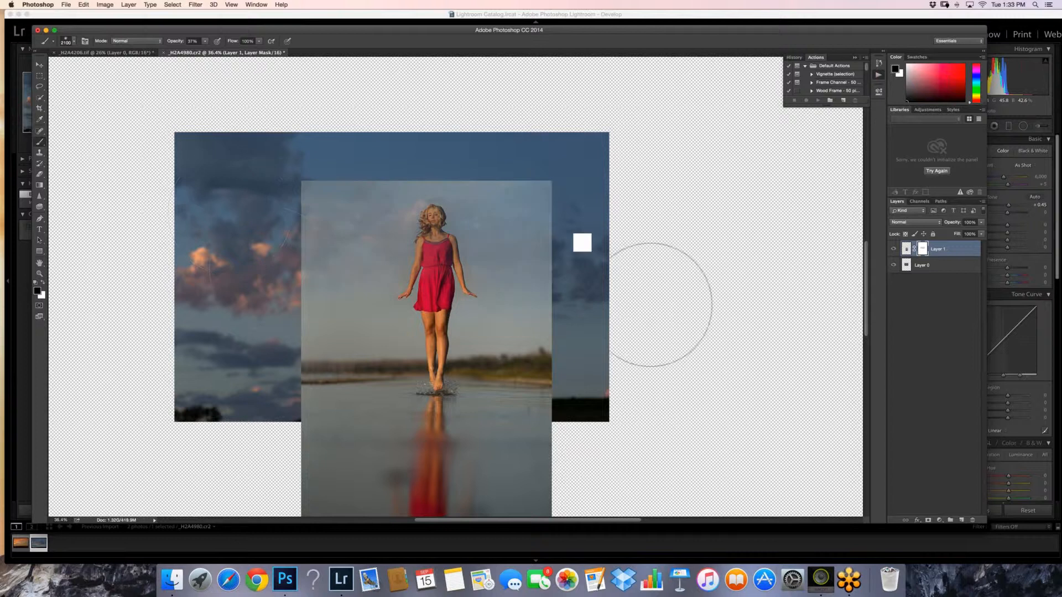
- Paint over the woman's sky on the mask down to the horizon with a slightly smaller brush at 65% opacity
key("[")
key("[")
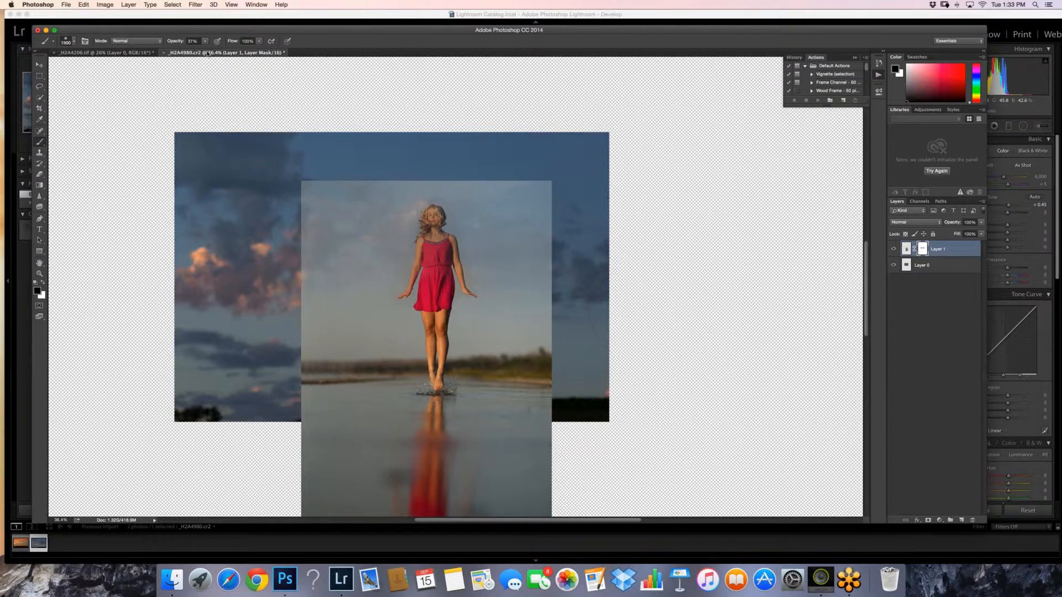
key("6")
key("5")
left_click_drag(288, 238, 570, 246)
left_click_drag(332, 318, 568, 335)
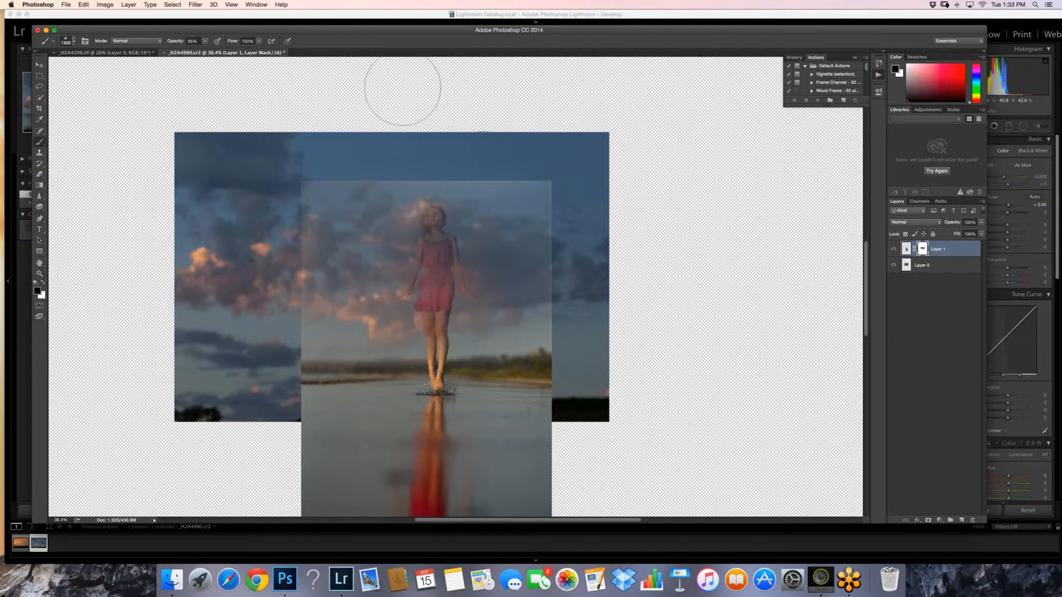
key("bracketleft")
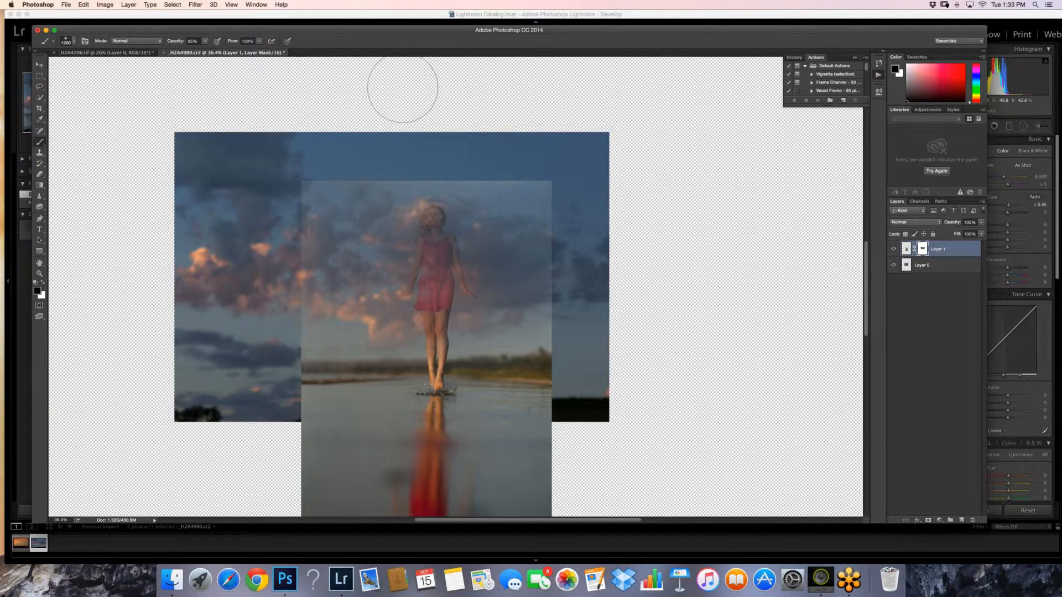
key("space")
- Apply Brightness/Contrast to the cloud layer with brightness 41 and contrast 41
left_click(931, 270)
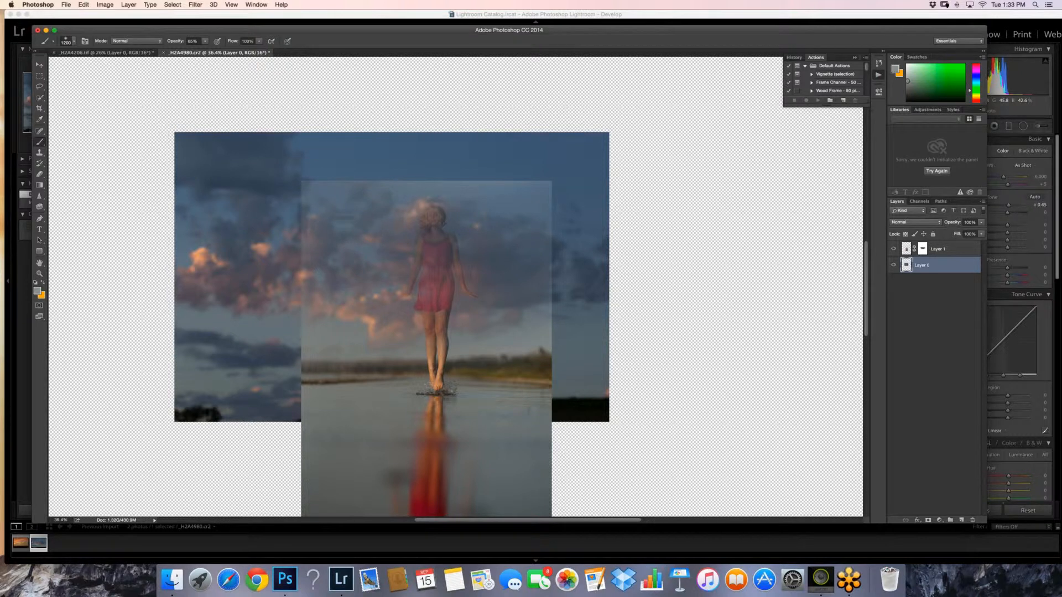
left_click(105, 4)
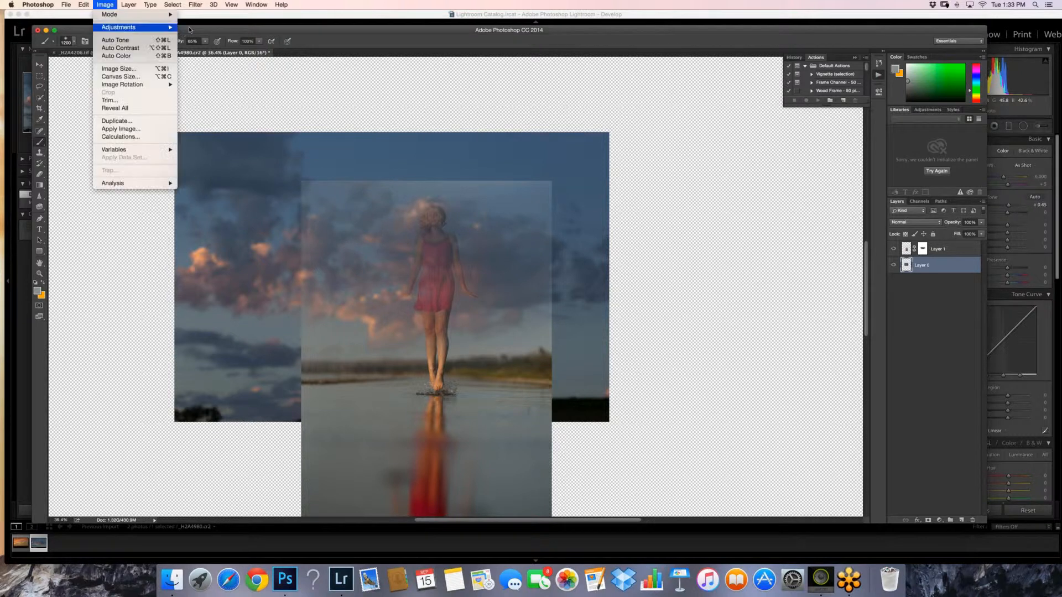
left_click(190, 29)
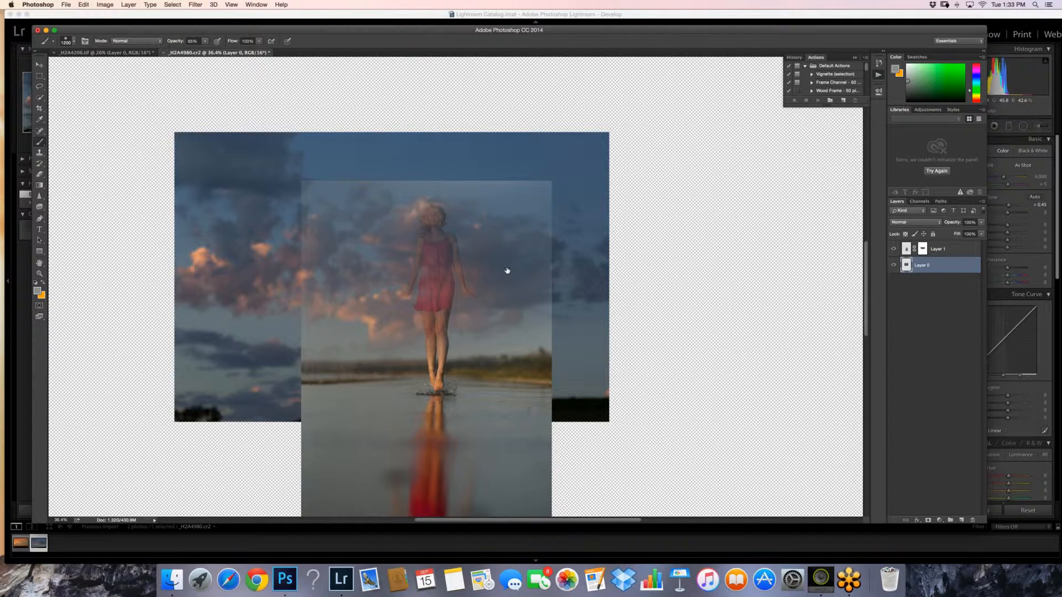
left_click_drag(523, 285, 523, 263)
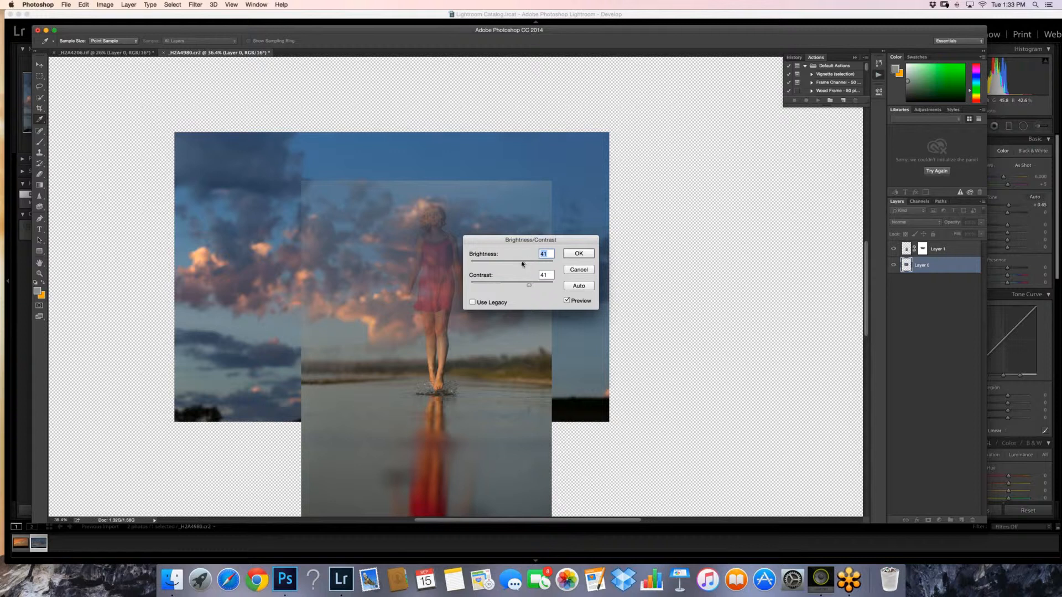
key("Return")
- Paint more black on the woman layer's mask with a smaller brush, blending the clouds over her upper body and the surrounding sky
key("b")
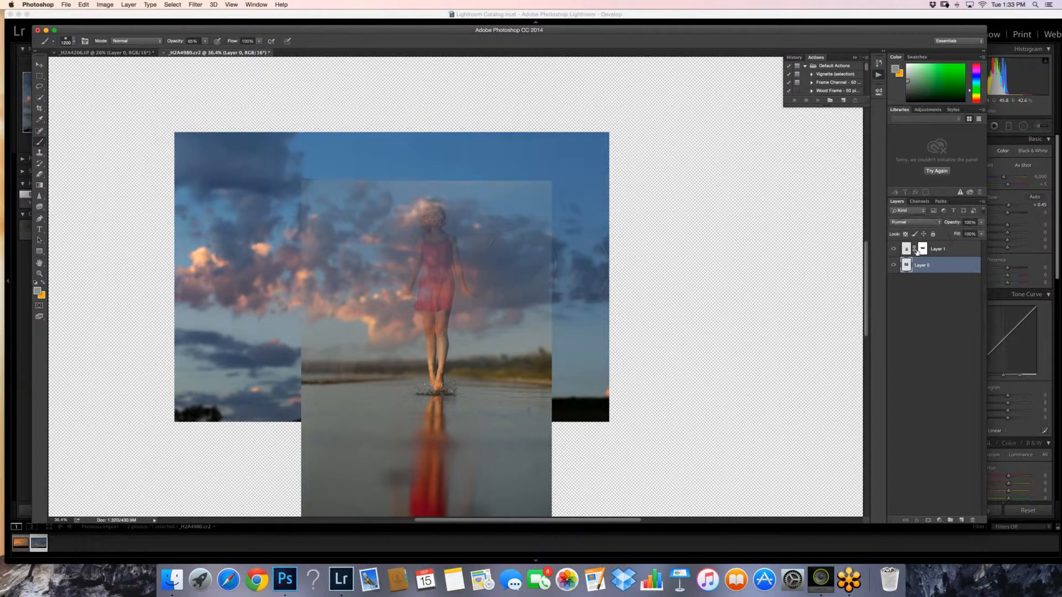
left_click(951, 250)
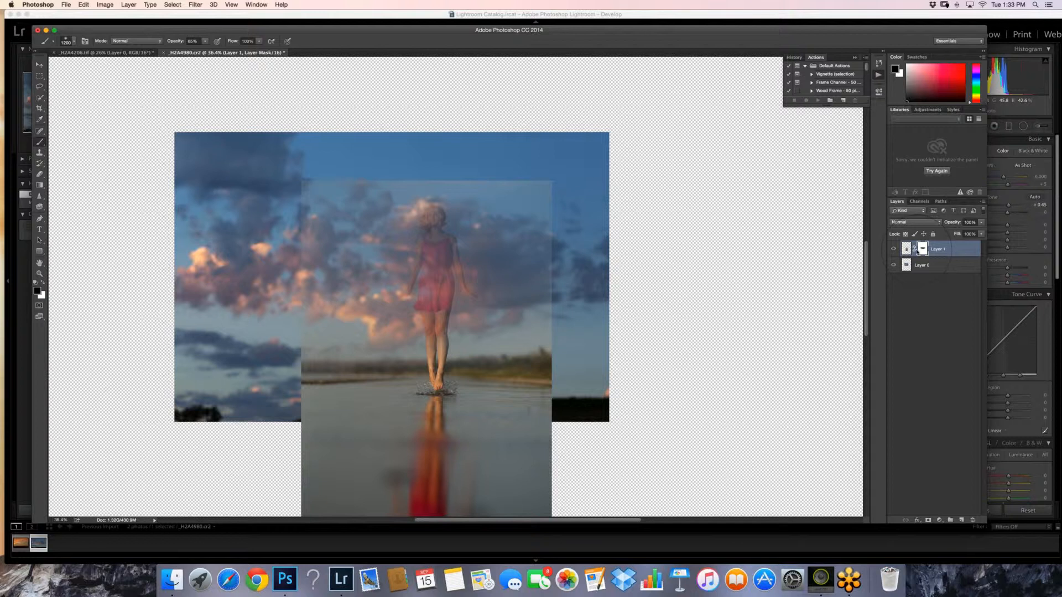
mouse_move(205, 41)
left_mouse_down()
mouse_move(196, 49)
mouse_move(208, 51)
left_mouse_up()
key("[")
key("[")
key("[")
key("[")
left_click_drag(434, 227, 498, 288)
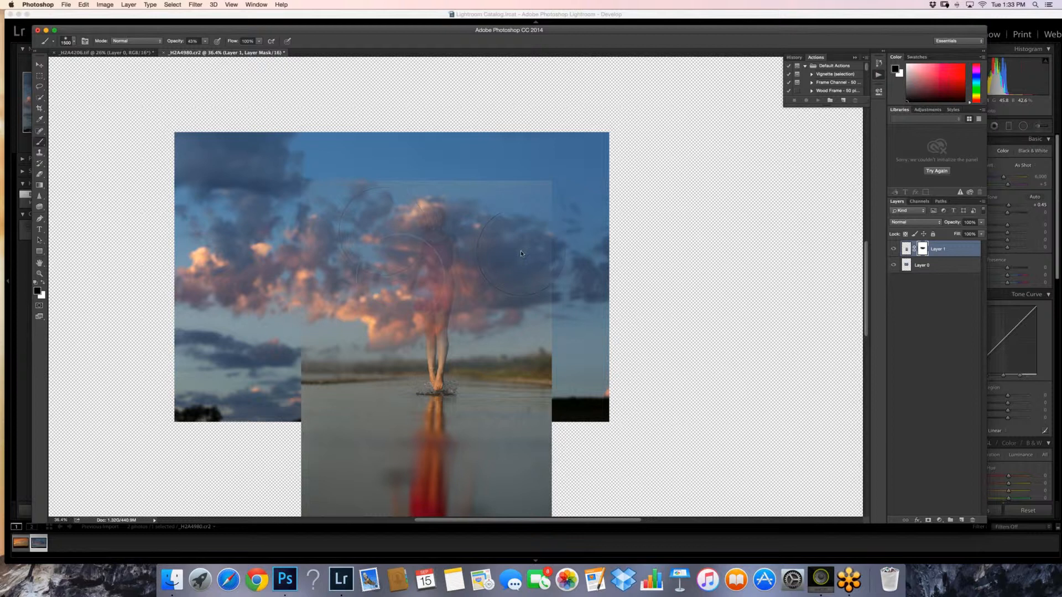
- Restore the woman's face, hair, neck and upper dress by painting white on the mask with a small brush at 100% opacity
key("z")
left_click(425, 220)
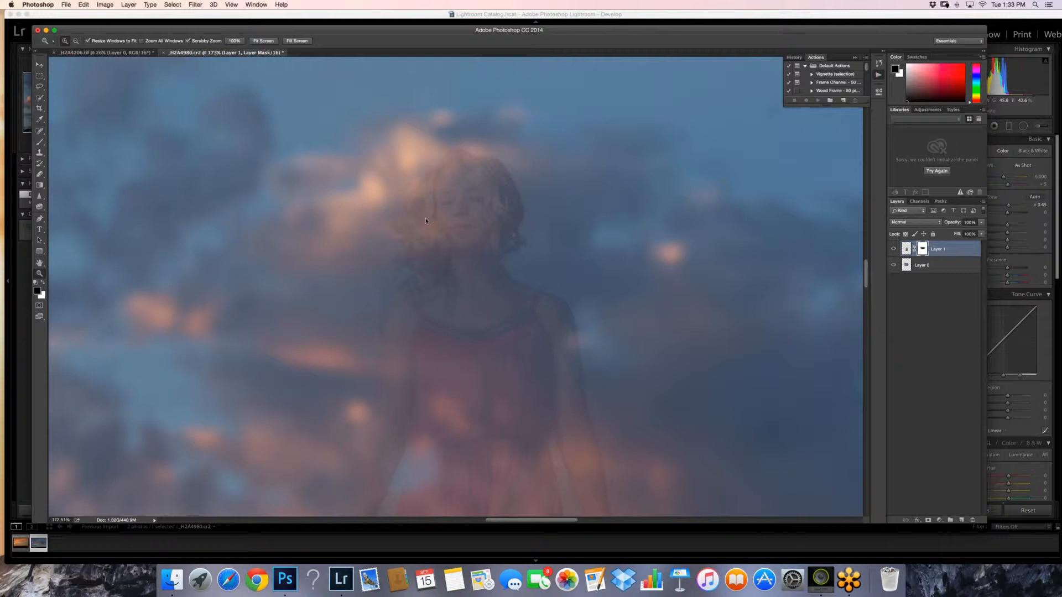
key("b")
key("bracketleft")
key("bracketleft")
key("bracketleft")
key("bracketleft")
key("bracketleft")
key("bracketleft")
key("bracketleft")
key("bracketleft")
key("bracketleft")
key("bracketleft")
key("bracketleft")
key("bracketleft")
key("bracketleft")
key("bracketleft")
key("bracketleft")
key("bracketleft")
key("bracketleft")
key("bracketleft")
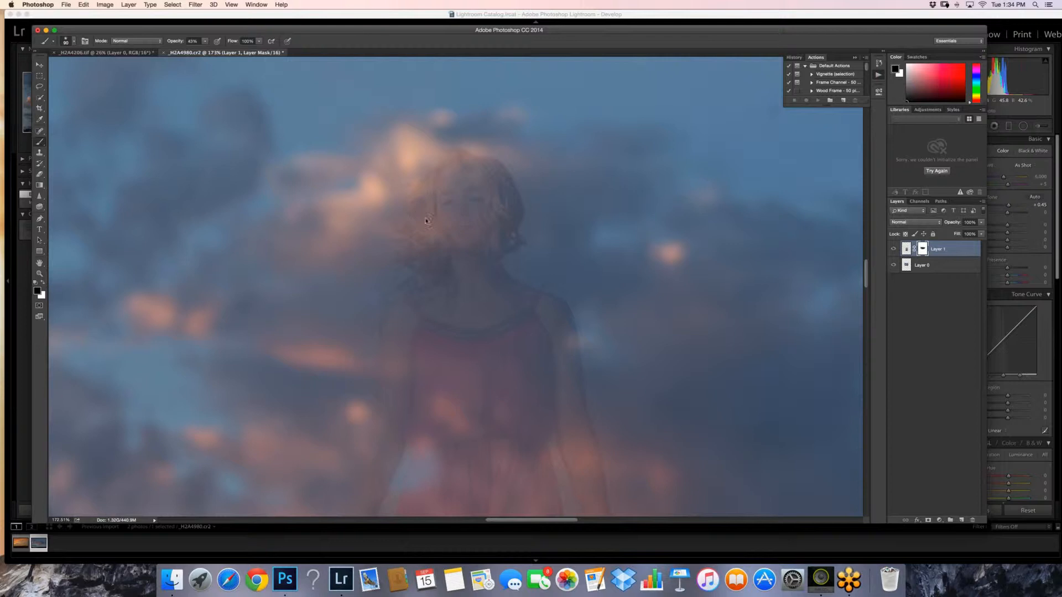
left_click_drag(204, 40, 221, 50)
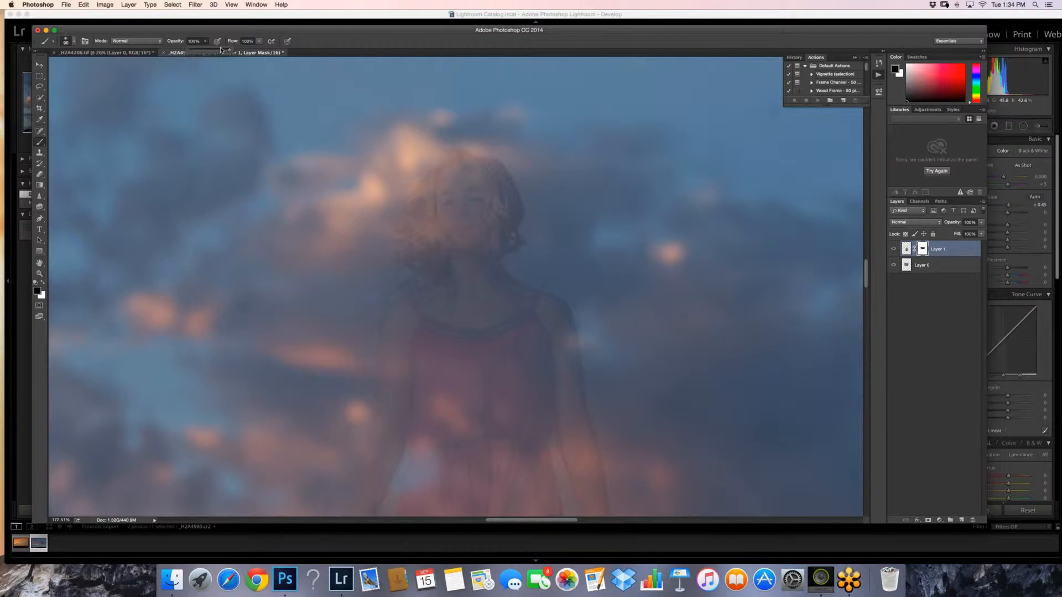
left_click(43, 283)
mouse_move(454, 199)
left_mouse_down()
mouse_move(470, 343)
mouse_move(536, 349)
mouse_move(501, 390)
mouse_move(443, 376)
mouse_move(431, 211)
mouse_move(495, 188)
mouse_move(489, 247)
left_mouse_up()
- Restore the woman's shoulders and dress straps on the mask with a finer white brush
key("bracketleft")
key("bracketleft")
key("bracketleft")
key("bracketleft")
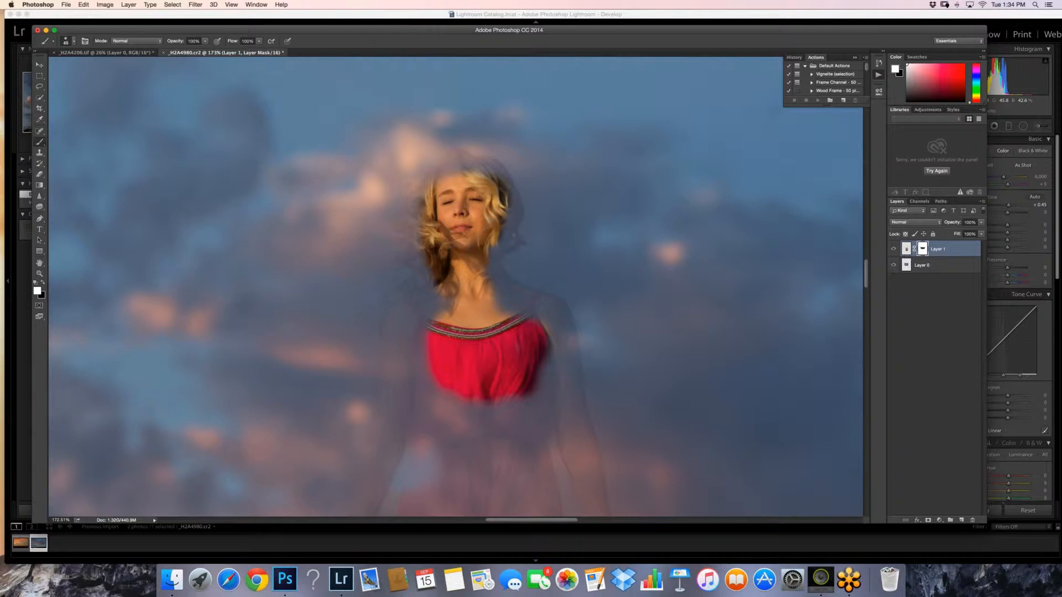
key("bracketleft")
left_click_drag(499, 284, 557, 327)
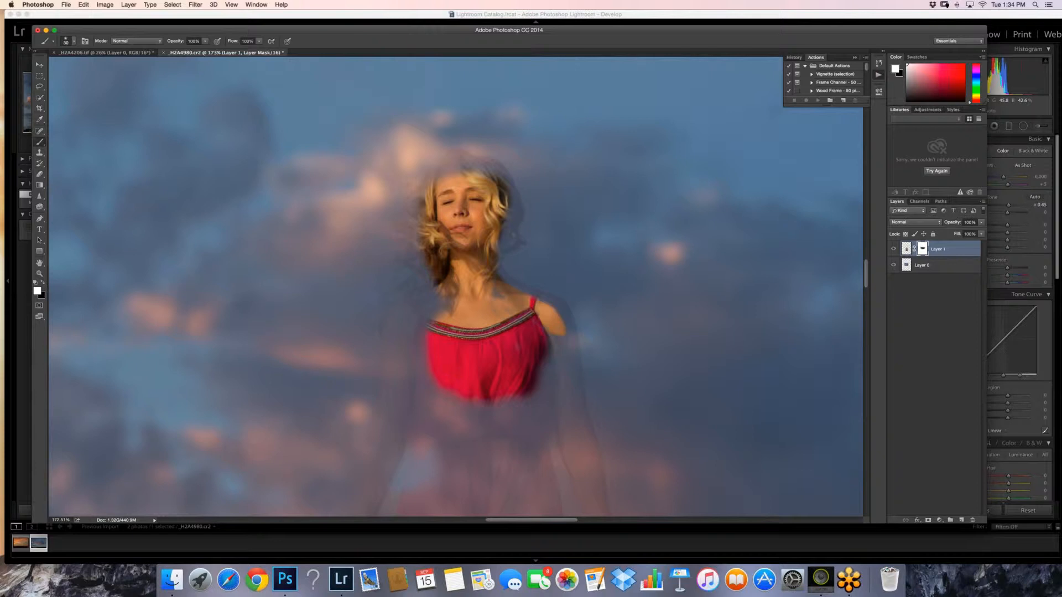
mouse_move(500, 294)
left_mouse_down()
mouse_move(430, 304)
mouse_move(405, 327)
mouse_move(412, 384)
mouse_move(446, 303)
left_mouse_up()
- Paint white on the woman layer's mask with a larger brush to restore the dress bodice down past the waist
key("bracketright")
key("bracketright")
key("bracketright")
key("bracketright")
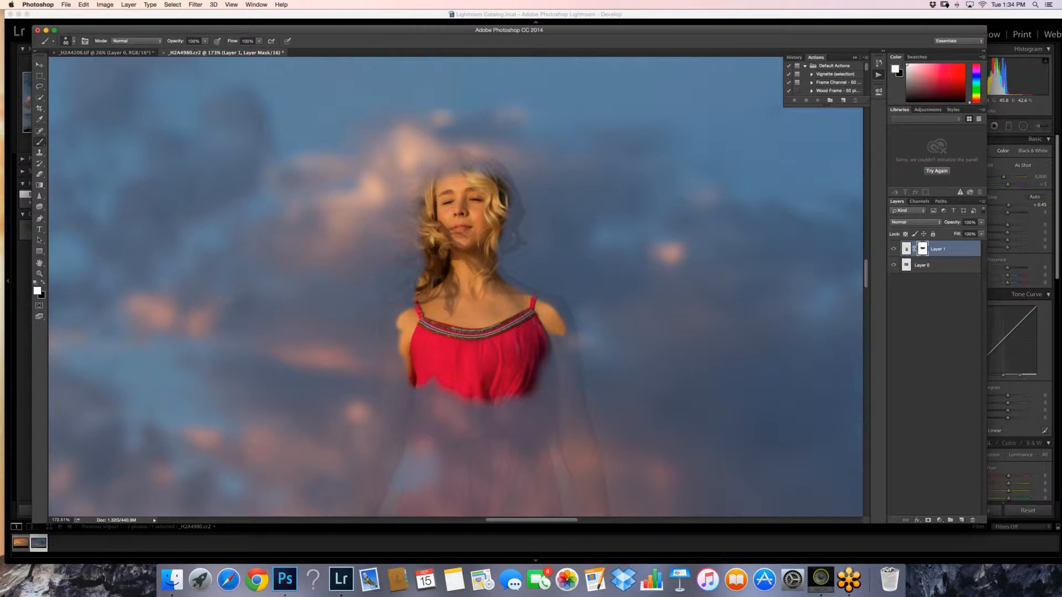
mouse_move(419, 387)
left_mouse_down()
mouse_move(477, 442)
mouse_move(548, 343)
mouse_move(539, 423)
mouse_move(509, 456)
mouse_move(465, 461)
mouse_move(490, 495)
left_mouse_up()
- Restore the outer edges of the woman's hair around the crown and both sides by painting white with a smaller brush
key("bracketleft")
key("bracketleft")
key("bracketleft")
key("bracketleft")
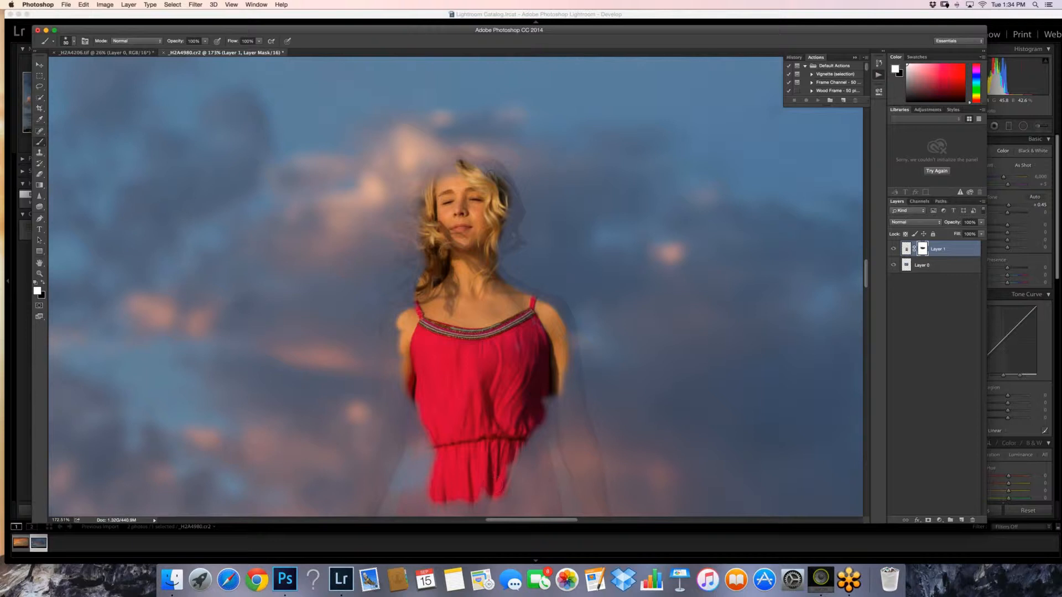
key("bracketleft")
left_click_drag(489, 168, 513, 206)
left_click_drag(492, 164, 459, 156)
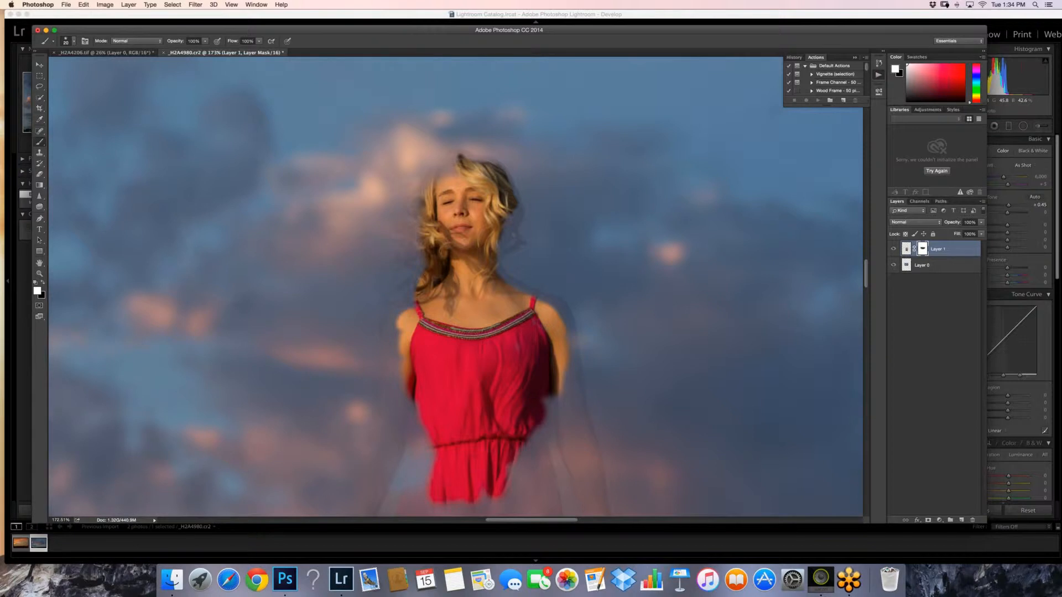
left_click_drag(427, 187, 449, 170)
left_click_drag(501, 242, 515, 204)
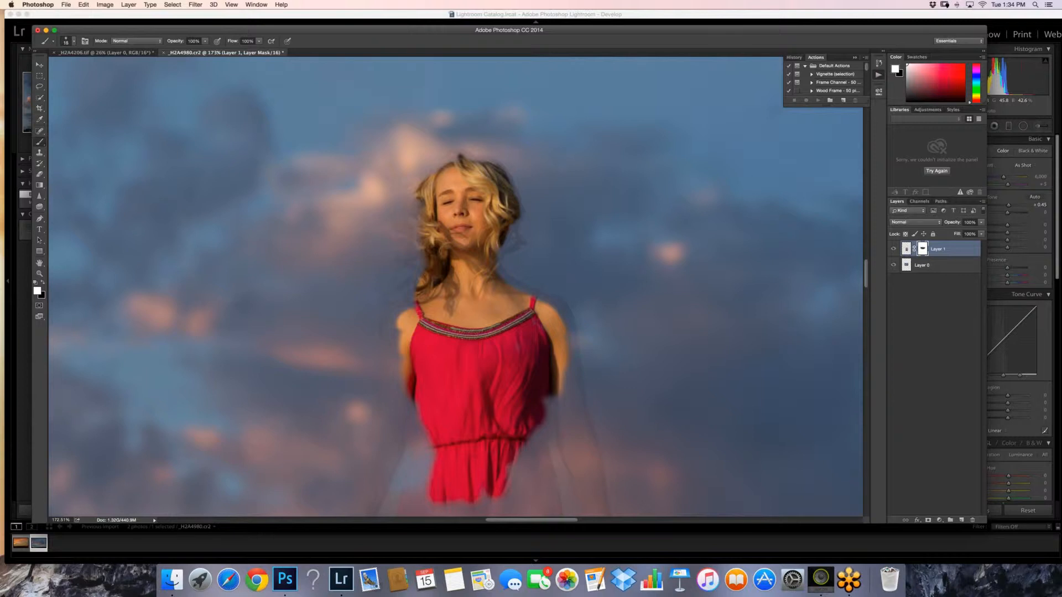
- Paint in the dress's side edge just above the waist with a fine white brush, undoing the last stroke
key("bracketleft")
key("bracketleft")
key("bracketright")
key("bracketright")
key("bracketright")
left_click_drag(546, 417, 547, 429)
left_click_drag(550, 434, 543, 441)
left_click(84, 5)
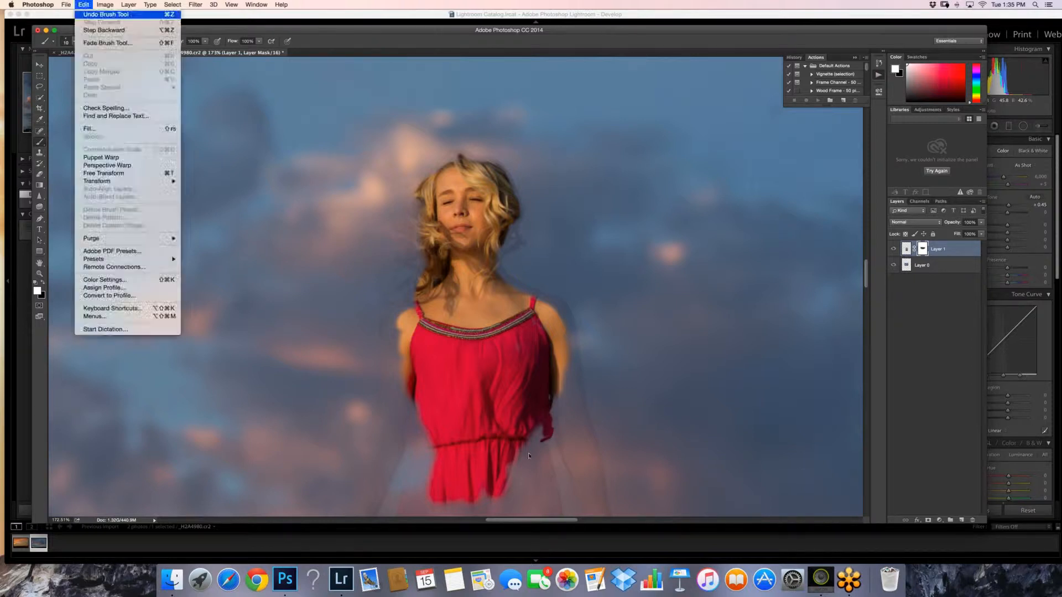
left_click(100, 14)
key("bracketleft")
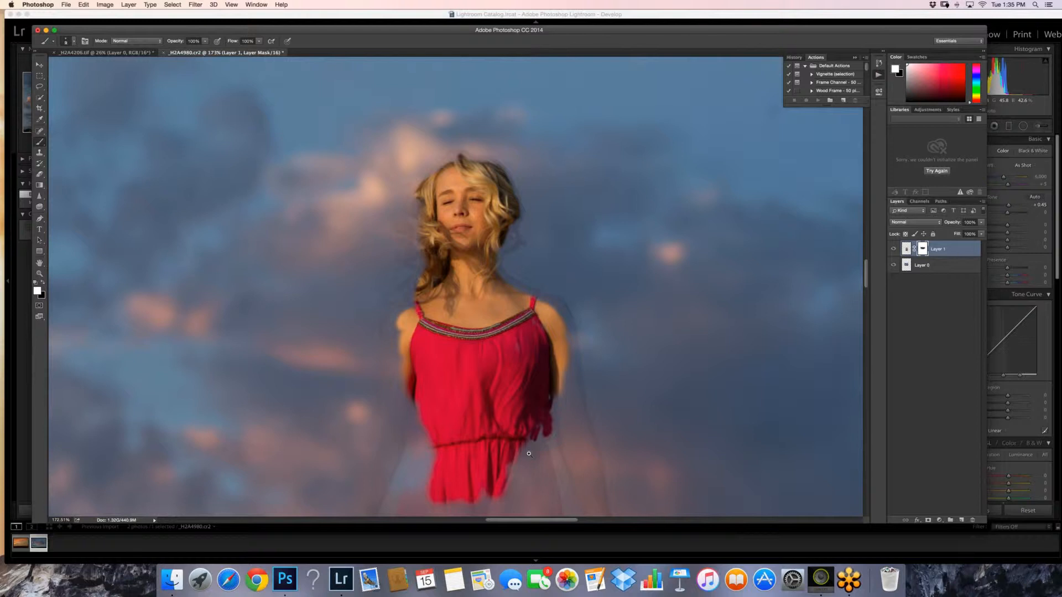
- Paint white on the mask along the top of the woman's left shoulder and dress strap
left_click_drag(529, 454, 529, 272)
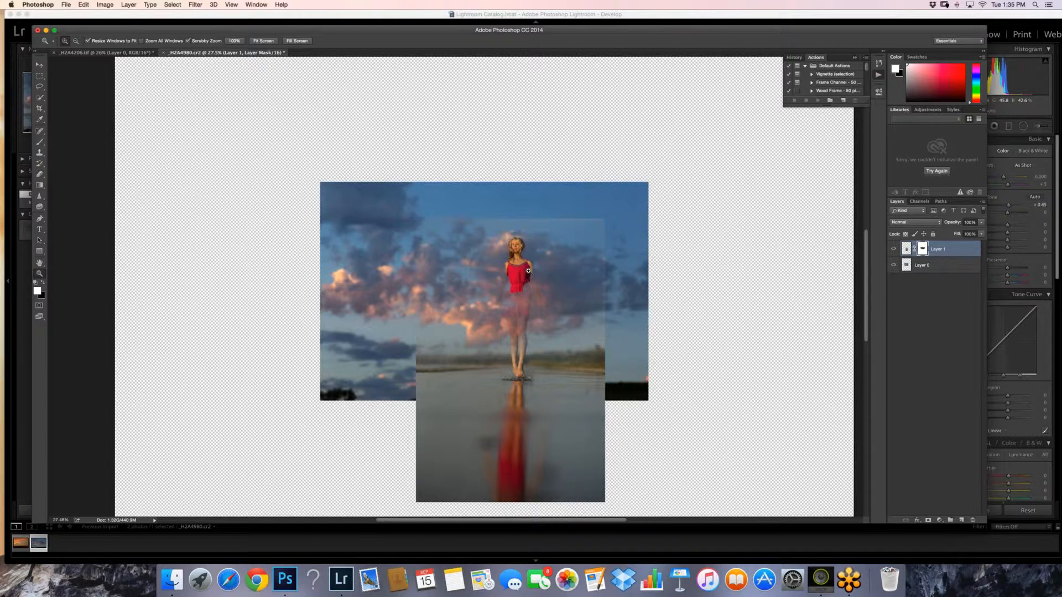
left_click(528, 270)
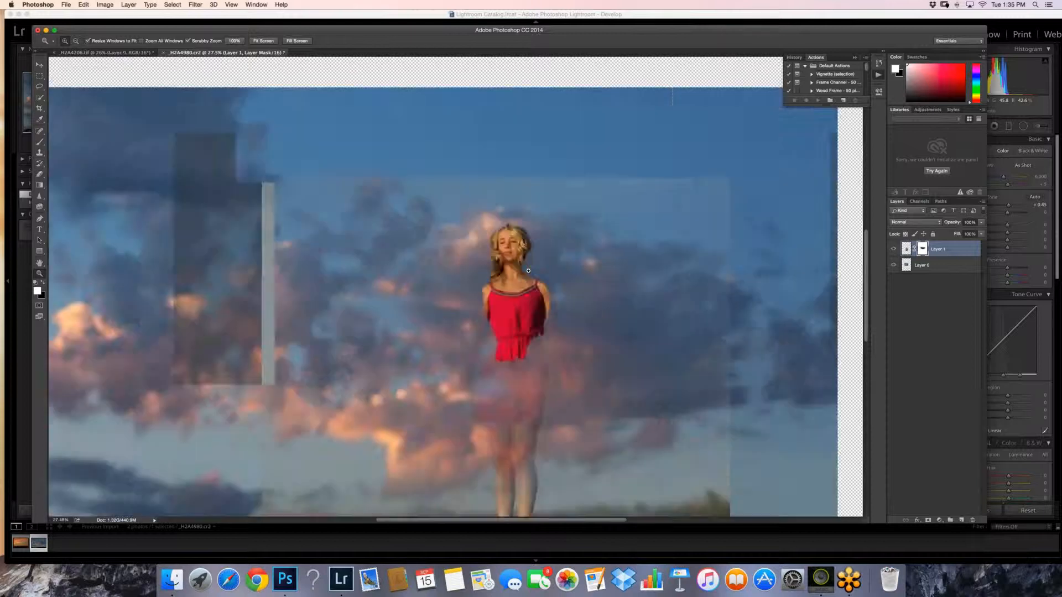
left_click_drag(528, 270, 529, 271)
key("b")
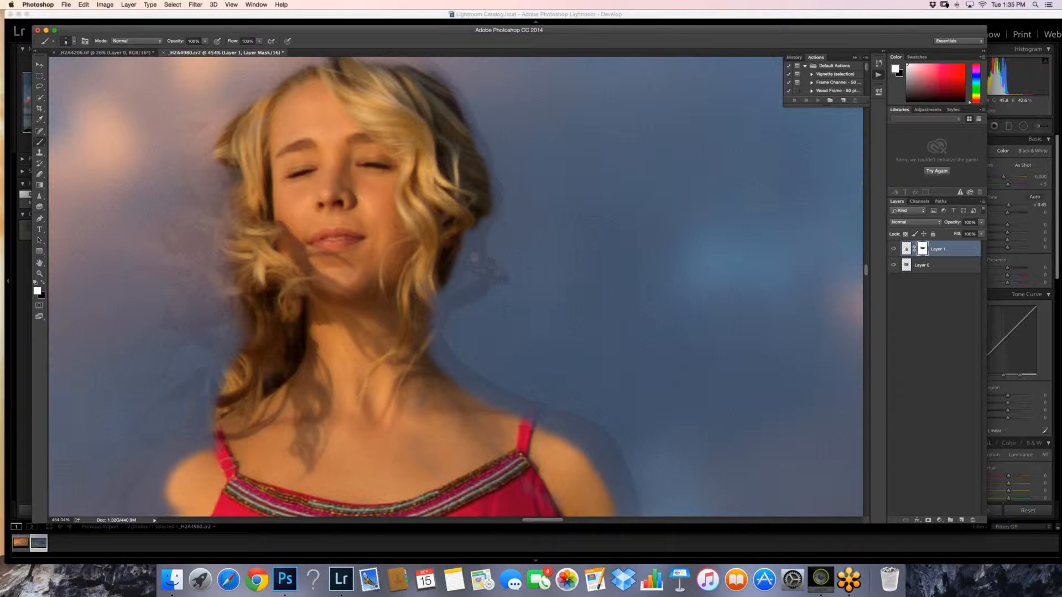
key("bracketright")
key("bracketright")
key("bracketright")
key("bracketright")
key("bracketright")
key("bracketleft")
key("bracketleft")
left_click_drag(484, 397, 547, 423)
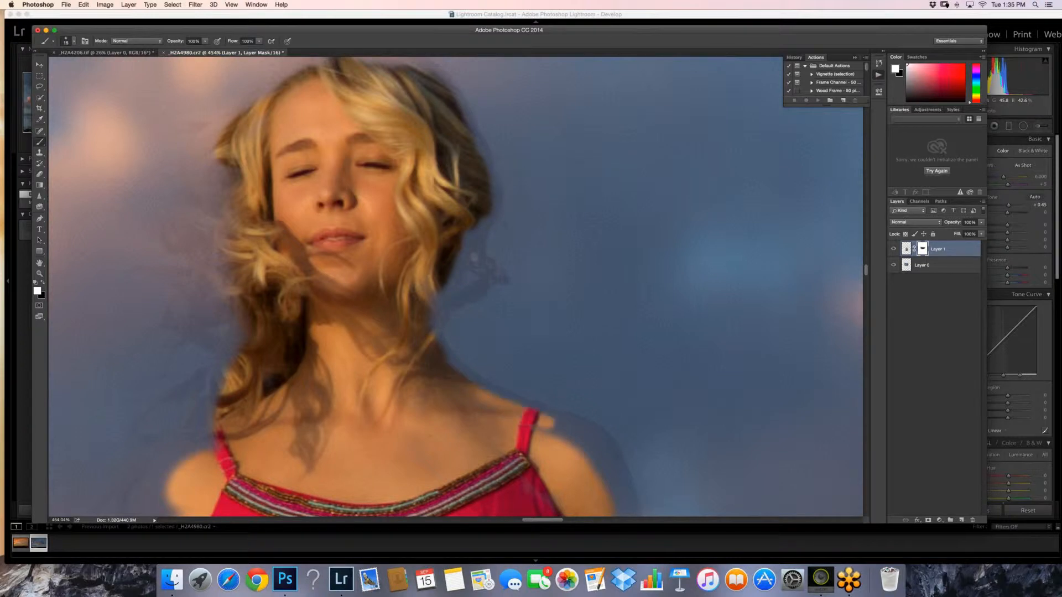
- Refine the edge from the neck to the tip of the left dress strap with a very fine white brush
key("bracketleft")
key("bracketleft")
key("bracketleft")
key("bracketleft")
left_click_drag(440, 339, 473, 377)
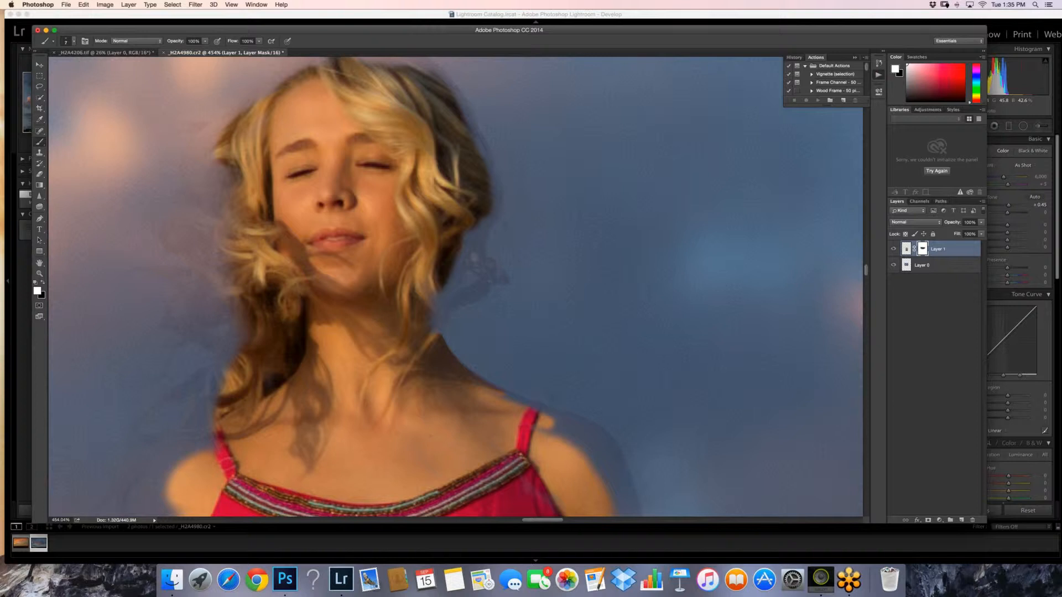
left_click_drag(506, 396, 522, 404)
left_click_drag(530, 408, 538, 411)
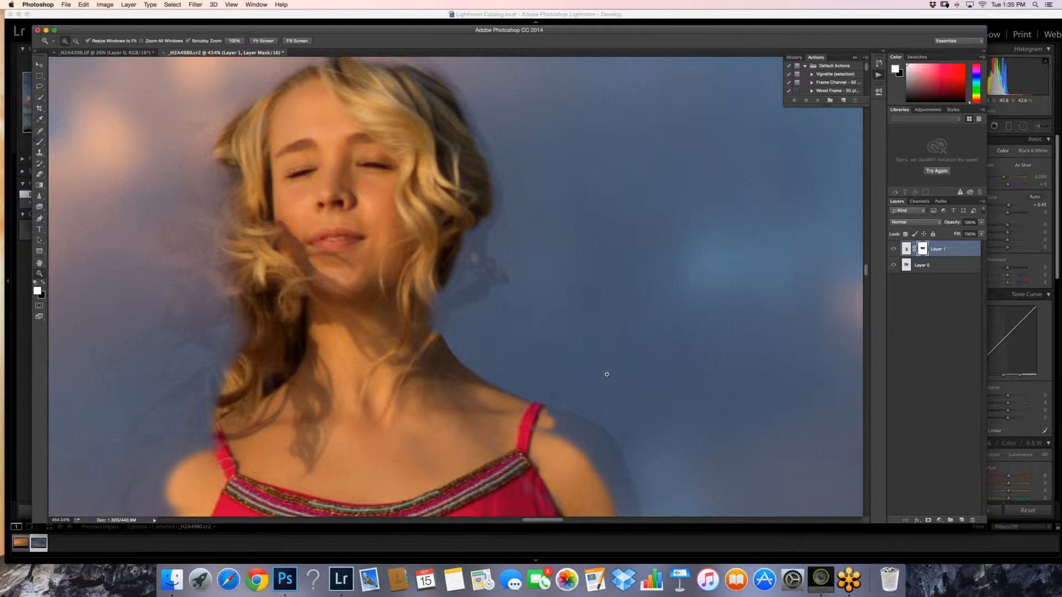
- Restore the rounded left shoulder and the top of the upper arm, outlining the outer edge and filling inside it with white
left_click_drag(607, 373, 607, 376)
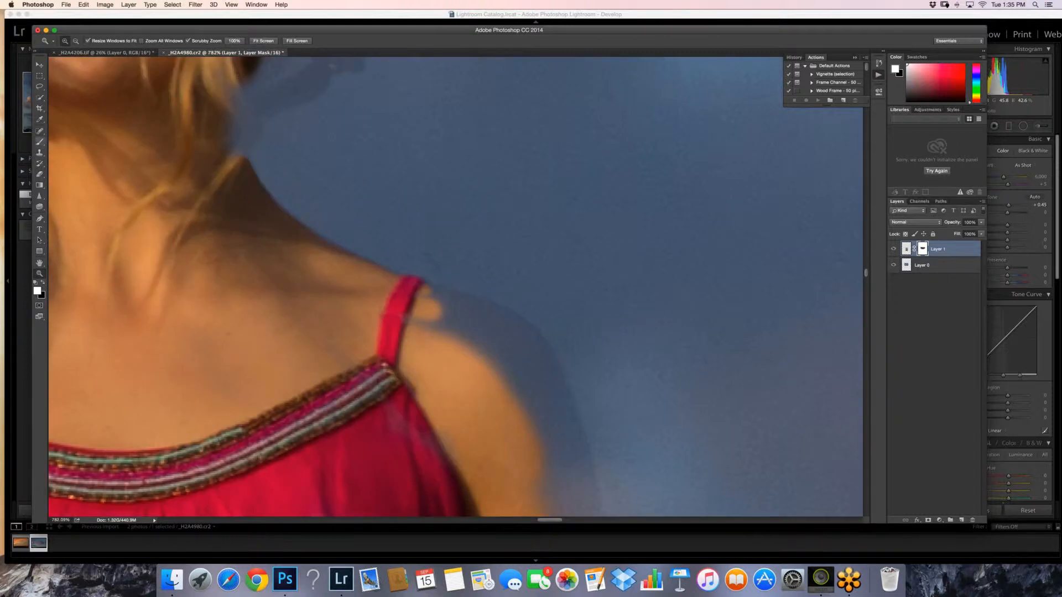
key("b")
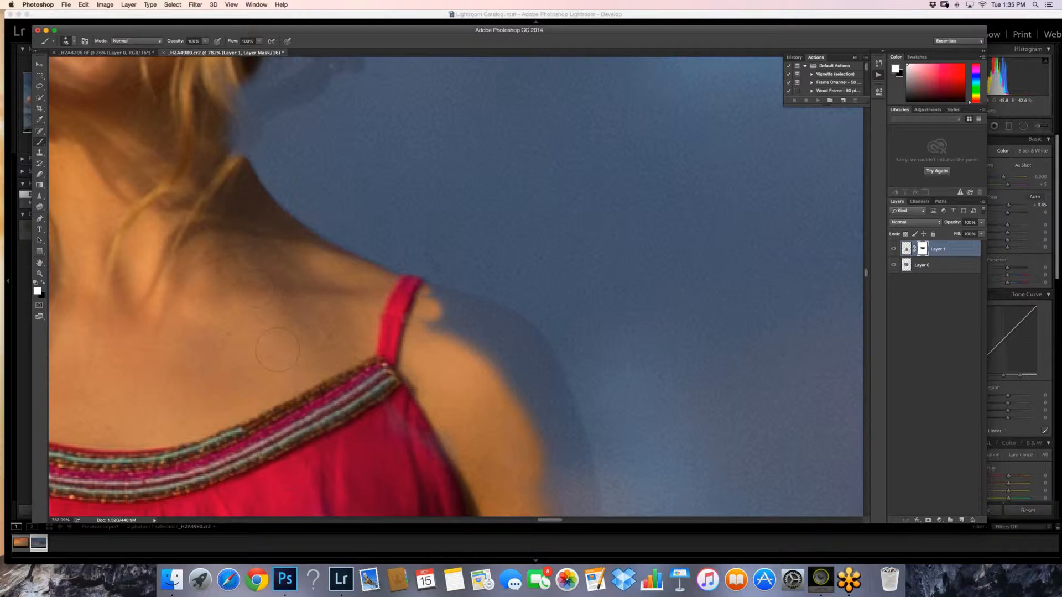
left_click_drag(434, 311, 500, 378)
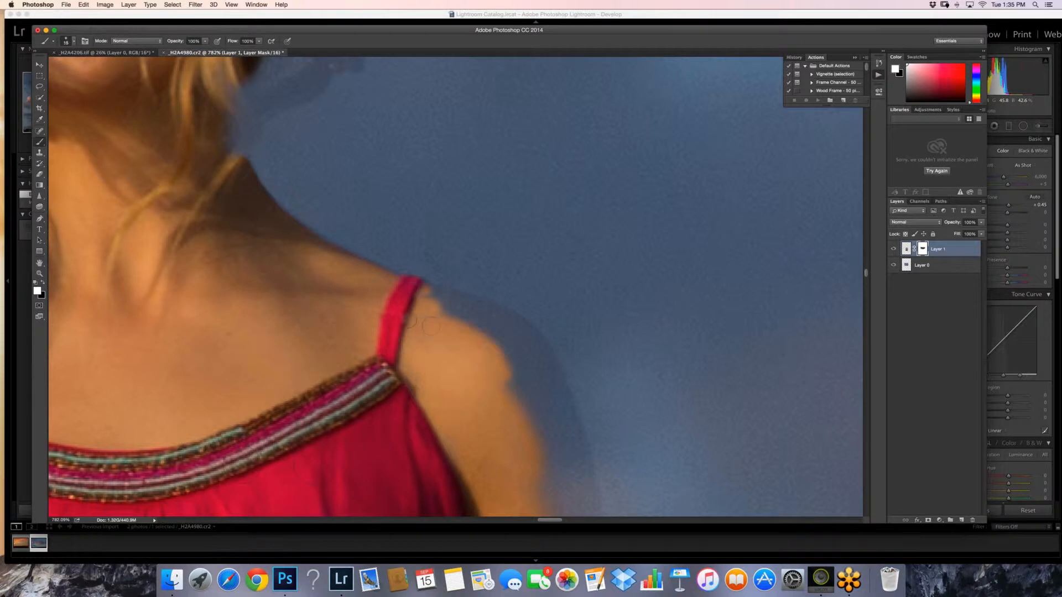
key("bracketleft")
mouse_move(427, 304)
left_mouse_down()
mouse_move(482, 306)
mouse_move(564, 387)
left_mouse_up()
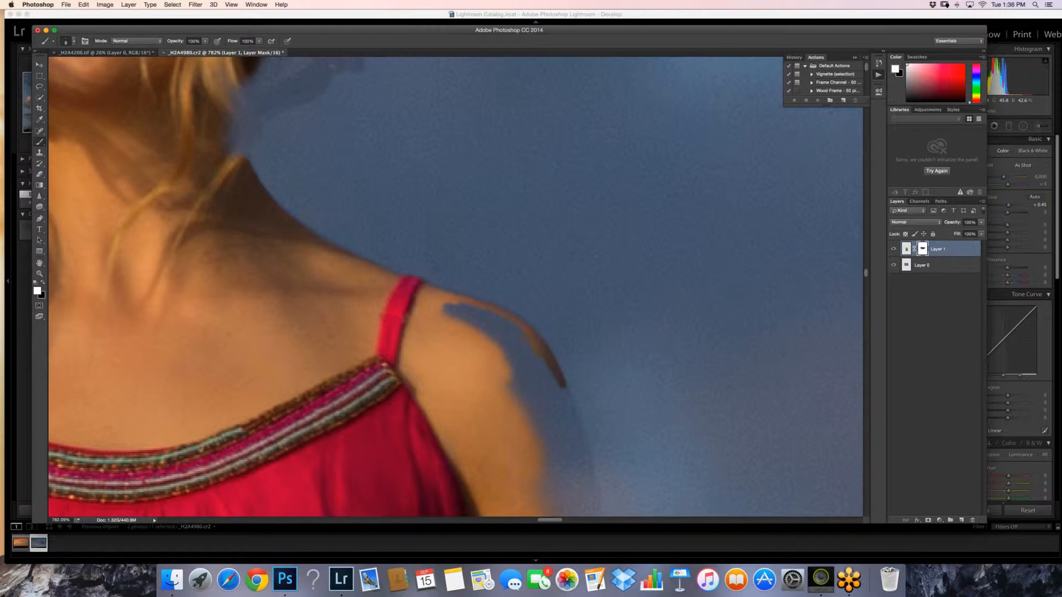
mouse_move(504, 319)
left_mouse_down()
mouse_move(445, 301)
mouse_move(511, 339)
mouse_move(514, 390)
mouse_move(533, 427)
mouse_move(560, 412)
mouse_move(576, 427)
mouse_move(597, 514)
left_mouse_up()
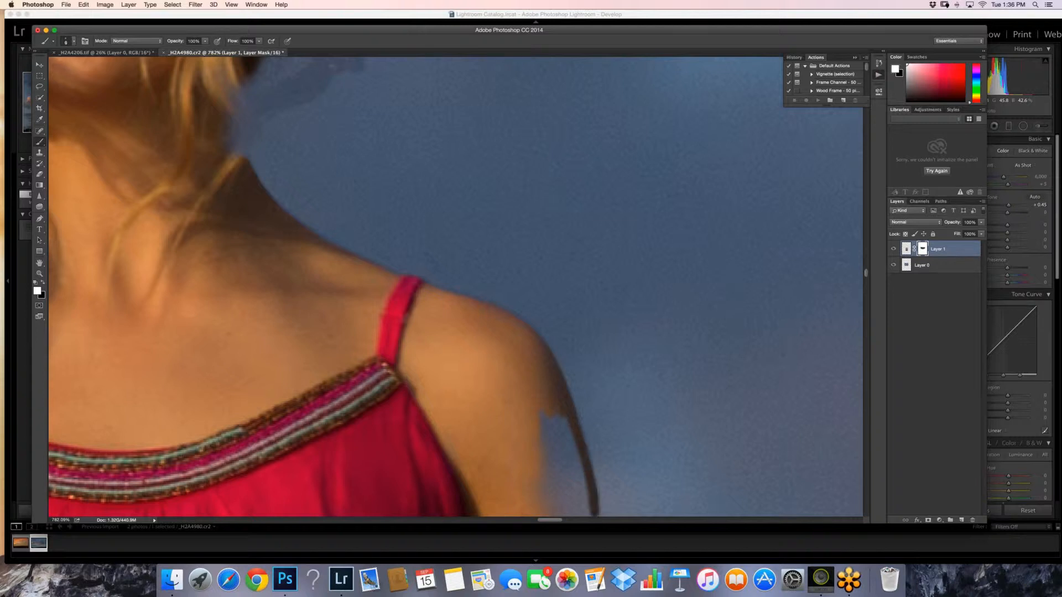
key("]")
mouse_move(561, 419)
left_mouse_down()
mouse_move(587, 501)
mouse_move(572, 507)
mouse_move(559, 443)
left_mouse_up()
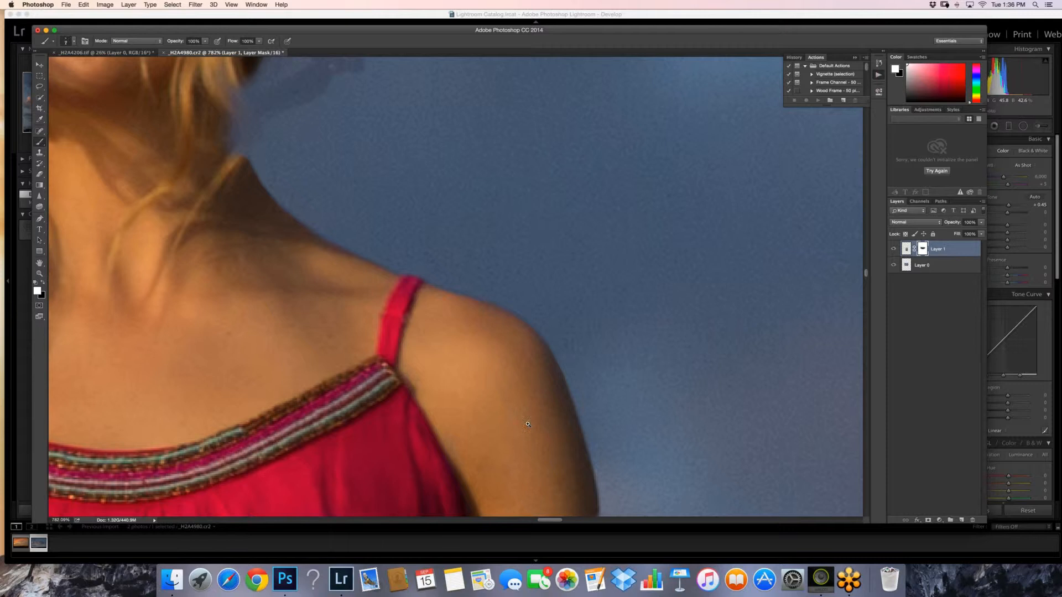
- Trace the outer edge of the woman's left upper arm further down on the mask with a small white brush
key("z")
left_click_drag(619, 429, 573, 432)
left_click(40, 142)
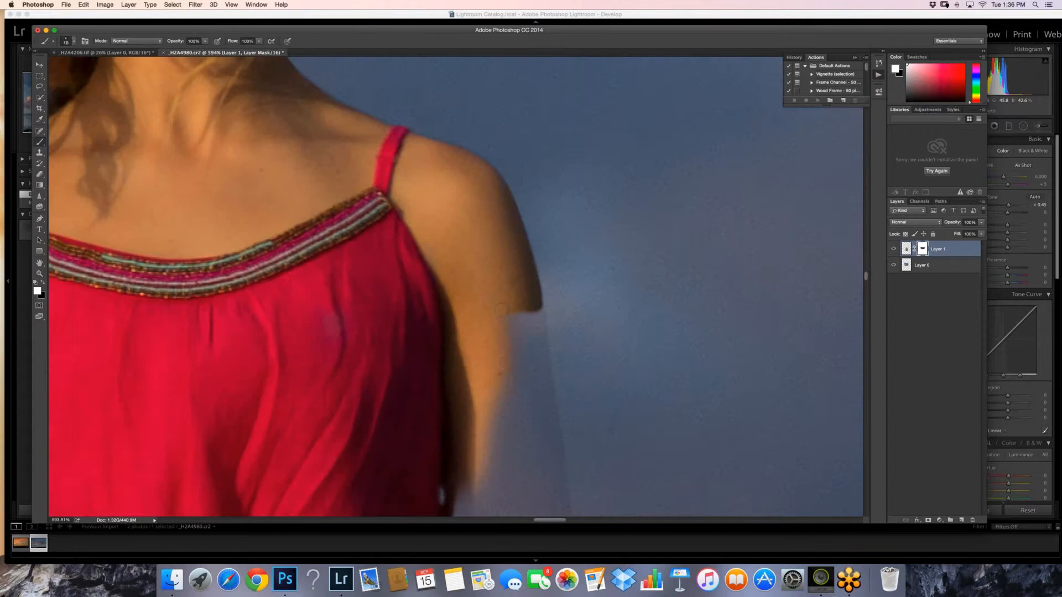
key("bracketleft")
key("bracketleft")
mouse_move(512, 360)
left_mouse_down()
mouse_move(545, 359)
mouse_move(552, 416)
left_mouse_up()
key("bracketleft")
key("bracketright")
mouse_move(546, 404)
left_mouse_down()
mouse_move(535, 365)
mouse_move(563, 475)
left_mouse_up()
left_click_drag(552, 429, 556, 453)
- Fill in the inside of the left upper arm on the mask using a gradually larger white brush
key("bracketright")
key("bracketright")
key("bracketright")
left_click_drag(528, 369, 559, 474)
key("bracketright")
key("bracketright")
key("bracketright")
left_click_drag(504, 389, 522, 456)
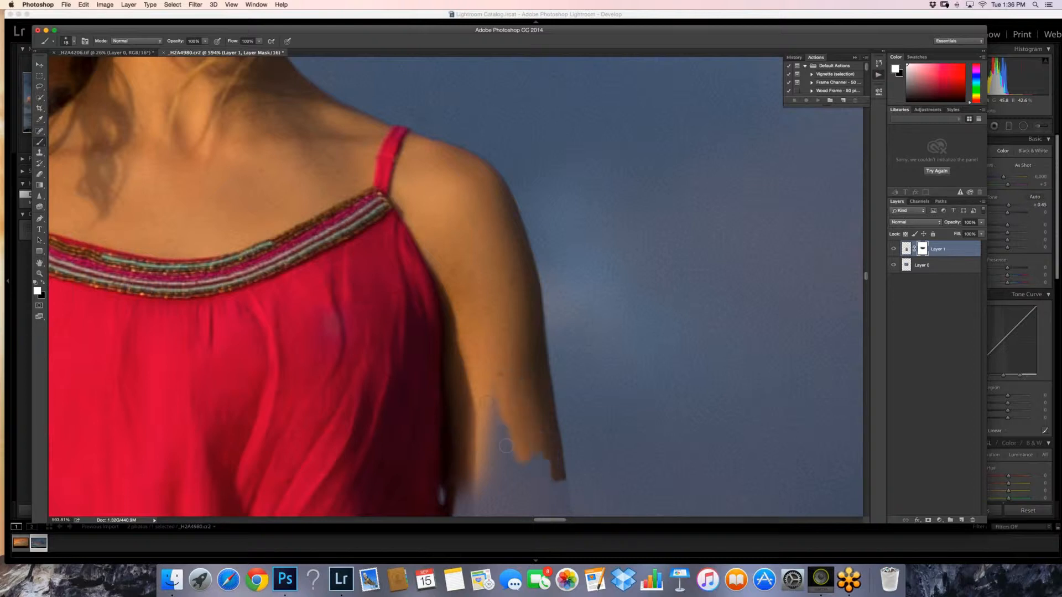
mouse_move(486, 403)
left_mouse_down()
mouse_move(464, 497)
mouse_move(484, 500)
mouse_move(501, 479)
mouse_move(553, 485)
left_mouse_up()
- Extend the left arm's outer edge downward with a 9 px brush, and fill the remaining gap with a larger one
key("bracketleft")
key("bracketleft")
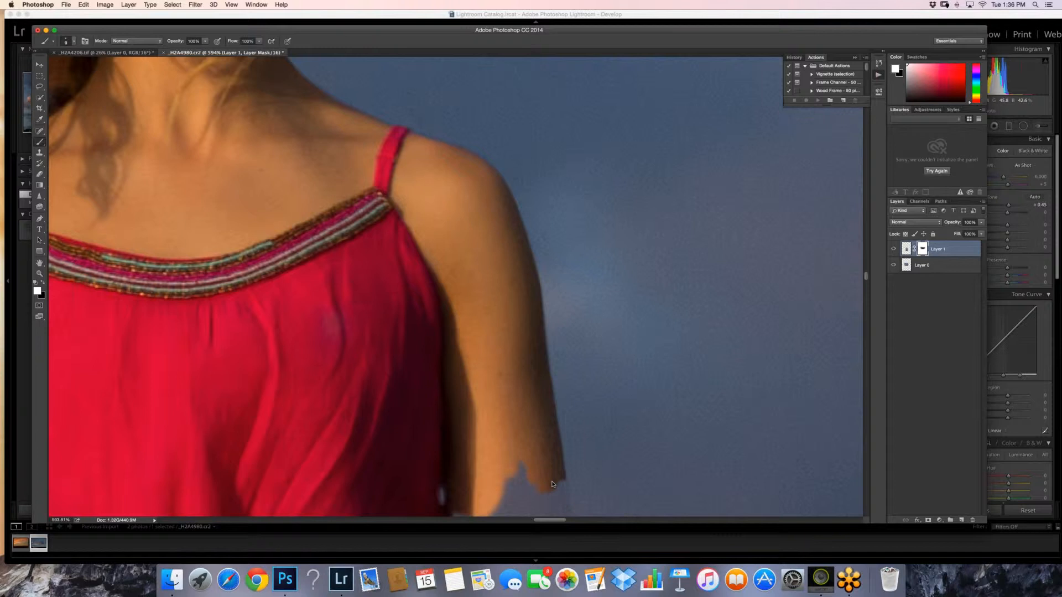
left_click(75, 43)
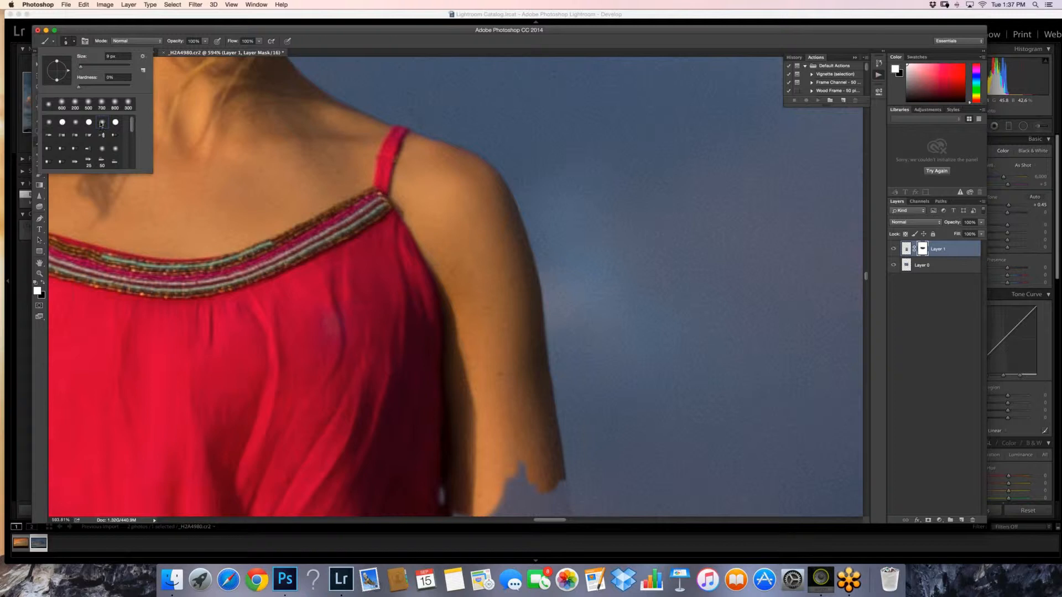
key("Escape")
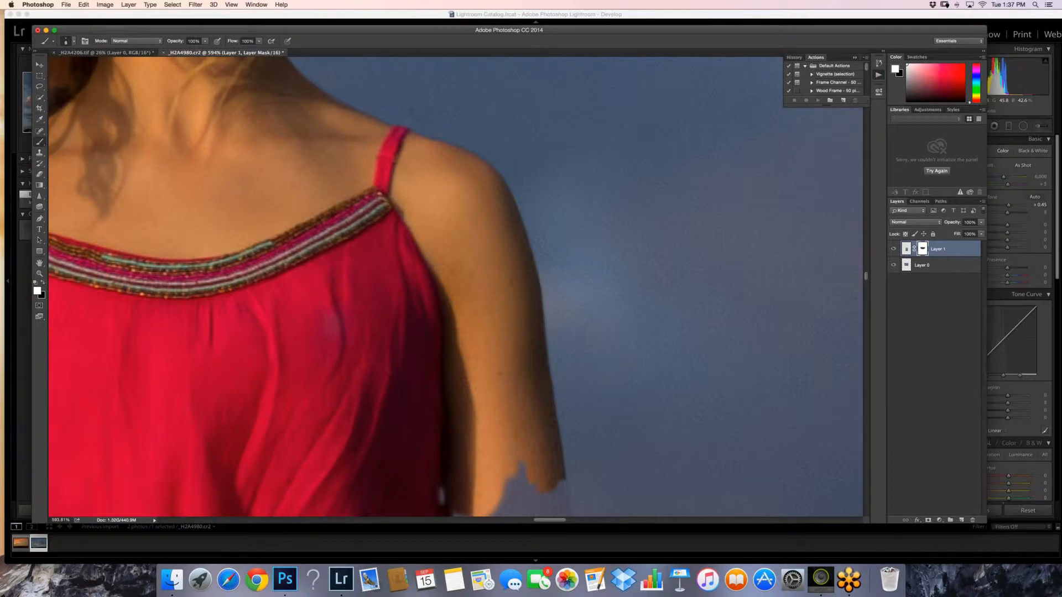
mouse_move(556, 481)
left_mouse_down()
mouse_move(569, 509)
mouse_move(554, 511)
left_mouse_up()
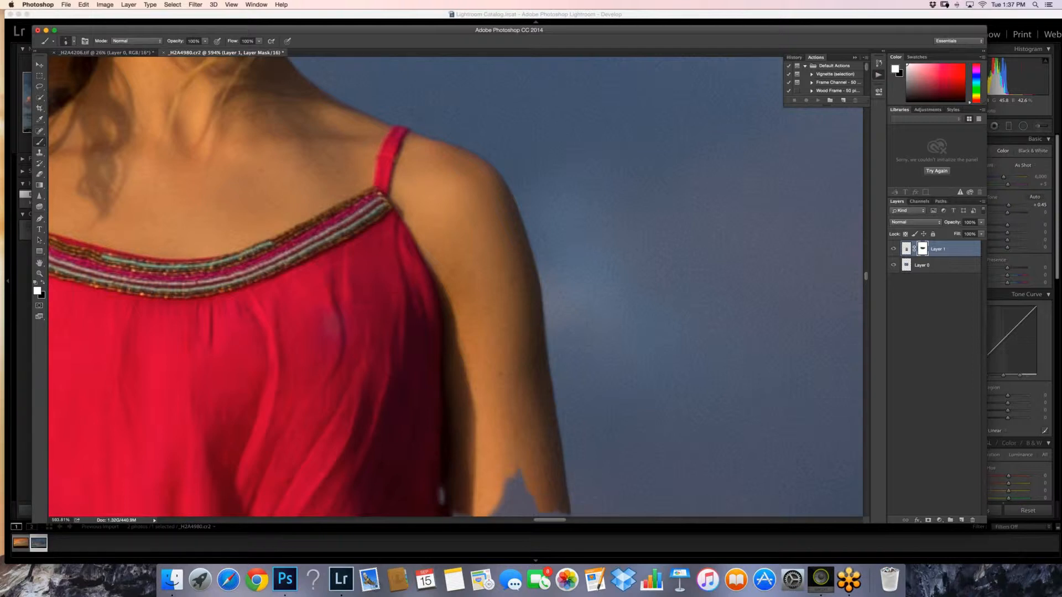
key("bracketright")
key("bracketright")
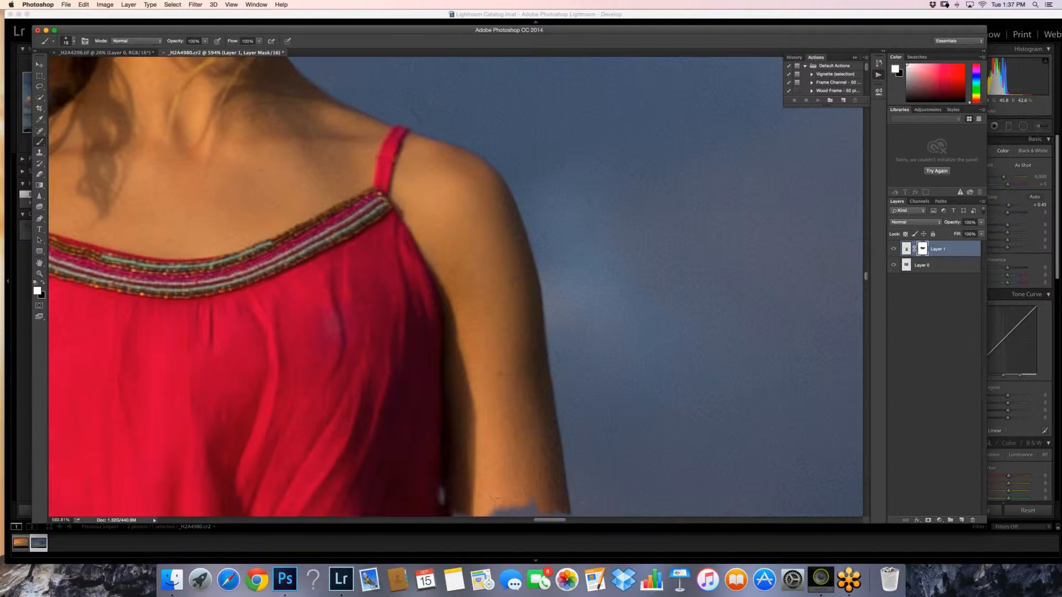
- Restore the dress skirt, the waist's sides and the upper legs by painting white on the mask with a larger brush
key("z")
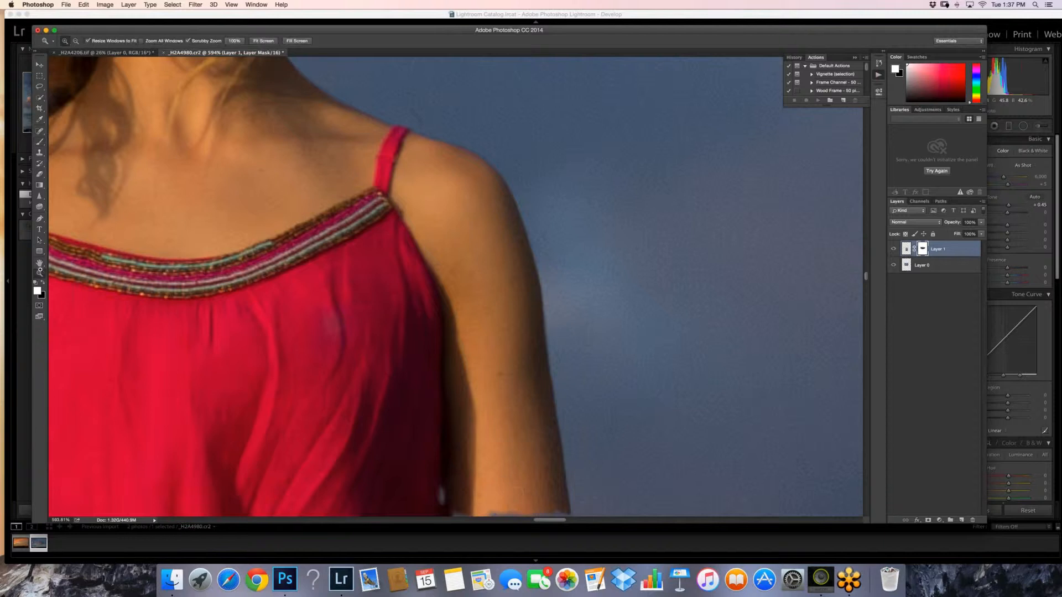
mouse_move(616, 476)
left_mouse_down()
mouse_move(569, 422)
mouse_move(523, 465)
mouse_move(565, 465)
left_mouse_up()
key("b")
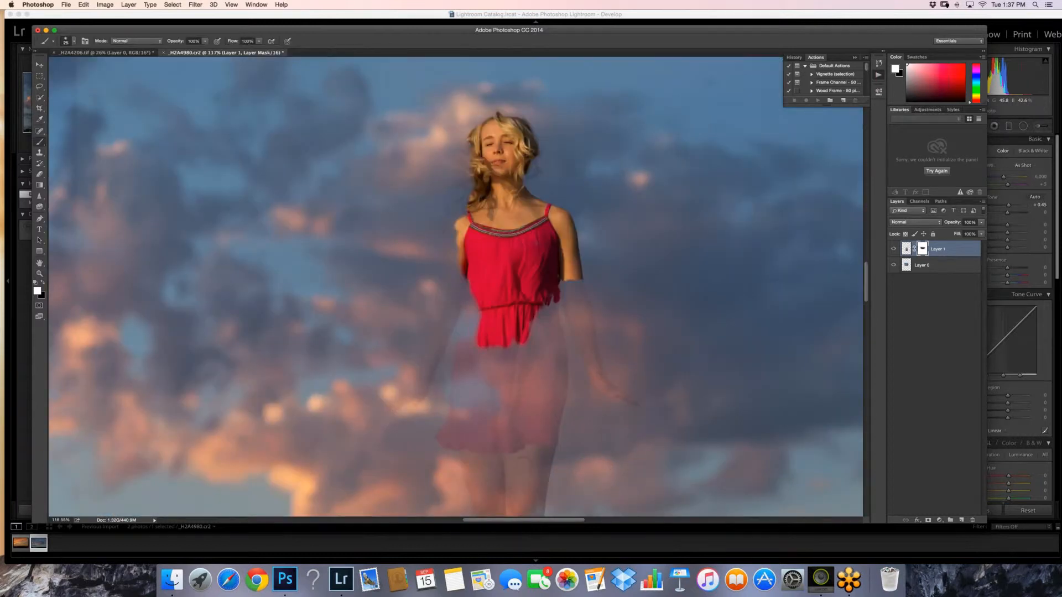
mouse_move(486, 410)
left_mouse_down()
mouse_move(481, 370)
mouse_move(523, 368)
mouse_move(528, 395)
mouse_move(483, 467)
mouse_move(490, 451)
mouse_move(531, 481)
mouse_move(549, 317)
left_mouse_up()
right_click(531, 457)
left_click(544, 427)
key("bracketleft")
key("bracketleft")
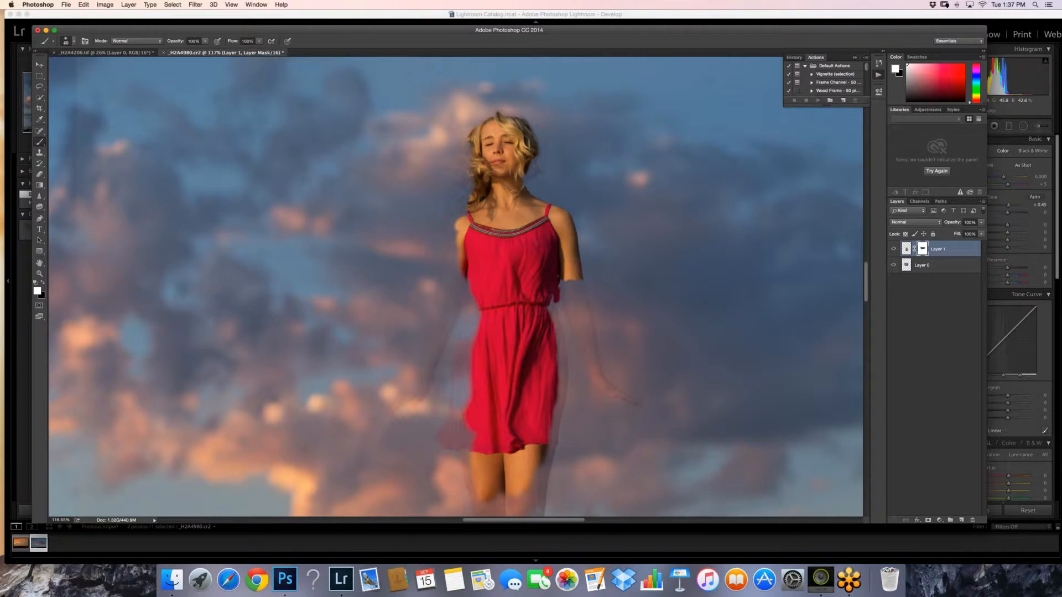
left_click_drag(550, 379, 531, 487)
left_click_drag(465, 279, 469, 406)
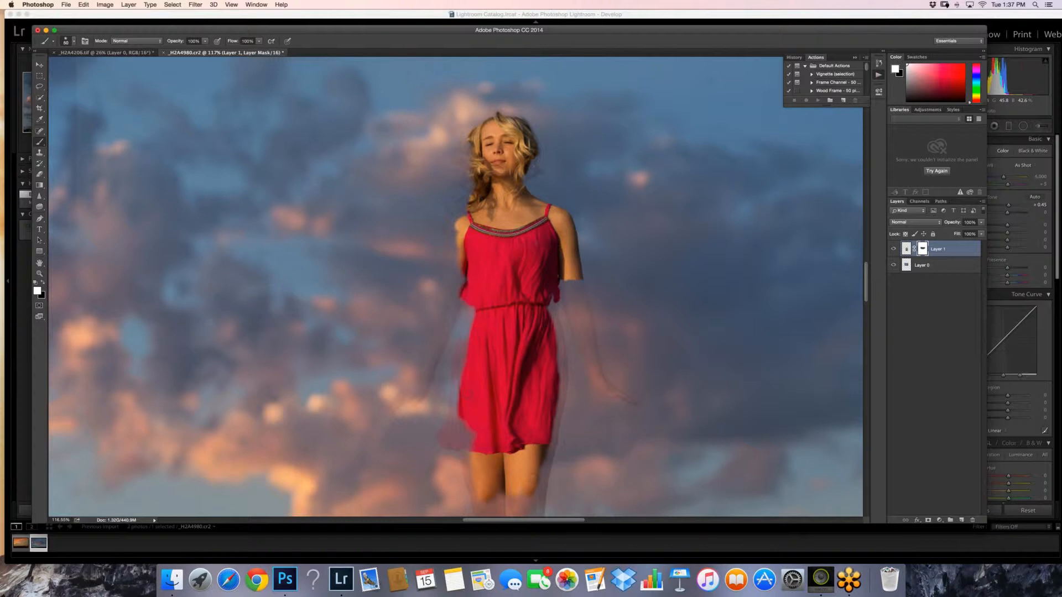
- Zoom in on the dress waist beside the left arm and reduce the mask brush to a fine size
left_click(40, 274)
left_click_drag(599, 288, 663, 287)
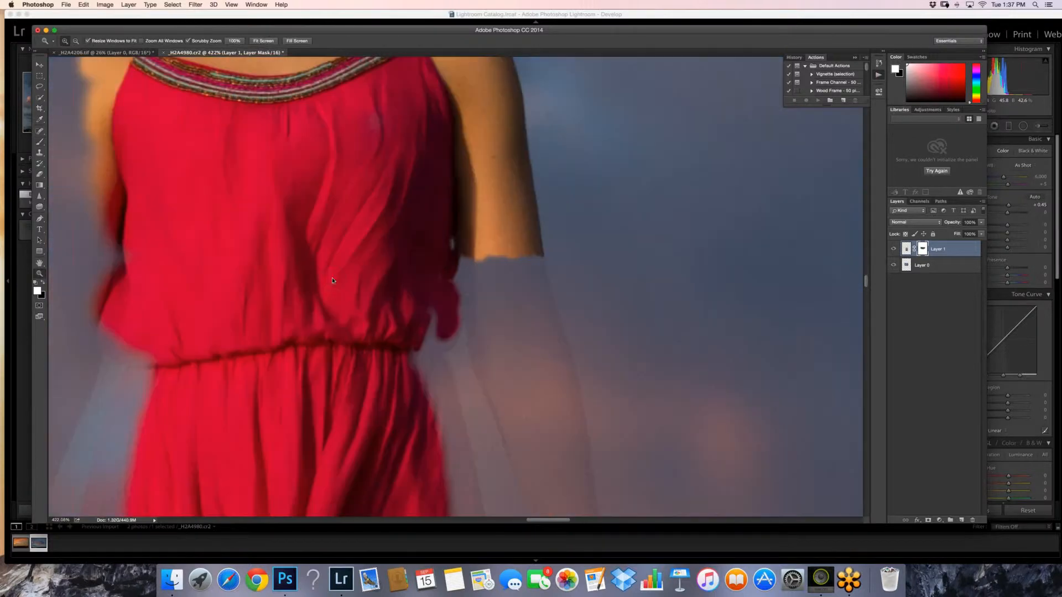
key("b")
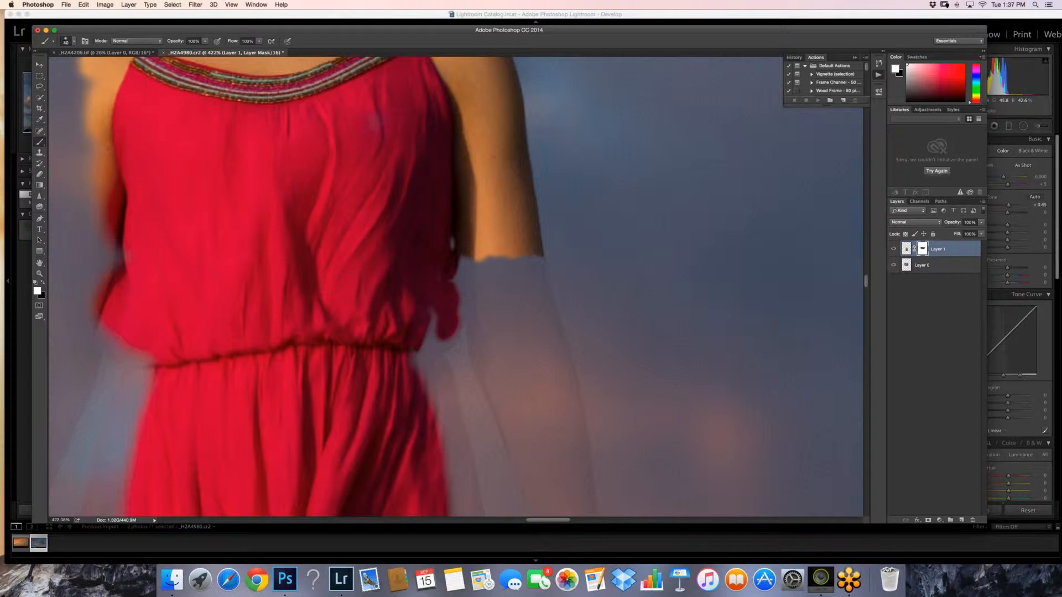
key("bracketleft")
key("bracketleft")
key("bracketleft")
key("bracketleft")
key("bracketleft")
key("bracketleft")
left_click_drag(462, 319, 431, 361)
key("super+z")
left_click_drag(444, 353, 450, 348)
key("super+z")
left_click_drag(439, 355, 461, 333)
left_click(84, 4)
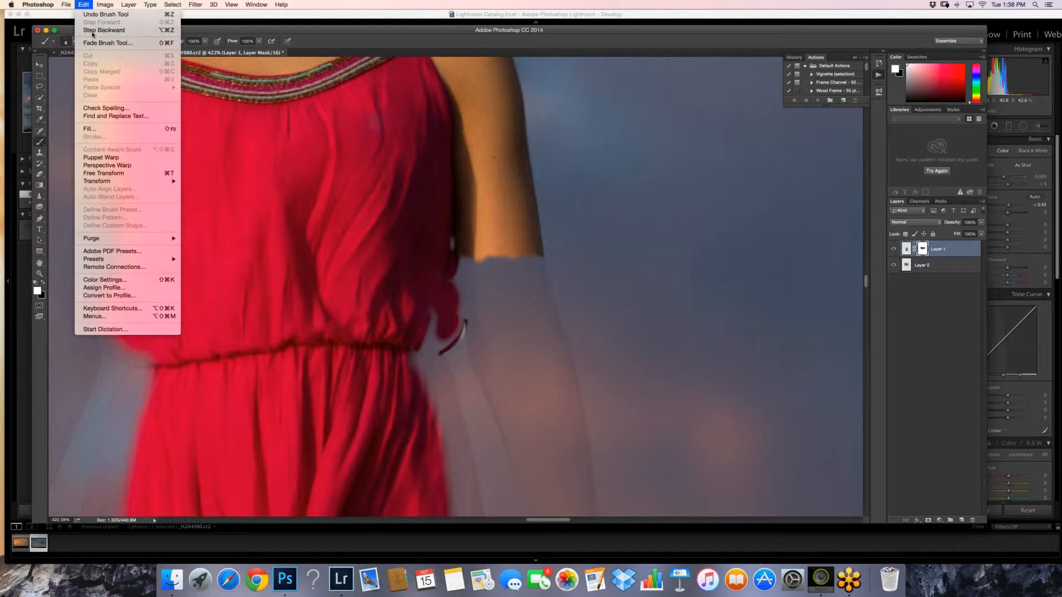
left_click(104, 29)
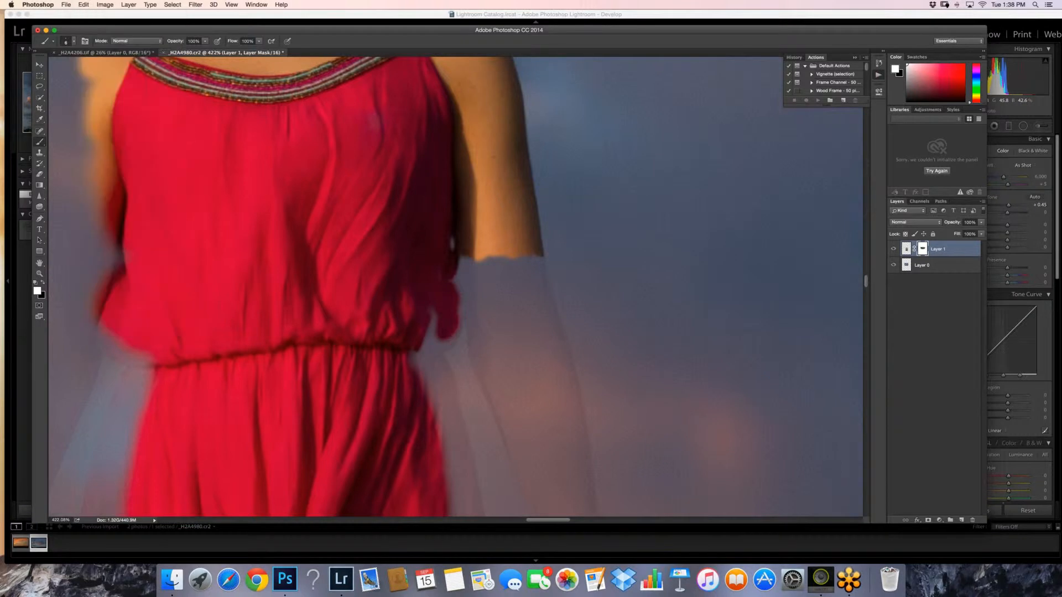
- Paint the left arm's inner edge beside the waist on the mask, and fill the elbow area with a larger white brush
mouse_move(462, 322)
left_mouse_down()
mouse_move(455, 345)
mouse_move(433, 355)
mouse_move(473, 350)
mouse_move(501, 426)
left_mouse_up()
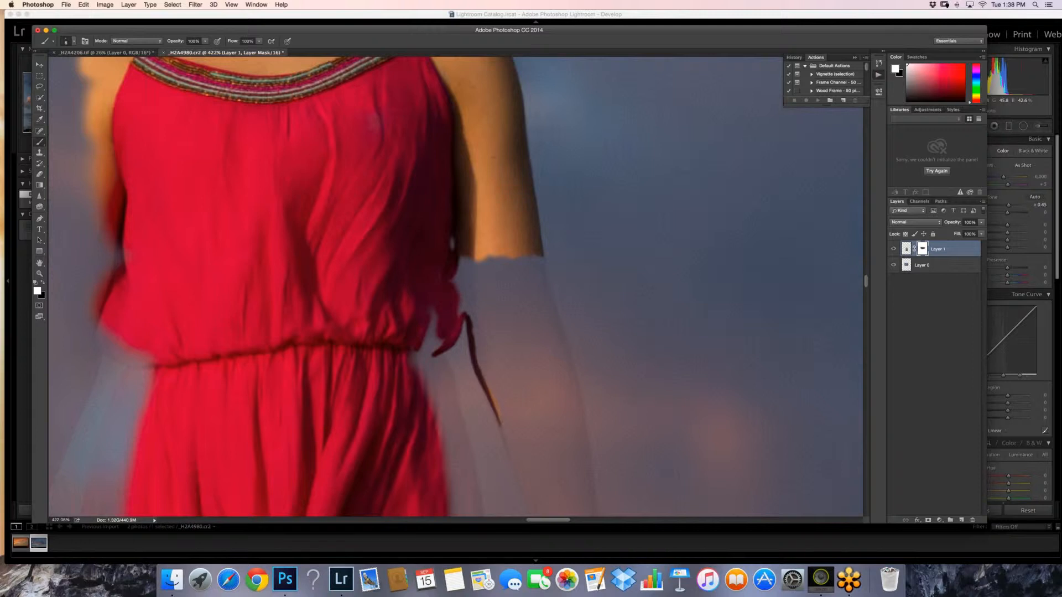
mouse_move(489, 257)
left_mouse_down()
mouse_move(489, 275)
mouse_move(456, 311)
mouse_move(474, 315)
mouse_move(506, 423)
left_mouse_up()
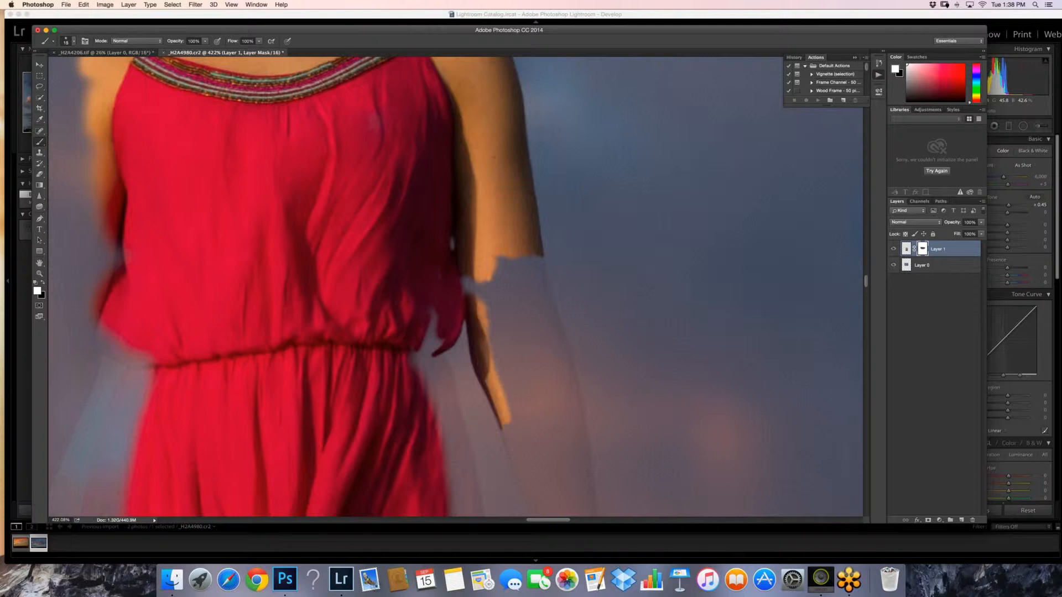
mouse_move(478, 318)
left_mouse_down()
mouse_move(483, 283)
mouse_move(524, 450)
mouse_move(507, 429)
left_mouse_up()
key("bracketright")
key("bracketright")
key("bracketright")
- Extend the left forearm's inner edge downward with a fine brush, and fill its inside with a larger one
key("bracketleft")
key("bracketleft")
key("bracketleft")
key("bracketleft")
key("bracketleft")
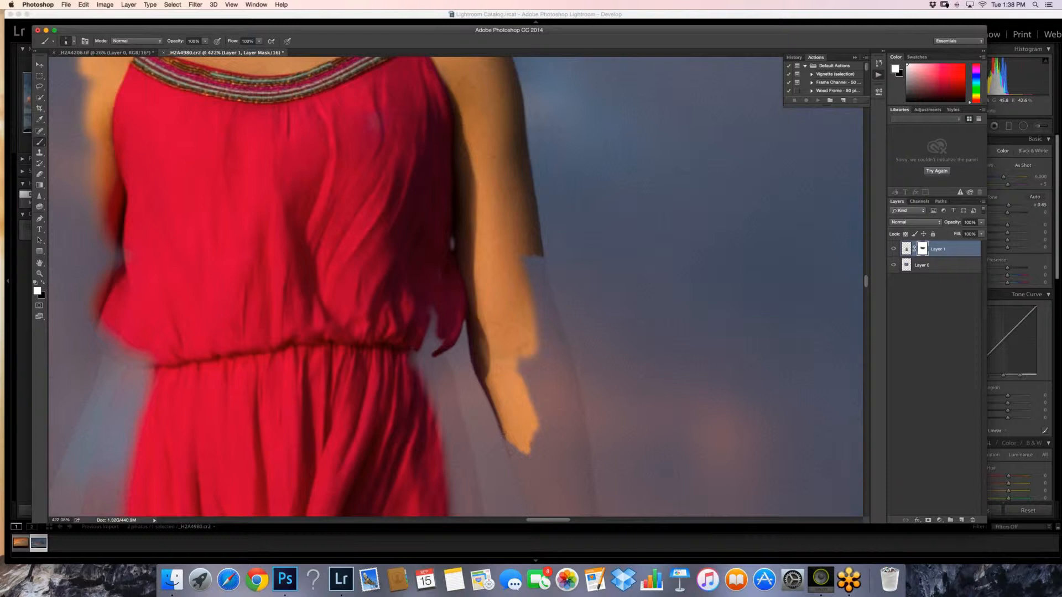
mouse_move(511, 447)
left_mouse_down()
mouse_move(524, 482)
mouse_move(525, 467)
mouse_move(552, 475)
mouse_move(560, 449)
left_mouse_up()
key("bracketright")
key("bracketright")
key("bracketright")
key("bracketright")
key("bracketright")
- Trace the left arm's outer edge past the elbow with a fine brush, and fill the gap beside it
key("bracketleft")
key("bracketleft")
key("bracketleft")
key("bracketleft")
key("bracketleft")
key("bracketleft")
mouse_move(538, 268)
left_mouse_down()
mouse_move(538, 259)
mouse_move(572, 374)
left_mouse_up()
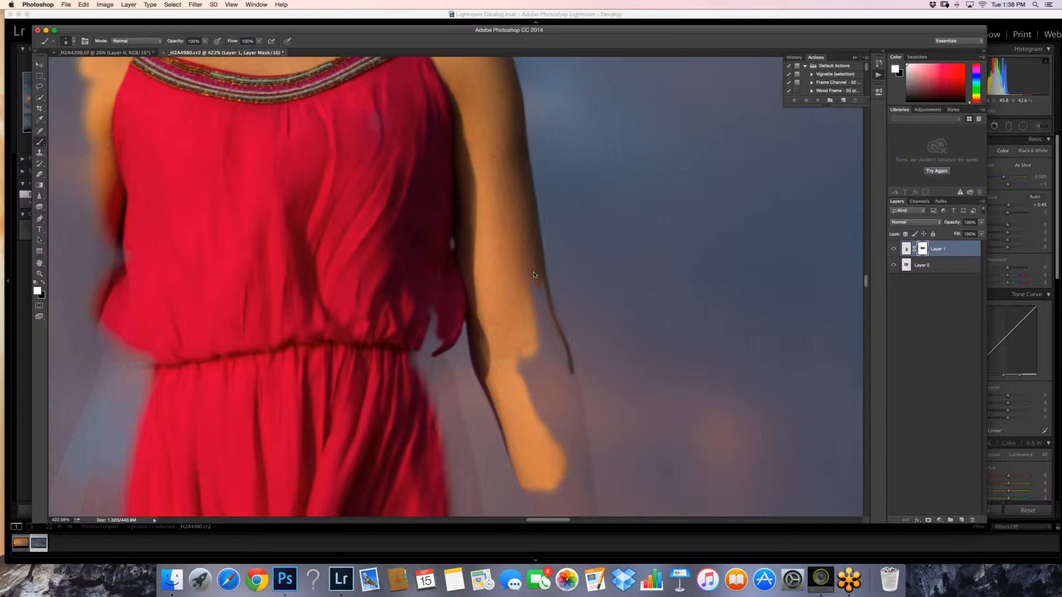
key("bracketright")
mouse_move(535, 277)
left_mouse_down()
mouse_move(566, 363)
mouse_move(544, 333)
mouse_move(527, 391)
mouse_move(548, 435)
mouse_move(552, 378)
mouse_move(556, 394)
mouse_move(575, 387)
mouse_move(581, 415)
left_mouse_up()
key("bracketright")
key("bracketright")
- Continue the left forearm's outer edge toward the wrist with a fine brush, and fill the remaining forearm gap with a larger one
key("bracketleft")
key("bracketleft")
key("bracketleft")
key("bracketleft")
key("bracketleft")
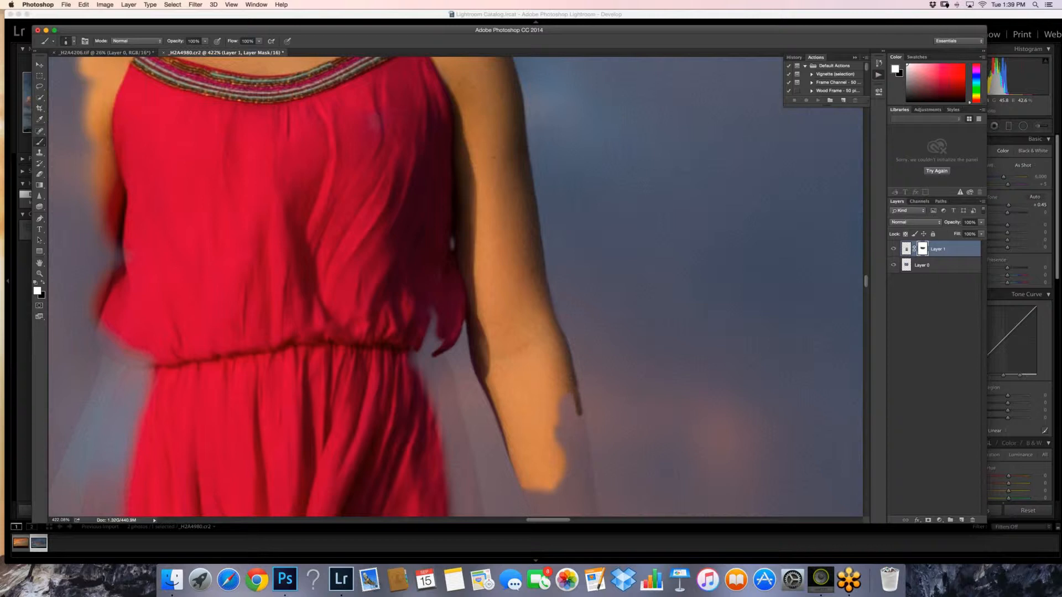
key("bracketleft")
key("bracketleft")
left_click_drag(580, 412, 591, 474)
key("bracketright")
key("bracketright")
key("bracketright")
mouse_move(570, 396)
left_mouse_down()
mouse_move(559, 445)
mouse_move(584, 471)
mouse_move(566, 480)
left_mouse_up()
key("bracketright")
key("bracketright")
- Trace the skirt's edge below the waist beside the left arm, and fill in the missing waist and upper skirt on the mask
key("bracketleft")
key("bracketleft")
key("bracketleft")
key("bracketleft")
key("bracketleft")
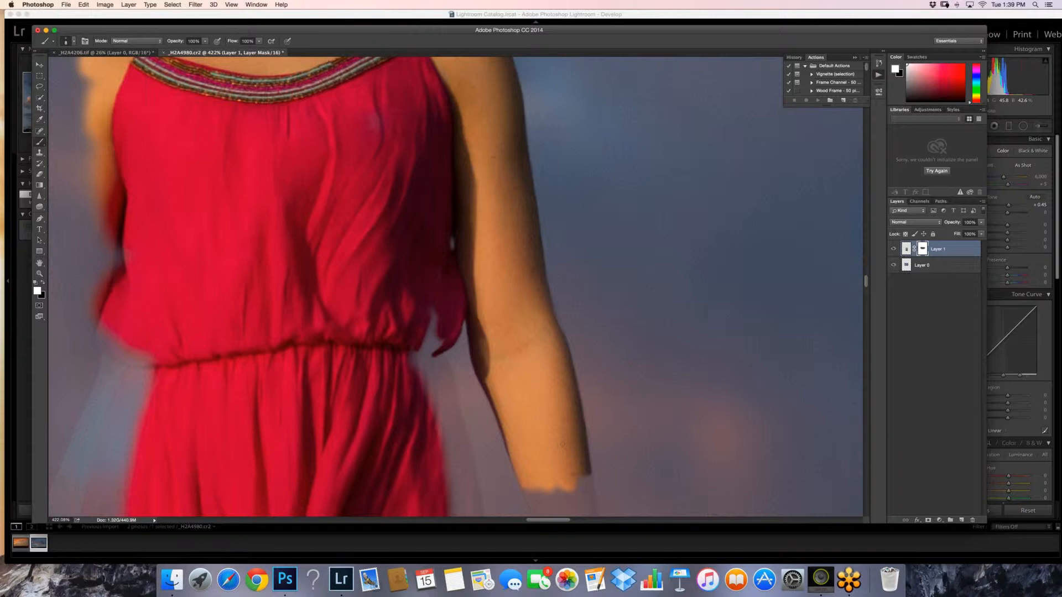
mouse_move(435, 356)
left_mouse_down()
mouse_move(455, 392)
mouse_move(483, 516)
left_mouse_up()
key("bracketright")
key("bracketright")
key("bracketright")
key("bracketright")
left_click(432, 312)
mouse_move(432, 311)
left_mouse_down()
mouse_move(416, 346)
mouse_move(437, 347)
mouse_move(422, 363)
mouse_move(446, 397)
mouse_move(471, 506)
mouse_move(456, 513)
mouse_move(469, 513)
mouse_move(456, 492)
left_mouse_up()
key("bracketleft")
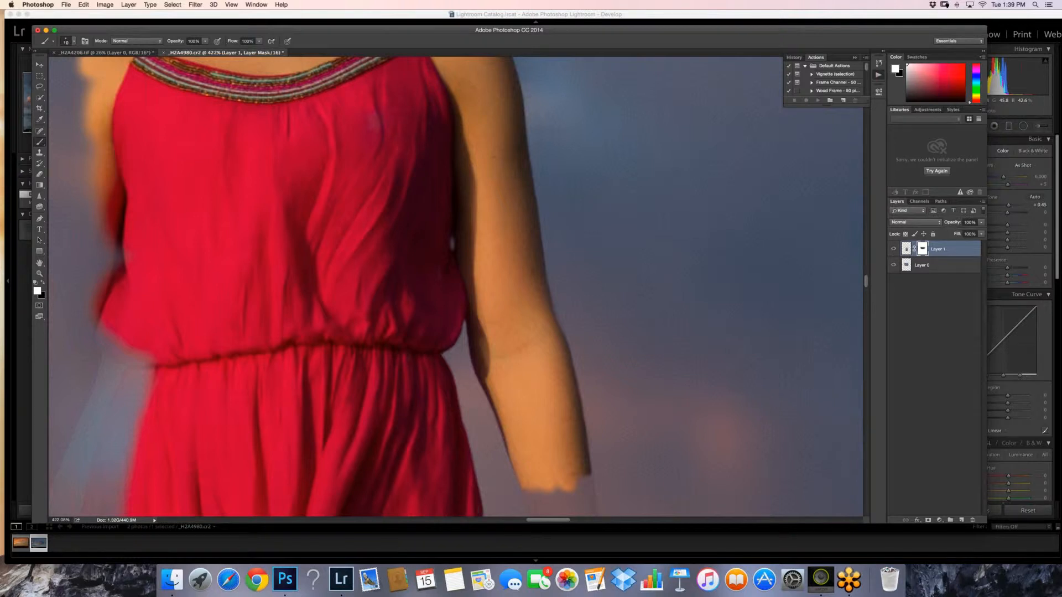
- Paint the hair's outer edge on the woman's left side back in, and undo the last stroke below it
left_click_drag(545, 446, 544, 446)
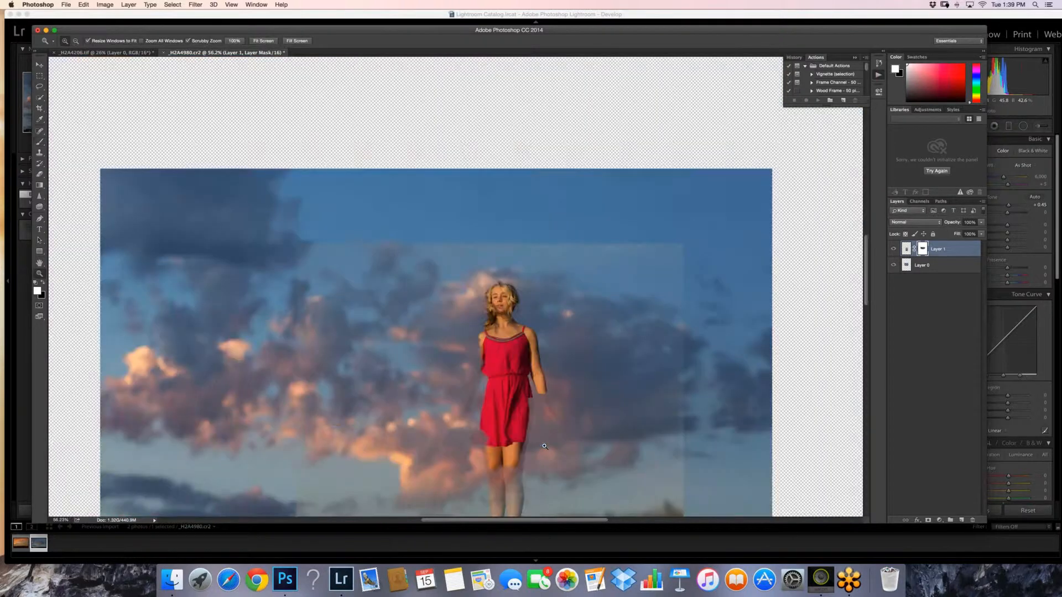
left_click_drag(612, 446, 553, 413)
key("b")
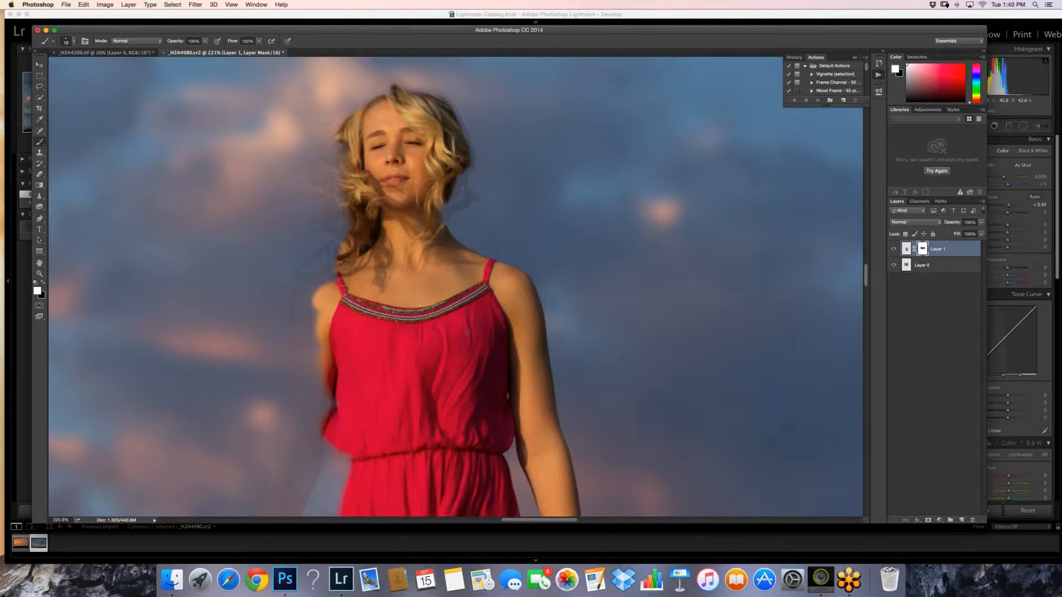
mouse_move(455, 112)
left_mouse_down()
mouse_move(465, 140)
mouse_move(460, 198)
left_mouse_up()
mouse_move(463, 189)
left_mouse_down()
mouse_move(471, 198)
mouse_move(446, 217)
left_mouse_up()
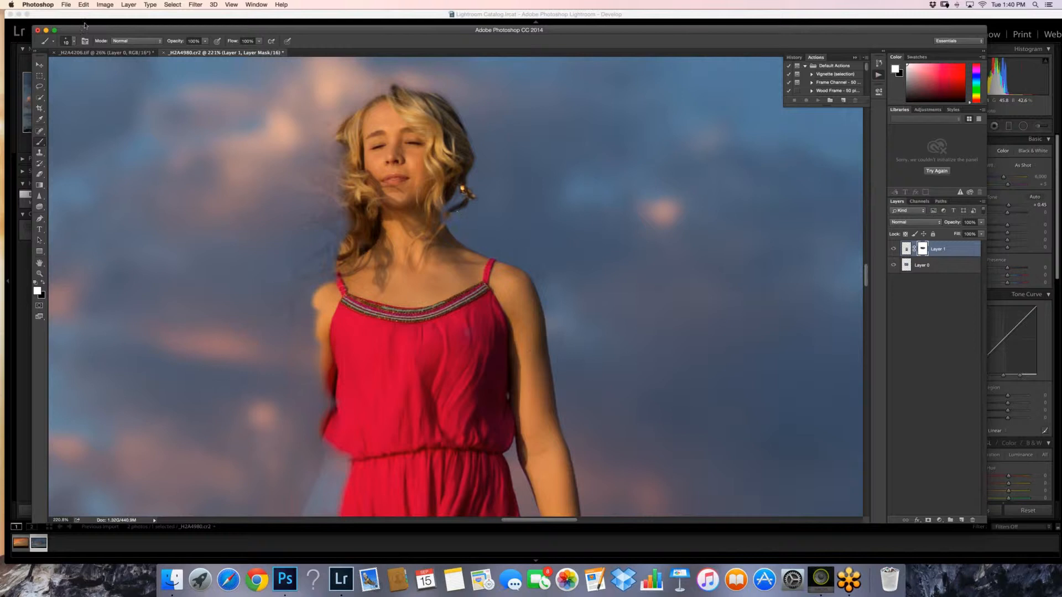
key("super+z")
key("bracketleft")
- Restore more of the skirt's side below the left forearm by painting white on the mask
key("z")
key("super+0")
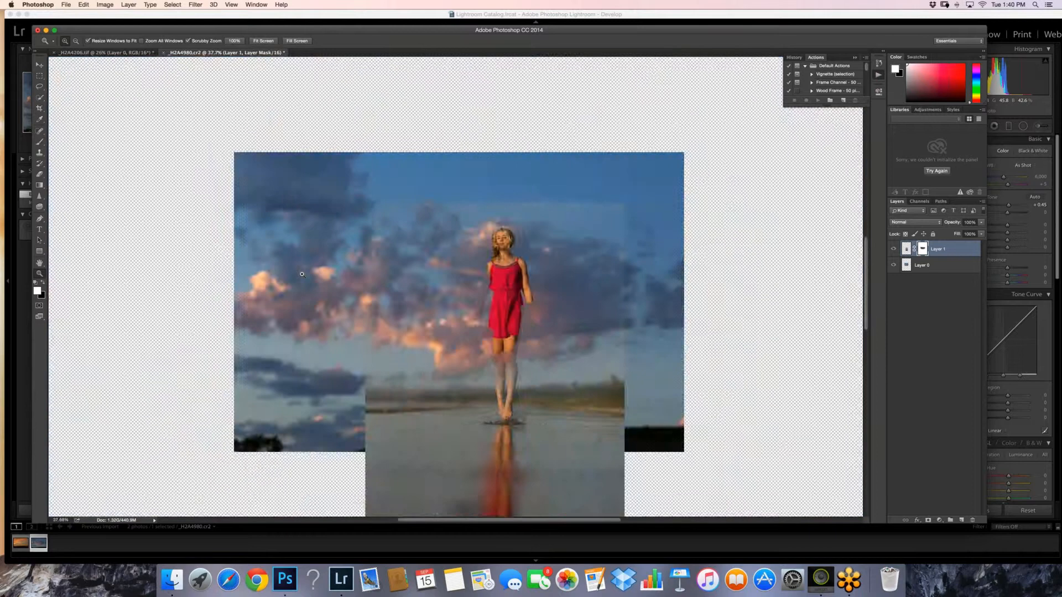
left_click_drag(512, 338, 630, 326)
key("b")
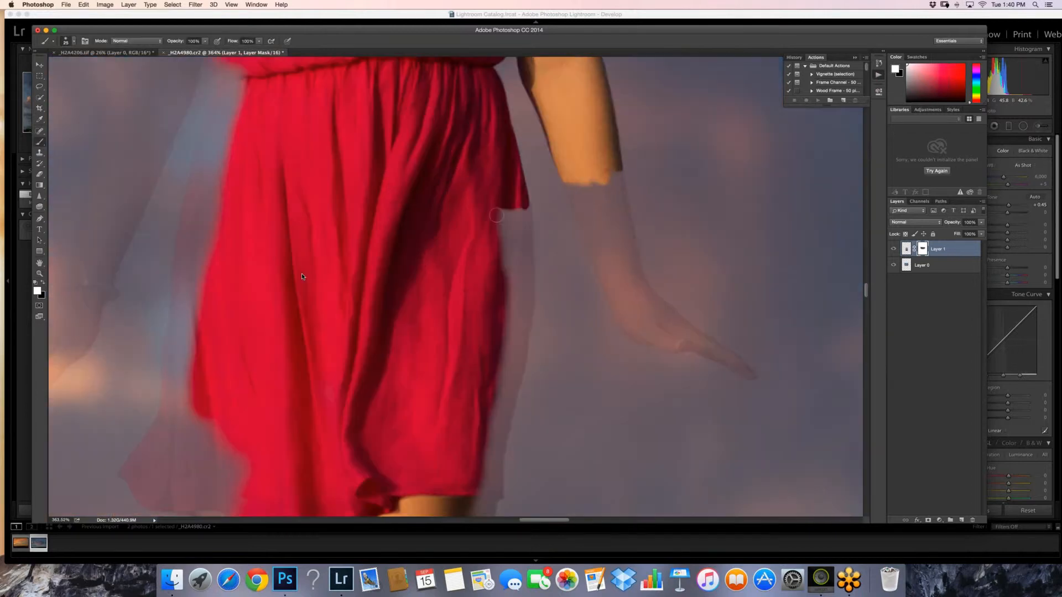
mouse_move(496, 215)
left_mouse_down()
mouse_move(508, 266)
mouse_move(501, 390)
left_mouse_up()
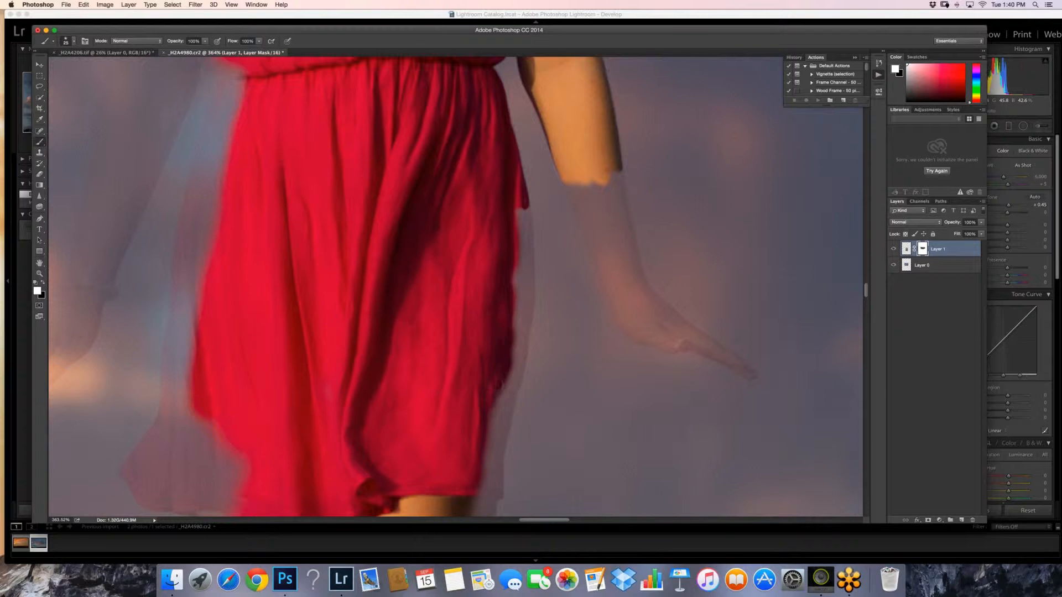
- Refine the skirt's outer edge around the left hip with a fine brush, and fill the strip inside it with a larger one
key("bracketleft")
key("bracketleft")
key("bracketleft")
key("bracketleft")
key("bracketleft")
mouse_move(528, 217)
left_mouse_down()
mouse_move(528, 343)
mouse_move(506, 379)
mouse_move(524, 269)
mouse_move(516, 302)
left_mouse_up()
key("bracketright")
key("bracketright")
key("bracketright")
key("bracketright")
key("bracketright")
key("bracketleft")
mouse_move(524, 260)
left_mouse_down()
mouse_move(521, 231)
mouse_move(525, 247)
left_mouse_up()
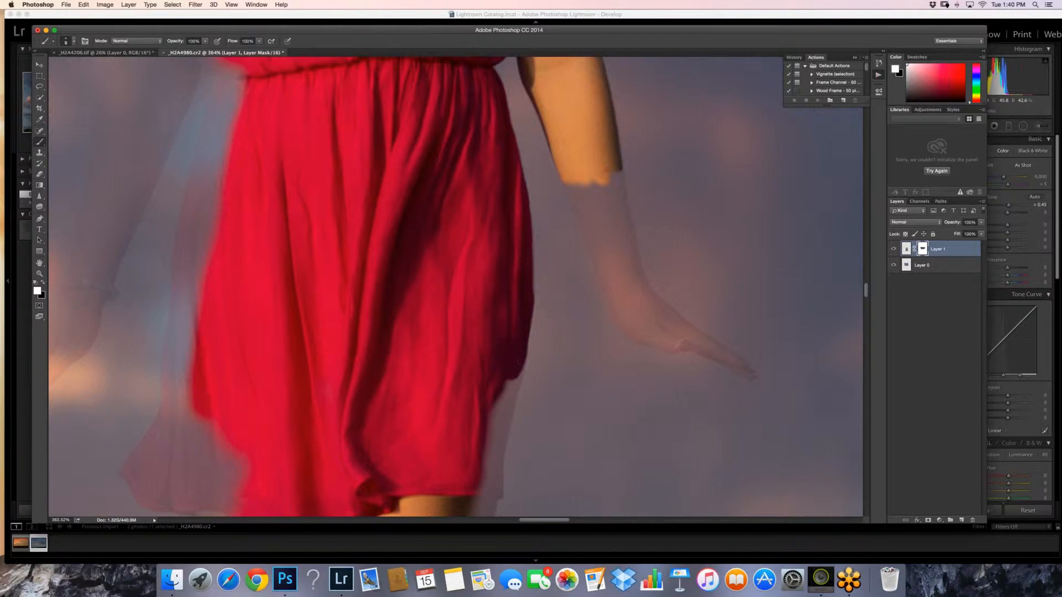
- Trace the lower skirt's edge down to the hem on the woman's left side, and fill the area inside it
left_click_drag(520, 362, 504, 437)
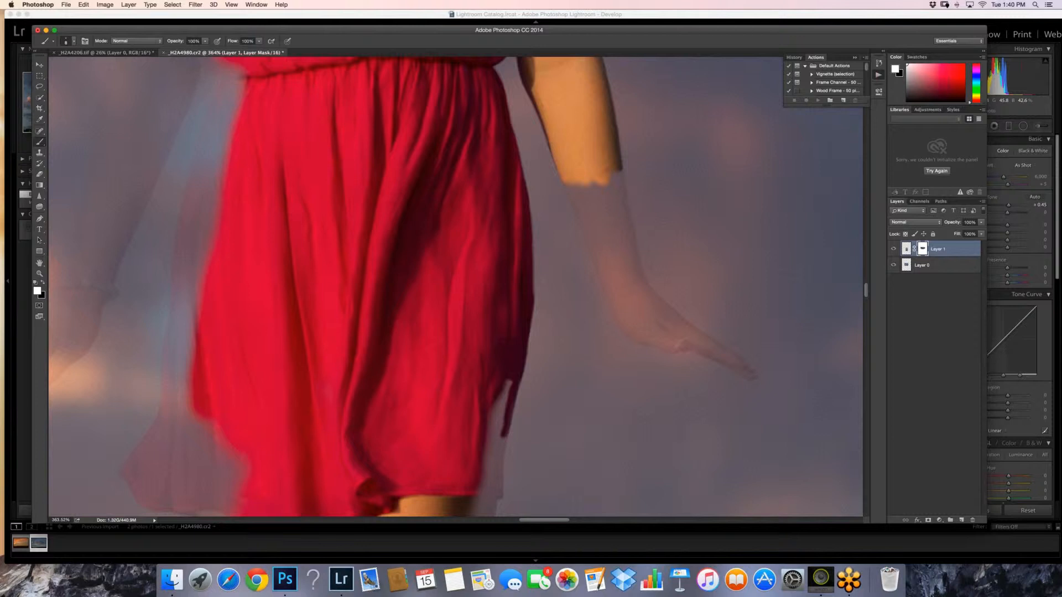
left_click_drag(506, 436, 494, 500)
key("bracketright")
key("bracketright")
key("bracketright")
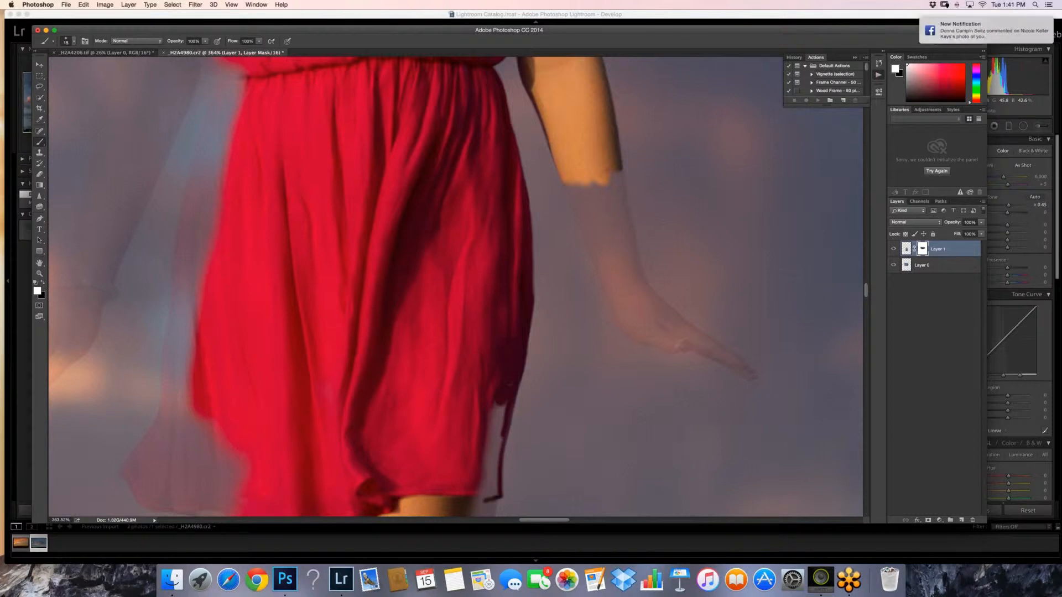
left_click_drag(510, 384, 482, 498)
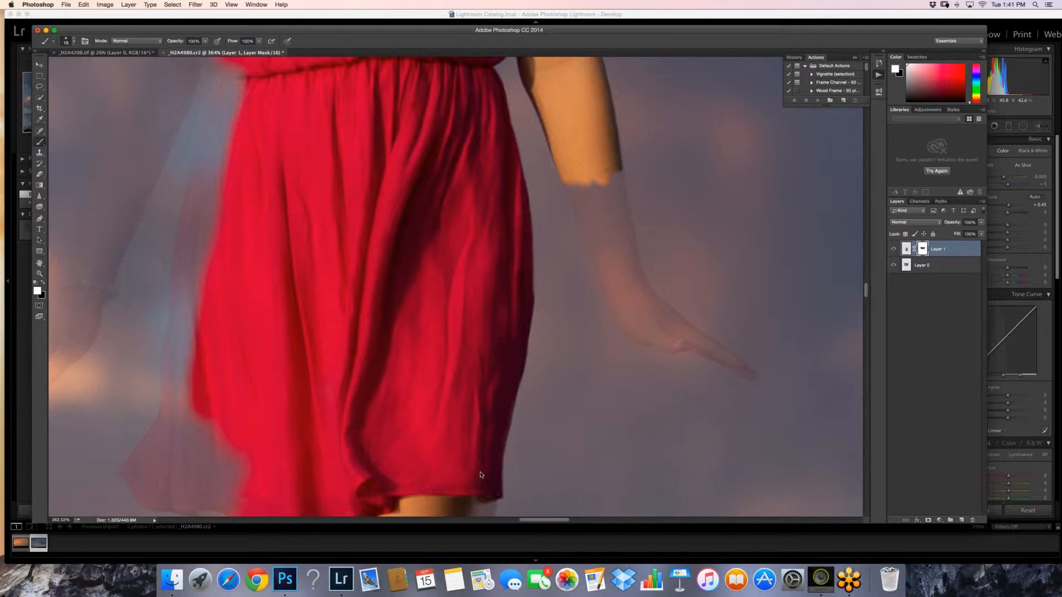
- Restore the shaded outer side of the left thigh below the hem by painting white on the mask
left_click(40, 273)
left_click_drag(496, 411, 40, 271)
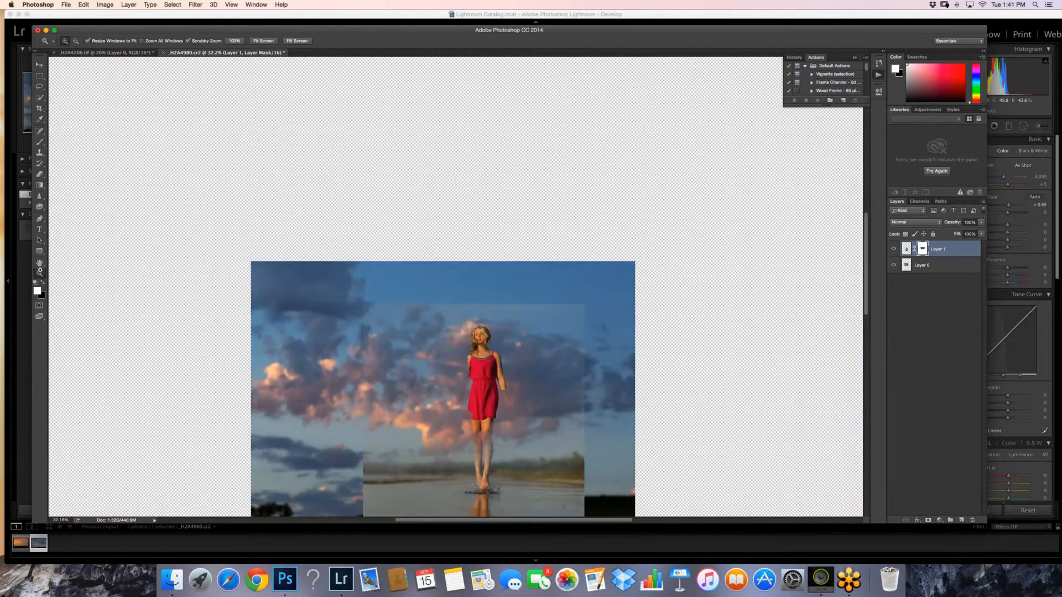
left_click_drag(491, 435, 589, 420)
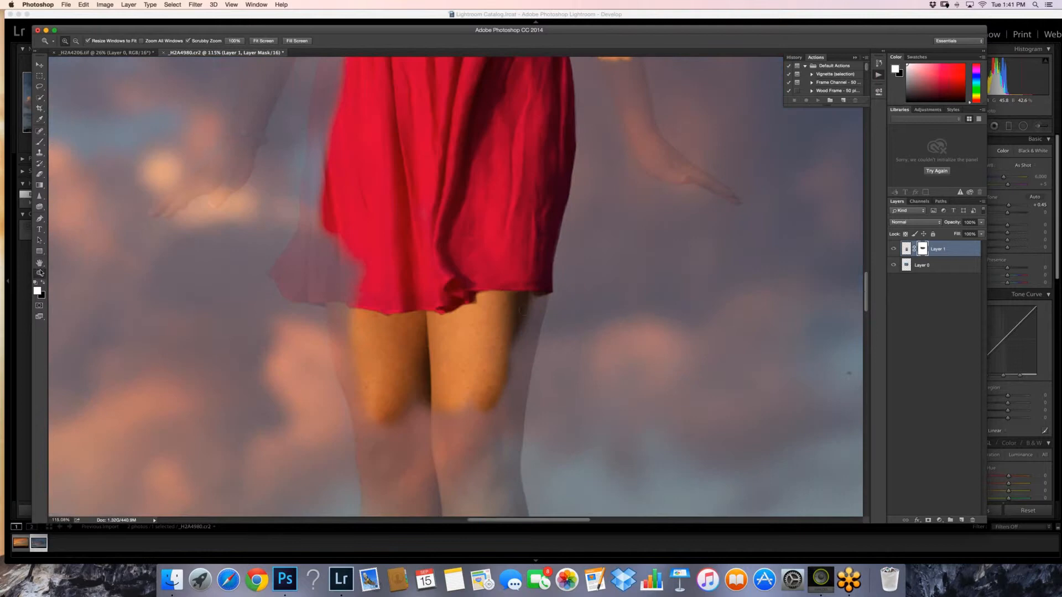
key("b")
mouse_move(523, 311)
left_mouse_down()
mouse_move(530, 299)
mouse_move(545, 327)
mouse_move(532, 352)
mouse_move(519, 352)
mouse_move(500, 403)
left_mouse_up()
- Trace the left thigh's outer edge down to the knee with a smaller brush, and fill the gap inside it
key("bracketleft")
key("bracketleft")
key("bracketleft")
key("bracketright")
key("bracketright")
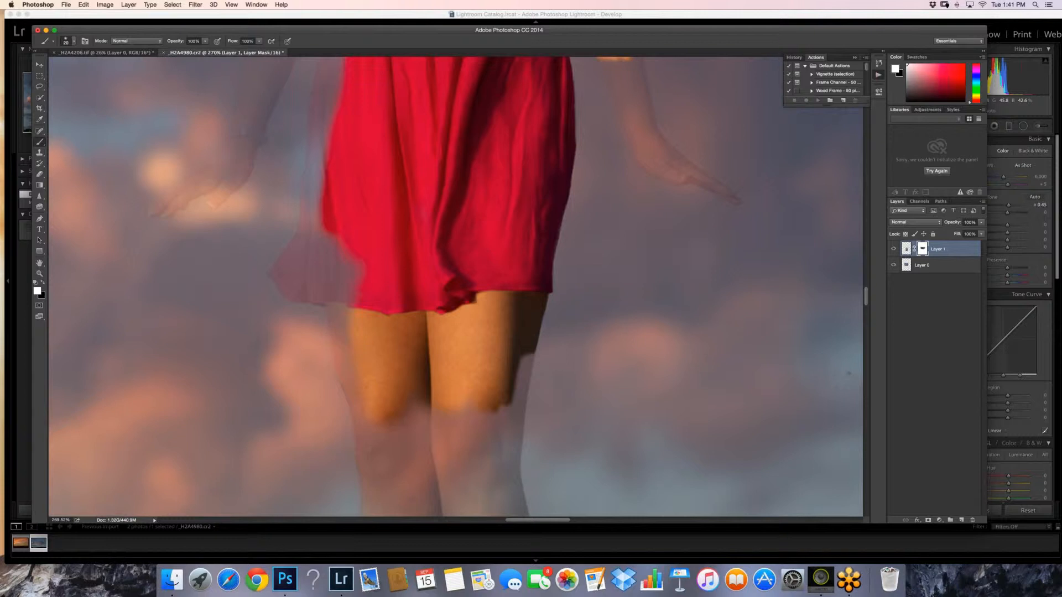
left_click_drag(523, 358, 521, 422)
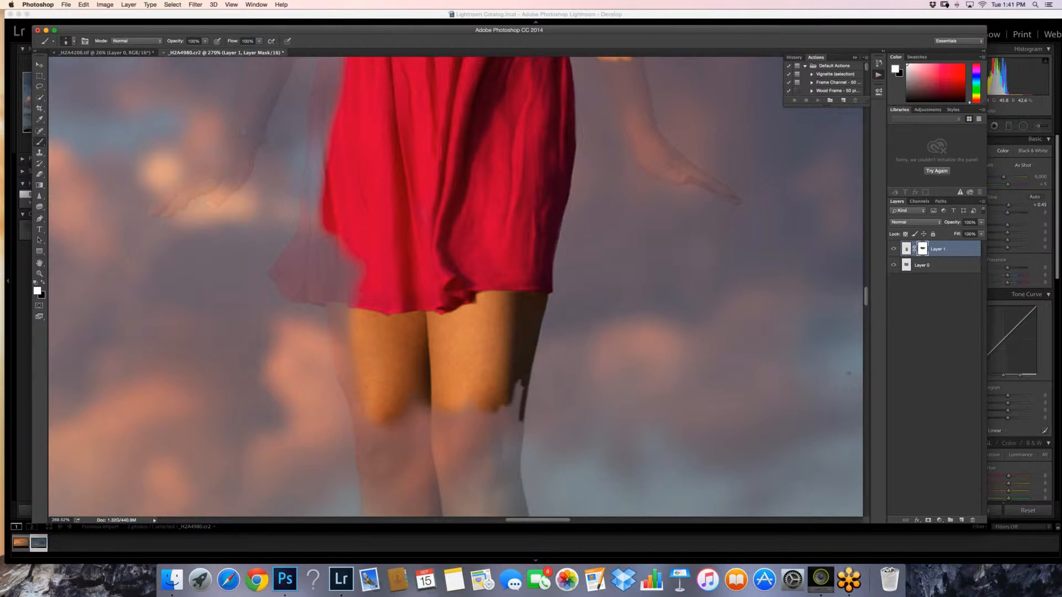
mouse_move(522, 418)
left_mouse_down()
mouse_move(517, 459)
mouse_move(519, 439)
left_mouse_up()
key("bracketright")
key("bracketright")
key("bracketright")
left_click_drag(519, 383, 511, 461)
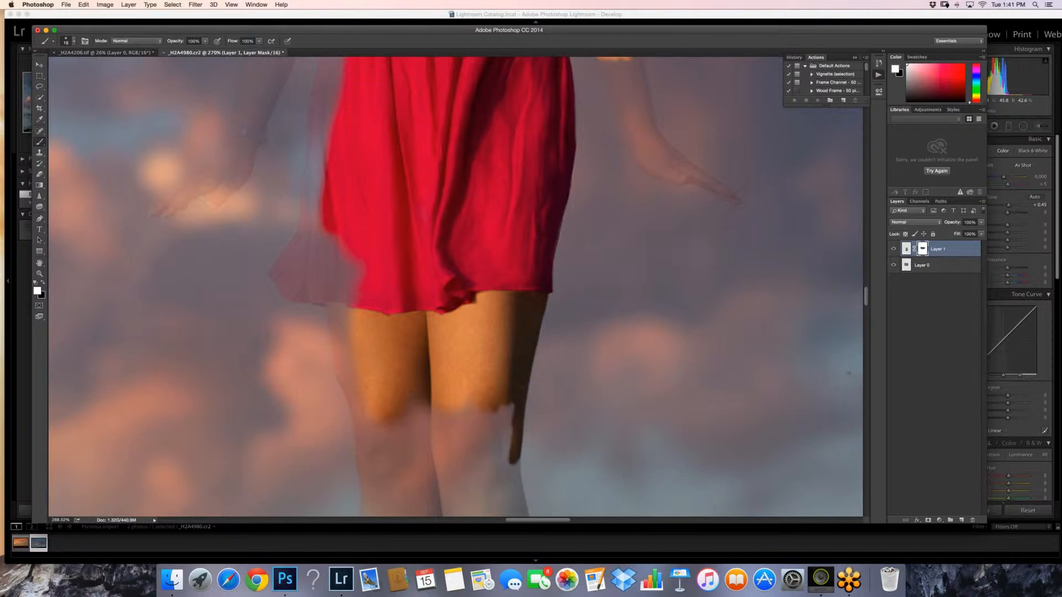
- Paint both knees back in on the mask with a larger white brush
key("bracketright")
key("bracketright")
key("bracketright")
mouse_move(501, 410)
left_mouse_down()
mouse_move(497, 452)
mouse_move(382, 445)
left_mouse_up()
key("bracketright")
key("bracketright")
key("bracketright")
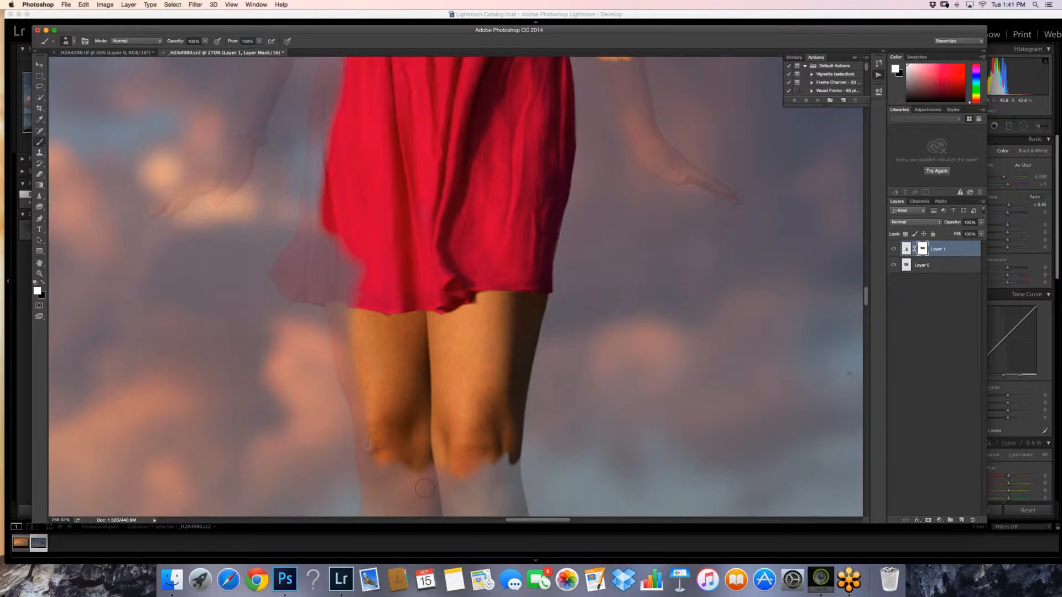
- Trace the left leg's outer edge below the knee with a fine brush, and fill the lower knee and upper calf
key("bracketleft")
mouse_move(425, 488)
left_mouse_down()
mouse_move(453, 466)
mouse_move(517, 478)
mouse_move(525, 517)
left_mouse_up()
key("bracketleft")
key("bracketleft")
key("bracketleft")
key("bracketleft")
key("bracketleft")
key("bracketleft")
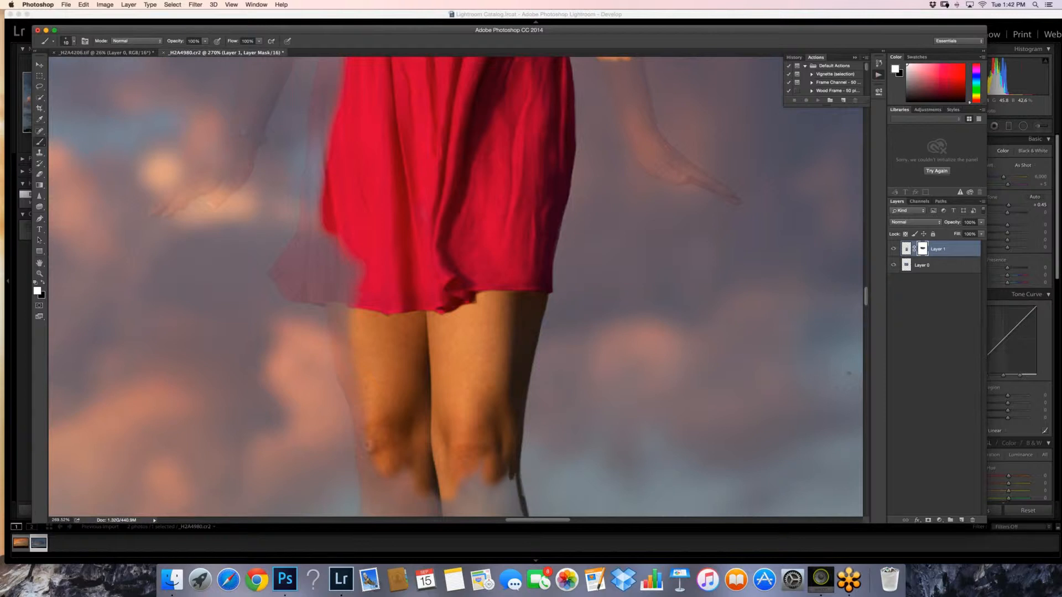
mouse_move(518, 474)
left_mouse_down()
mouse_move(510, 499)
mouse_move(459, 508)
mouse_move(514, 512)
left_mouse_up()
key("bracketright")
key("bracketright")
key("bracketright")
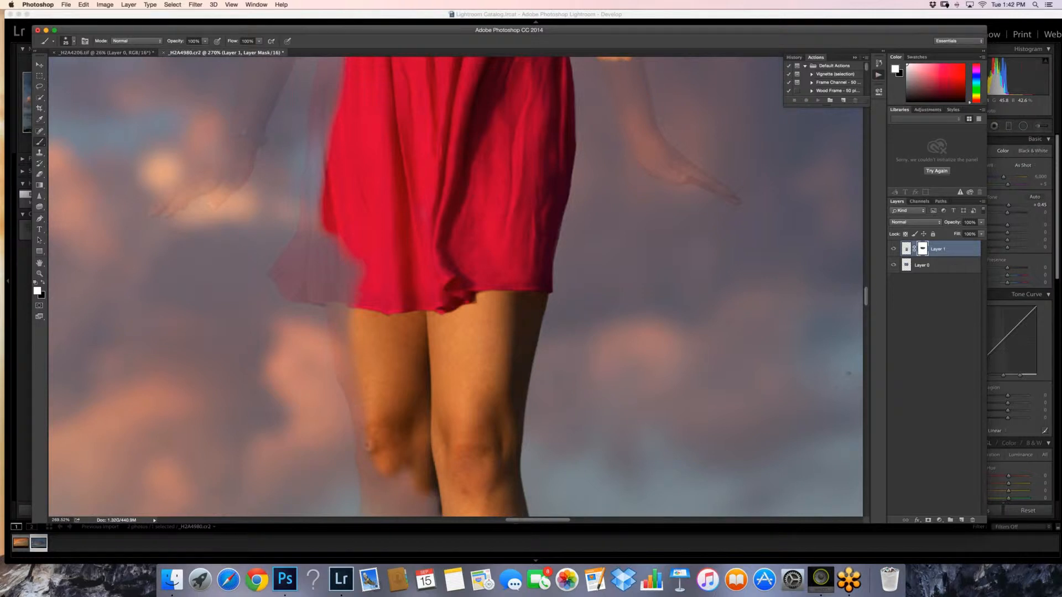
- Fill the inner side of the right leg below the knee with a gradually larger white brush
left_click_drag(424, 486, 402, 500)
key("bracketright")
key("bracketright")
key("bracketright")
key("bracketright")
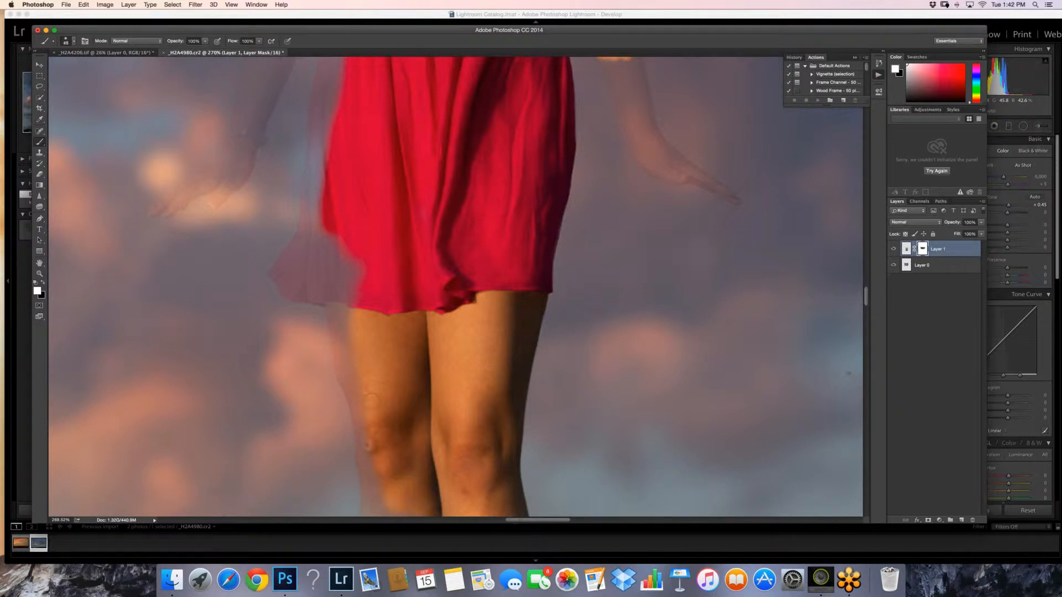
- Trace the right thigh's outer edge from the hem to the knee with a fine brush, and fill the strip inside it
key("bracketleft")
key("bracketleft")
key("bracketleft")
key("bracketleft")
key("bracketleft")
key("bracketleft")
key("bracketleft")
left_click_drag(347, 307, 345, 340)
mouse_move(347, 302)
left_mouse_down()
mouse_move(332, 324)
mouse_move(353, 412)
left_mouse_up()
key("bracketright")
key("bracketright")
left_click_drag(340, 327, 343, 359)
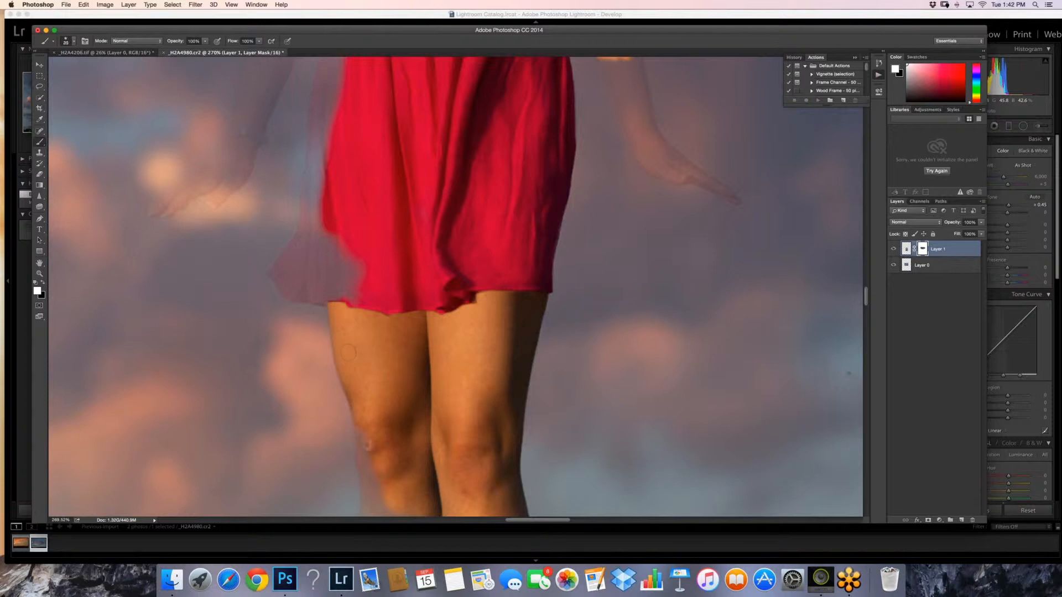
- Restore the skirt's side on the woman's right, from the hem upward, with a 40 px white brush
key("bracketright")
key("bracketright")
mouse_move(365, 289)
left_mouse_down()
mouse_move(359, 253)
mouse_move(334, 288)
mouse_move(314, 228)
mouse_move(331, 119)
left_mouse_up()
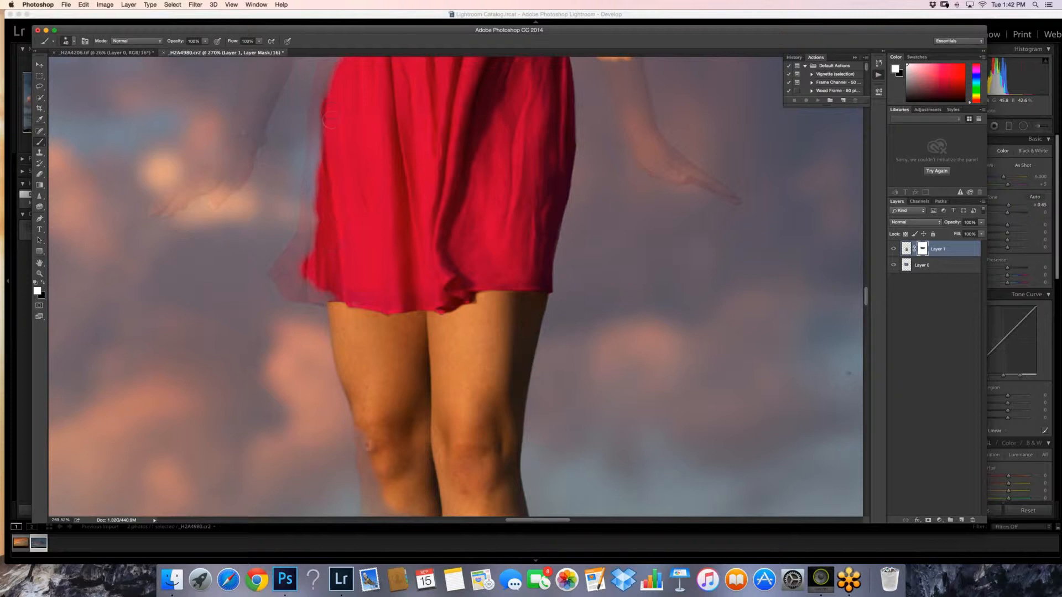
- Restore the right knee's outer side and the upper part of the right calf with a smaller white brush
key("bracketleft")
left_click_drag(443, 342, 447, 360)
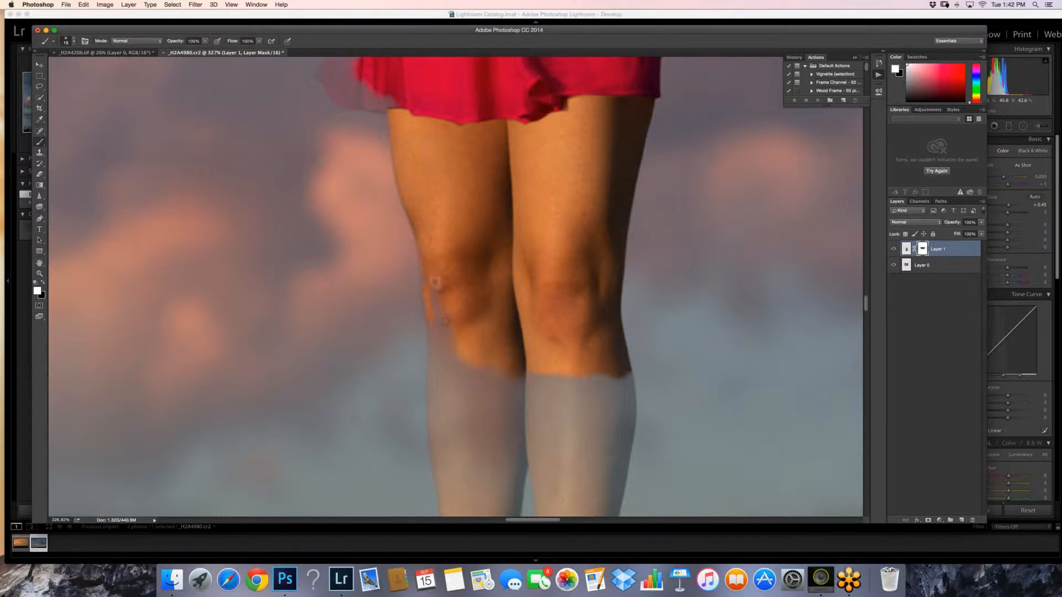
left_click_drag(446, 321, 459, 371)
mouse_move(445, 322)
left_mouse_down()
mouse_move(448, 357)
mouse_move(434, 334)
left_mouse_up()
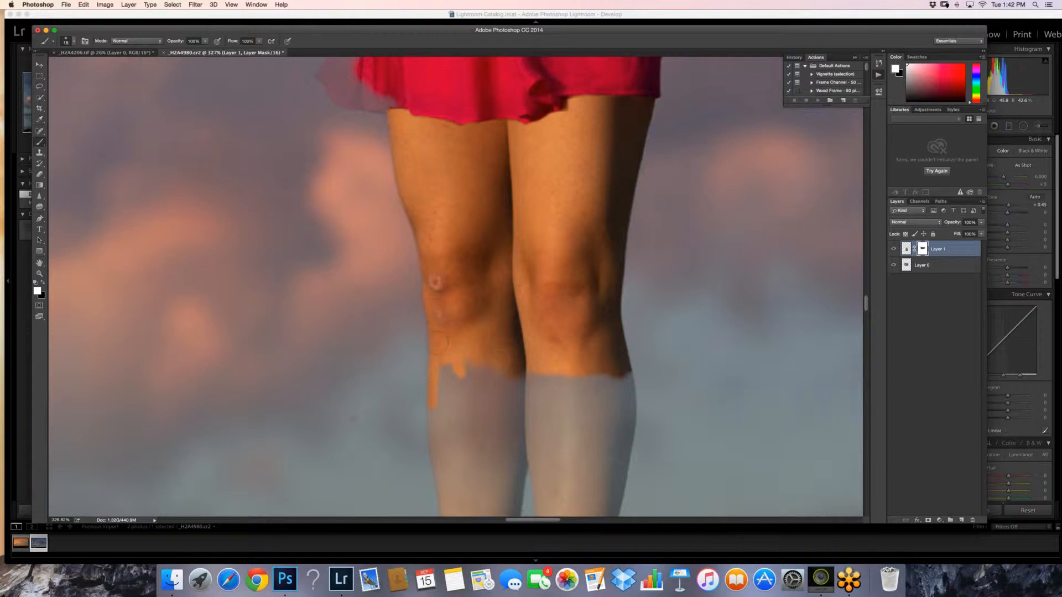
mouse_move(440, 343)
left_mouse_down()
mouse_move(512, 410)
mouse_move(529, 412)
mouse_move(457, 401)
mouse_move(435, 445)
left_mouse_up()
- Extend the right calf's outer edge downward on the mask with a fine white brush
key("bracketleft")
key("bracketleft")
key("bracketleft")
key("bracketleft")
key("bracketleft")
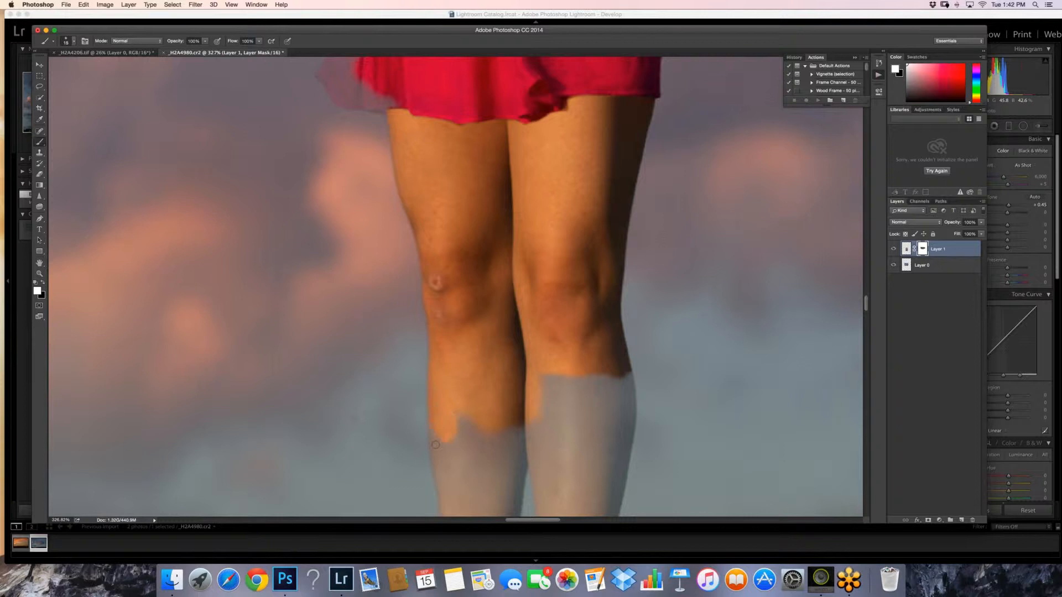
left_click(436, 444)
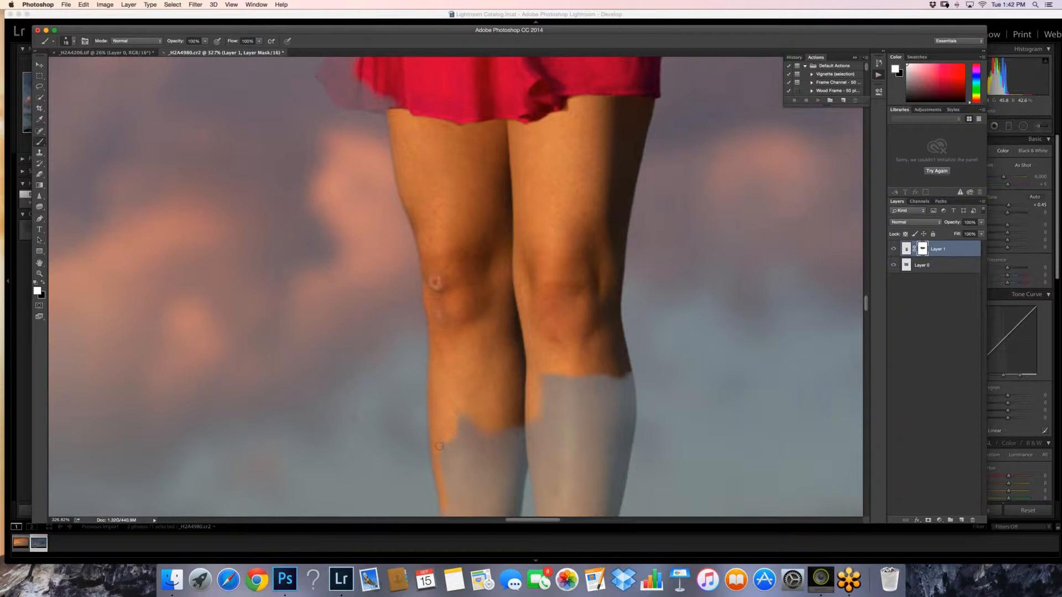
- Fill the inside of the woman's right calf with a larger white brush and trace its inner edge with a fine one
key("bracketright")
key("bracketright")
key("bracketright")
key("bracketright")
key("bracketright")
mouse_move(439, 446)
left_mouse_down()
mouse_move(495, 424)
mouse_move(483, 476)
mouse_move(513, 440)
mouse_move(517, 516)
left_mouse_up()
key("bracketleft")
key("bracketleft")
key("bracketleft")
key("bracketleft")
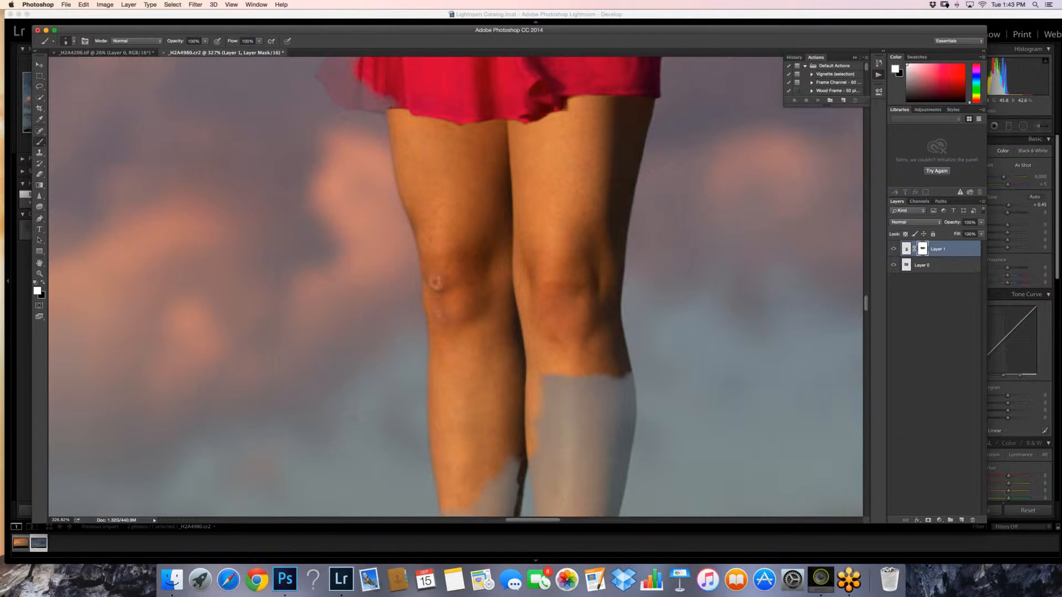
- Restore the inner half of the left calf below the knee, enlarging the white mask brush toward the middle
key("bracketright")
key("bracketright")
key("bracketright")
left_click_drag(536, 444, 538, 463)
key("bracketleft")
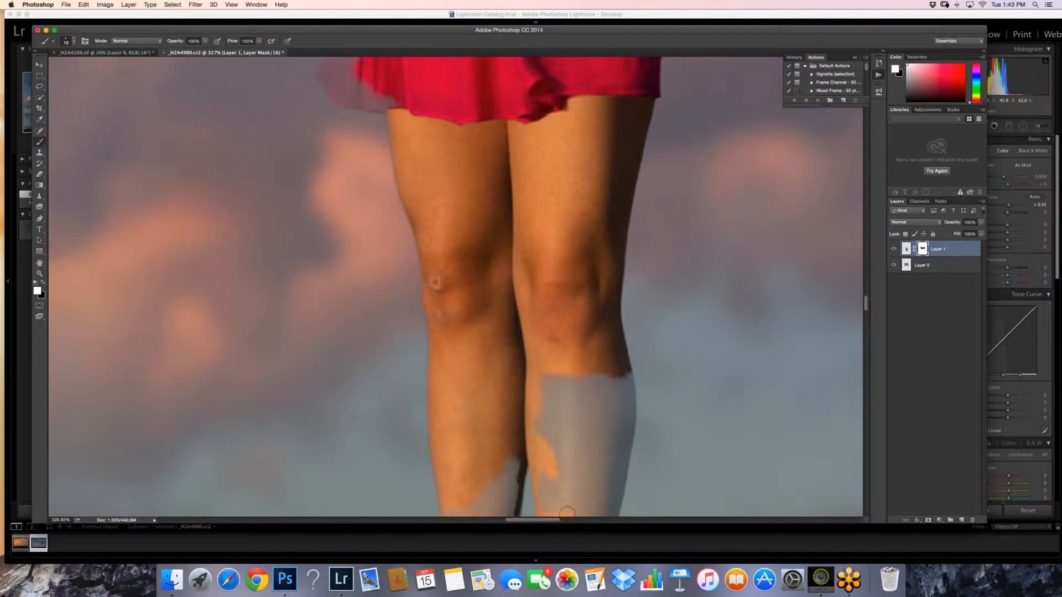
key("bracketright")
key("bracketright")
mouse_move(556, 498)
left_mouse_down()
mouse_move(549, 385)
mouse_move(577, 370)
mouse_move(571, 491)
left_mouse_up()
key("bracketright")
left_click_drag(560, 435, 570, 490)
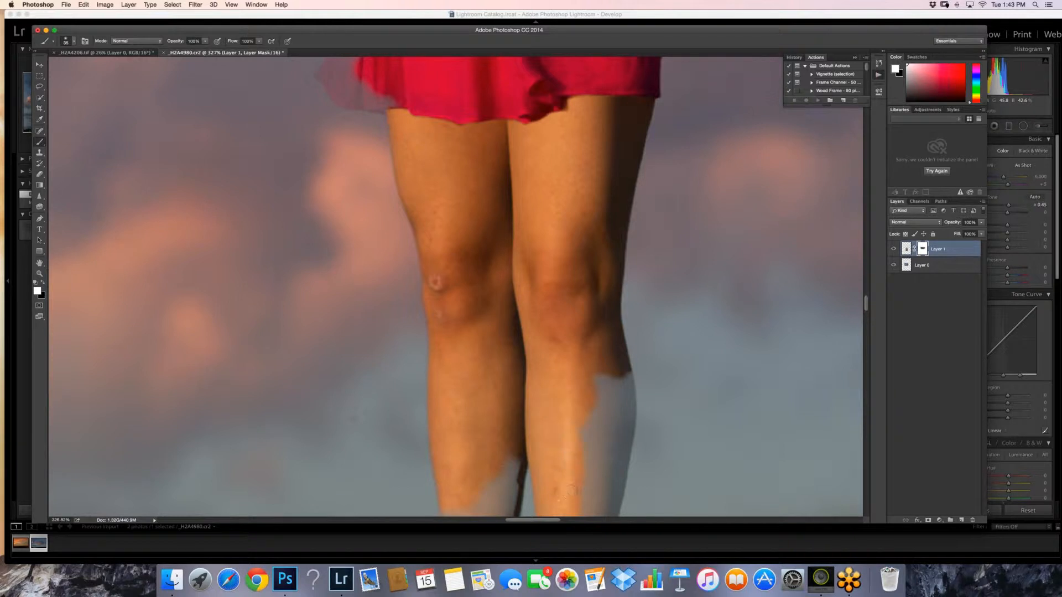
- Fill the remaining gap along the lower inner side of the right calf on the mask
key("bracketleft")
key("bracketleft")
mouse_move(517, 460)
left_mouse_down()
mouse_move(512, 515)
mouse_move(468, 513)
left_mouse_up()
- Widen the restored area of the left calf toward its outer side with a larger white brush
key("bracketright")
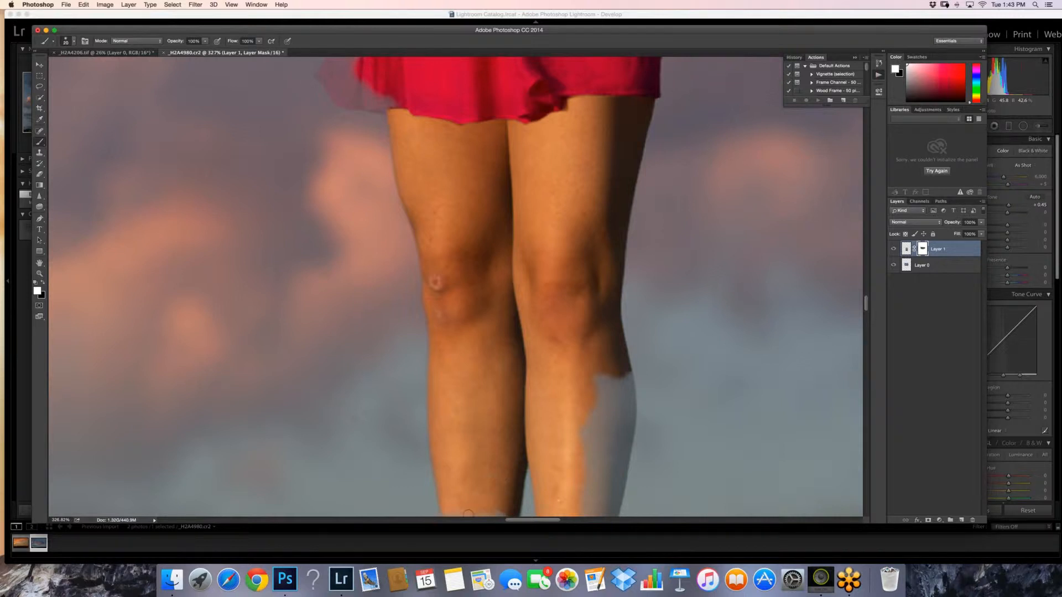
key("bracketright")
key("bracketright")
mouse_move(612, 404)
left_mouse_down()
mouse_move(608, 390)
mouse_move(585, 423)
mouse_move(609, 510)
mouse_move(602, 494)
left_mouse_up()
- Trace the left calf's outer edge with a fine white brush and fill the strip inside it
key("bracketleft")
key("bracketleft")
key("bracketleft")
key("bracketleft")
key("bracketleft")
mouse_move(626, 377)
left_mouse_down()
mouse_move(635, 412)
mouse_move(615, 516)
left_mouse_up()
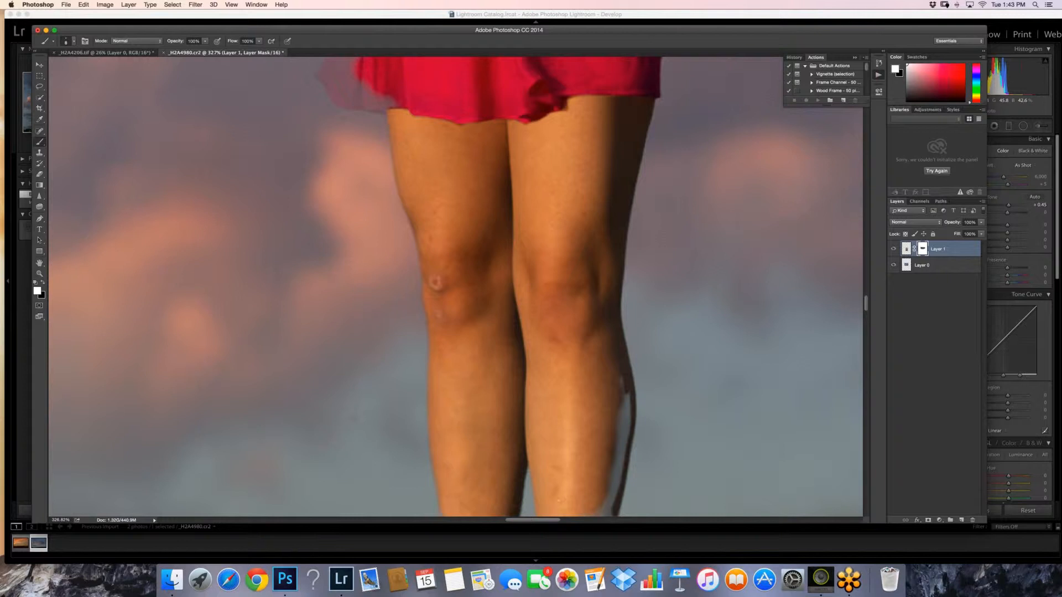
key("bracketright")
key("bracketright")
key("bracketright")
left_click_drag(621, 382, 613, 512)
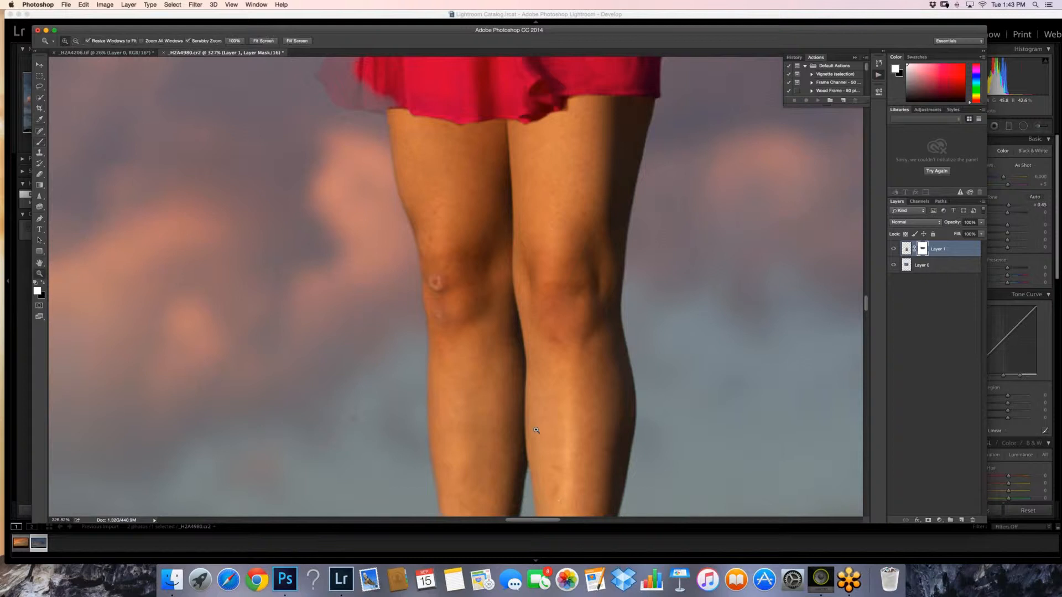
- Restore the left shin on the mask down to just above the ankle
left_click_drag(536, 430, 511, 381)
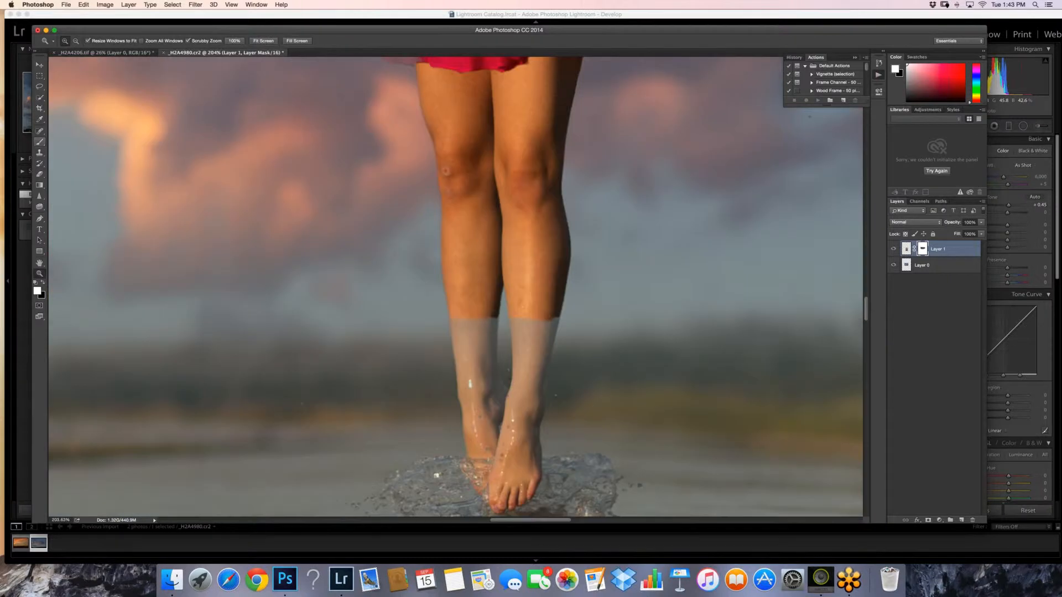
key("b")
left_click_drag(539, 343, 528, 326)
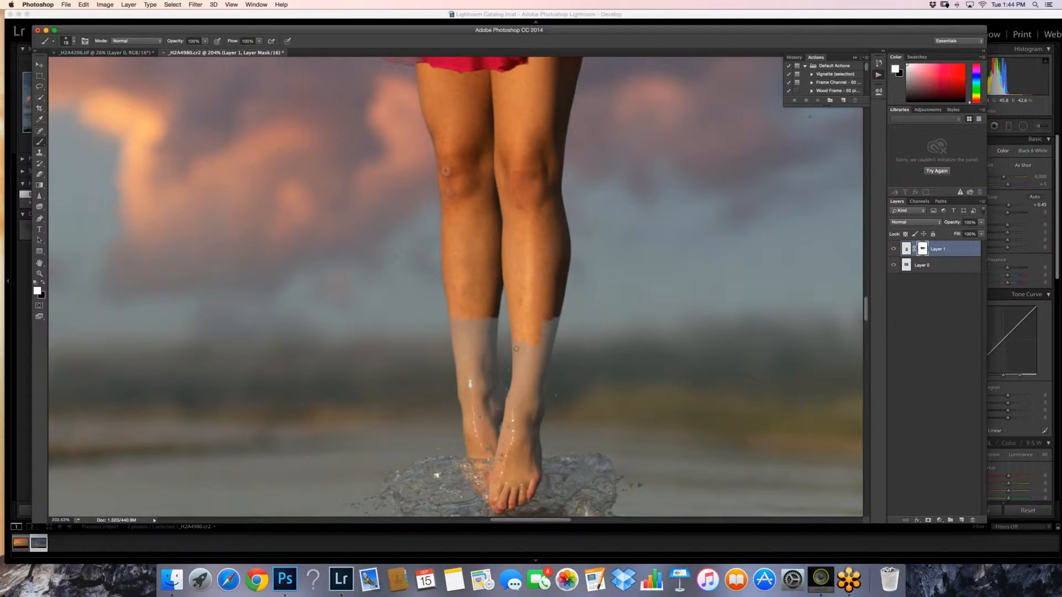
mouse_move(528, 330)
left_mouse_down()
mouse_move(556, 327)
mouse_move(545, 368)
mouse_move(540, 343)
left_mouse_up()
key("bracketright")
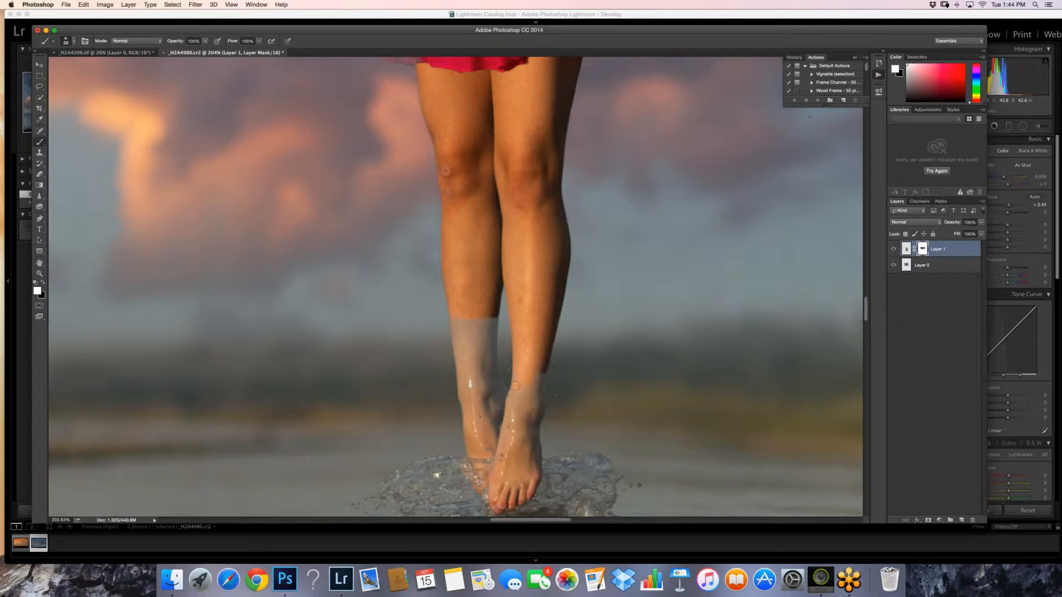
- Restore the right shin down to the ankle, including its inner edge, with a small white brush
key("bracketleft")
mouse_move(482, 335)
left_mouse_down()
mouse_move(494, 322)
mouse_move(492, 356)
left_mouse_up()
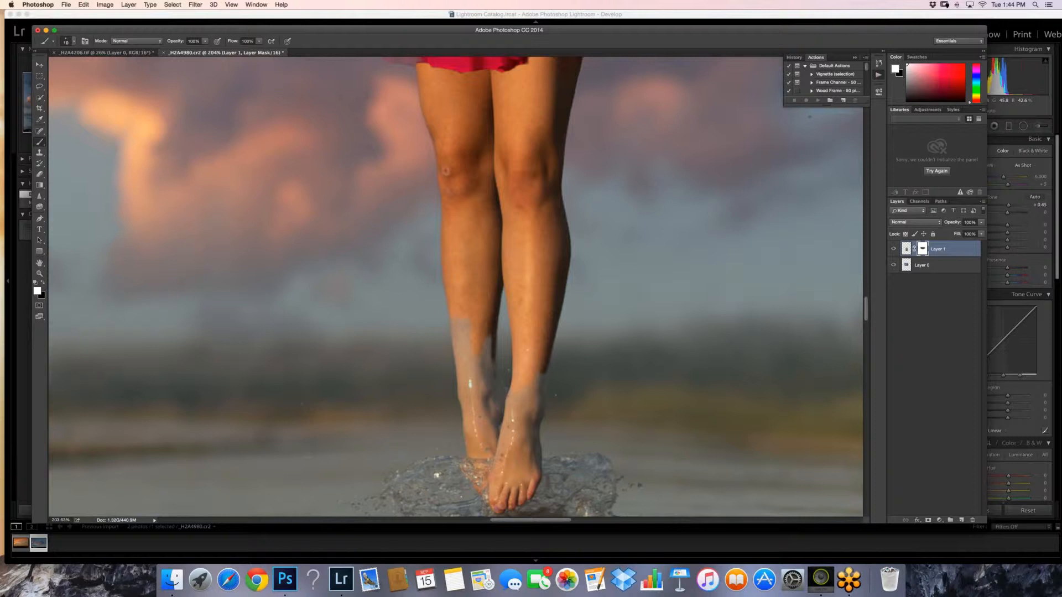
left_click_drag(494, 361, 504, 393)
mouse_move(478, 344)
left_mouse_down()
mouse_move(455, 327)
mouse_move(467, 366)
mouse_move(489, 386)
mouse_move(491, 372)
mouse_move(493, 387)
left_mouse_up()
key("[")
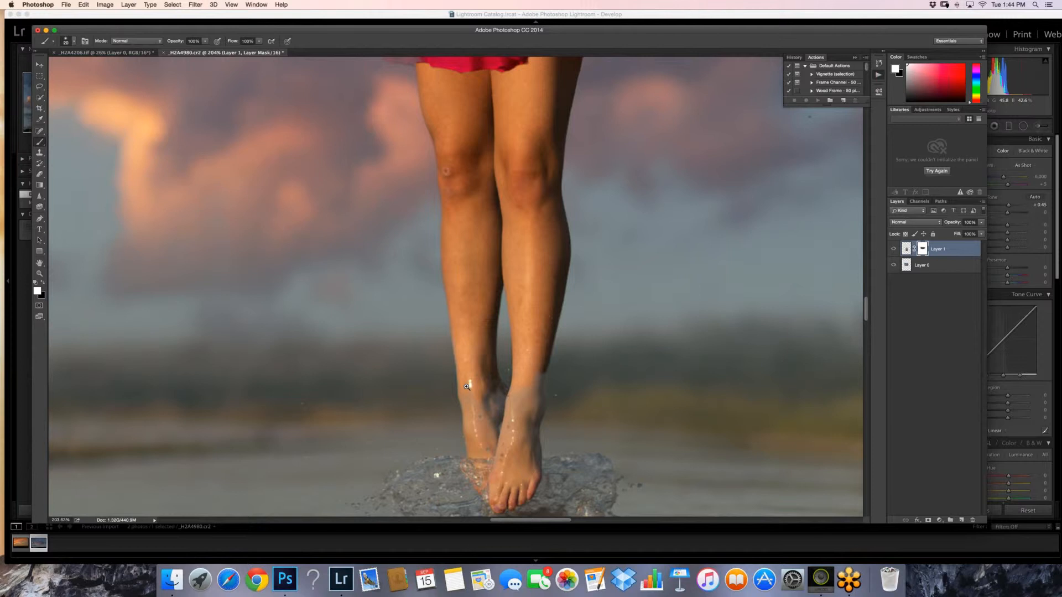
- Restore the ankles, feet and the water around them on the mask with a large white brush
key("z")
key("super+0")
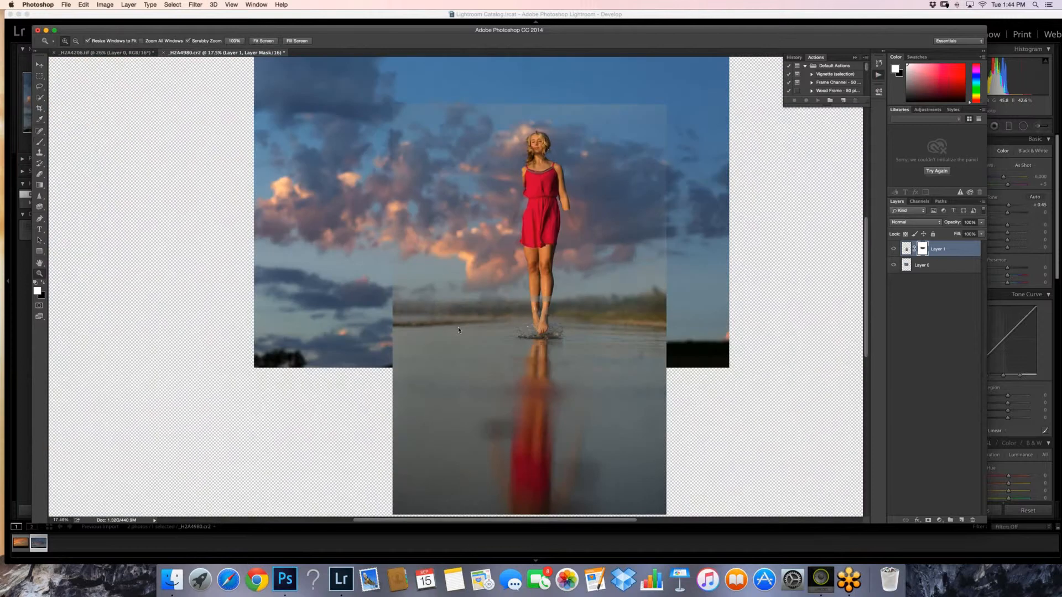
left_click(458, 327)
key("b")
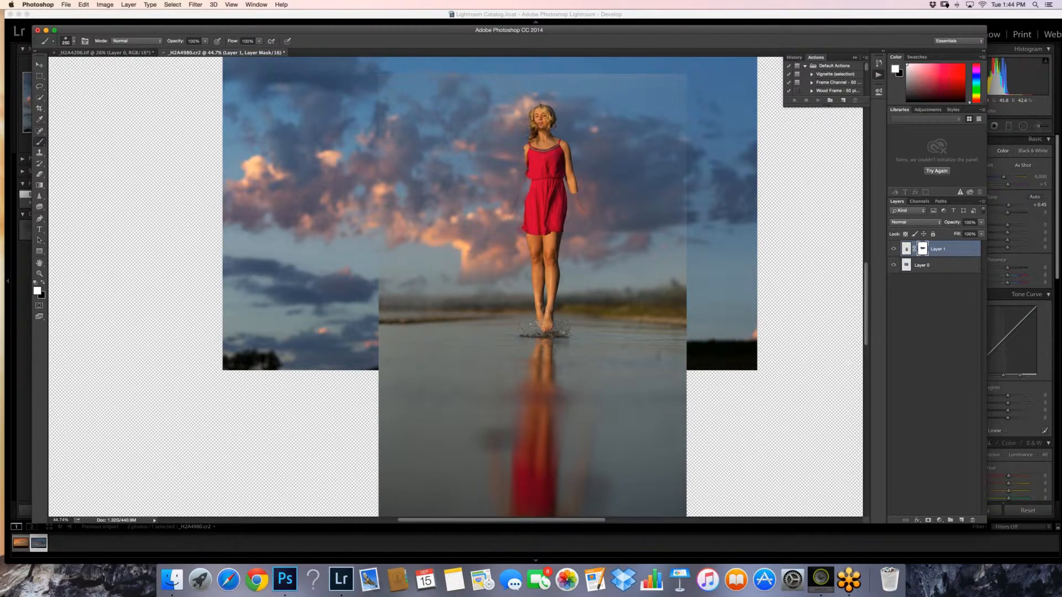
key("bracketleft")
key("bracketright")
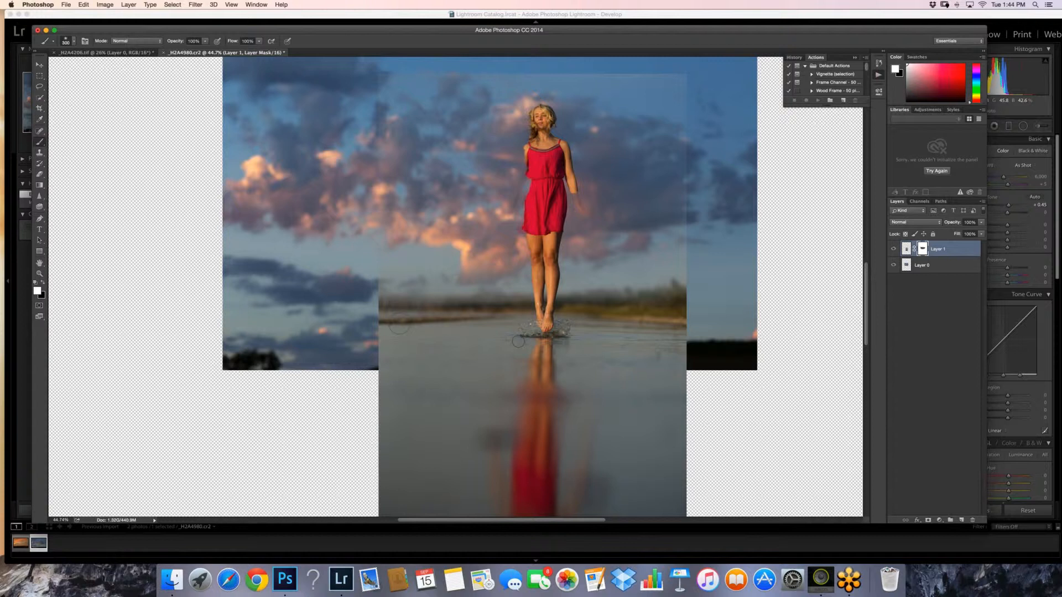
key("bracketleft")
key("bracketleft")
key("bracketleft")
key("bracketleft")
- Outline the flared corner of the skirt's hem on the woman's right with a fine white brush
key("z")
left_click_drag(520, 217, 581, 236)
key("b")
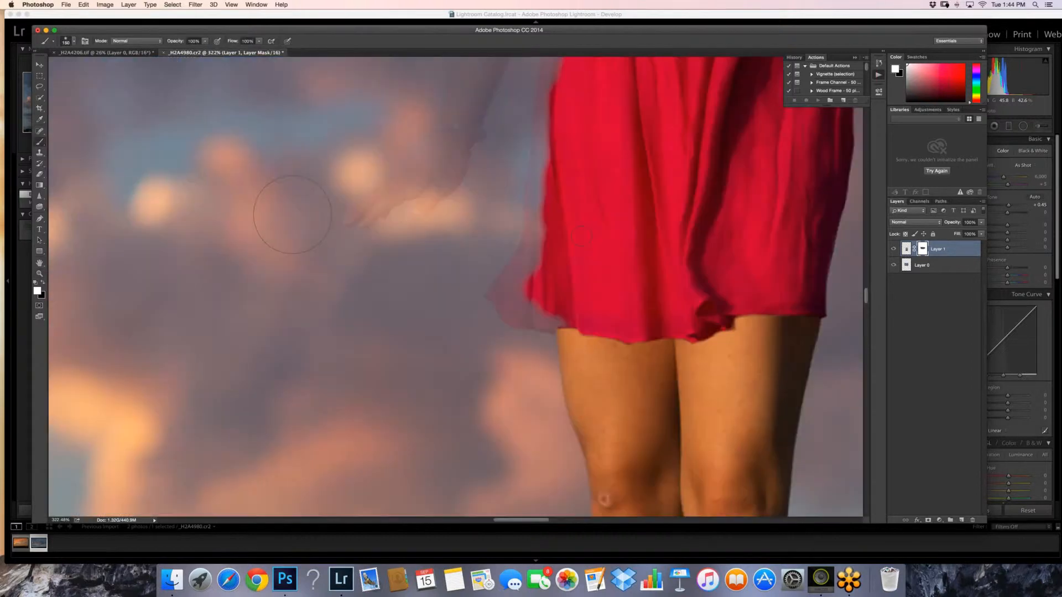
key("bracketleft")
key("bracketleft")
key("bracketleft")
key("bracketleft")
key("bracketleft")
key("bracketleft")
key("bracketleft")
key("bracketleft")
key("bracketleft")
key("bracketleft")
key("bracketleft")
key("bracketleft")
key("bracketleft")
key("bracketleft")
mouse_move(547, 266)
left_mouse_down()
mouse_move(501, 309)
mouse_move(518, 325)
mouse_move(570, 332)
mouse_move(508, 316)
mouse_move(521, 301)
mouse_move(497, 272)
mouse_move(499, 286)
mouse_move(518, 254)
left_mouse_up()
key("bracketleft")
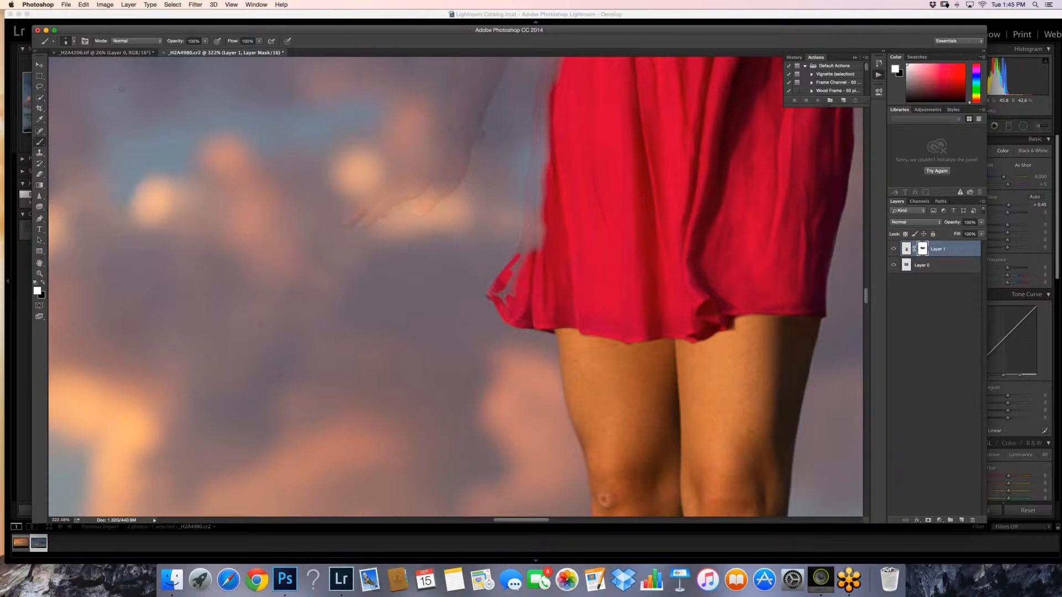
- Undo the last brush stroke and fill the gaps inside the flared hem corner
left_click(83, 5)
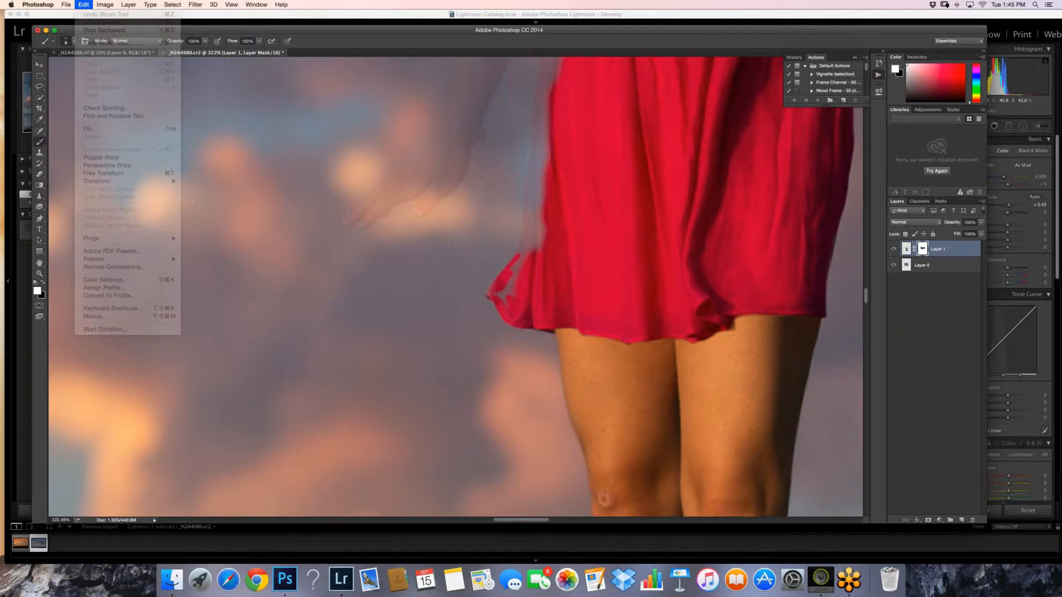
left_click(106, 14)
mouse_move(519, 273)
left_mouse_down()
mouse_move(509, 292)
mouse_move(503, 280)
mouse_move(520, 264)
left_mouse_up()
left_click(497, 292)
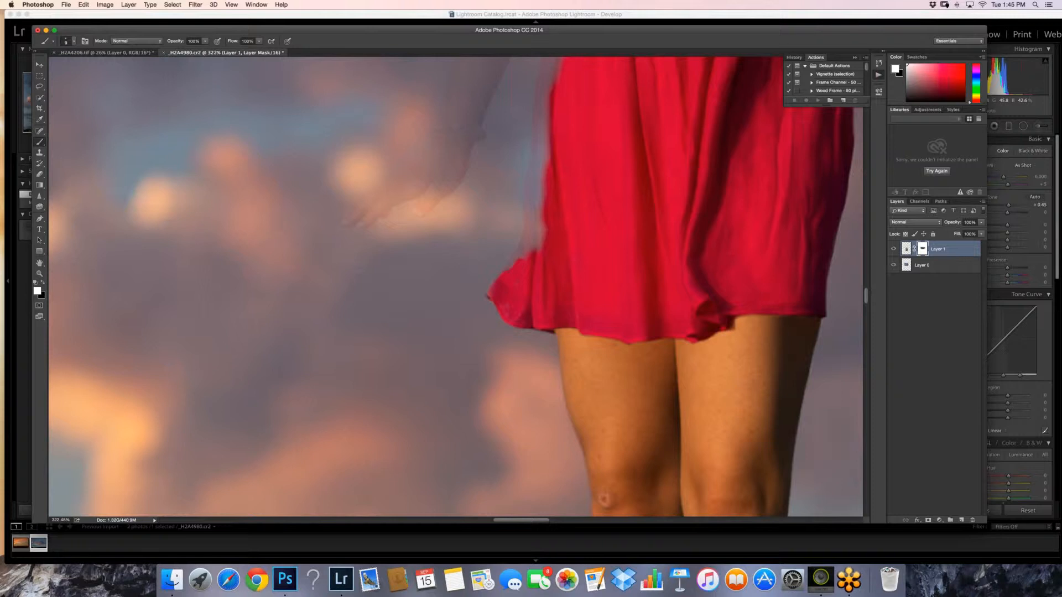
- Extend the skirt's outer edge upward from the flared hem corner with a finer white brush
left_click(512, 265)
mouse_move(517, 256)
left_mouse_down()
mouse_move(541, 224)
mouse_move(530, 197)
mouse_move(526, 239)
mouse_move(535, 230)
left_mouse_up()
key("bracketleft")
key("bracketleft")
left_click(534, 201)
mouse_move(541, 192)
left_mouse_down()
mouse_move(540, 218)
mouse_move(529, 175)
mouse_move(540, 201)
left_mouse_up()
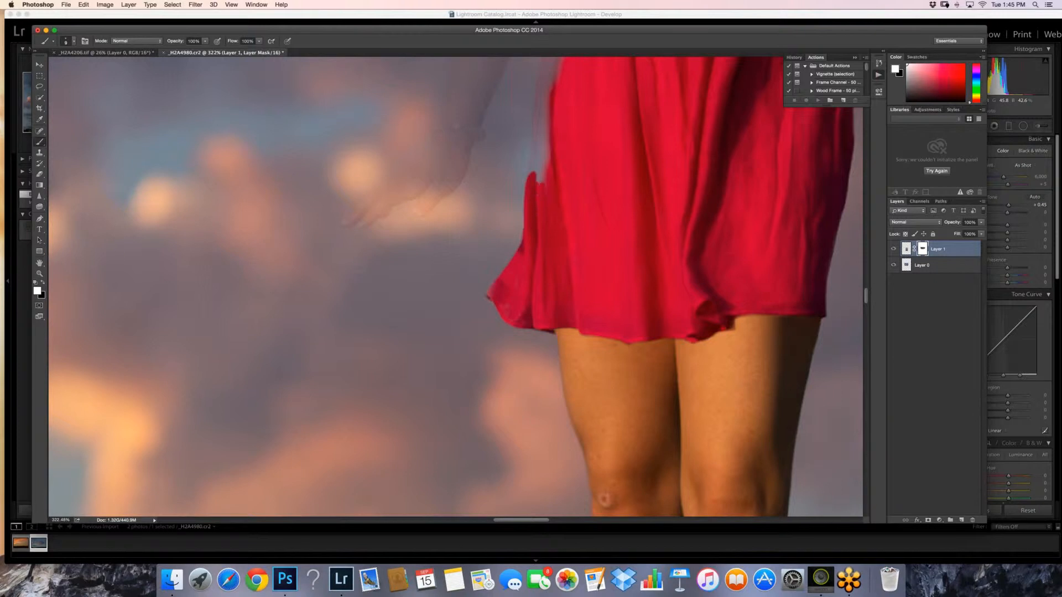
- Restore the skirt's side farther up toward the hip, filling inside the edge with a larger white brush
key("bracketright")
key("bracketright")
key("bracketright")
key("bracketright")
left_click_drag(541, 180, 540, 150)
left_click_drag(533, 165, 556, 73)
key("bracketright")
key("bracketright")
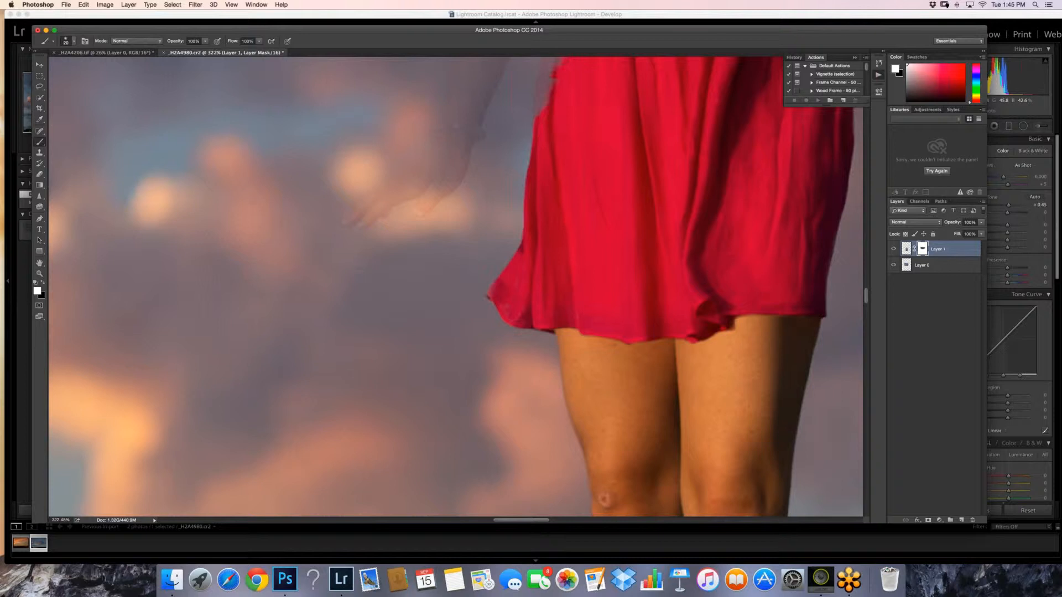
left_click_drag(545, 111, 556, 75)
key("bracketleft")
- Paint the missing part of the skirt's side at the hip back in at close zoom
left_click(39, 275)
left_click_drag(575, 202, 512, 203)
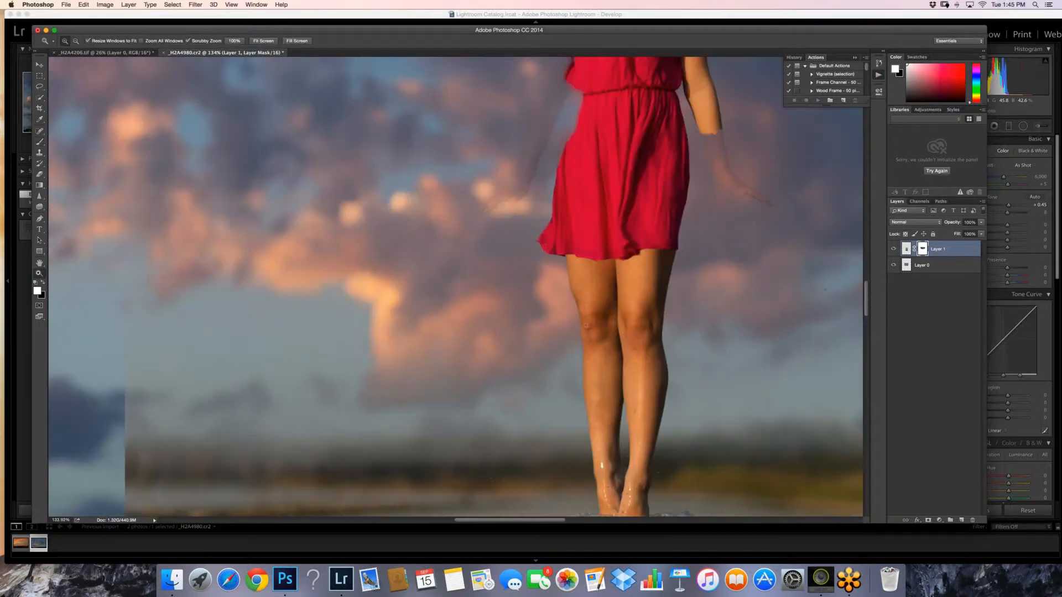
mouse_move(578, 163)
left_mouse_down()
mouse_move(538, 162)
mouse_move(677, 161)
mouse_move(613, 240)
mouse_move(609, 215)
mouse_move(594, 230)
mouse_move(587, 304)
mouse_move(616, 146)
mouse_move(615, 185)
mouse_move(644, 138)
mouse_move(635, 141)
left_mouse_up()
key("b")
key("[")
key("[")
key("[")
key("[")
key("[")
key("]")
key("]")
key("]")
key("]")
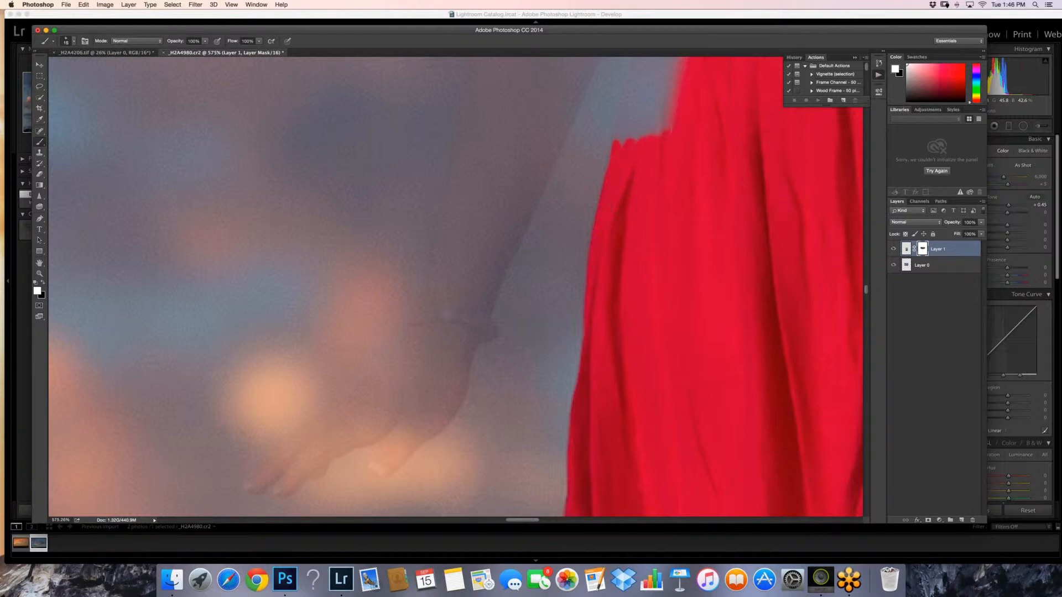
mouse_move(672, 97)
left_mouse_down()
mouse_move(661, 128)
mouse_move(635, 143)
mouse_move(618, 118)
mouse_move(632, 96)
mouse_move(640, 104)
mouse_move(676, 80)
left_mouse_up()
key("bracketright")
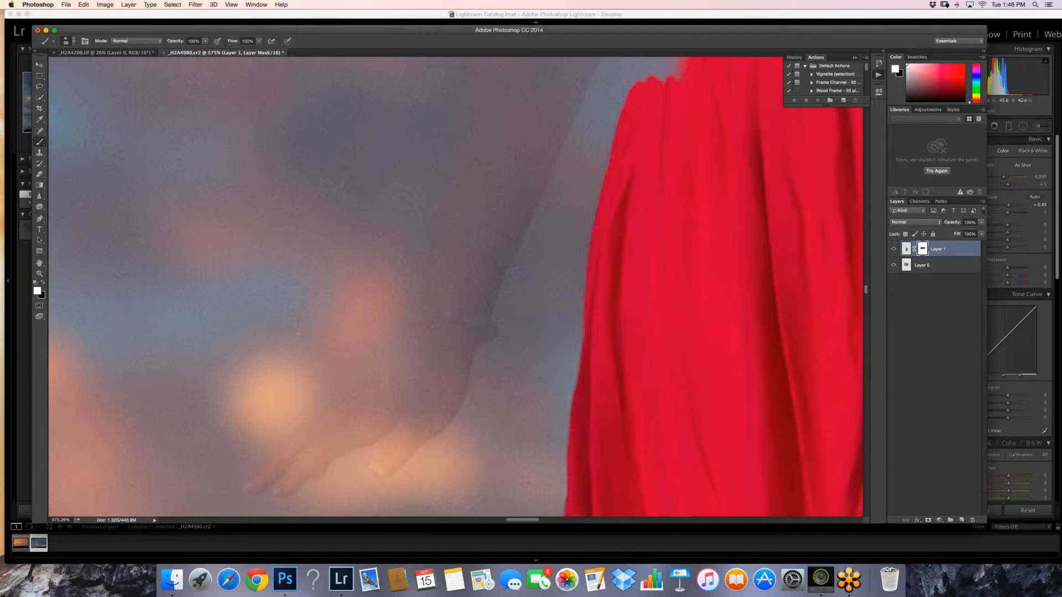
- Undo the last stroke and trace the skirt's upper outer edge up to the waistband with a fine brush
key("z")
mouse_move(626, 230)
left_mouse_down()
mouse_move(531, 230)
mouse_move(647, 230)
mouse_move(678, 292)
mouse_move(648, 297)
mouse_move(640, 319)
left_mouse_up()
left_click(39, 142)
key("bracketleft")
key("bracketleft")
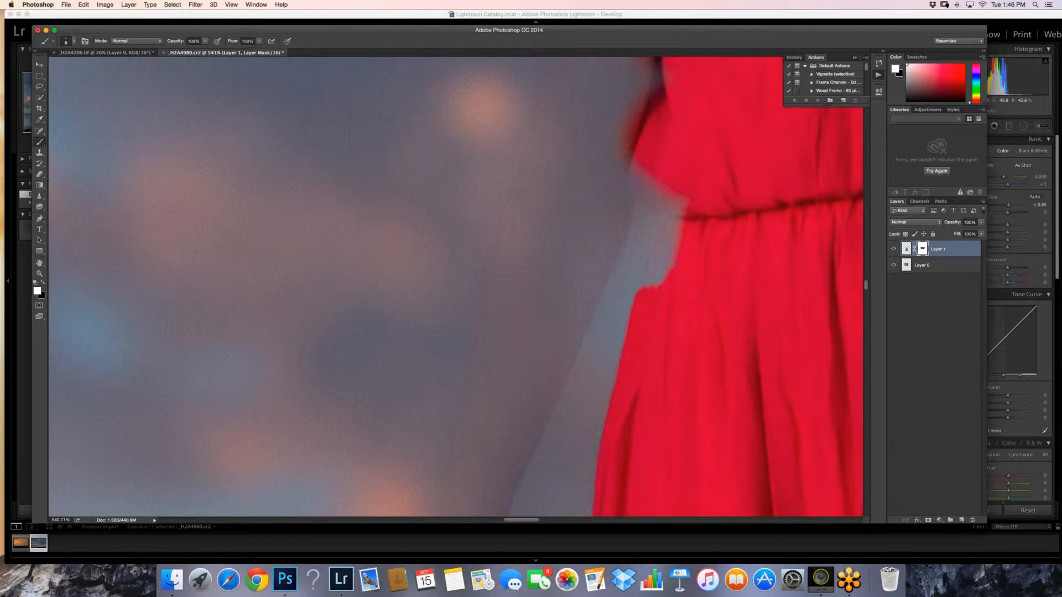
key("alt+super+z")
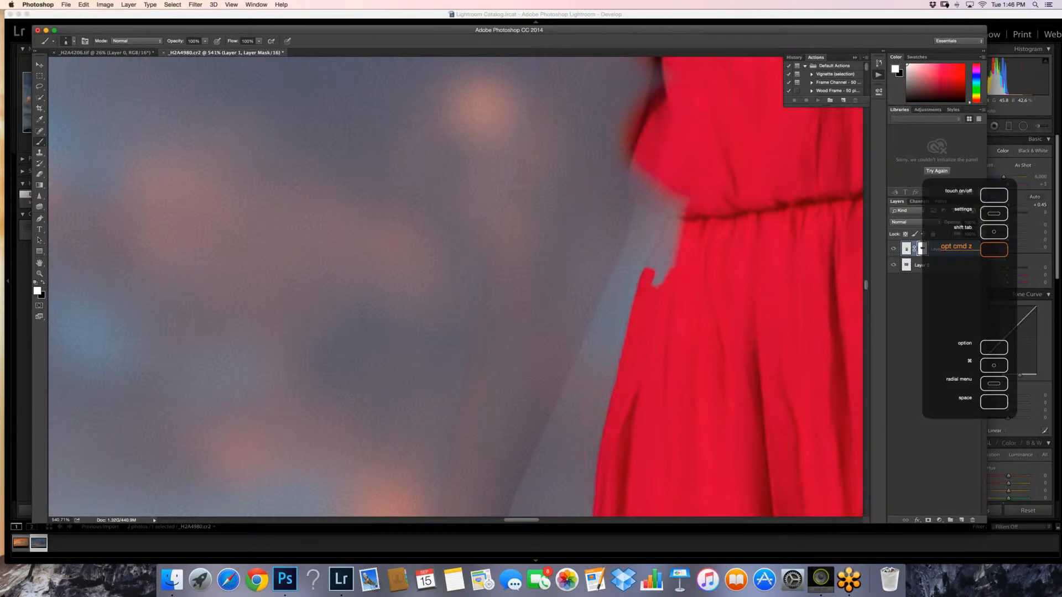
mouse_move(646, 270)
left_mouse_down()
mouse_move(666, 239)
mouse_move(656, 283)
mouse_move(685, 201)
left_mouse_up()
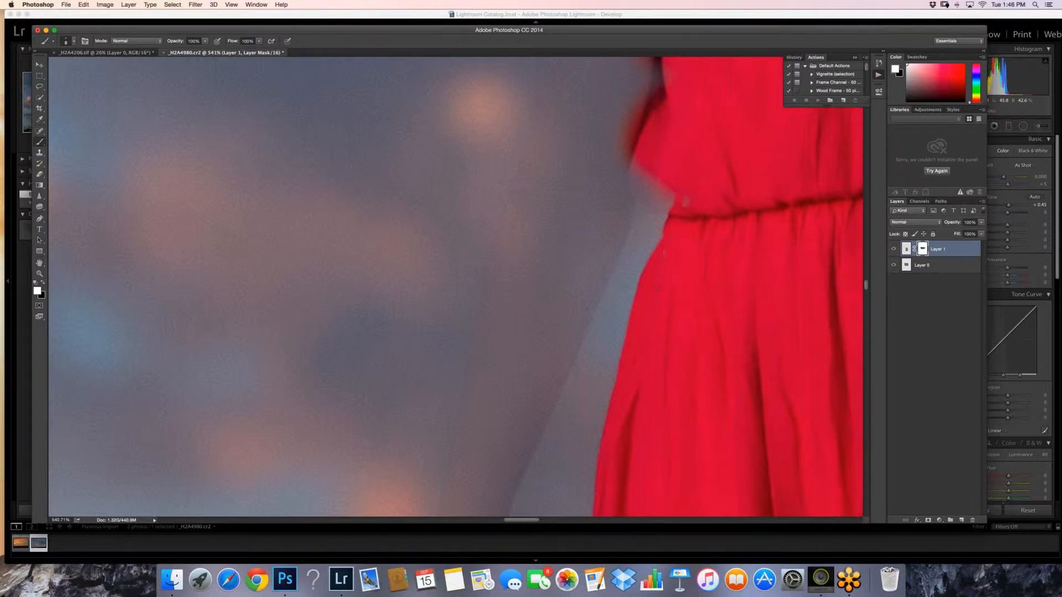
left_click(686, 202)
- Try to trace and fill the bodice's bulging lower corner just above the waistband
left_click(629, 188)
mouse_move(629, 188)
left_mouse_down()
mouse_move(666, 212)
mouse_move(673, 202)
mouse_move(630, 181)
mouse_move(656, 199)
left_mouse_up()
key("bracketright")
key("bracketright")
key("bracketright")
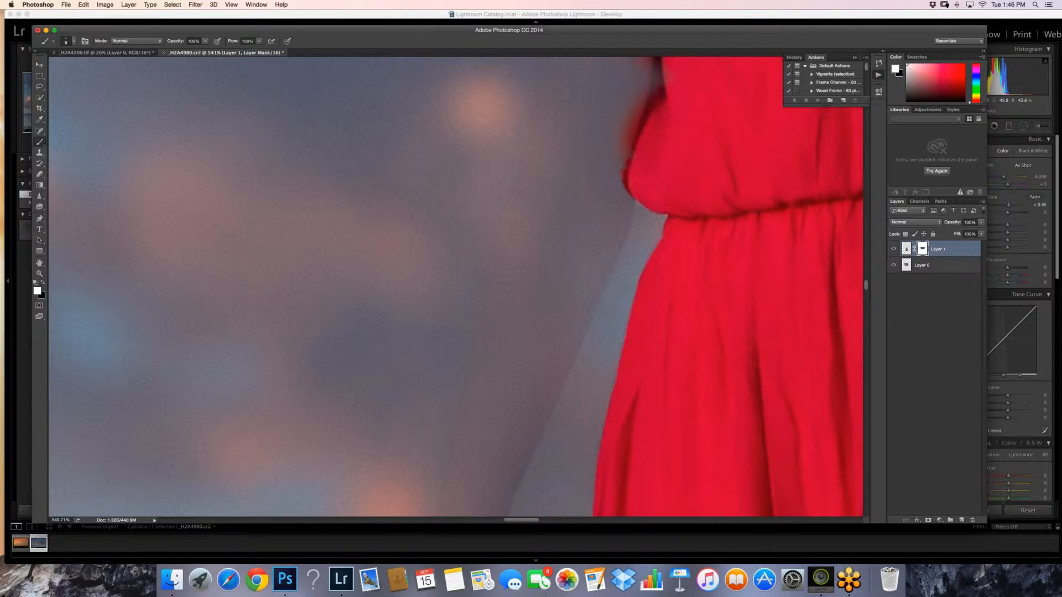
- Step back two brush strokes on the bodice's lower corner
left_click(83, 4)
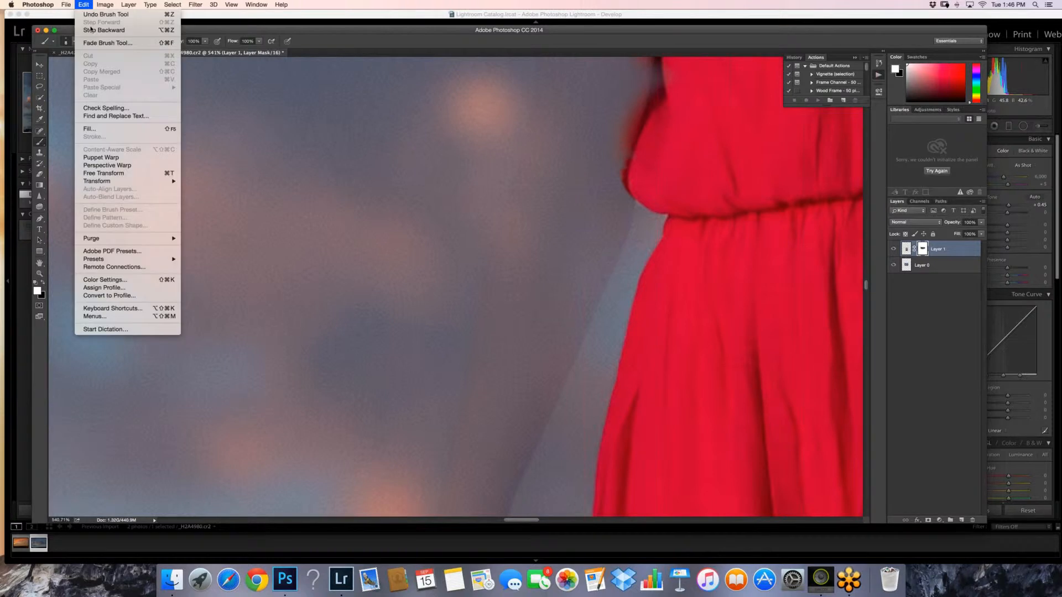
left_click(91, 30)
left_click(84, 4)
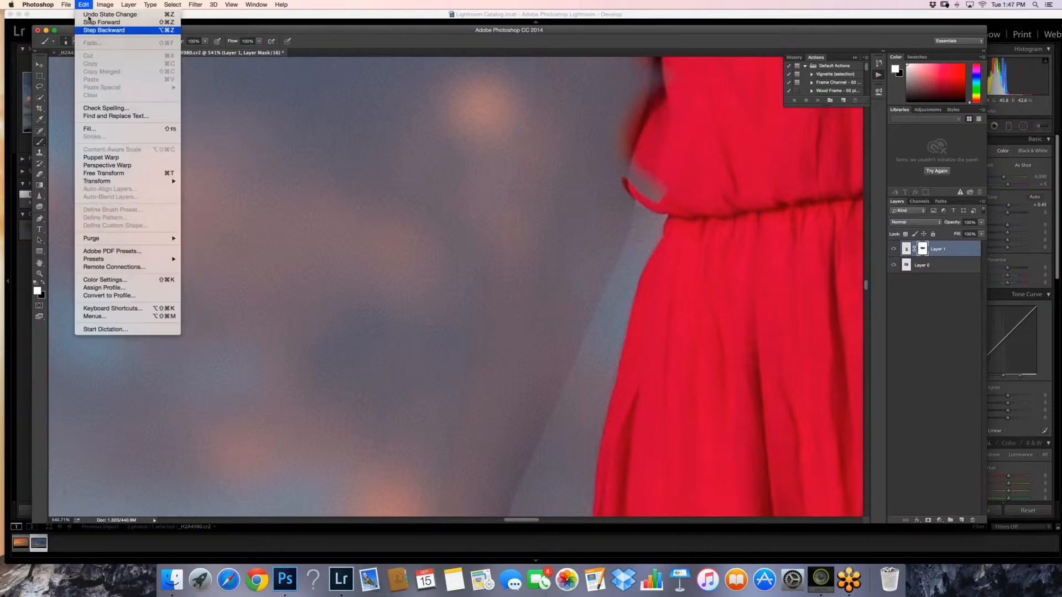
left_click(91, 30)
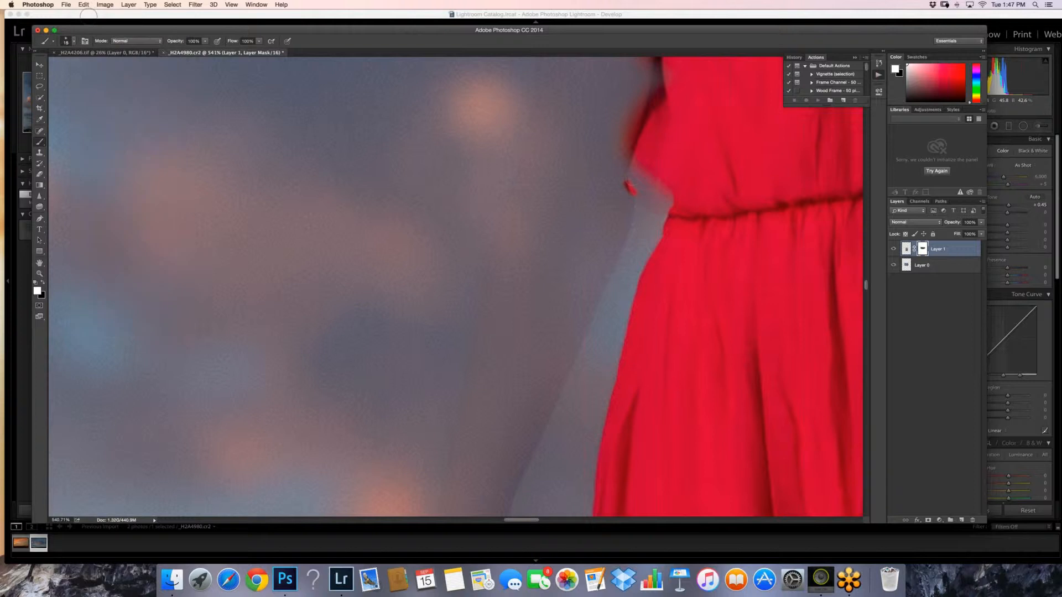
- Restore the bodice's bulging lower corner above the waistband with a smaller white brush
key("bracketleft")
key("bracketleft")
key("bracketleft")
key("bracketleft")
mouse_move(640, 172)
left_mouse_down()
mouse_move(650, 206)
mouse_move(665, 206)
left_mouse_up()
key("bracketleft")
key("bracketleft")
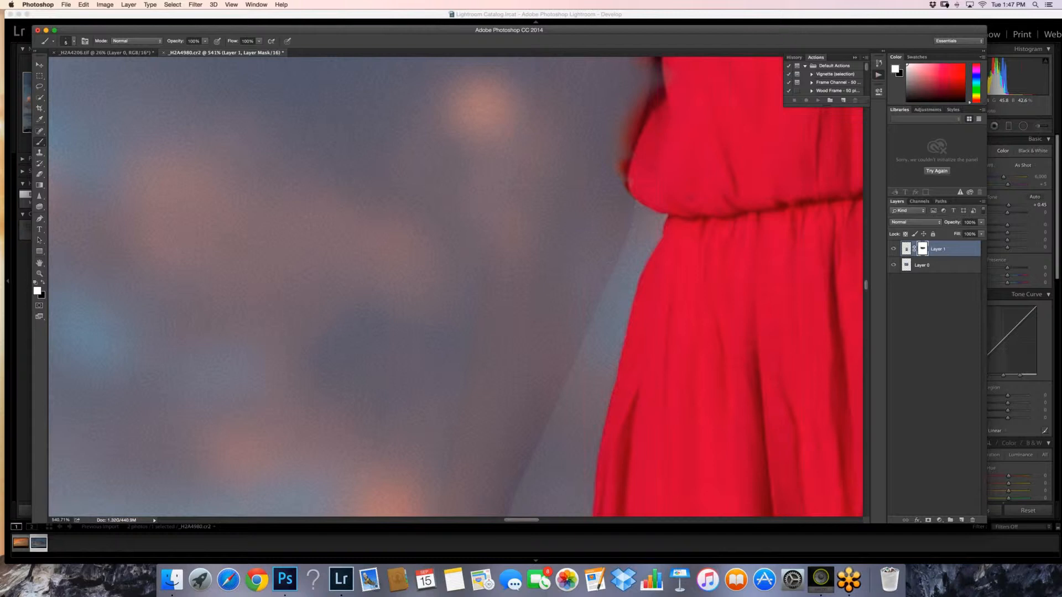
- Trace the forearm's inner edge down from the bodice corner with a fine white brush and begin filling the skin beside it
key("bracketleft")
left_click_drag(630, 195, 624, 214)
mouse_move(632, 200)
left_mouse_down()
mouse_move(592, 310)
mouse_move(626, 221)
left_mouse_up()
key("bracketright")
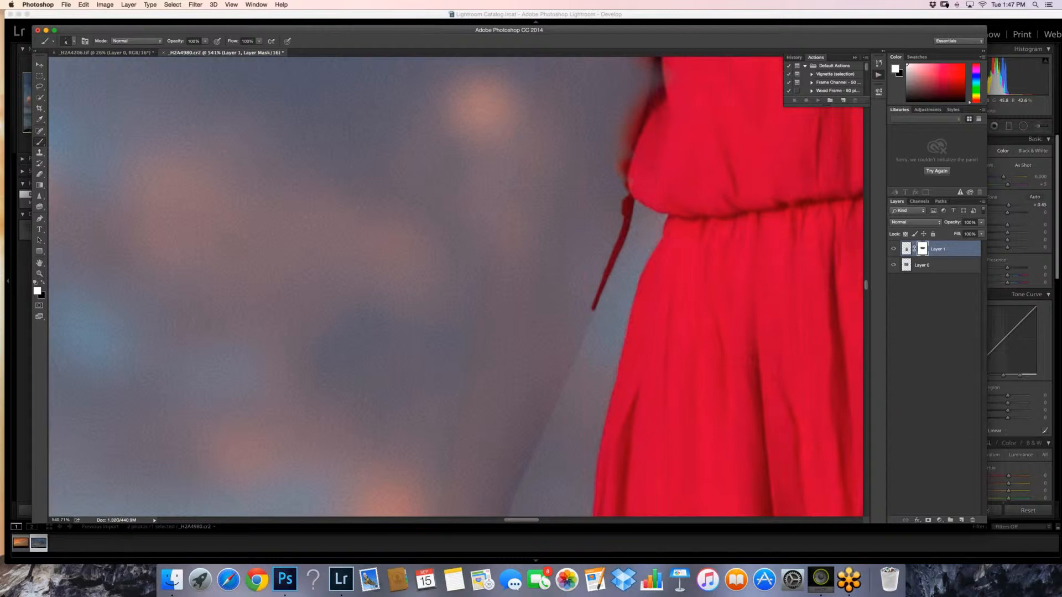
left_click_drag(621, 166, 611, 213)
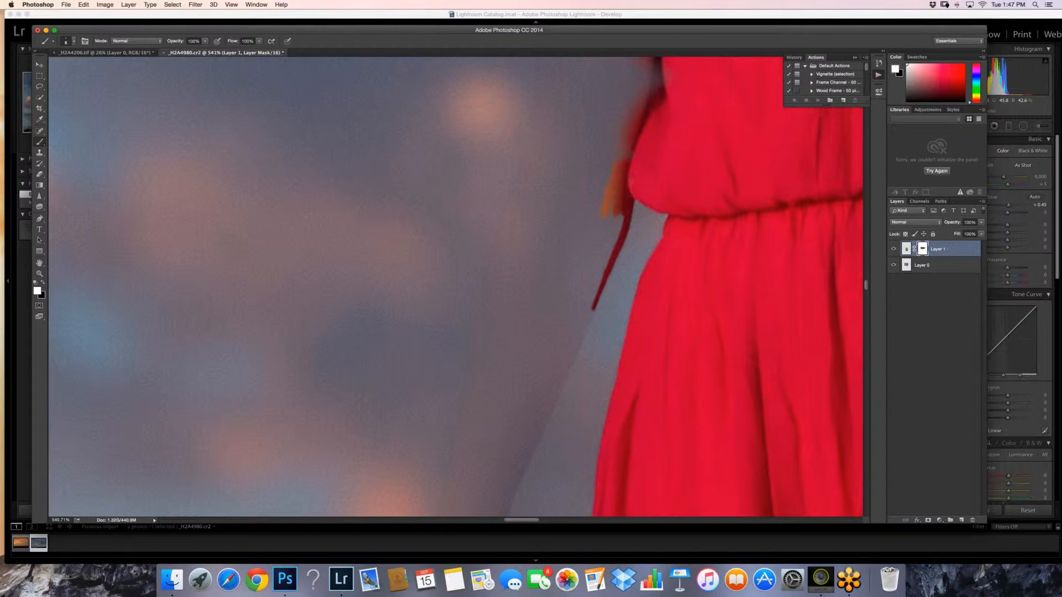
- Fill in the upper forearm beside the waistband with a much larger white brush
key("bracketright")
key("bracketright")
key("bracketright")
key("bracketright")
key("bracketright")
key("bracketright")
key("bracketright")
mouse_move(620, 162)
left_mouse_down()
mouse_move(626, 134)
mouse_move(596, 161)
mouse_move(582, 200)
mouse_move(610, 226)
mouse_move(591, 292)
mouse_move(553, 262)
mouse_move(562, 331)
mouse_move(589, 307)
mouse_move(562, 378)
mouse_move(579, 329)
left_mouse_up()
- Extend the forearm's shadowed inner edge with a very small white brush and fill the skin next to it
key("bracketleft")
key("bracketleft")
key("bracketleft")
key("bracketright")
key("bracketleft")
key("bracketleft")
key("bracketleft")
key("bracketleft")
key("bracketleft")
key("bracketleft")
key("bracketleft")
key("bracketleft")
key("bracketleft")
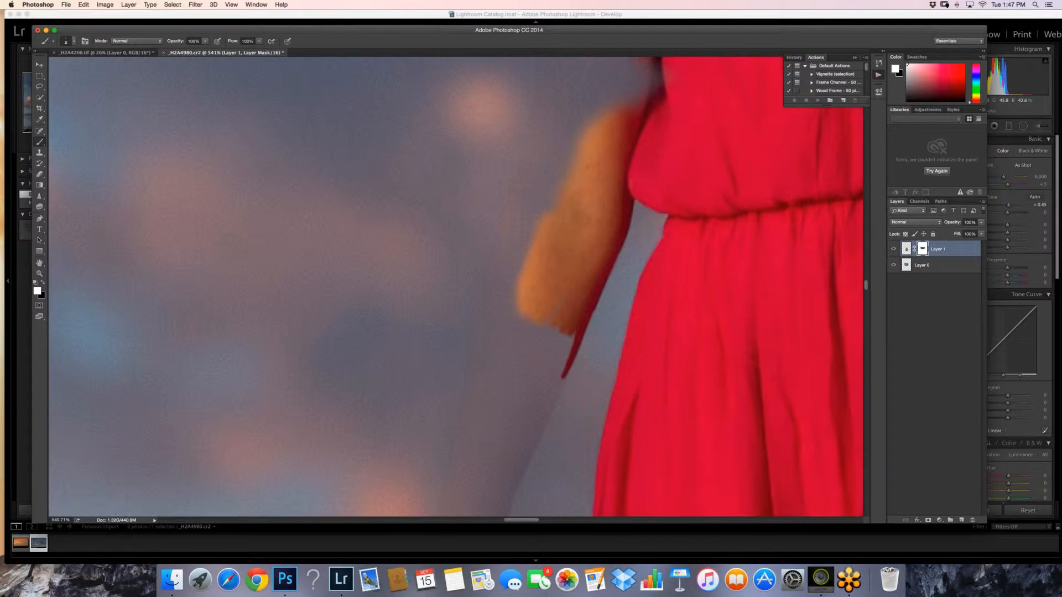
mouse_move(565, 332)
left_mouse_down()
mouse_move(557, 353)
mouse_move(571, 339)
mouse_move(578, 204)
left_mouse_up()
key("bracketright")
key("bracketright")
key("bracketright")
key("bracketright")
key("bracketright")
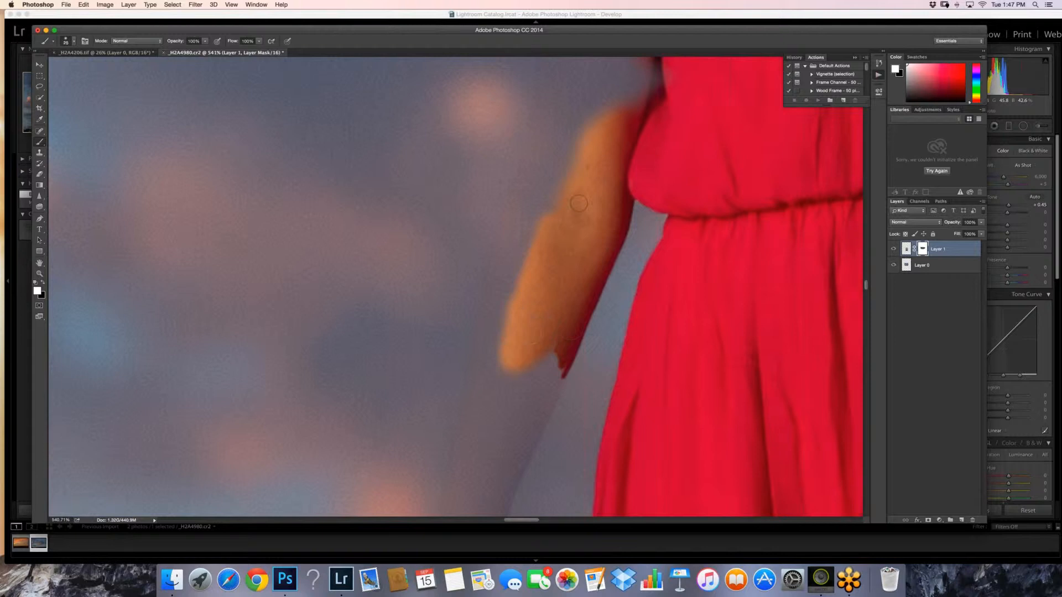
- Trace the lower forearm's inner edge toward the wrist and fill the adjoining skin with a slightly larger white brush
key("bracketleft")
key("bracketleft")
key("bracketleft")
key("bracketleft")
mouse_move(517, 367)
left_mouse_down()
mouse_move(491, 428)
mouse_move(527, 388)
mouse_move(552, 380)
mouse_move(520, 471)
left_mouse_up()
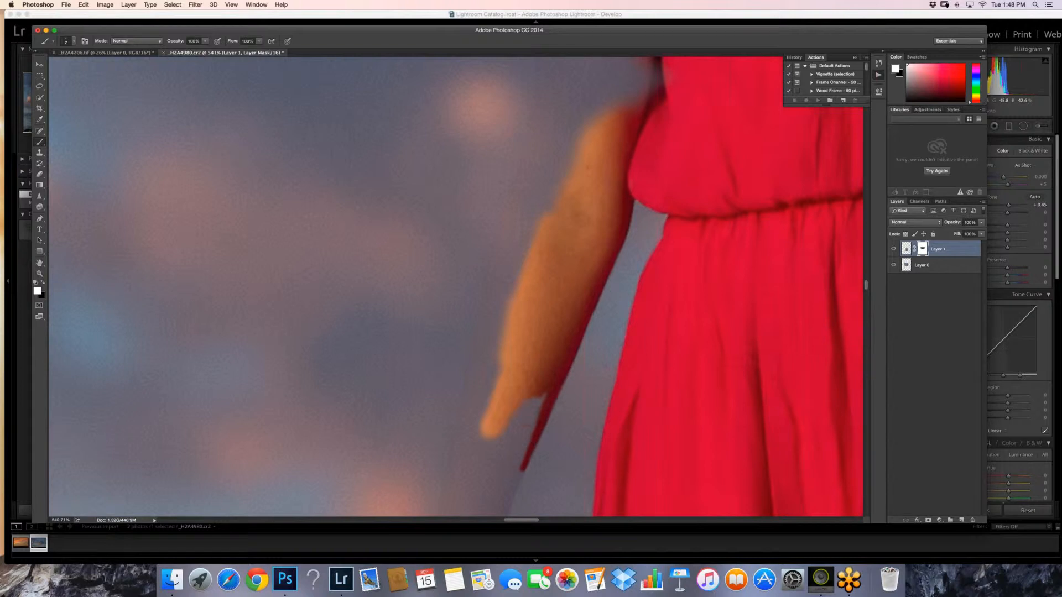
key("bracketright")
key("bracketright")
key("bracketright")
left_click_drag(532, 402, 518, 465)
mouse_move(489, 433)
left_mouse_down()
mouse_move(513, 488)
mouse_move(503, 508)
left_mouse_up()
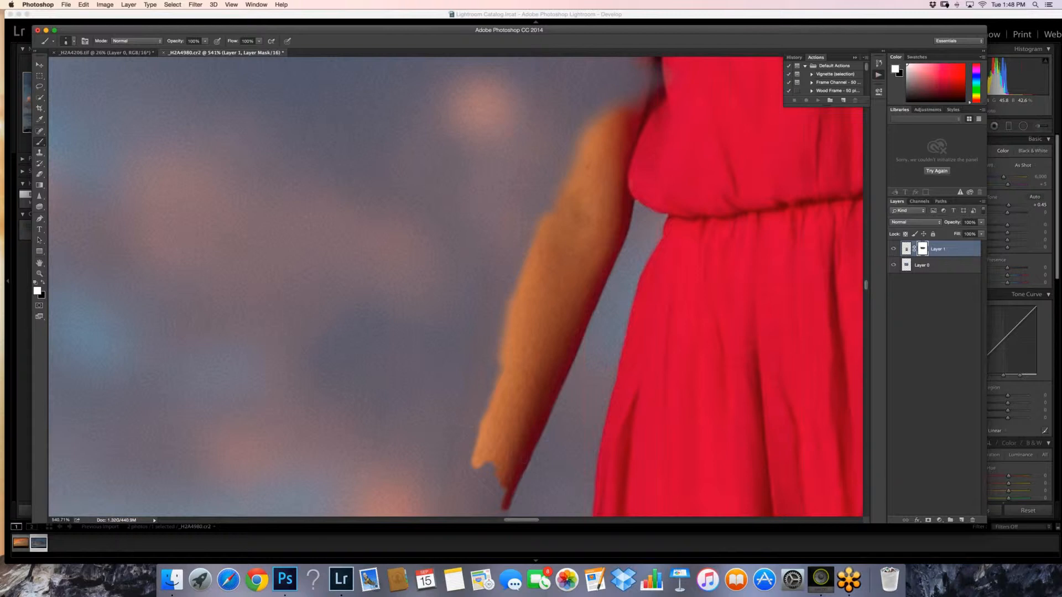
- Restore the outer side of the forearm from near the wrist up past the elbow with a larger white brush
key("bracketright")
key("bracketright")
left_click_drag(495, 357, 476, 492)
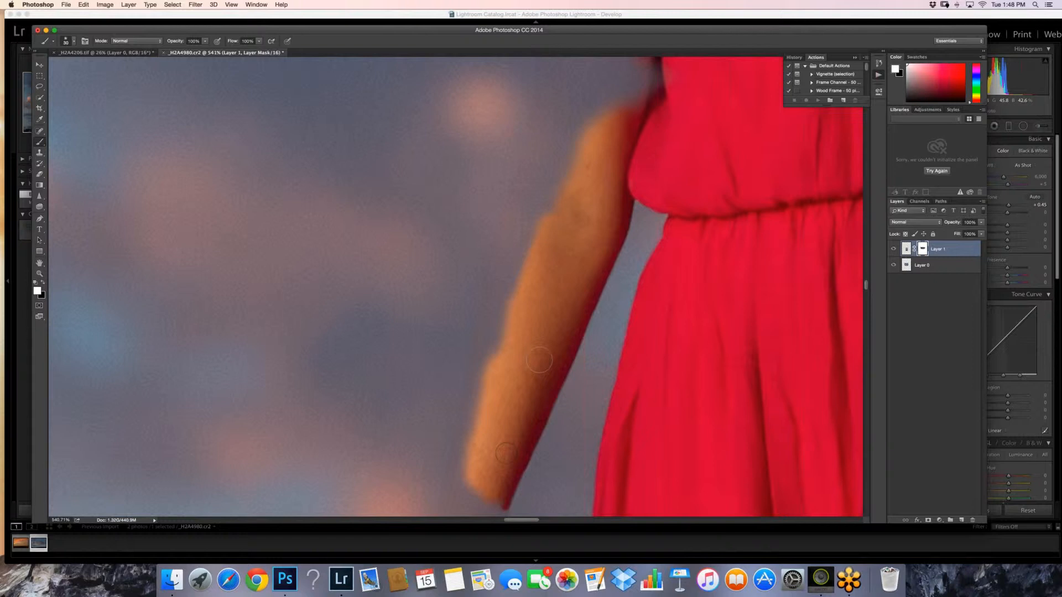
mouse_move(540, 361)
left_mouse_down()
mouse_move(564, 187)
mouse_move(598, 111)
mouse_move(642, 94)
mouse_move(636, 69)
mouse_move(622, 85)
left_mouse_up()
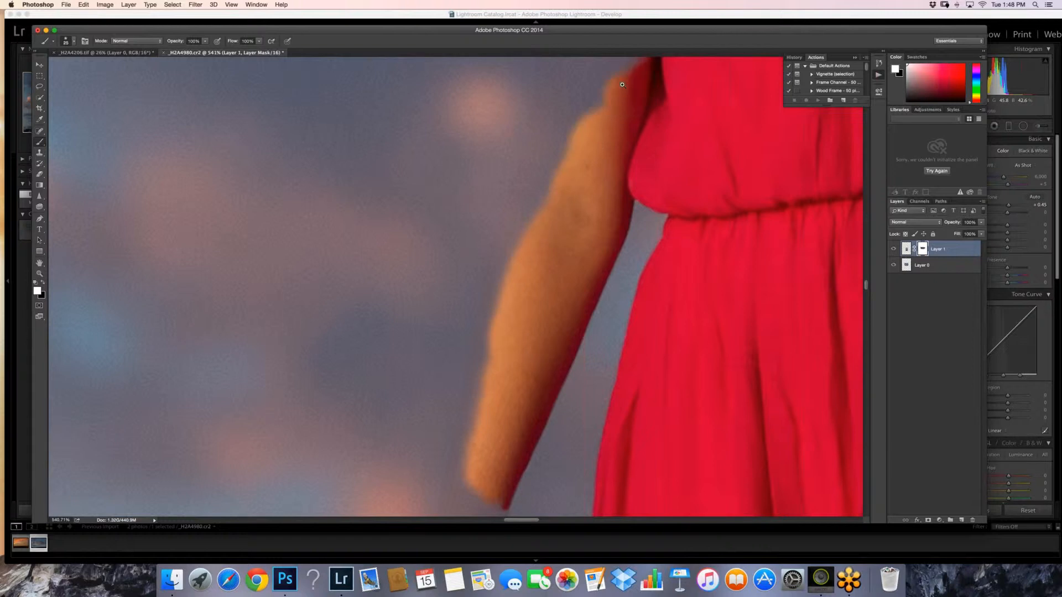
- Restore the upper arm's outer side from the elbow up to the shoulder on the layer mask
key("z")
mouse_move(645, 228)
left_mouse_down()
mouse_move(597, 222)
mouse_move(639, 217)
left_mouse_up()
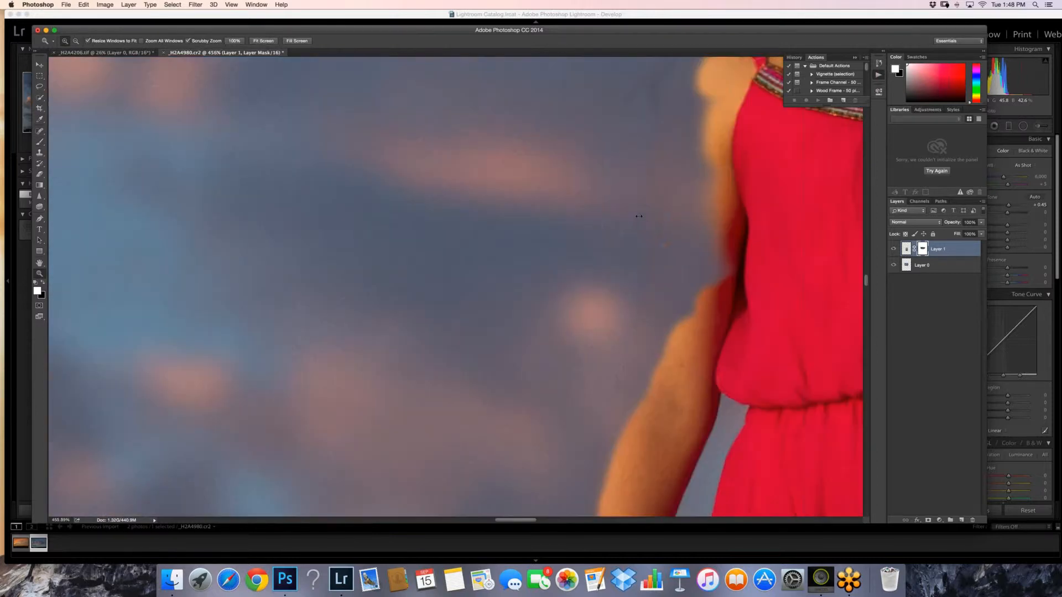
key("b")
mouse_move(692, 155)
left_mouse_down()
mouse_move(725, 271)
mouse_move(665, 351)
left_mouse_up()
key("[")
left_click_drag(672, 265, 631, 448)
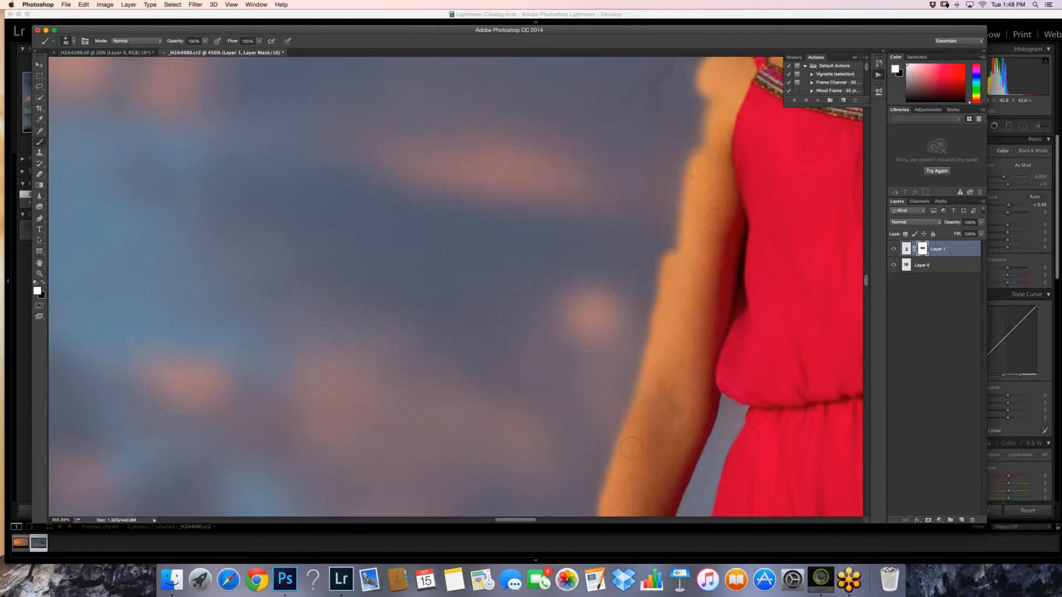
mouse_move(689, 213)
left_mouse_down()
mouse_move(686, 105)
mouse_move(692, 141)
left_mouse_up()
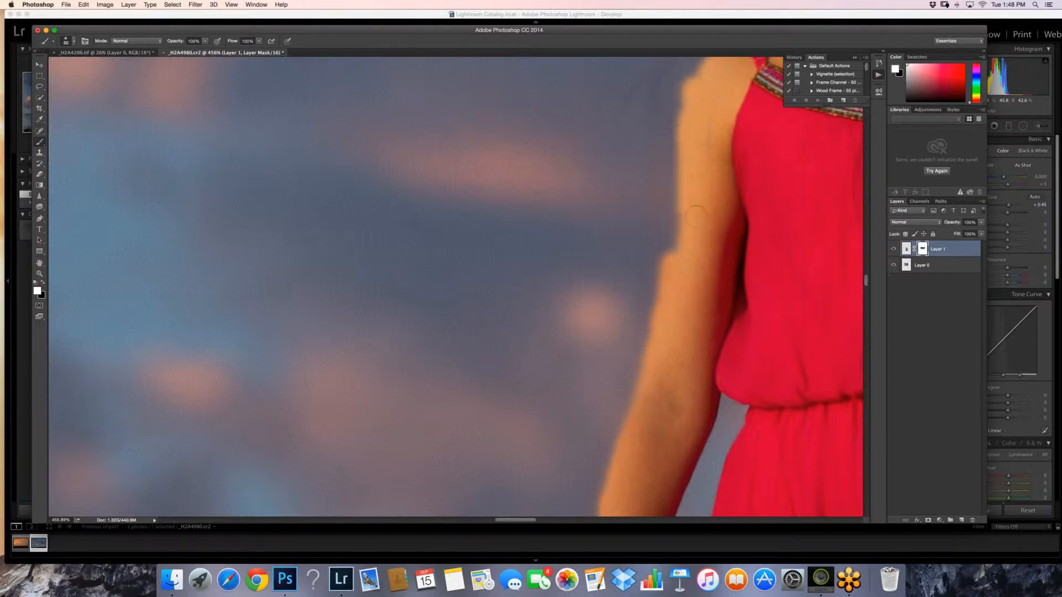
mouse_move(686, 227)
left_mouse_down()
mouse_move(696, 194)
mouse_move(693, 87)
left_mouse_up()
- Paint in the shoulder's outer edge and the hair lock just above it with a smaller white brush
key("z")
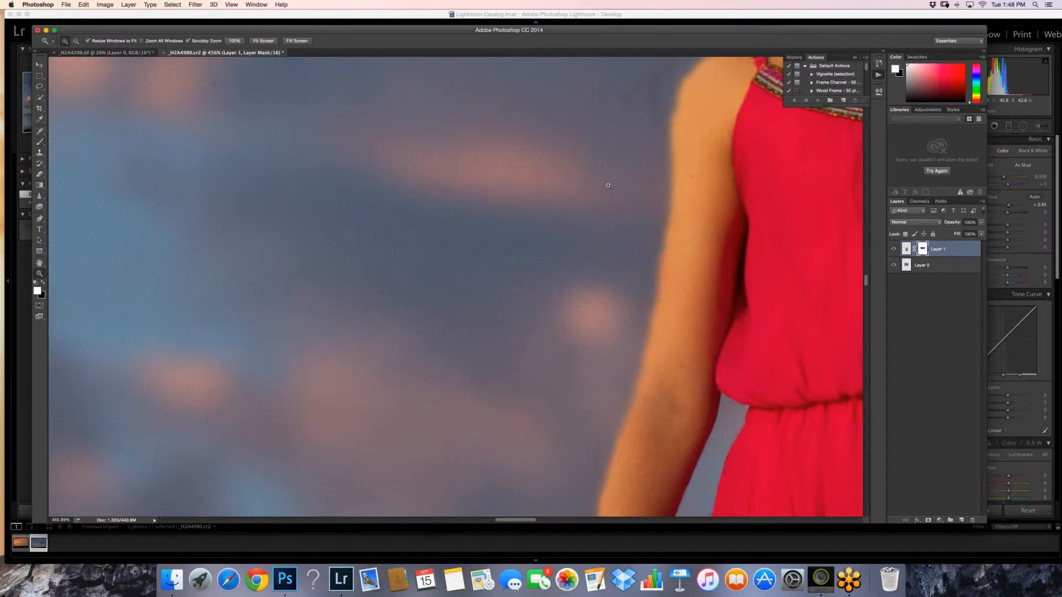
mouse_move(607, 185)
left_mouse_down()
mouse_move(531, 186)
mouse_move(641, 188)
left_mouse_up()
key("b")
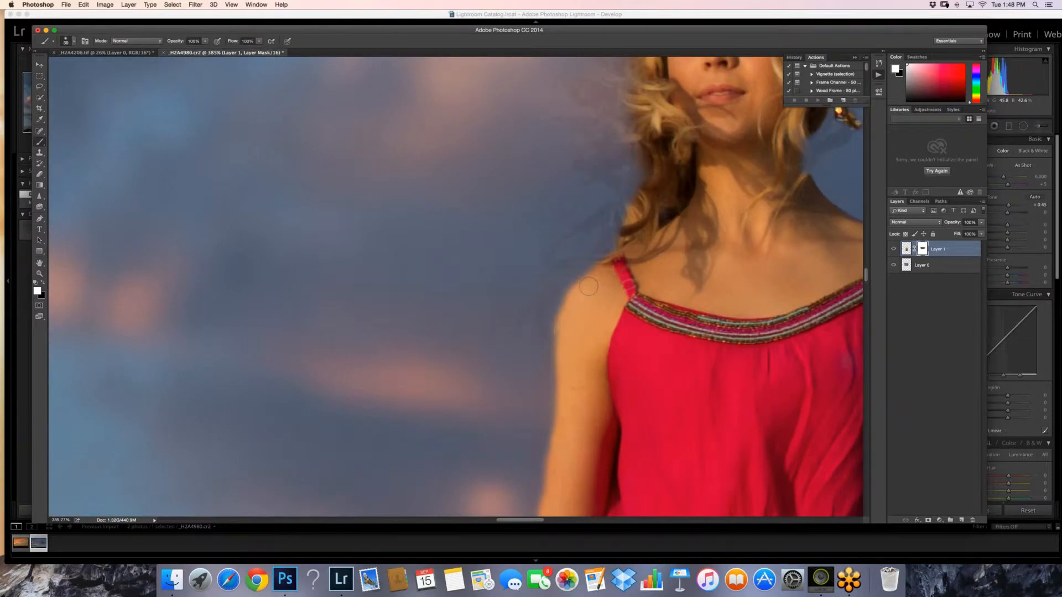
left_click_drag(562, 334, 561, 343)
key("bracketleft")
key("bracketleft")
key("bracketleft")
left_click_drag(620, 207, 558, 308)
key("bracketleft")
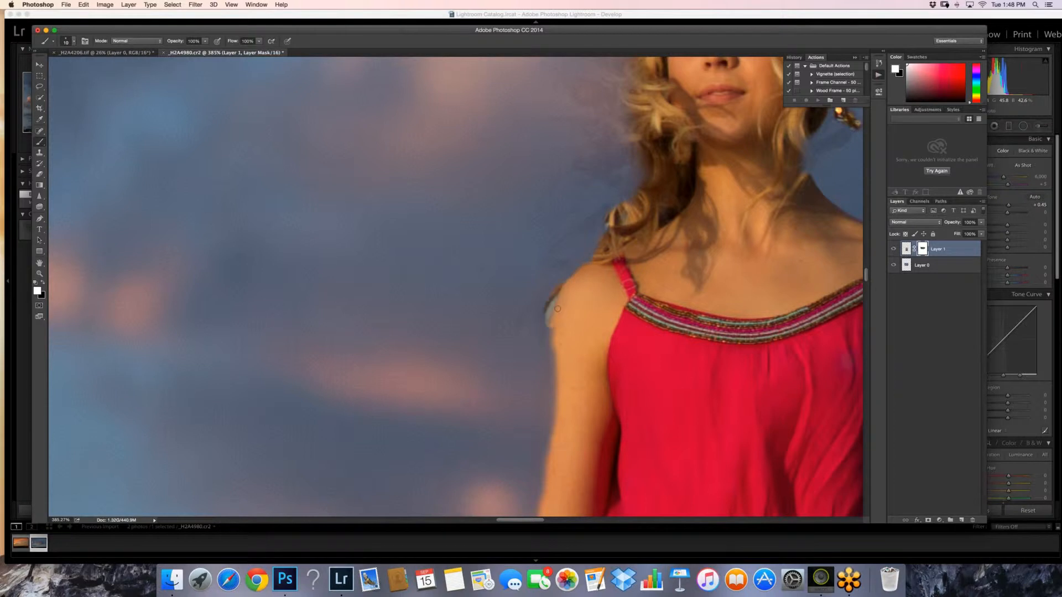
- Try to restore the hair curls beside the jaw with a slightly larger white brush
key("bracketright")
key("bracketright")
key("bracketright")
key("bracketleft")
mouse_move(631, 152)
left_mouse_down()
mouse_move(612, 108)
mouse_move(634, 123)
left_mouse_up()
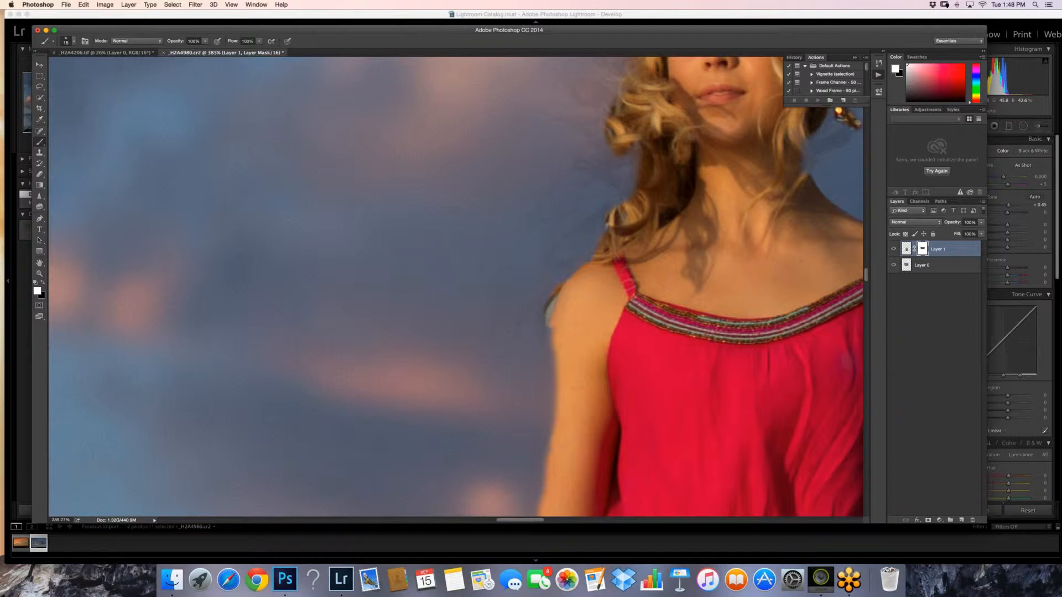
- Step back through the strokes on the hair curls and along the shoulder's outer edge
left_click(84, 5)
left_click(98, 14)
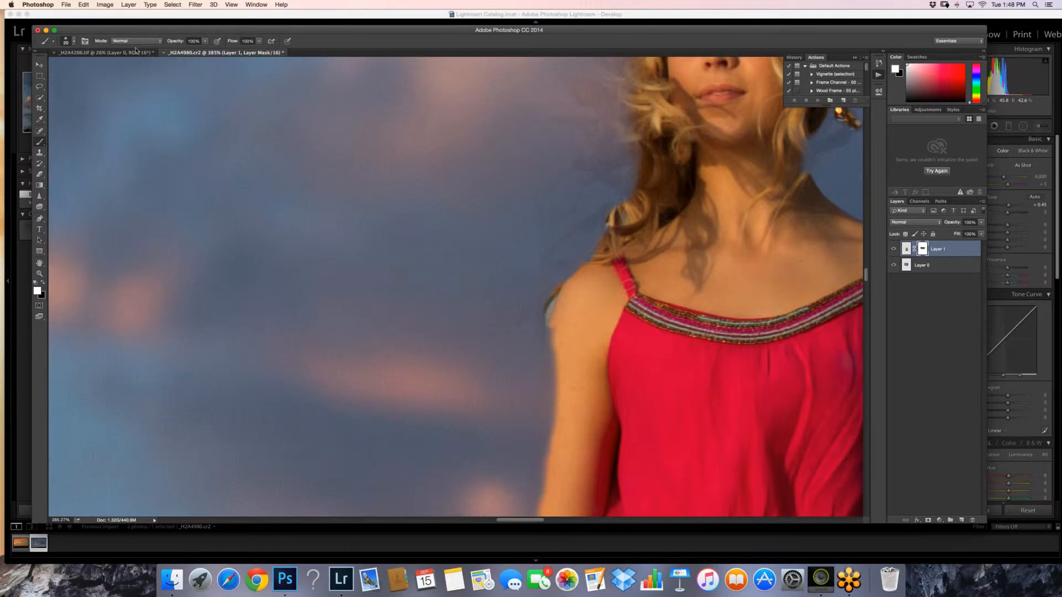
left_click(82, 5)
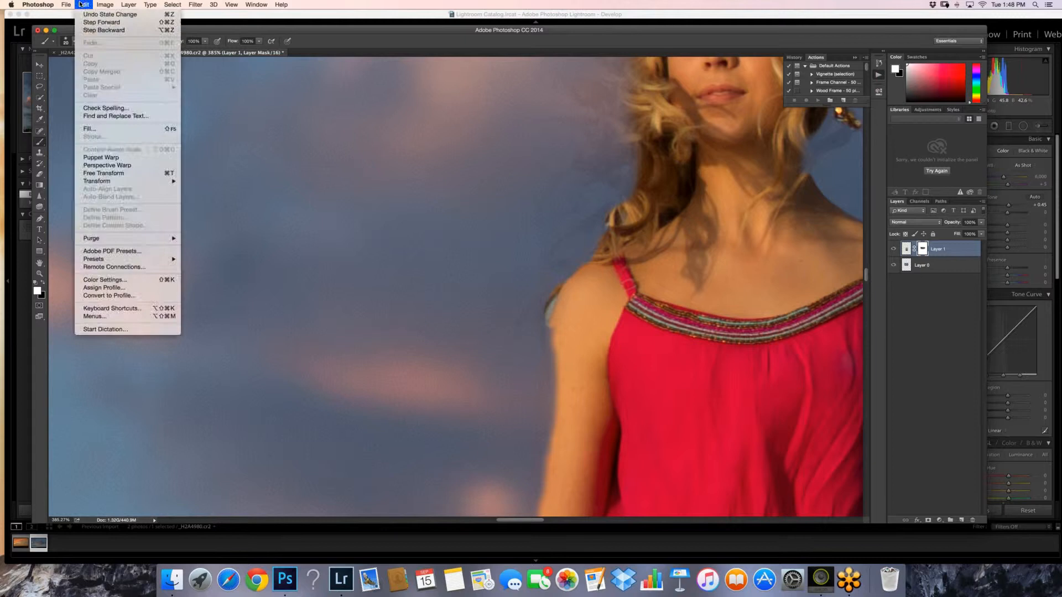
left_click(82, 5)
left_click(83, 5)
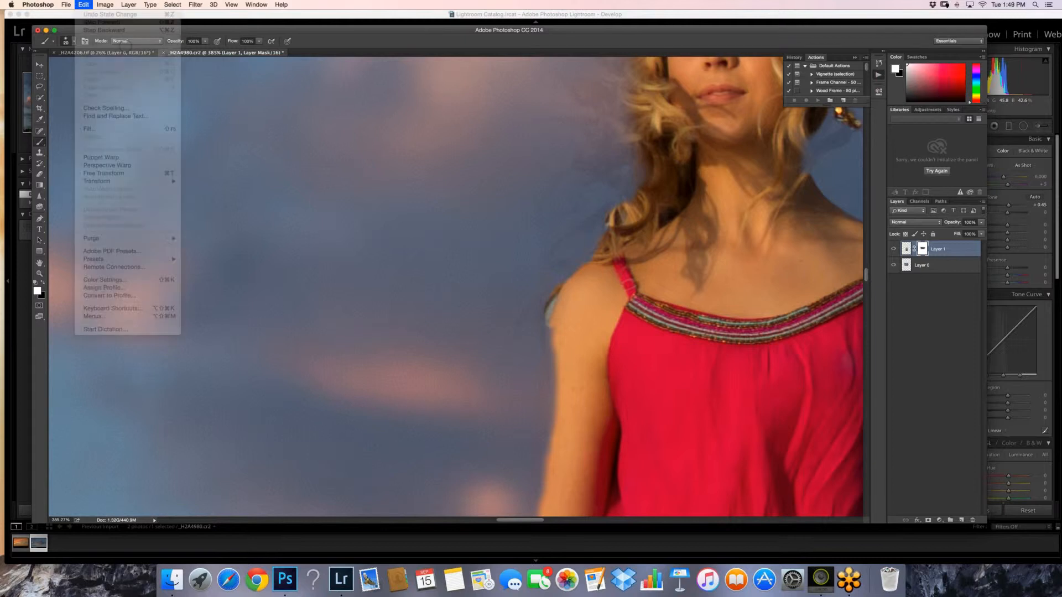
key("]")
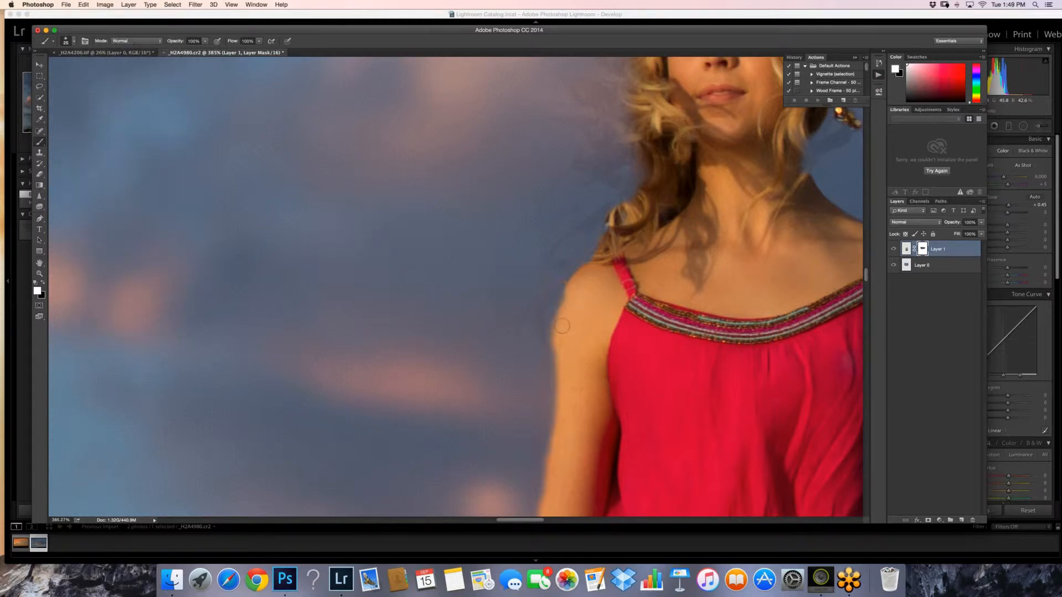
- Set the white brush to 7% opacity, enlarge it, and faintly reveal the original photo around the woman
key("z")
left_click_drag(605, 273, 666, 357)
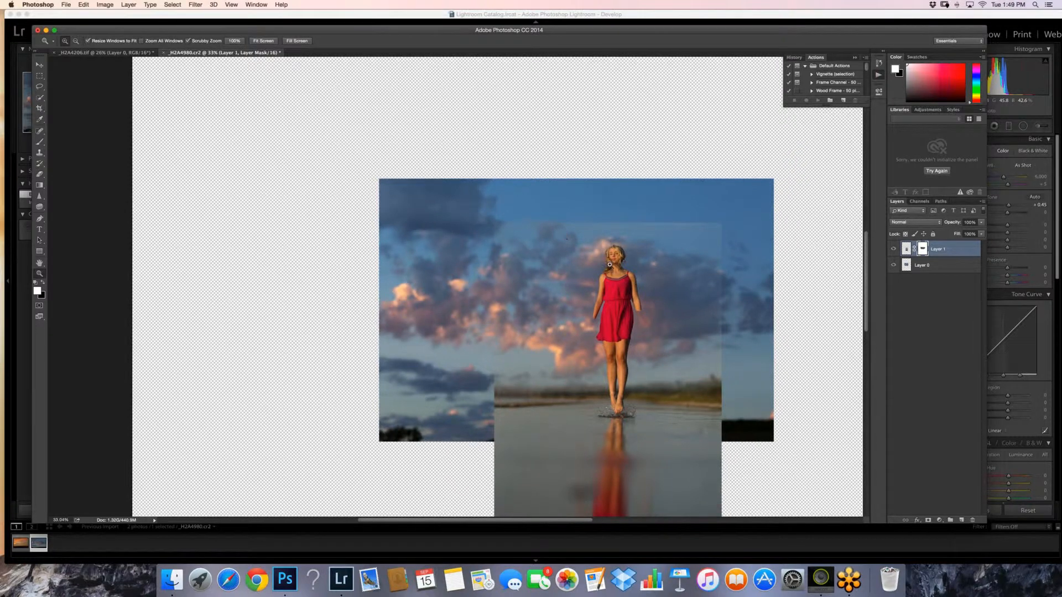
left_click(610, 265)
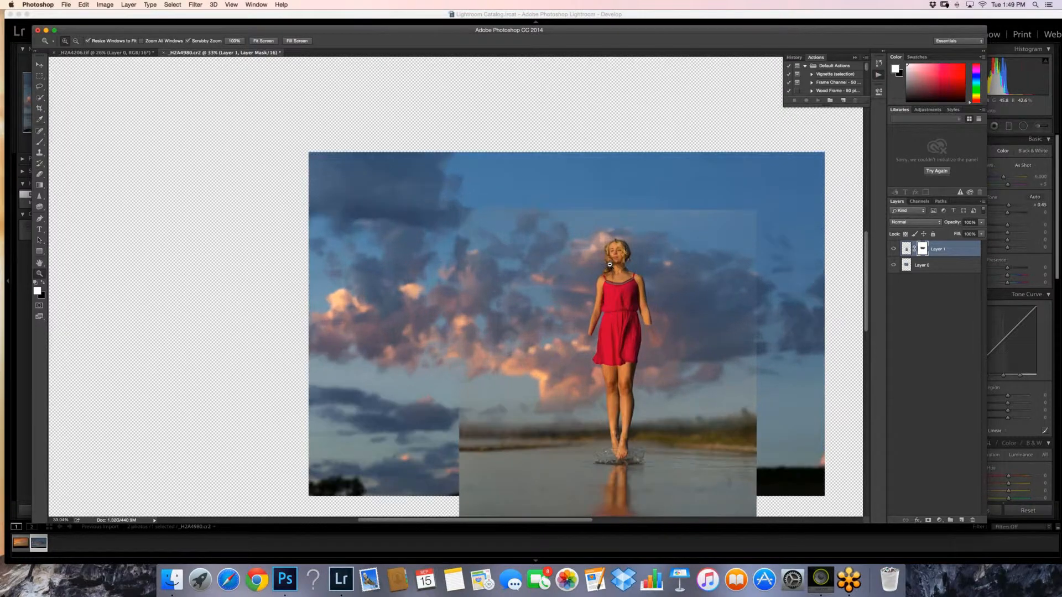
left_click_drag(610, 265, 569, 270)
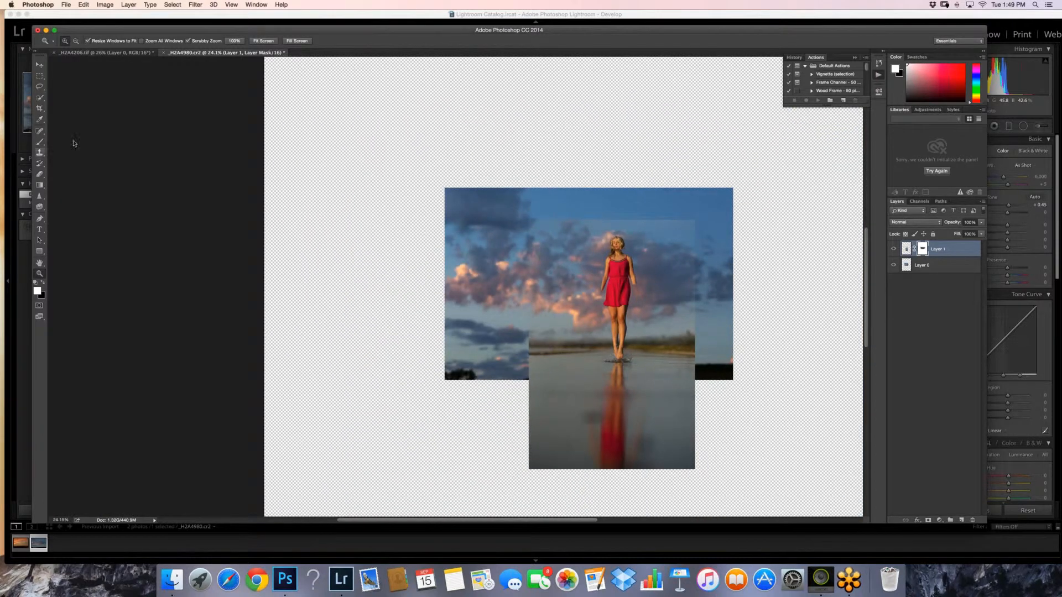
key("b")
left_click(205, 41)
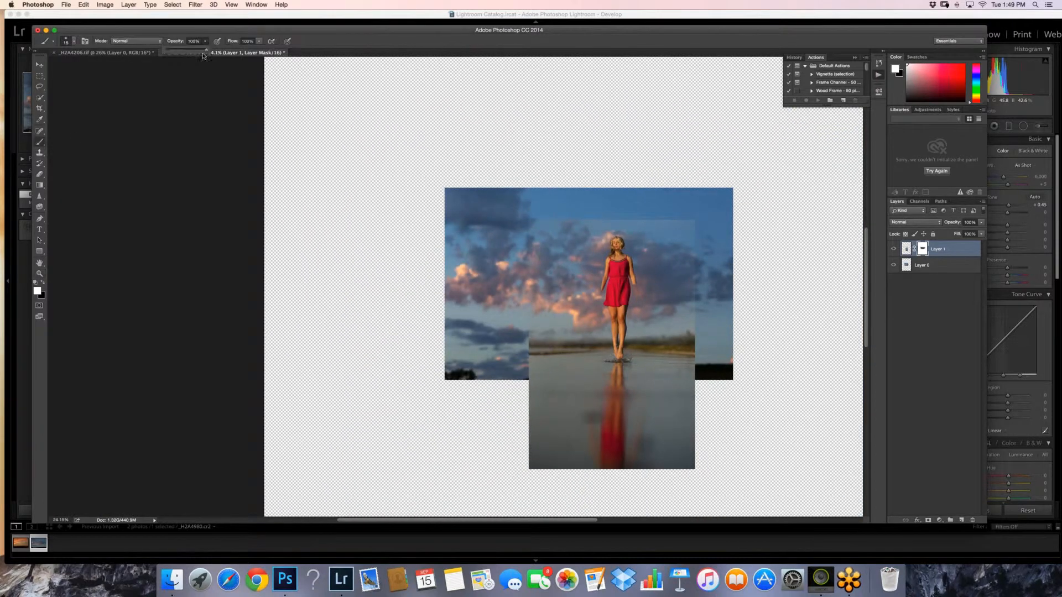
left_click(168, 52)
key("bracketright")
key("bracketright")
key("bracketright")
key("bracketright")
key("bracketright")
key("bracketright")
key("bracketright")
key("bracketright")
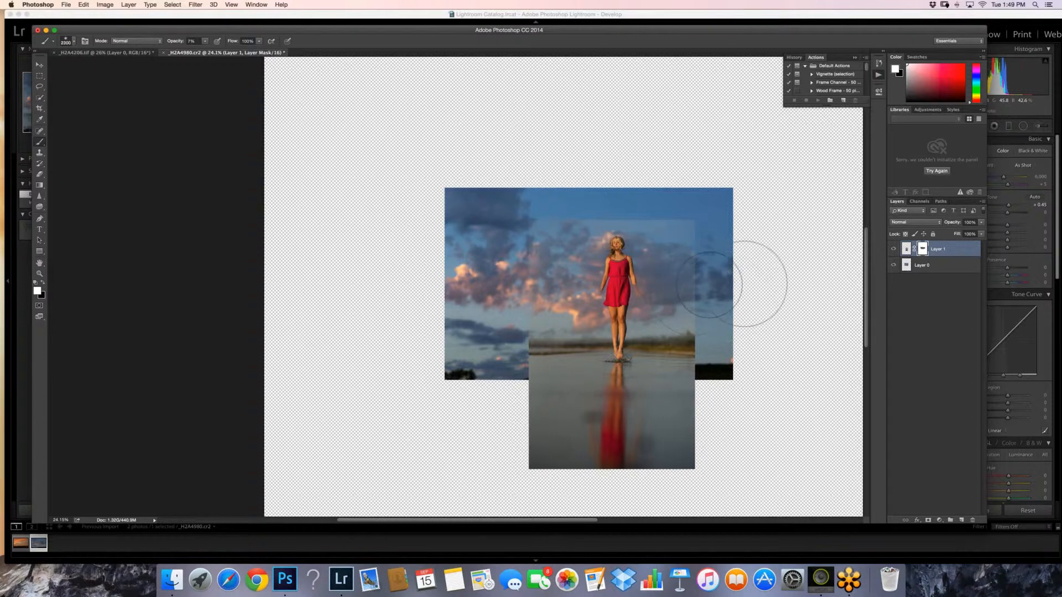
- Shrink the white brush, raise its opacity to 100%, and restore the missing strip along the upper arm's outer edge
key("bracketleft")
key("bracketleft")
key("bracketleft")
key("bracketleft")
key("bracketleft")
key("bracketleft")
key("bracketleft")
key("bracketleft")
key("bracketleft")
key("bracketleft")
key("bracketleft")
key("z")
left_click_drag(615, 256, 701, 290)
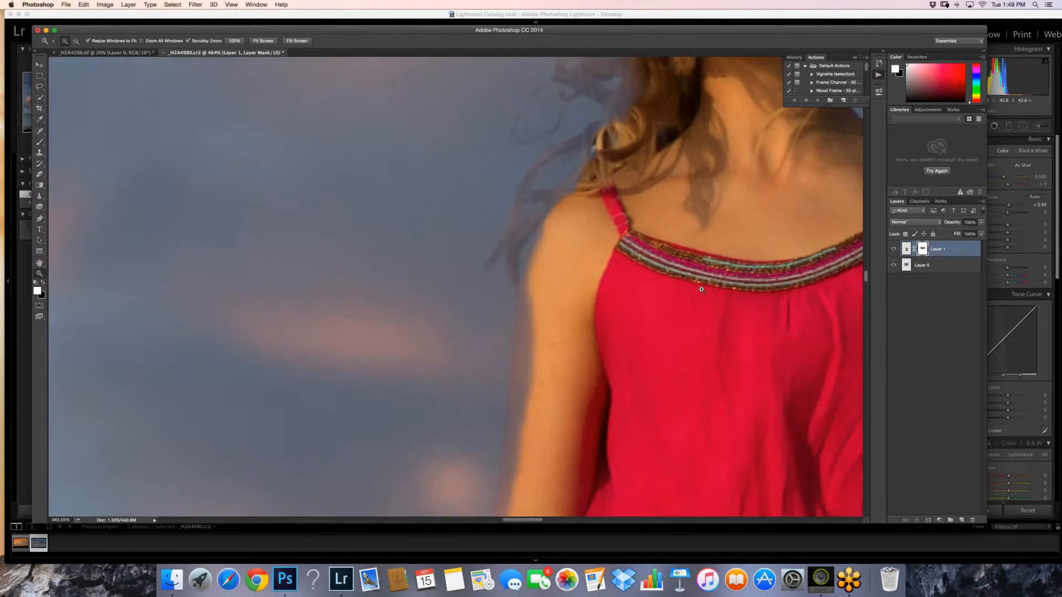
key("b")
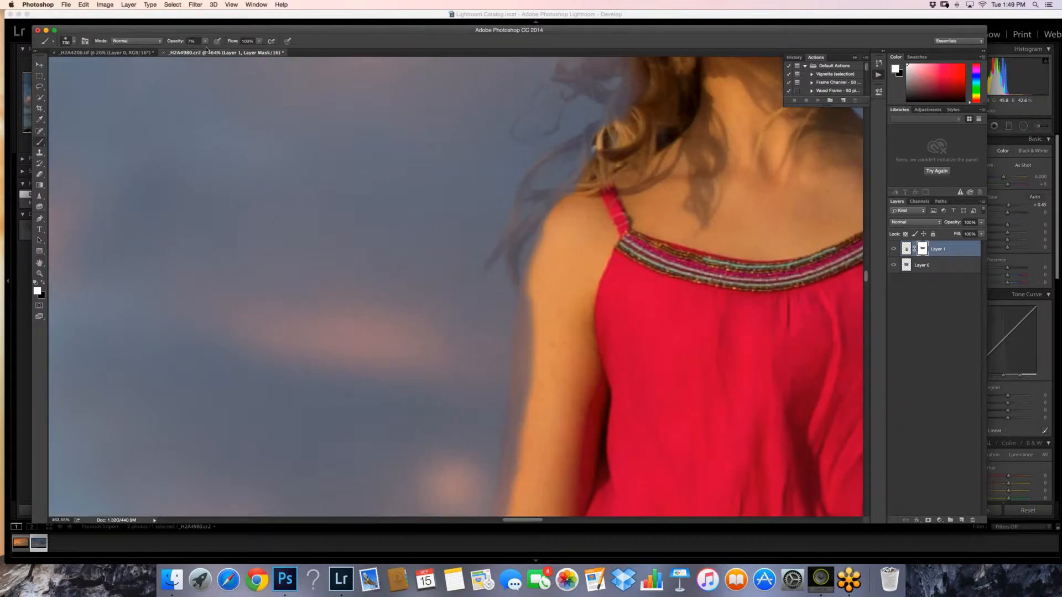
left_click_drag(206, 41, 261, 51)
key("bracketleft")
key("bracketleft")
key("bracketleft")
key("bracketleft")
key("bracketleft")
key("bracketleft")
key("bracketleft")
key("bracketleft")
key("bracketleft")
key("bracketleft")
key("bracketleft")
key("bracketleft")
key("bracketleft")
key("bracketleft")
key("bracketleft")
key("bracketleft")
key("bracketleft")
mouse_move(540, 358)
left_mouse_down()
mouse_move(523, 344)
mouse_move(528, 314)
mouse_move(532, 337)
left_mouse_up()
key("bracketleft")
key("bracketleft")
key("bracketleft")
mouse_move(519, 385)
left_mouse_down()
mouse_move(523, 429)
mouse_move(516, 376)
mouse_move(519, 435)
mouse_move(499, 505)
left_mouse_up()
- Refine the arm's outer edge near the elbow and up to the shoulder with a finer white brush
key("bracketleft")
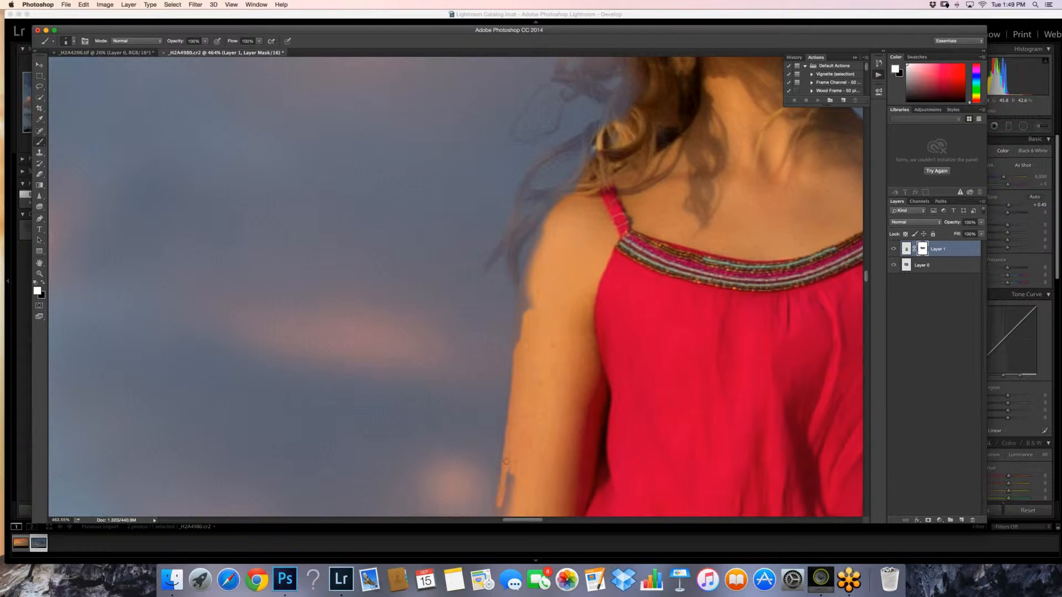
left_click_drag(506, 462, 502, 510)
mouse_move(519, 324)
left_mouse_down()
mouse_move(517, 346)
mouse_move(530, 252)
mouse_move(527, 267)
left_mouse_up()
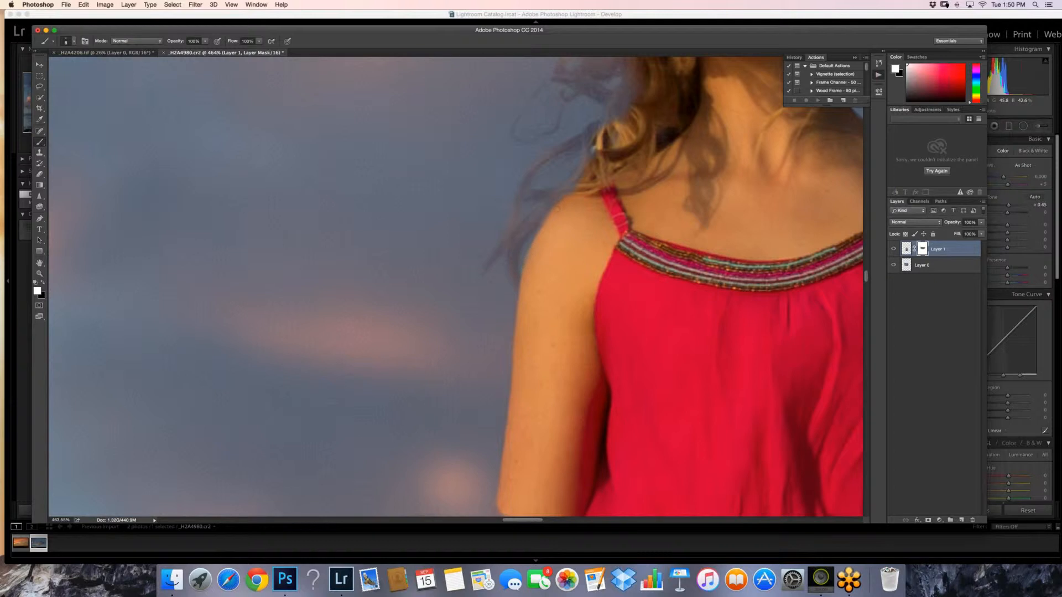
- Restore the loose hair strands falling over the shoulder and beside the neck with a fine white brush
mouse_move(546, 215)
left_mouse_down()
mouse_move(514, 247)
mouse_move(511, 274)
left_mouse_up()
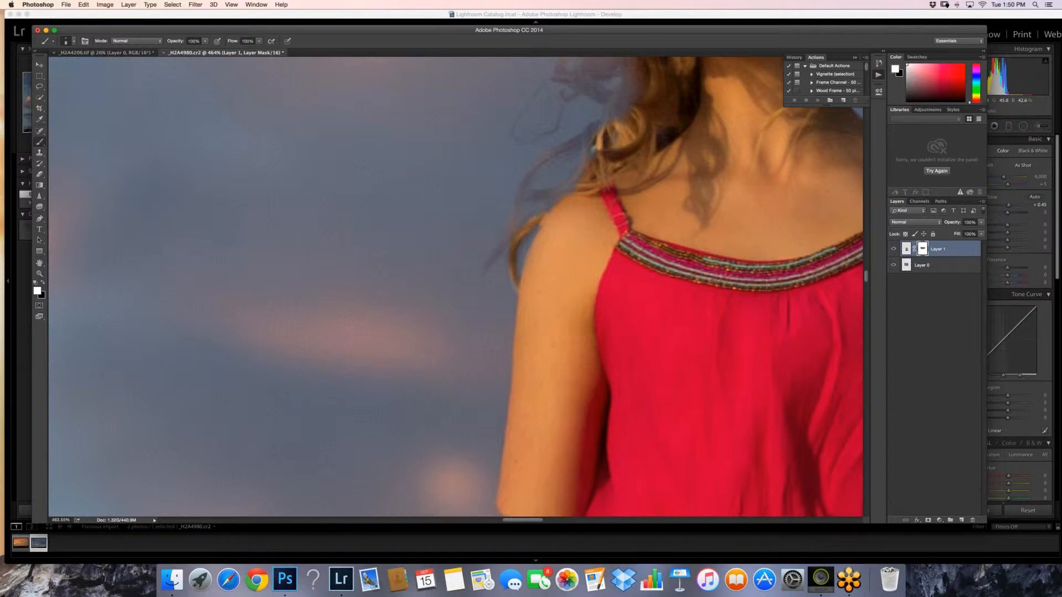
left_click_drag(549, 209, 530, 218)
mouse_move(576, 187)
left_mouse_down()
mouse_move(534, 194)
mouse_move(570, 186)
left_mouse_up()
left_click_drag(595, 126, 586, 143)
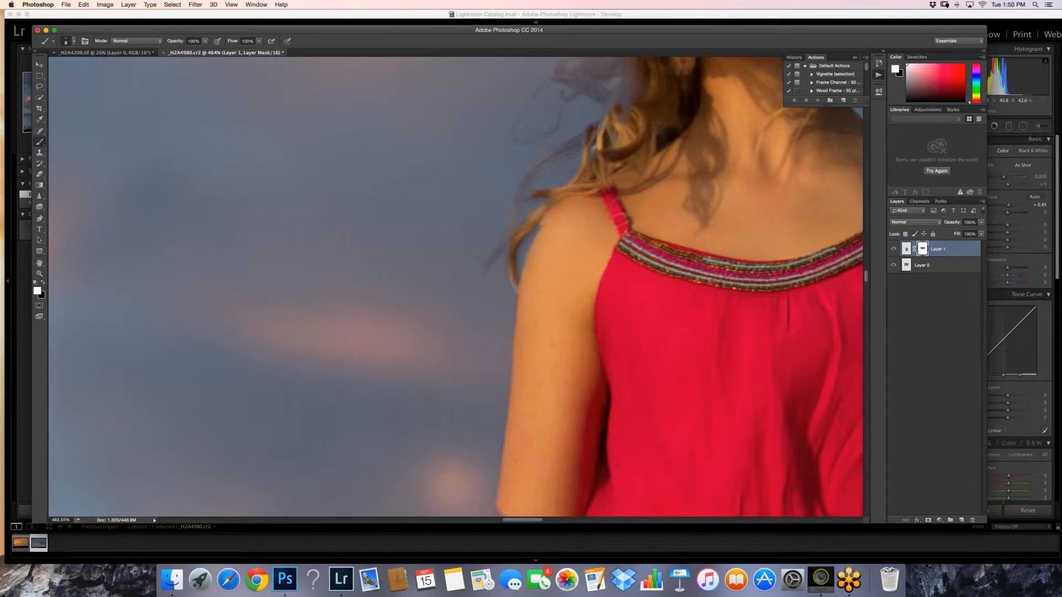
left_click_drag(630, 103, 633, 96)
key("bracketleft")
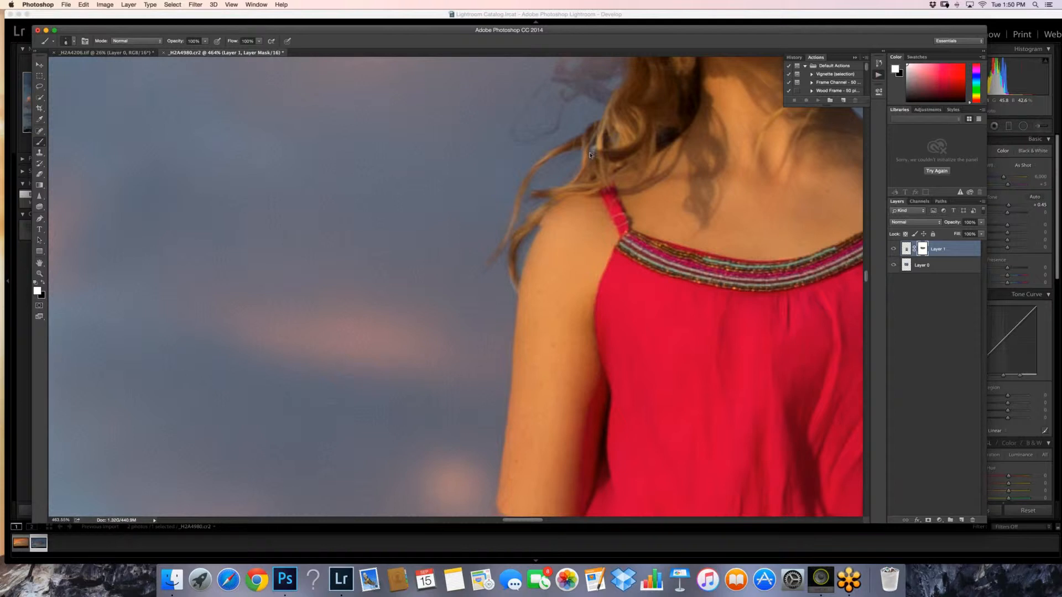
- Switch the mask brush to black at 27% opacity
key("x")
left_click(205, 42)
left_click_drag(172, 49, 177, 49)
- Switch the mask brush to white at 100% opacity and restore the forearm's outer edge just below the elbow
key("z")
left_click_drag(595, 148, 443, 189)
left_click_drag(542, 213, 511, 213)
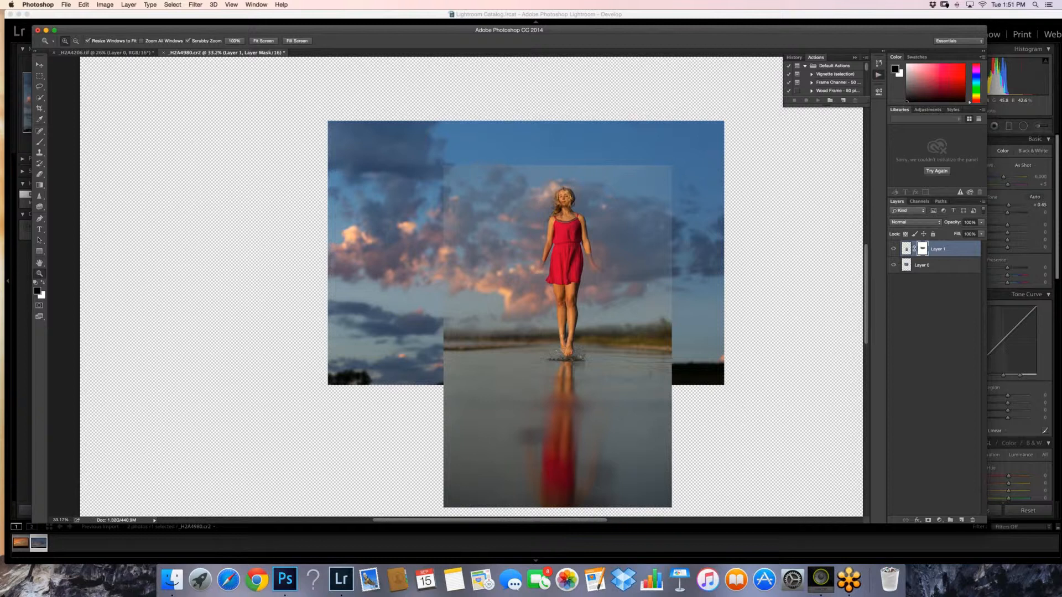
left_click(542, 284)
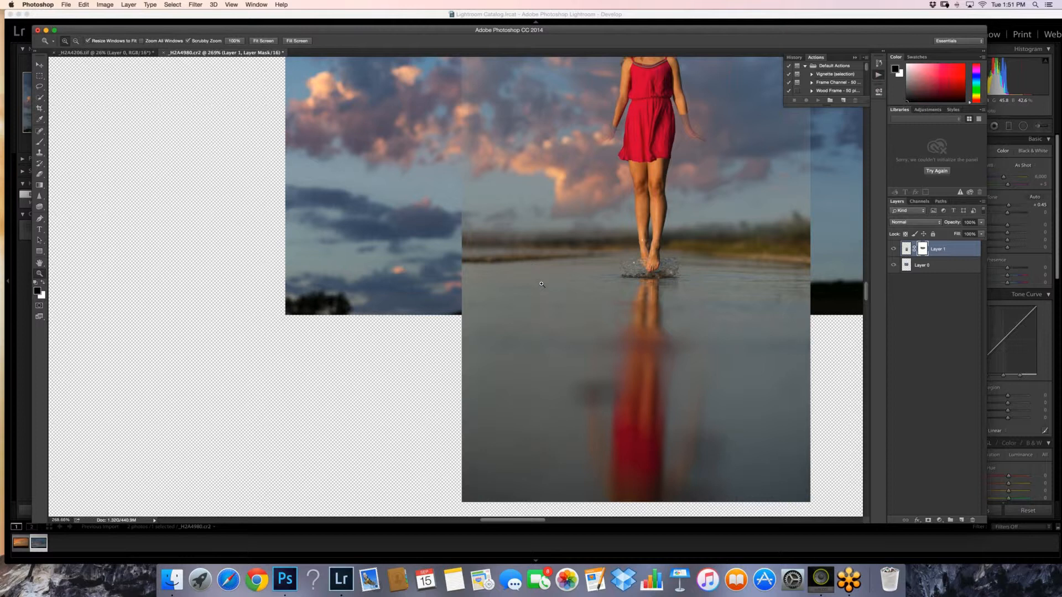
left_click_drag(664, 73, 713, 73)
left_click(664, 72)
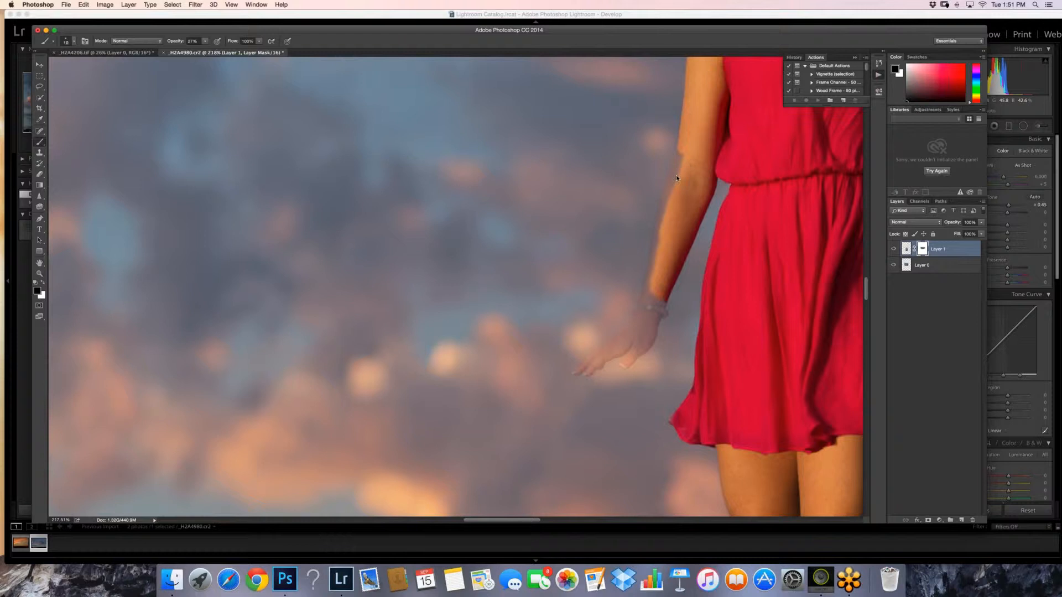
key("x")
left_click_drag(205, 41, 237, 50)
left_click_drag(675, 166, 657, 223)
- Undo the uneven forearm stroke and repaint the forearm's outer edge toward the wrist with a smaller white brush
key("z")
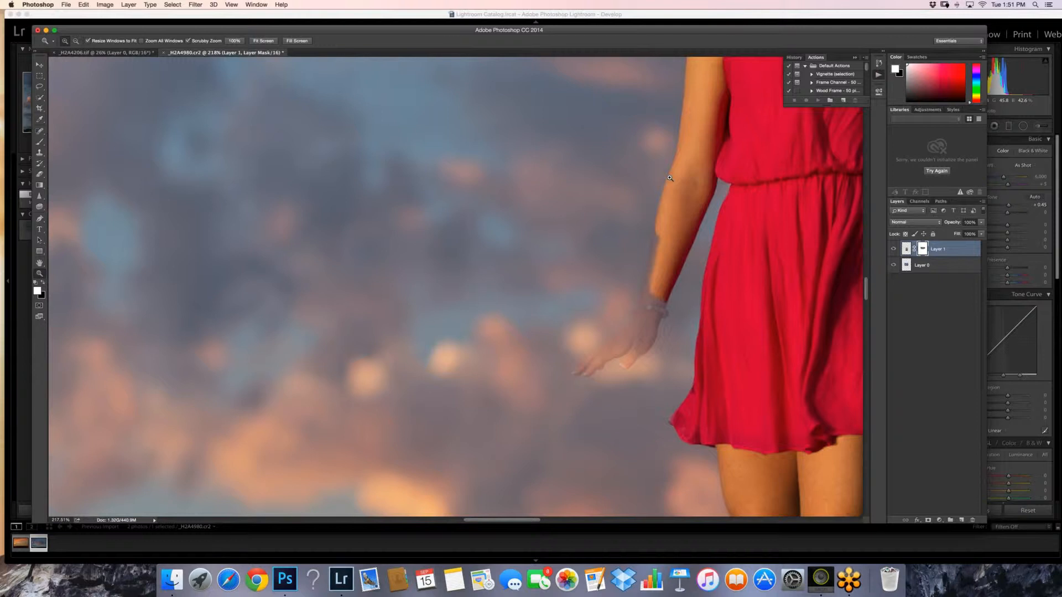
mouse_move(670, 178)
left_mouse_down()
mouse_move(586, 178)
mouse_move(702, 178)
mouse_move(685, 179)
left_mouse_up()
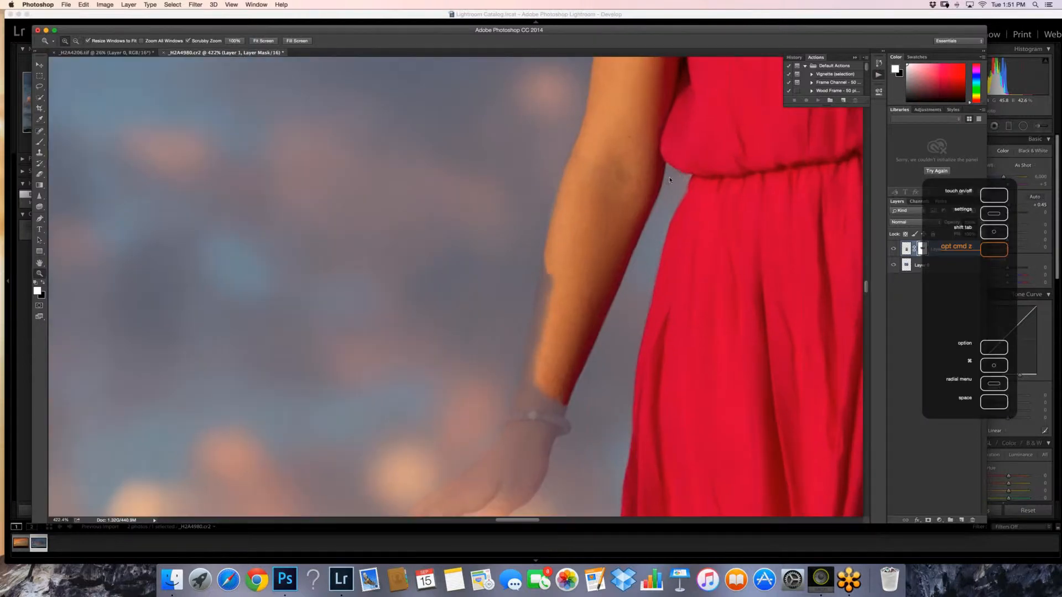
left_click(84, 5)
left_click(104, 30)
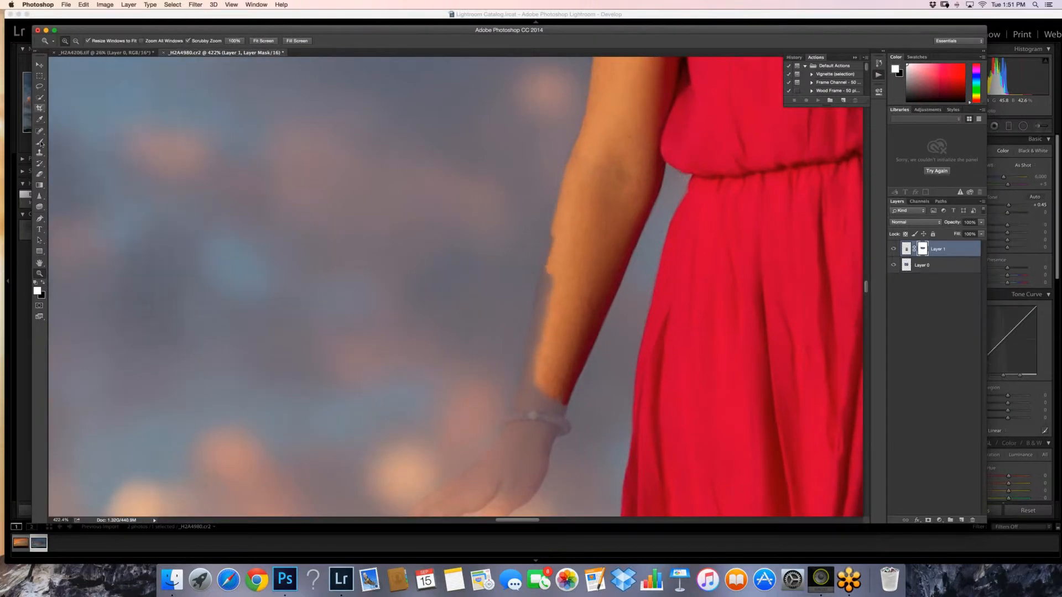
key("b")
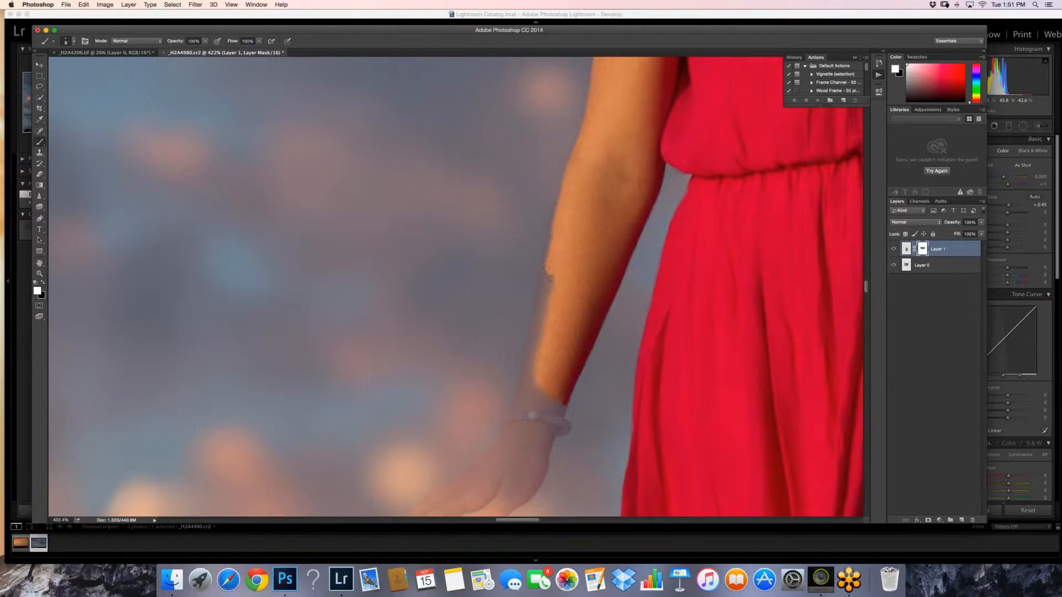
mouse_move(546, 269)
left_mouse_down()
mouse_move(548, 323)
mouse_move(543, 285)
left_mouse_up()
key("bracketleft")
key("bracketleft")
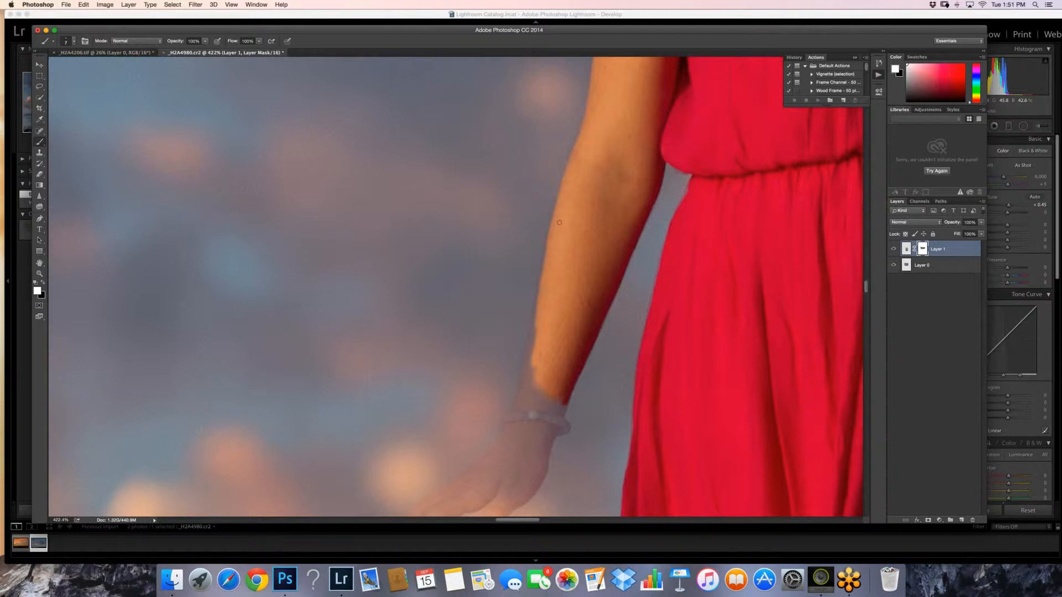
left_click_drag(544, 266, 538, 287)
left_click(84, 5)
key("super+z")
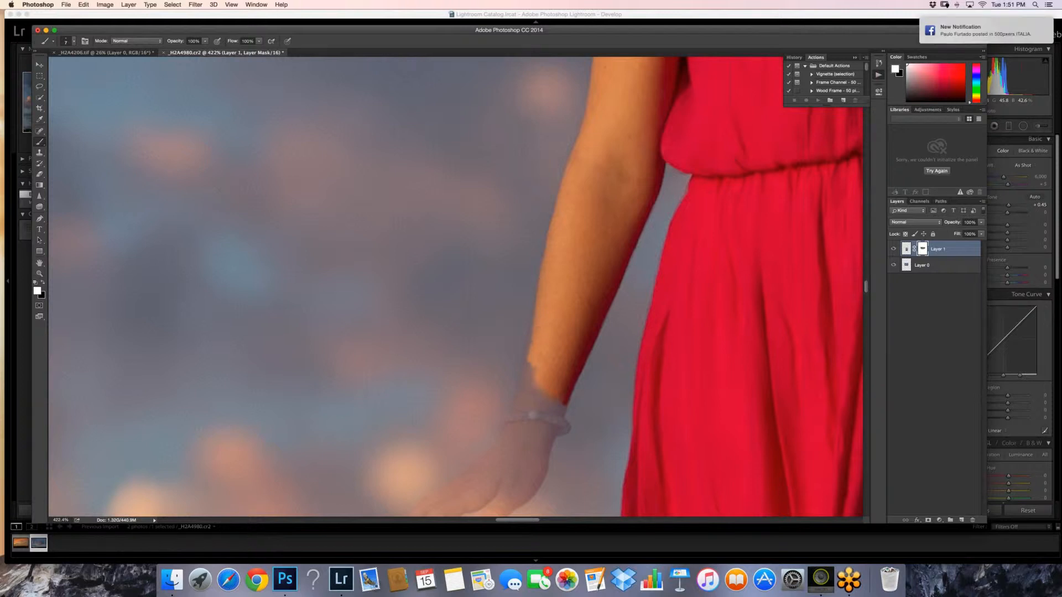
- Restore the wrist, the bracelet and the start of the hand with a fine white mask brush
mouse_move(530, 355)
left_mouse_down()
mouse_move(535, 330)
mouse_move(519, 425)
left_mouse_up()
key("bracketright")
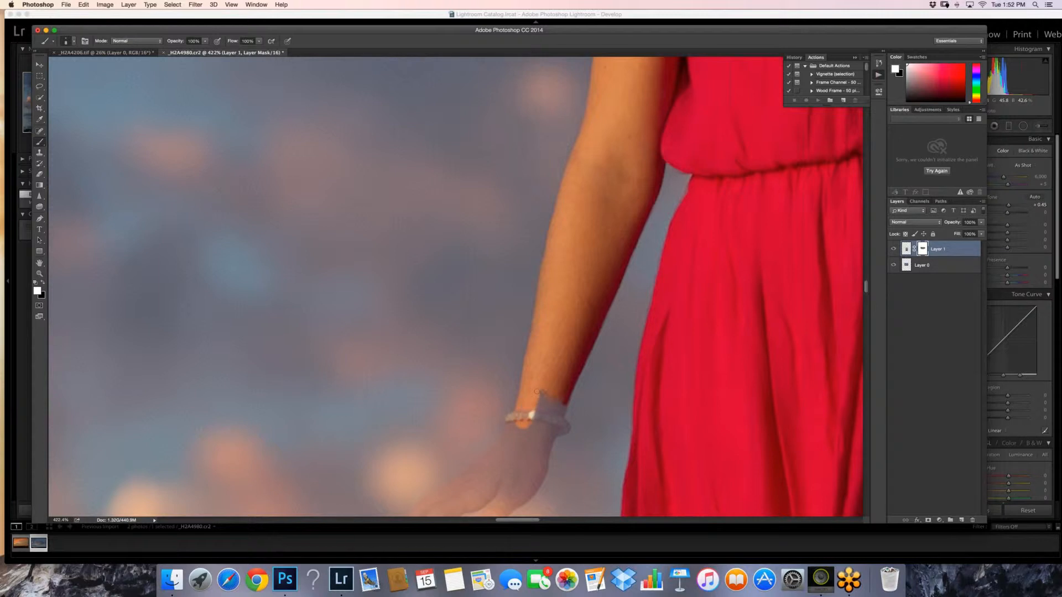
key("bracketleft")
mouse_move(564, 405)
left_mouse_down()
mouse_move(568, 432)
mouse_move(552, 437)
mouse_move(556, 415)
mouse_move(528, 438)
mouse_move(541, 446)
mouse_move(510, 462)
mouse_move(509, 443)
mouse_move(482, 461)
left_mouse_up()
- Extend the white mask painting along the hand's upper edge as far as the knuckles
key("bracketright")
key("bracketright")
key("bracketleft")
key("bracketleft")
key("bracketleft")
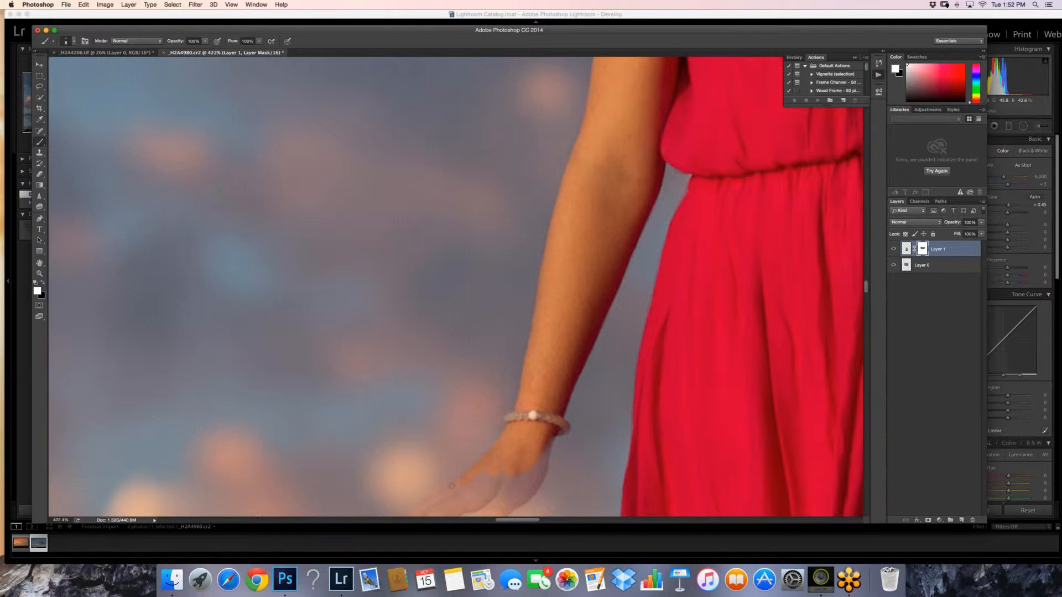
key("]")
left_click_drag(434, 499, 422, 504)
- Enlarge the white brush and fill in the back of the hand toward the base of the fingers
key("]")
key("]")
key("]")
left_click_drag(423, 507, 489, 507)
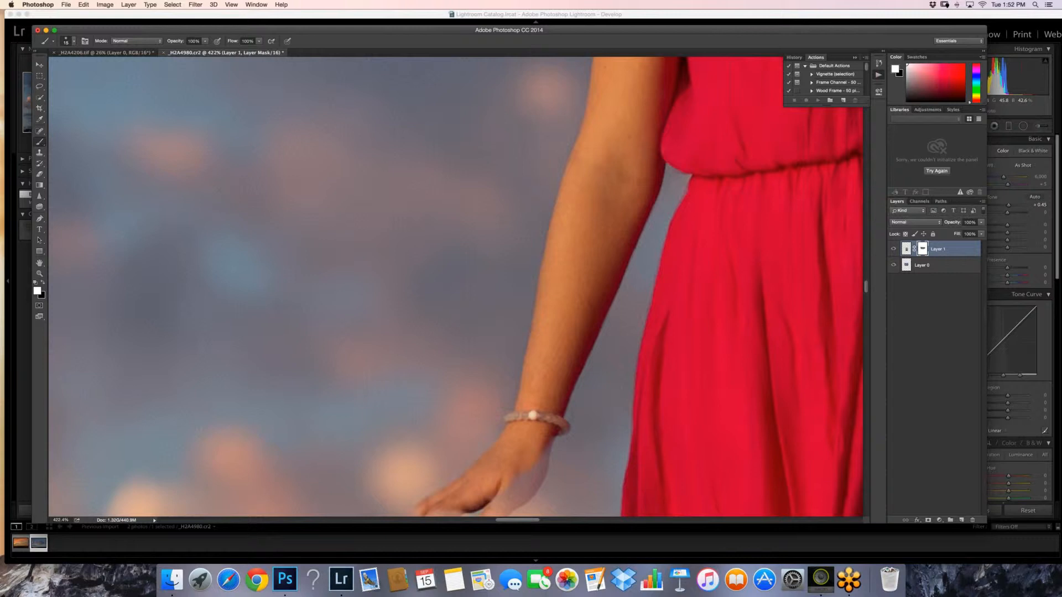
- Paint white along the thumb side of the hand below the bracelet and fill in the remaining skin
key("[")
key("[")
key("[")
mouse_move(552, 439)
left_mouse_down()
mouse_move(530, 497)
mouse_move(502, 516)
left_mouse_up()
key("bracketright")
key("bracketright")
left_click_drag(539, 466, 526, 496)
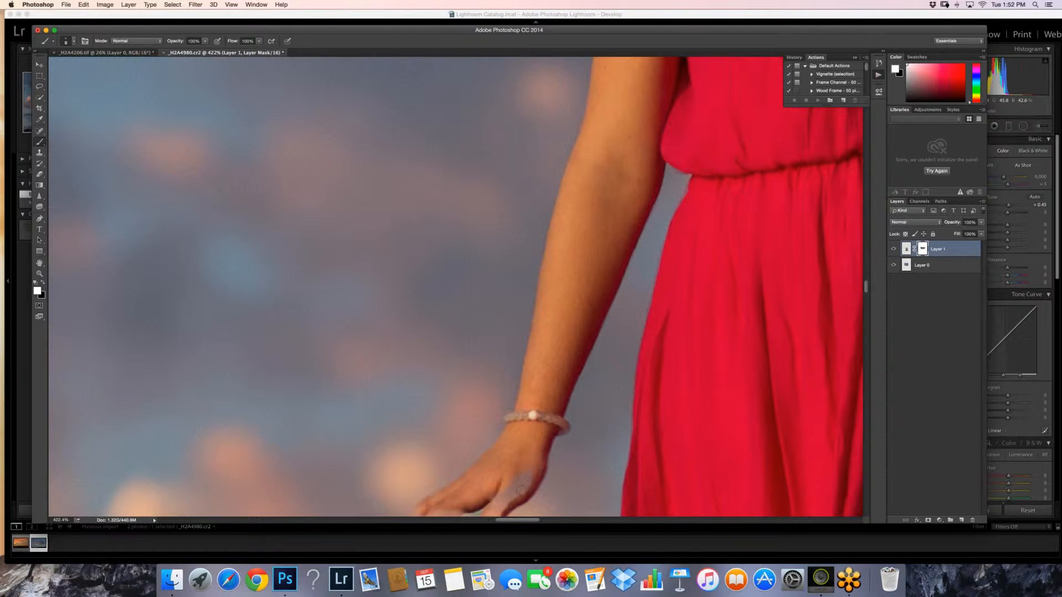
key("bracketright")
key("bracketright")
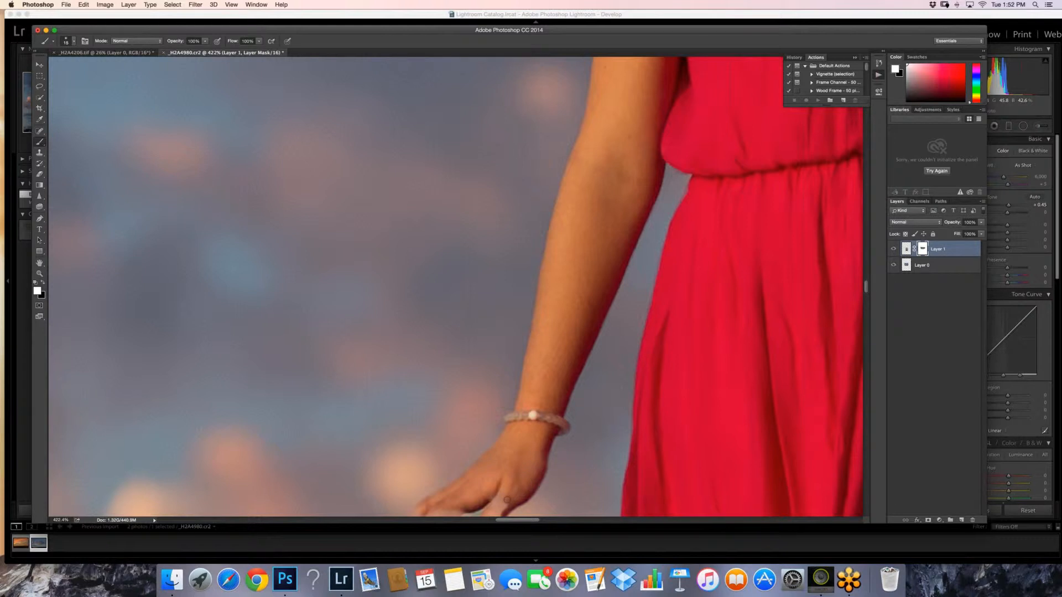
left_click_drag(507, 500, 488, 515)
- Examine the hand up close and step back through the recent mask strokes on its knuckles and thumb side
key("z")
key("super+0")
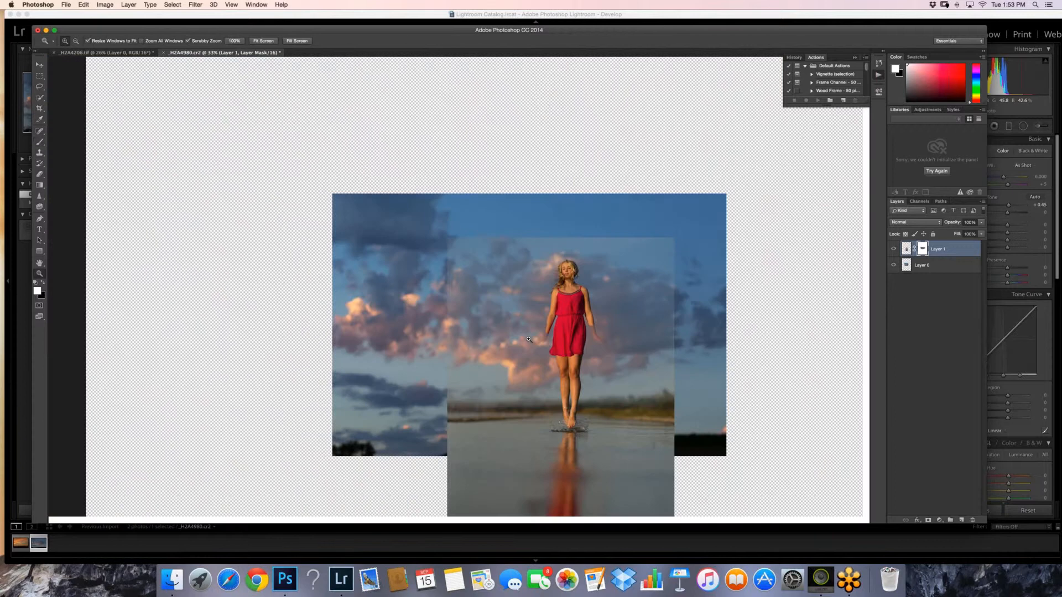
left_click_drag(528, 339, 596, 224)
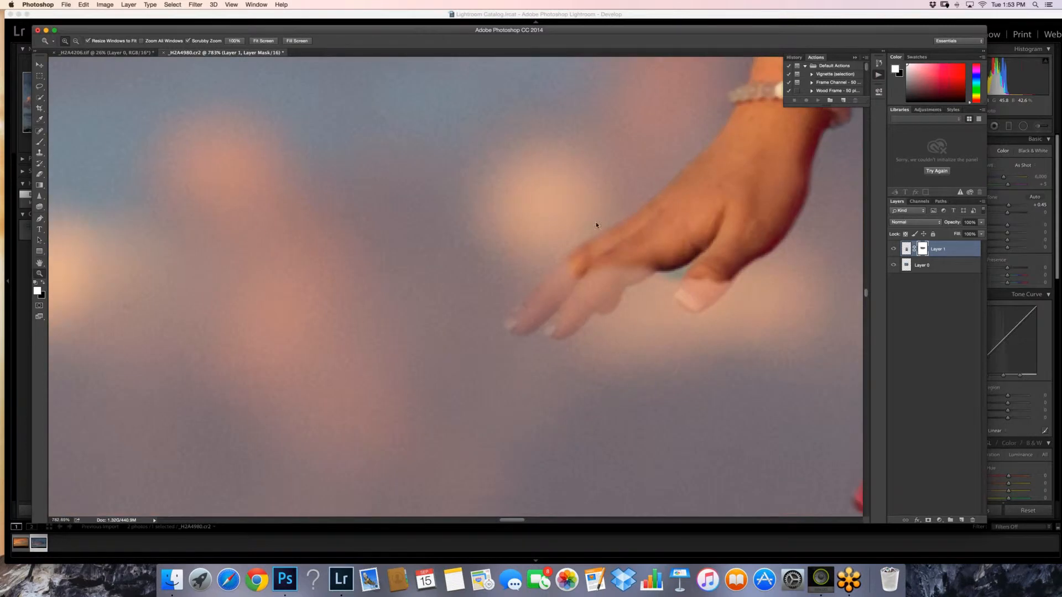
left_click(79, 5)
left_click(92, 29)
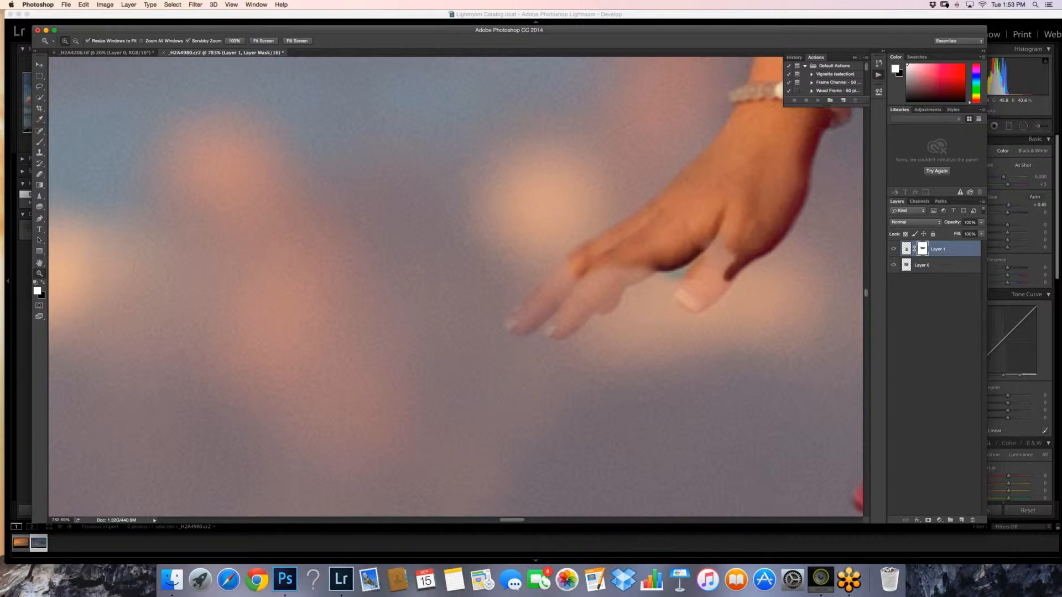
key("super+alt+z")
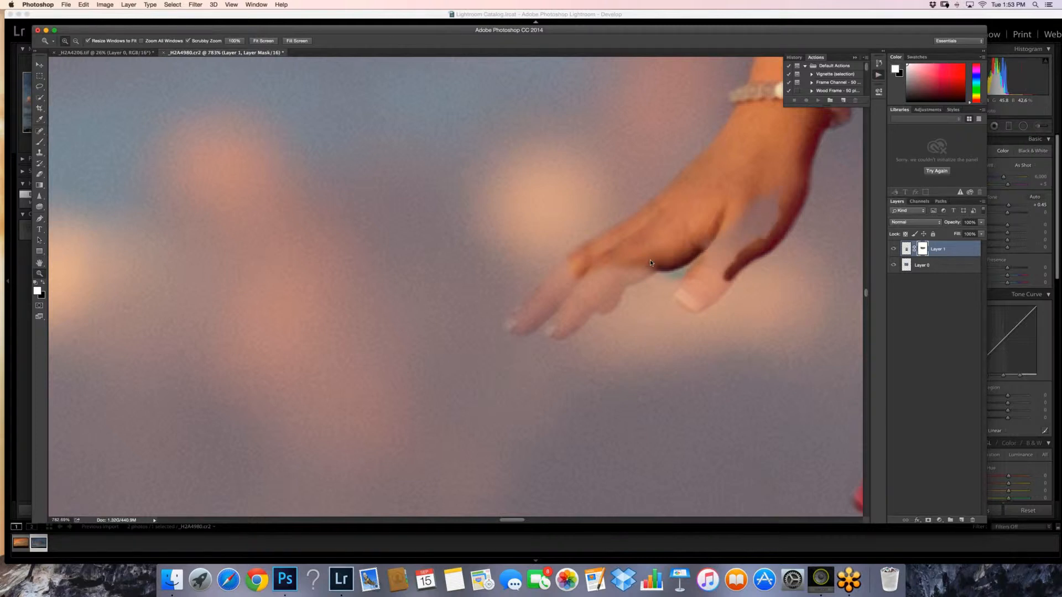
key("super+alt+z")
left_click(104, 4)
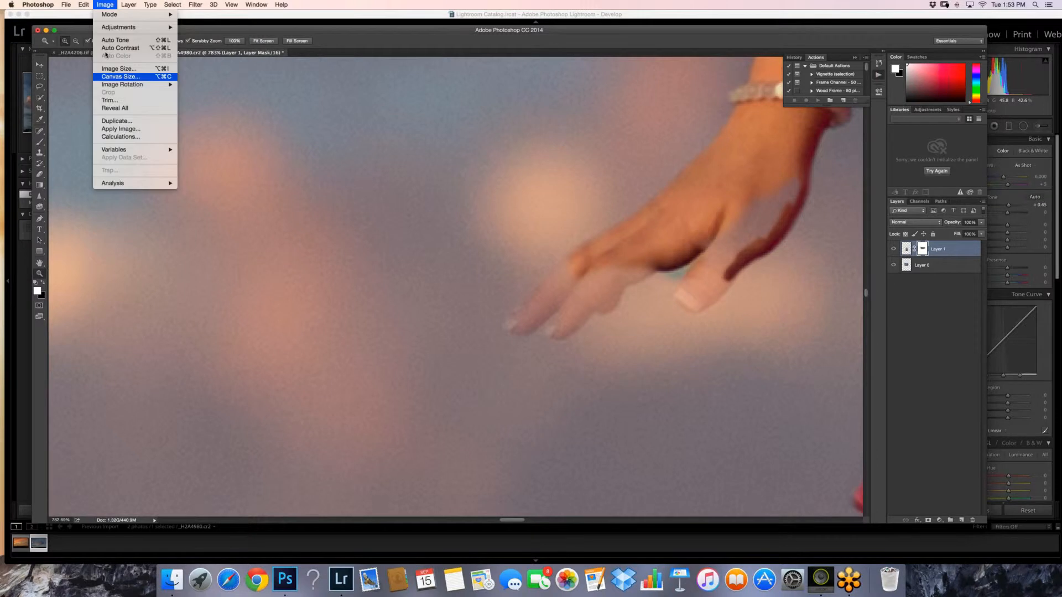
mouse_move(83, 4)
left_click(96, 29)
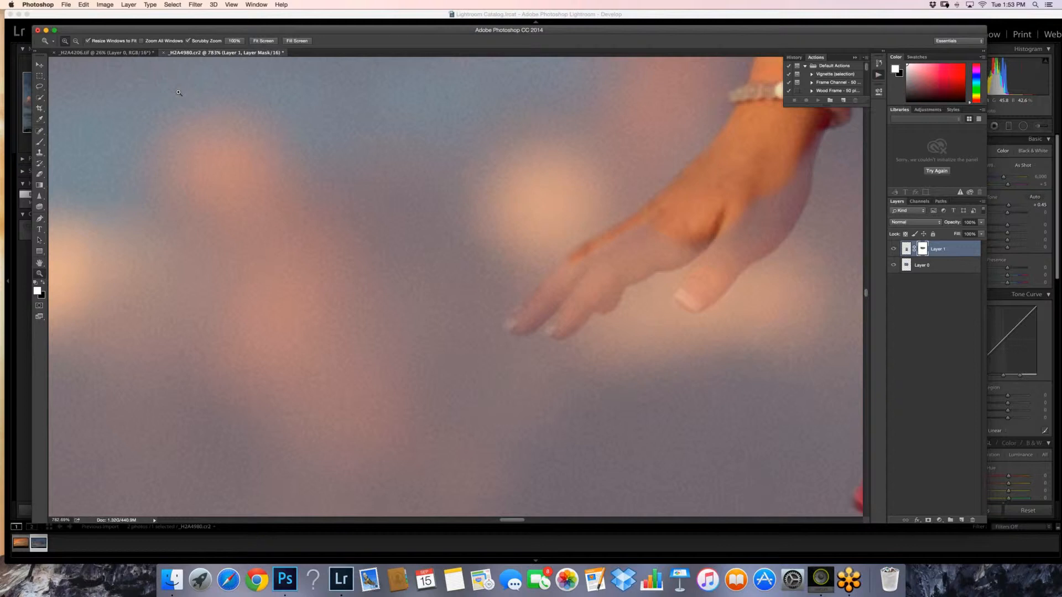
- Restore the underside of the hand and the base of the nearer finger with a finer white mask brush
key("b")
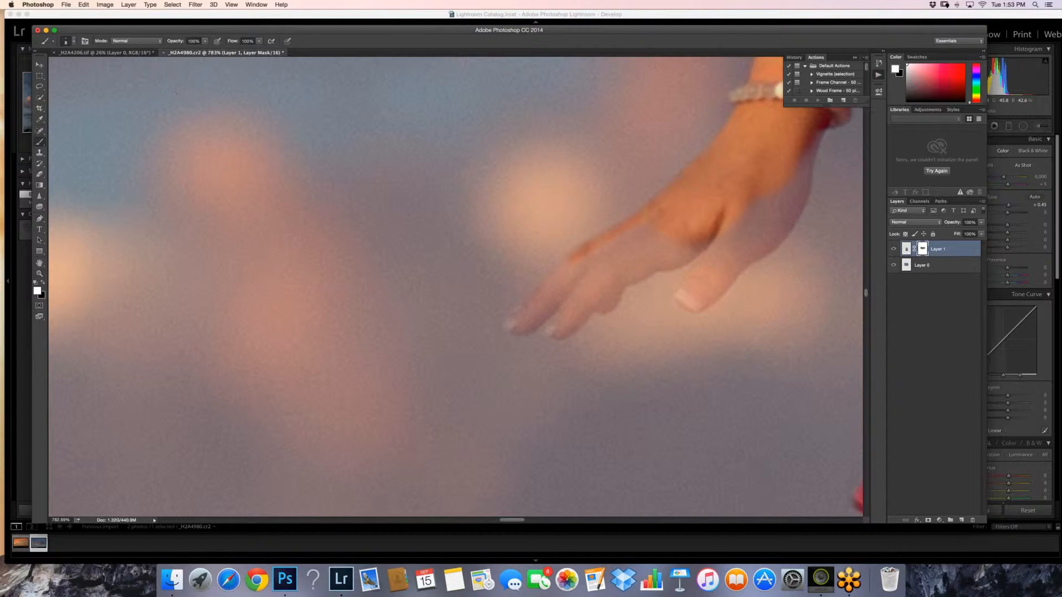
key("bracketleft")
key("bracketleft")
key("bracketleft")
mouse_move(590, 300)
left_mouse_down()
mouse_move(614, 268)
mouse_move(636, 258)
mouse_move(642, 275)
mouse_move(714, 239)
mouse_move(664, 257)
mouse_move(667, 242)
left_mouse_up()
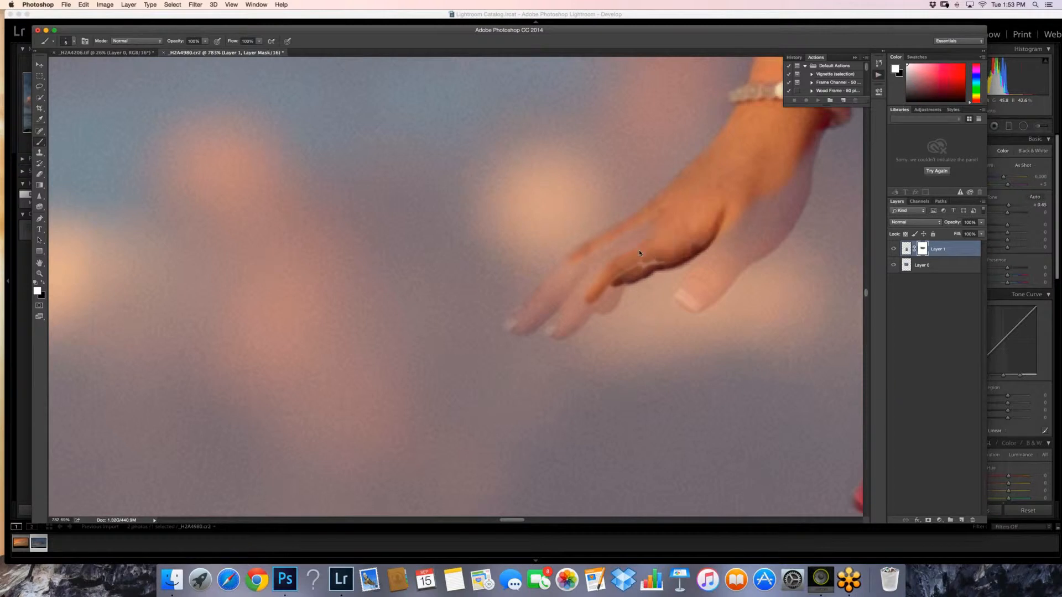
- Fill in the knuckles with a larger white brush and restore the nearer finger down to its nail
key("bracketright")
key("bracketright")
key("bracketright")
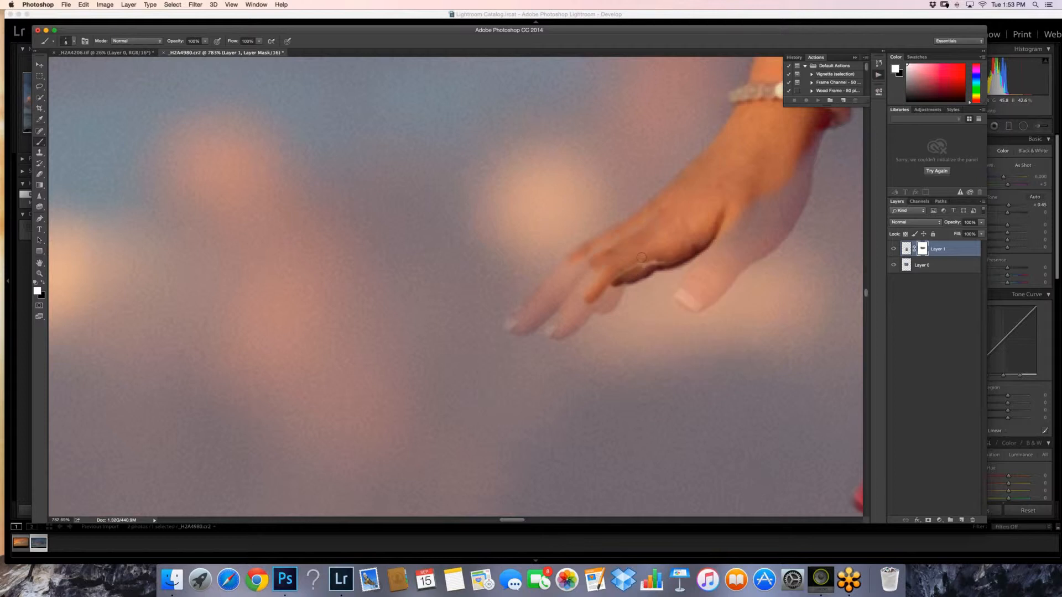
mouse_move(642, 257)
left_mouse_down()
mouse_move(659, 265)
mouse_move(611, 286)
mouse_move(615, 301)
mouse_move(559, 336)
left_mouse_up()
key("super+z")
key("bracketleft")
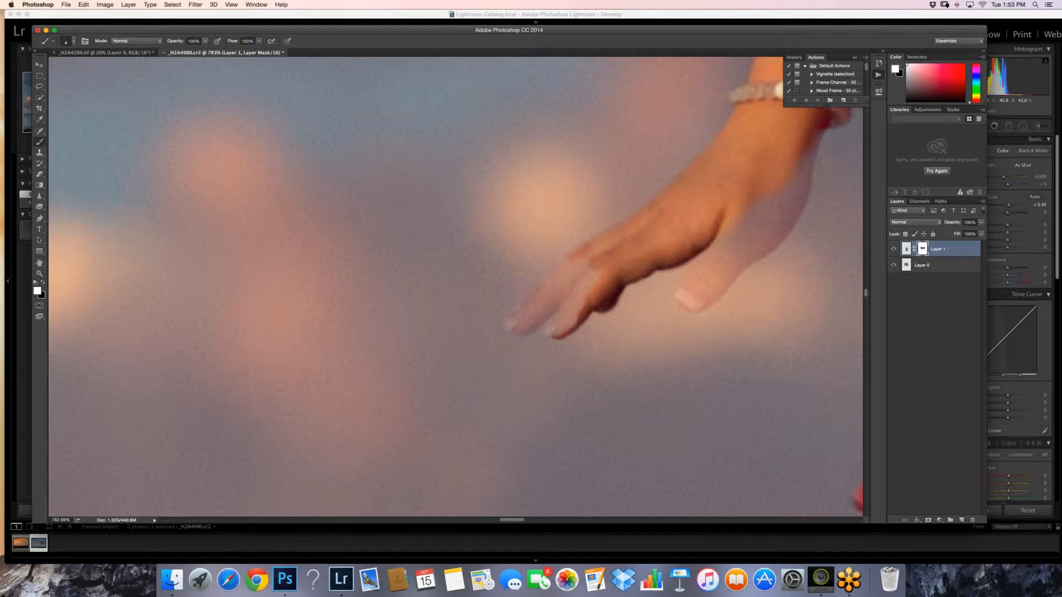
mouse_move(551, 331)
left_mouse_down()
mouse_move(573, 312)
mouse_move(551, 329)
left_mouse_up()
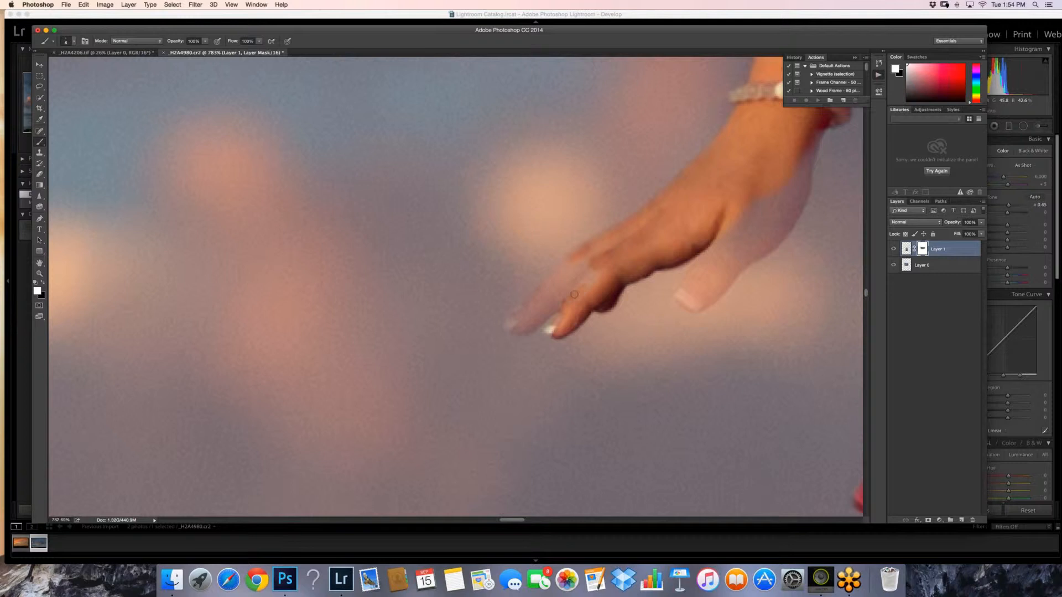
- Restore the farther finger from its nail up to the knuckle with a small white mask brush
left_click_drag(588, 278, 555, 305)
key("bracketleft")
key("bracketleft")
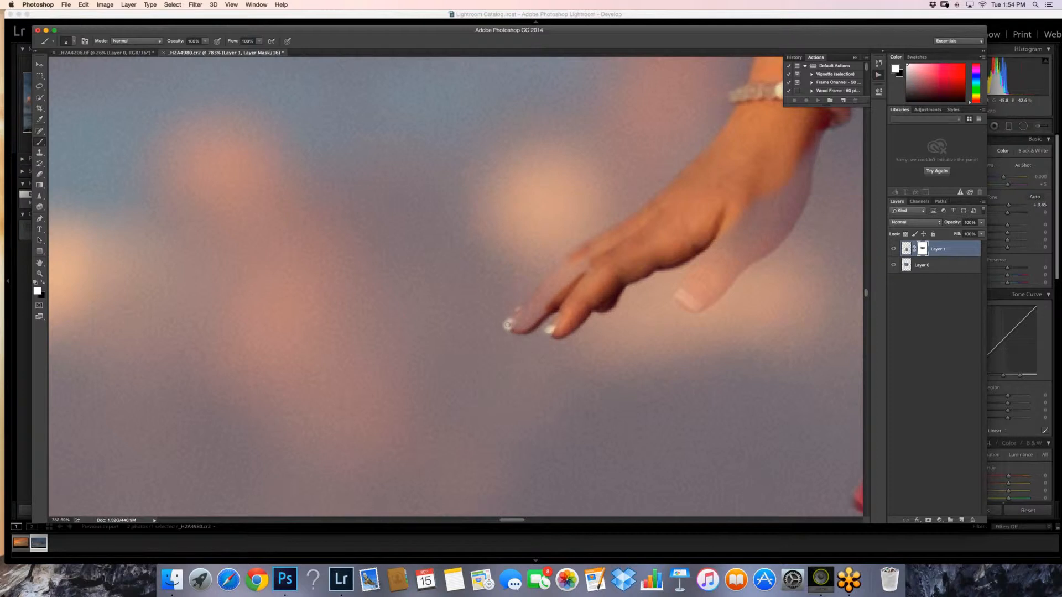
left_click_drag(509, 325, 529, 311)
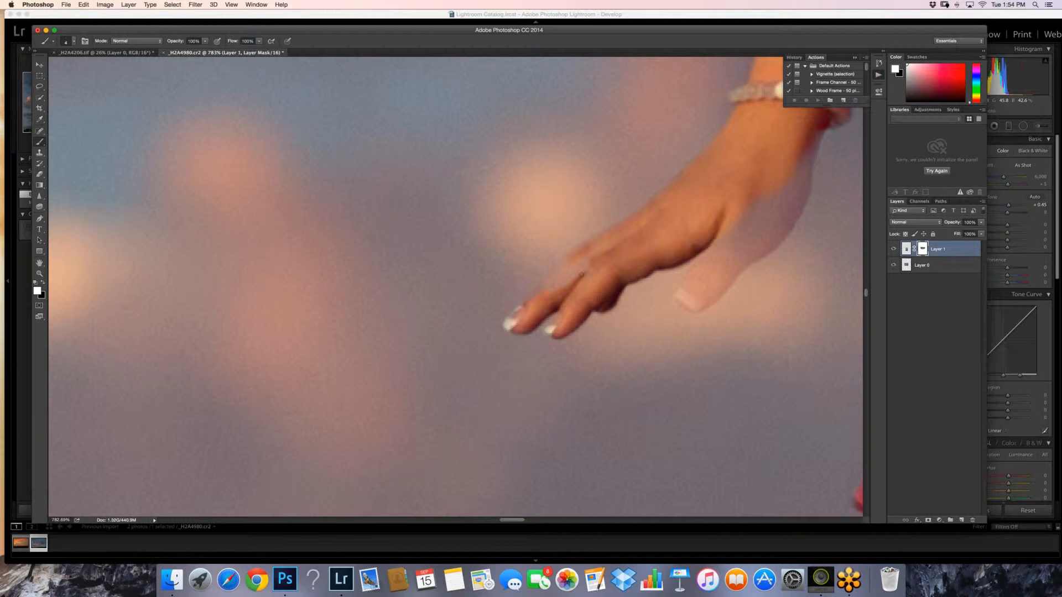
mouse_move(582, 274)
left_mouse_down()
mouse_move(569, 284)
mouse_move(575, 261)
left_mouse_up()
- Restore the thumb with its nail and the thumb-side edge of the hand up to the bracelet in white
mouse_move(722, 265)
left_mouse_down()
mouse_move(710, 283)
mouse_move(717, 258)
mouse_move(695, 268)
mouse_move(682, 304)
mouse_move(706, 306)
mouse_move(751, 251)
mouse_move(724, 270)
mouse_move(719, 288)
mouse_move(682, 294)
mouse_move(701, 302)
left_mouse_up()
key("bracketright")
key("bracketright")
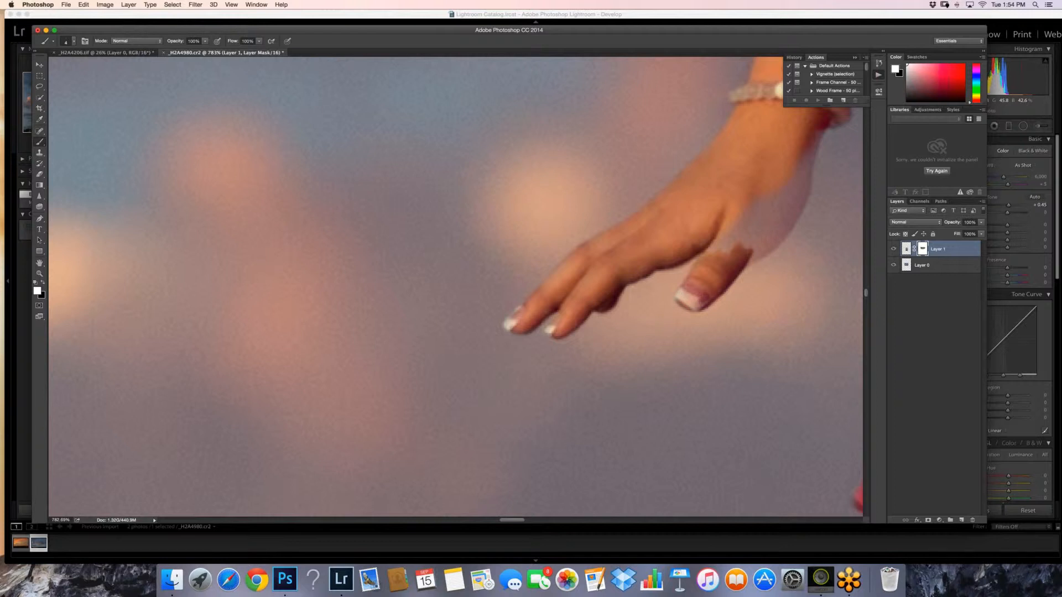
left_click(695, 297)
key("bracketright")
left_click_drag(705, 251, 730, 246)
left_click(756, 256)
mouse_move(756, 257)
left_mouse_down()
mouse_move(811, 188)
mouse_move(824, 128)
left_mouse_up()
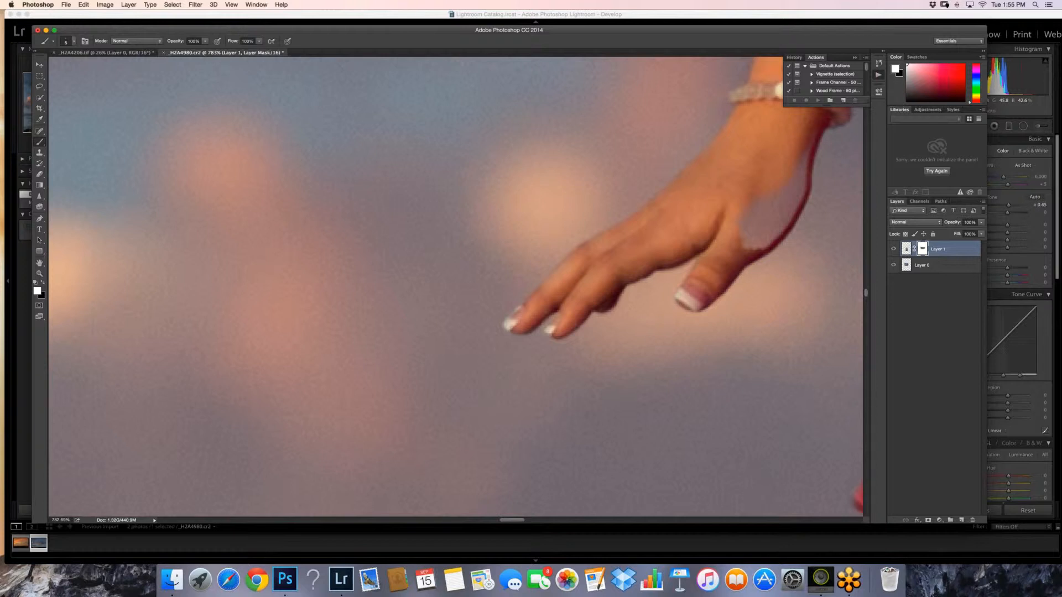
- Paint white on Layer 1's mask to restore the missing part of the woman's hand below the bracelet
mouse_move(811, 144)
left_mouse_down()
mouse_move(782, 226)
mouse_move(749, 240)
mouse_move(758, 217)
mouse_move(778, 214)
mouse_move(787, 198)
left_mouse_up()
key("bracketright")
key("bracketright")
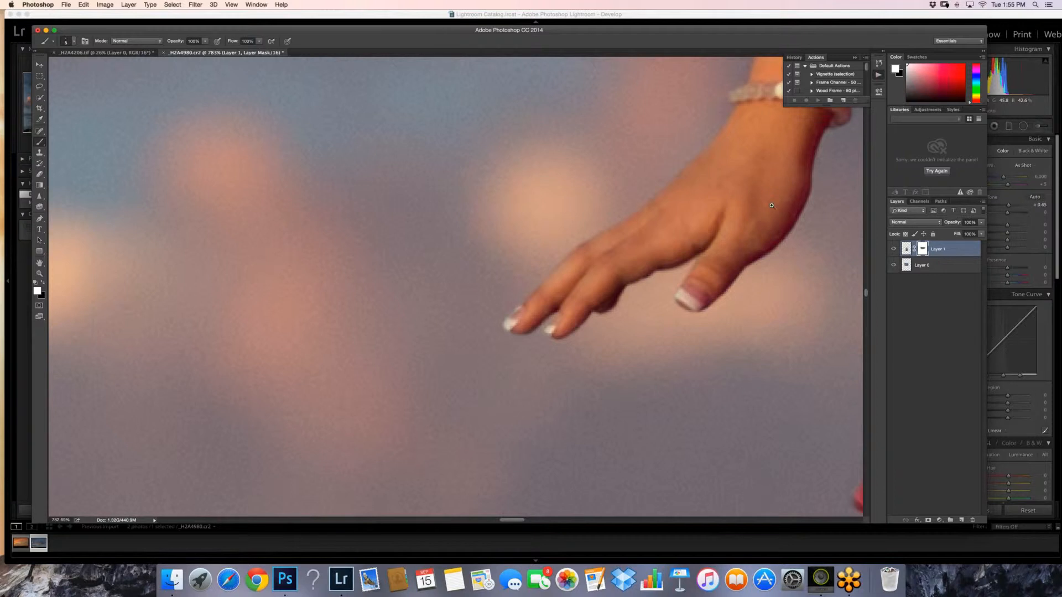
left_click_drag(772, 205, 525, 134)
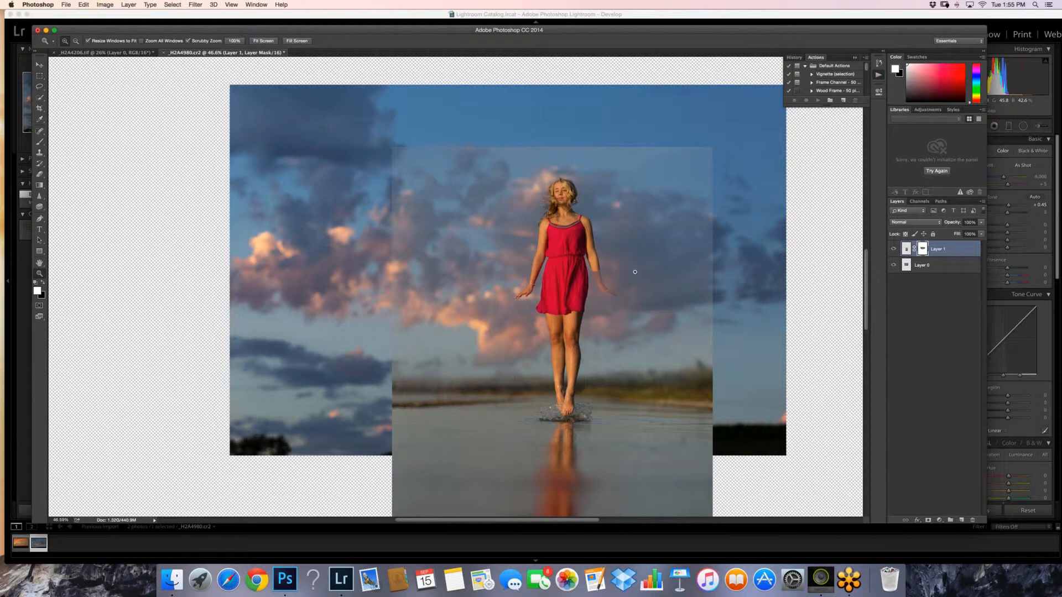
- Reveal the dress-side edge of the other forearm on Layer 1's mask with white brush strokes
mouse_move(635, 272)
left_mouse_down()
mouse_move(346, 270)
mouse_move(336, 283)
mouse_move(295, 281)
left_mouse_up()
key("bracketleft")
key("bracketleft")
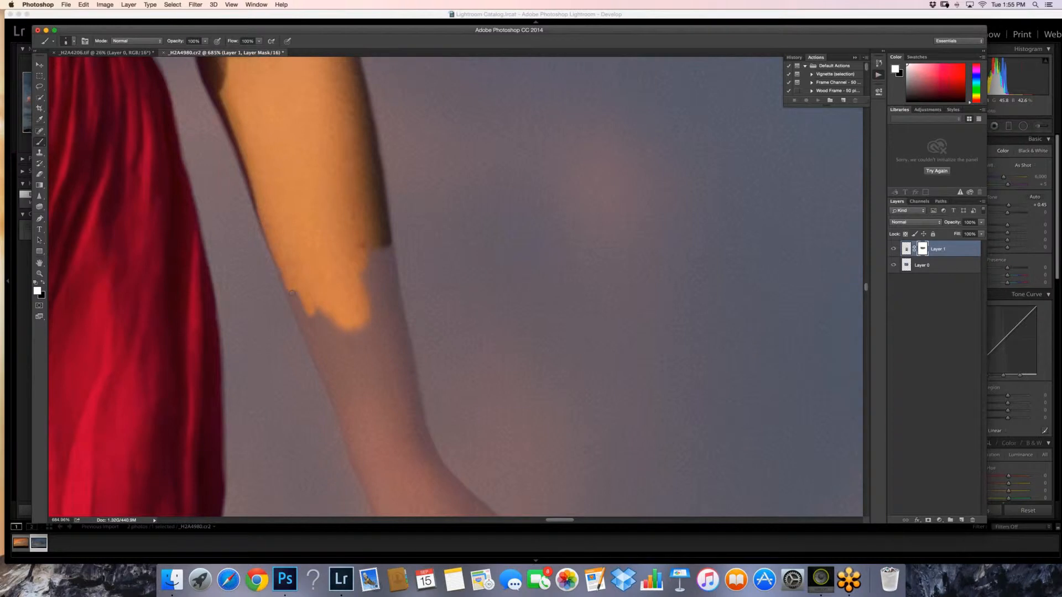
left_click_drag(292, 294, 333, 392)
key("bracketright")
key("bracketright")
key("bracketright")
key("bracketright")
mouse_move(333, 317)
left_mouse_down()
mouse_move(347, 354)
mouse_move(310, 329)
mouse_move(344, 373)
left_mouse_up()
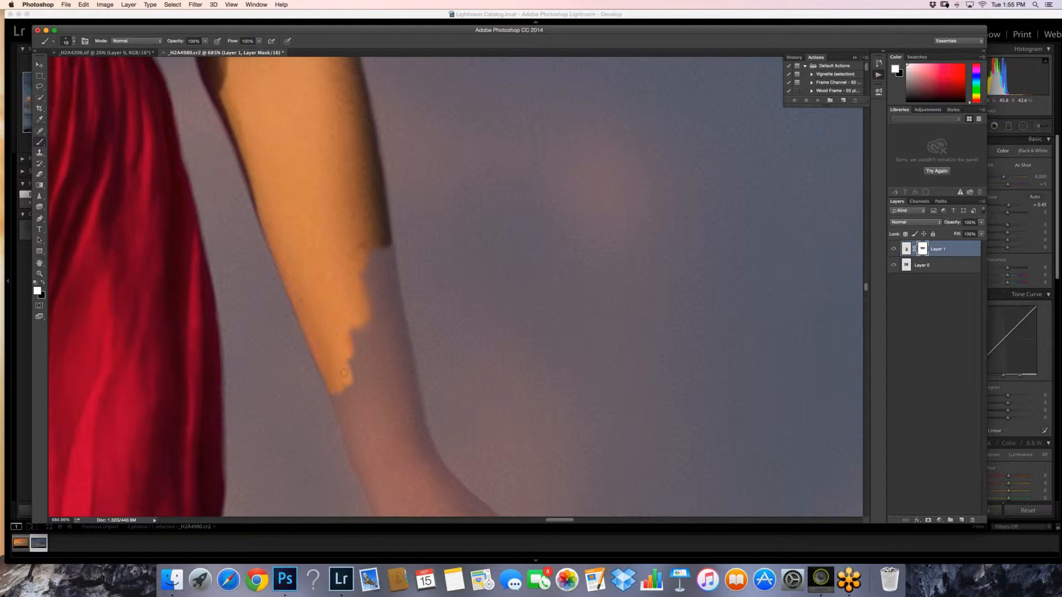
- Restore the forearm's shaded outer edge and fill in its lower part toward the wrist on the mask
key("bracketleft")
mouse_move(375, 284)
left_mouse_down()
mouse_move(387, 265)
mouse_move(415, 391)
left_mouse_up()
left_click_drag(403, 319, 411, 351)
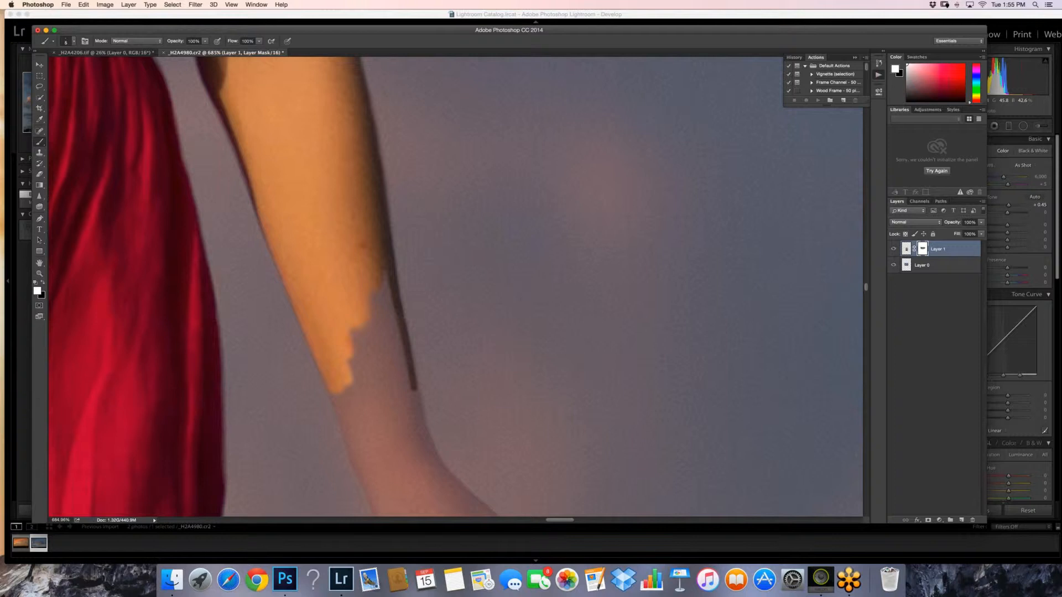
left_click_drag(415, 390, 425, 446)
key("bracketright")
mouse_move(382, 275)
left_mouse_down()
mouse_move(397, 353)
mouse_move(371, 330)
mouse_move(364, 422)
mouse_move(399, 384)
mouse_move(423, 451)
mouse_move(394, 474)
mouse_move(408, 480)
left_mouse_up()
- Resize the brush to a fine tip and reveal the outer edge of the wrist on the layer mask
key("bracketright")
key("bracketleft")
key("bracketleft")
key("bracketright")
key("bracketright")
key("bracketright")
key("bracketright")
key("bracketleft")
key("bracketleft")
key("bracketleft")
key("bracketleft")
key("bracketleft")
key("bracketleft")
key("bracketleft")
key("bracketleft")
left_click_drag(428, 440, 495, 516)
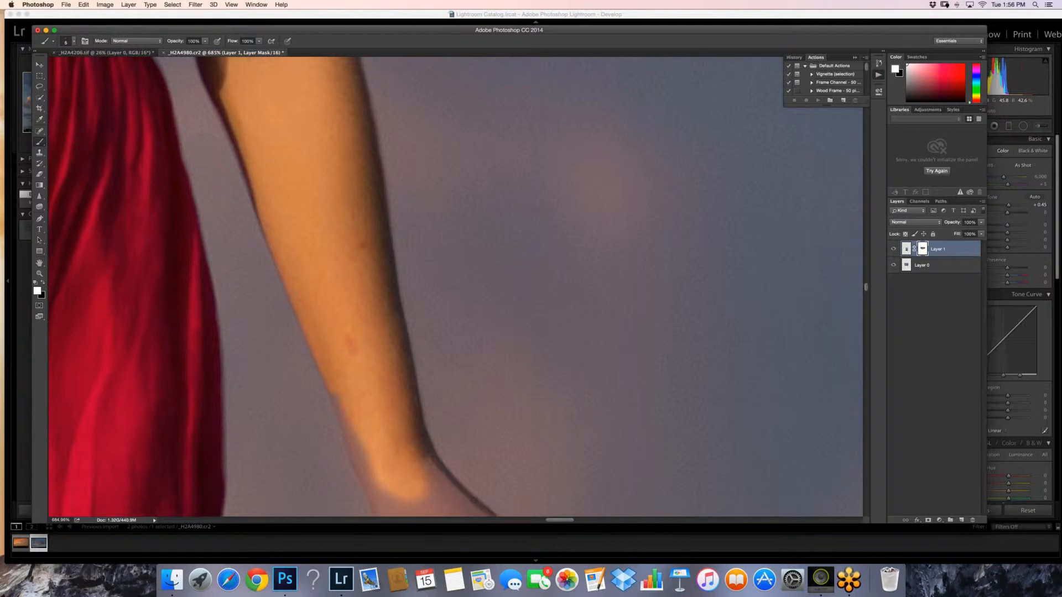
- Fill in the wrist and its inner edge on the layer mask using a slightly larger brush
key("bracketright")
key("bracketright")
left_click_drag(433, 466, 473, 507)
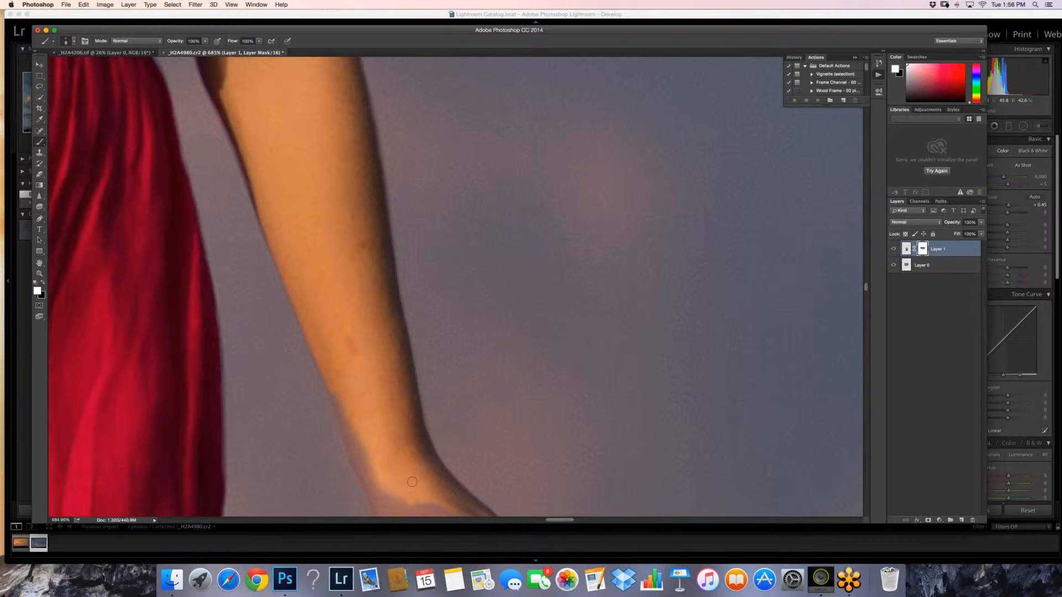
mouse_move(340, 406)
left_mouse_down()
mouse_move(360, 467)
mouse_move(371, 466)
mouse_move(379, 512)
mouse_move(377, 487)
mouse_move(435, 506)
left_mouse_up()
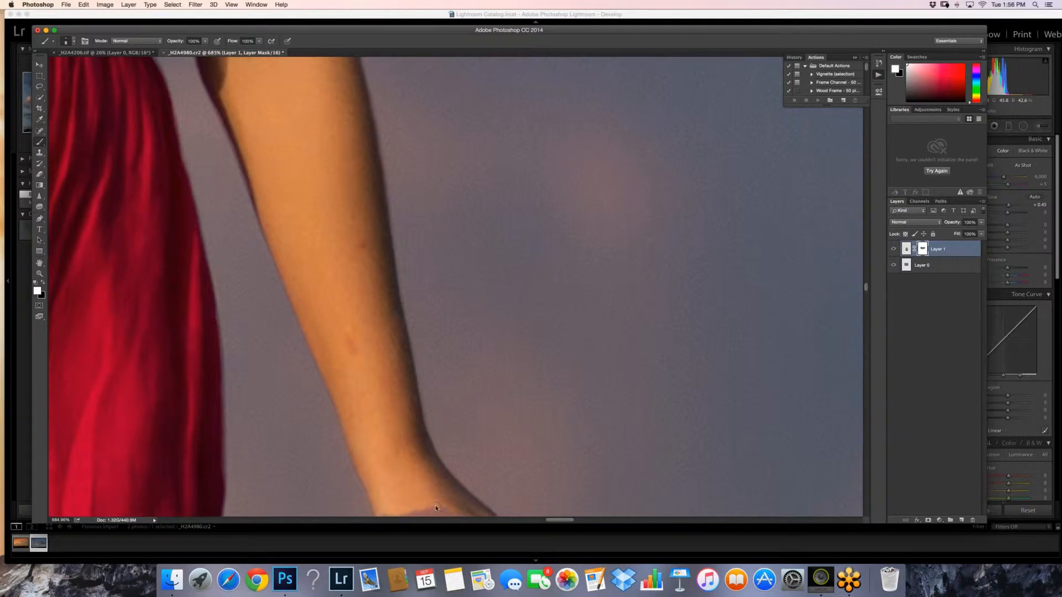
- Reveal the upper part of the faded hand below the wrist on the mask, undoing the last stray stroke
key("z")
left_click_drag(570, 384, 521, 392)
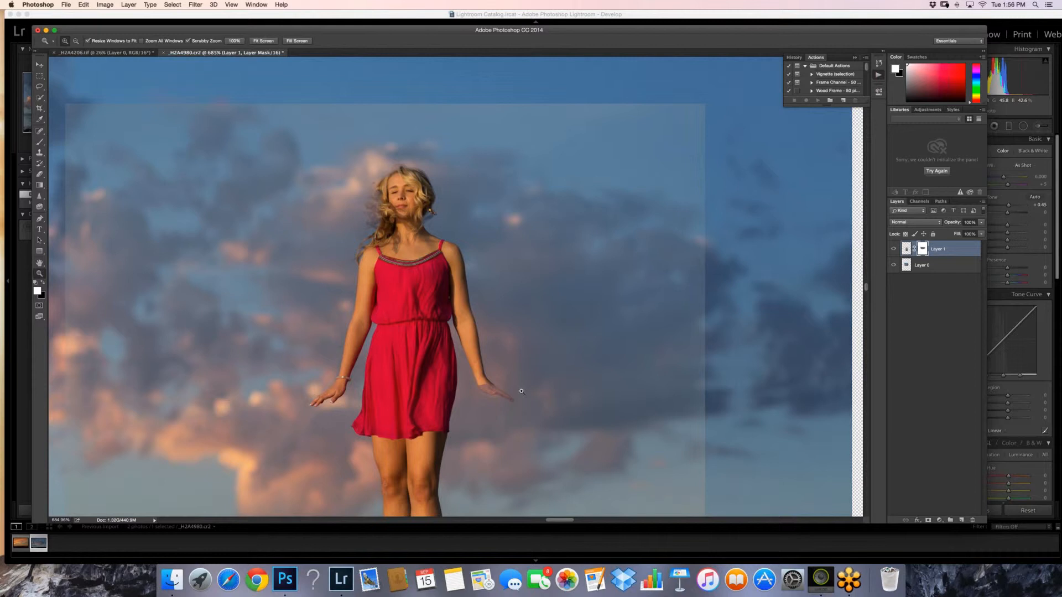
left_click(521, 392)
key("b")
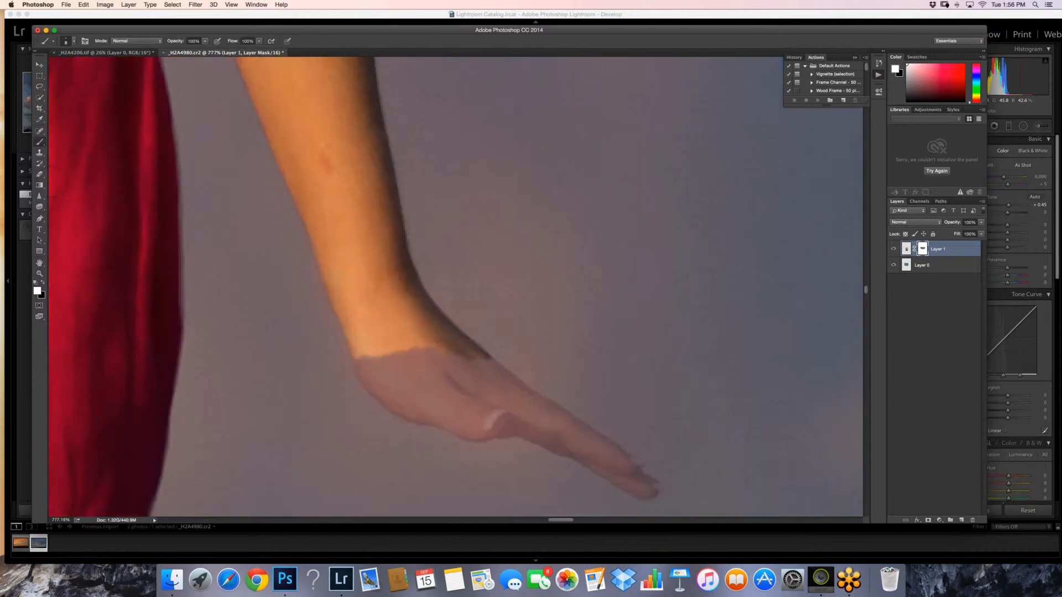
mouse_move(418, 350)
left_mouse_down()
mouse_move(386, 361)
mouse_move(396, 385)
mouse_move(353, 354)
left_mouse_up()
key("bracketleft")
key("bracketleft")
key("bracketleft")
key("bracketleft")
key("bracketleft")
key("bracketleft")
key("bracketleft")
key("bracketleft")
key("bracketleft")
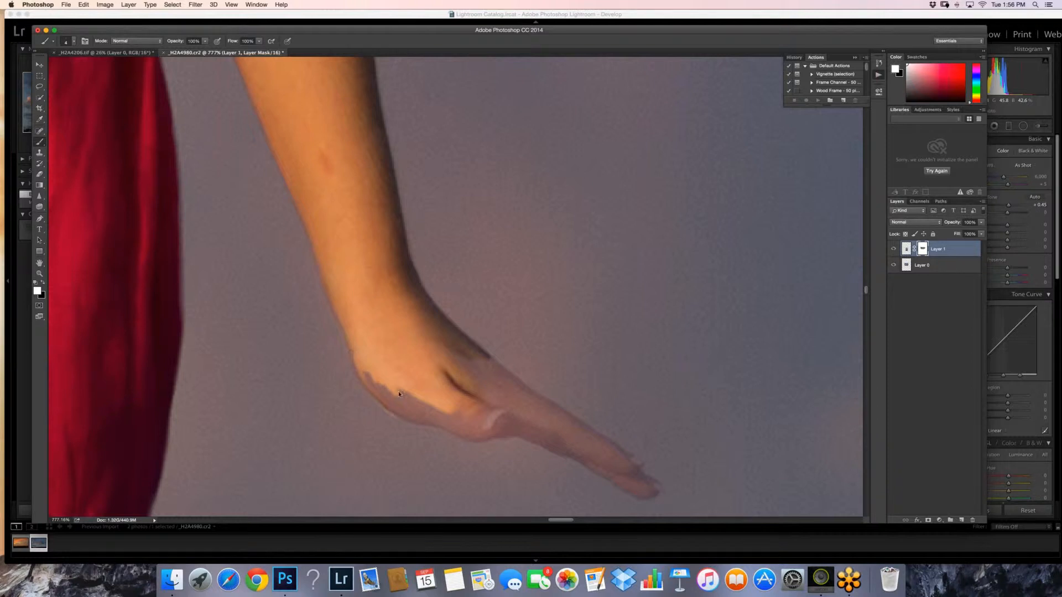
left_click(83, 5)
left_click(95, 30)
- Restore the hand's lower edge on the mask and fill the remaining gap beside it
key("bracketright")
key("bracketright")
key("bracketright")
key("bracketright")
key("bracketright")
left_click_drag(393, 391, 360, 368)
key("bracketleft")
key("bracketleft")
key("bracketleft")
key("bracketleft")
mouse_move(431, 424)
left_mouse_down()
mouse_move(457, 423)
mouse_move(418, 418)
mouse_move(372, 386)
left_mouse_up()
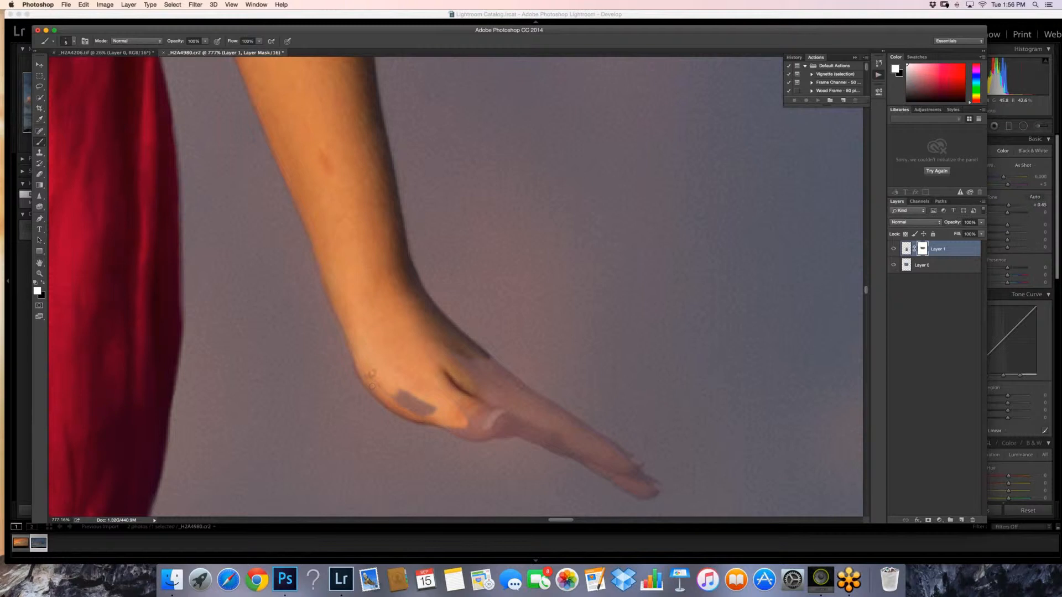
left_click_drag(431, 408, 402, 397)
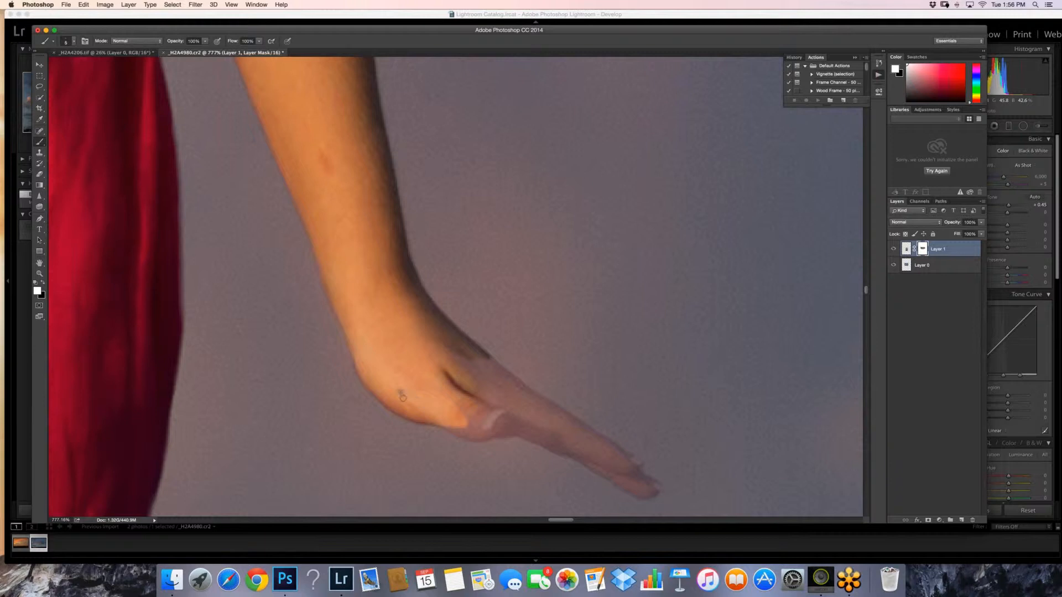
- Reveal the thumb, its nail and the base of the fingers on the layer mask
key("bracketright")
key("bracketright")
key("bracketright")
key("bracketright")
mouse_move(467, 416)
left_mouse_down()
mouse_move(488, 422)
mouse_move(523, 407)
mouse_move(471, 365)
left_mouse_up()
mouse_move(576, 441)
left_mouse_down()
mouse_move(518, 410)
mouse_move(449, 422)
left_mouse_up()
key("bracketleft")
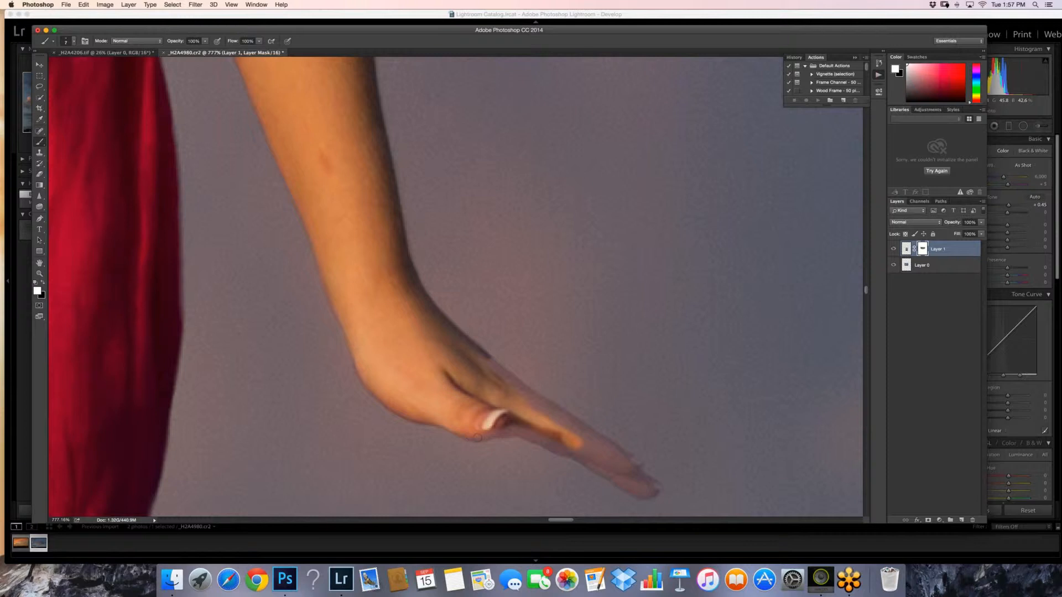
left_click_drag(472, 436, 543, 437)
left_click(509, 427)
key("bracketleft")
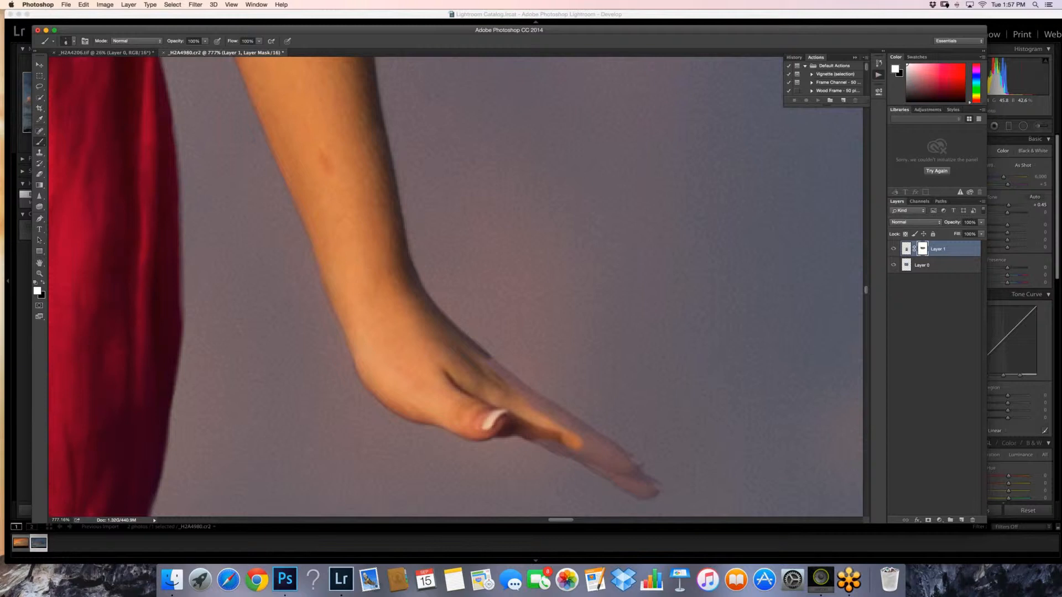
left_click_drag(533, 439, 583, 457)
left_click(83, 5)
key("alt+super+z")
- Extend the revealed area along the middle of the index finger and touch up the knuckle edge on the mask
key("bracketright")
key("bracketright")
key("bracketright")
left_click_drag(571, 436, 586, 445)
left_click(489, 370)
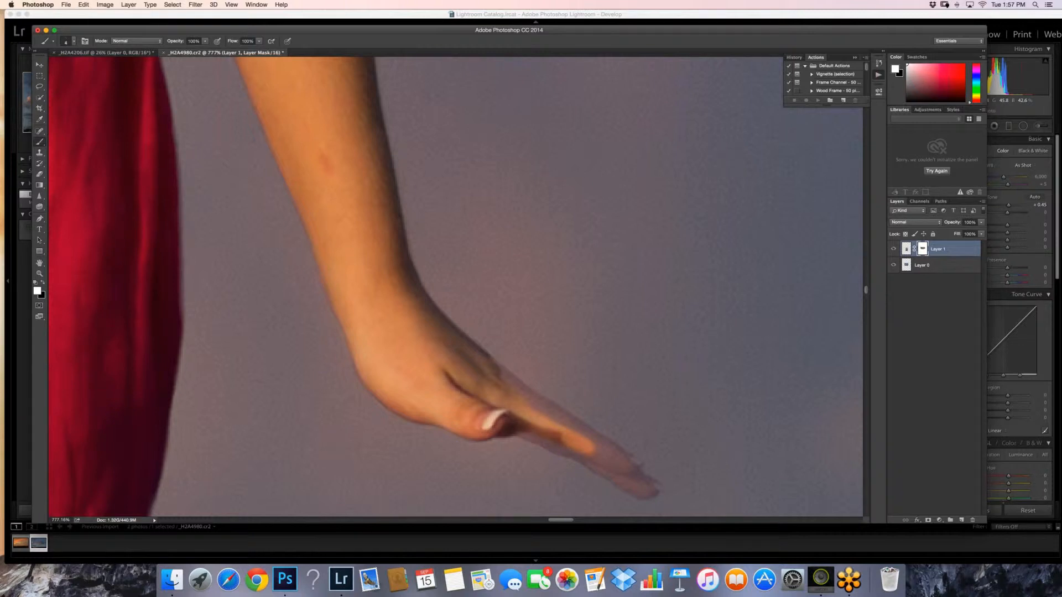
left_click_drag(497, 365, 538, 397)
left_click(83, 5)
left_click(106, 14)
key("bracketleft")
key("bracketleft")
left_click_drag(496, 367, 540, 399)
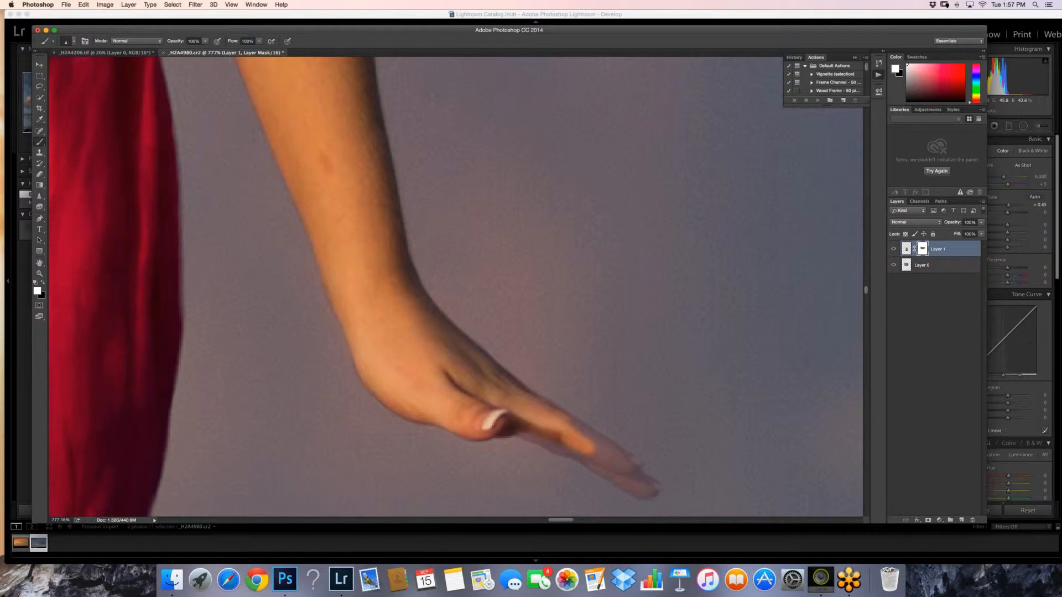
left_click_drag(591, 434, 601, 439)
key("alt+super+z")
key("alt+super+z")
key("alt+super+z")
- Reveal the rest of the index finger, its upper edge and its fingernail on the layer mask
key("]")
mouse_move(588, 447)
left_mouse_down()
mouse_move(623, 465)
mouse_move(597, 445)
left_mouse_up()
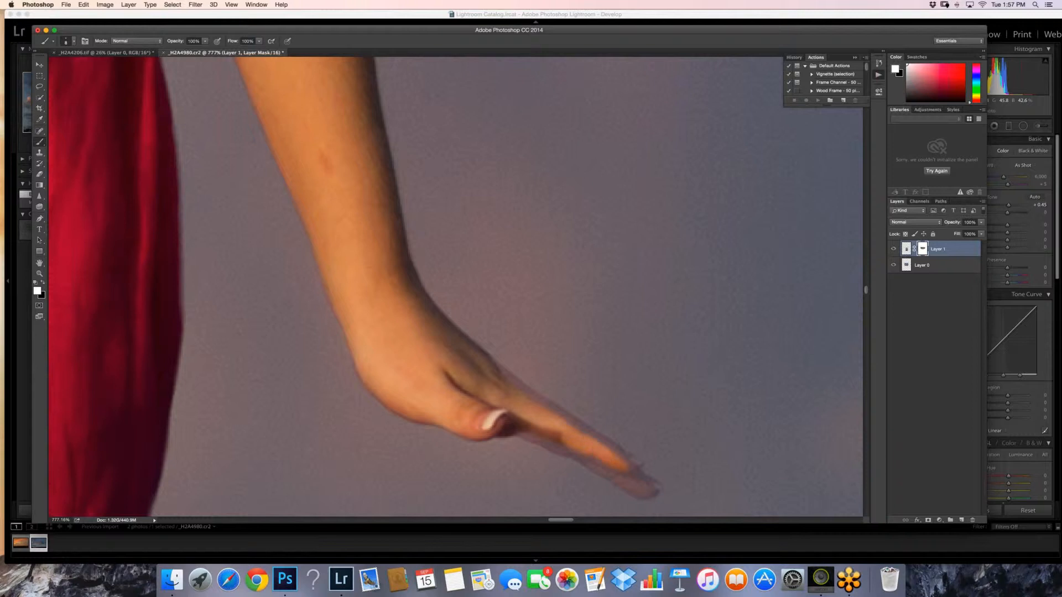
key("bracketleft")
key("bracketleft")
key("bracketleft")
key("bracketleft")
left_click_drag(513, 379, 535, 395)
left_click_drag(631, 459, 641, 462)
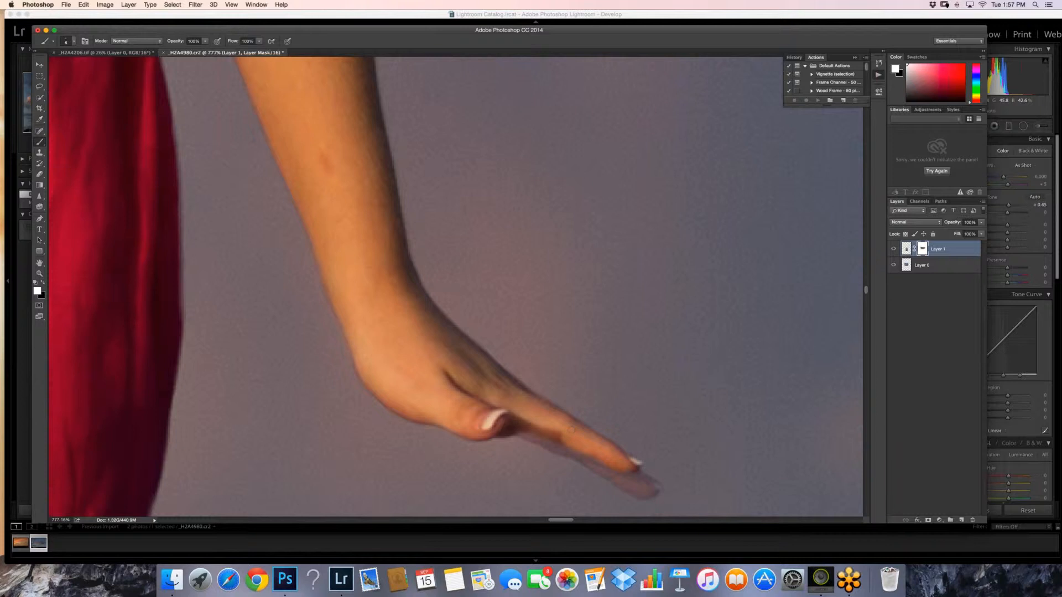
- Restore the second finger's nail and tip and the lower edge of the fingers on the layer mask
key("bracketleft")
key("bracketleft")
key("bracketleft")
left_click_drag(643, 471, 660, 486)
key("bracketright")
key("bracketright")
key("bracketright")
key("bracketright")
key("bracketright")
left_click_drag(649, 486, 613, 472)
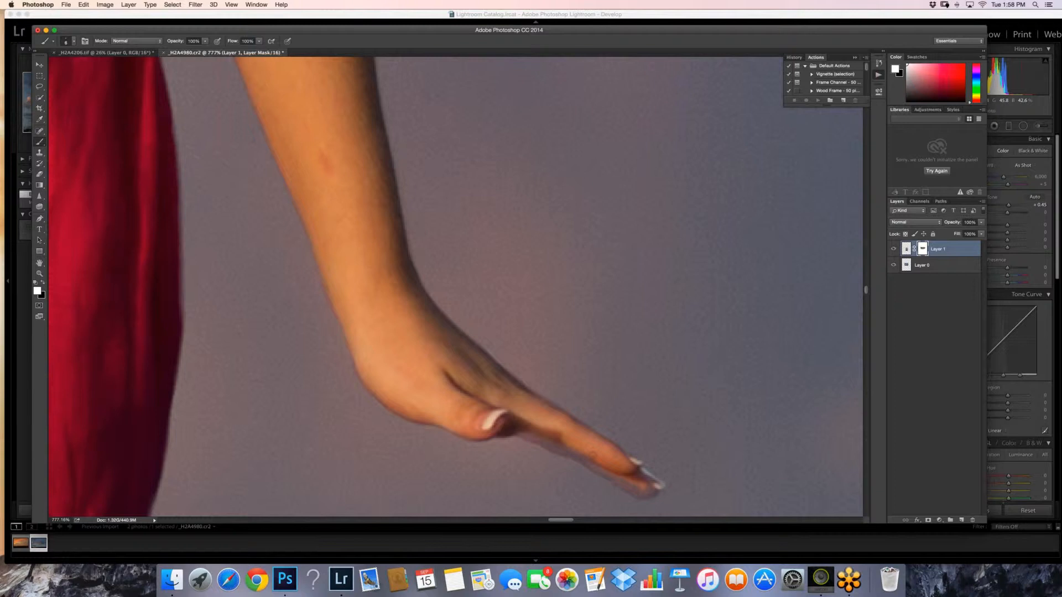
mouse_move(593, 456)
left_mouse_down()
mouse_move(526, 437)
mouse_move(666, 435)
left_mouse_up()
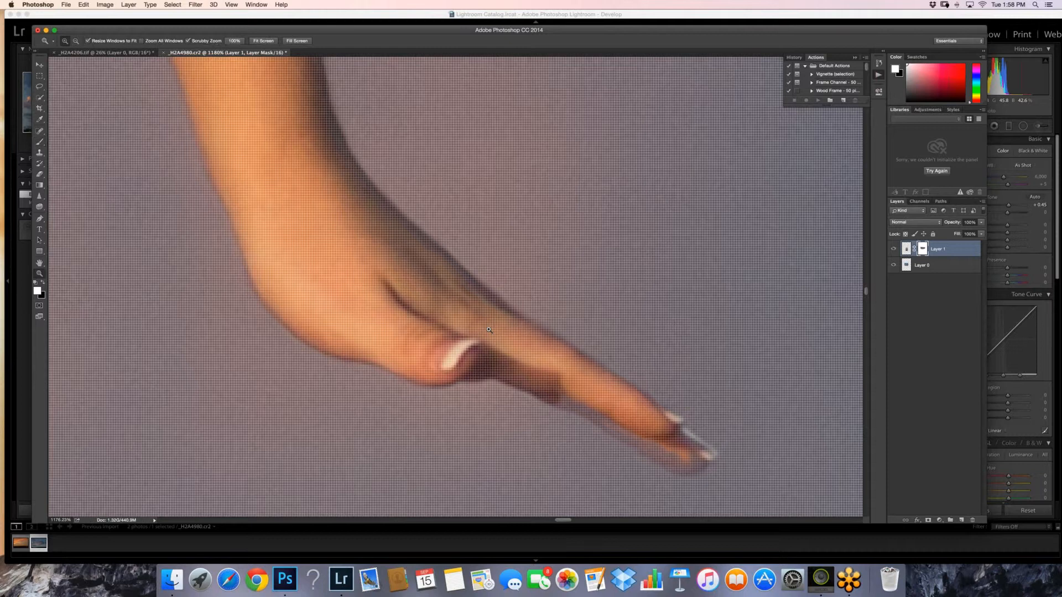
mouse_move(489, 330)
left_mouse_down()
mouse_move(478, 330)
mouse_move(525, 332)
left_mouse_up()
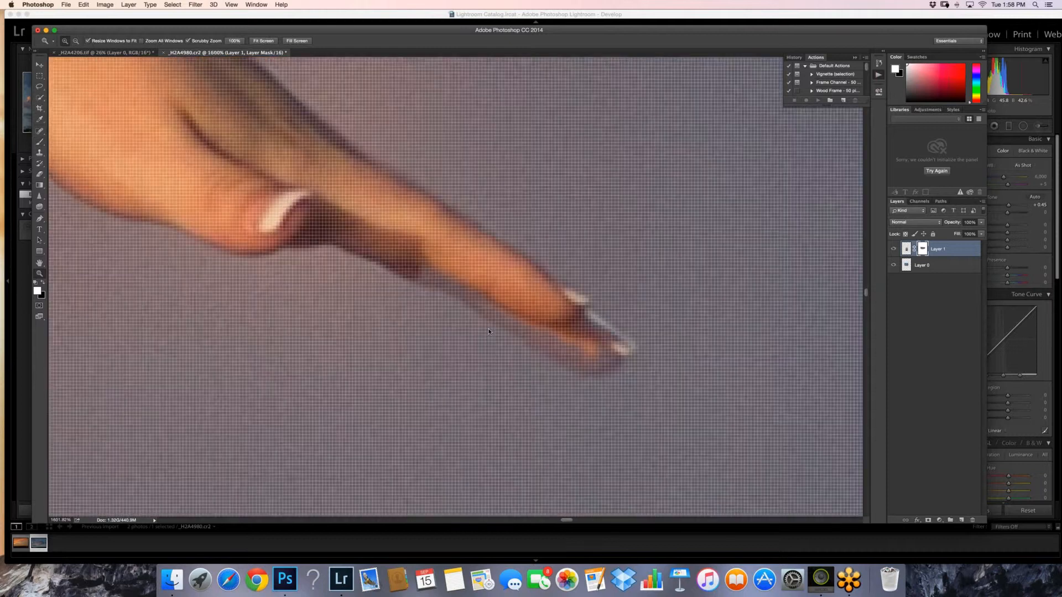
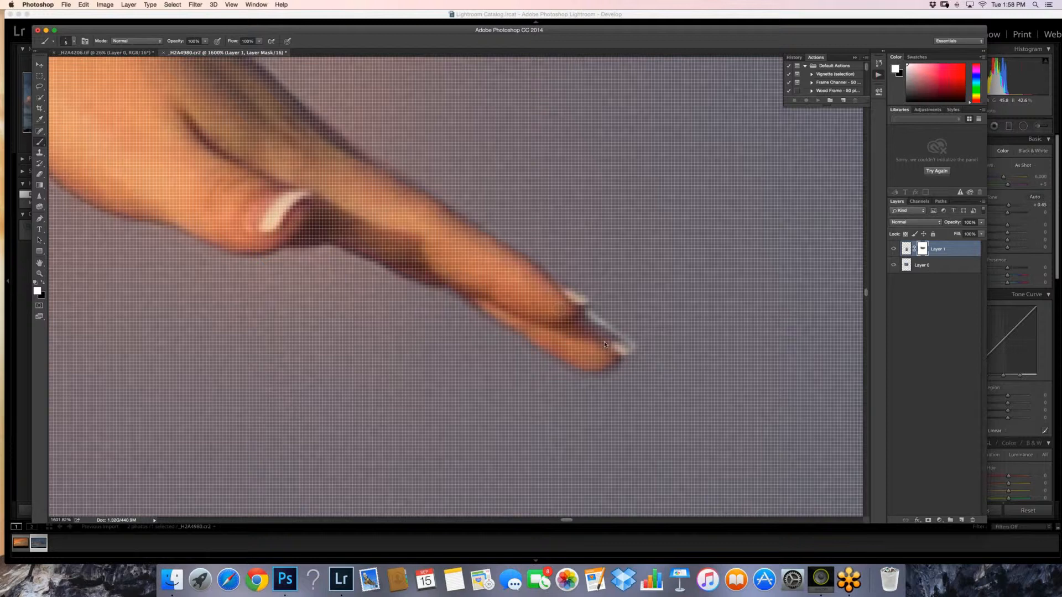
- Inspect the masked hands, arms and dress edges against the sky at several magnifications
key("super+0")
key("z")
left_click_drag(605, 342, 550, 385)
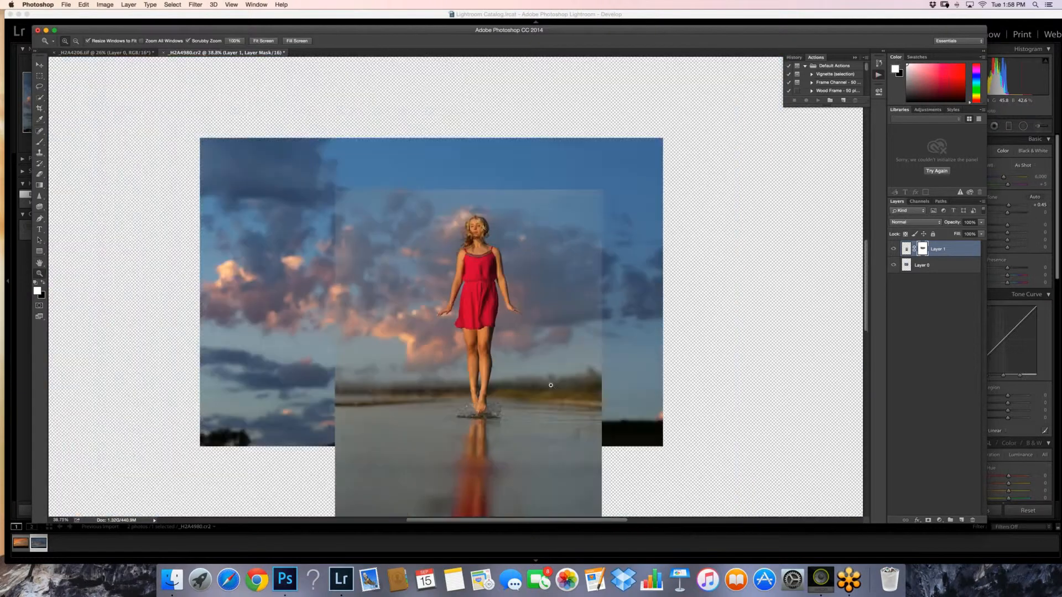
left_click(510, 316)
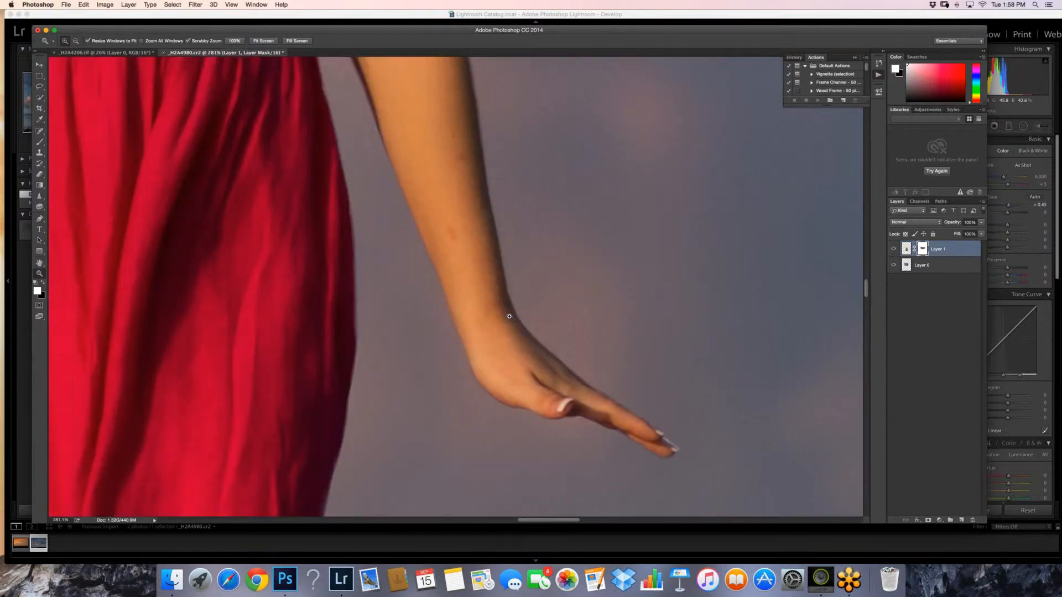
left_click(510, 316)
key("b")
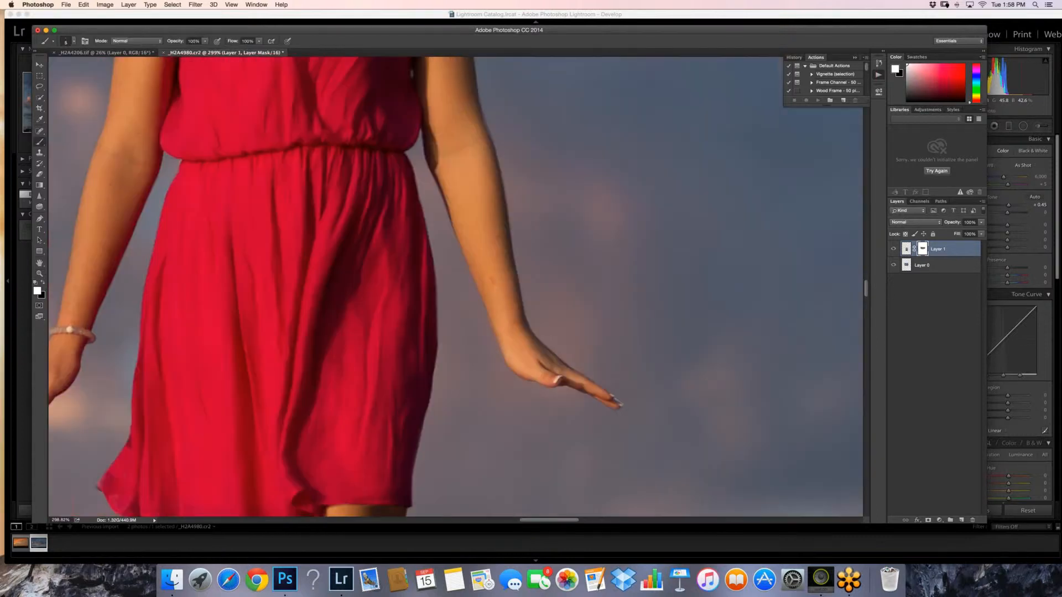
key("bracketright")
key("bracketright")
key("bracketright")
key("bracketright")
key("bracketright")
key("bracketright")
key("bracketright")
key("bracketleft")
key("bracketleft")
key("bracketleft")
key("bracketleft")
key("z")
left_click(481, 280, "alt")
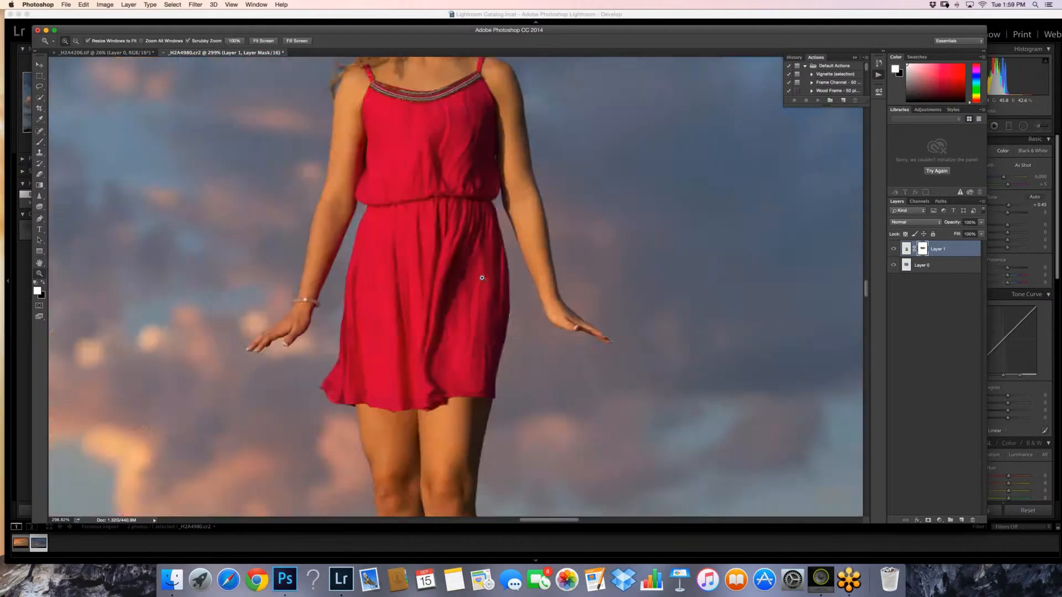
left_click(482, 278, "alt")
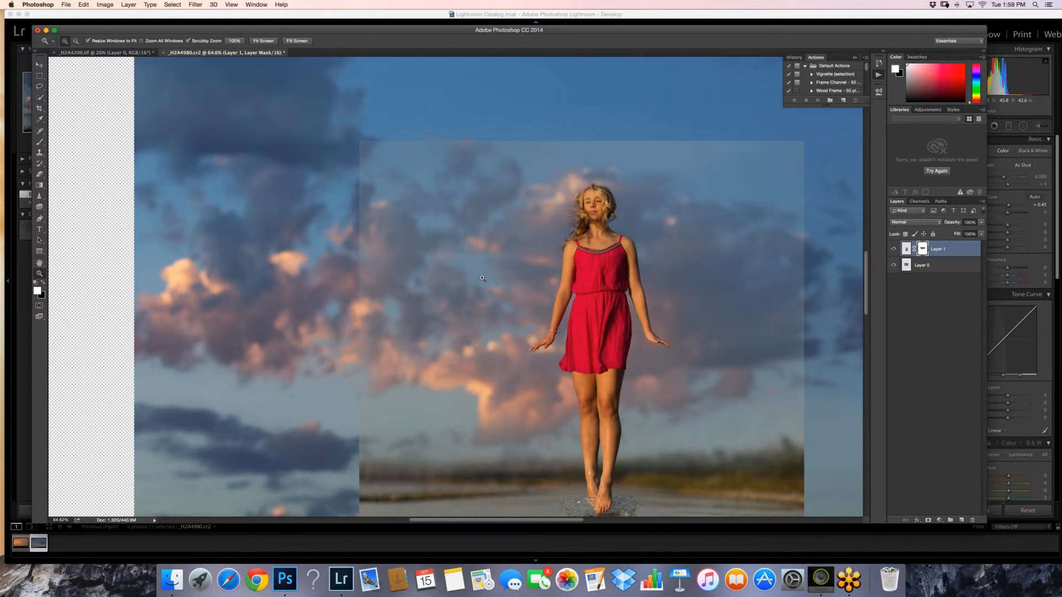
- Try to reveal more hair along the top of the woman's head on the layer mask
left_click(483, 278)
left_click_drag(482, 279, 510, 207)
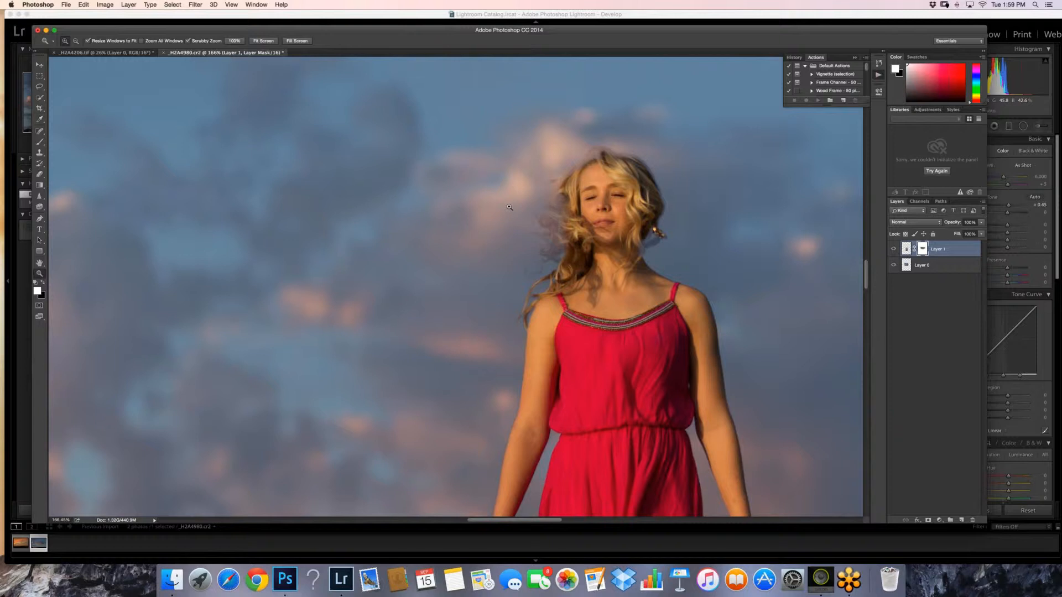
key("b")
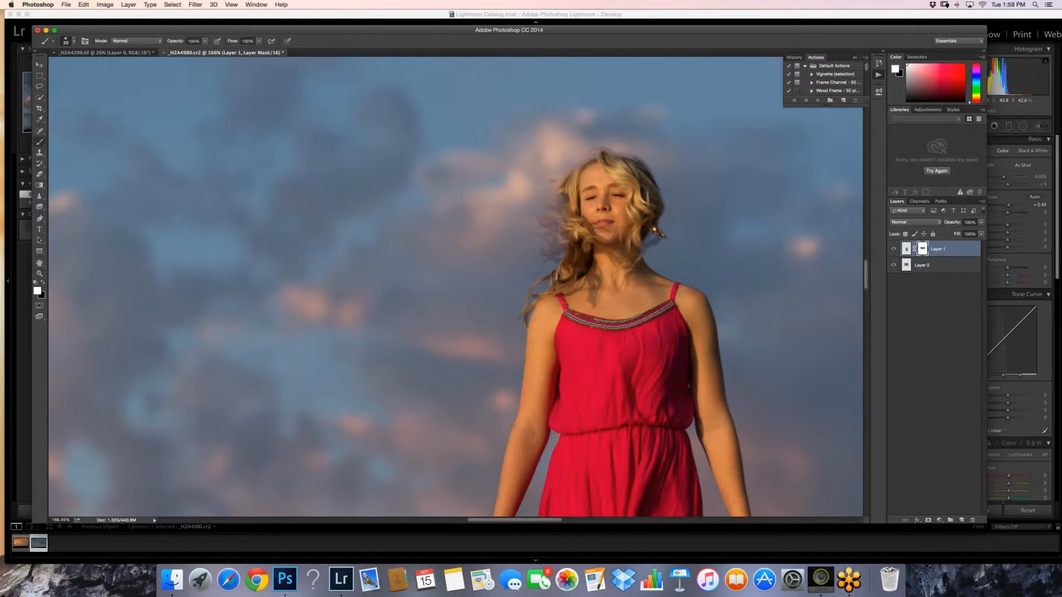
key("bracketleft")
key("bracketleft")
key("bracketright")
key("bracketright")
key("bracketright")
key("bracketright")
key("bracketleft")
key("bracketleft")
key("bracketleft")
left_click_drag(609, 150, 651, 174)
left_click(83, 5)
left_click(102, 12)
- Restore the hair at the crown and on the windblown side of the head on Layer 1's mask
left_click_drag(612, 152, 628, 156)
key("bracketright")
key("bracketright")
key("bracketright")
left_click_drag(564, 191, 561, 208)
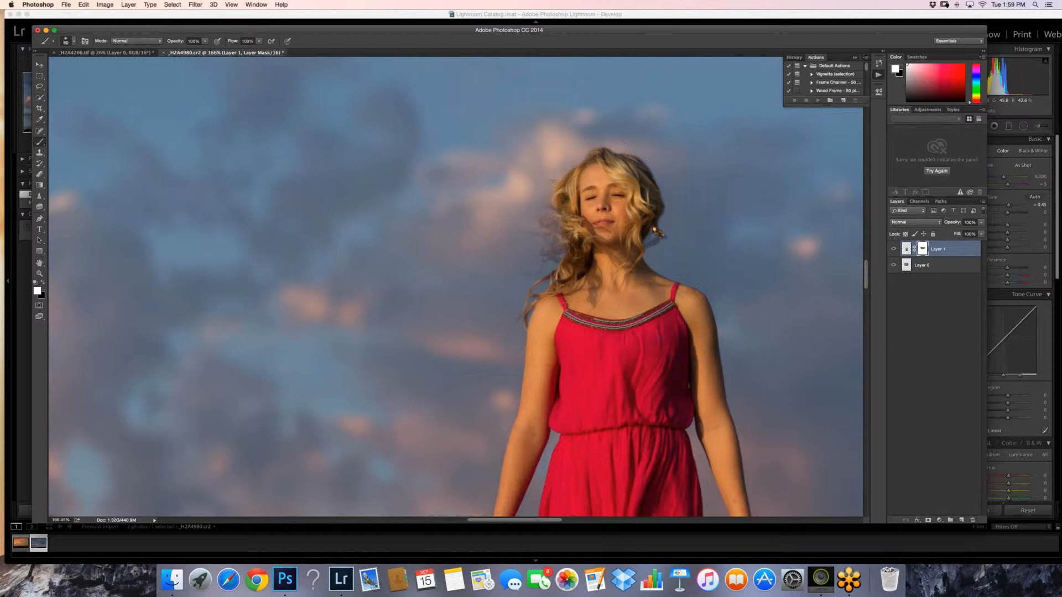
- Crop the oversized canvas close around the overlapping sky and woman photos, trimming all four sides
key("z")
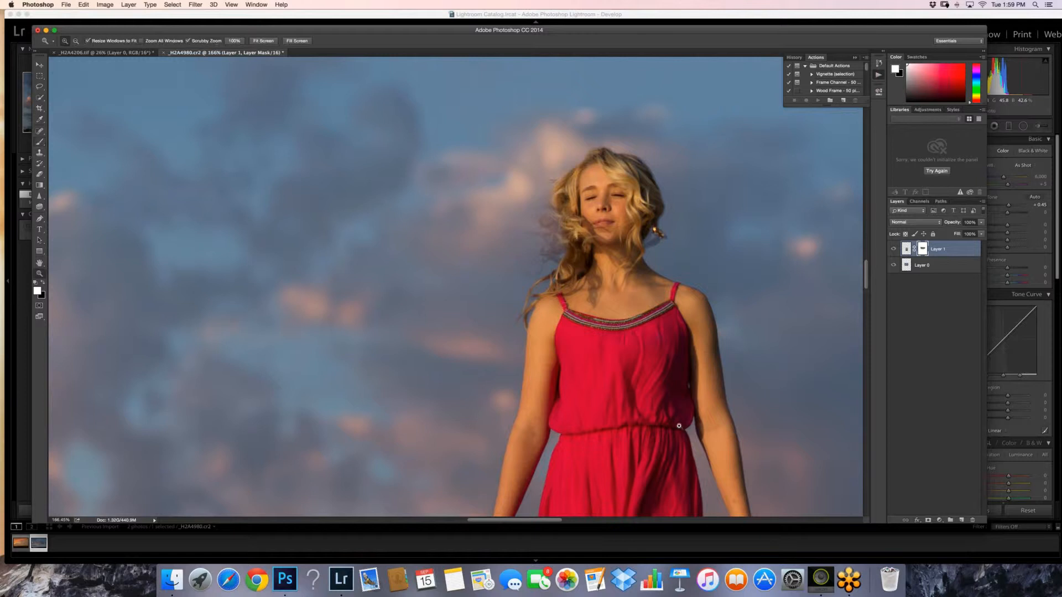
left_click_drag(679, 426, 579, 397)
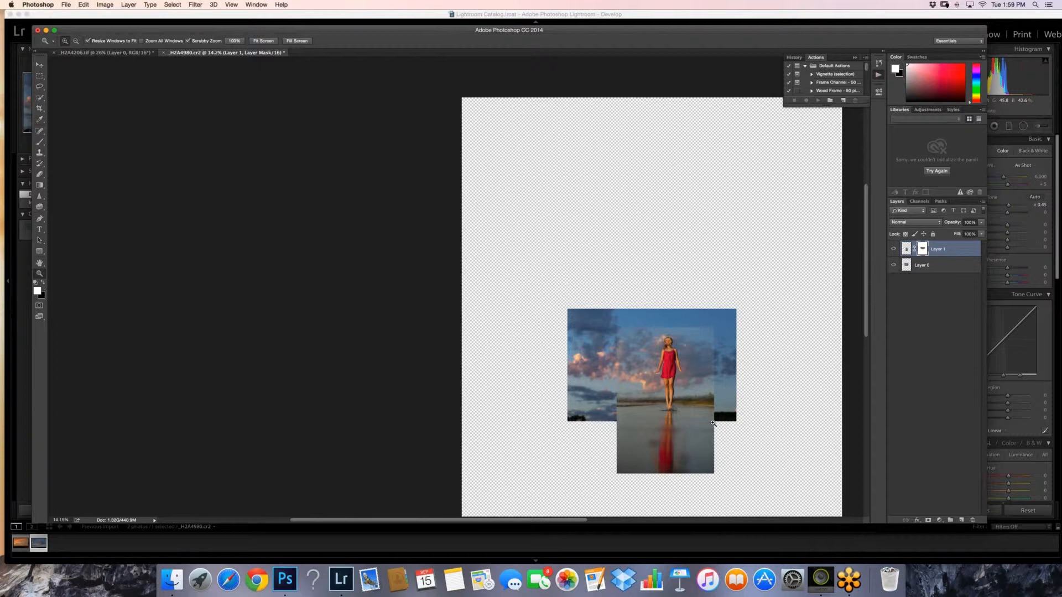
left_click_drag(713, 423, 52, 108)
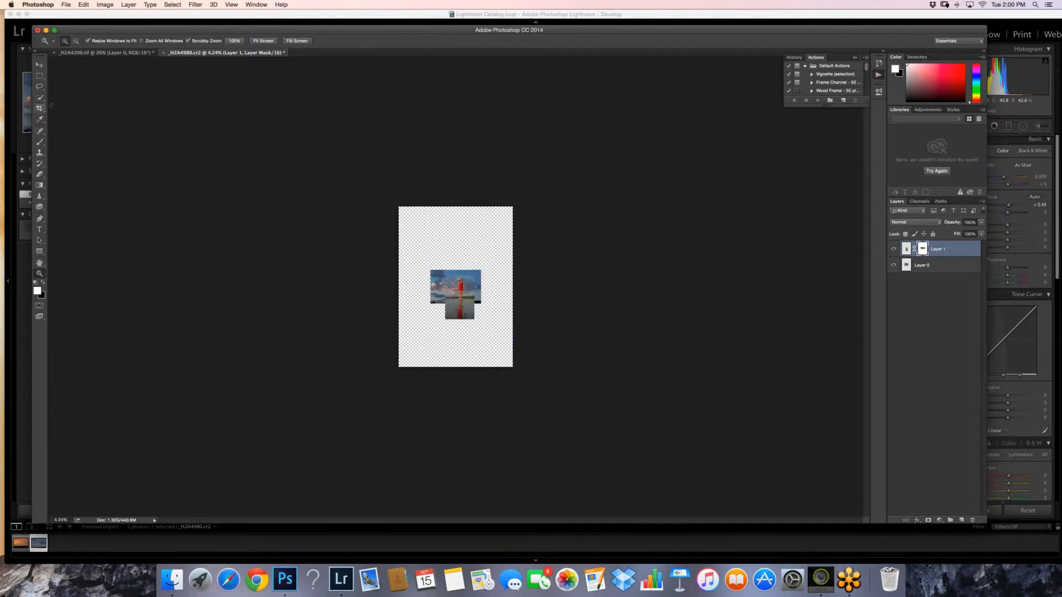
left_click(39, 108)
left_click_drag(421, 295, 415, 290)
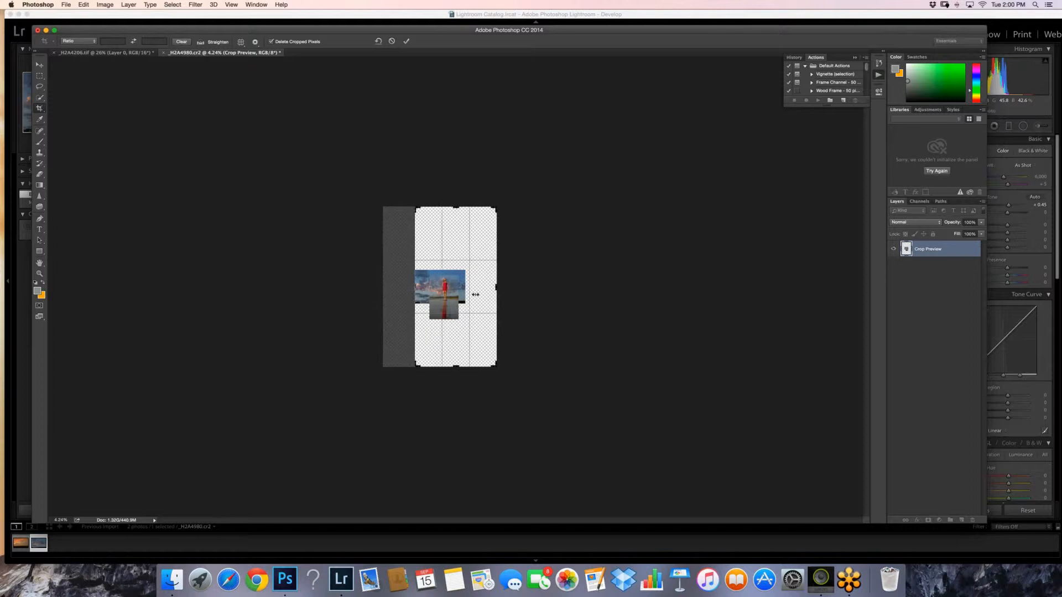
left_click_drag(497, 290, 483, 297)
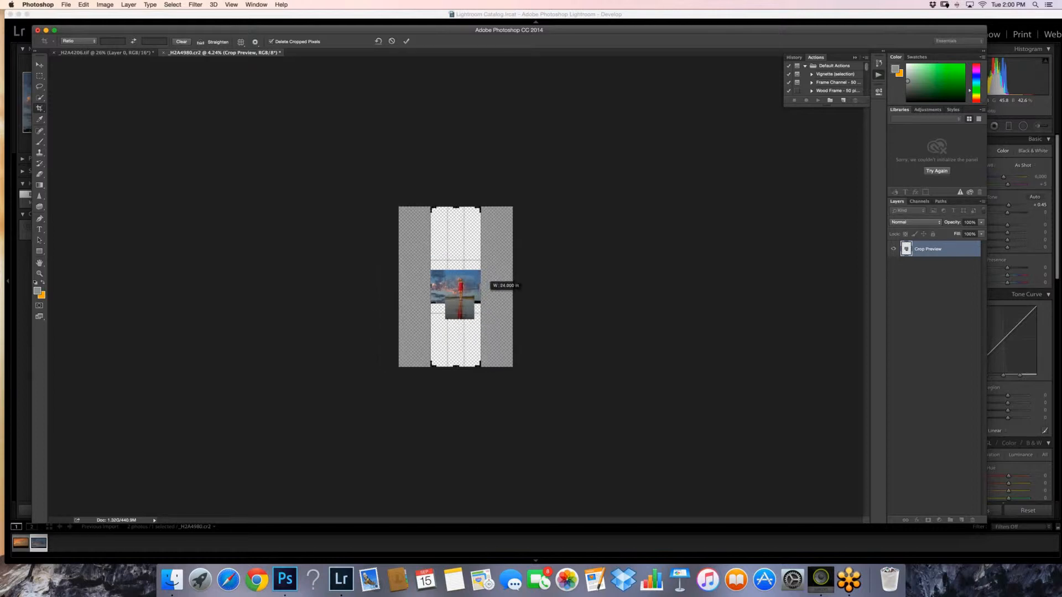
left_click_drag(456, 366, 456, 350)
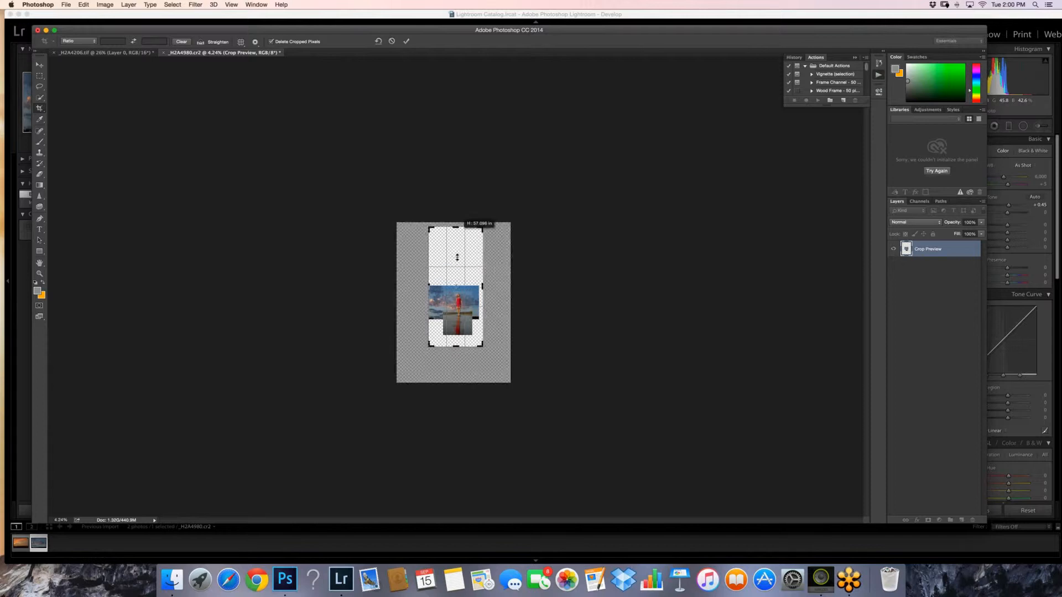
left_click_drag(455, 227, 459, 257)
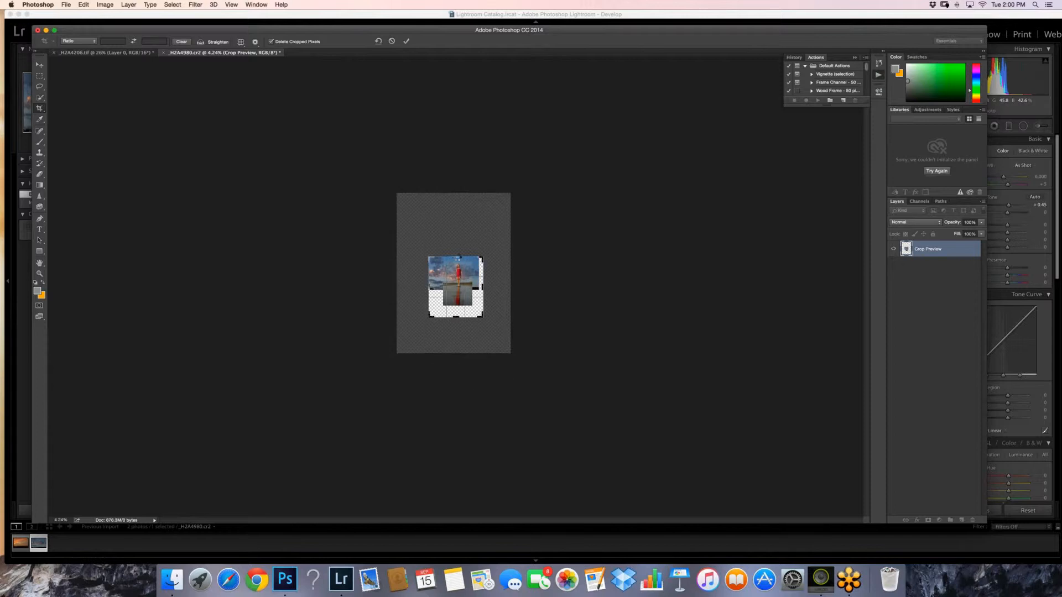
key("Return")
key("z")
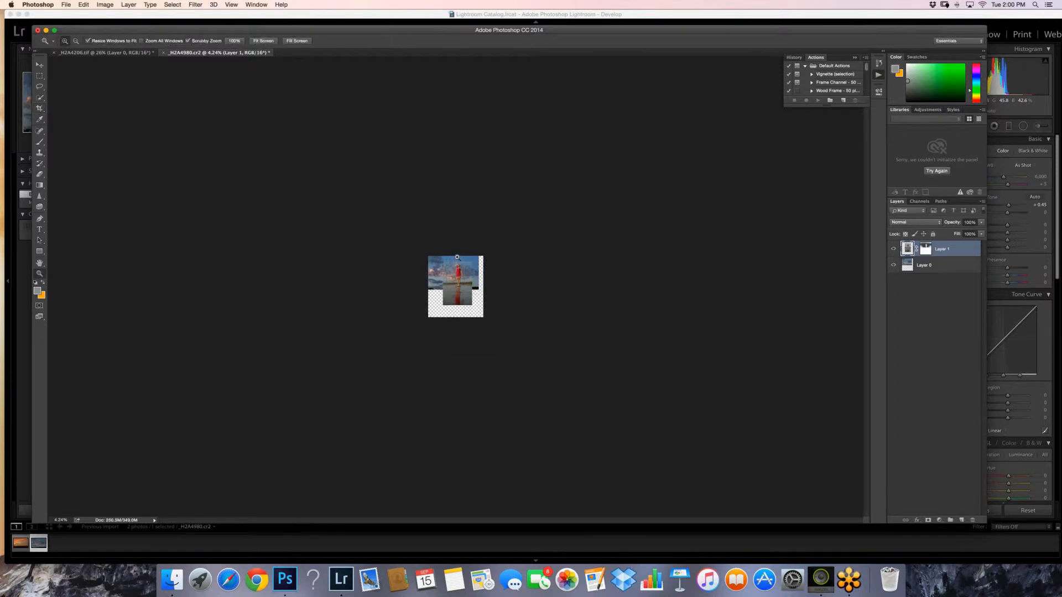
left_click(457, 257)
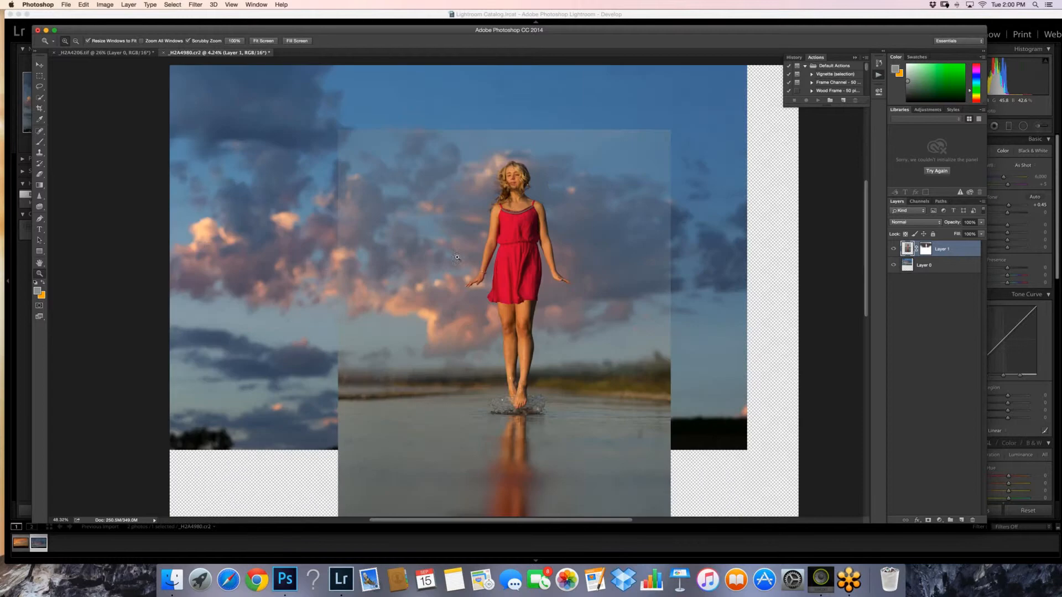
left_click_drag(551, 186, 568, 370)
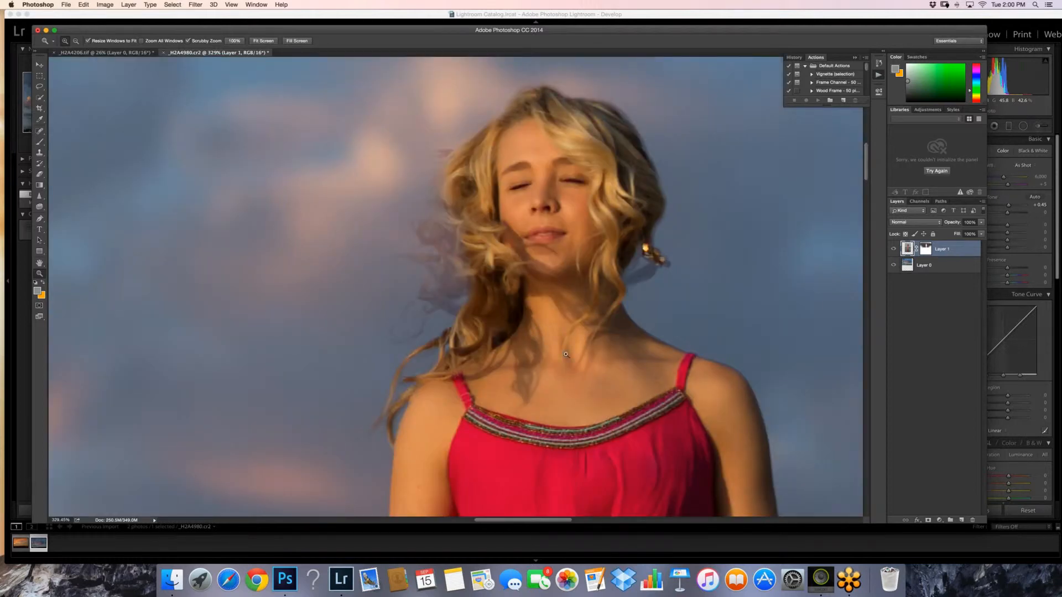
key("b")
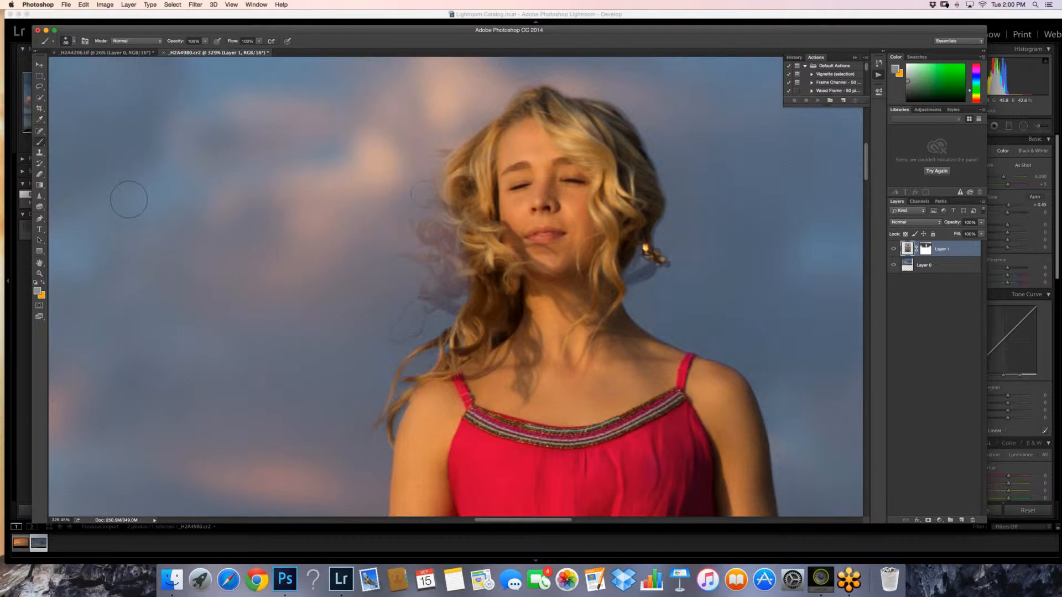
left_click(467, 224)
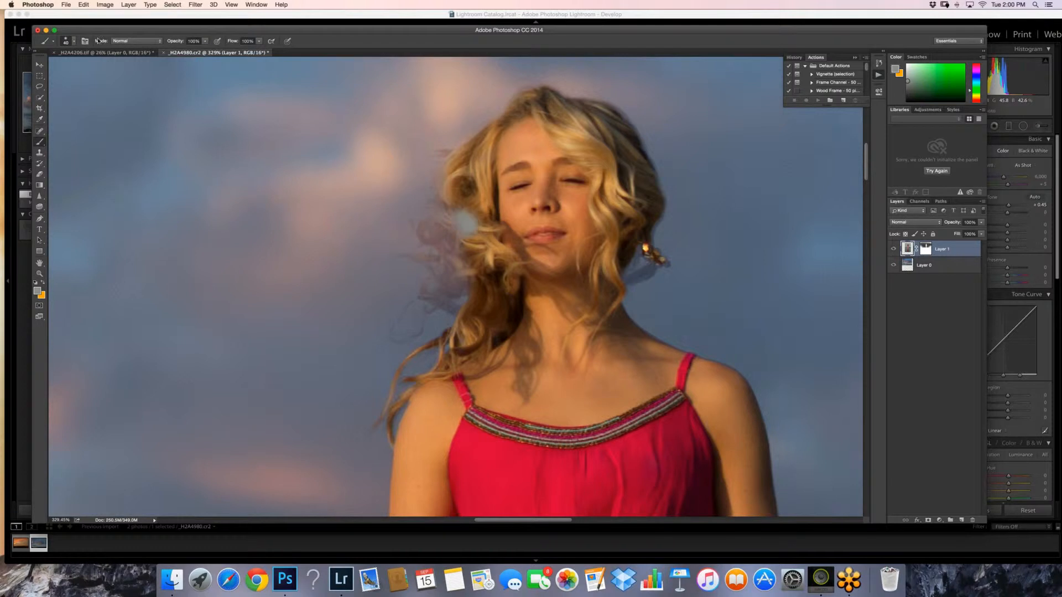
left_click(83, 4)
left_click(94, 14)
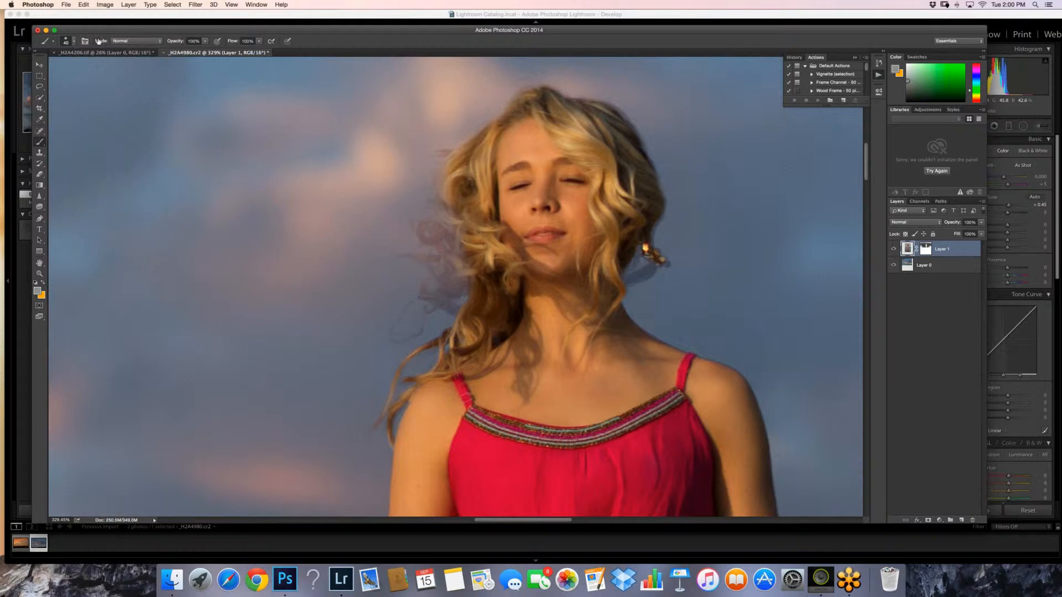
- Restore the windblown curls beside the woman's cheek on Layer 1's mask with a smaller white brush
left_click(926, 249)
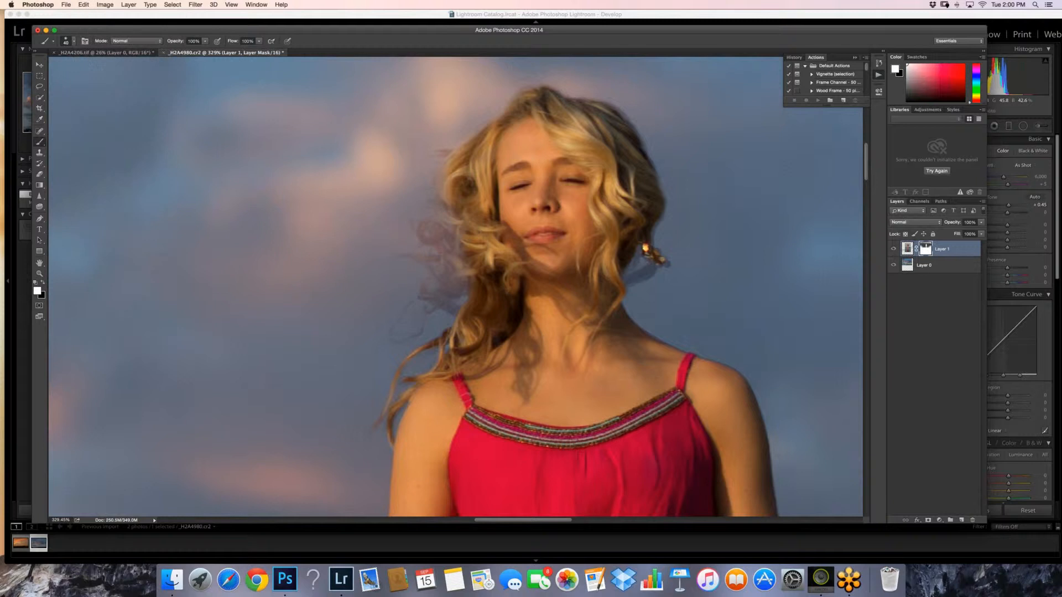
key("bracketleft")
key("x")
left_click(468, 243)
key("x")
left_click(470, 245)
mouse_move(444, 227)
left_mouse_down()
mouse_move(460, 265)
mouse_move(453, 287)
left_mouse_up()
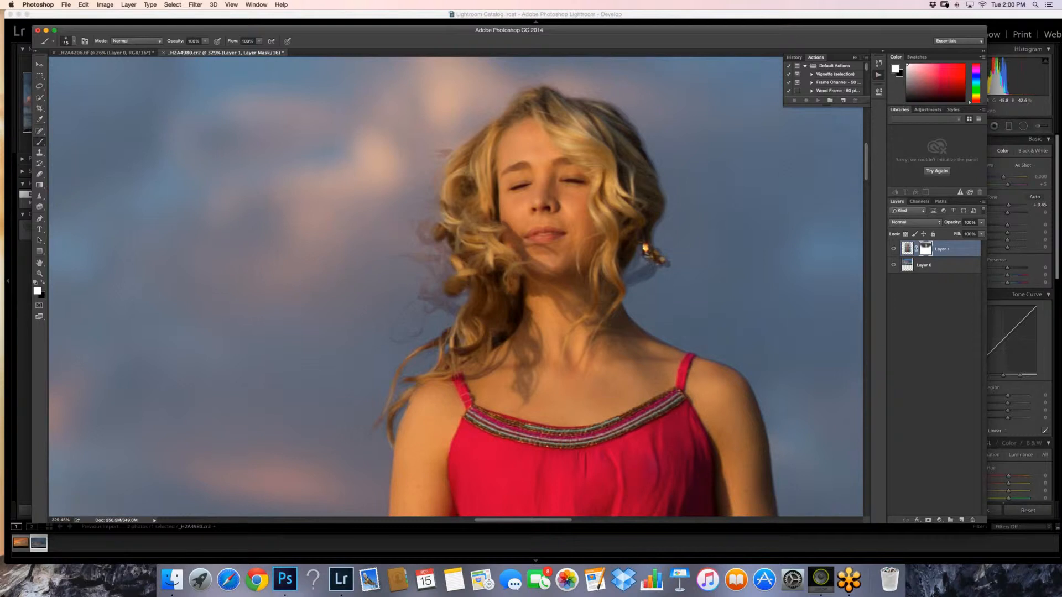
key("bracketleft")
key("bracketleft")
key("bracketleft")
left_click(84, 5)
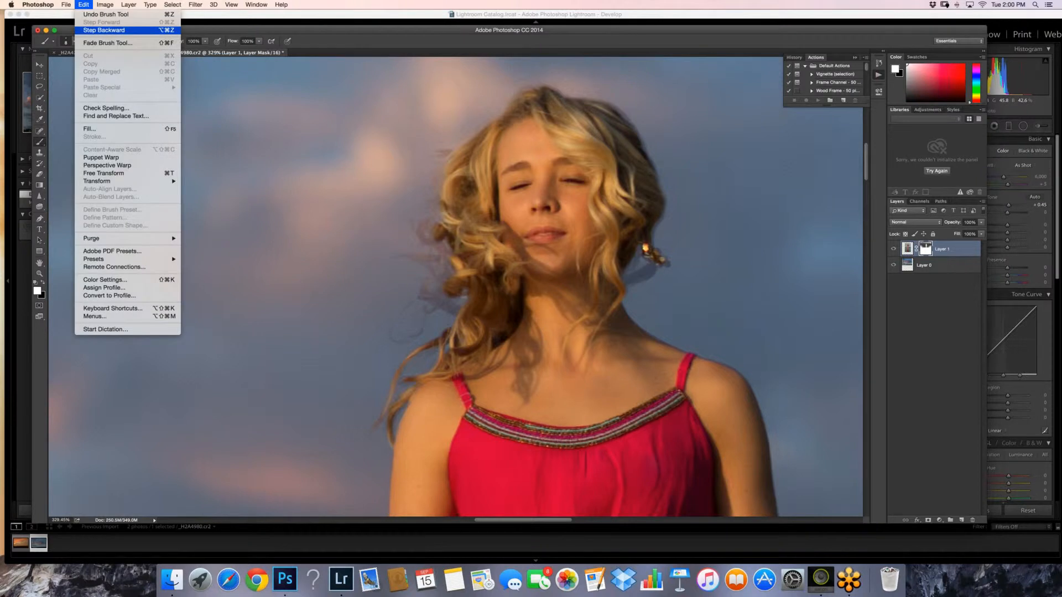
left_click(104, 30)
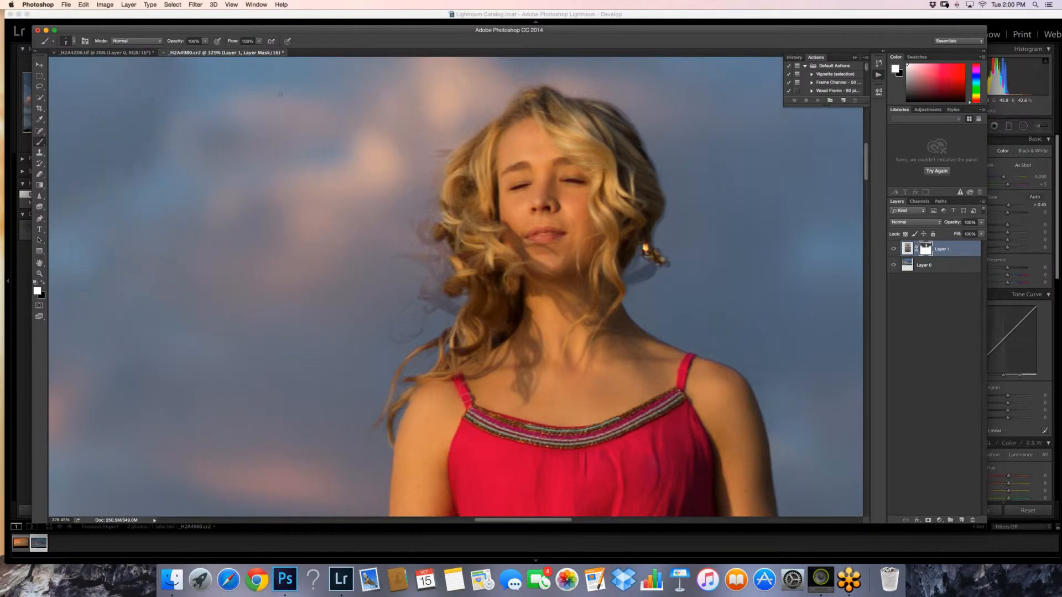
left_click(83, 5)
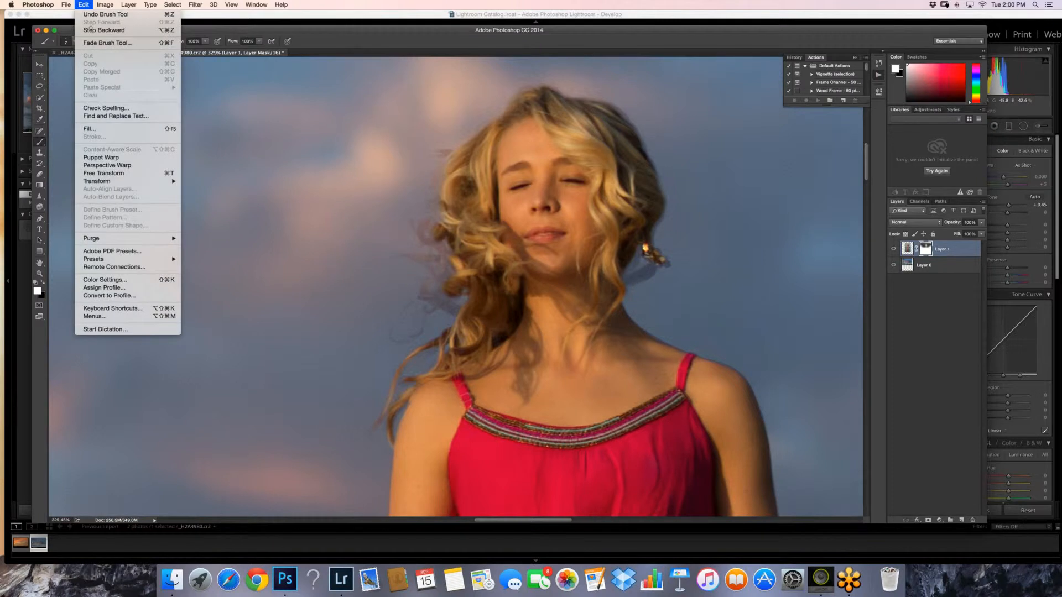
left_click(91, 29)
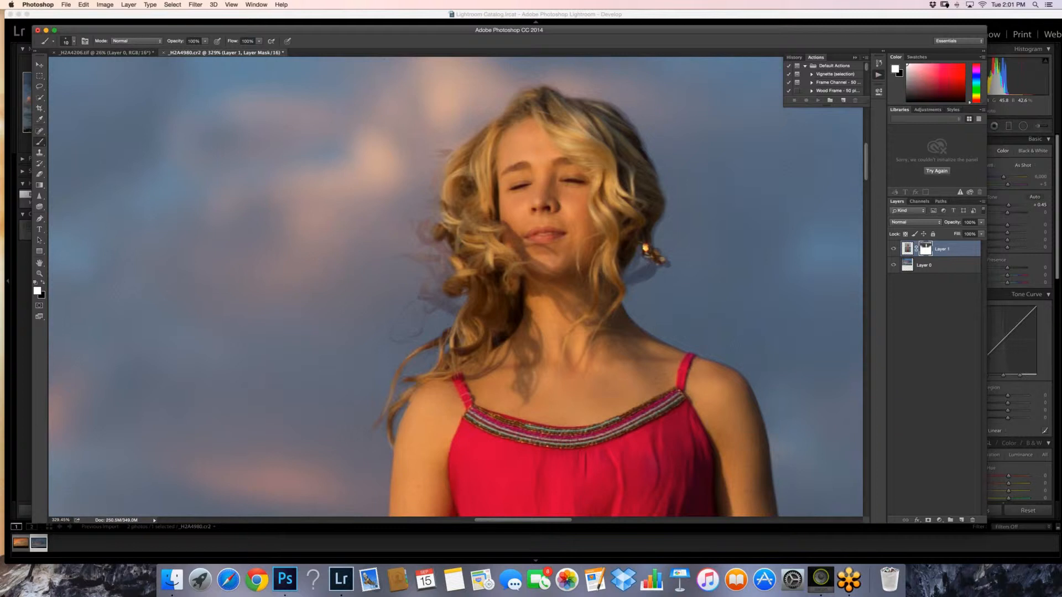
- Try to restore the woman's earring on Layer 1's mask with a larger brush
key("bracketright")
key("bracketright")
key("bracketright")
left_click(83, 4)
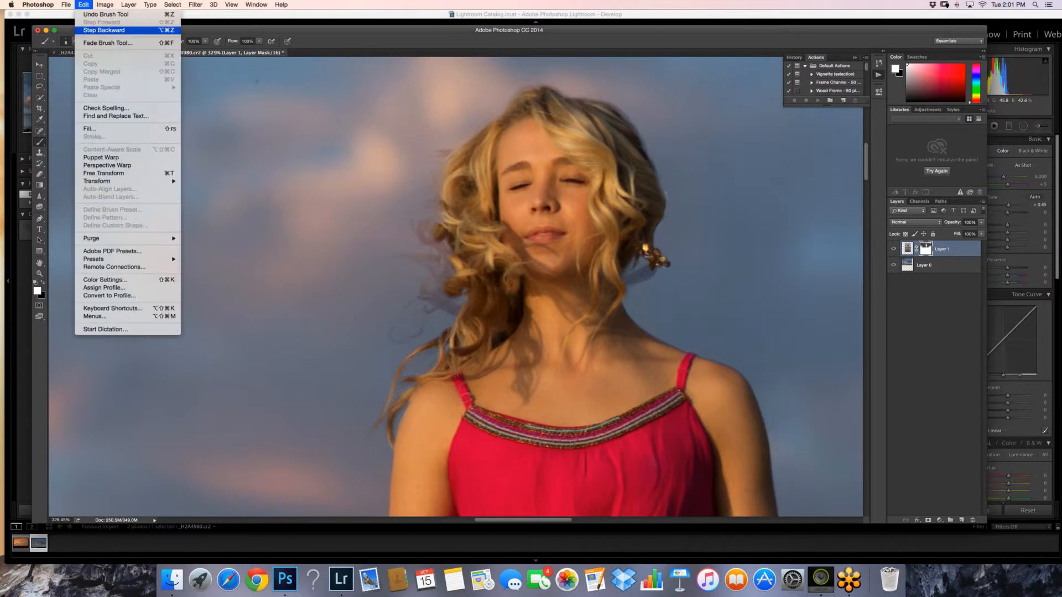
left_click(105, 30)
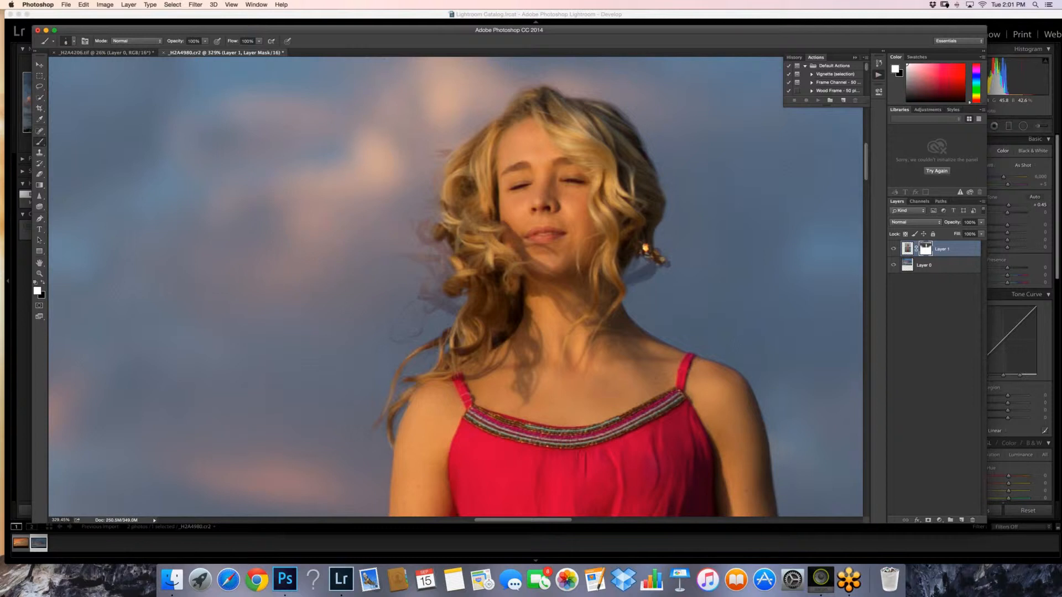
- Restore the earring and the strand of hair beneath it on Layer 1's mask
left_click(84, 5)
left_click(615, 237)
left_click_drag(653, 268, 627, 283)
right_click(649, 271)
left_click(642, 275)
right_click(643, 273)
left_click(643, 273)
key("bracketright")
key("bracketright")
key("bracketleft")
key("bracketleft")
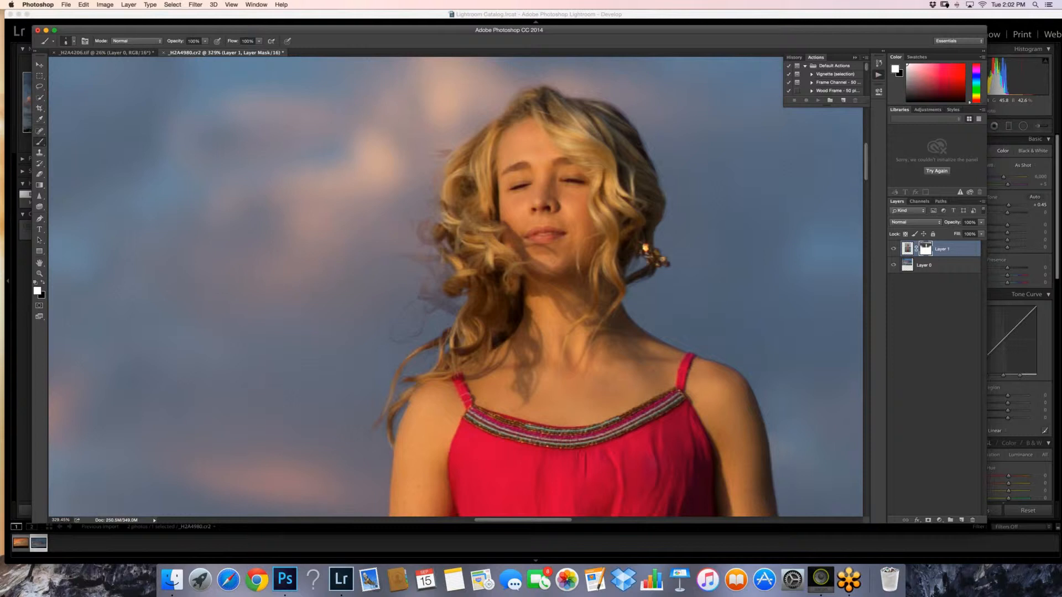
- Restore the outermost windblown curls and the stray wisp beside the forehead on Layer 1's mask
key("bracketright")
key("bracketright")
left_click(427, 237)
left_click(437, 215)
key("bracketleft")
left_click(448, 153)
key("bracketleft")
key("bracketleft")
key("bracketleft")
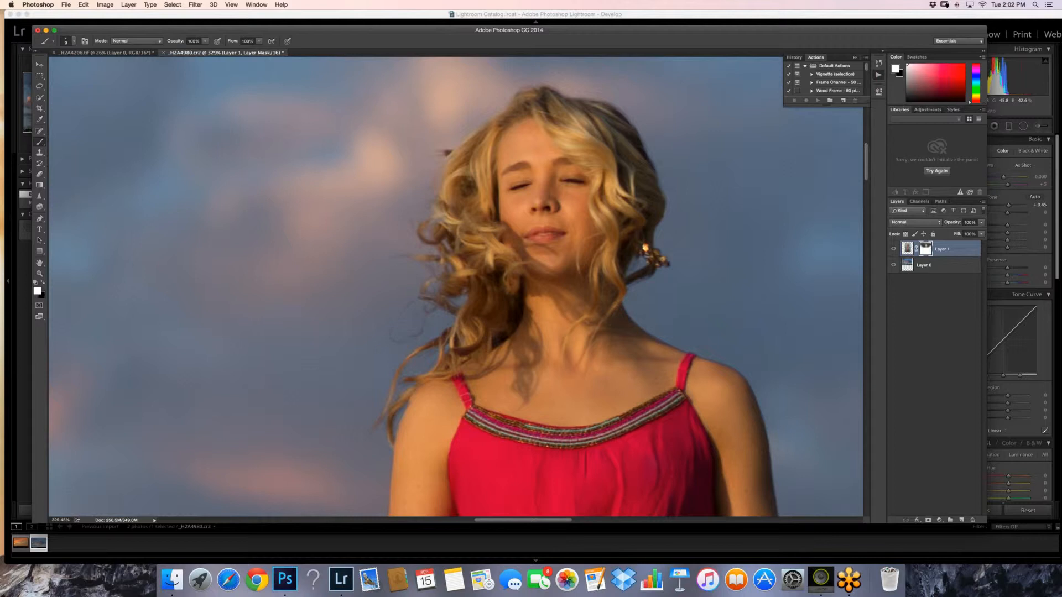
- Try to refine the mask edge between the shoulder and the hair hanging beside it with a smaller brush
key("bracketright")
key("bracketright")
left_click(40, 272)
mouse_move(377, 361)
left_mouse_down()
mouse_move(363, 372)
mouse_move(375, 375)
left_mouse_up()
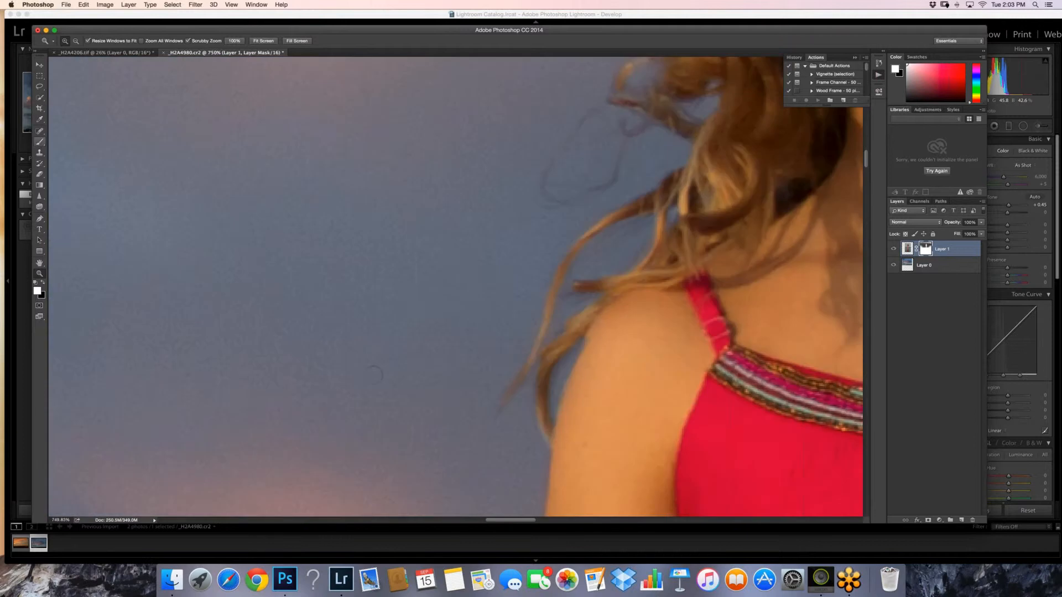
key("b")
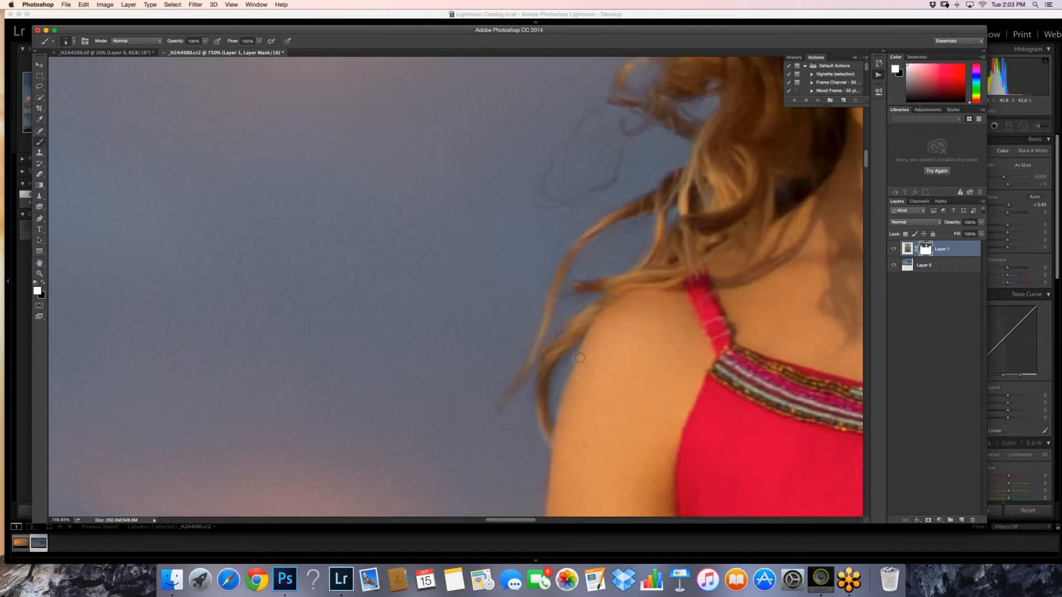
left_click(84, 5)
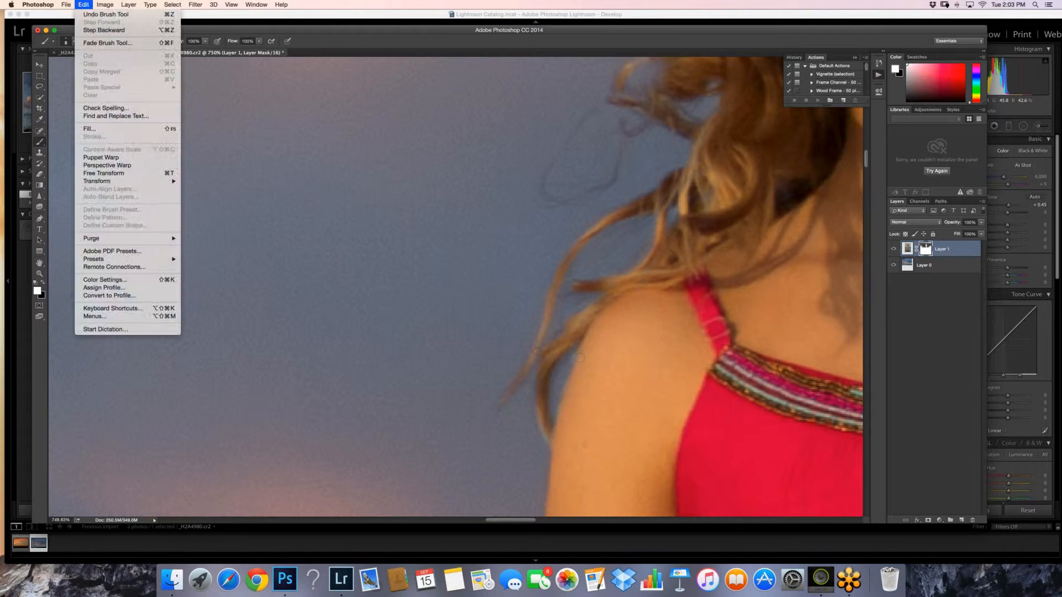
left_click(104, 30)
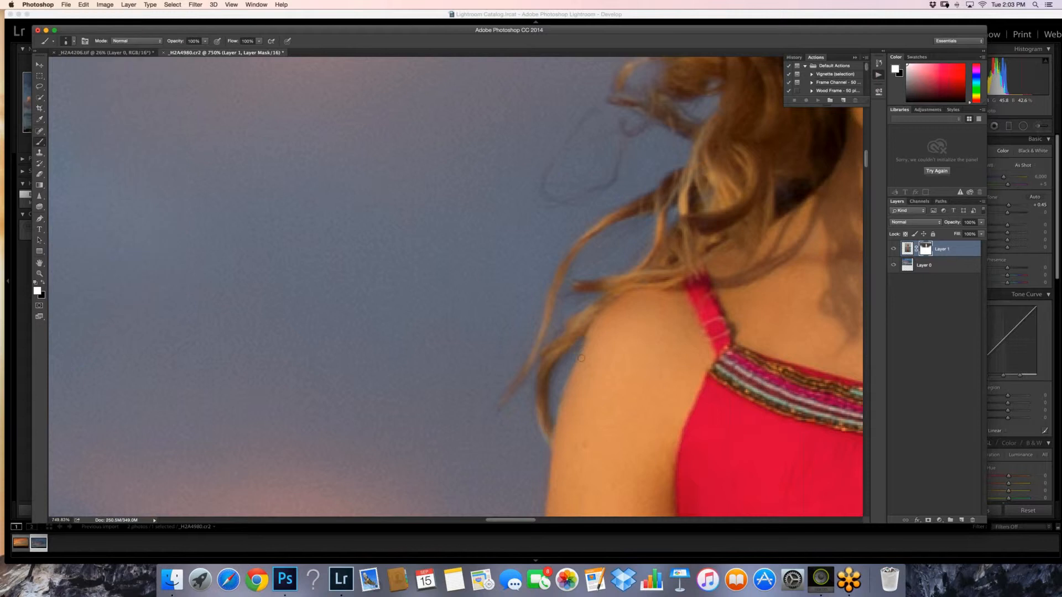
key("bracketleft")
key("bracketleft")
left_click_drag(582, 344, 563, 385)
left_click(83, 5)
left_click(104, 30)
- Crop the canvas to the edges of the woman's photo, removing the surrounding transparent areas and excess sky
key("z")
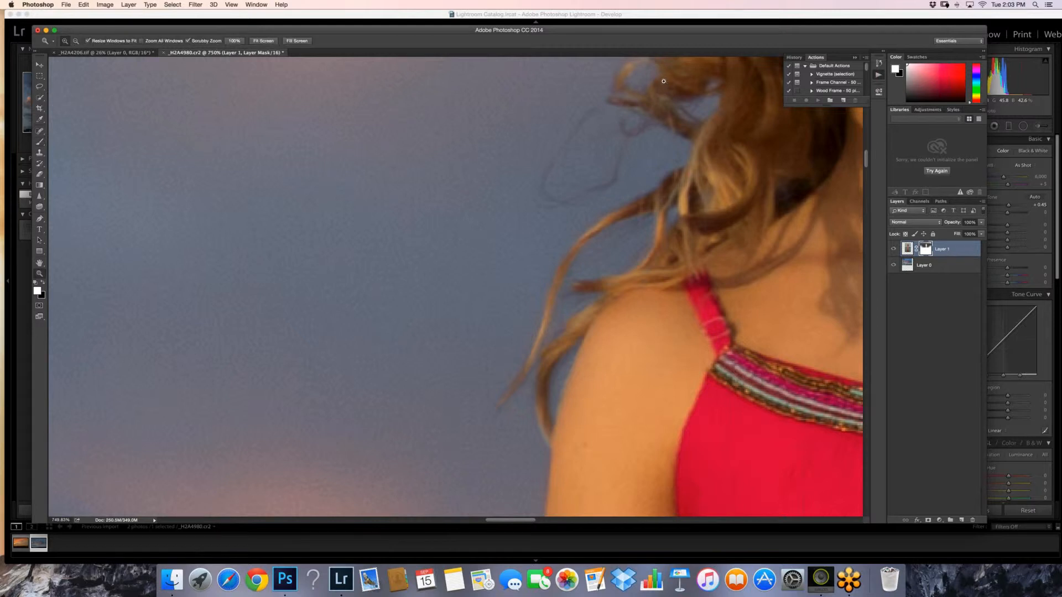
key("super+0")
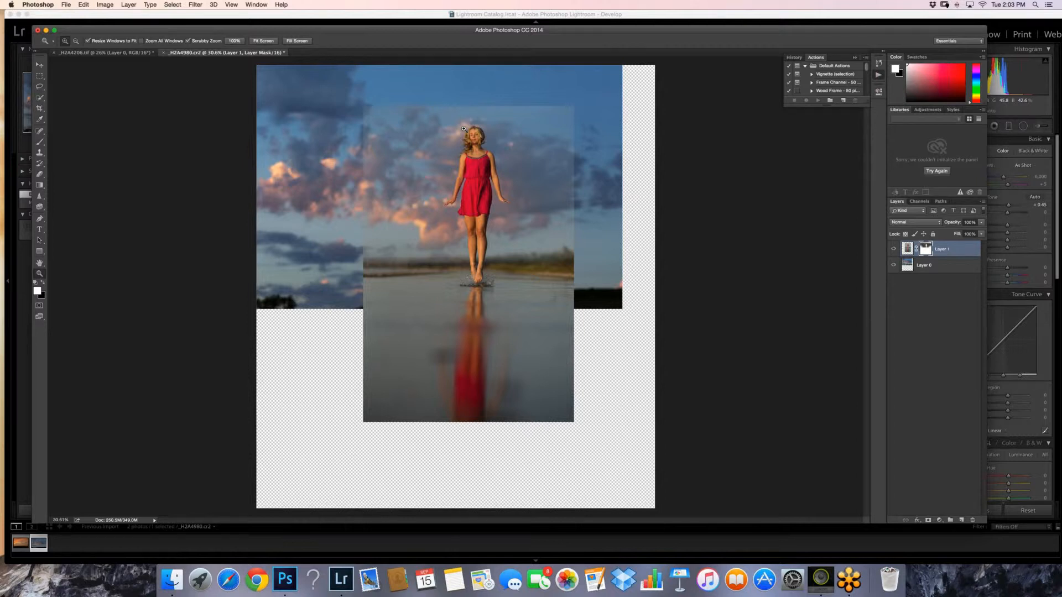
left_click(463, 129)
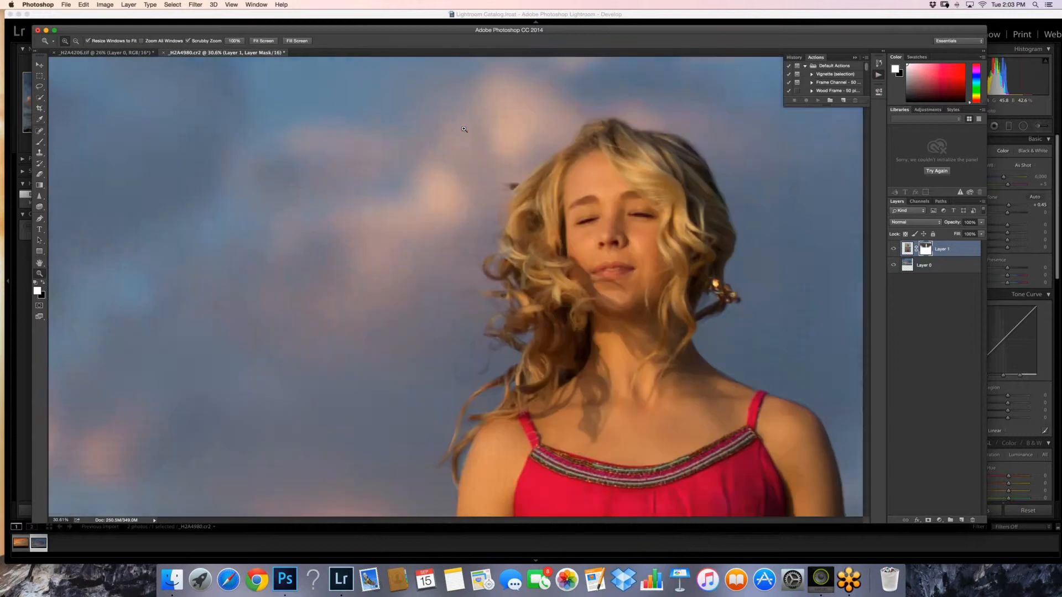
left_click(537, 208, "alt")
left_click_drag(538, 208, 464, 246)
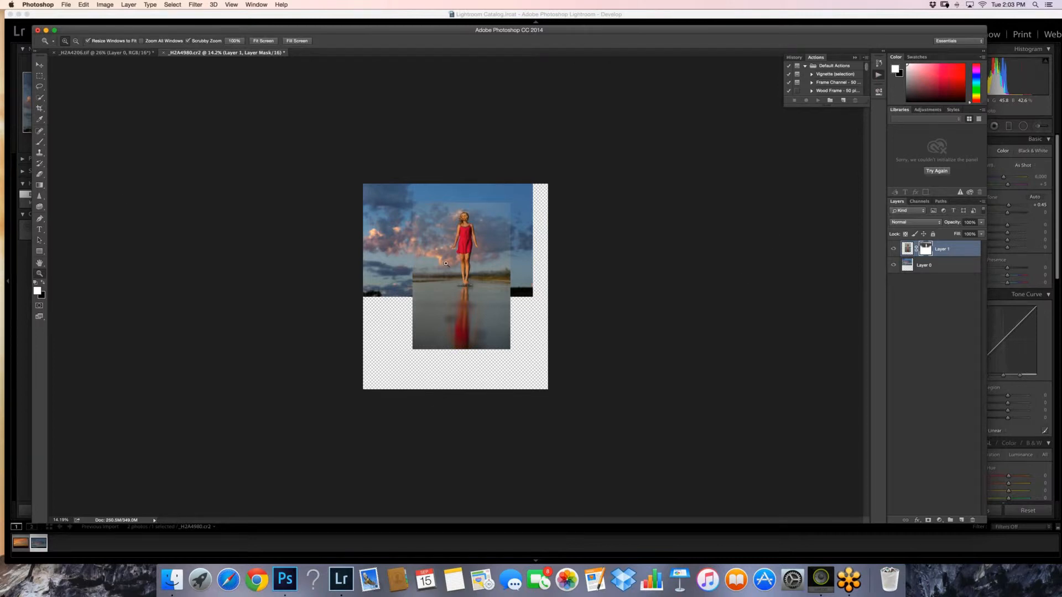
key("c")
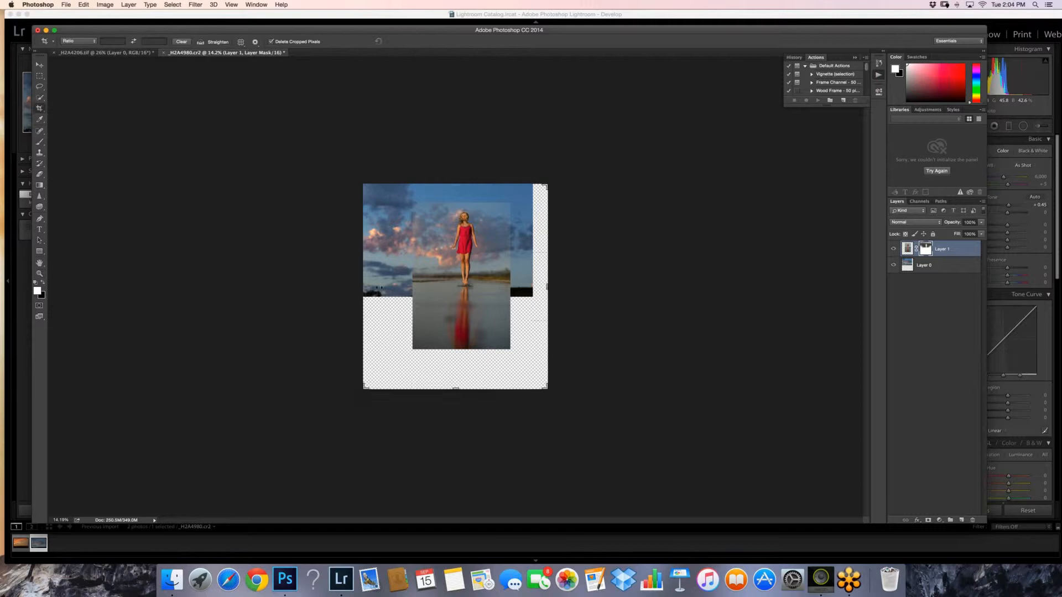
left_click_drag(365, 287, 392, 281)
left_click_drag(523, 287, 505, 287)
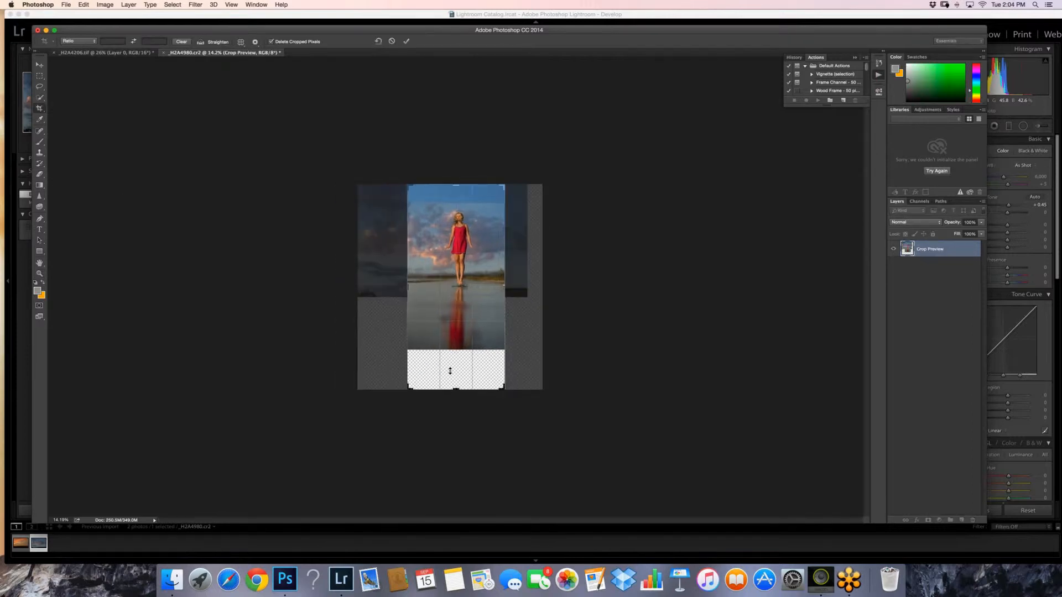
left_click_drag(452, 389, 452, 370)
left_click_drag(456, 204, 456, 213)
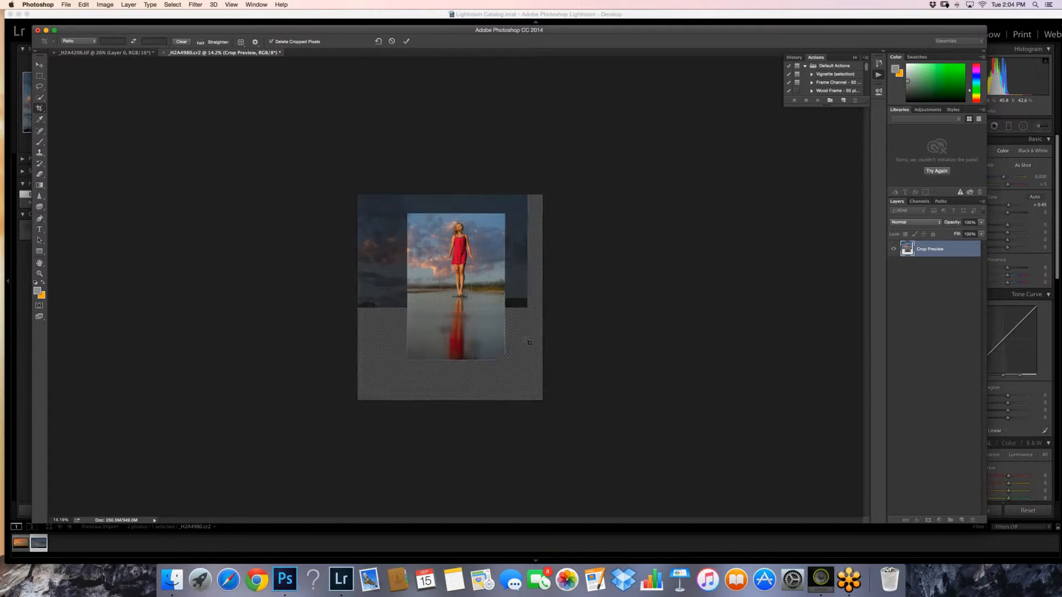
key("Return")
left_click_drag(509, 337, 513, 77)
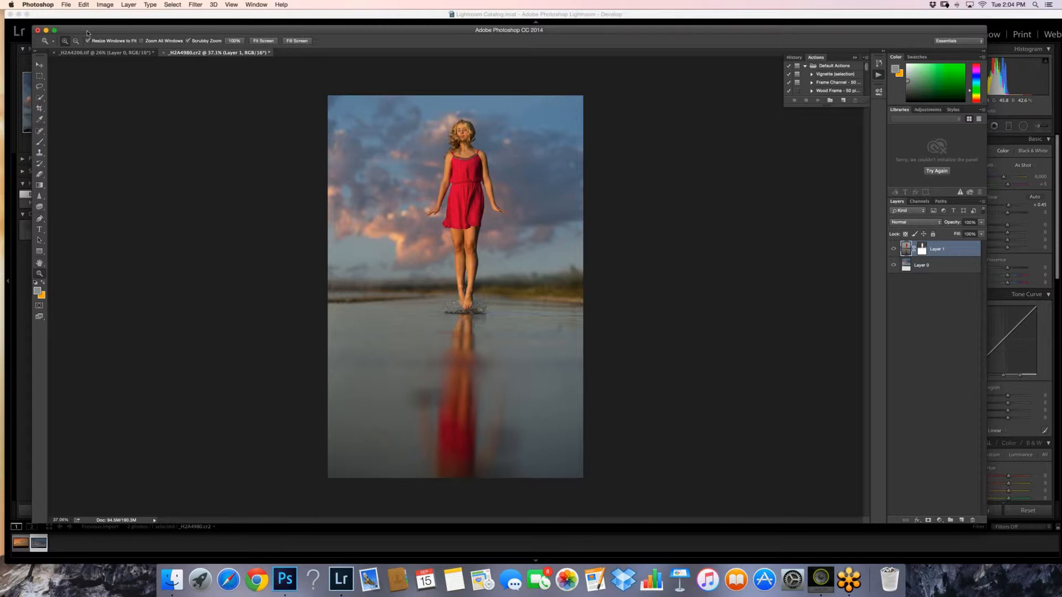
- Undo the last crop to bring back the full canvas around the woman's photo
left_click(83, 5)
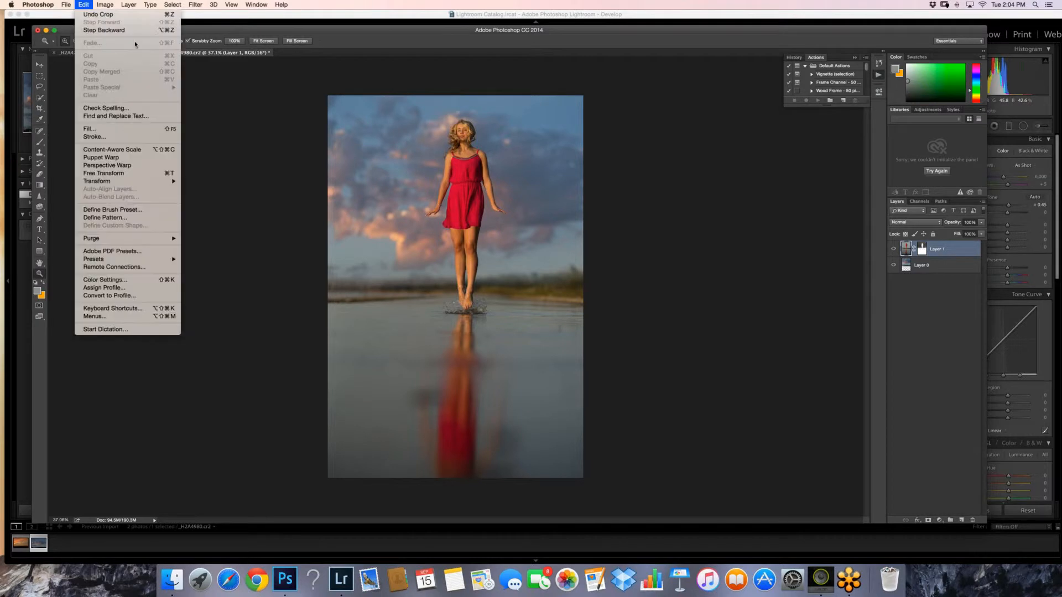
left_click(104, 29)
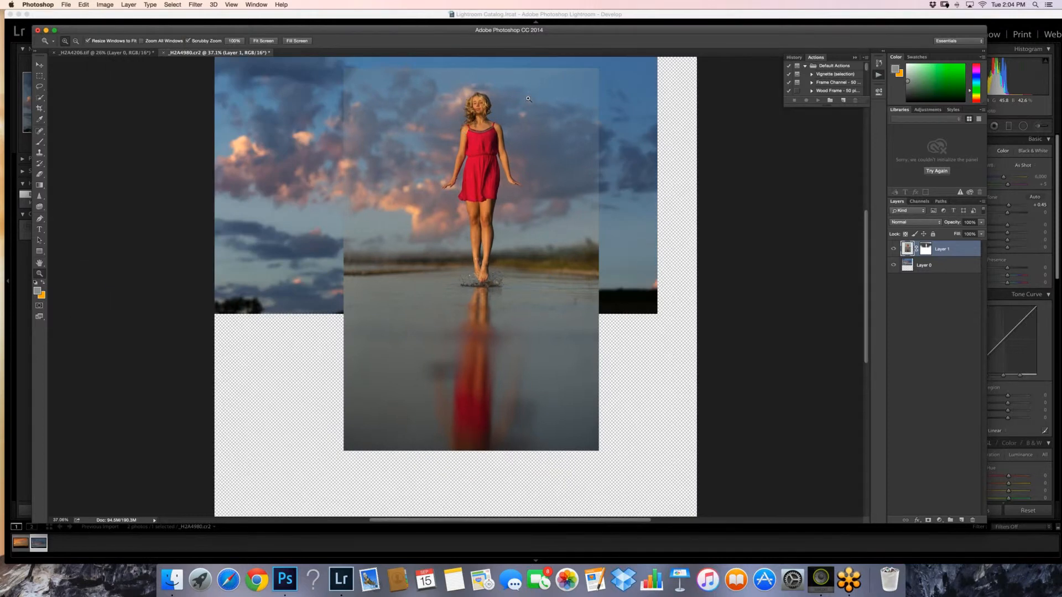
left_click_drag(466, 201, 623, 196)
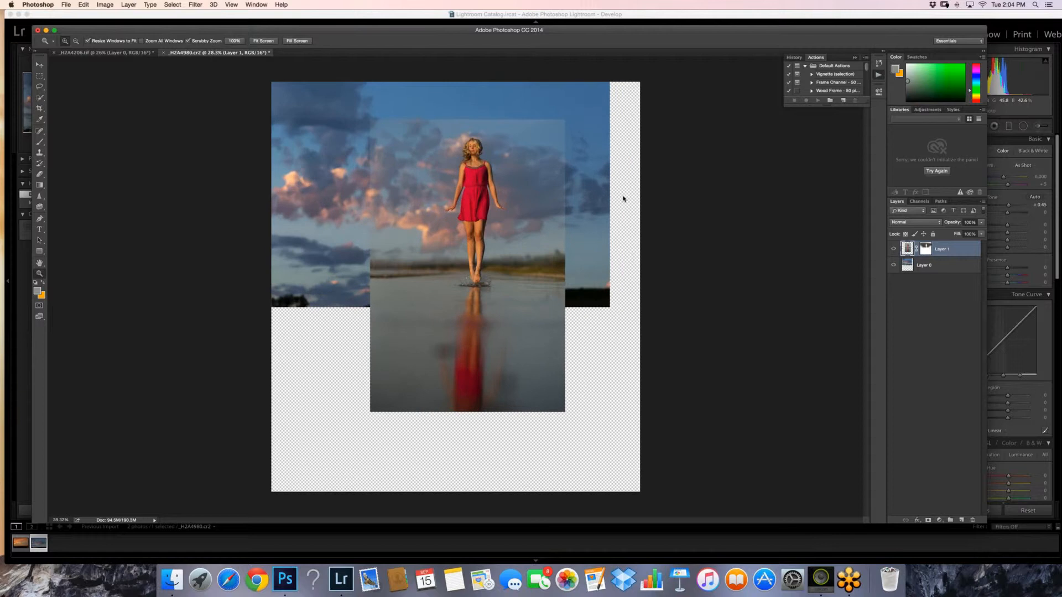
- Select the strip of Layer 1's sky above the woman's head, stretch it upward to about 249% height, and clear the selection
key("m")
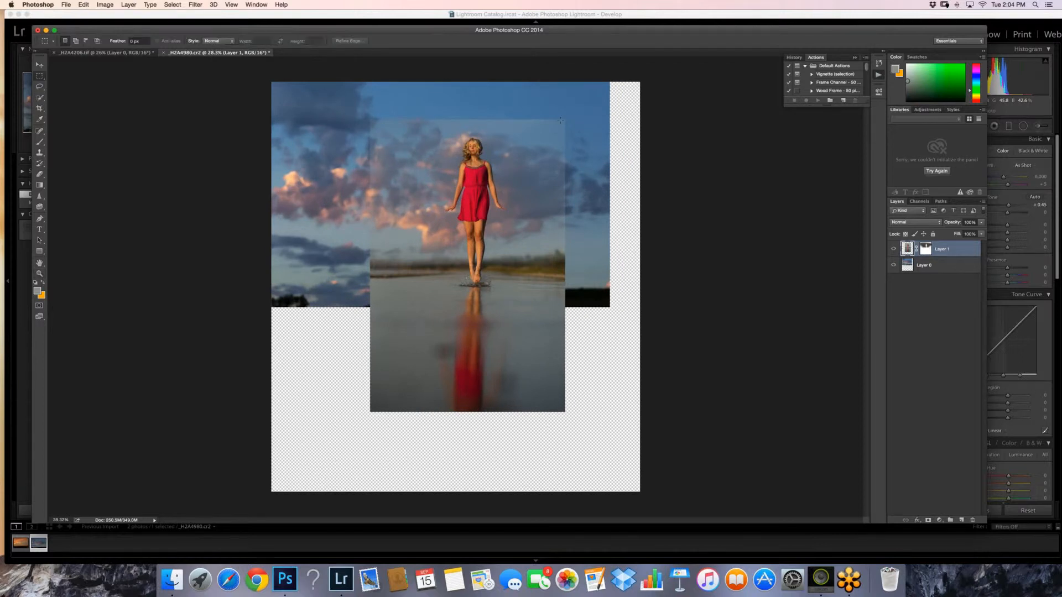
left_click_drag(560, 120, 444, 129)
left_click_drag(349, 105, 579, 133)
left_click(84, 5)
left_click(116, 174)
left_click_drag(464, 105, 464, 65)
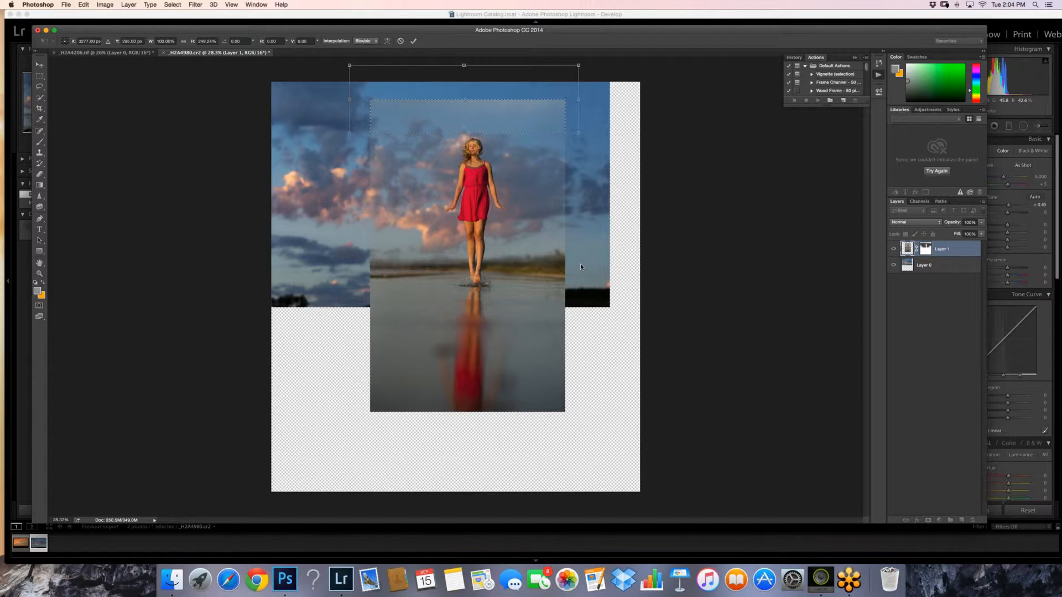
key("Return")
key("m")
left_click(173, 4)
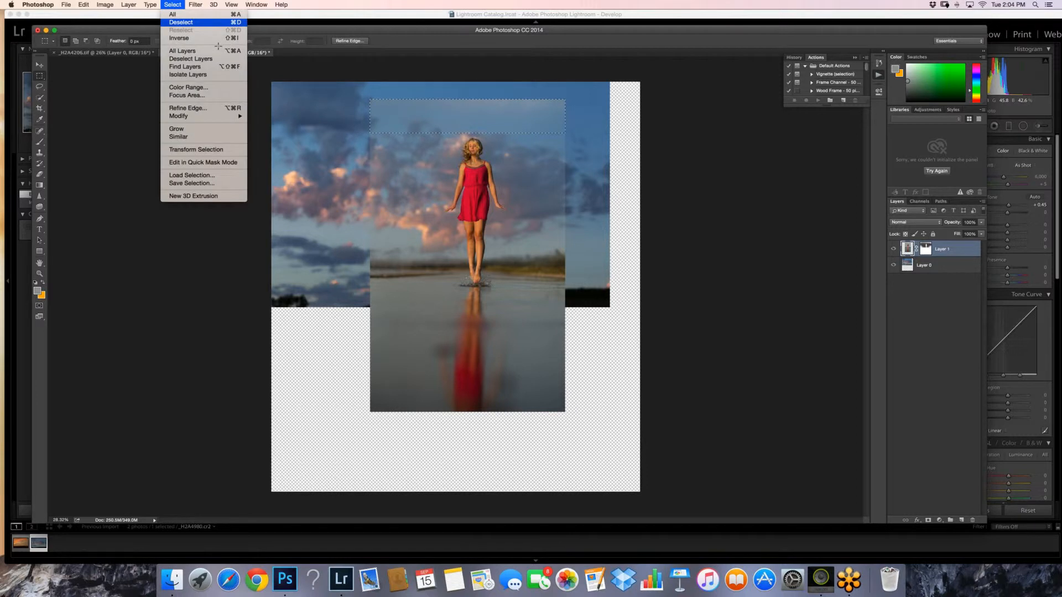
left_click(218, 22)
- Crop the canvas to the sides and bottom of the woman's photo and the upper edge of its extended sky
left_click(40, 108)
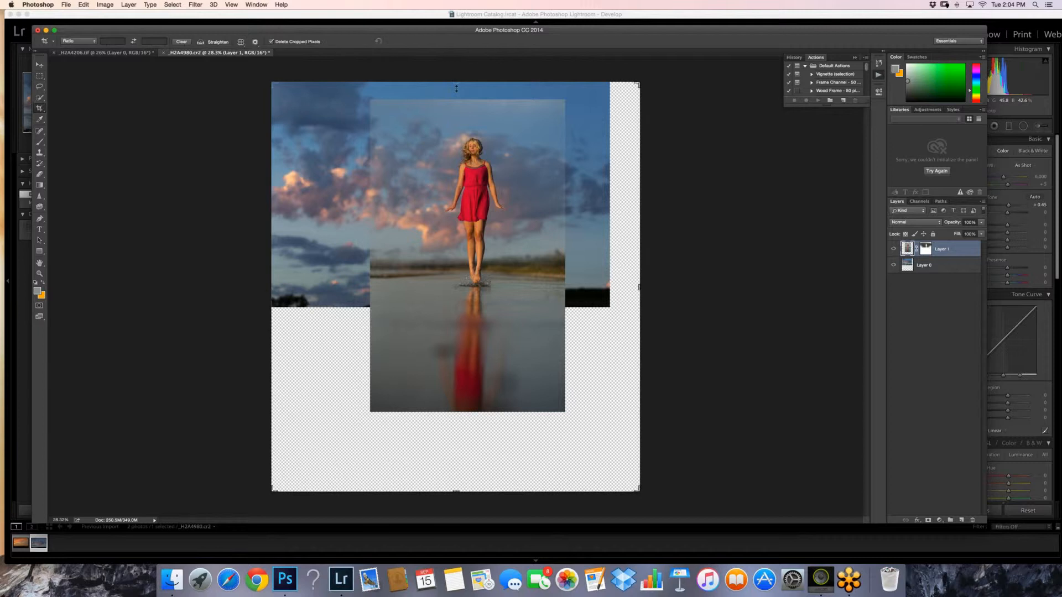
left_click_drag(457, 88, 456, 93)
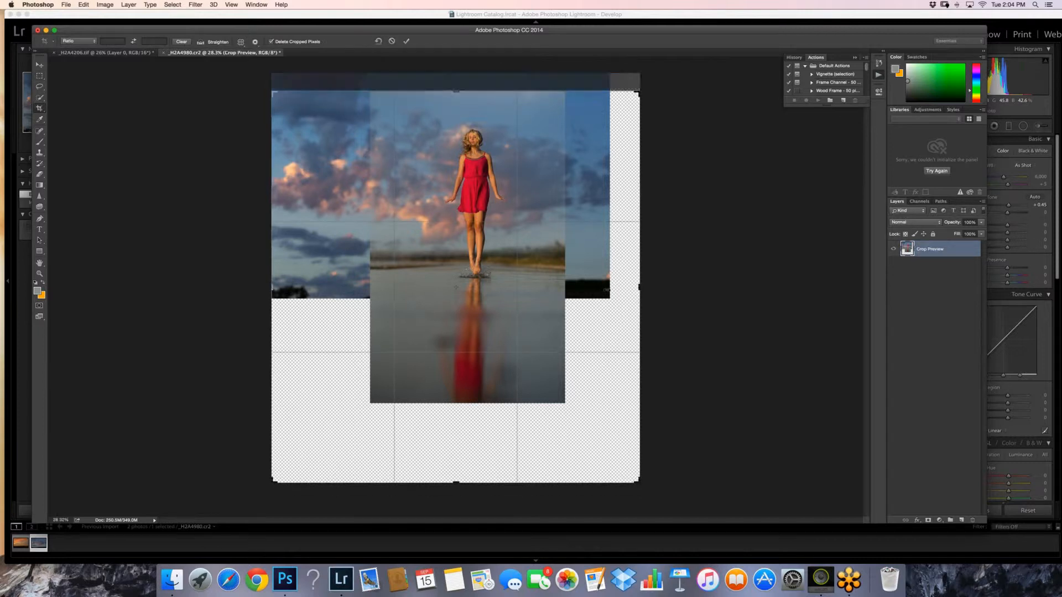
left_click_drag(640, 288, 602, 287)
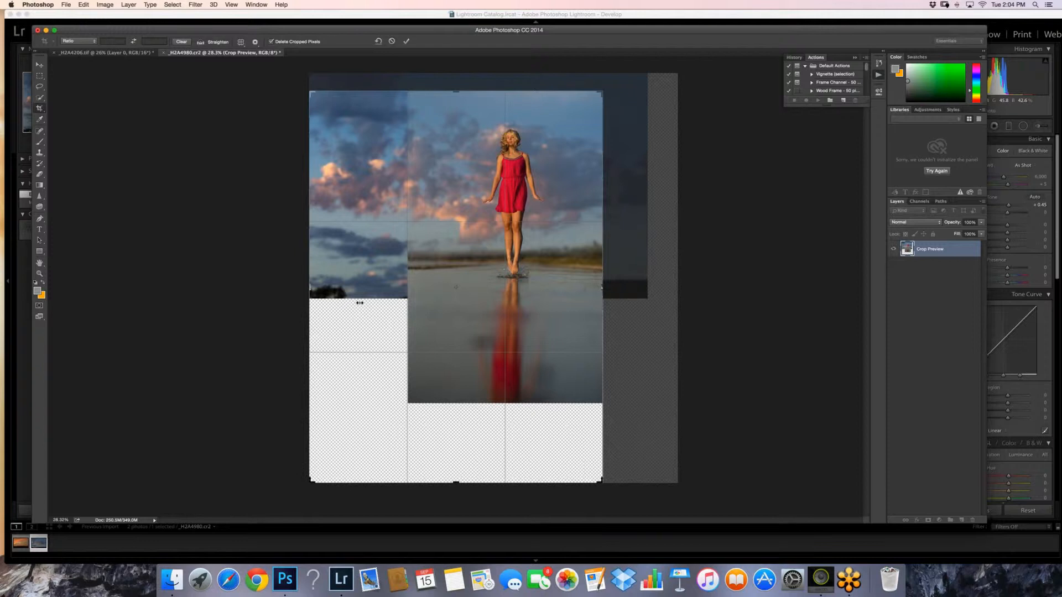
left_click_drag(359, 302, 364, 329)
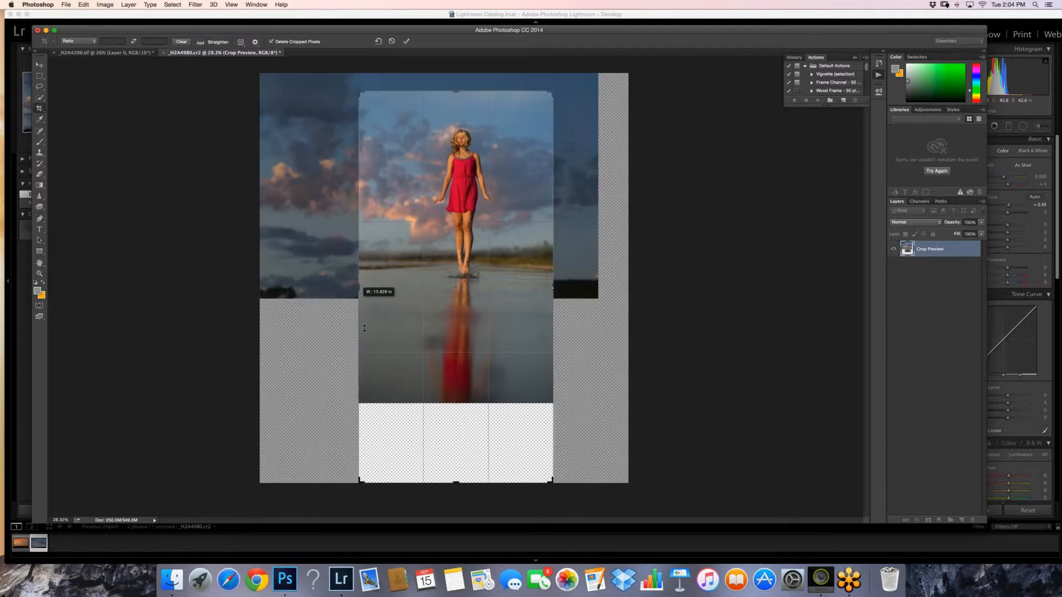
left_click_drag(456, 482, 453, 426)
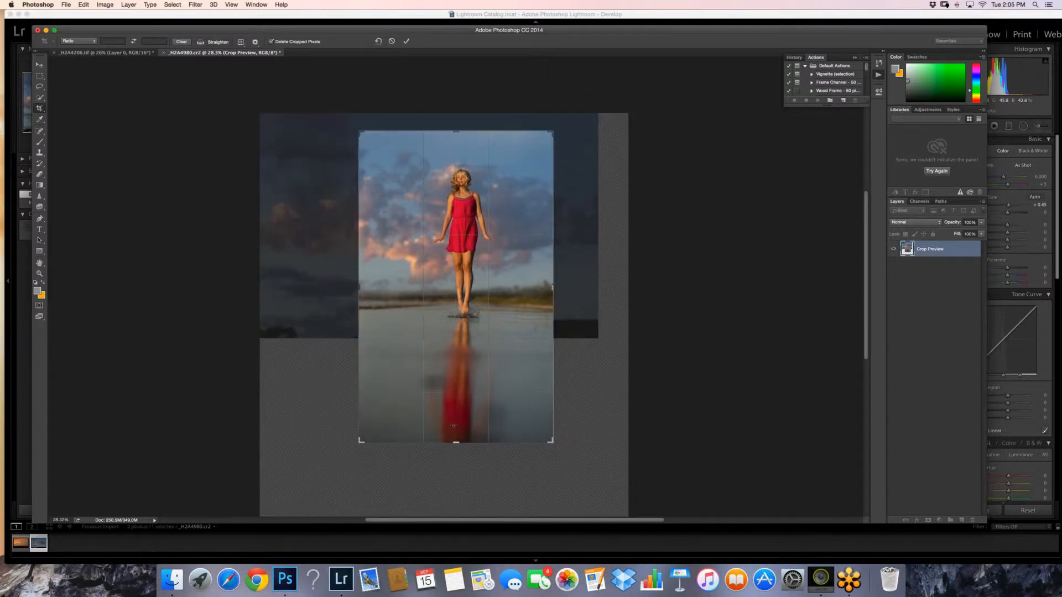
key("Return")
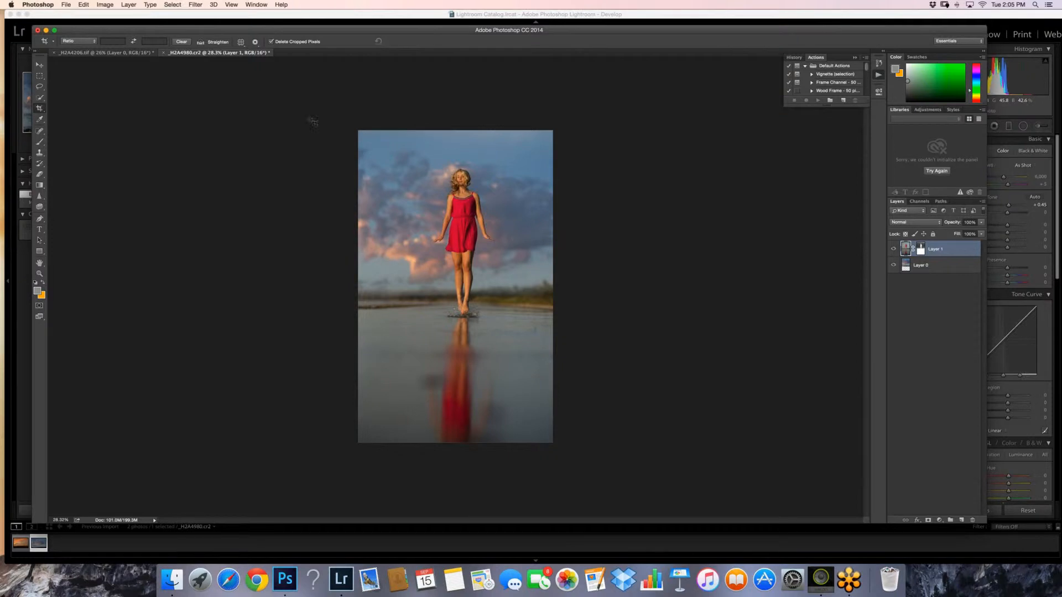
- Switch to the original photo _H2A4206.tif and duplicate Layer 0 as Layer 0 copy
key("ctrl+Tab")
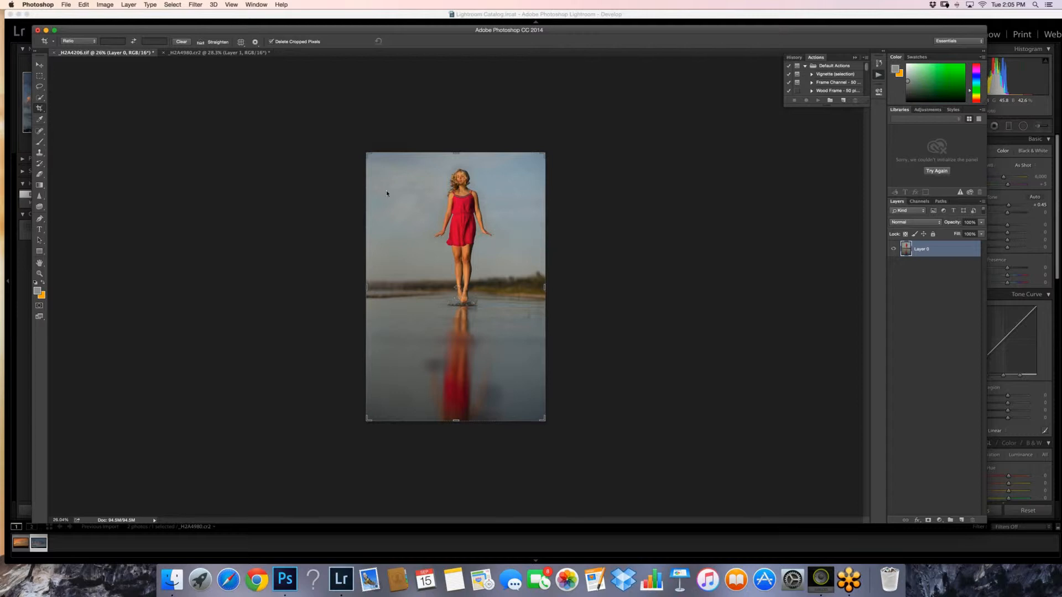
key("z")
left_click_drag(480, 193, 771, 260)
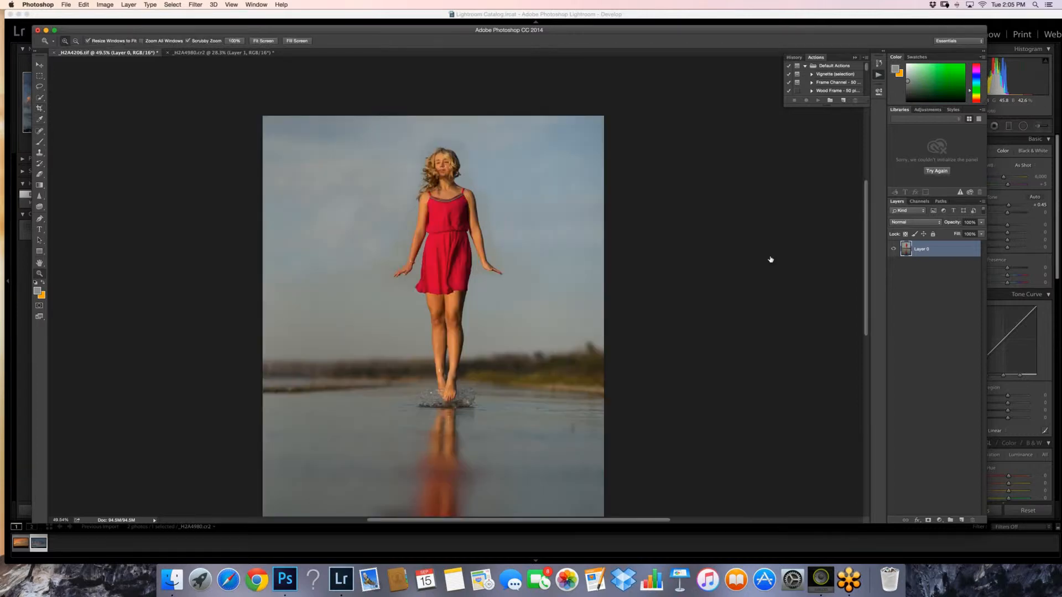
right_click(936, 257)
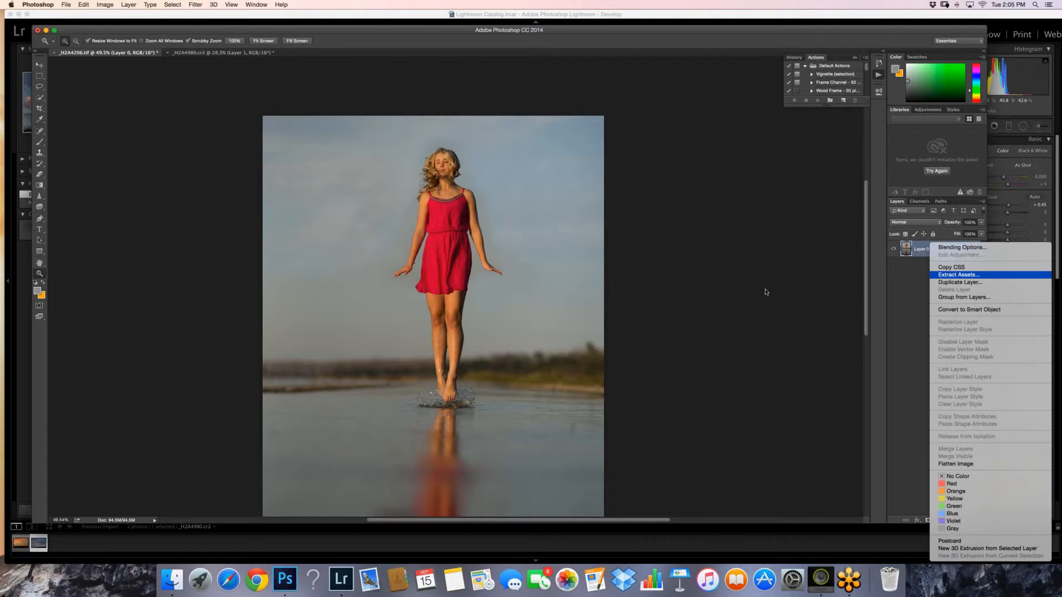
key("Down")
key("Return")
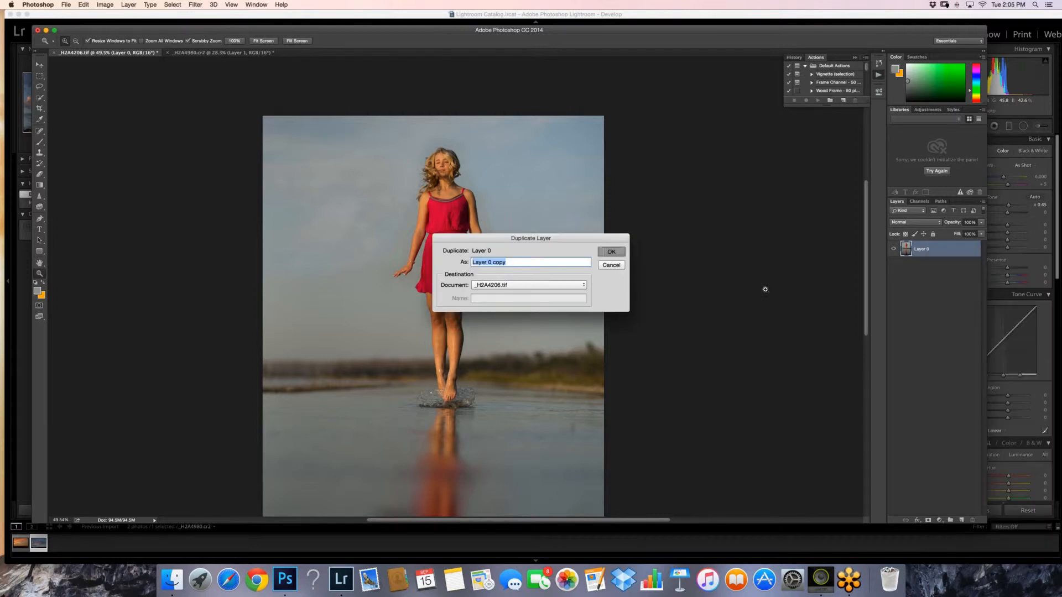
key("Return")
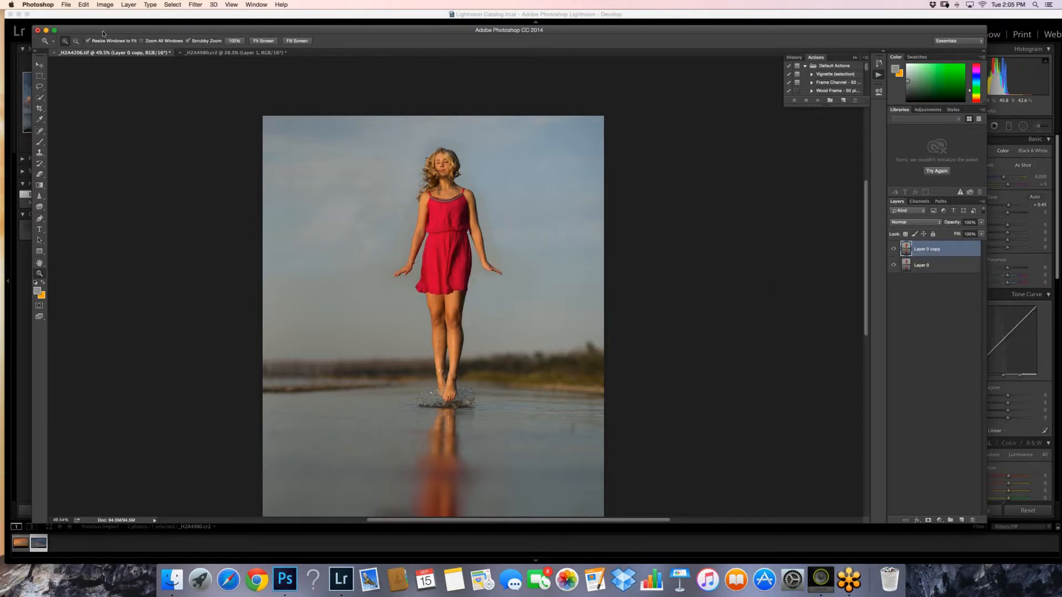
- Turn the blue-grey sky of Layer 0 copy white using Replace Color with Lightness +100 and Fuzziness 110
left_click(105, 4)
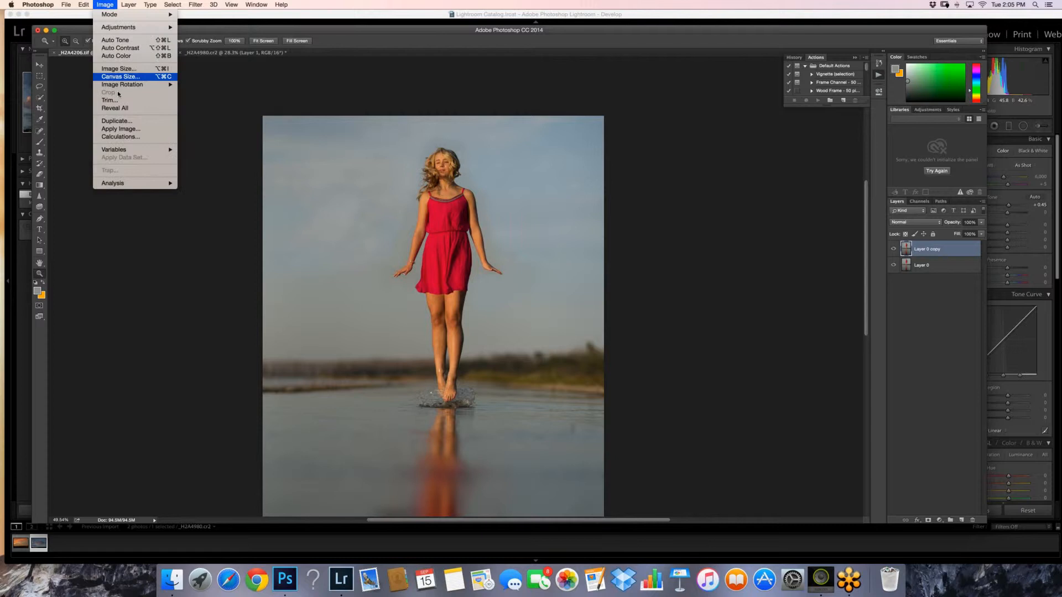
mouse_move(127, 27)
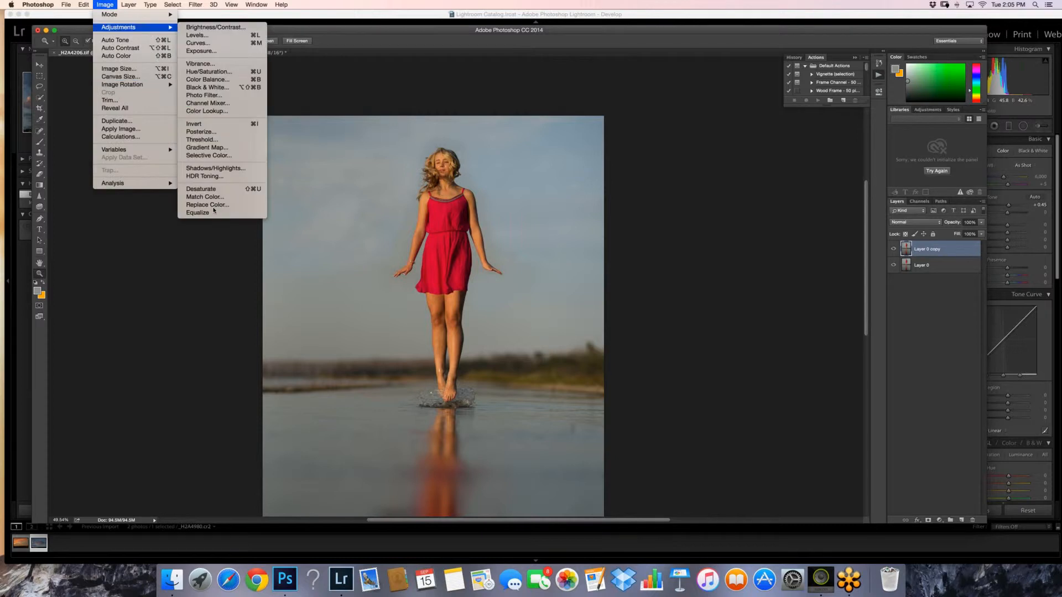
left_click(209, 205)
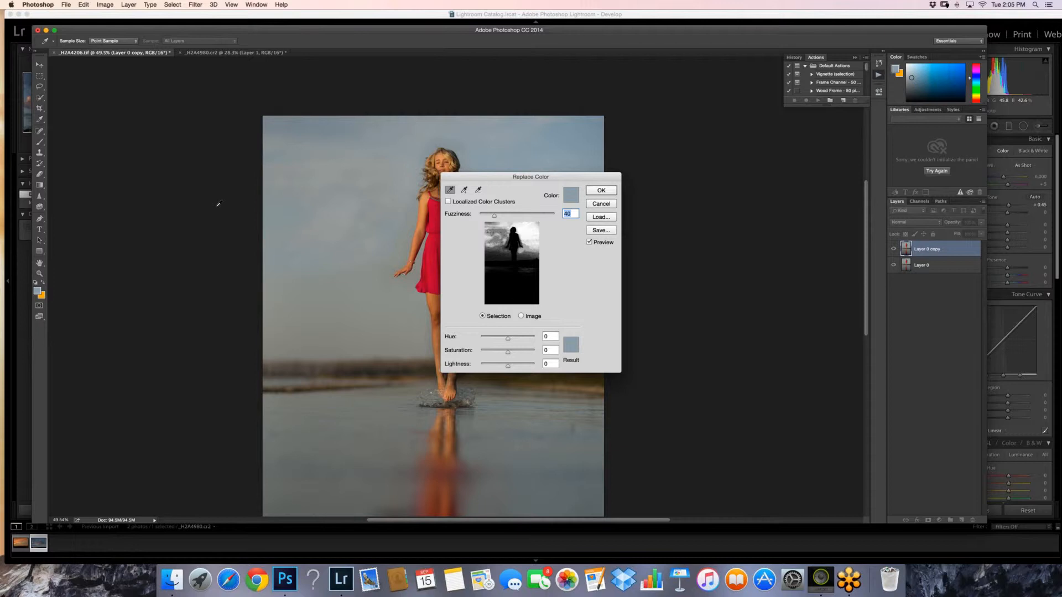
left_click_drag(517, 177, 777, 215)
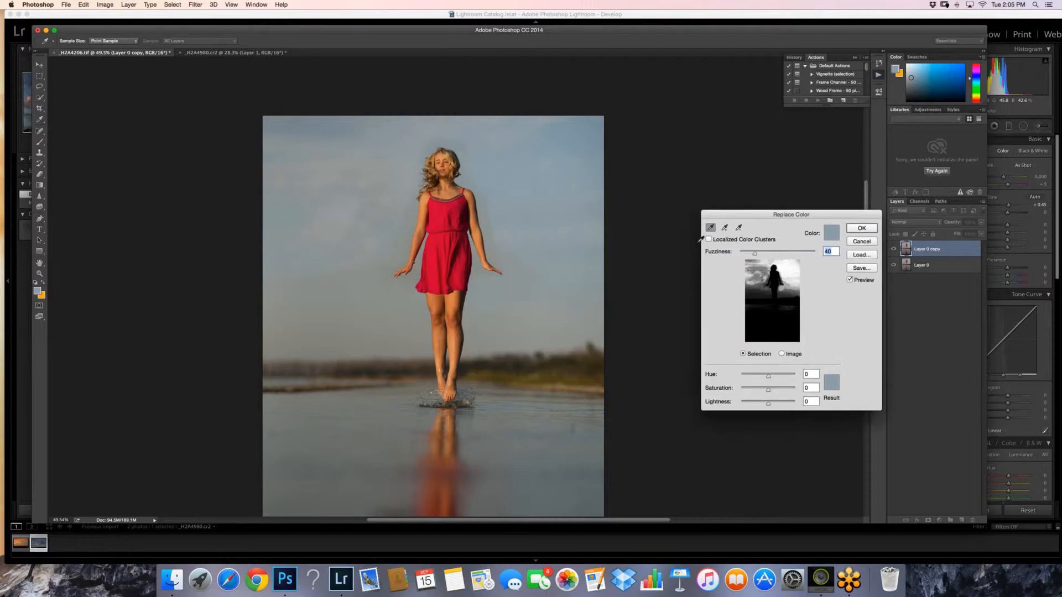
left_click(797, 404)
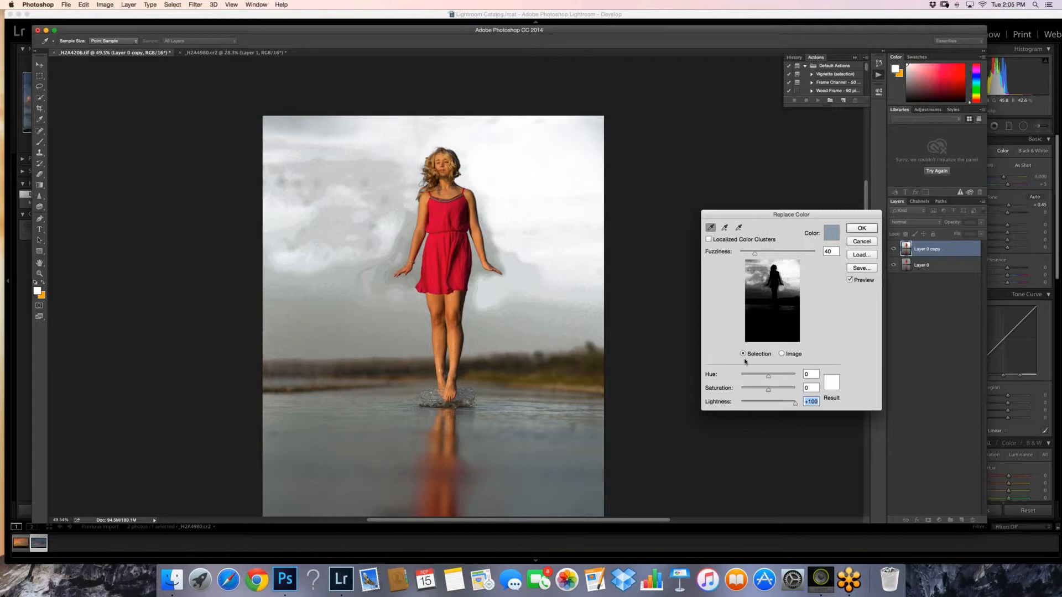
left_click(781, 253)
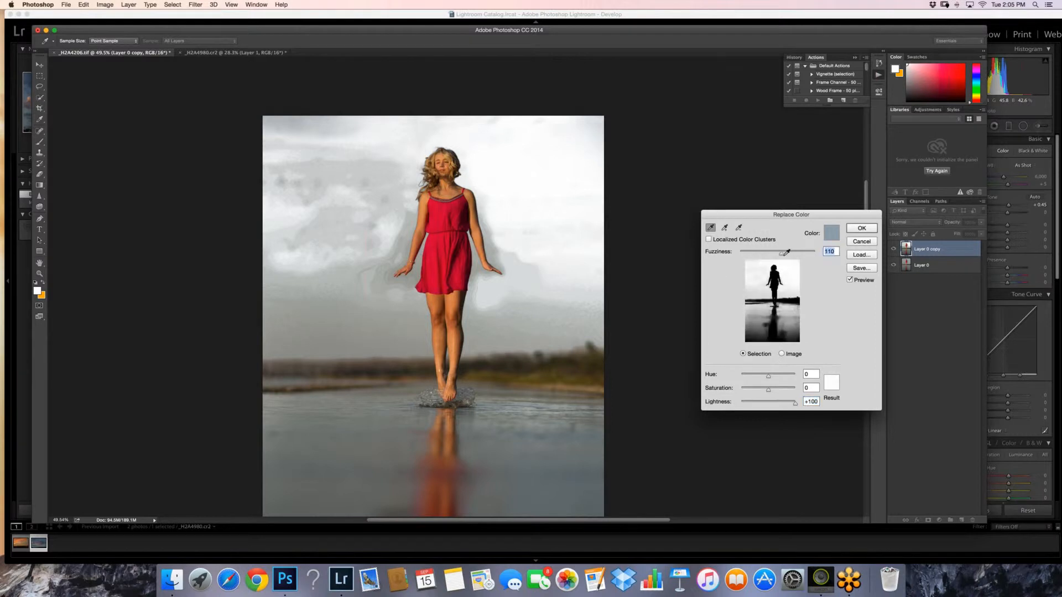
left_click(860, 228)
key("z")
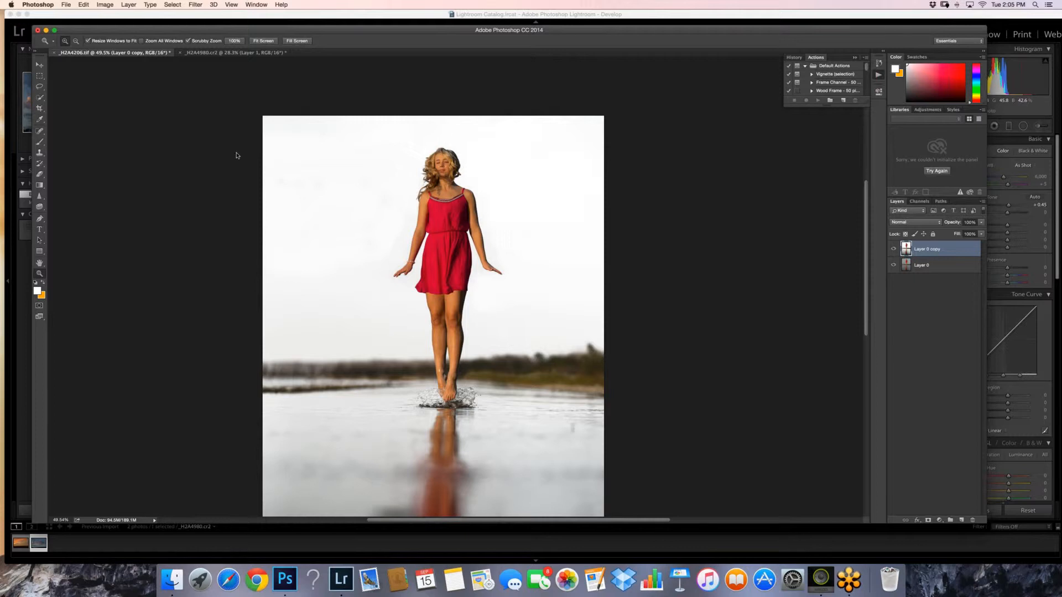
- Place Layer 0 copy in the _H2A4980.cr2 composite, aligned over the woman, and set its blend mode to Darken
left_click(37, 66)
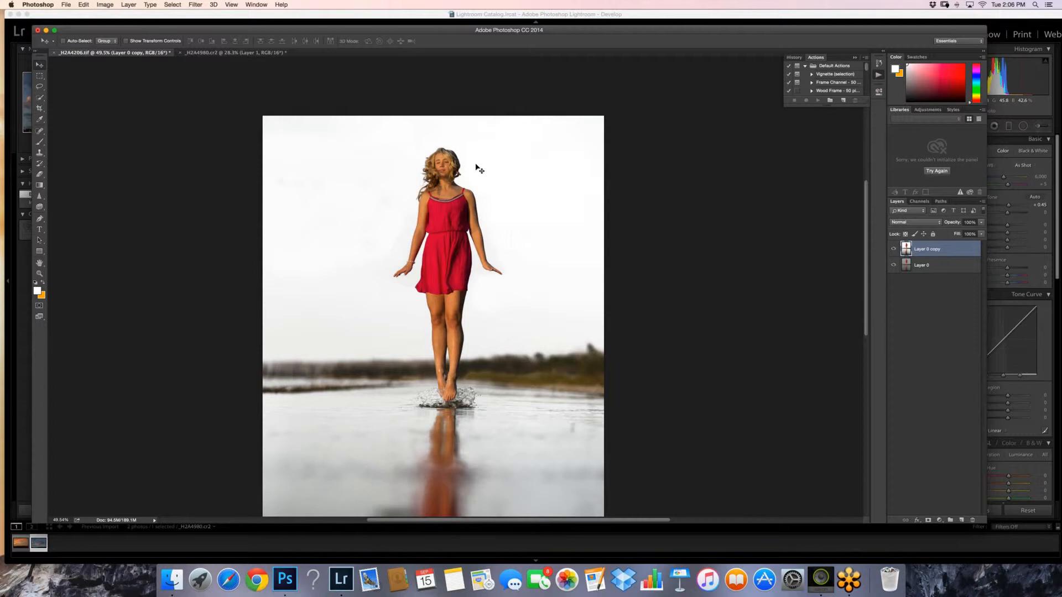
left_click_drag(476, 167, 492, 212)
left_click(940, 224)
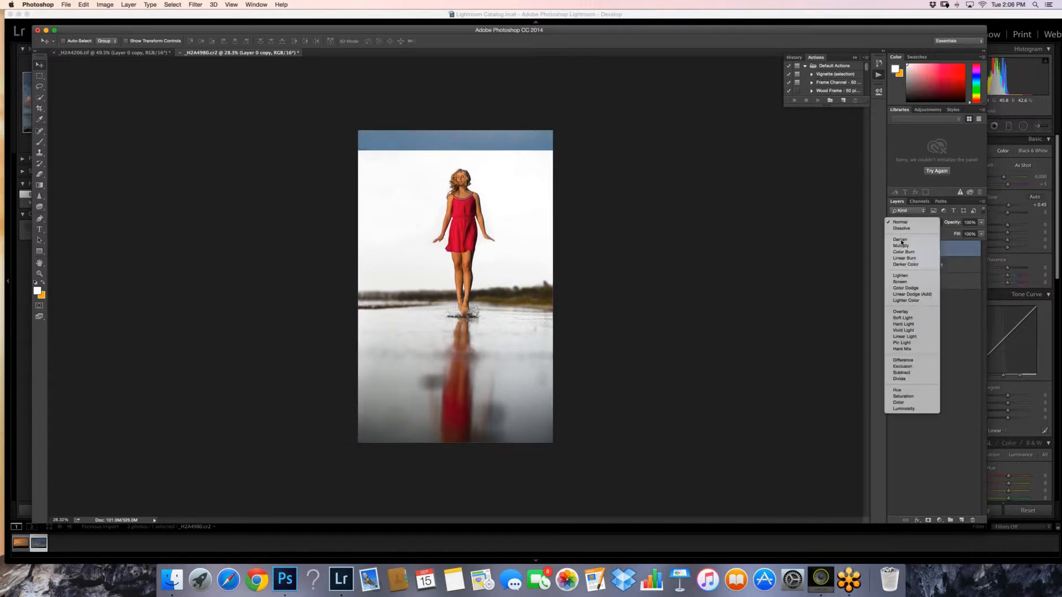
left_click(912, 242)
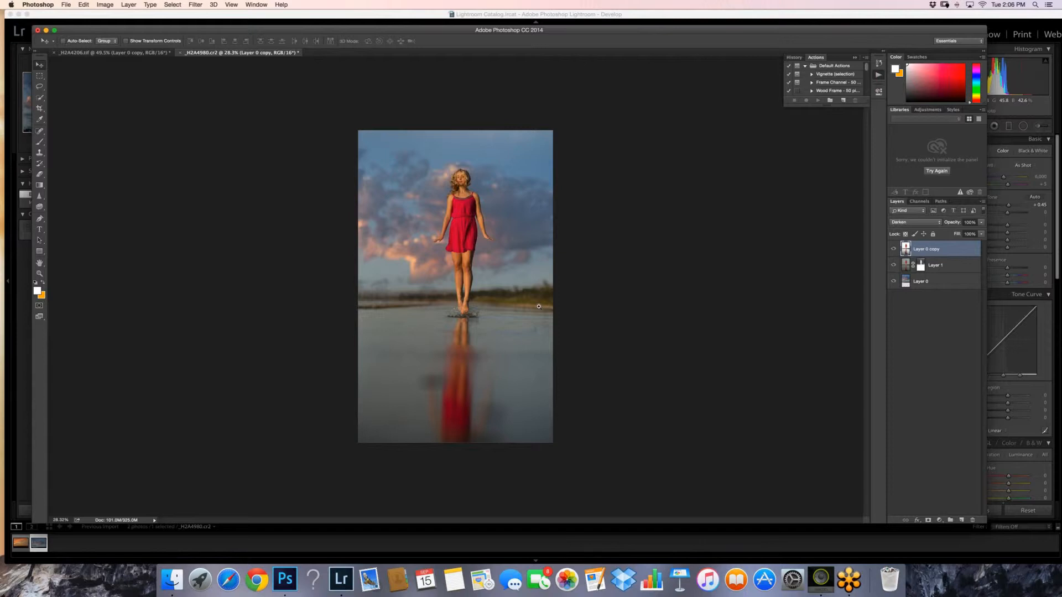
- Darken Layer 0 copy with a Brightness/Contrast adjustment, setting Brightness to -44
left_click_drag(457, 173, 573, 210)
left_click_drag(440, 311, 404, 283)
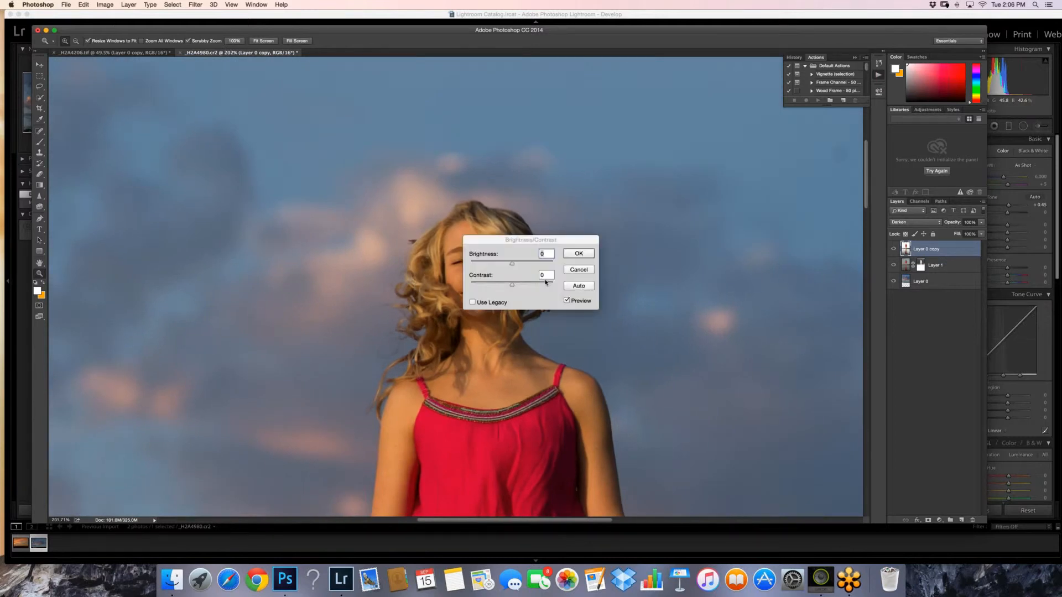
left_click_drag(512, 240, 709, 228)
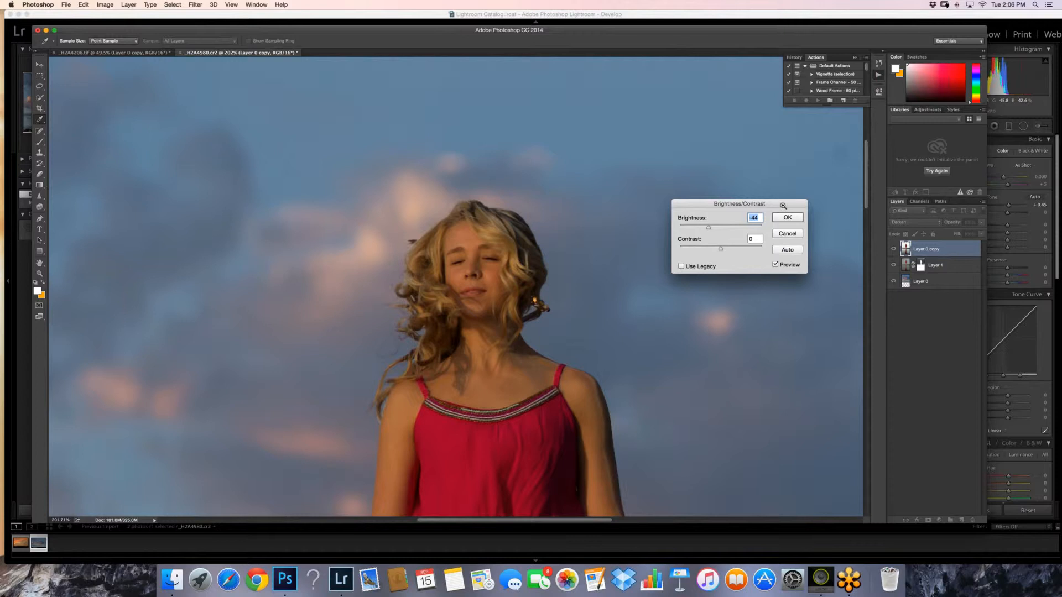
key("Return")
- Hide Layer 0 copy with an inverted layer mask and paint white with an enlarged brush over the hair edge beside the forehead
left_click(928, 520)
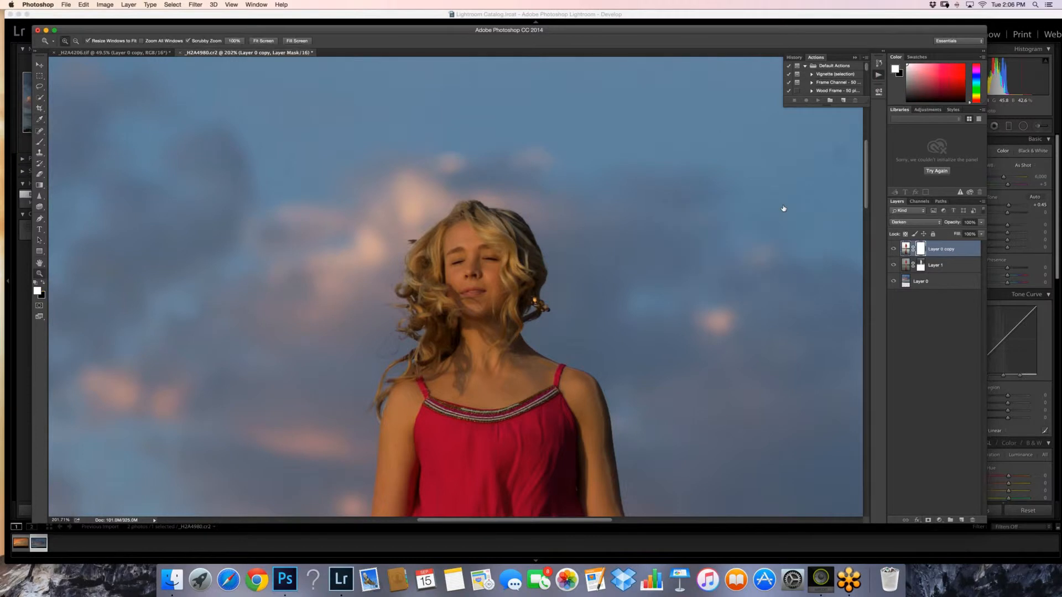
key("super+i")
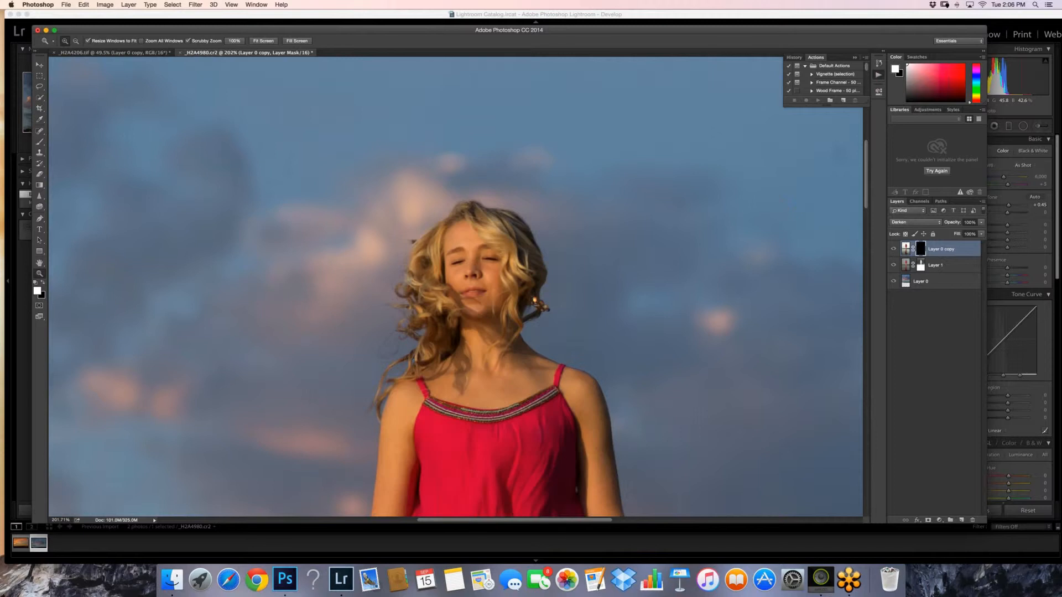
key("b")
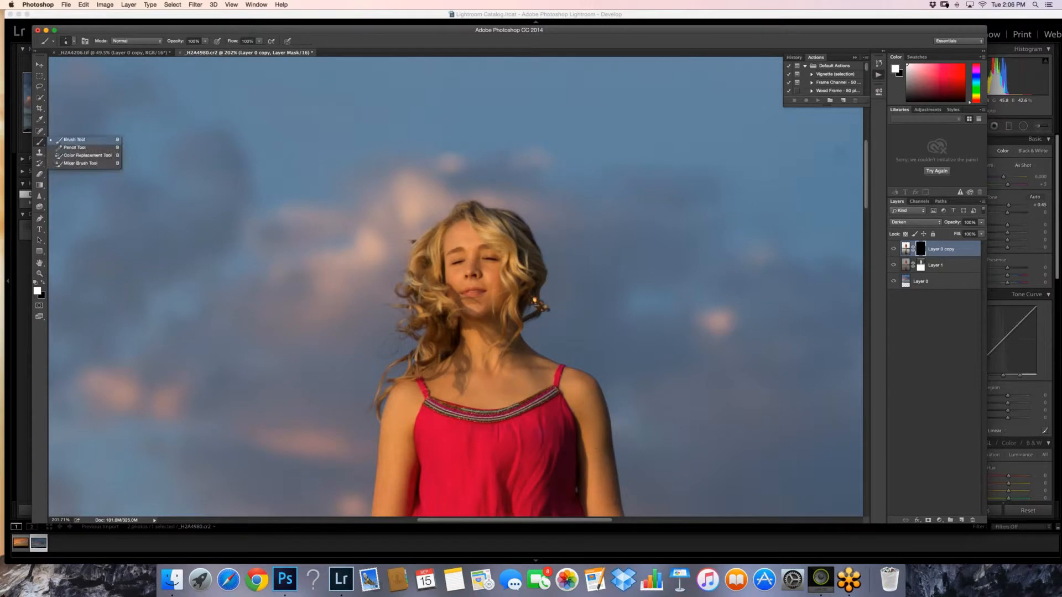
key("bracketright")
key("bracketright")
key("bracketright")
key("bracketright")
key("bracketright")
key("bracketright")
key("bracketright")
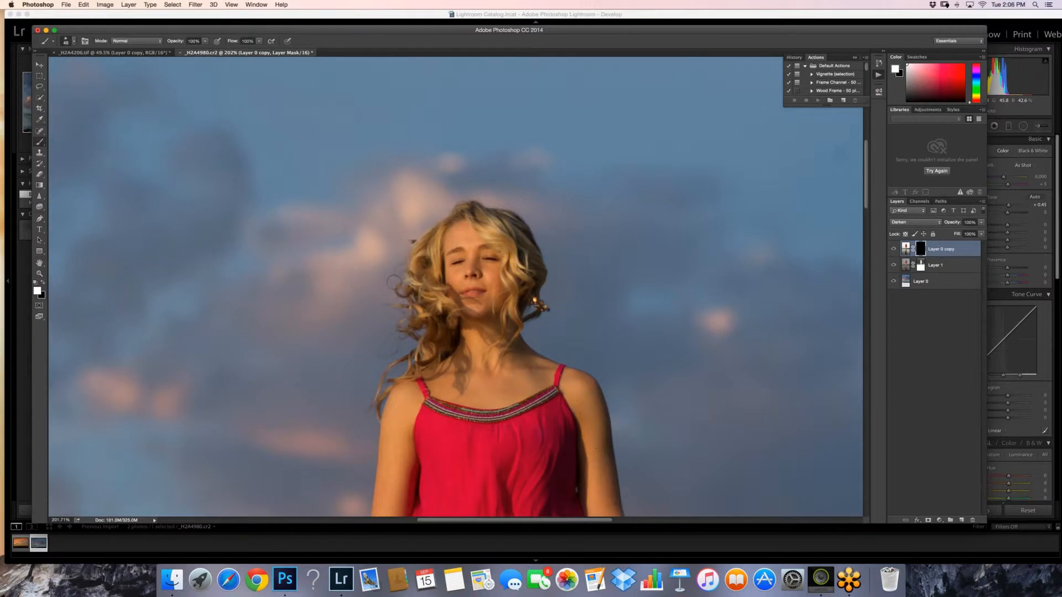
left_click_drag(414, 242, 422, 255)
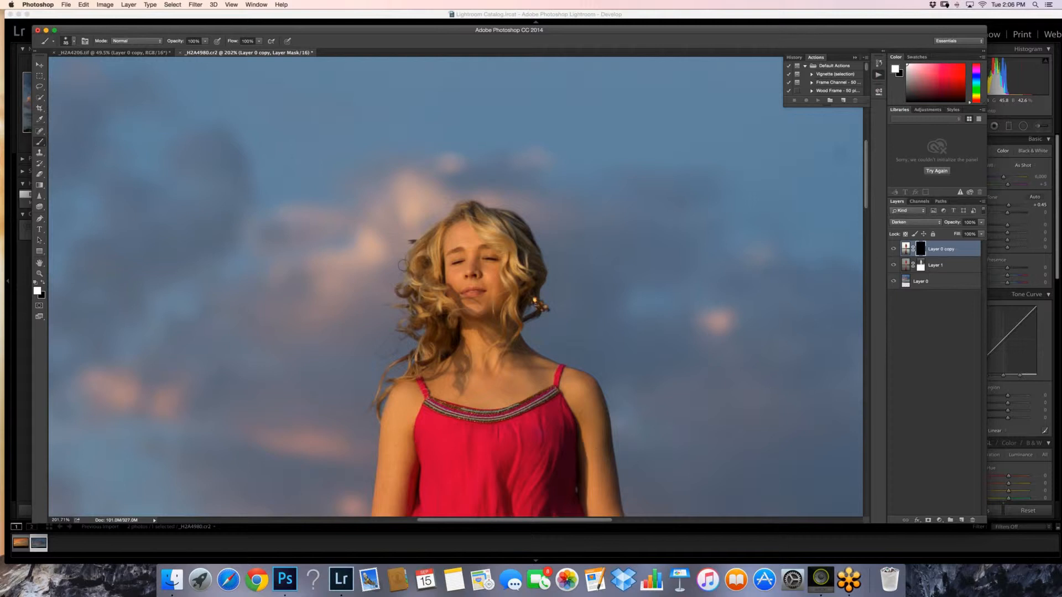
- Set the mask brush to black with 41% opacity and a smaller tip
key("x")
left_click_drag(205, 41, 183, 49)
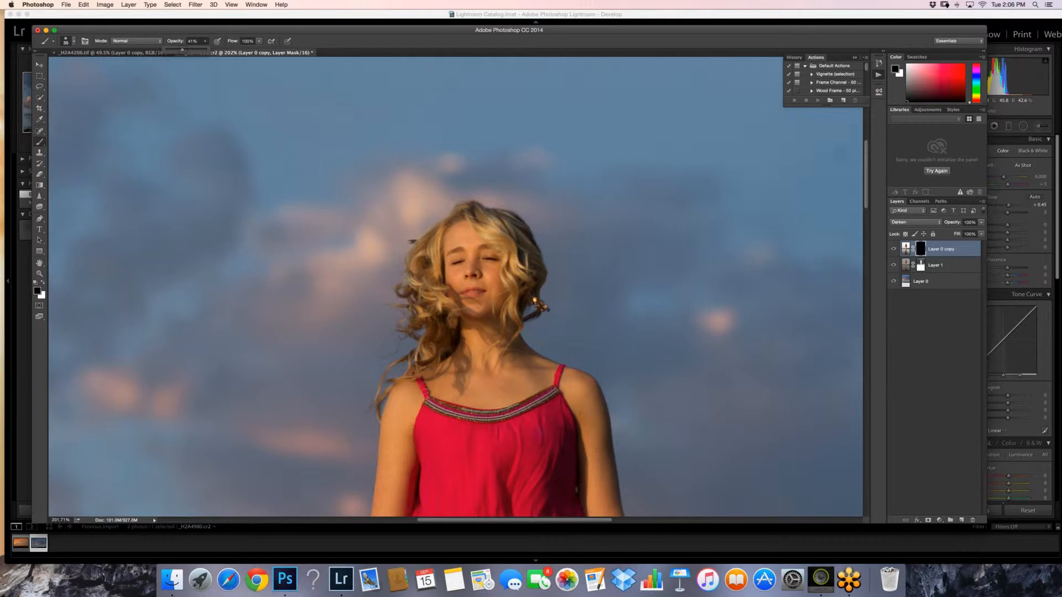
key("bracketleft")
key("bracketleft")
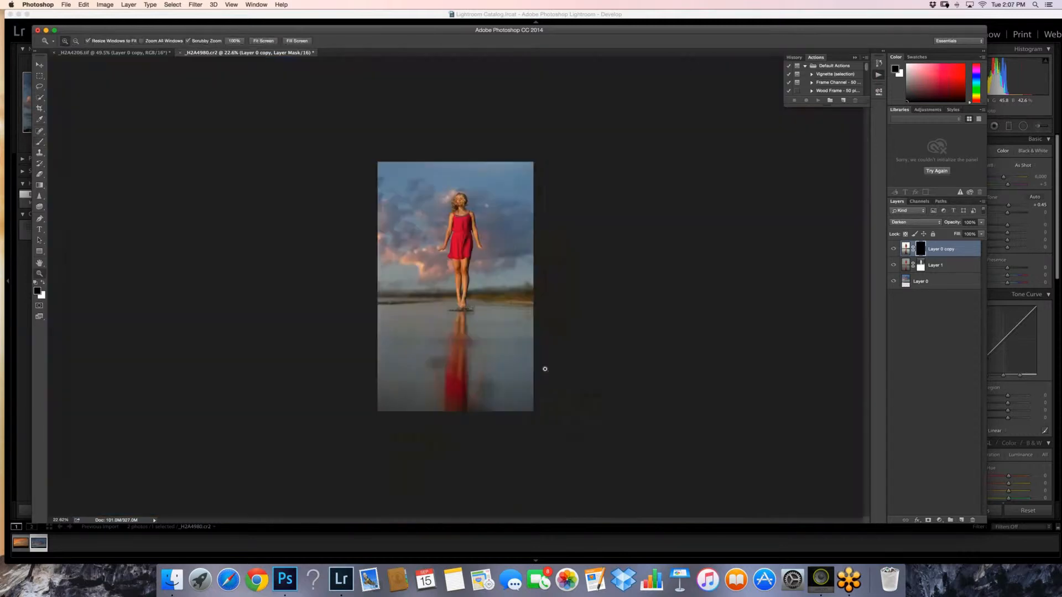
- Paint white on the Layer 0 copy mask along the horizon beside the woman's legs, resizing the 41% opacity brush as needed
left_click_drag(544, 369, 545, 371)
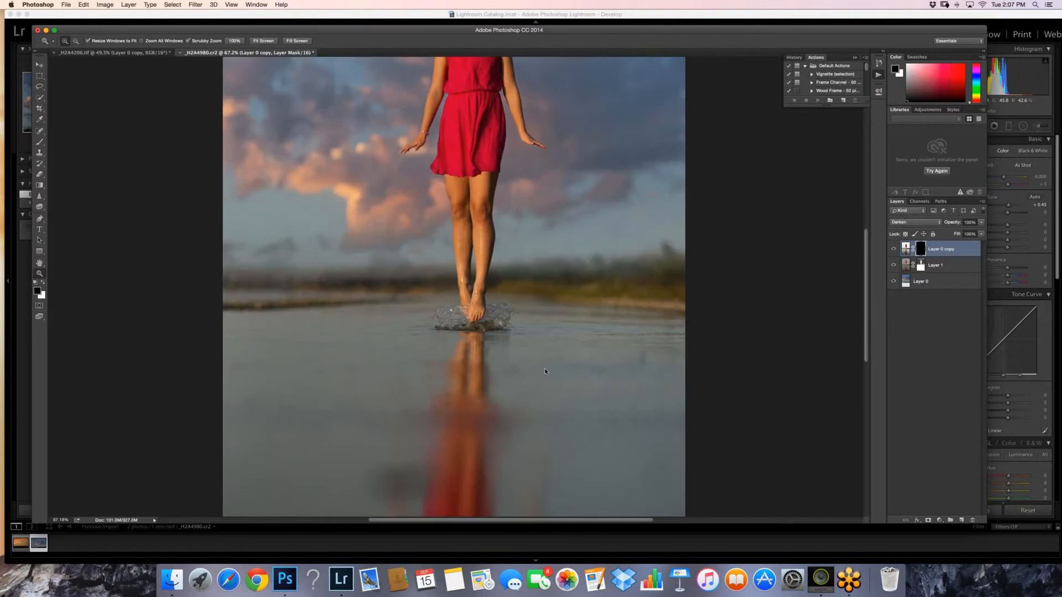
key("x")
key("b")
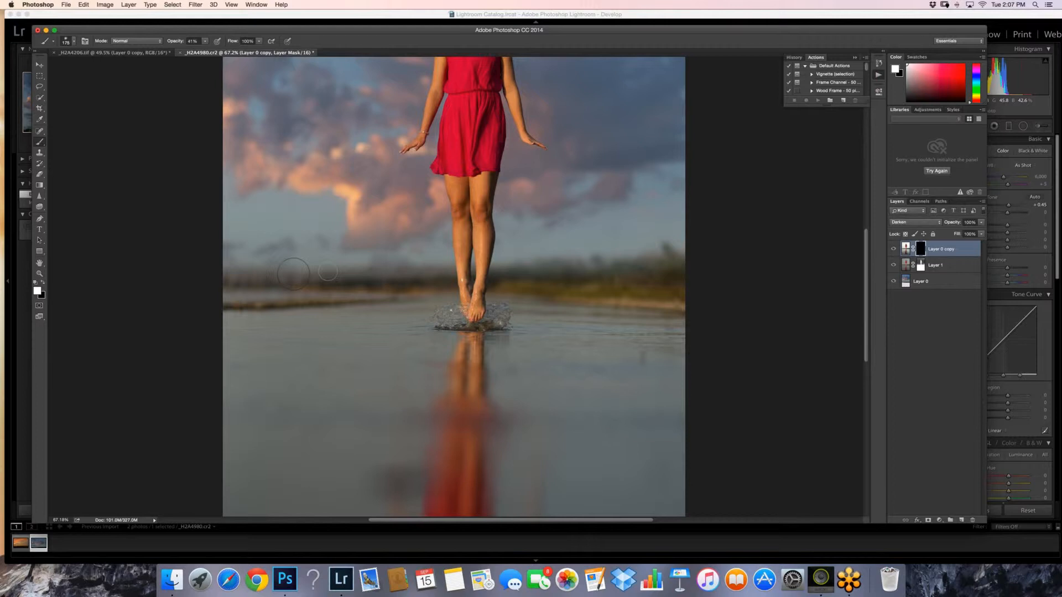
key("bracketright")
key("bracketright")
key("bracketright")
key("bracketleft")
key("bracketleft")
key("bracketleft")
key("bracketleft")
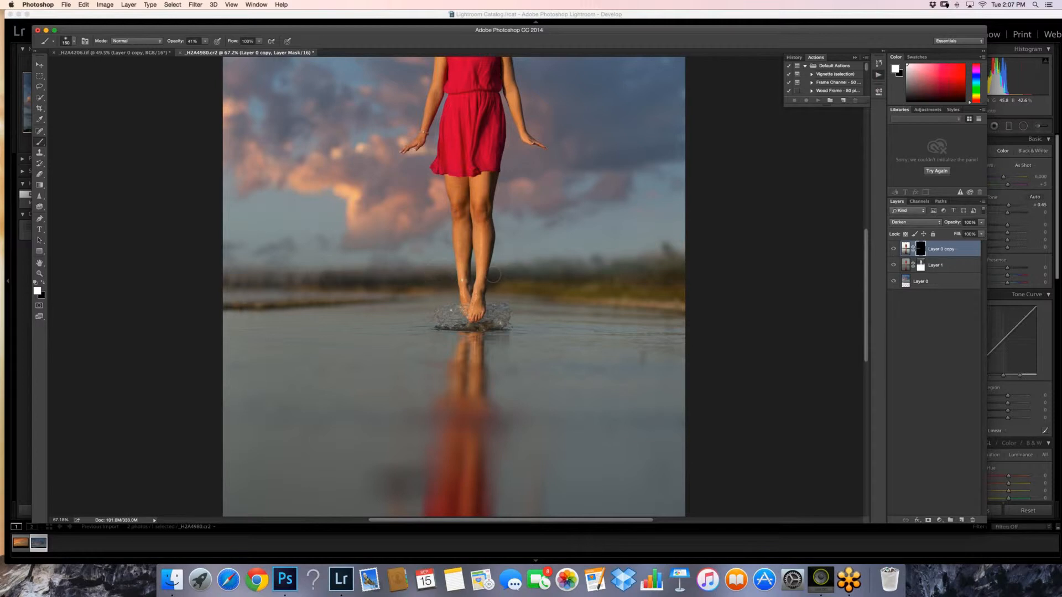
left_click_drag(494, 277, 682, 268)
key("bracketright")
key("bracketright")
key("bracketright")
key("bracketright")
key("bracketleft")
key("bracketleft")
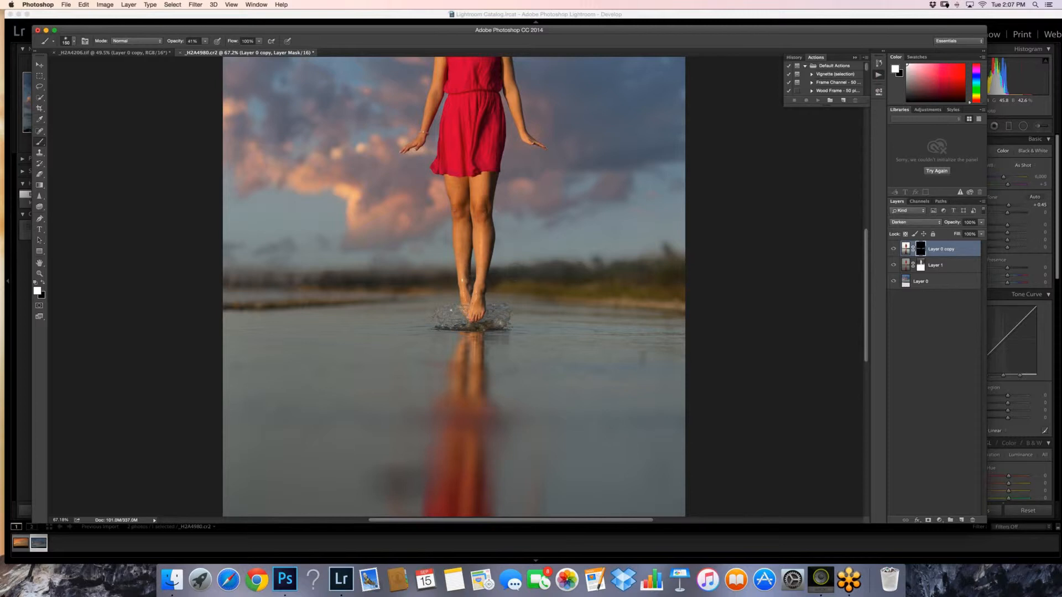
- Touch up the Layer 0 copy mask around the woman's ankles with a small black brush and check the whole image
key("z")
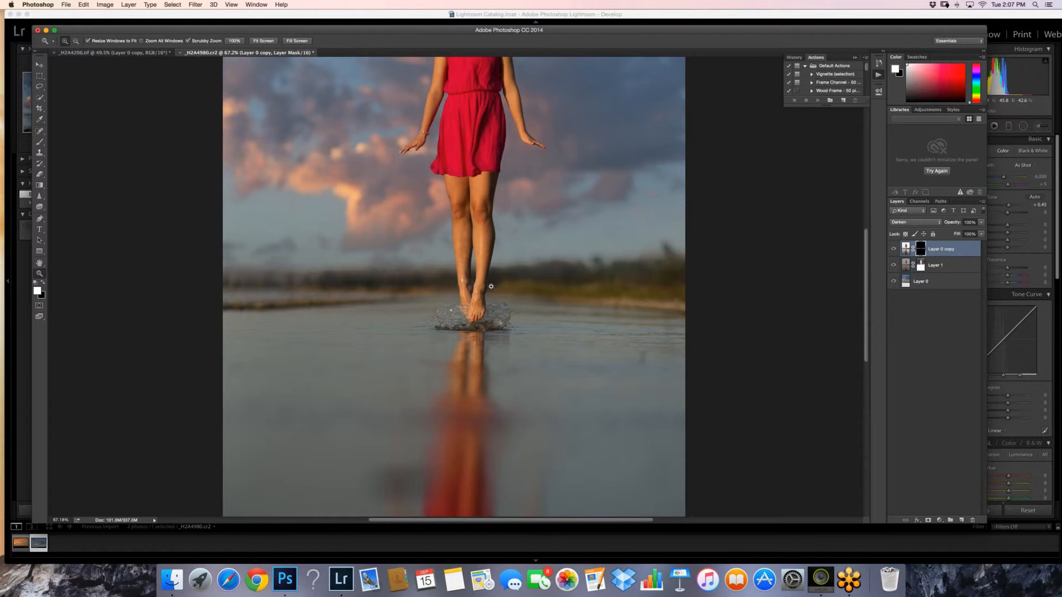
left_click(490, 286)
key("x")
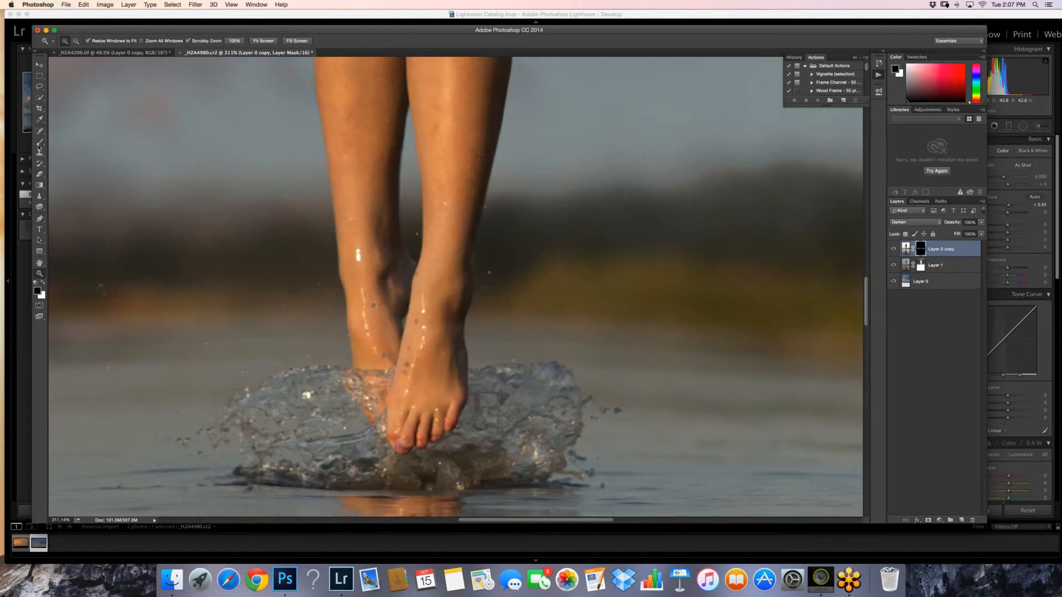
left_click(39, 142)
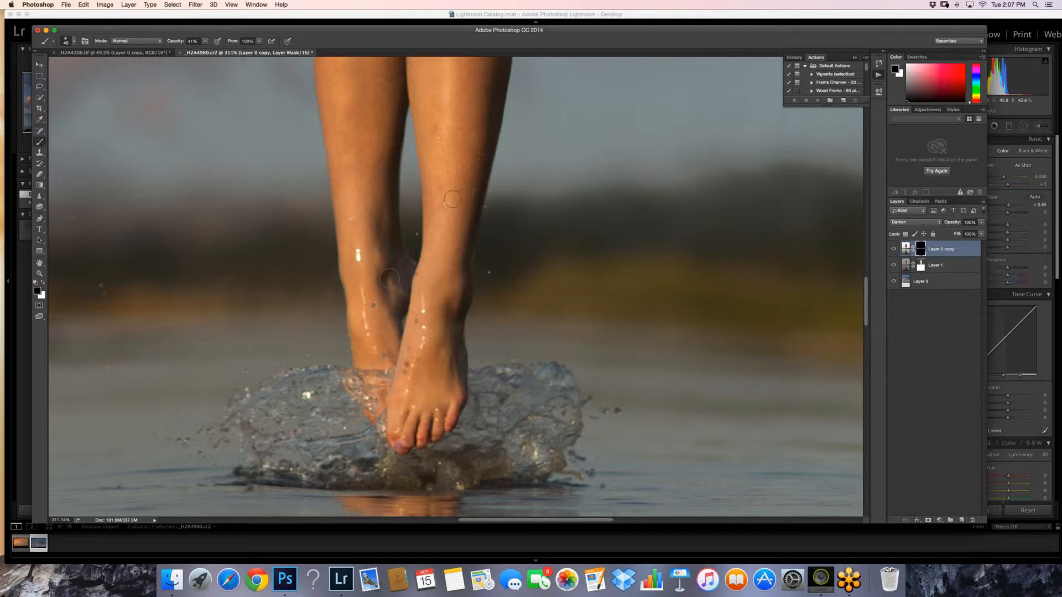
key("bracketleft")
key("bracketleft")
key("bracketleft")
right_click(371, 303)
key("z")
key("super+0")
mouse_move(471, 310)
left_mouse_down()
mouse_move(538, 282)
mouse_move(509, 238)
mouse_move(538, 283)
mouse_move(709, 150)
left_mouse_up()
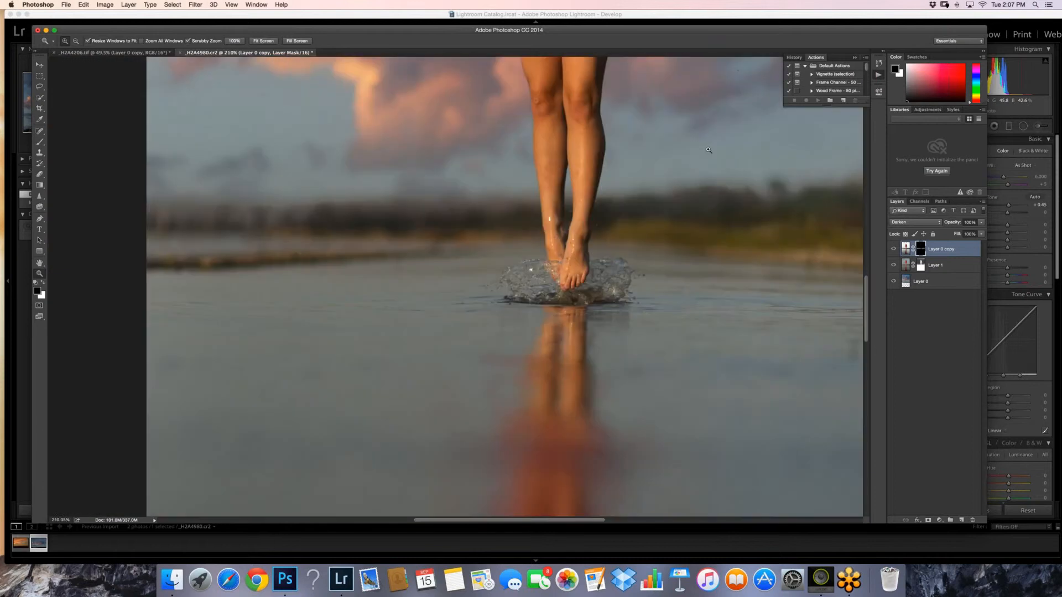
key("super+0")
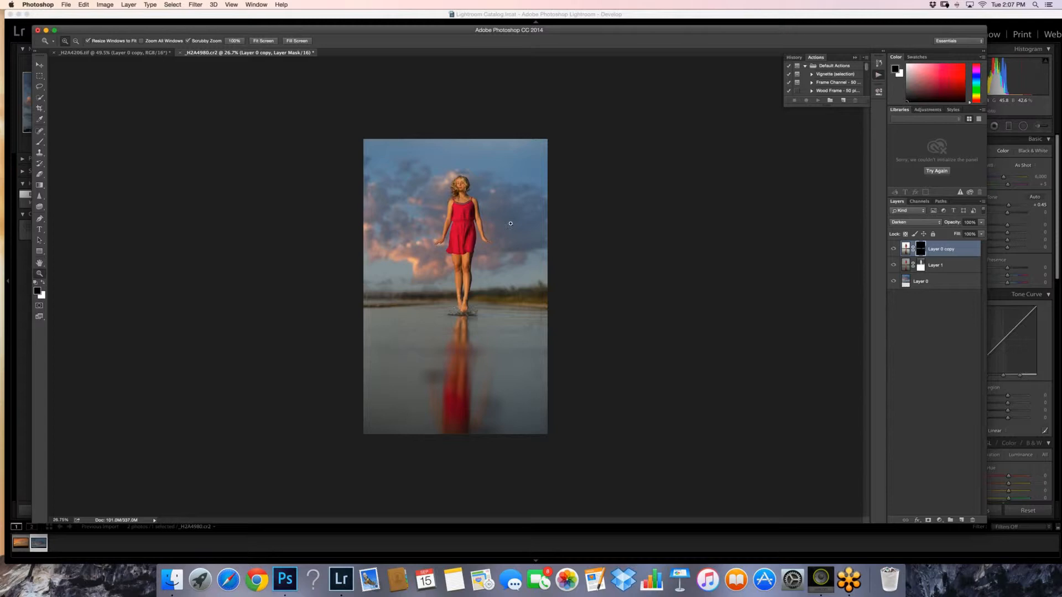
- Flatten the image and convert the resulting background into a regular layer named Layer 0
left_click(978, 202)
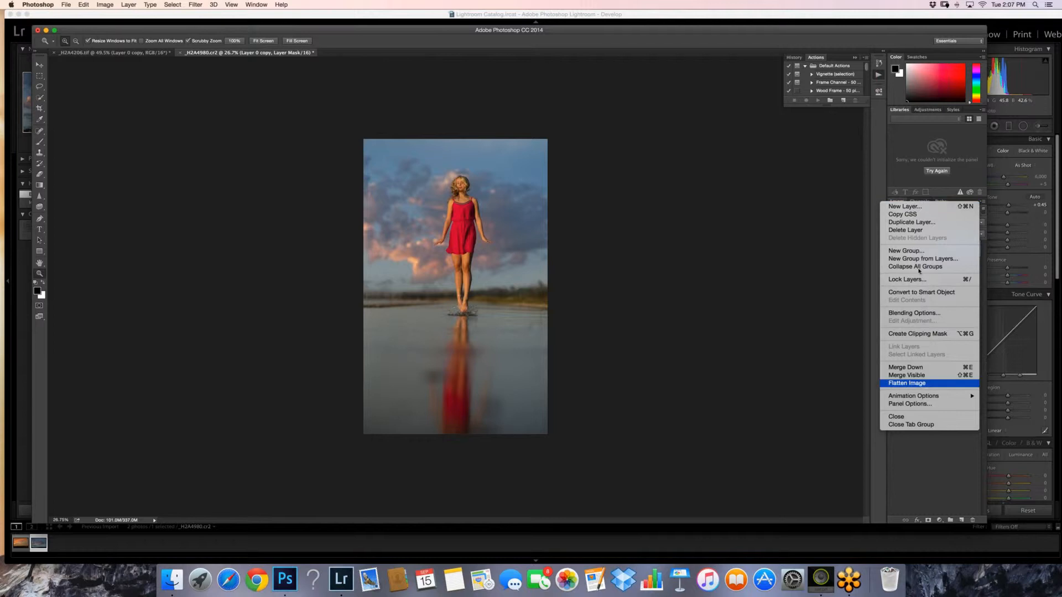
left_click(911, 382)
double_click(923, 250)
left_click(576, 248)
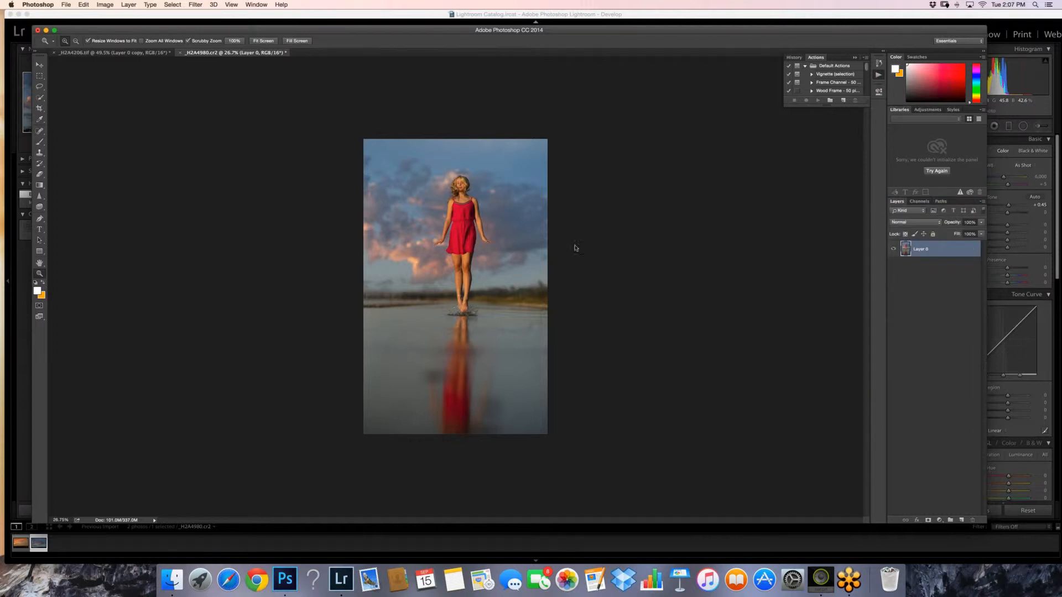
- Save the composite as the TIFF file _H2A4980.tif with layers included and no image compression
left_click(66, 4)
left_click(83, 91)
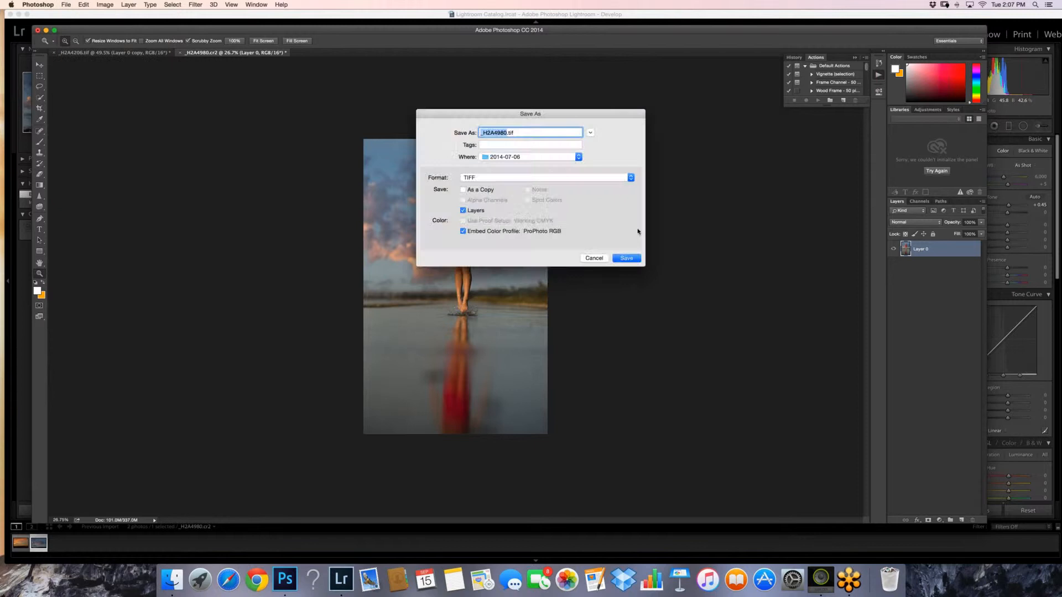
key("Return")
left_click(636, 225)
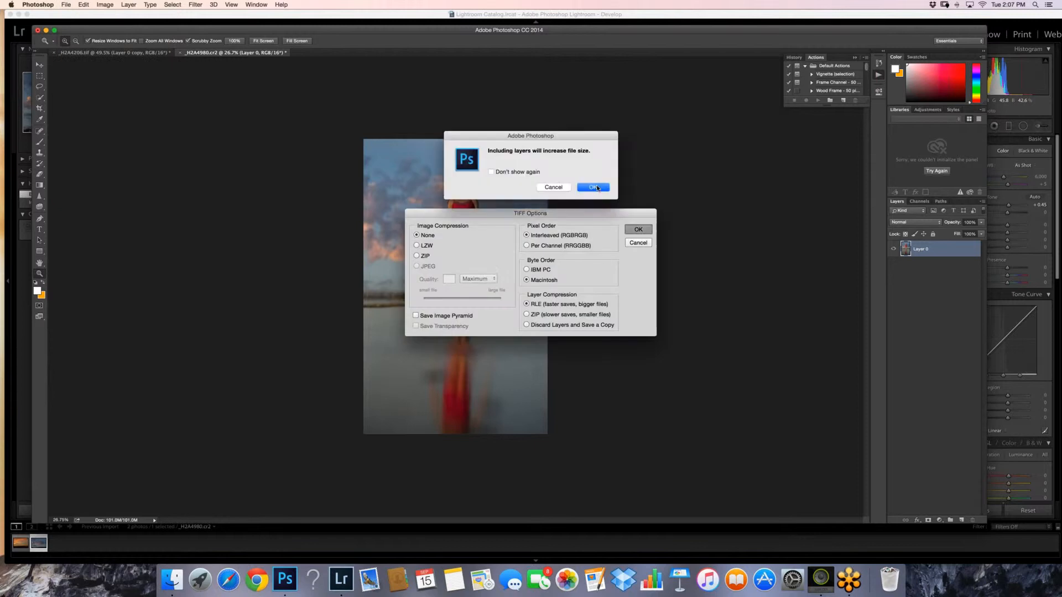
left_click(597, 185)
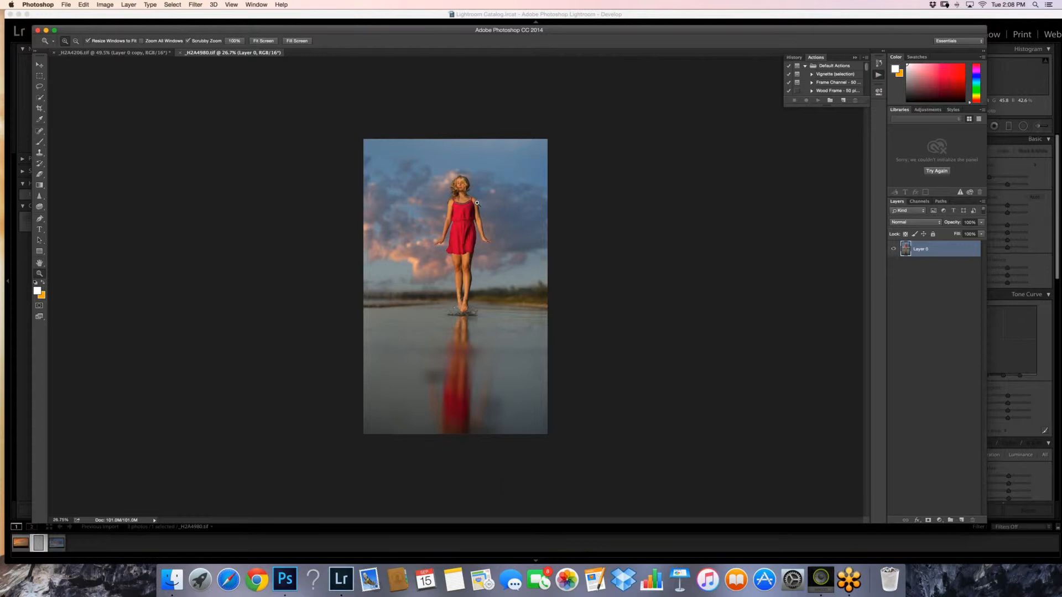
- Remove the small spots on the woman's forearm using a reduced Content-Aware Spot Healing Brush
left_click_drag(477, 203, 581, 334)
left_click(560, 336)
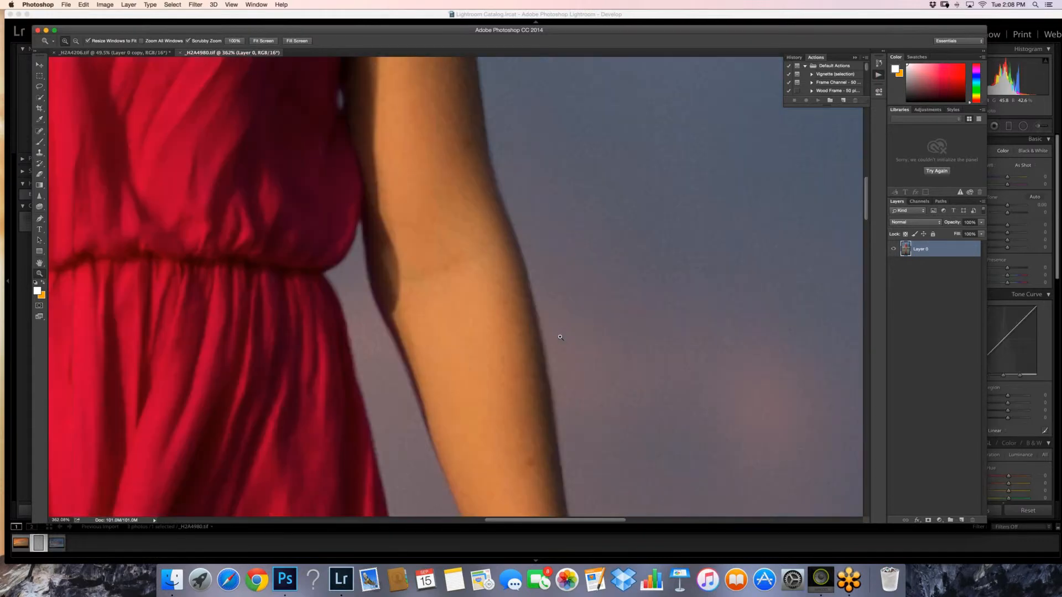
left_click(560, 337, "alt")
left_click_drag(560, 337, 607, 344)
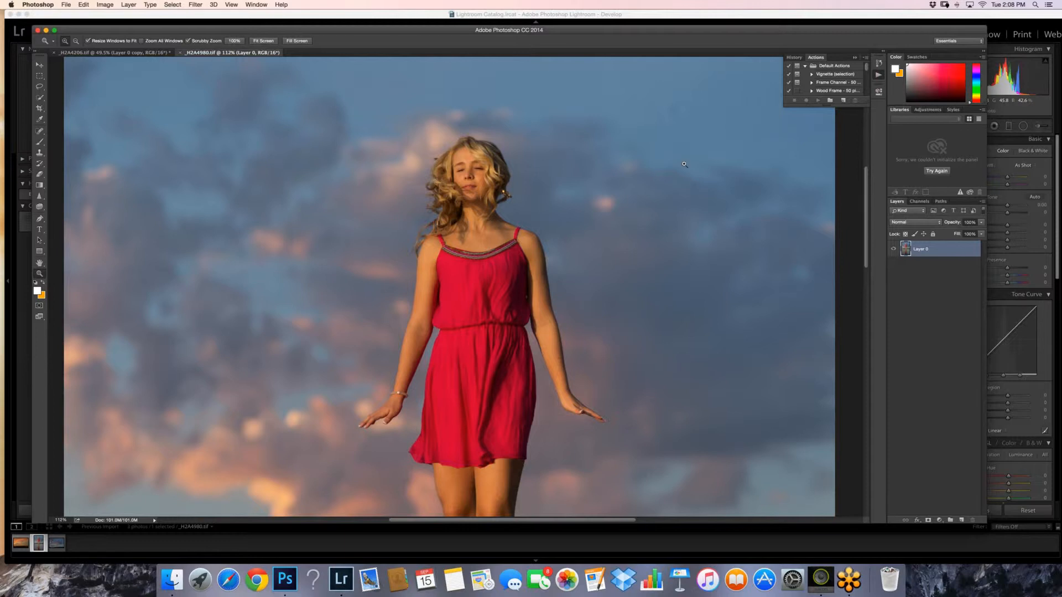
mouse_move(684, 164)
left_mouse_down()
mouse_move(630, 155)
mouse_move(687, 152)
left_mouse_up()
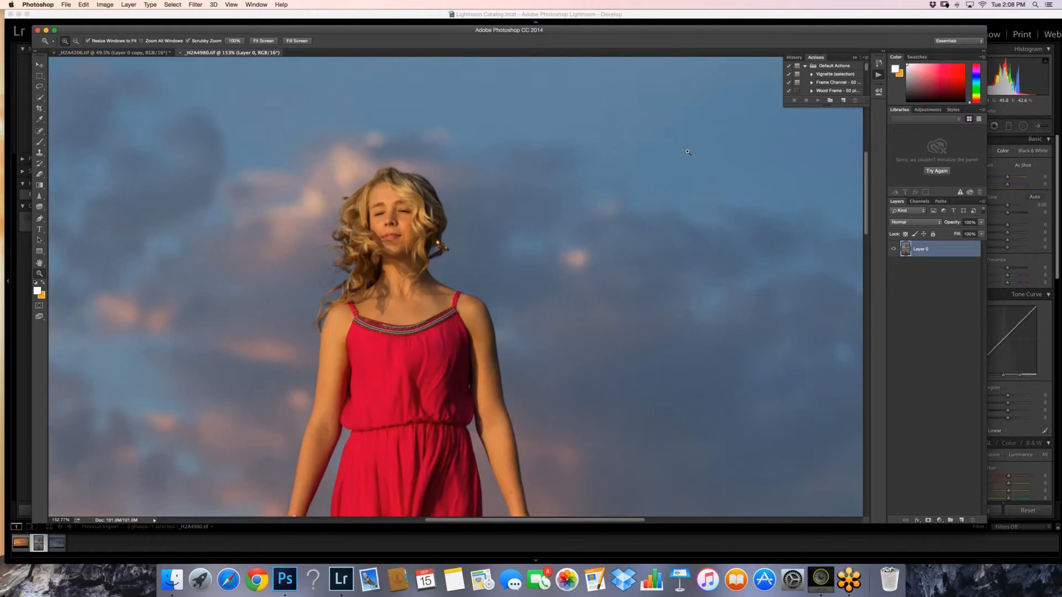
left_click(40, 131)
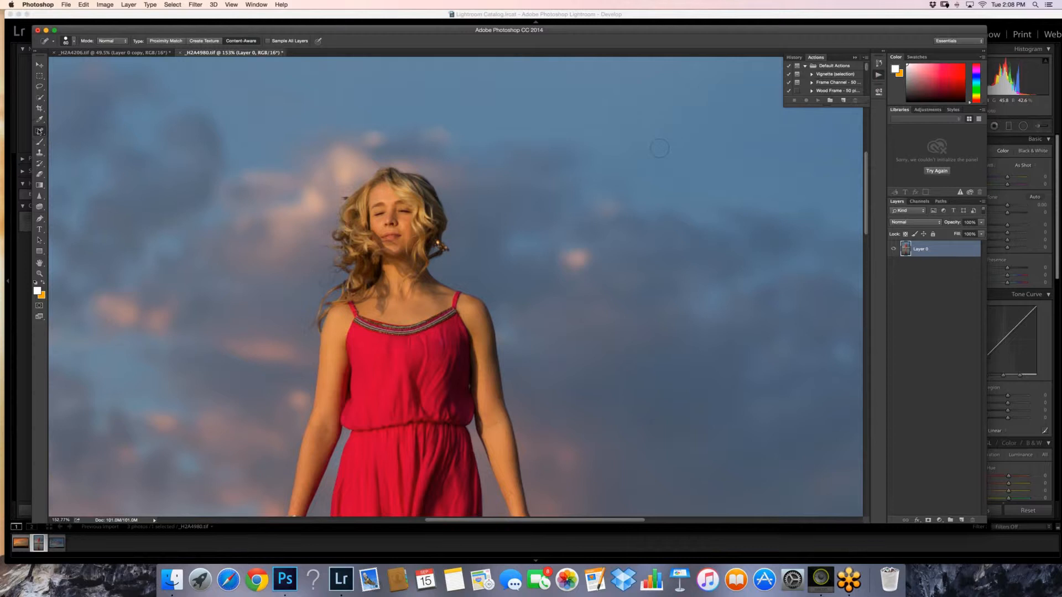
key("bracketleft")
key("bracketleft")
key("bracketleft")
key("bracketleft")
key("bracketleft")
key("bracketleft")
key("bracketleft")
key("bracketleft")
key("super+space")
mouse_move(512, 429)
left_mouse_down()
mouse_move(464, 181)
mouse_move(522, 181)
left_mouse_up()
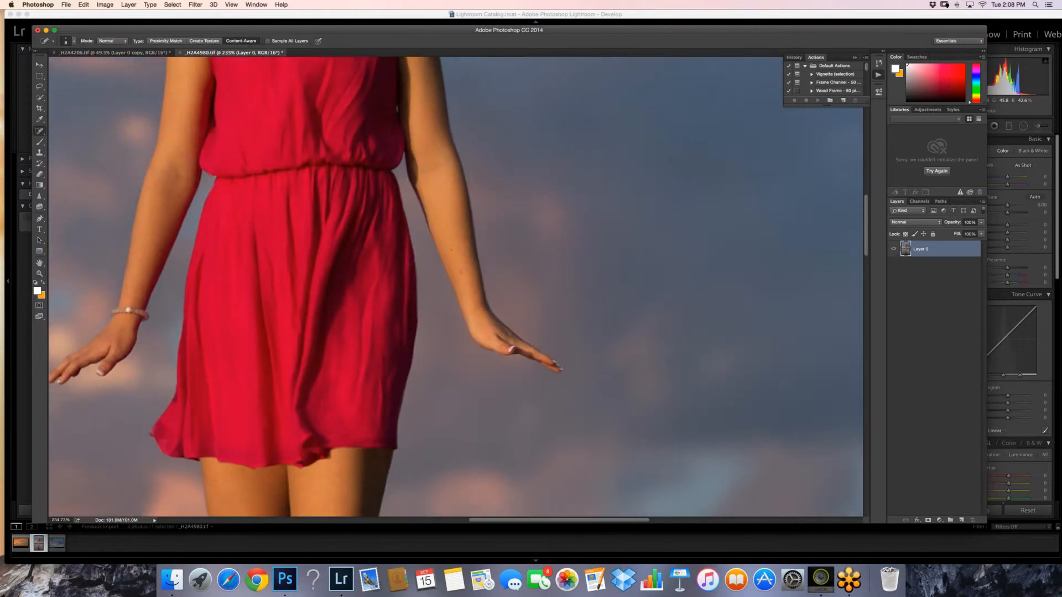
left_click_drag(455, 257, 461, 276)
- Heal the blemishes on the woman's knees, thighs and shins with the Spot Healing Brush
key("z")
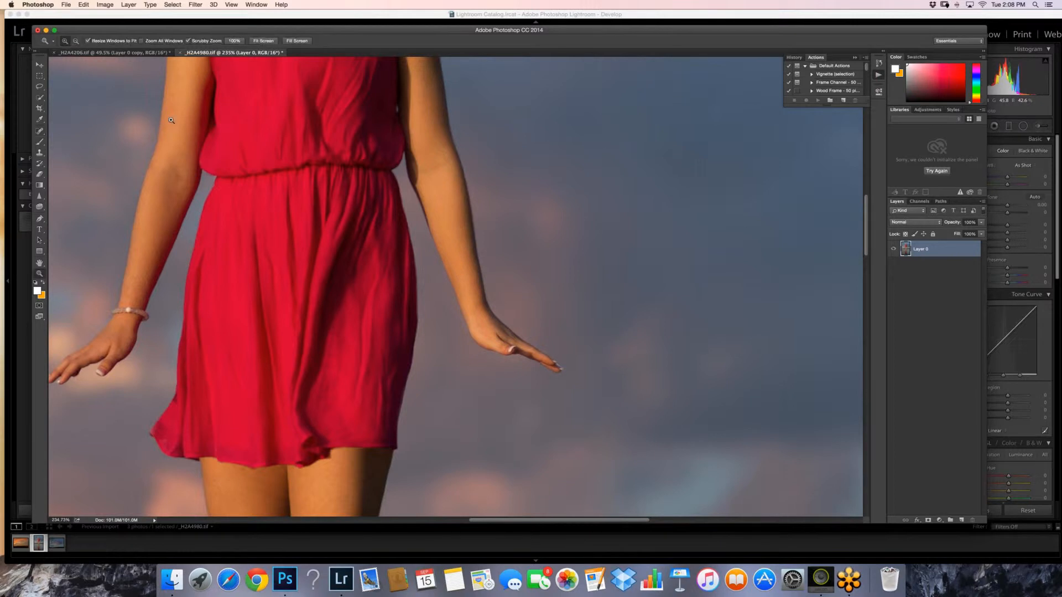
left_click_drag(305, 331, 238, 332)
left_click_drag(311, 390, 382, 390)
key("j")
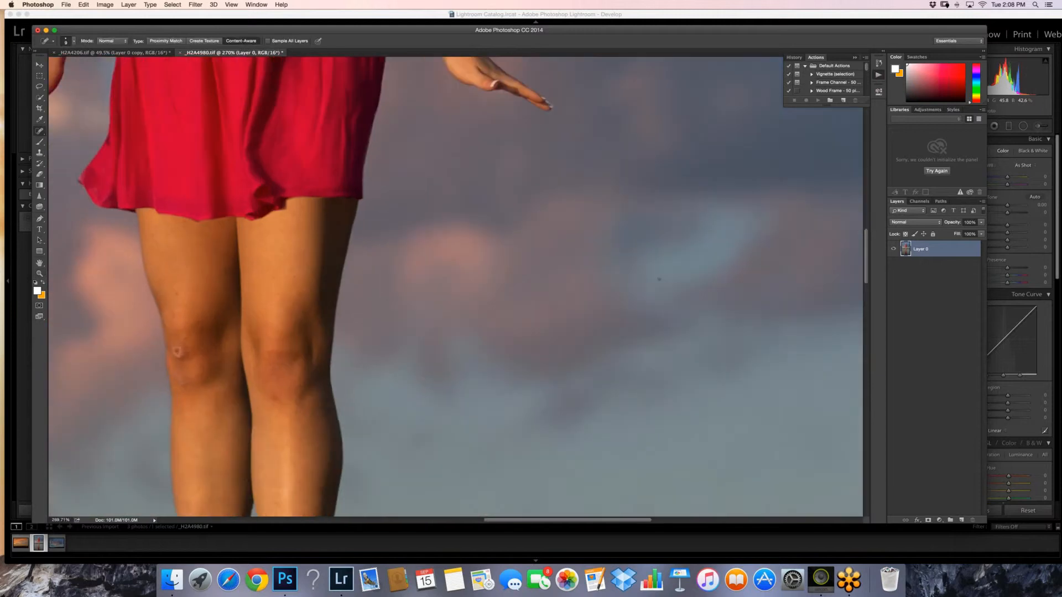
left_click_drag(177, 351, 181, 351)
left_click_drag(265, 367, 280, 360)
left_click_drag(277, 292, 278, 297)
mouse_move(284, 235)
left_mouse_down()
mouse_move(303, 248)
mouse_move(296, 257)
left_mouse_up()
left_click_drag(176, 292, 176, 292)
left_click(278, 402)
left_click_drag(202, 445, 198, 459)
left_click(111, 464)
left_click_drag(182, 477, 190, 467)
- Examine the feet and water splash up close for remaining spots, and review the whole image
key("z")
left_click_drag(462, 316, 497, 342)
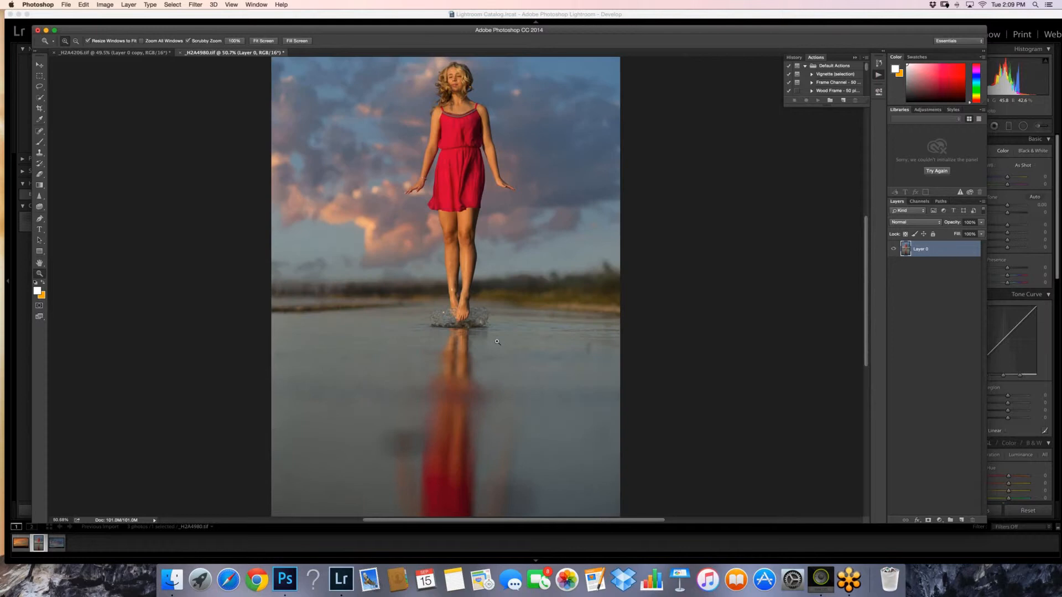
left_click_drag(489, 283, 529, 279)
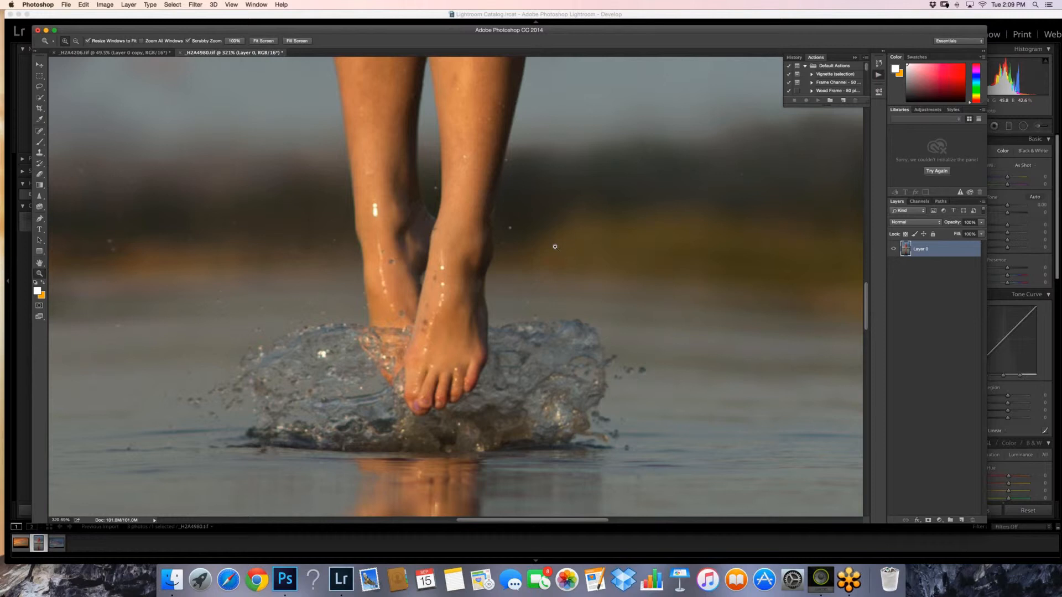
key("j")
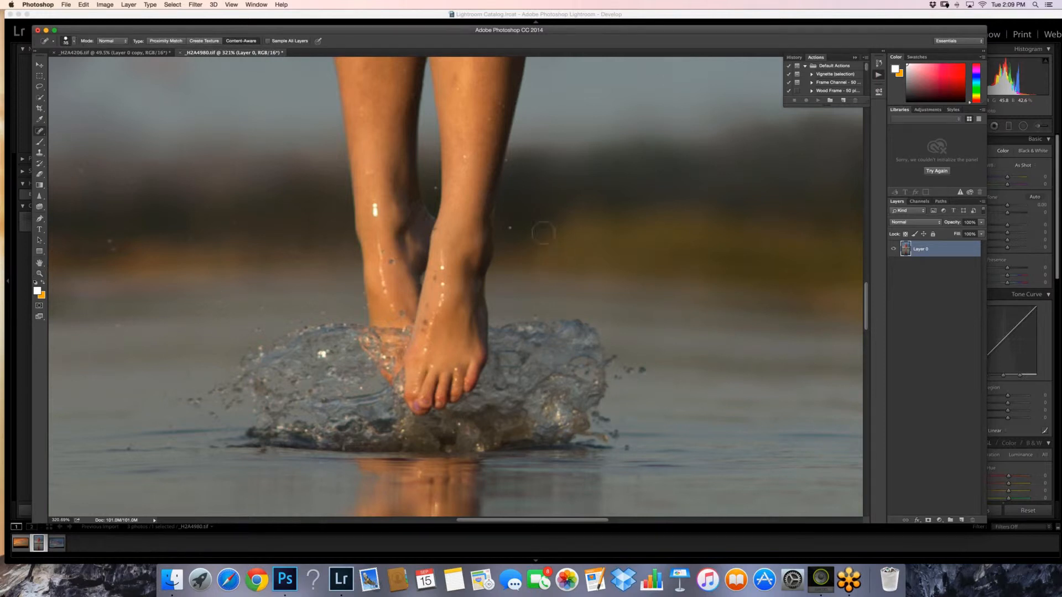
key("bracketleft")
key("bracketleft")
key("z")
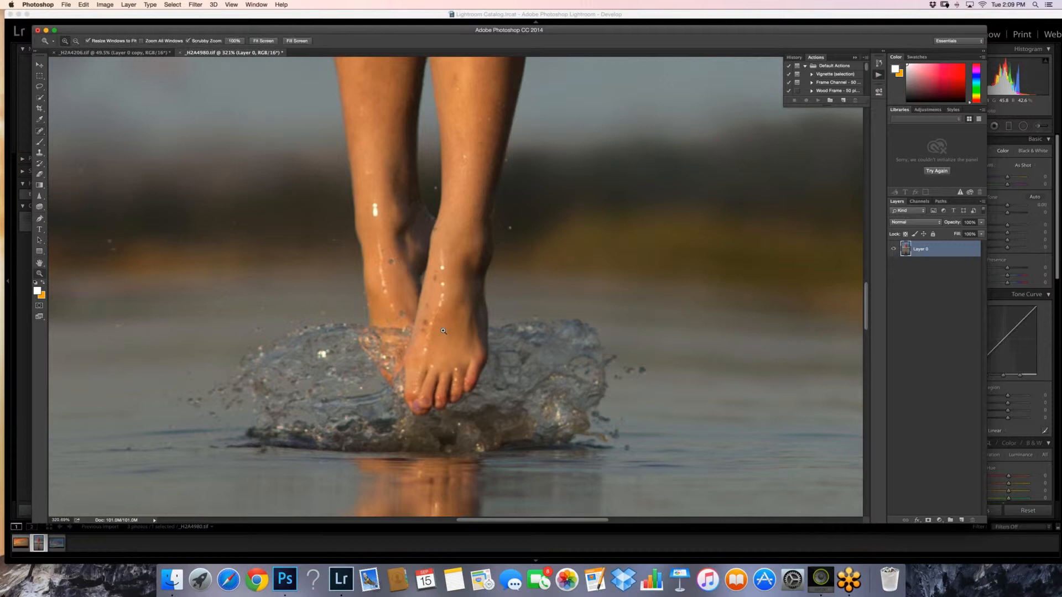
key("super+0")
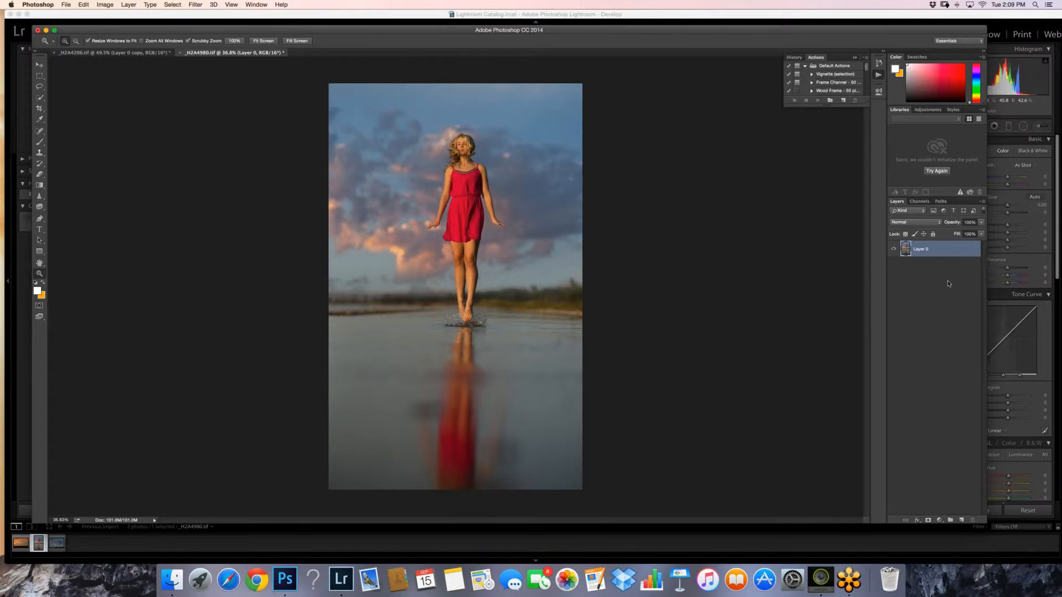
- Duplicate Layer 0 and apply the Alien Skin Bokeh 2 blur to the copy, output on a new layer
key("alt+super+j")
key("Return")
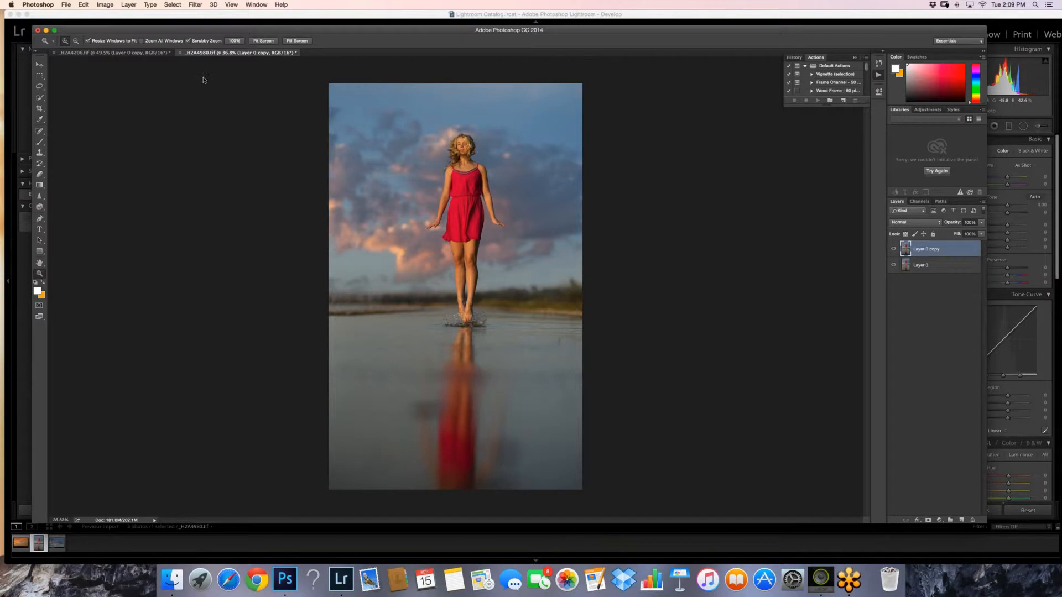
left_click(196, 4)
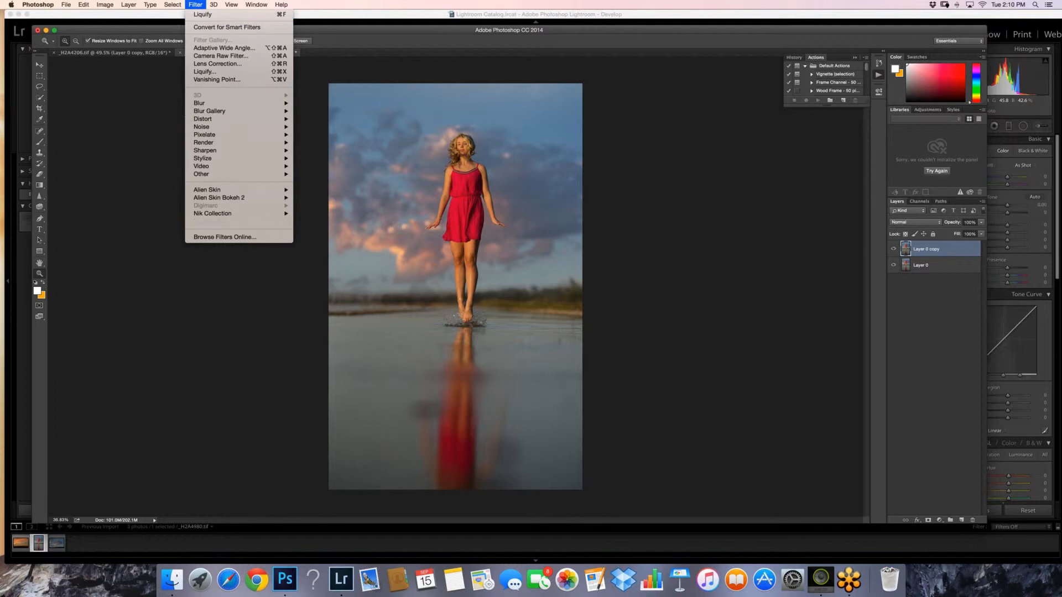
left_click(688, 406)
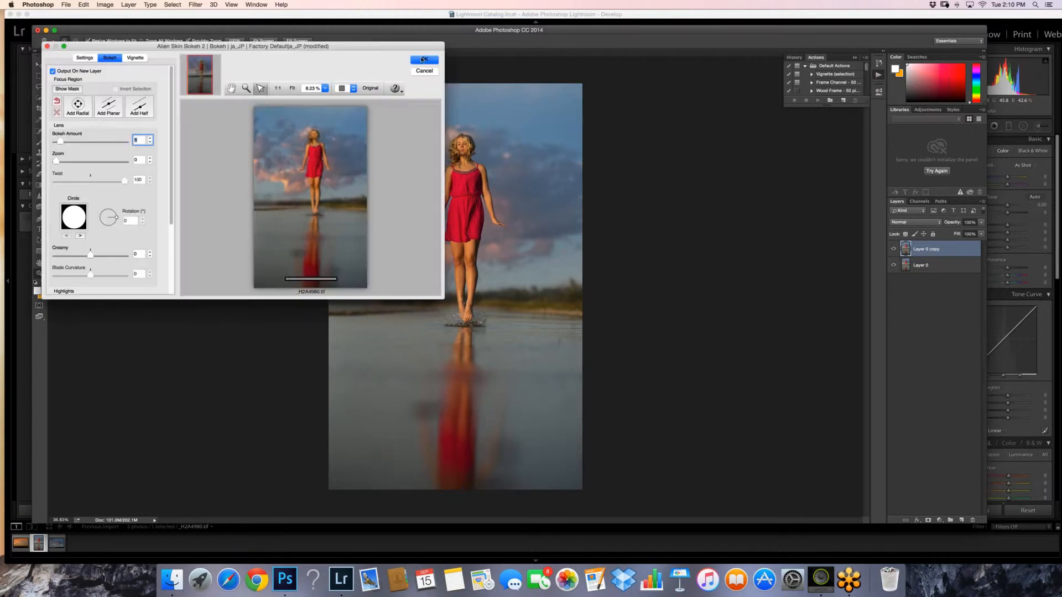
left_click(423, 60)
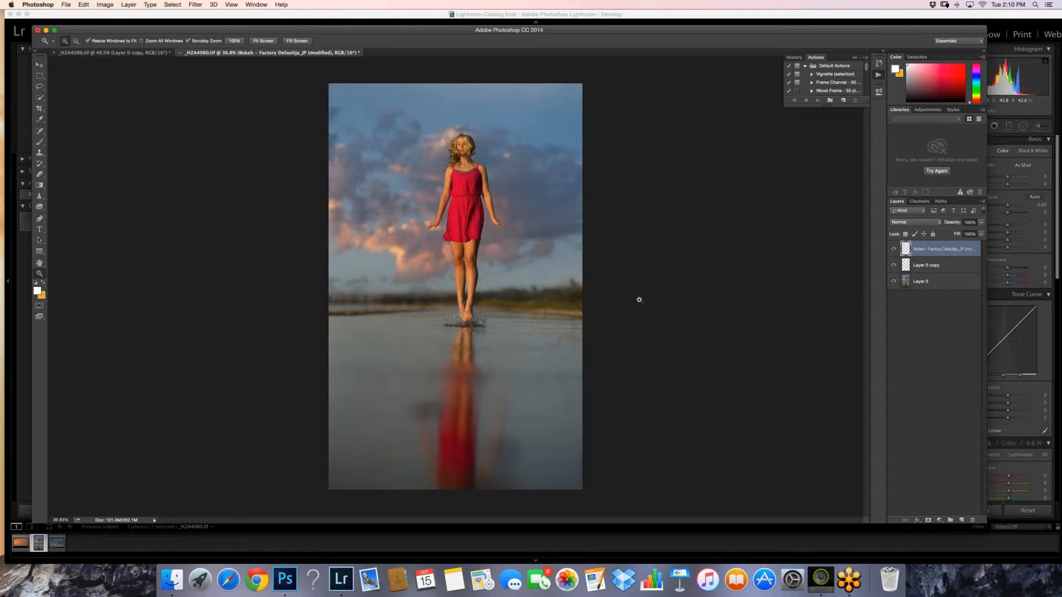
- Hide the Bokeh layer with an inverted mask and paint the blur back in white at 100% opacity with an enlarged brush
left_click(929, 521)
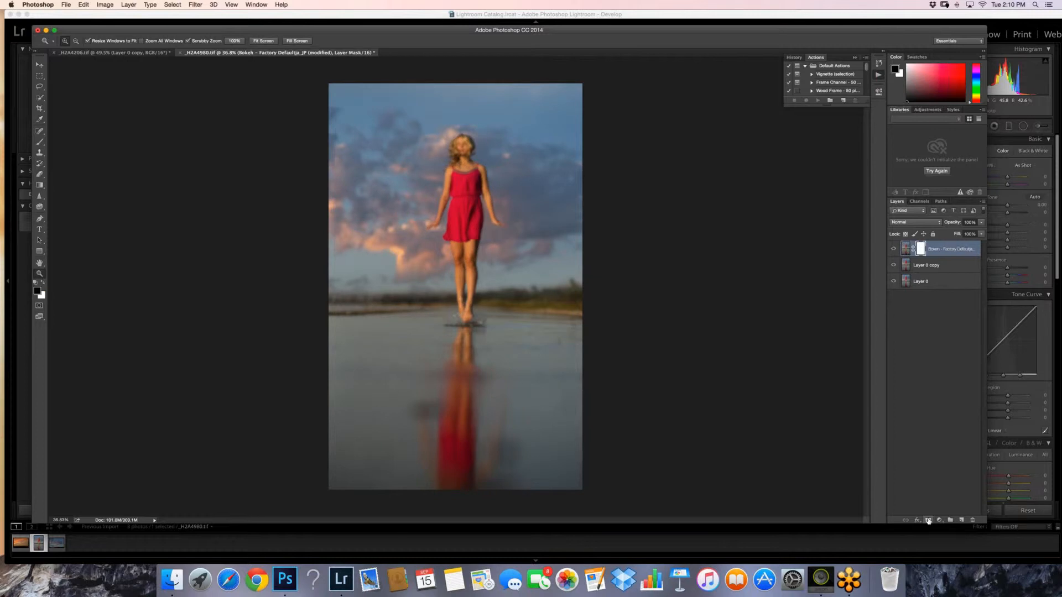
key("super+i")
key("b")
key("x")
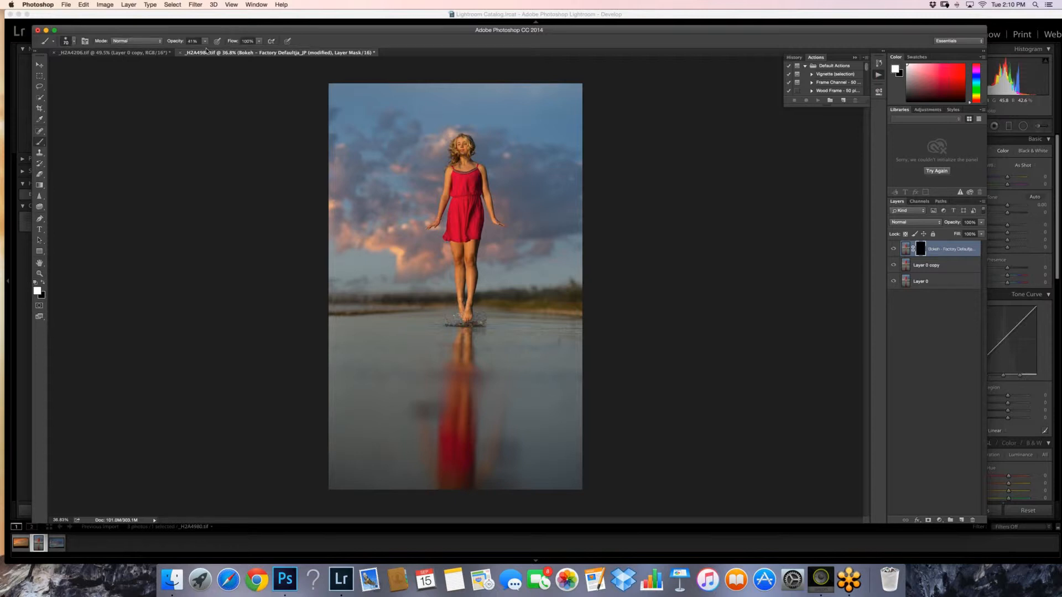
key("0")
key("bracketright")
key("bracketright")
- Flatten the retouched composite into one layer and unlock its background as a regular layer
left_click(983, 201)
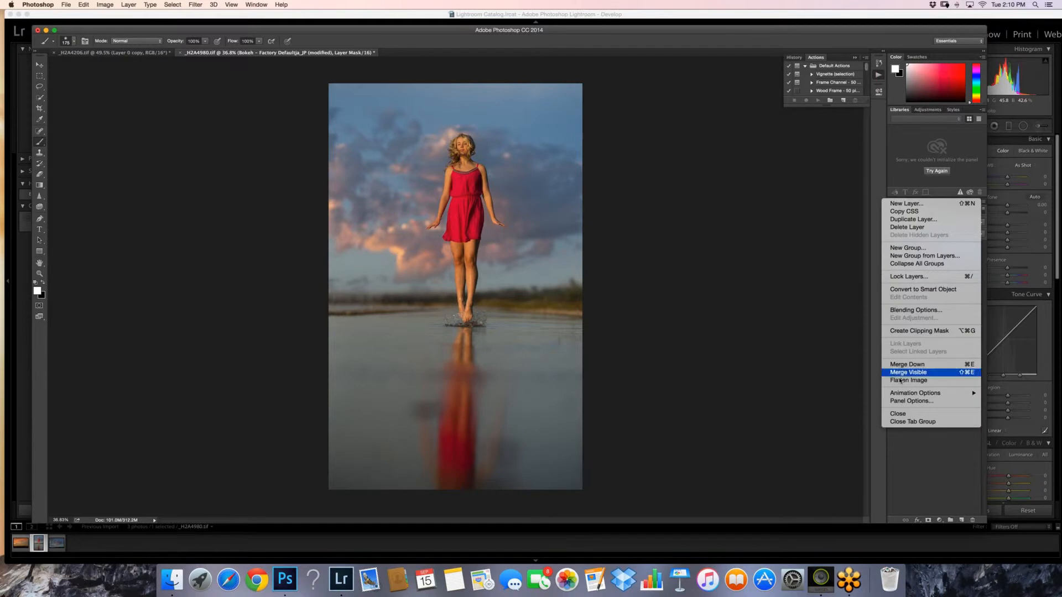
left_click(900, 381)
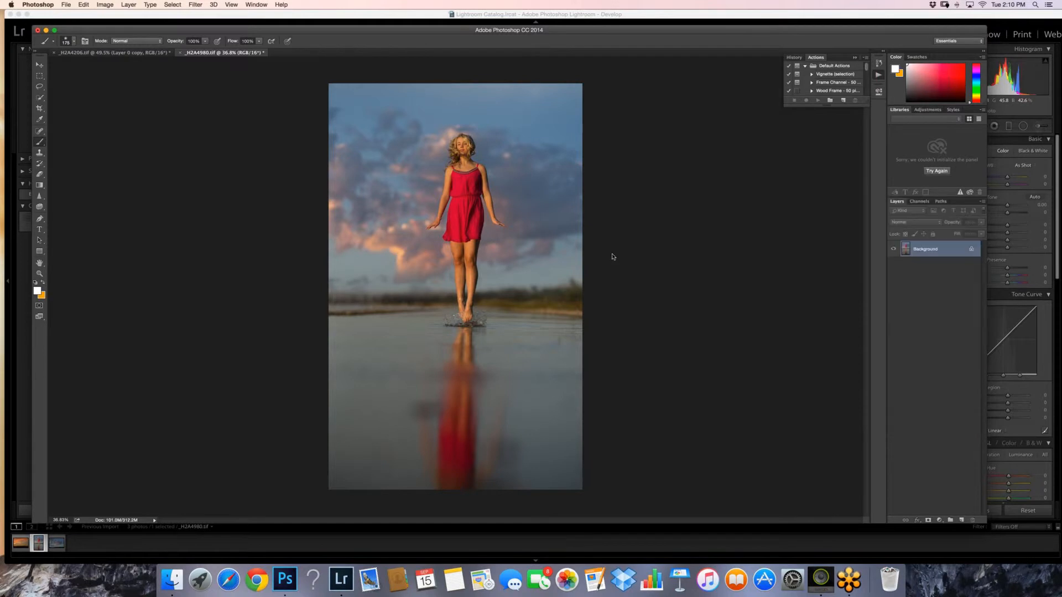
left_click(613, 256)
- Save the flattened composite as _H2A4980.tif with layers, replacing the existing file
left_click(66, 4)
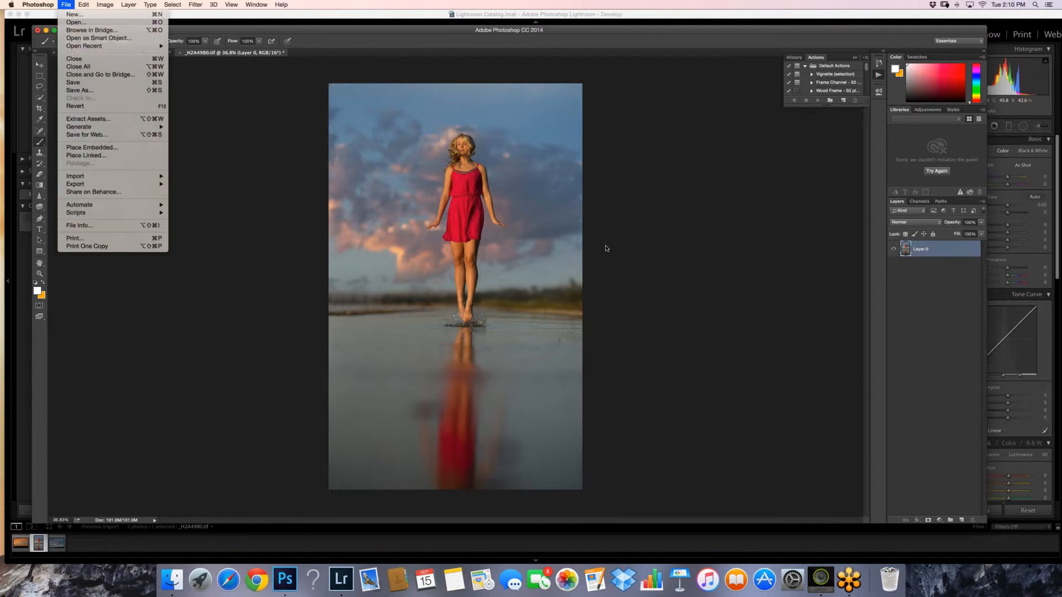
key("super+shift+s")
key("Return")
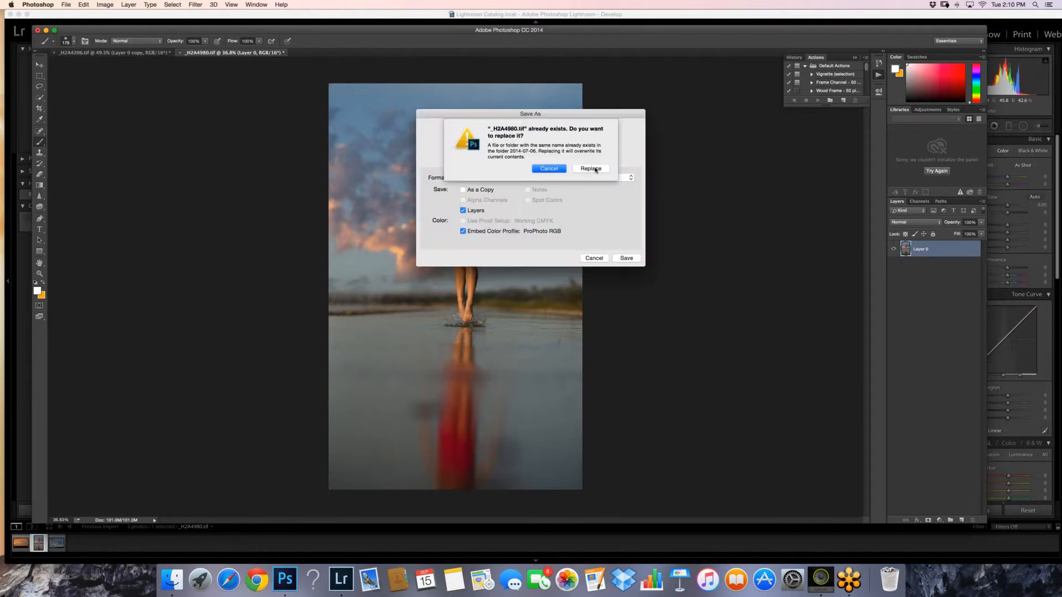
left_click(596, 169)
left_click(635, 227)
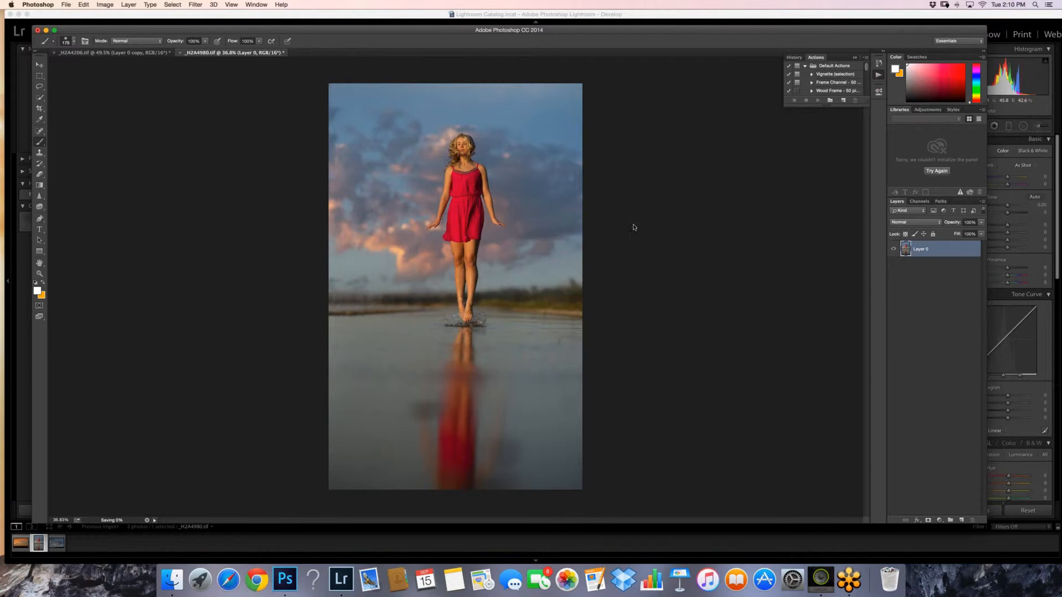
- Switch to Lightroom and open the _H2A4980.cr2 cloud photo as a smart object in Photoshop
left_click(342, 580)
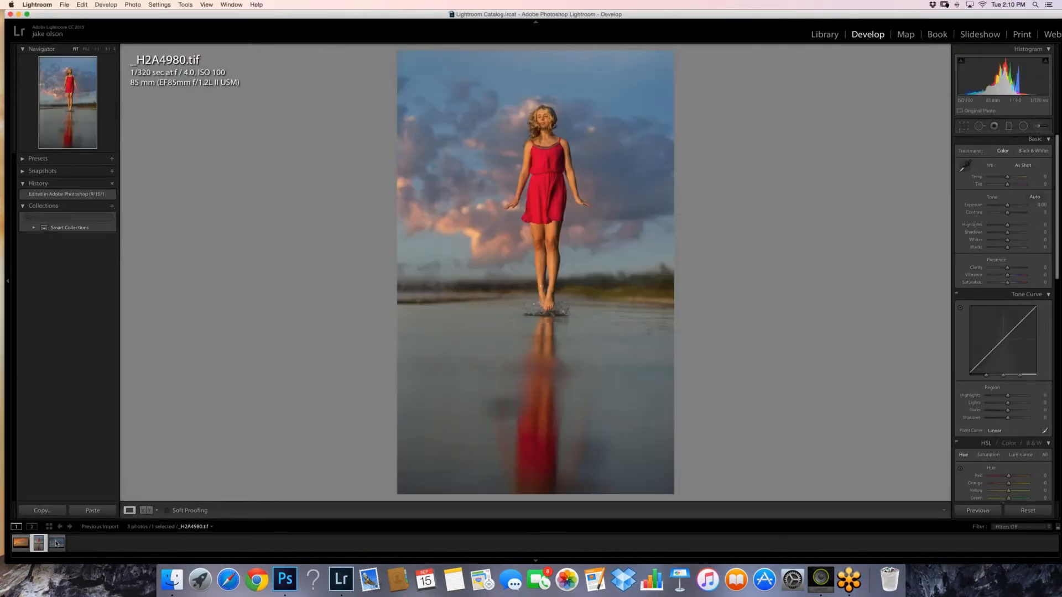
key("Right")
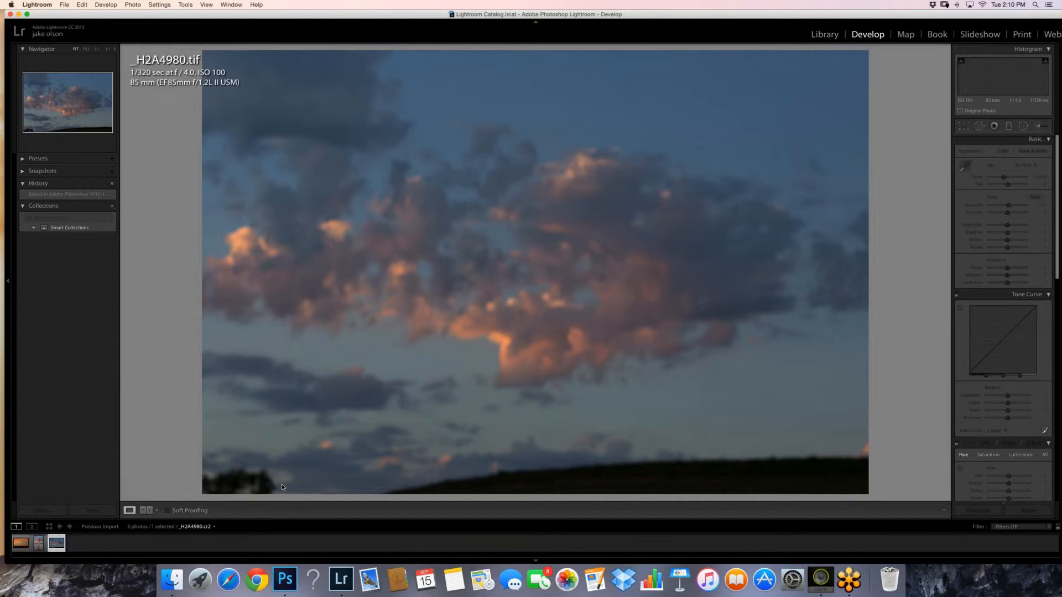
left_click(133, 5)
mouse_move(138, 48)
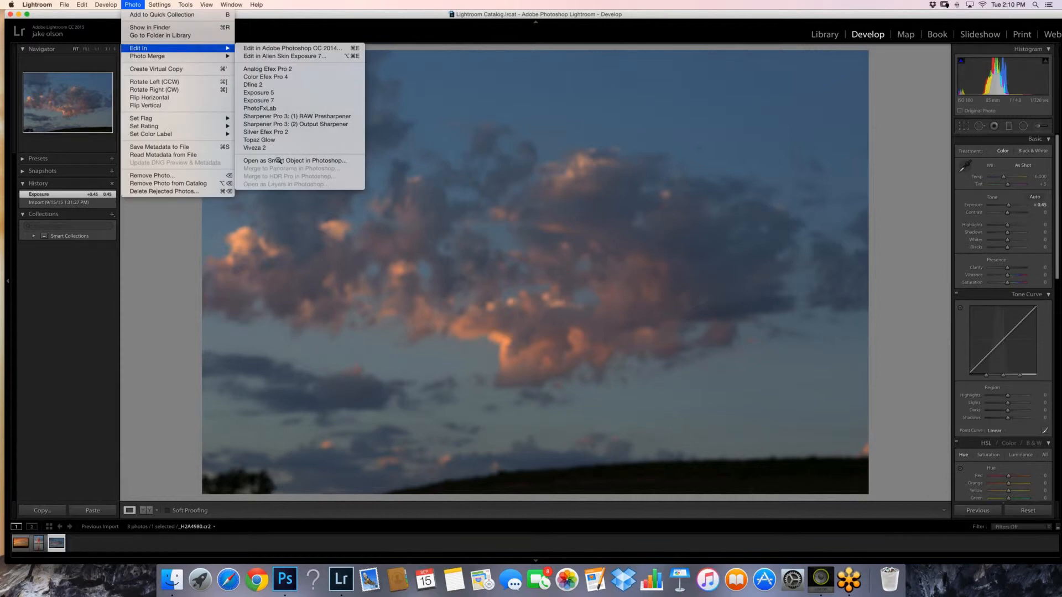
left_click(279, 160)
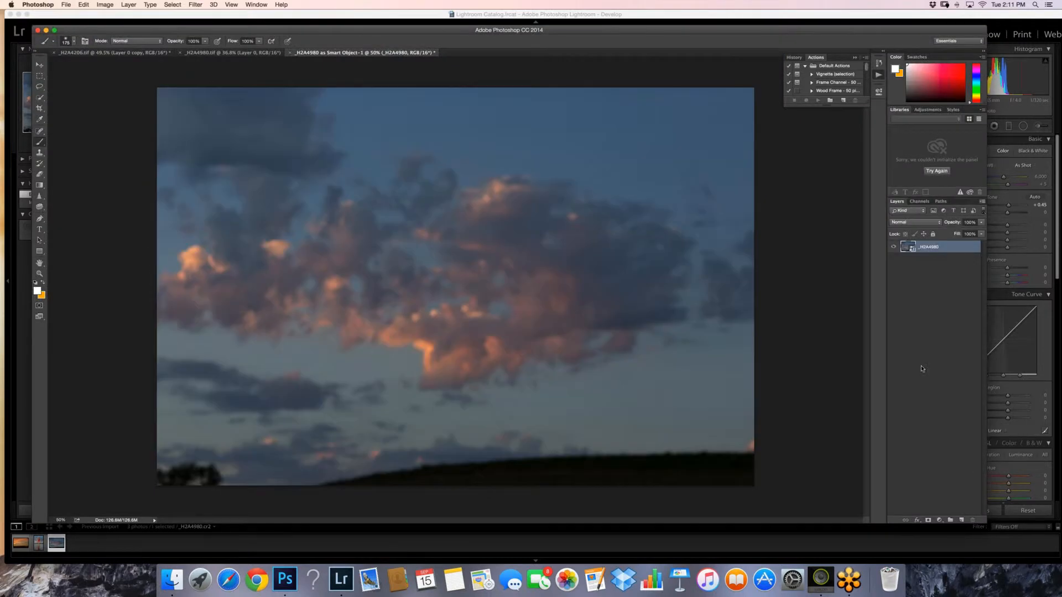
- Flatten the cloud photo and convert its background into the regular layer Layer 0
left_click(983, 202)
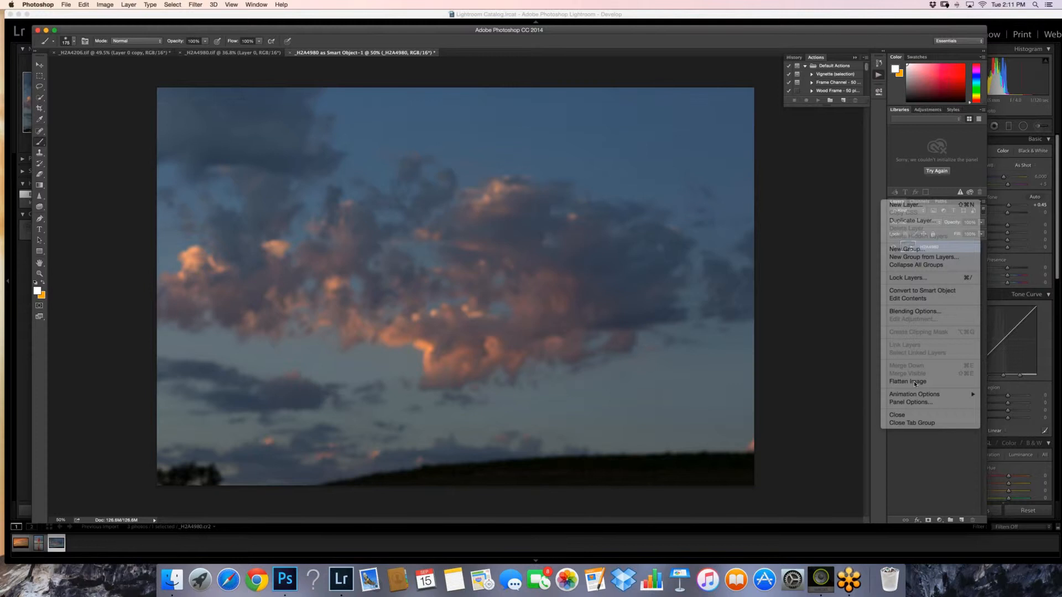
left_click(914, 381)
double_click(932, 248)
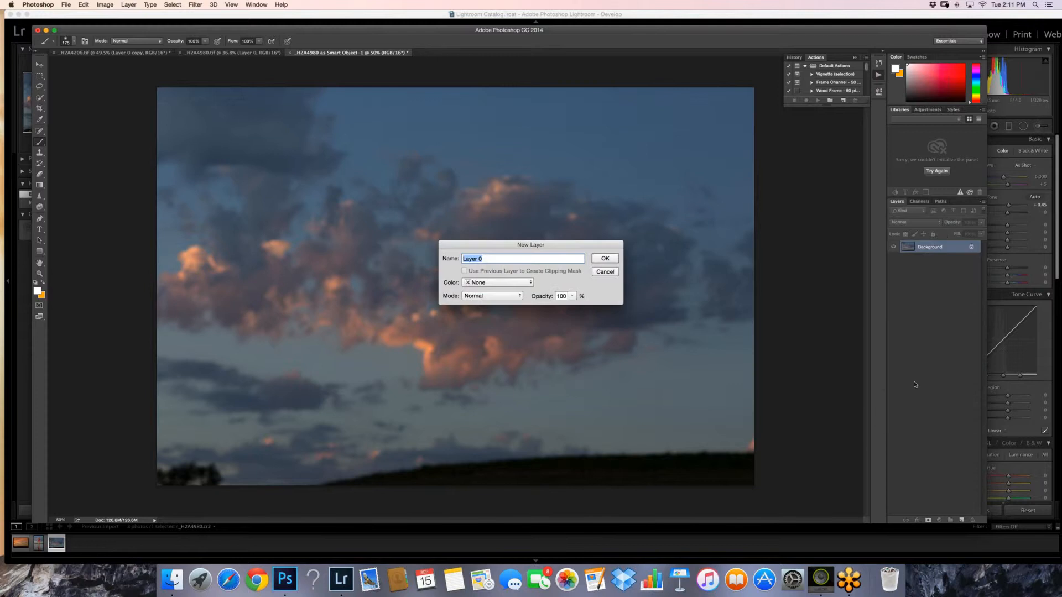
key("Return")
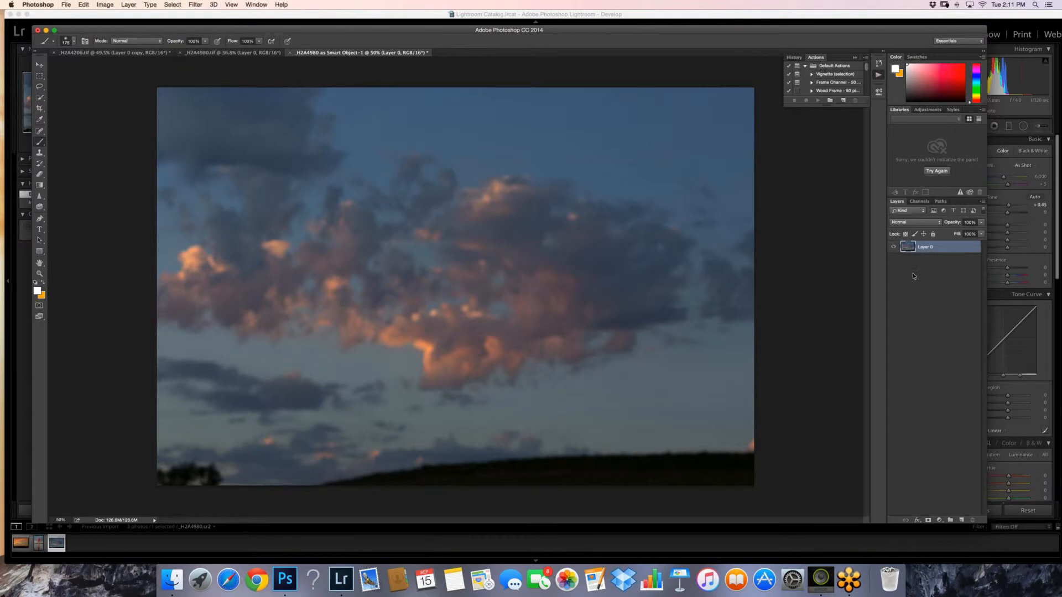
- Flip the cloud layer vertically so it can serve as the water reflection
left_click(84, 4)
mouse_move(166, 181)
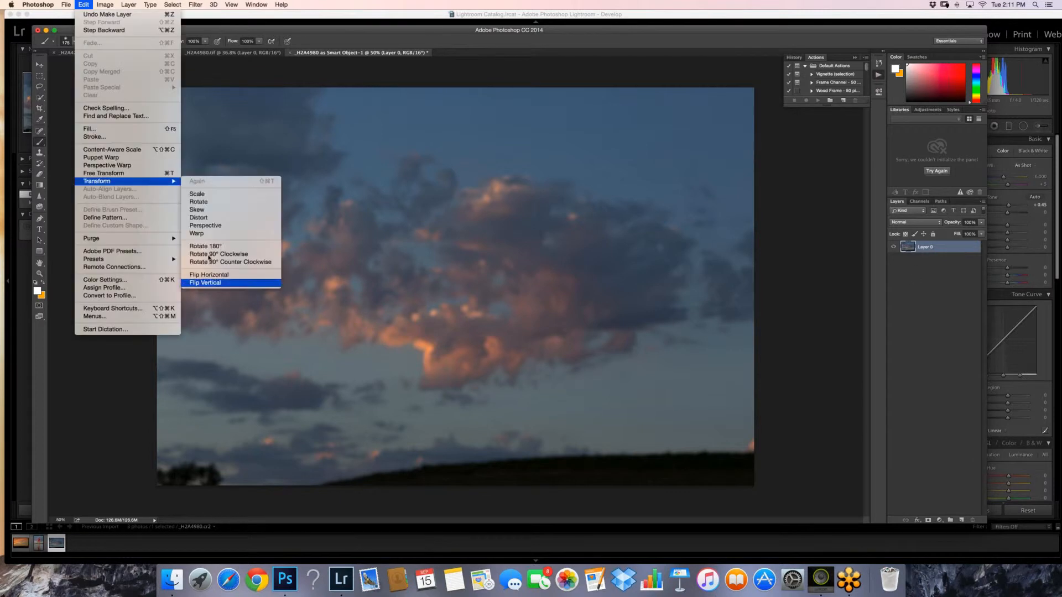
left_click(208, 283)
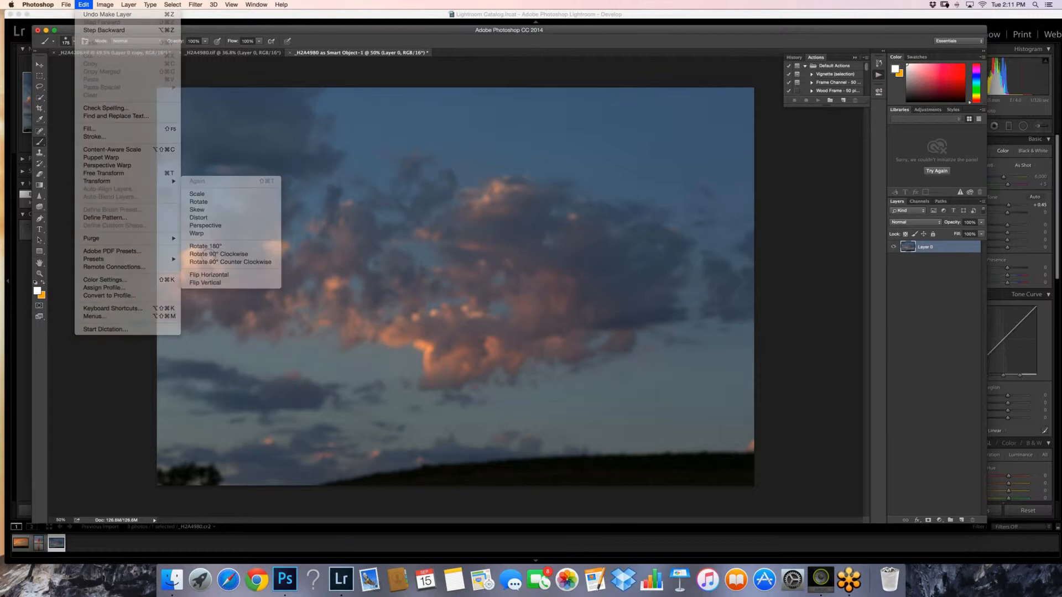
- Enlarge the canvas of the cloud document to 44 inches wide and increase its height
left_click(105, 4)
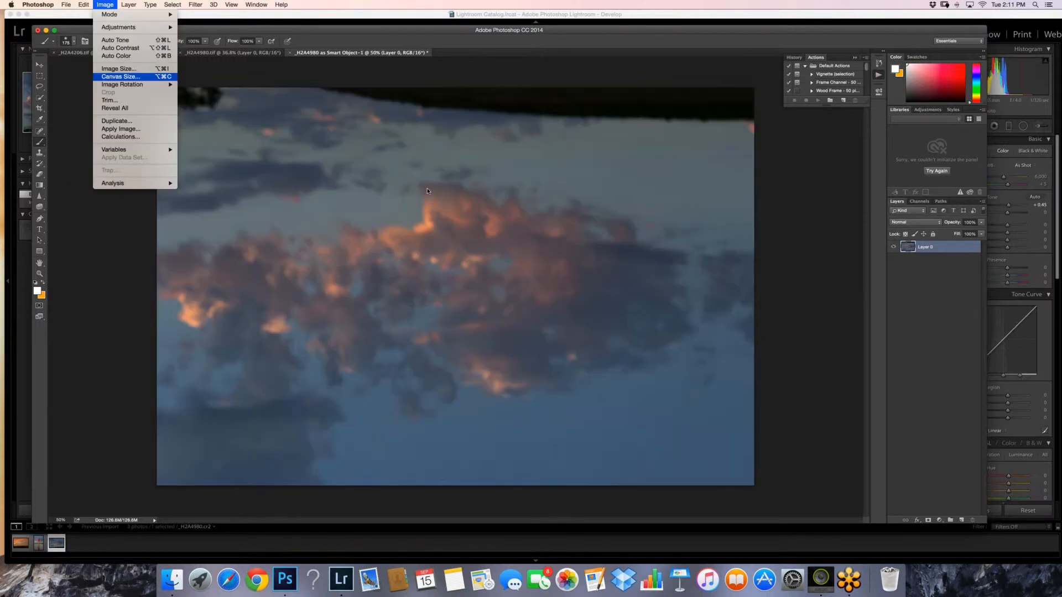
key("Return")
type("44")
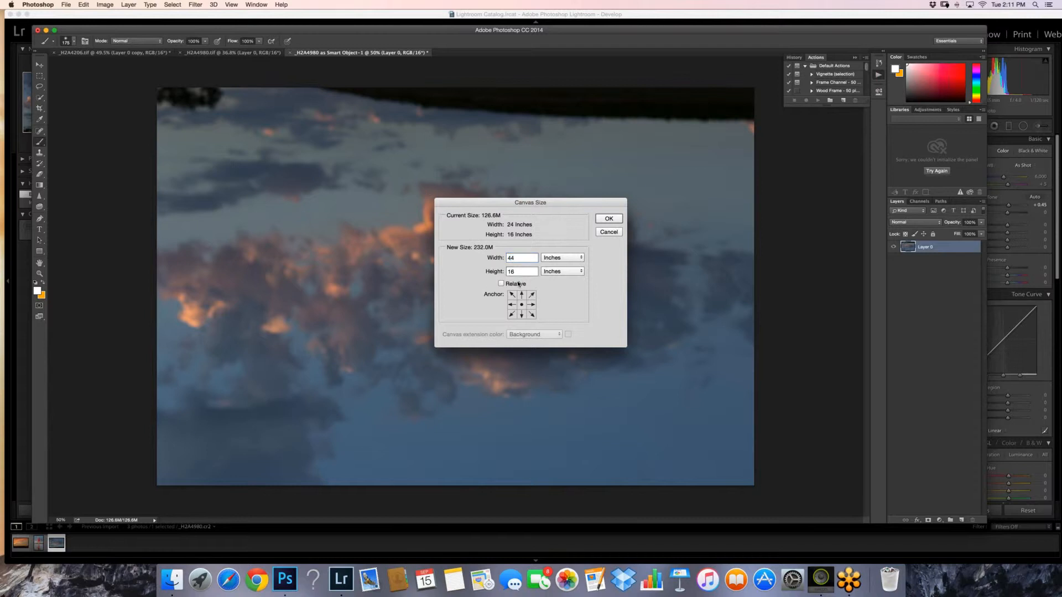
key("BackSpace")
type("7")
key("Return")
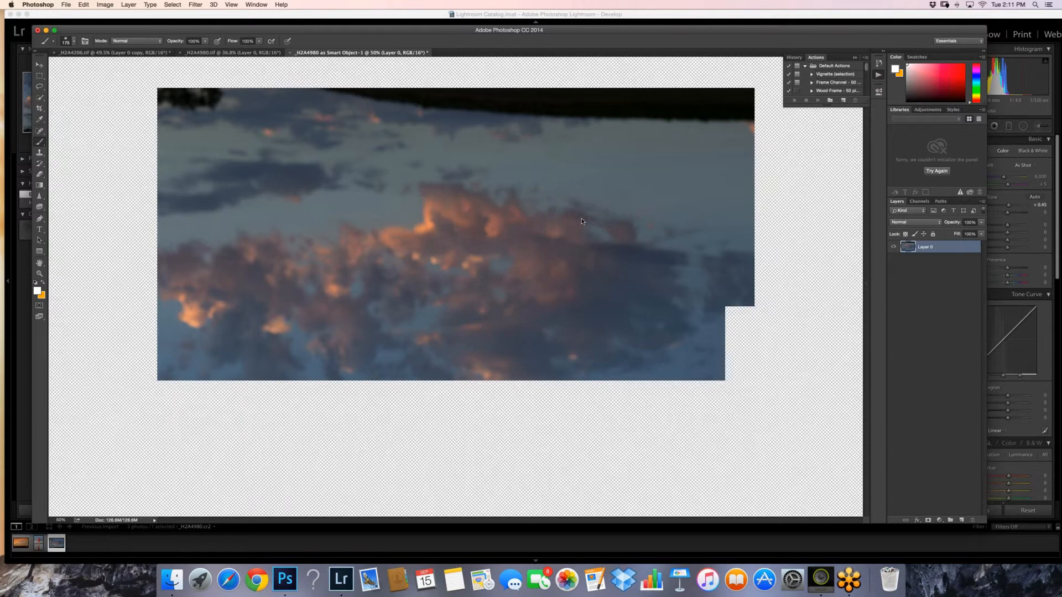
- Copy the woman composite into the cloud document as a new layer and position it over the flipped clouds
key("ctrl+shift+Tab")
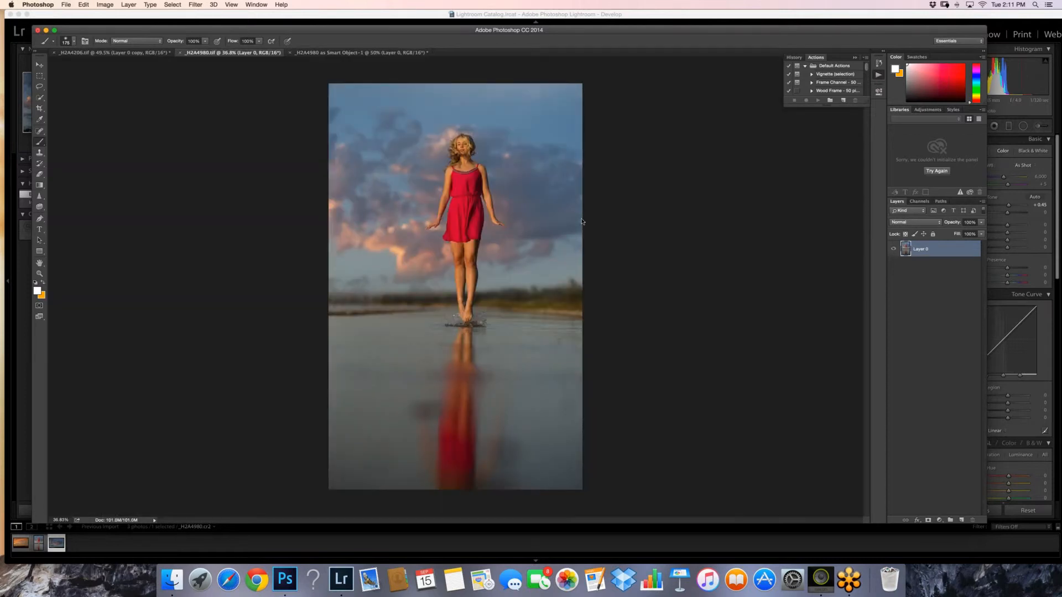
key("v")
left_click_drag(315, 53, 386, 87)
left_click_drag(449, 229, 320, 85)
key("z")
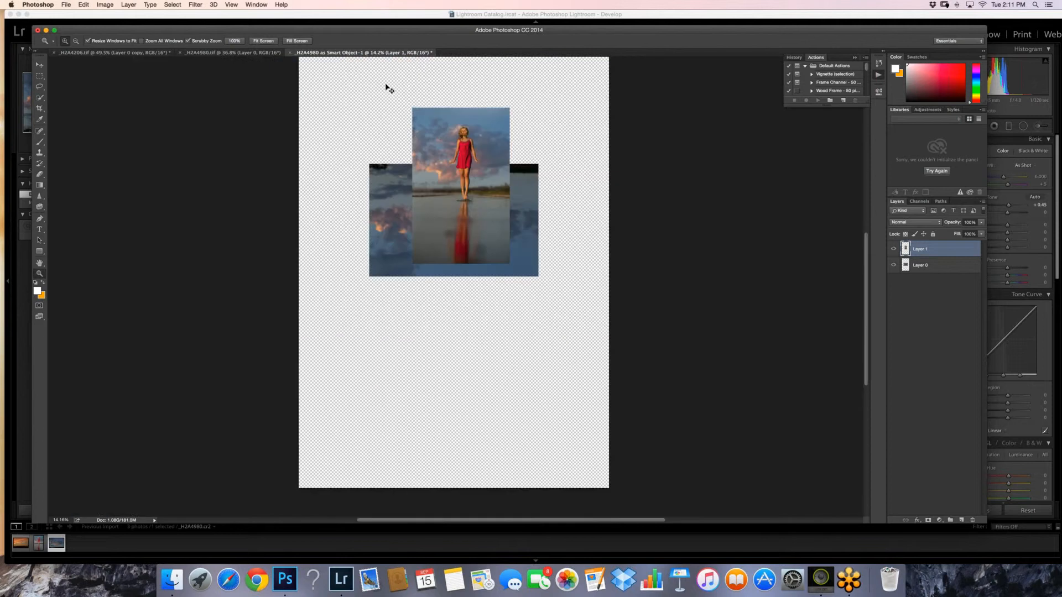
key("v")
left_click_drag(387, 88, 443, 119)
key("z")
left_click_drag(451, 187, 519, 225)
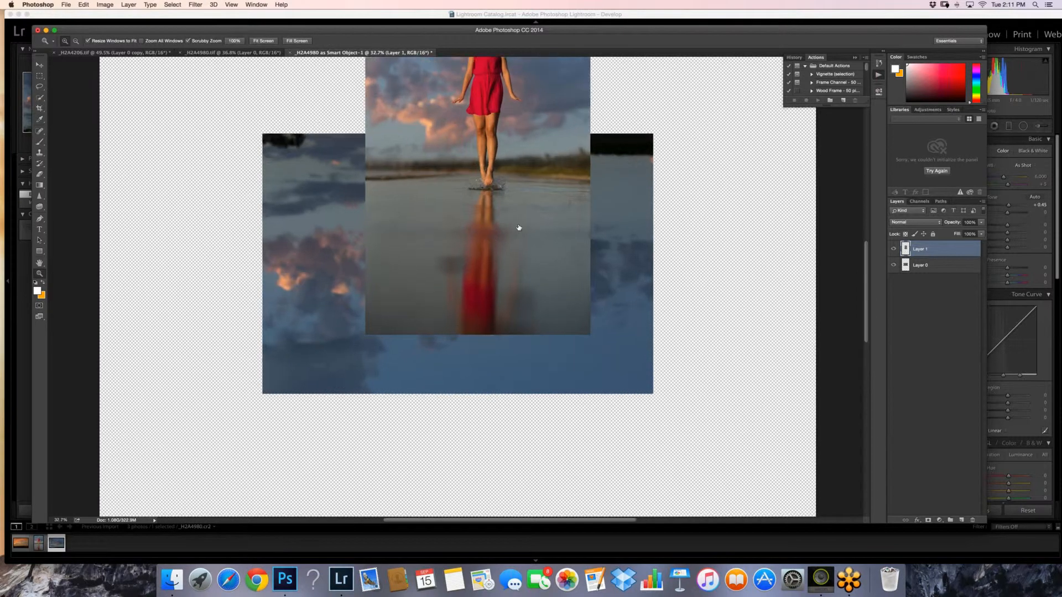
- Add a layer mask to Layer 1 and reveal the flipped clouds across the water with a large semi-transparent black brush
key("super+m")
key("x")
key("b")
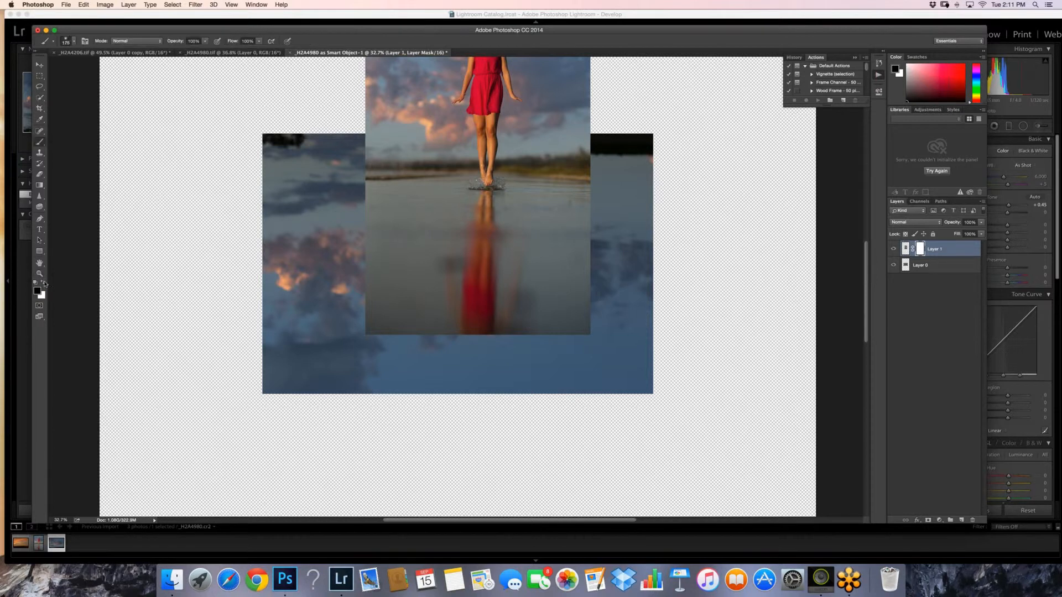
left_click(205, 41)
key("bracketright")
key("bracketright")
key("bracketright")
key("bracketright")
key("bracketright")
key("bracketright")
key("bracketright")
key("bracketright")
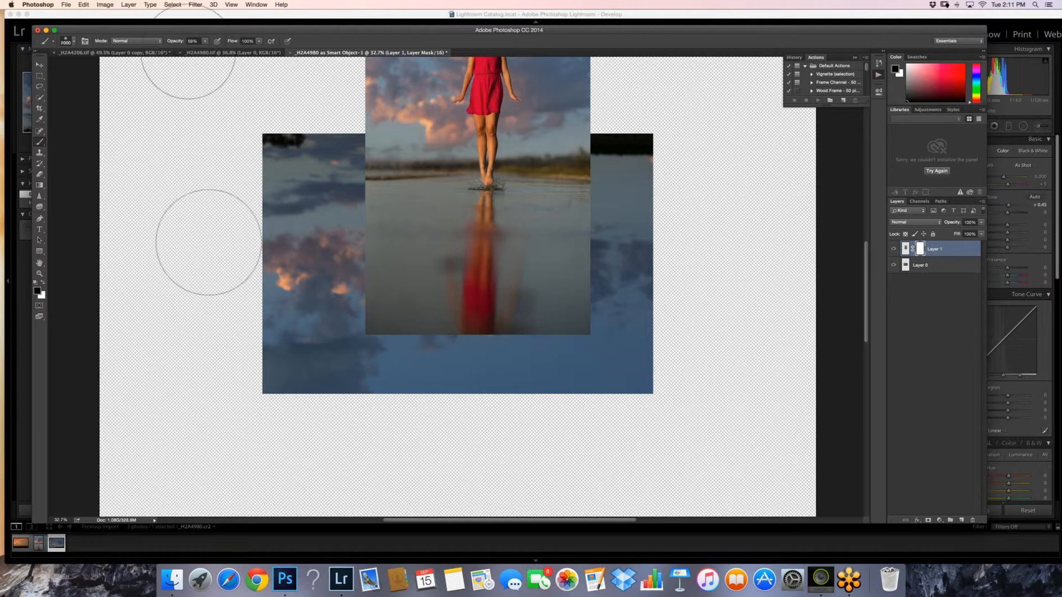
key("bracketleft")
key("bracketleft")
mouse_move(197, 248)
left_mouse_down()
mouse_move(733, 266)
mouse_move(663, 325)
mouse_move(285, 275)
left_mouse_up()
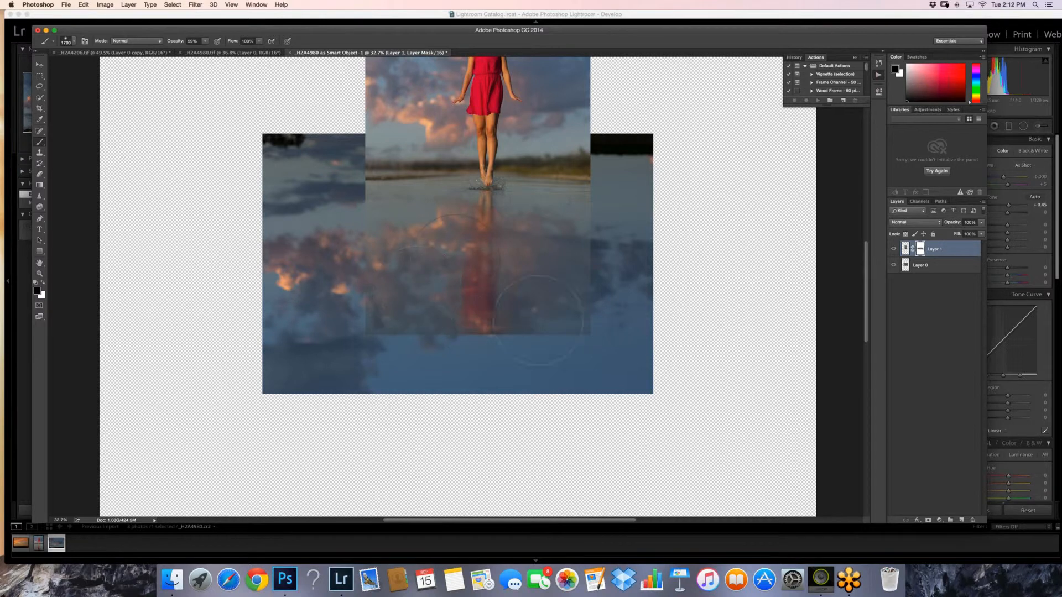
- Paint the red dress reflection back in on the mask with a smaller white brush
key("z")
left_click(503, 279, "alt")
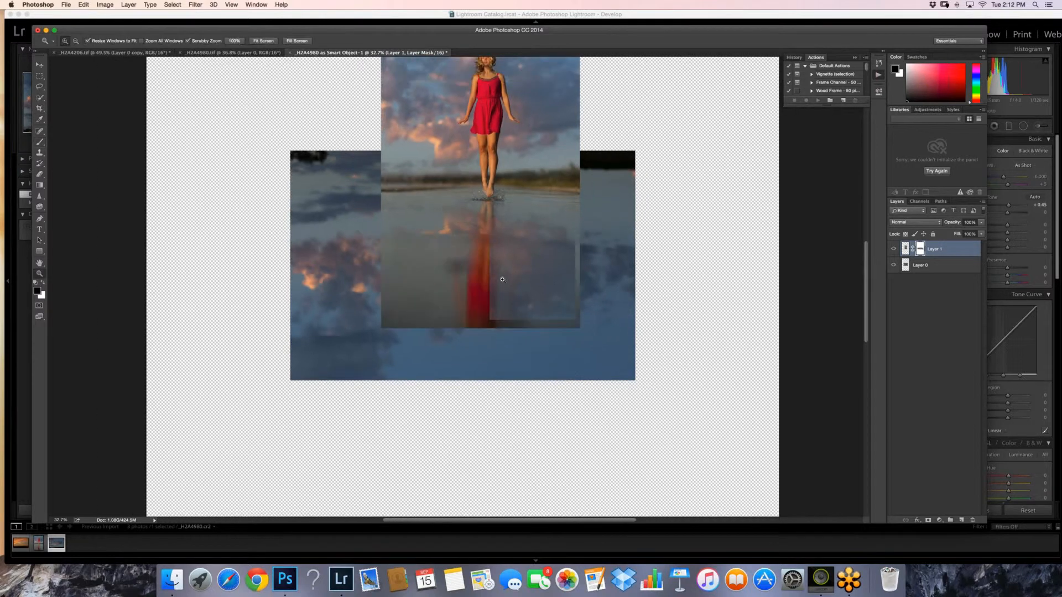
left_click(448, 280)
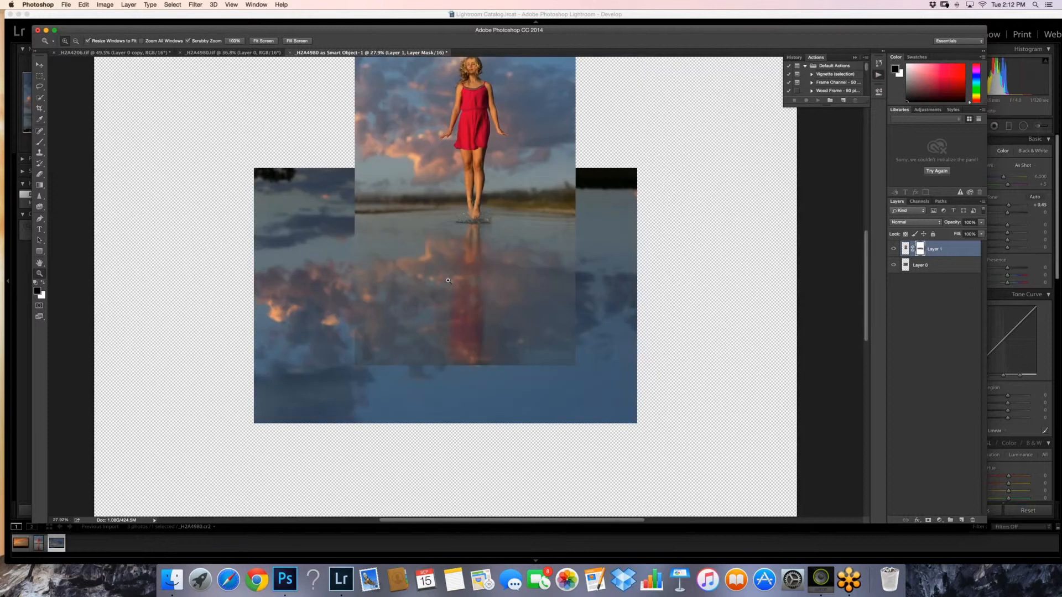
left_click(448, 280)
left_click(448, 281)
key("b")
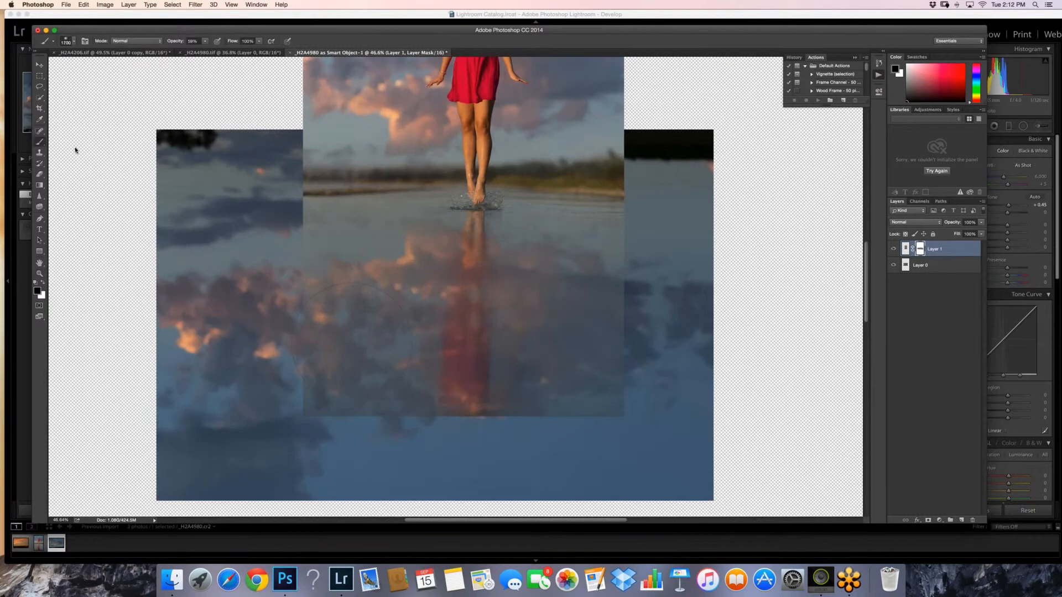
key("x")
key("[")
key("[")
key("[")
key("[")
key("[")
mouse_move(466, 310)
left_mouse_down()
mouse_move(463, 400)
mouse_move(451, 348)
mouse_move(475, 400)
left_mouse_up()
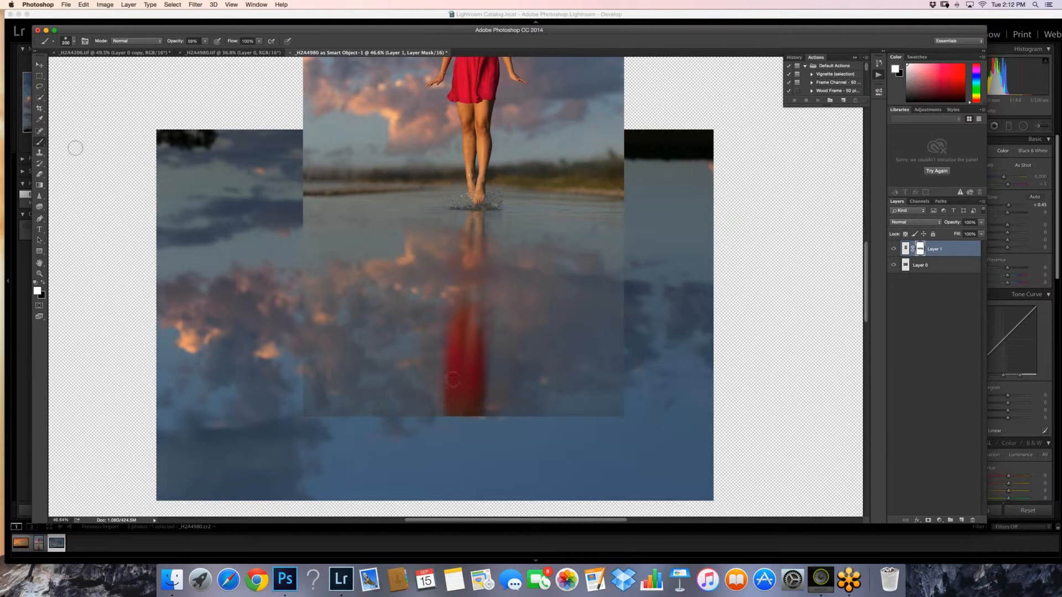
- Restore the leg reflection on the mask in white, adjusting the brush size to its shape
key("bracketleft")
key("bracketleft")
key("bracketleft")
key("bracketright")
key("bracketright")
key("bracketright")
key("bracketright")
right_click(480, 403)
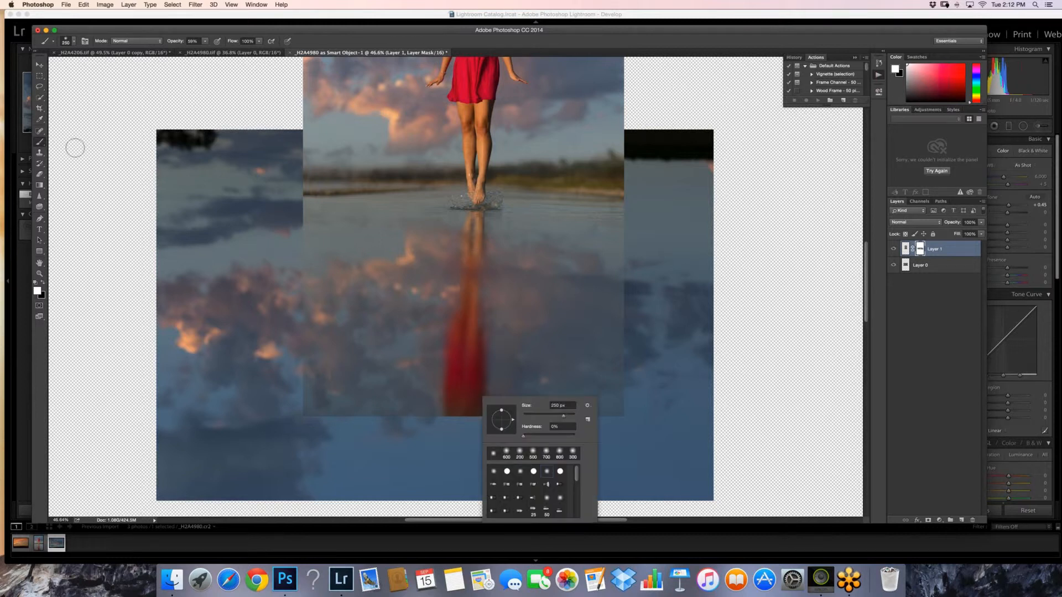
left_click(835, 394)
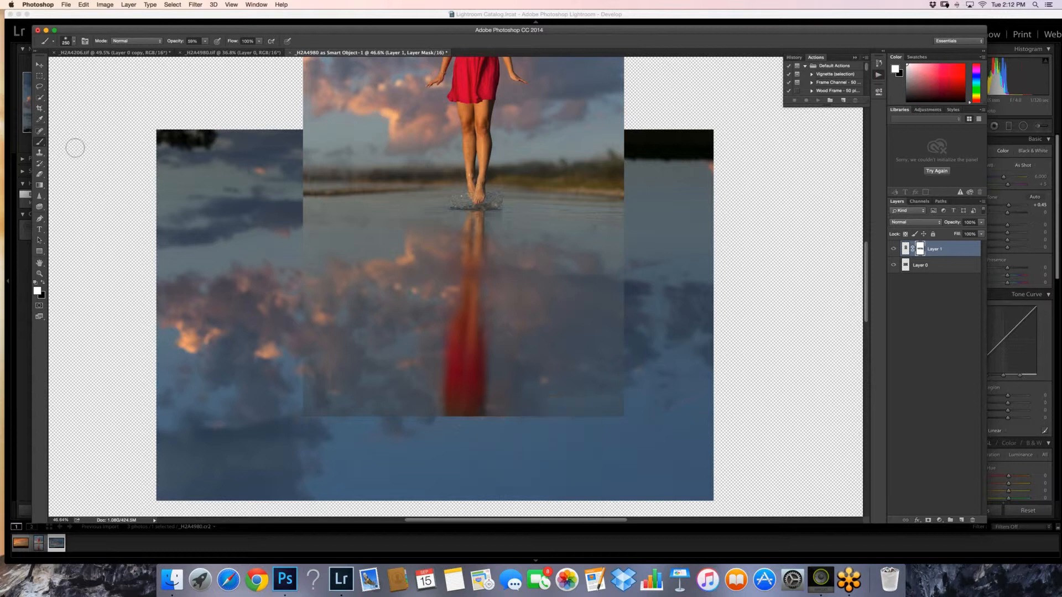
- Try softening the reflection mask with a much larger, low-opacity brush, and undo the strokes
key("bracketleft")
key("bracketleft")
key("bracketleft")
key("bracketleft")
key("bracketleft")
key("bracketright")
key("bracketright")
left_click_drag(205, 41, 187, 53)
key("bracketright")
key("bracketright")
key("bracketright")
key("bracketright")
key("bracketright")
key("bracketright")
key("bracketright")
key("bracketright")
key("bracketright")
key("bracketright")
key("bracketright")
key("bracketright")
key("bracketright")
key("bracketright")
key("bracketright")
key("bracketleft")
key("bracketleft")
key("bracketleft")
key("bracketleft")
key("alt+super+z")
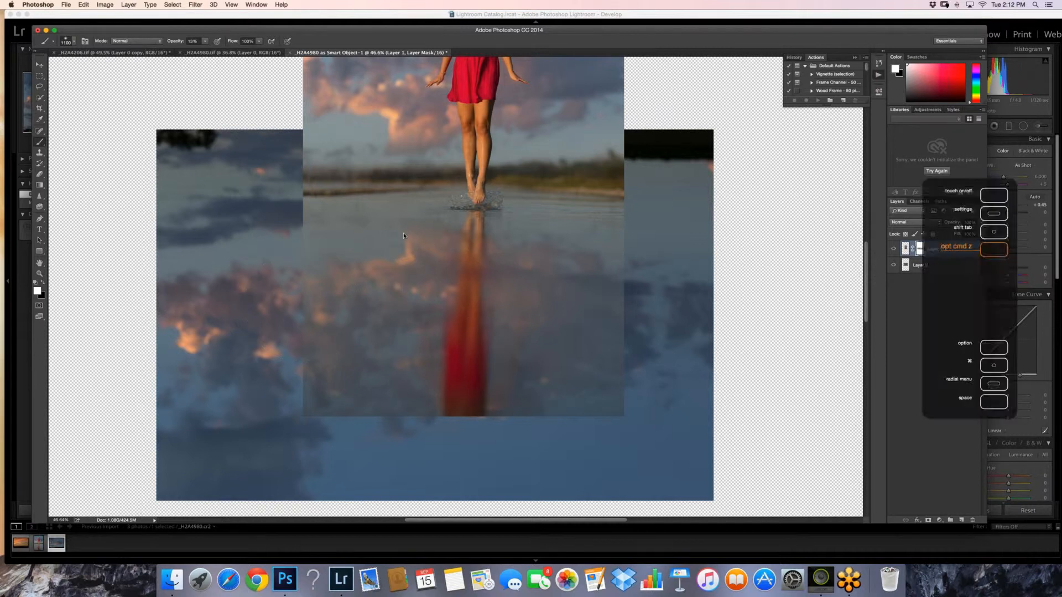
- Set the brush opacity to 100% and reduce the brush to a small size for detail work on the mask
key("bracketleft")
key("bracketleft")
key("bracketleft")
key("bracketleft")
key("bracketleft")
key("bracketleft")
key("0")
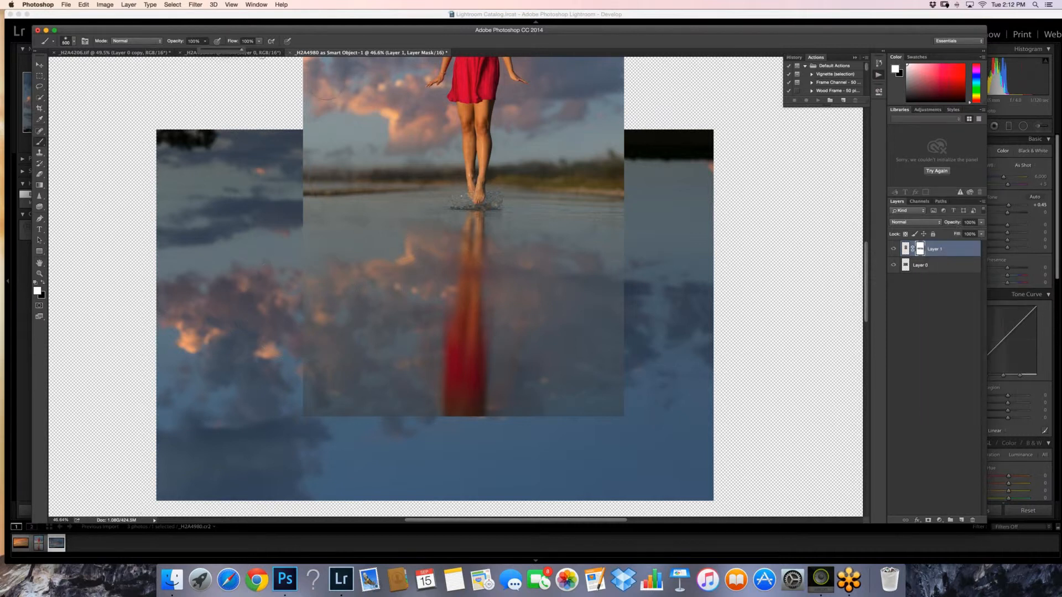
key("bracketleft")
key("bracketleft")
key("bracketleft")
key("bracketleft")
key("bracketleft")
key("bracketleft")
key("bracketleft")
key("bracketleft")
key("bracketleft")
key("bracketleft")
- Brighten the flipped clouds on Layer 0 with a Brightness/Contrast adjustment, setting Brightness to 48
left_click(920, 266)
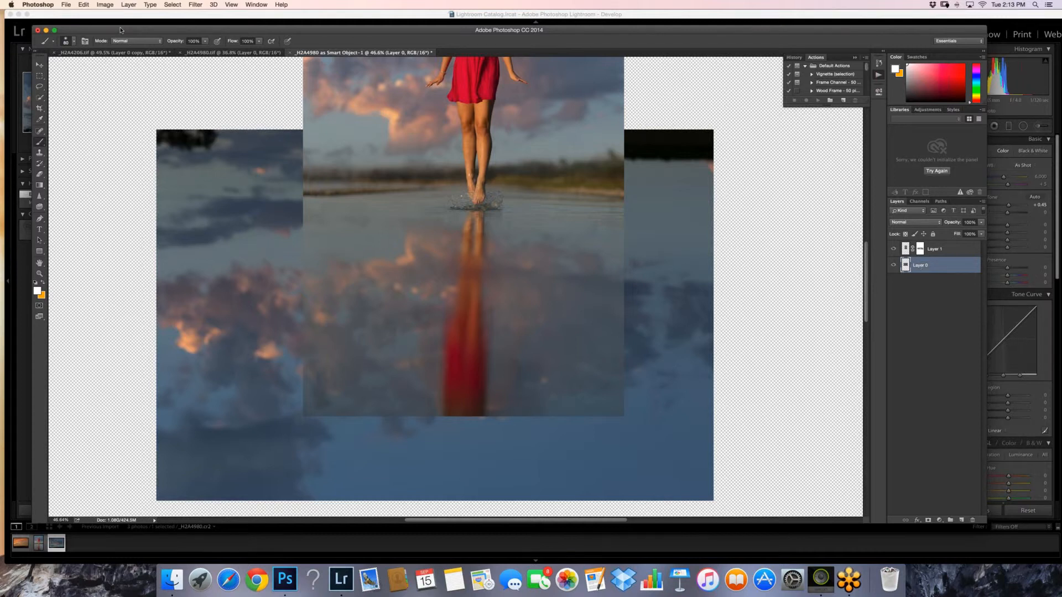
left_click(105, 4)
left_click(194, 26)
left_click(105, 4)
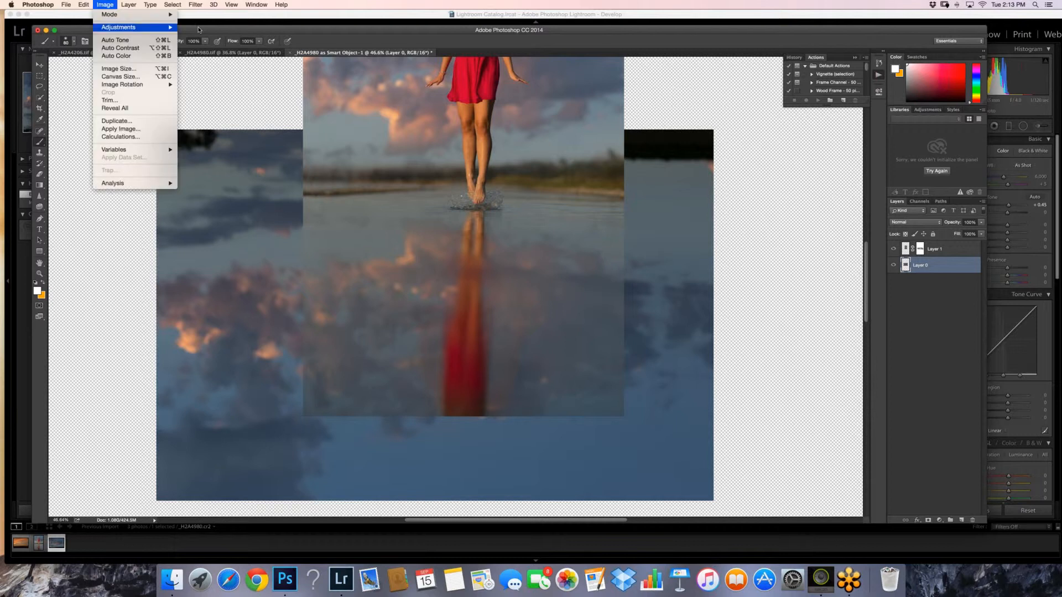
mouse_move(136, 27)
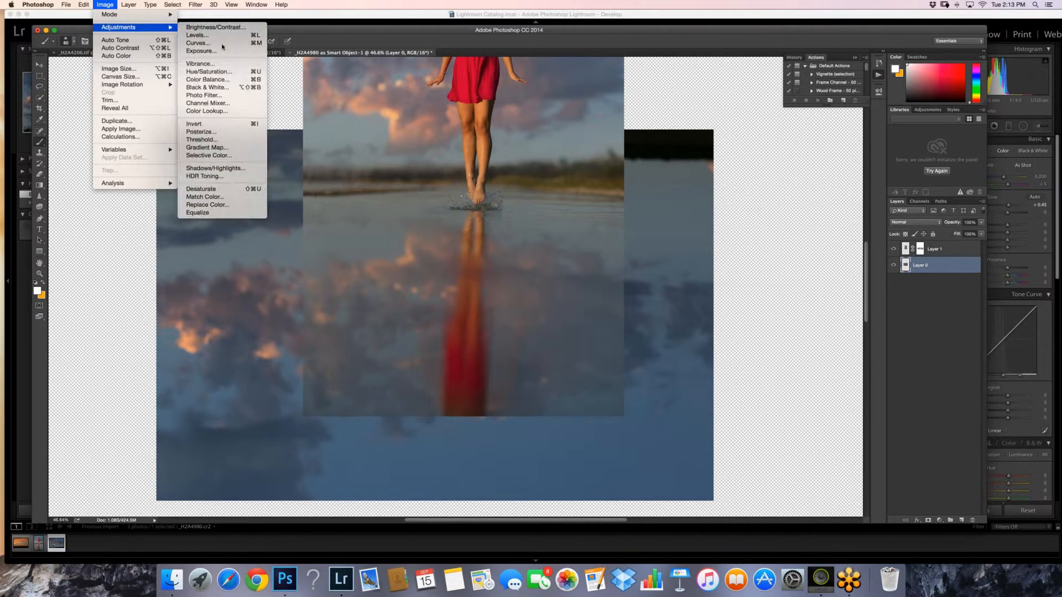
left_click(216, 27)
left_click_drag(730, 228, 734, 231)
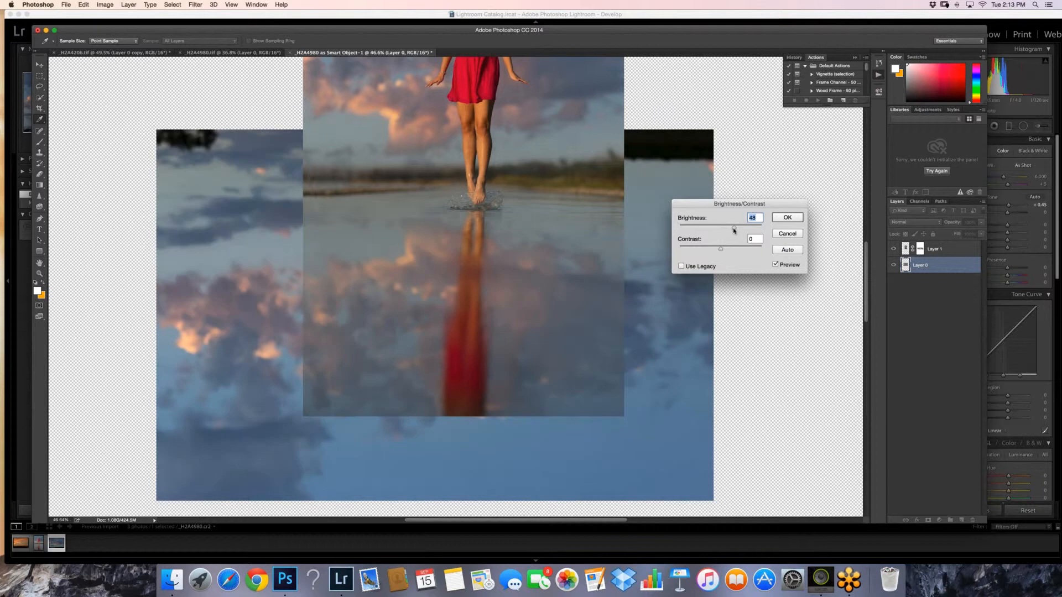
key("Return")
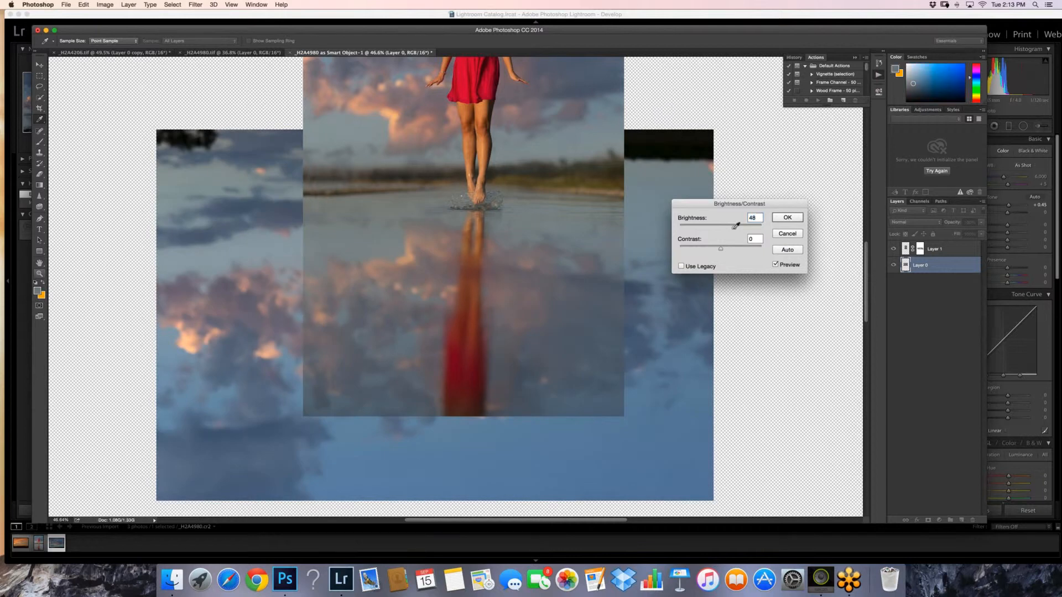
key("Return")
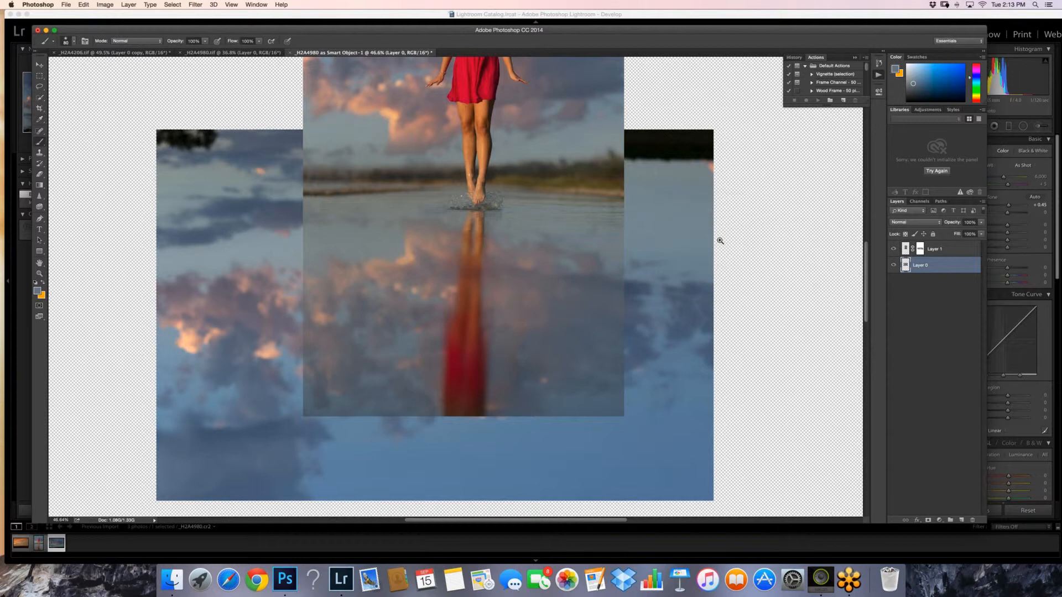
- Target the Layer 1 mask and set up a black brush at 28% opacity for blending the reflection
key("z")
left_click_drag(720, 240, 487, 251)
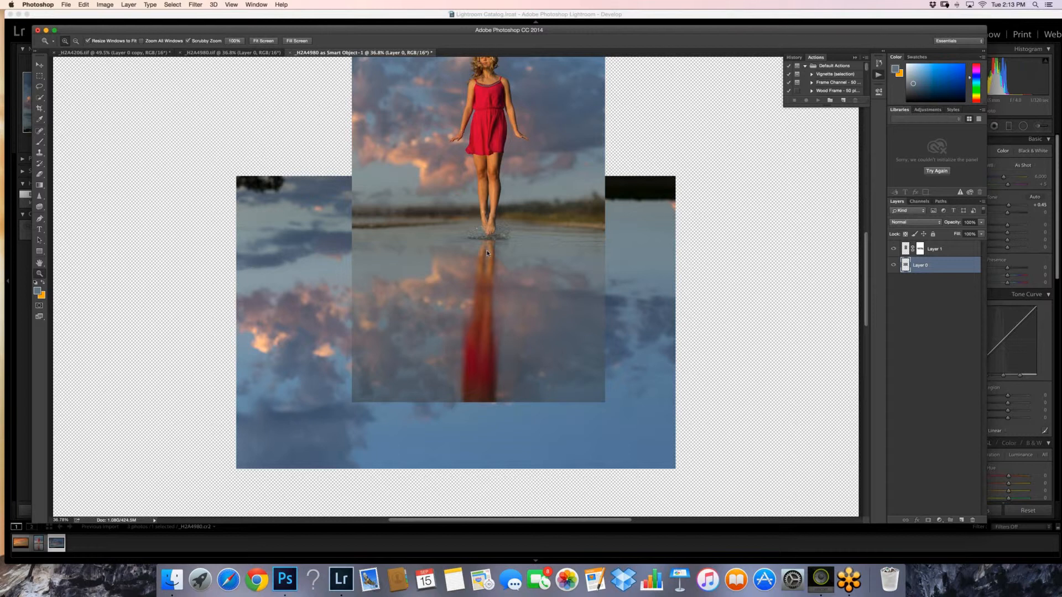
key("alt+bracketright")
left_click(40, 142)
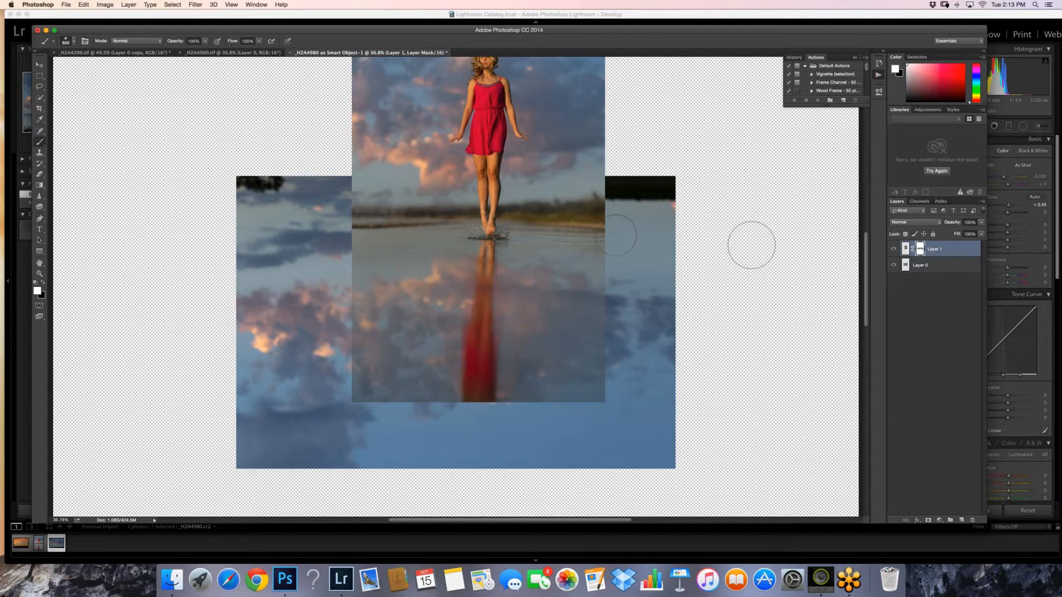
key("bracketleft")
key("bracketright")
key("x")
key("2")
key("8")
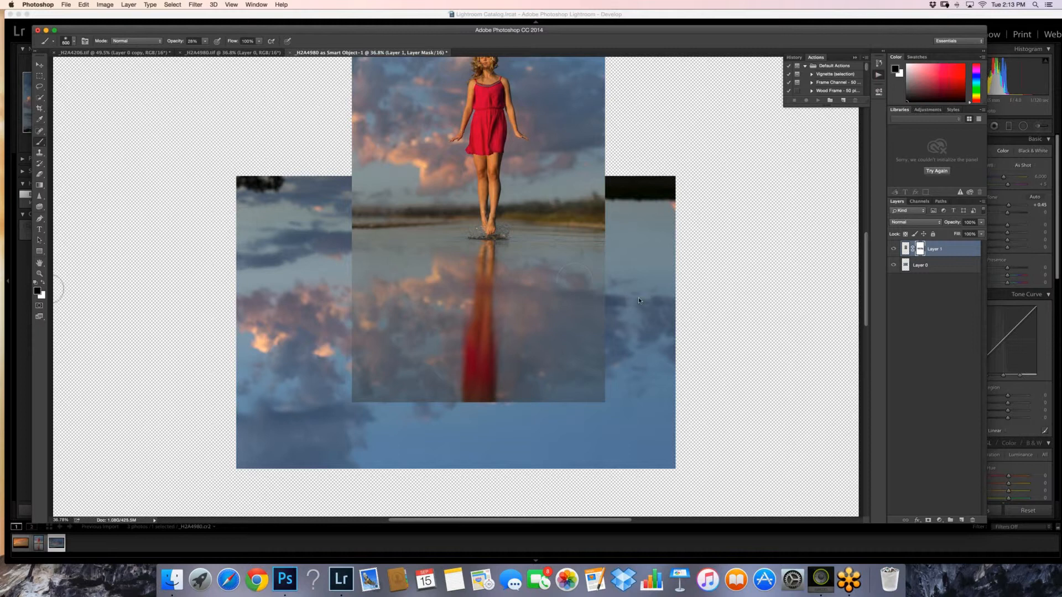
- Switch the mask brush to white at 100% opacity, adjusting its size up and back down for the reflection
key("x")
key("bracketright")
key("bracketright")
key("bracketright")
key("bracketright")
key("bracketright")
key("bracketright")
key("bracketright")
key("0")
key("bracketleft")
key("bracketleft")
key("bracketleft")
key("bracketleft")
key("bracketleft")
key("bracketleft")
key("bracketleft")
key("bracketleft")
key("bracketleft")
- Crop the canvas to the woman and her reflection, cutting off the transparent areas and the overhanging cloud edges
key("z")
left_click_drag(596, 241, 474, 295)
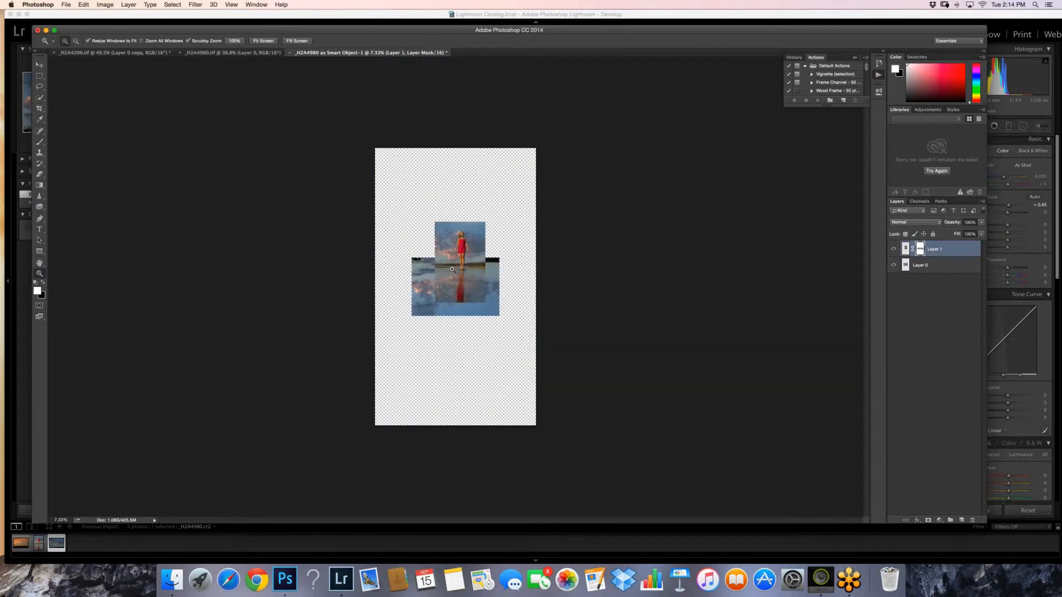
key("c")
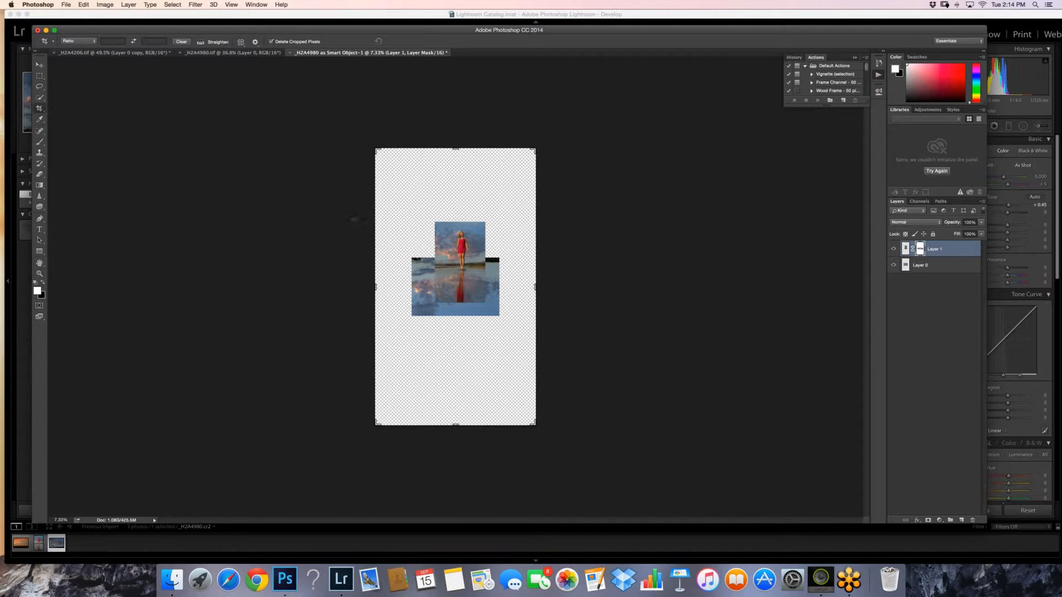
left_click_drag(377, 288, 408, 292)
left_click_drag(507, 288, 481, 289)
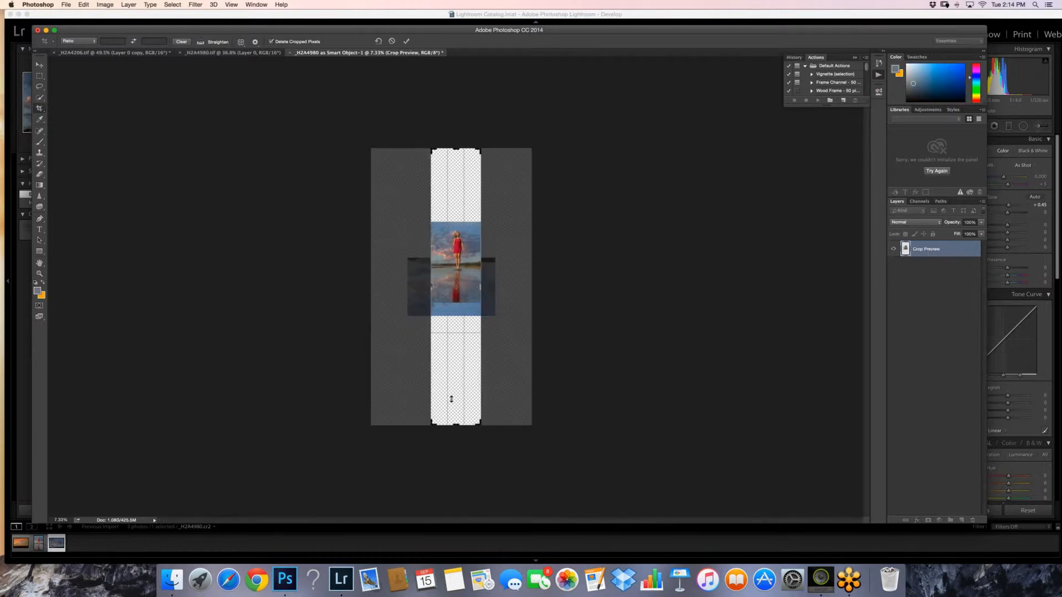
left_click_drag(449, 425, 451, 364)
mouse_move(452, 231)
left_mouse_down()
mouse_move(515, 342)
mouse_move(569, 339)
mouse_move(521, 338)
left_mouse_up()
key("Return")
key("z")
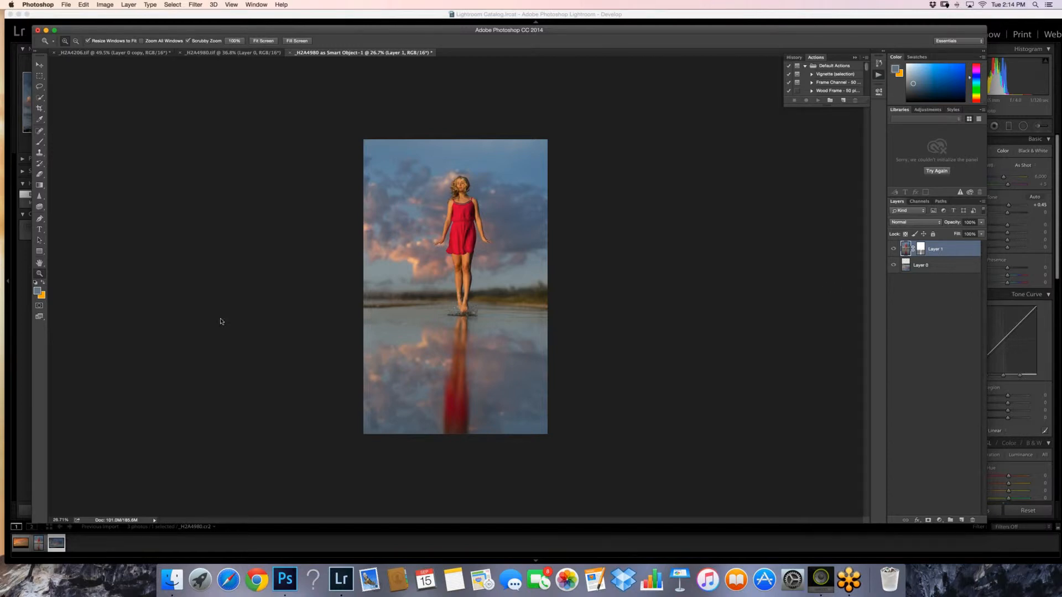
- Duplicate Layer 0, which holds the reflected clouds, keeping the default copy name
key("super+backslash")
left_click(41, 143)
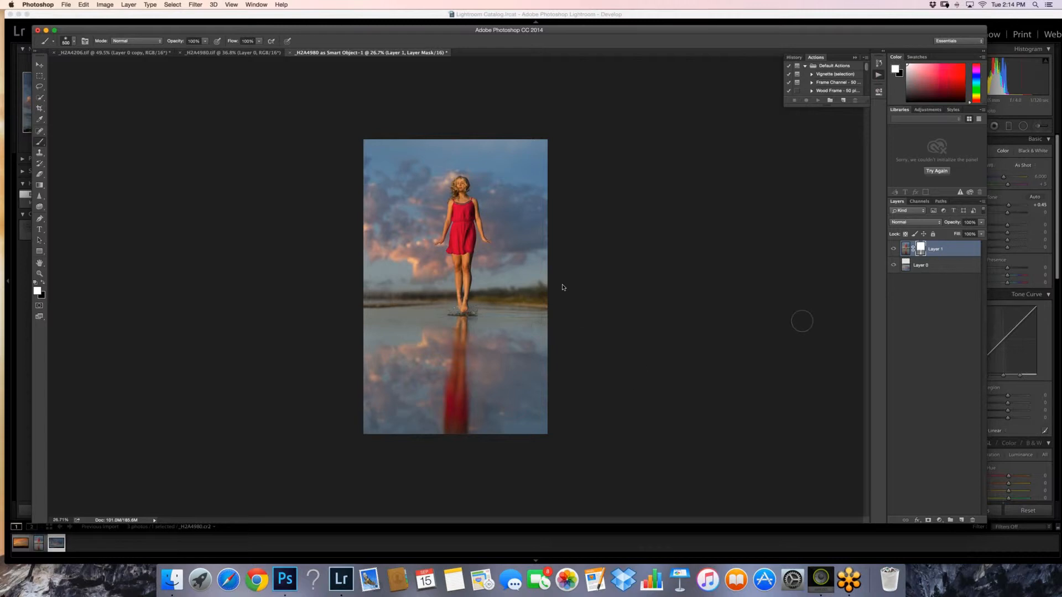
left_click(912, 267)
right_click(916, 266)
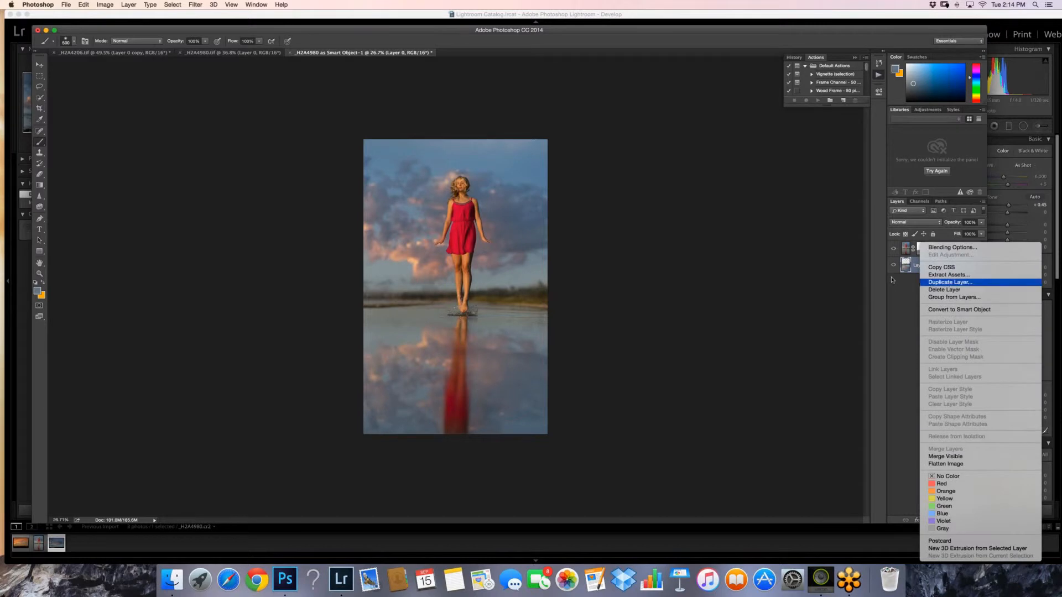
key("Return")
key("Return")
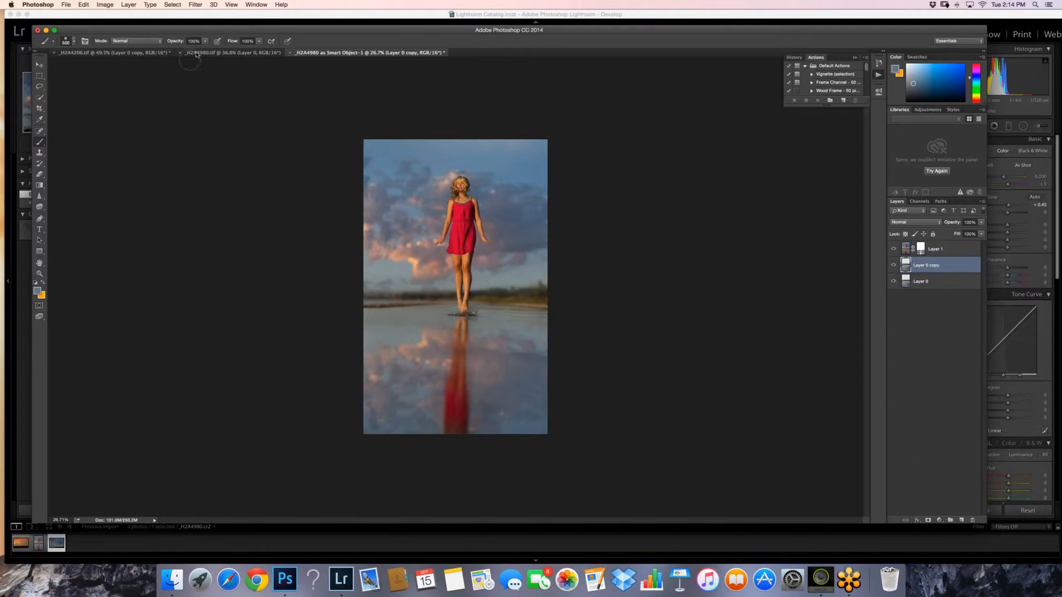
- Apply a vertical Motion Blur with an increased distance to the duplicated cloud reflection layer
left_click(196, 4)
mouse_move(244, 103)
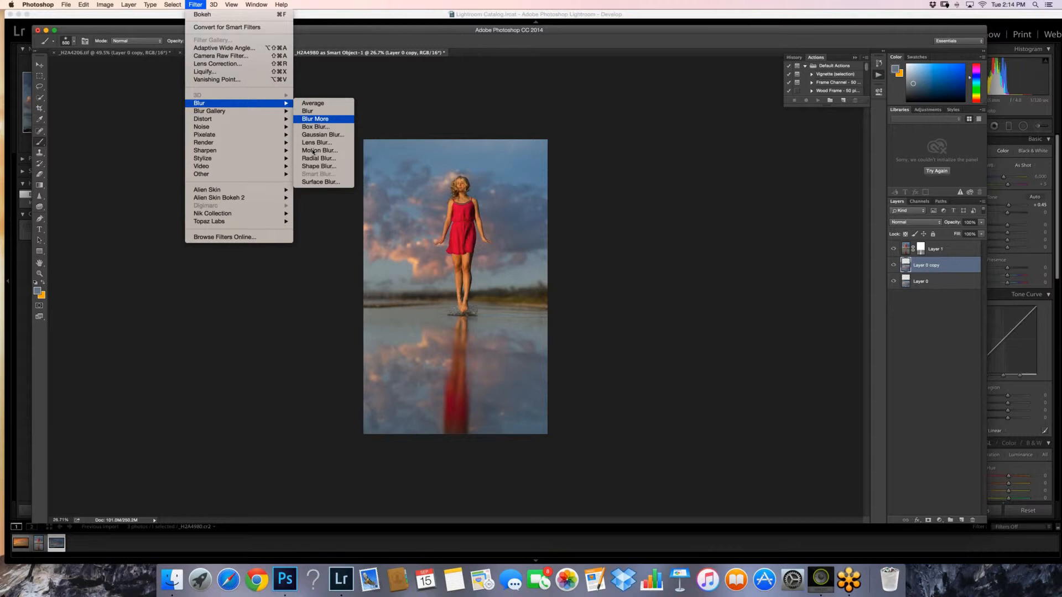
left_click(316, 151)
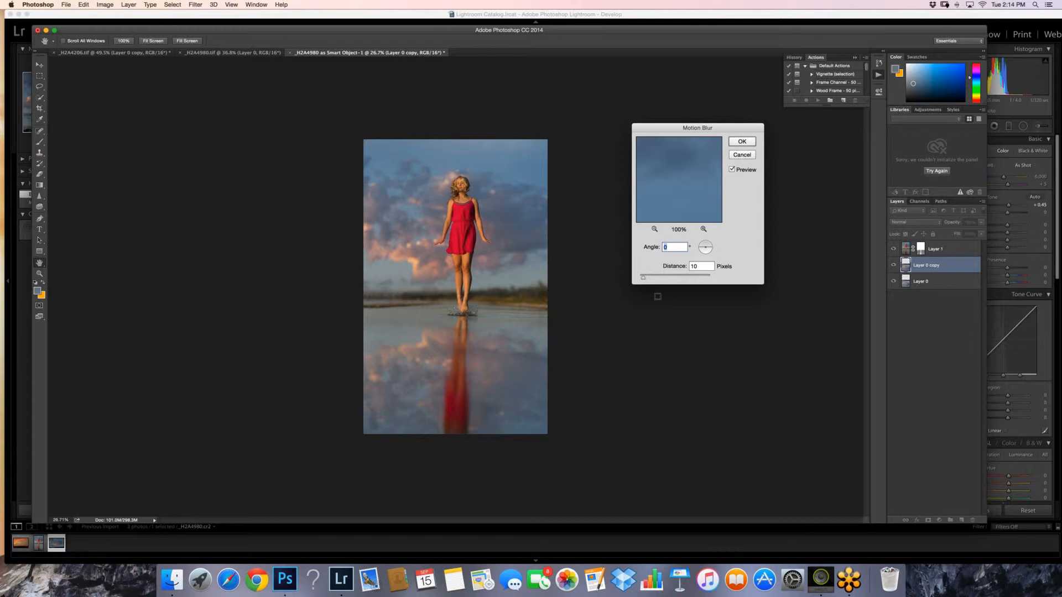
left_click(706, 255)
left_click(706, 255)
left_click(706, 255)
left_click(665, 278)
left_click(743, 155)
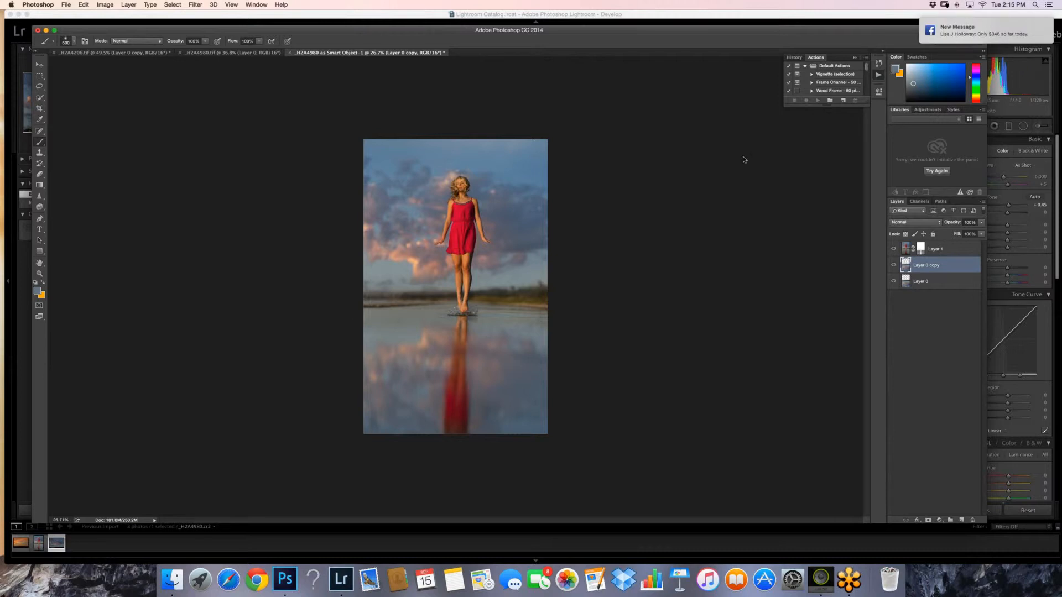
- Add a new layer above Layer 1 and paint sampled grey #7b8080 across the water just below the shoreline
left_click(963, 520)
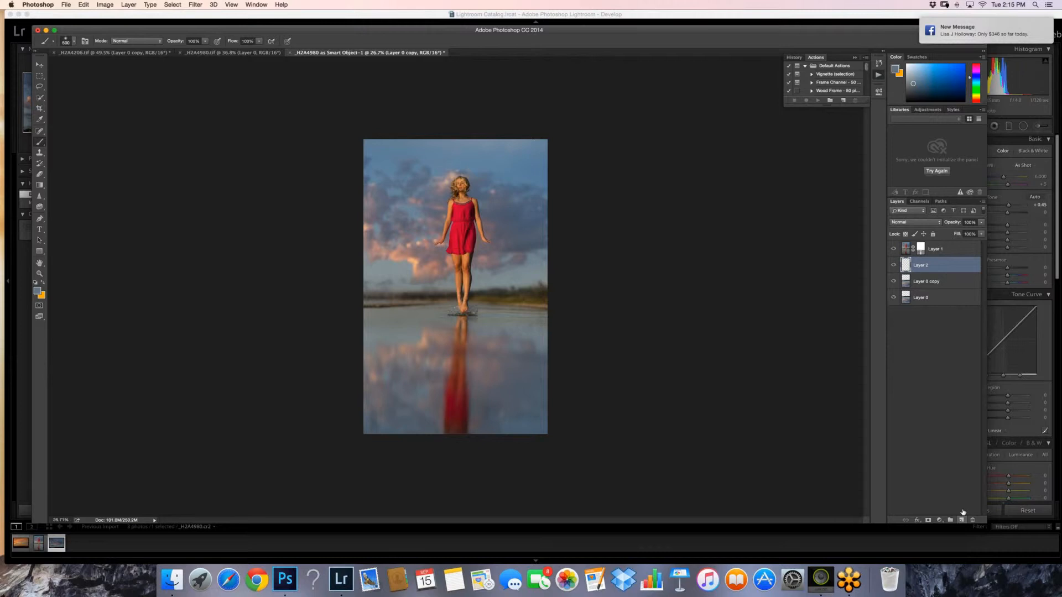
left_click_drag(905, 265, 905, 249)
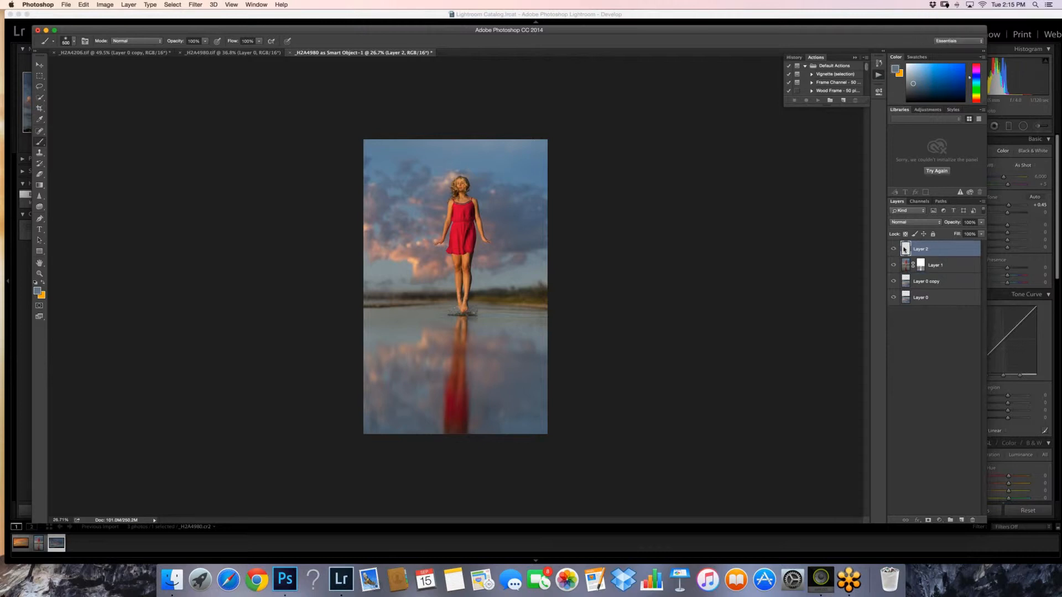
left_click(37, 291)
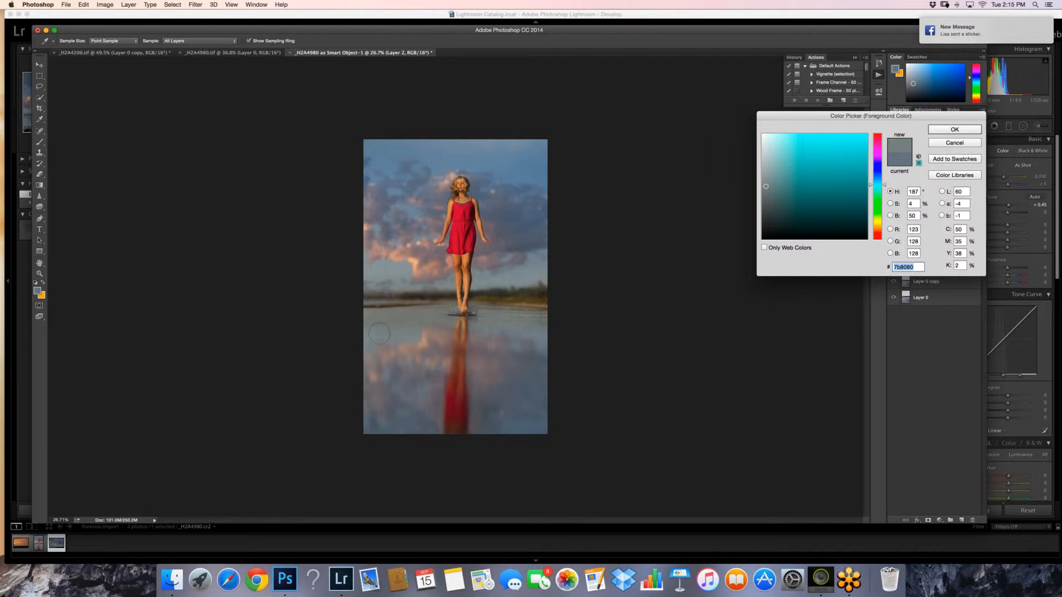
key("Return")
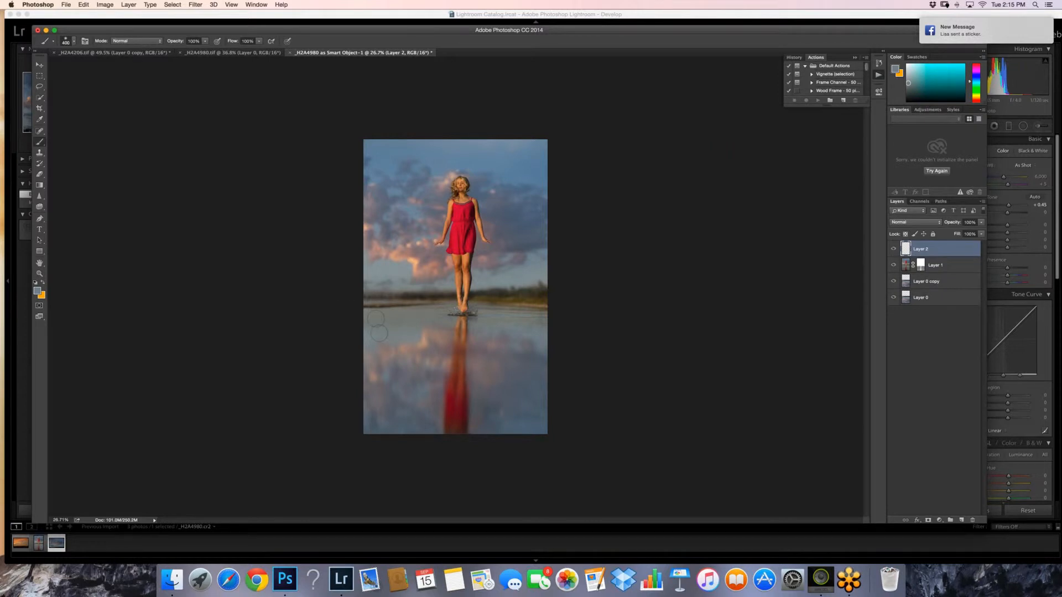
left_click_drag(358, 314, 567, 320)
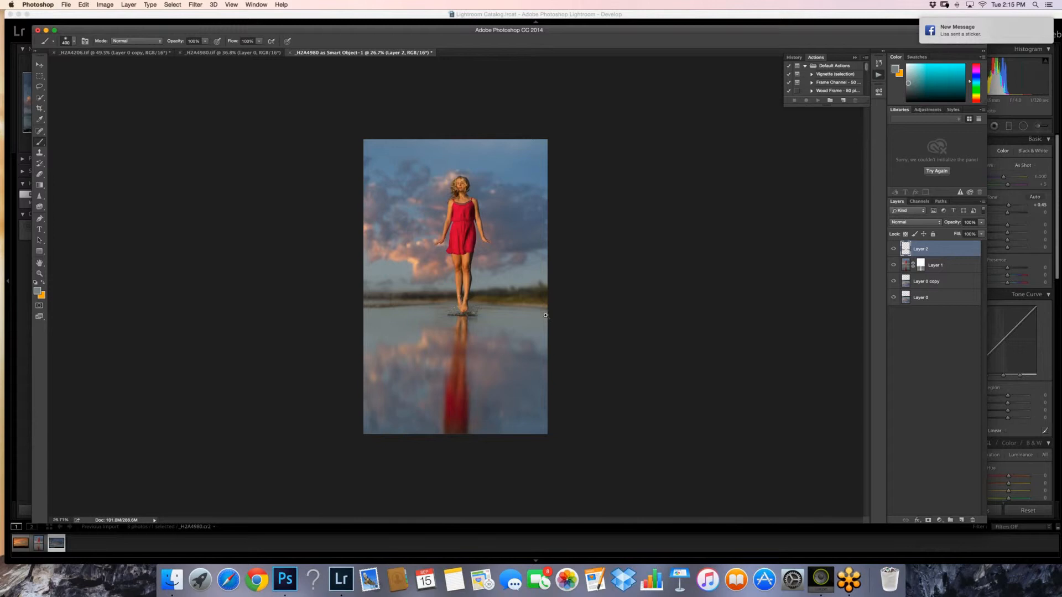
- Lower the opacity of the painted grey water layer to 46%
key("z")
left_click_drag(545, 316, 546, 317)
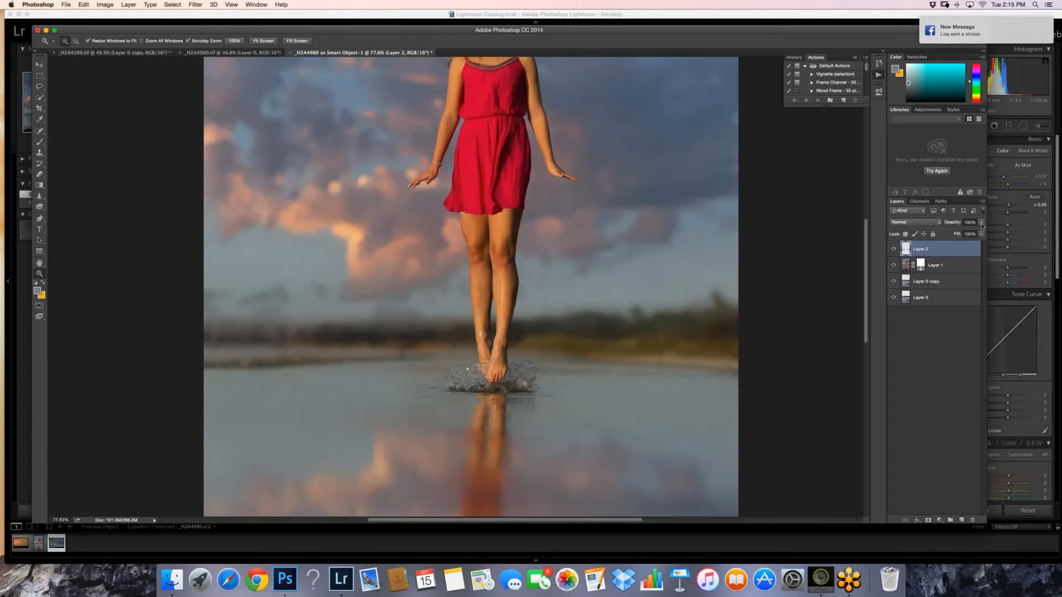
left_click_drag(982, 224, 953, 244)
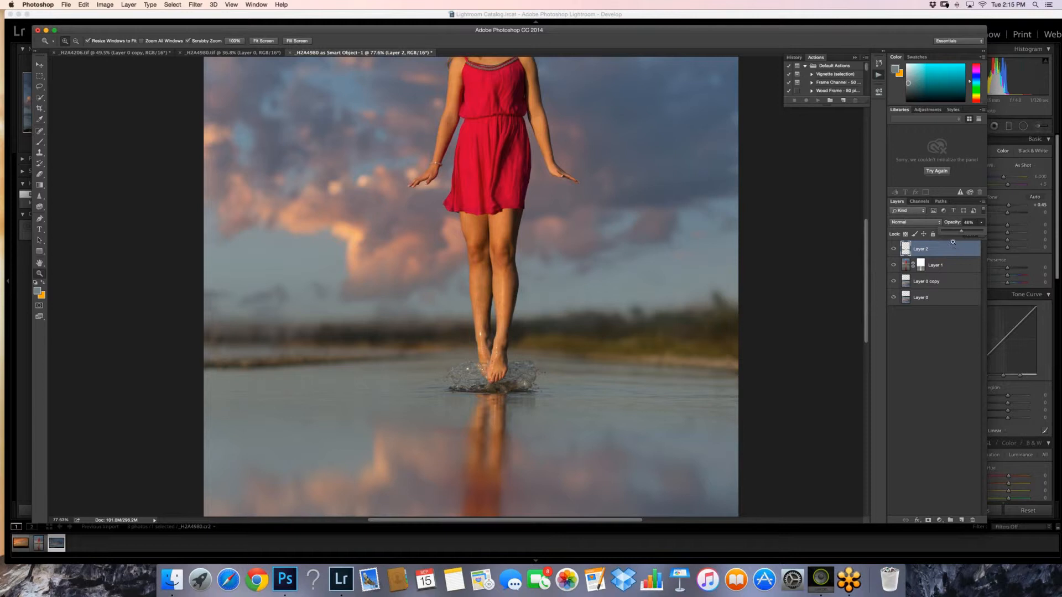
left_click(125, 337)
left_click_drag(435, 326, 489, 338)
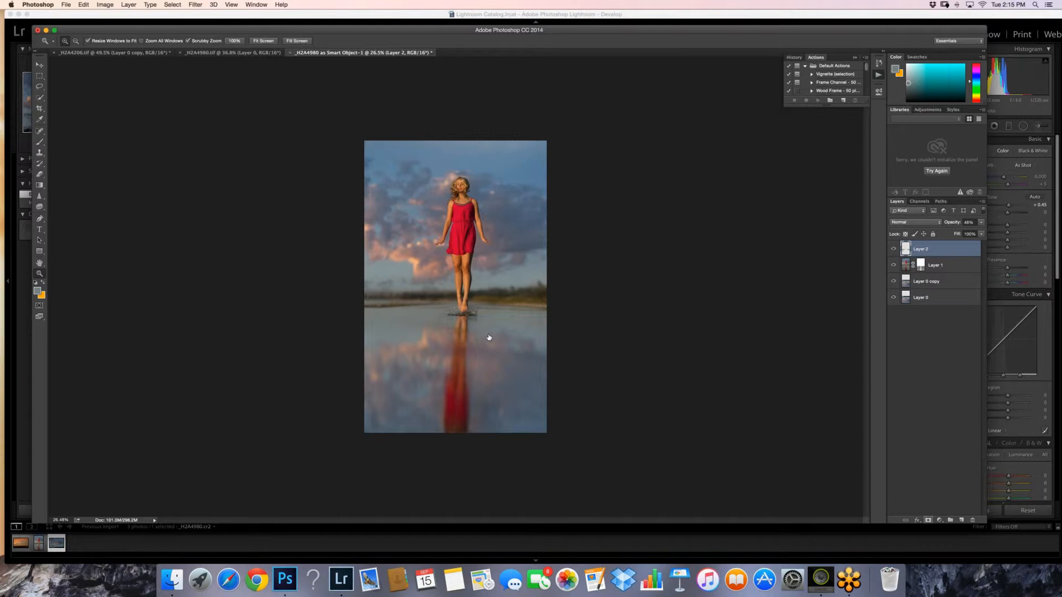
- Add a mask to Layer 2 and paint black on it to clear the grey from the feet and splash
left_click(929, 520)
key("x")
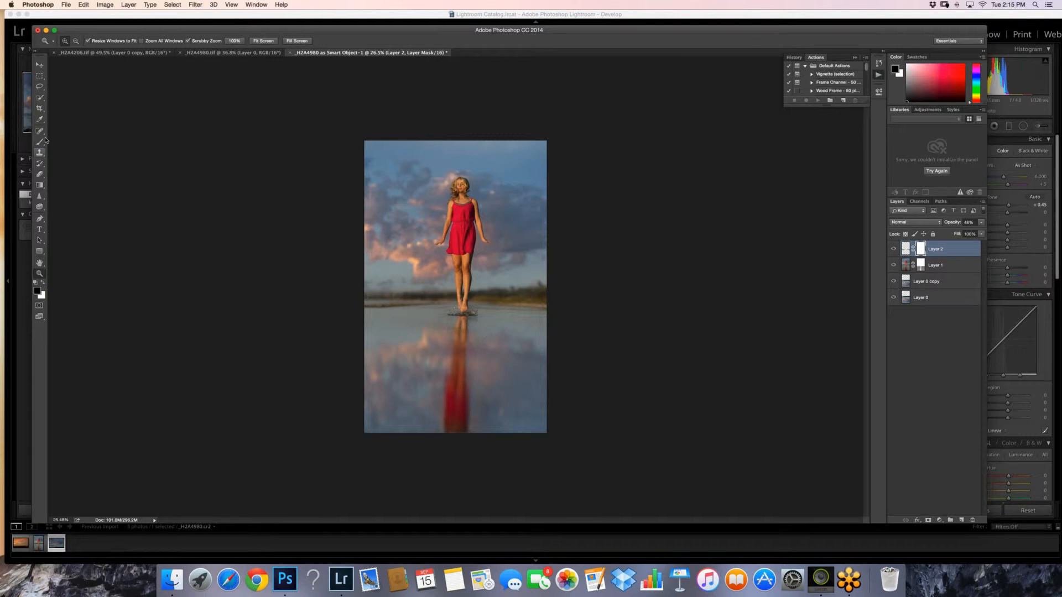
key("b")
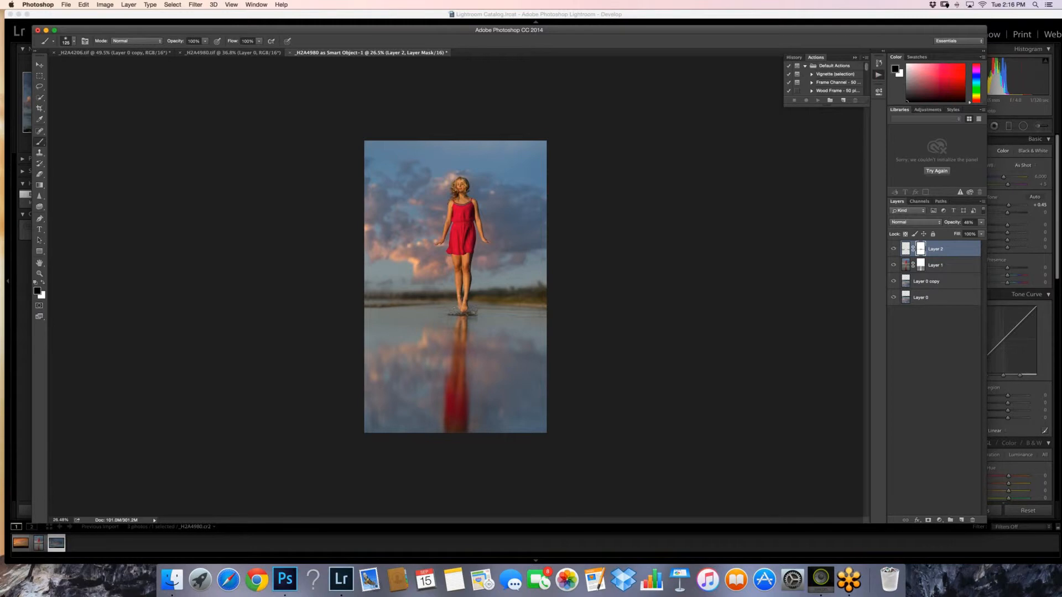
- Flatten the composite into one image, convert the background to a regular layer, and choose the Spot Healing Brush
key("z")
left_click_drag(208, 319, 207, 319)
left_click(982, 202)
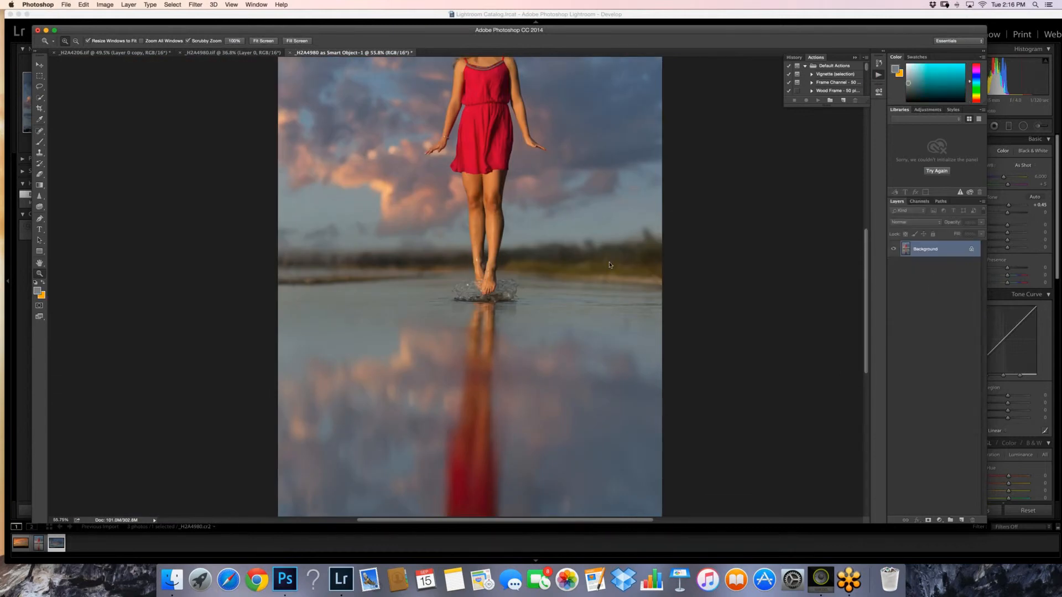
key("j")
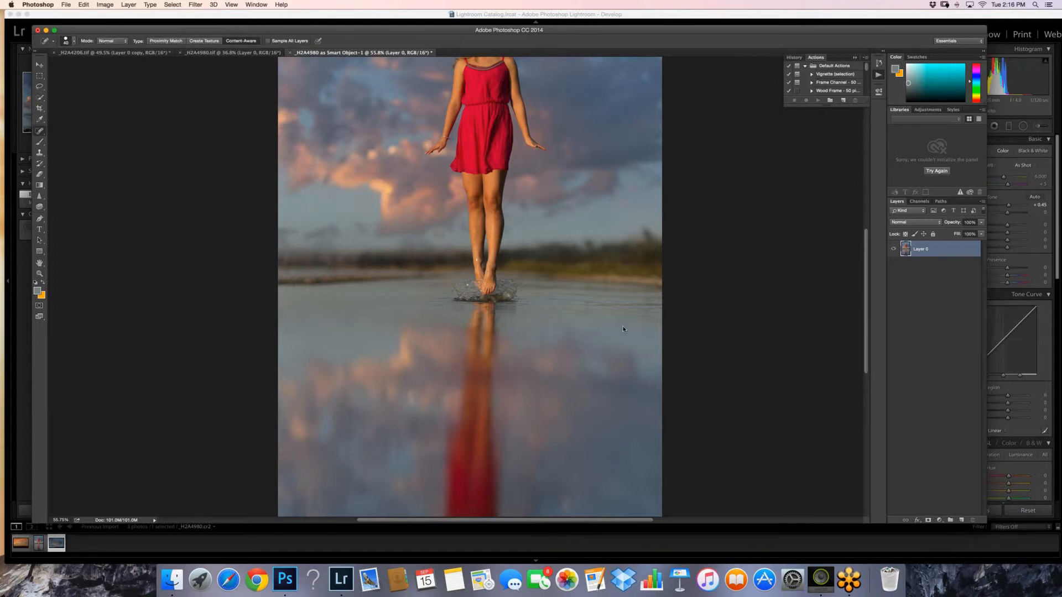
- Save the composite as the TIFF "_H2A4980 as Smart Object-1.tif" with layers included, and switch to Lightroom
left_click(66, 5)
left_click(80, 99)
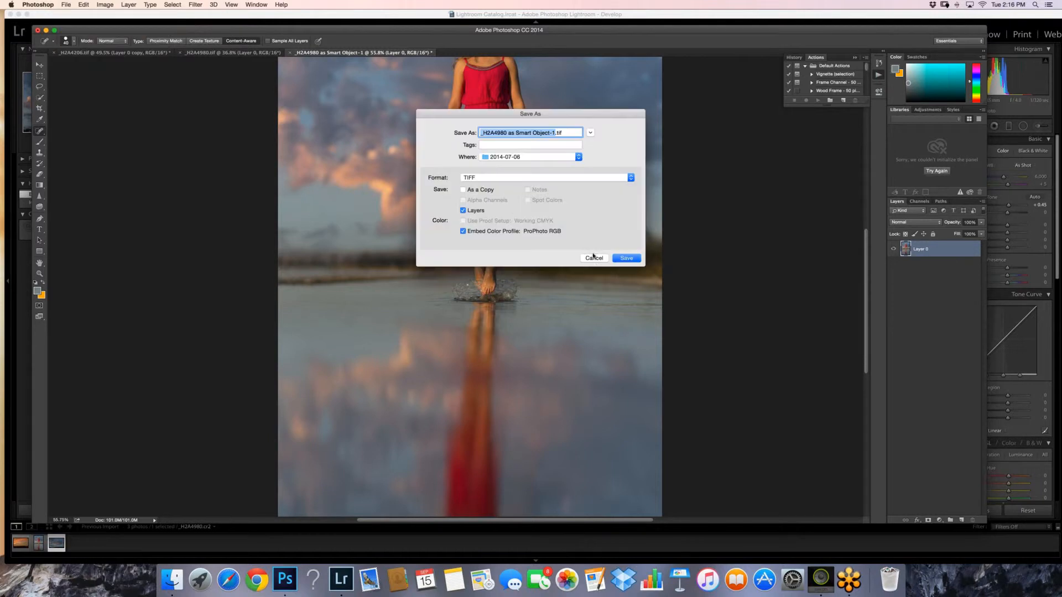
key("Return")
left_click(637, 229)
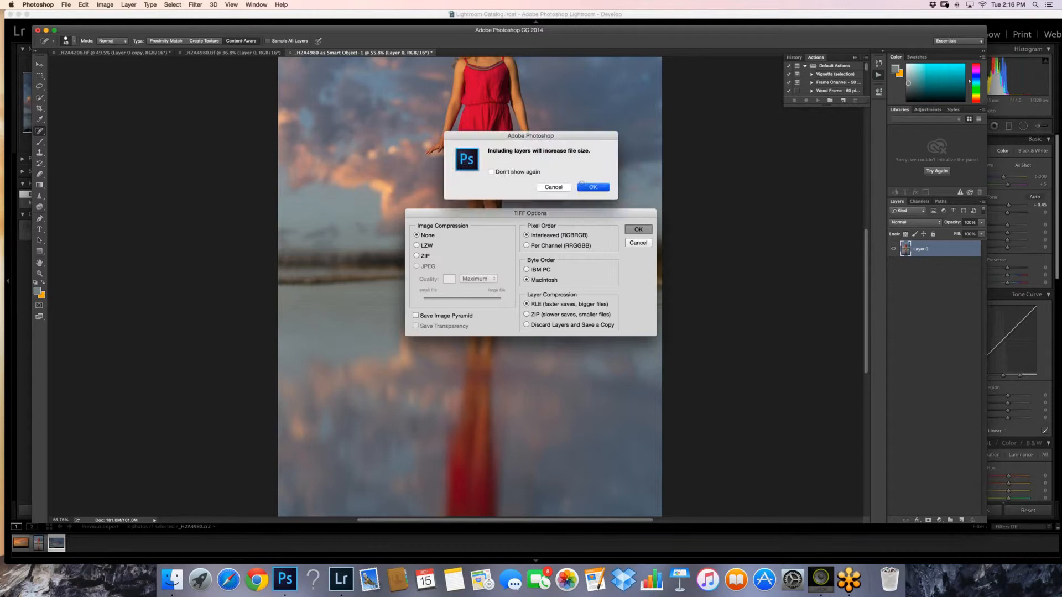
left_click(584, 187)
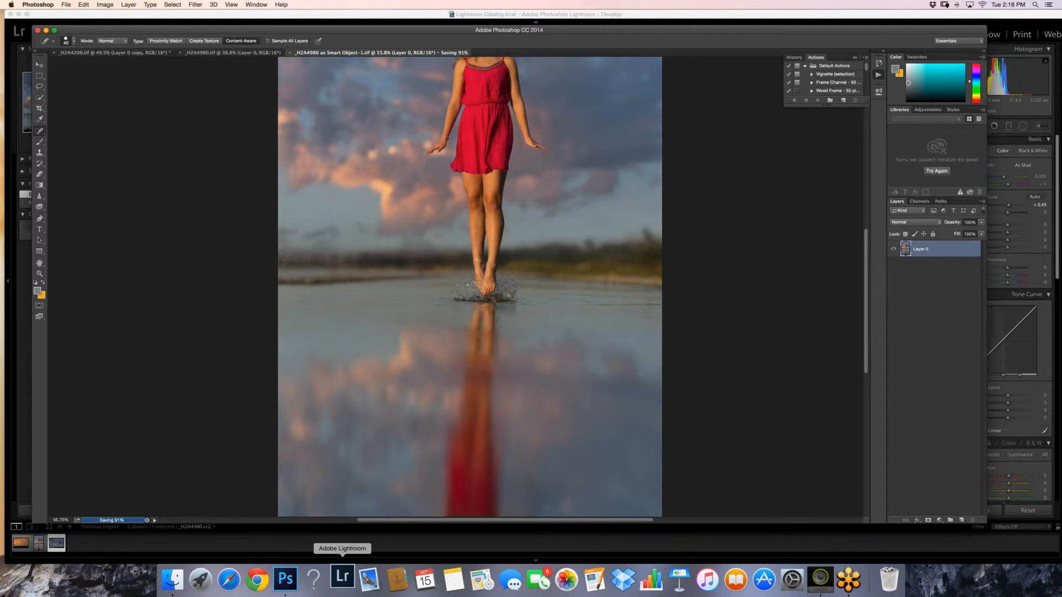
left_click(343, 578)
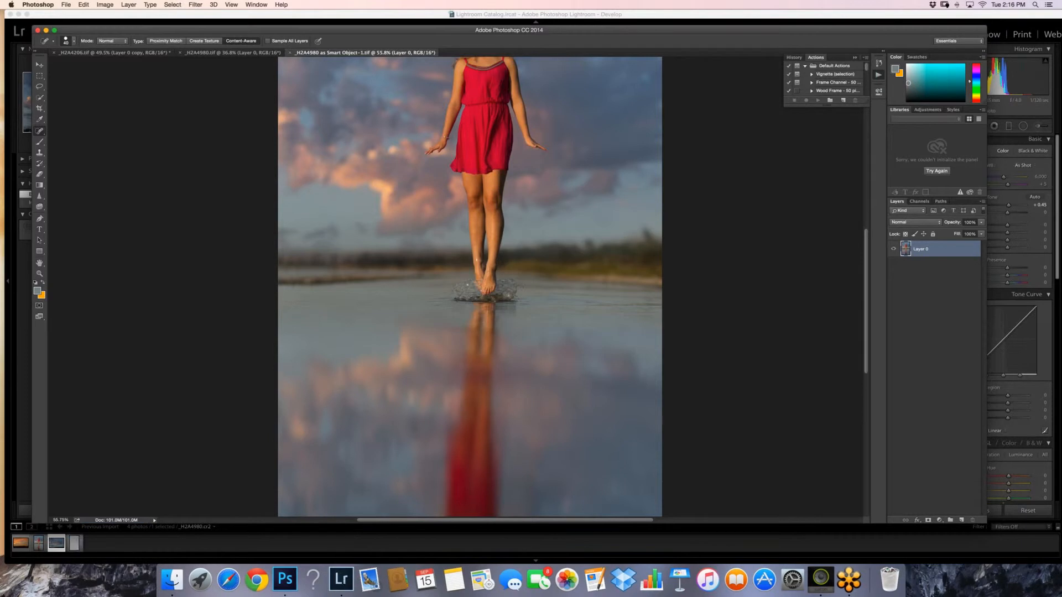
- Switch to Lightroom and set the composite's Exposure to -0.25, Blacks to -42 and tone curve Highlights to +24
left_click(332, 573)
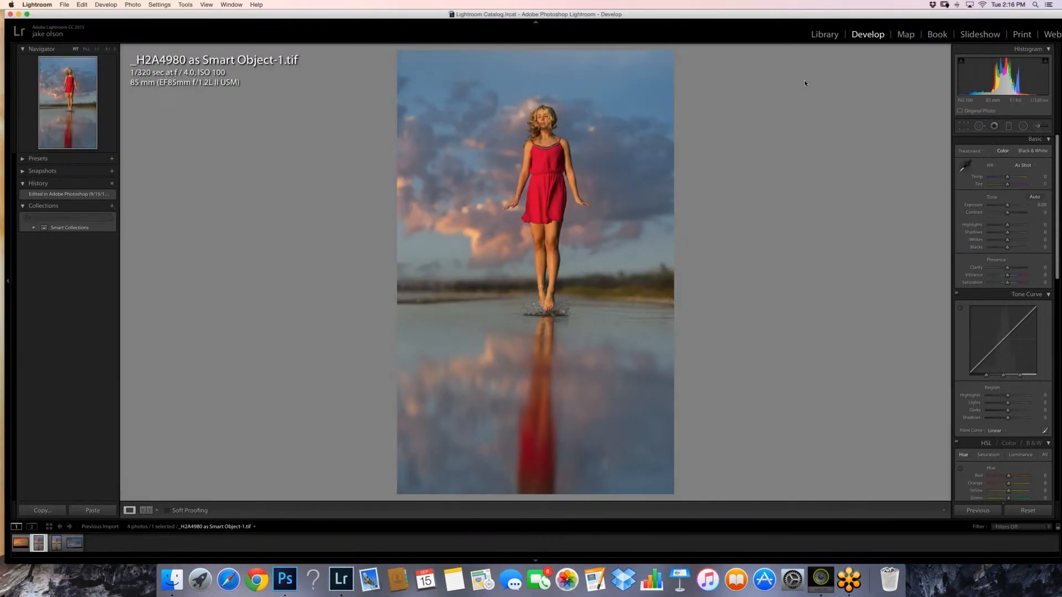
key("super+Tab")
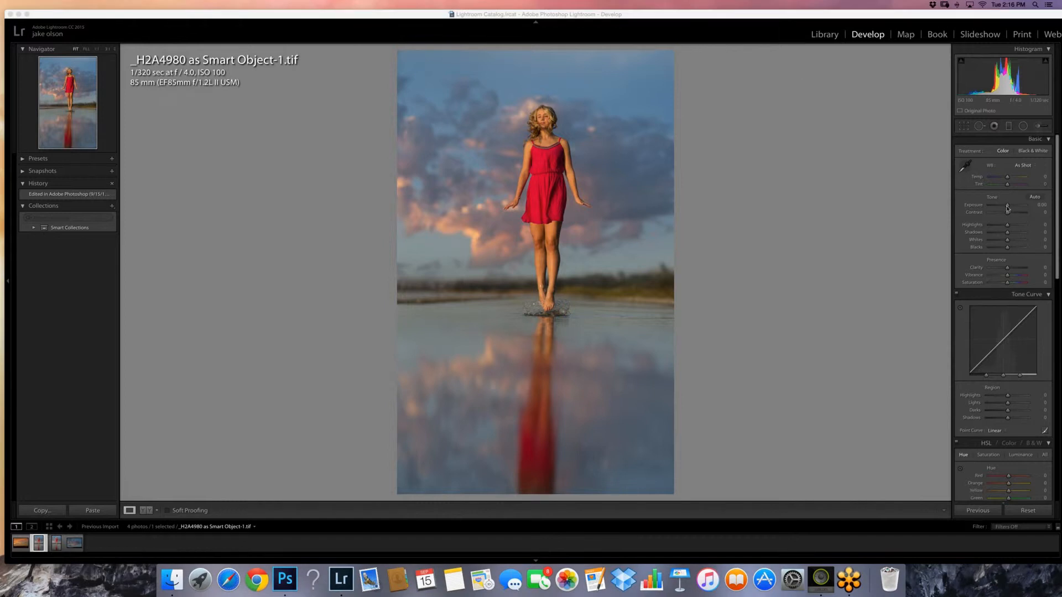
left_click_drag(1008, 206, 1004, 206)
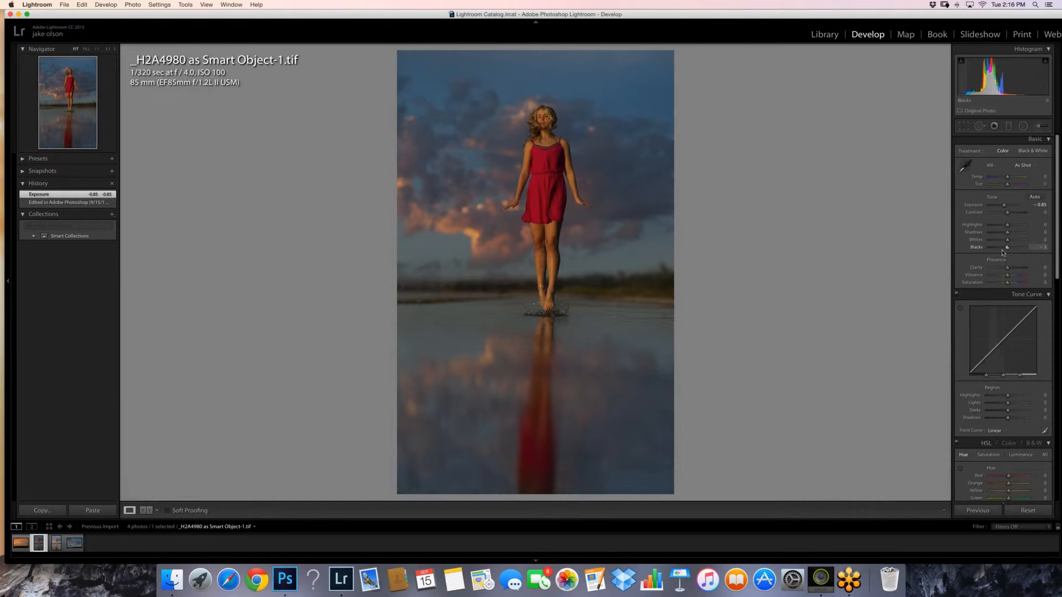
left_click_drag(1003, 251, 998, 250)
left_click_drag(1008, 396, 1012, 396)
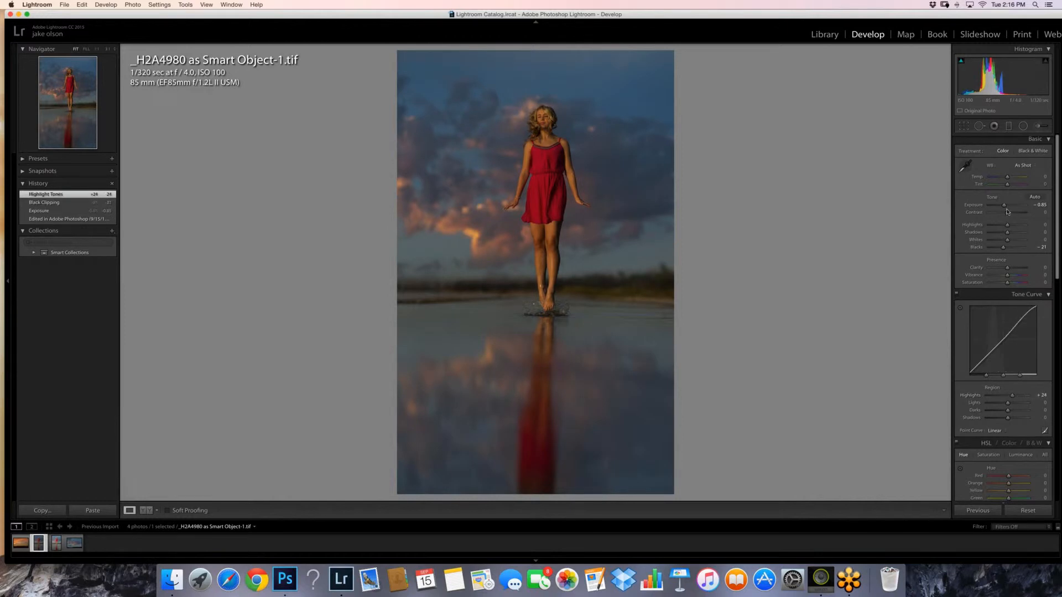
left_click_drag(1005, 207, 1007, 207)
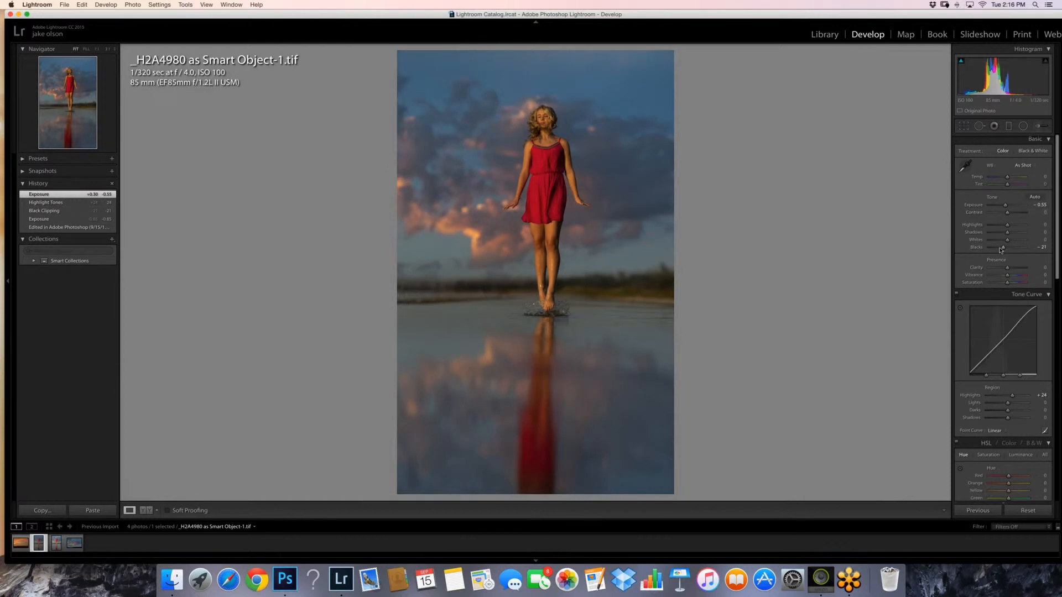
left_click_drag(1002, 248, 998, 247)
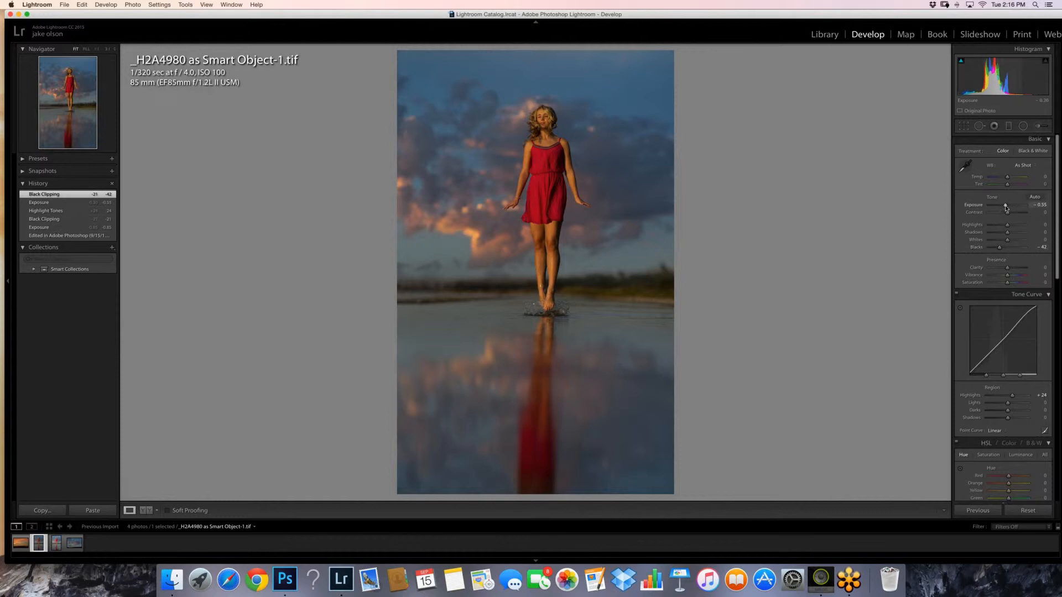
left_click_drag(1006, 208, 1007, 207)
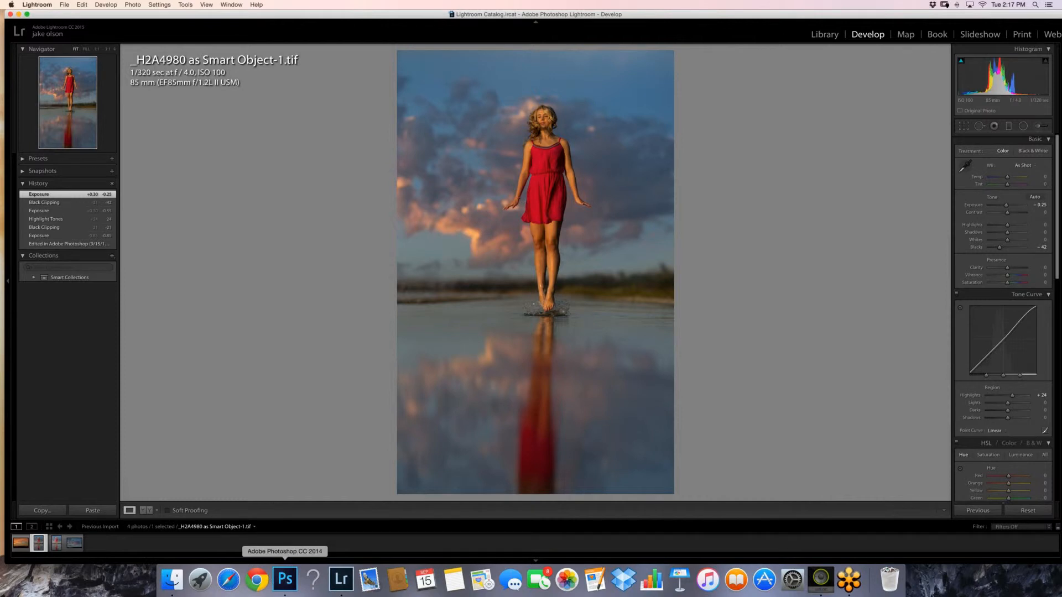
- Compare with the Photoshop version, return to Lightroom, and open the adjusted TIFF in Photoshop as a Smart Object
left_click(285, 578)
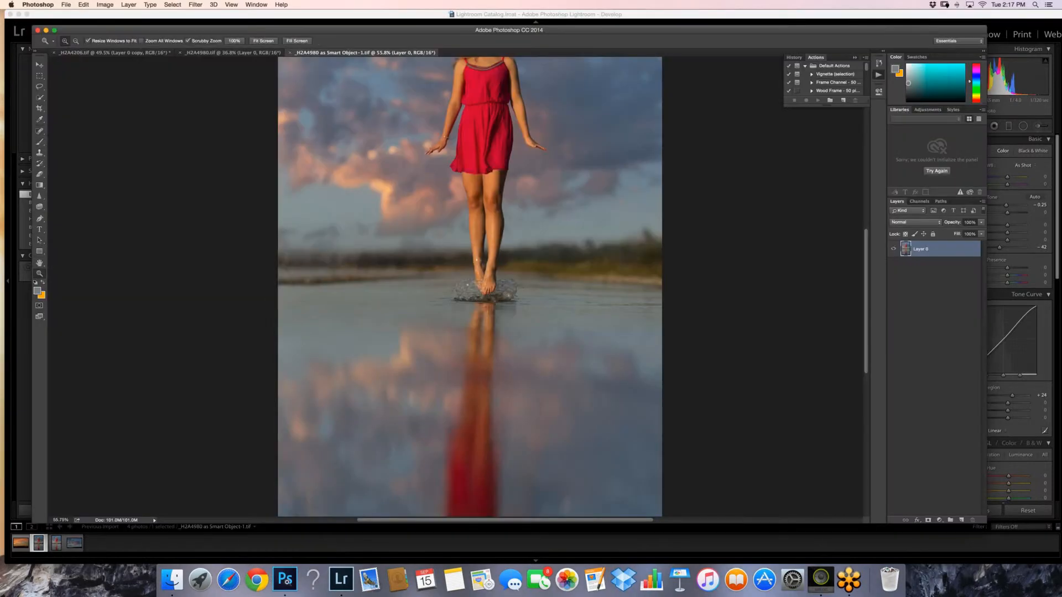
left_click_drag(581, 371, 517, 374)
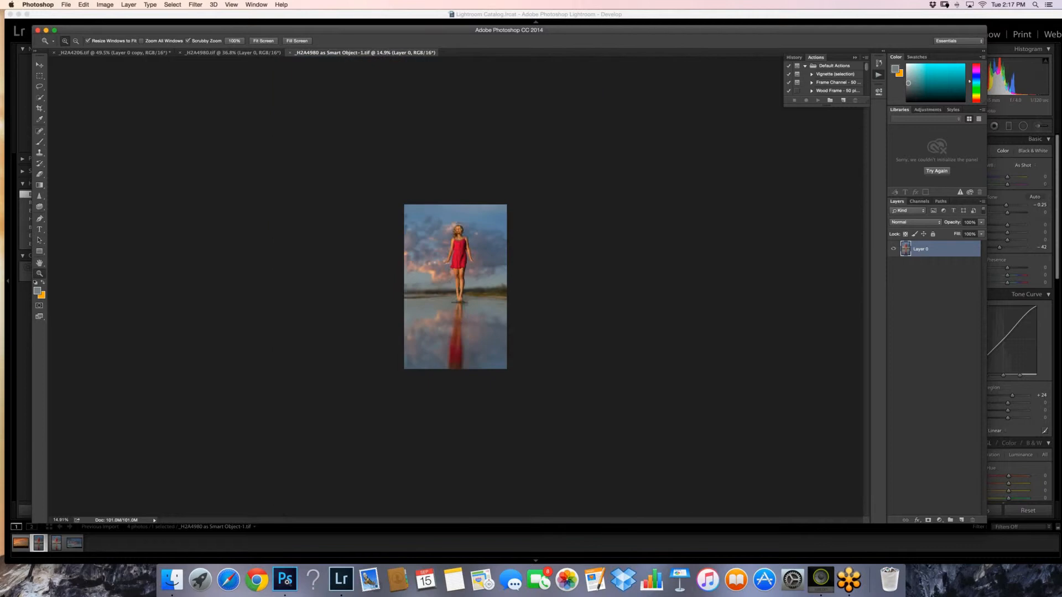
left_click(341, 578)
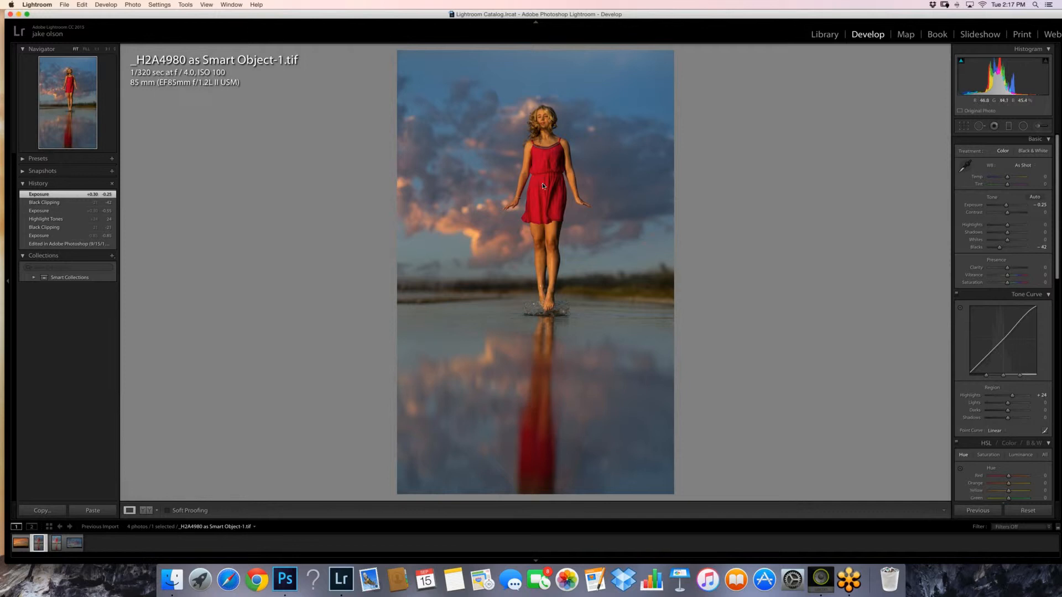
left_click(133, 5)
mouse_move(138, 48)
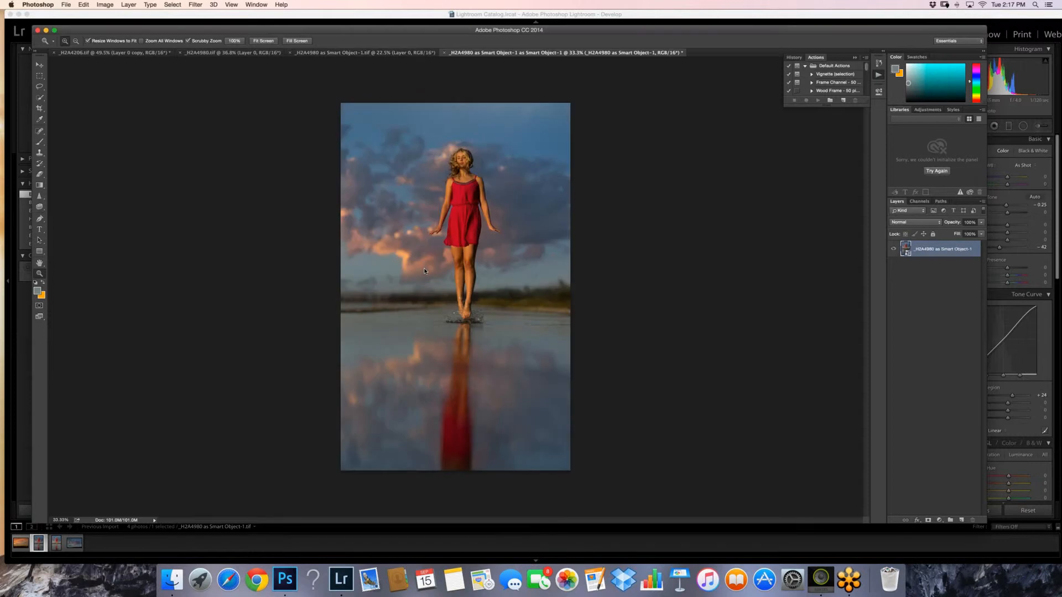
- Flatten the newly opened Smart Object document and convert its background to a regular layer
left_click(993, 203)
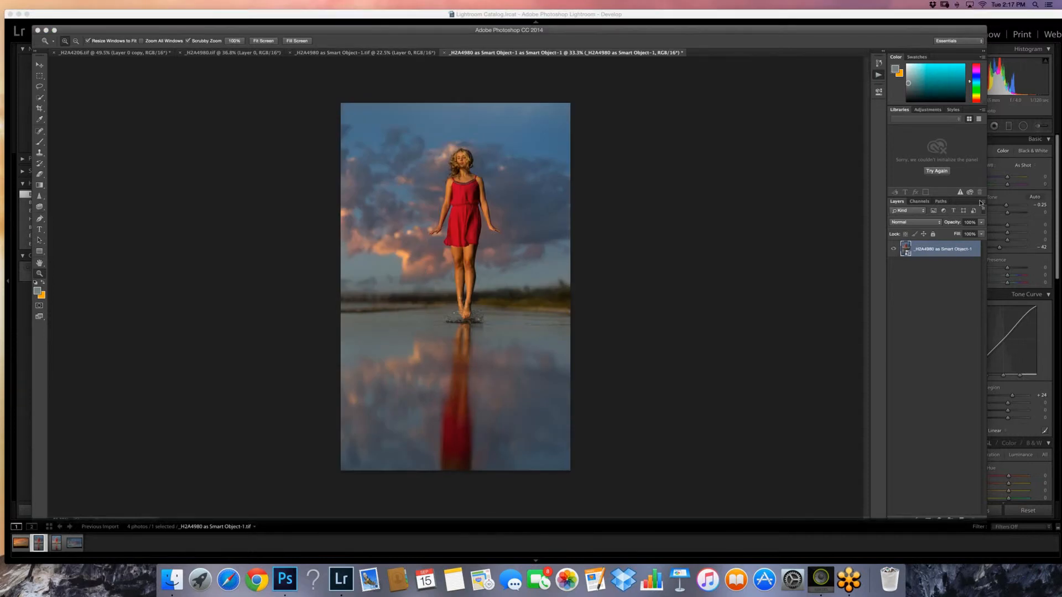
left_click(981, 203)
left_click(914, 340)
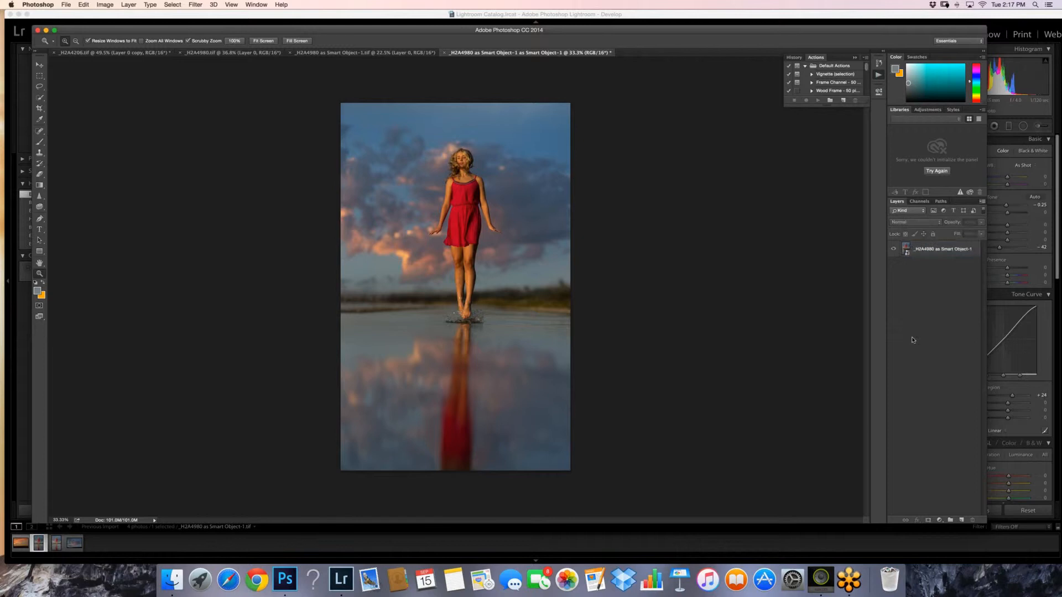
left_click(982, 201)
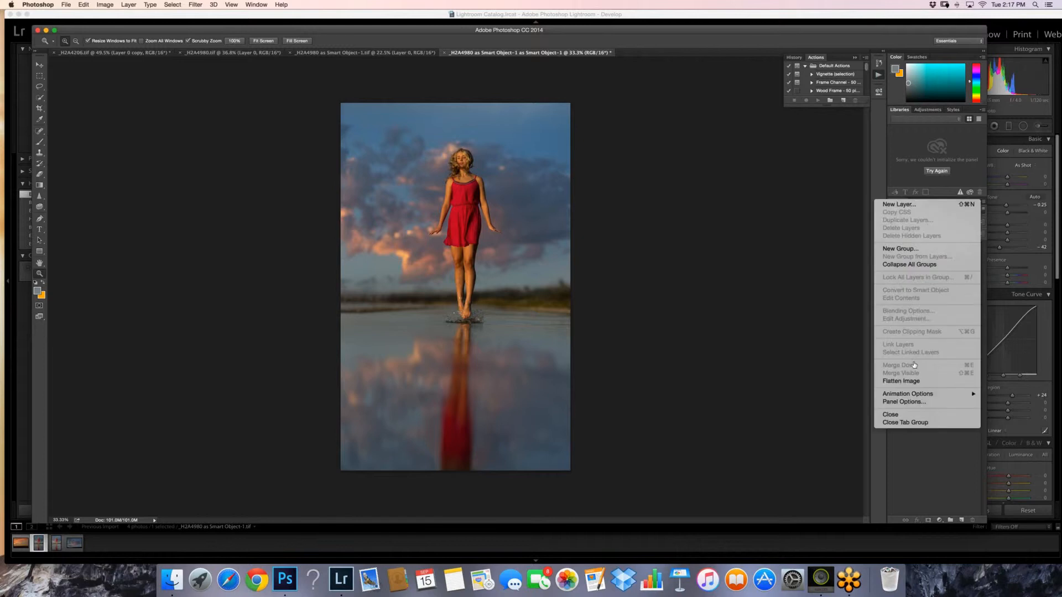
left_click(913, 381)
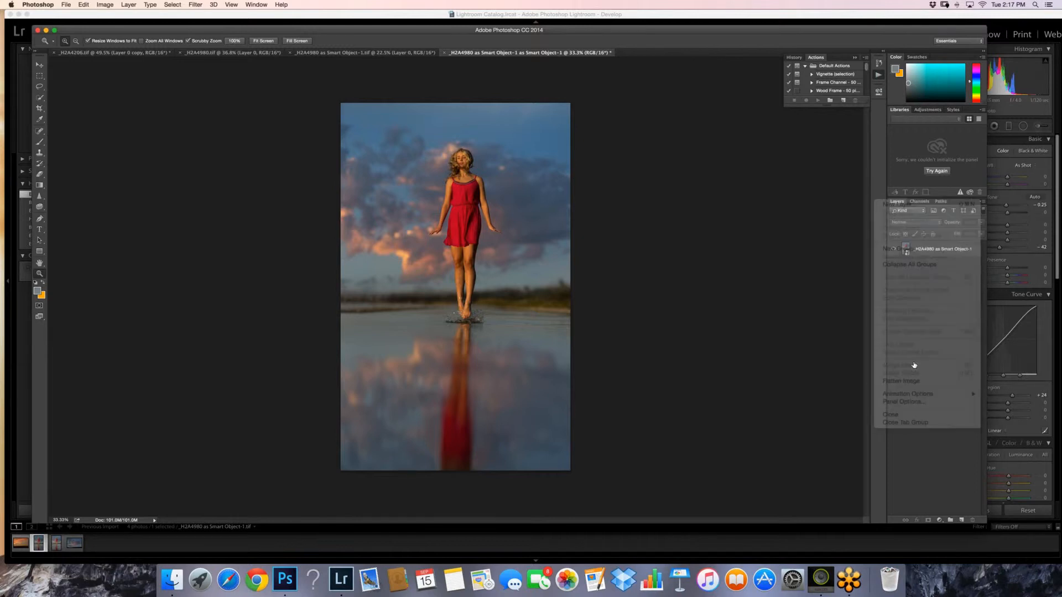
left_click(973, 249)
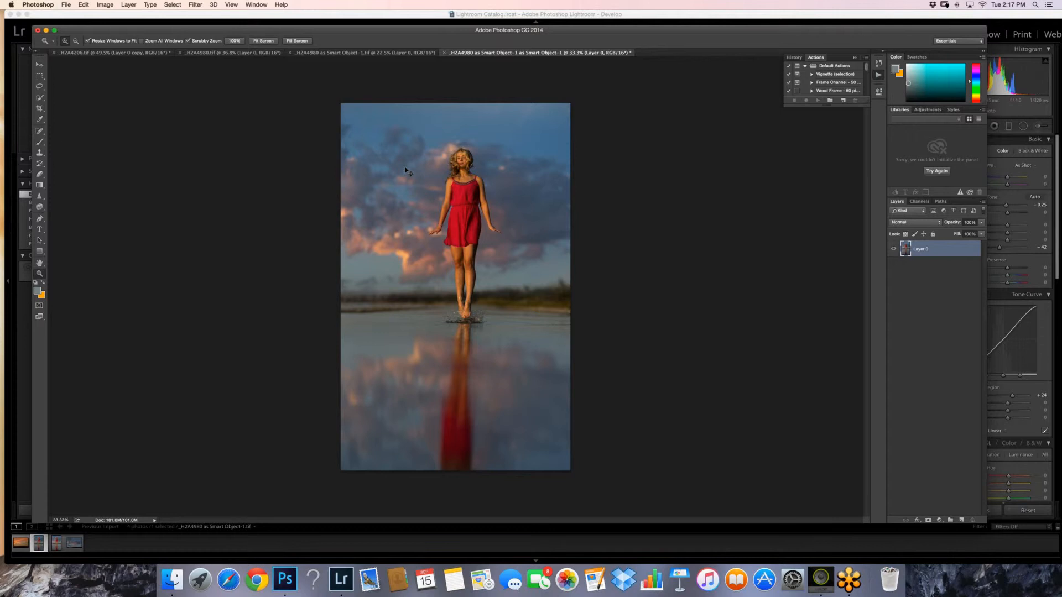
- Copy the flattened, darker version into the first composite as a layer on top and add a layer mask to it
left_click_drag(405, 171, 416, 203)
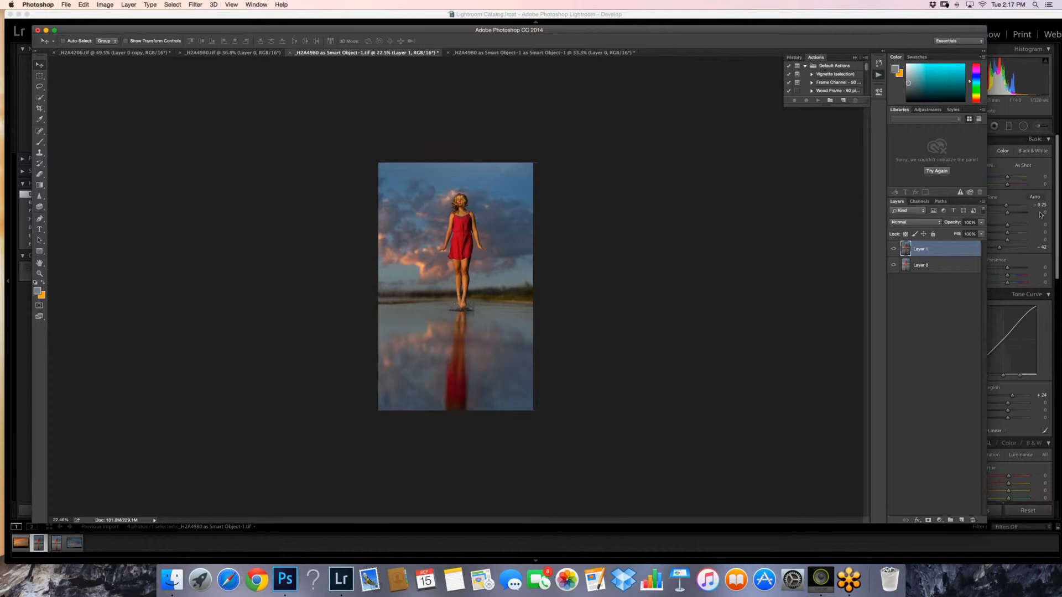
left_click(49, 26)
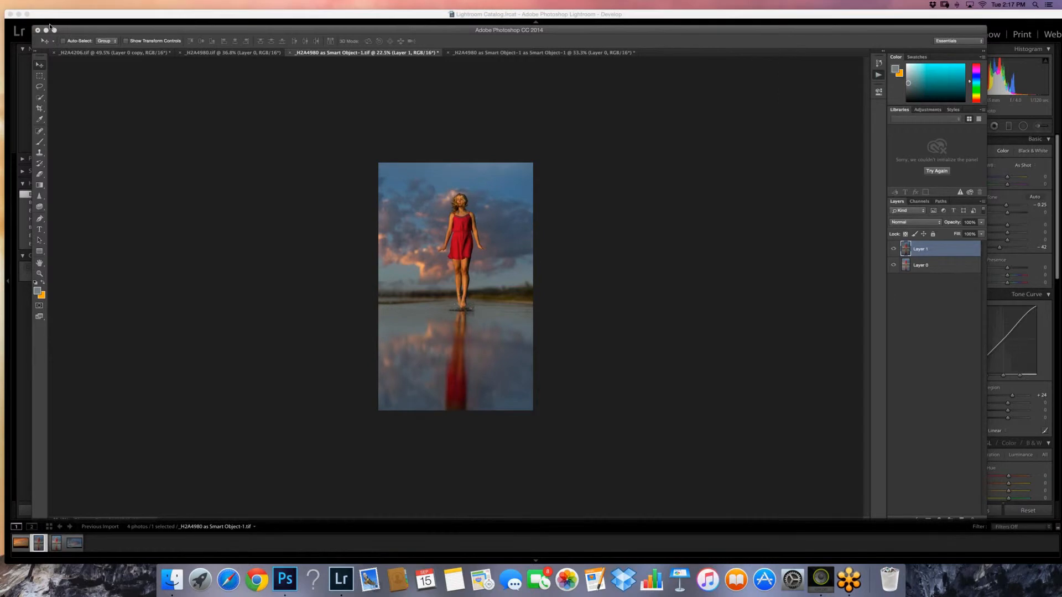
left_click(209, 27)
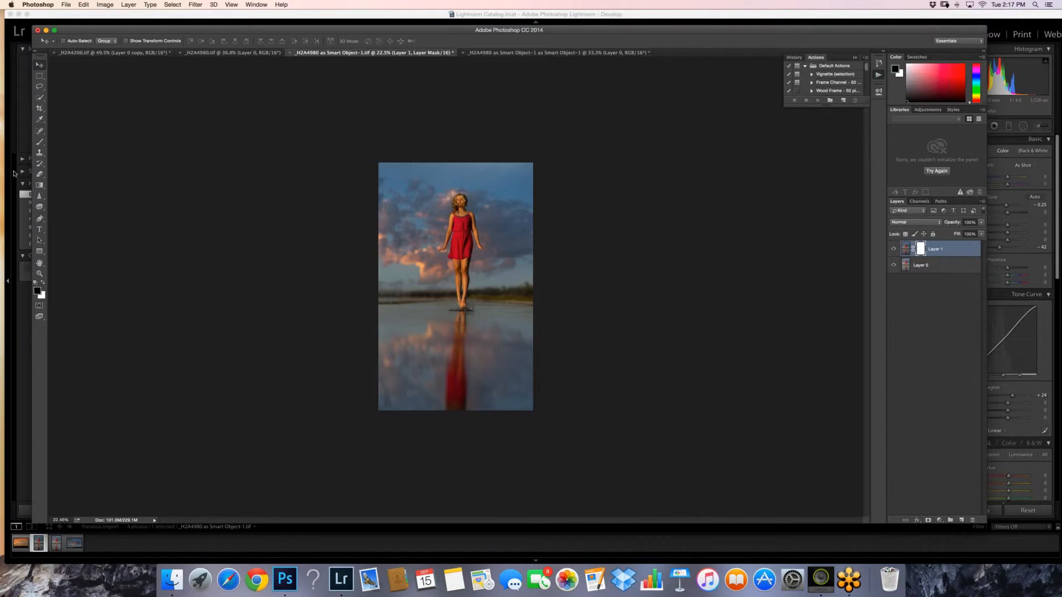
- Enlarge the brush to 1400 px and paint black on Layer 1's mask around the woman
key("b")
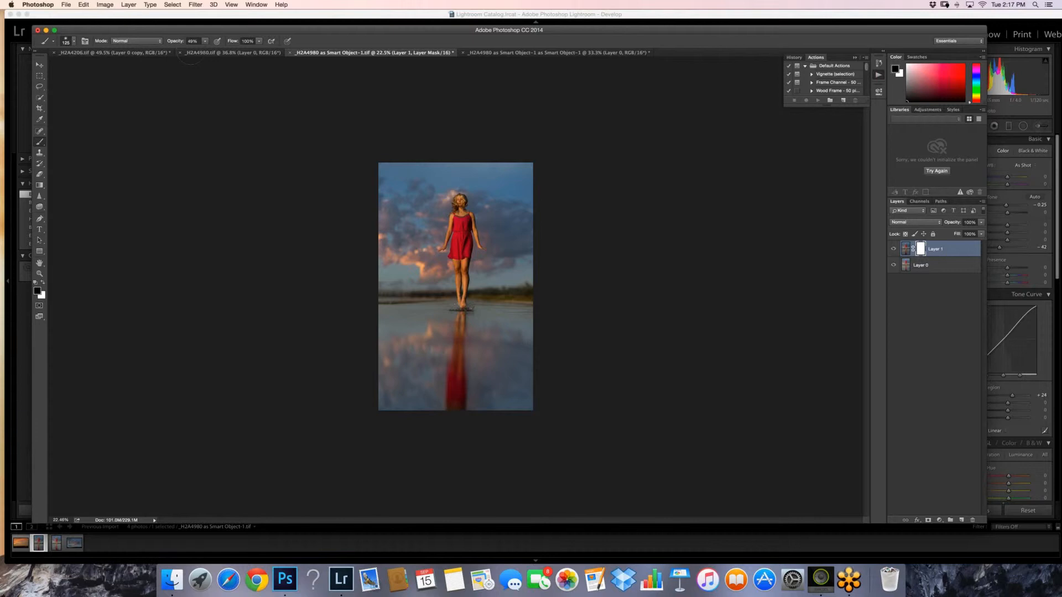
key("bracketright")
key("bracketright")
key("bracketright")
key("bracketright")
key("bracketright")
key("bracketright")
key("bracketright")
key("bracketright")
key("bracketright")
key("bracketright")
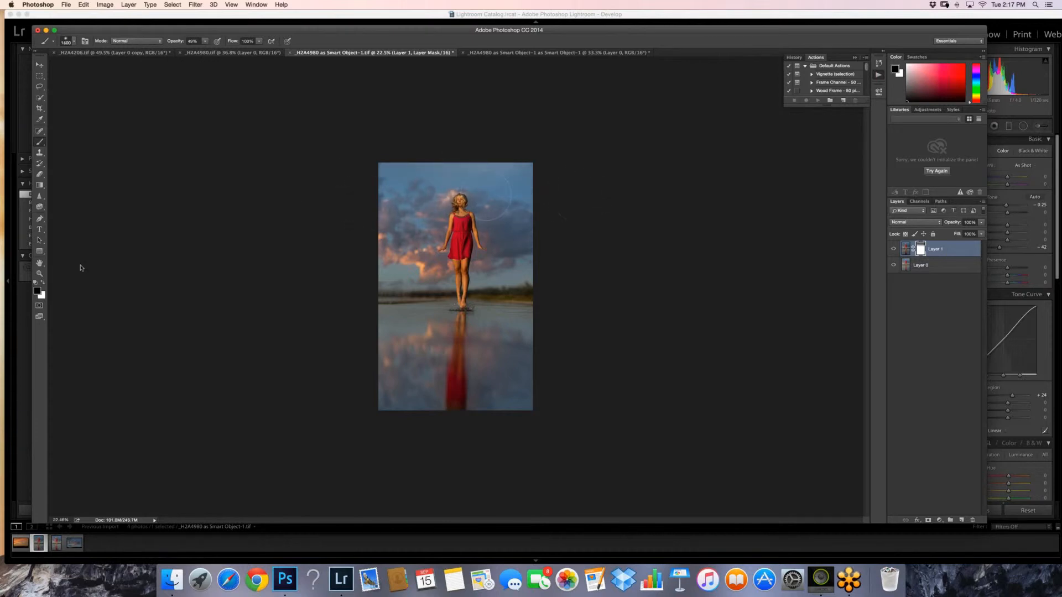
- Paint white at 100% opacity with a smaller brush on Layer 1's mask over the woman's face, hair and upper body
double_click(40, 274)
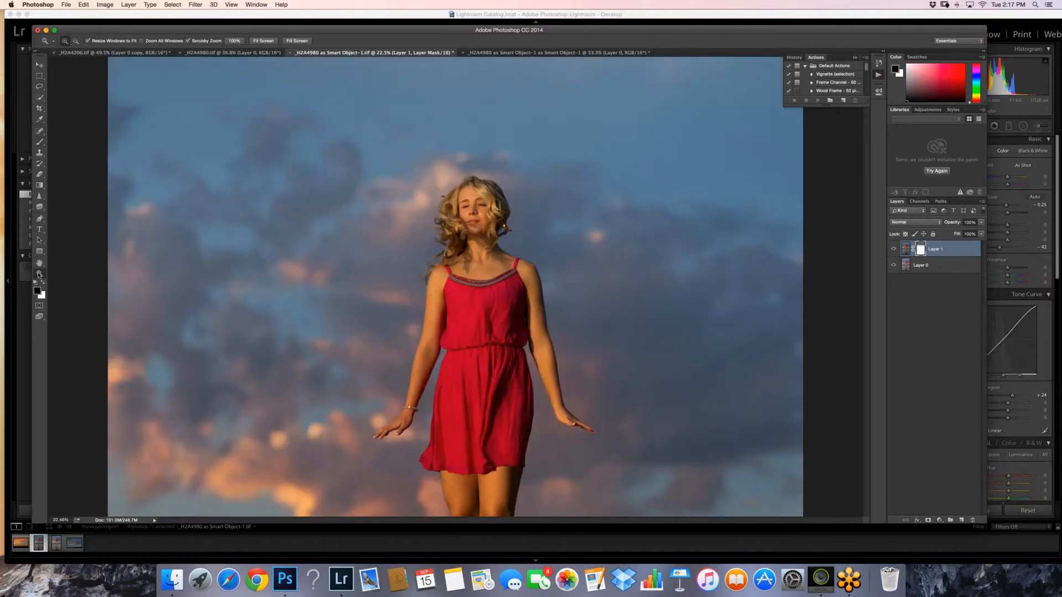
left_click(42, 282)
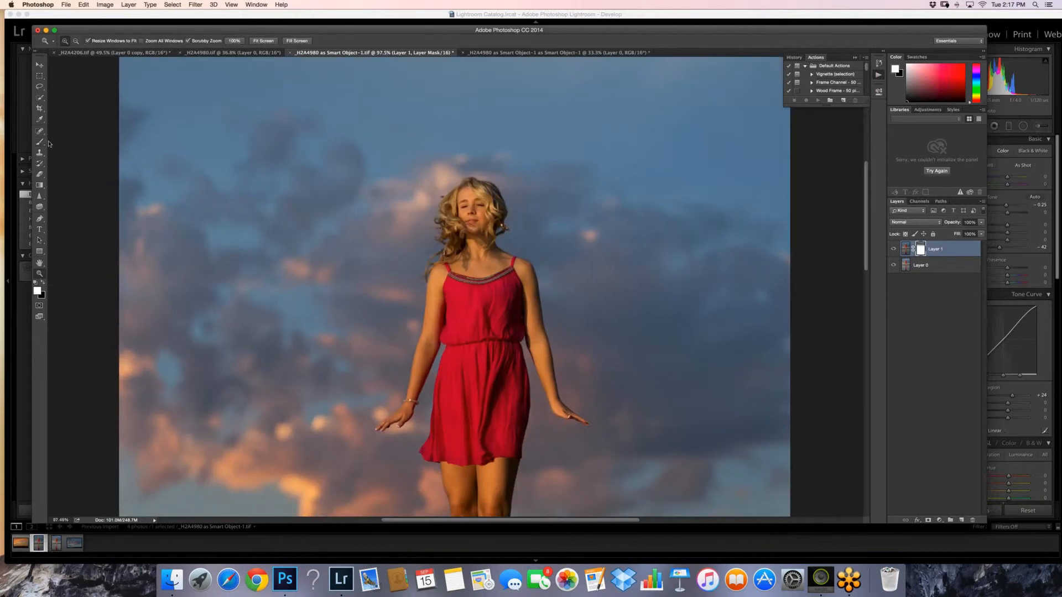
left_click(40, 142)
key("0")
key("bracketleft")
key("bracketleft")
key("bracketleft")
key("bracketleft")
key("bracketleft")
key("bracketleft")
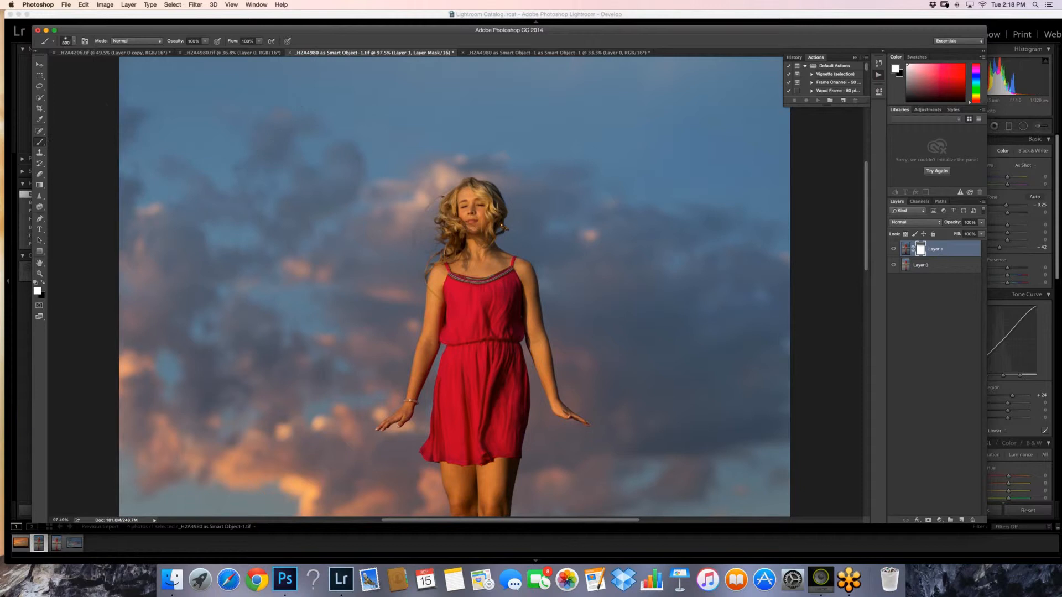
left_click(471, 218)
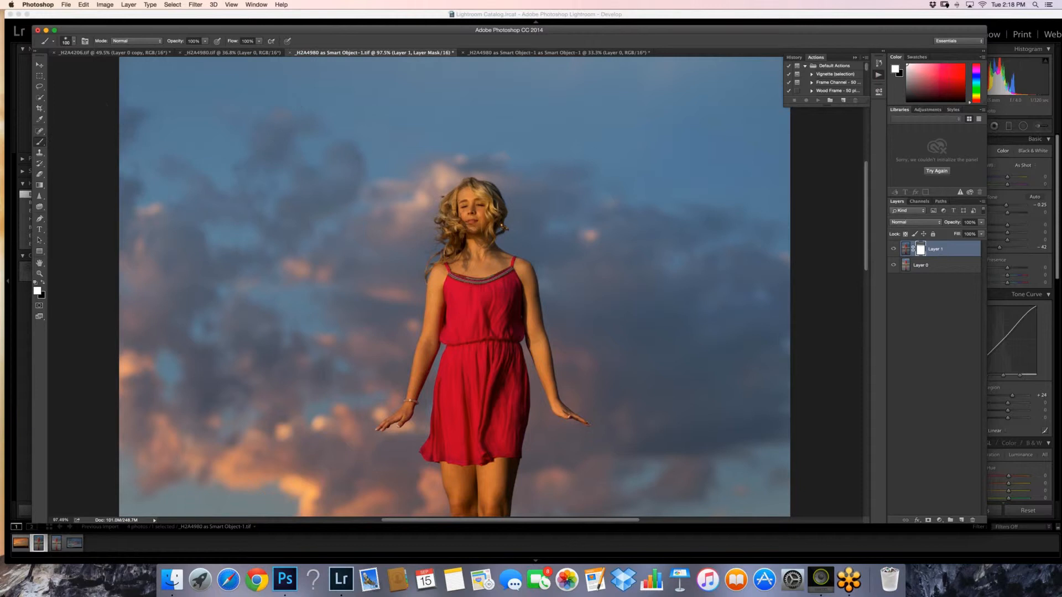
left_click(453, 218)
left_click_drag(494, 259, 493, 292)
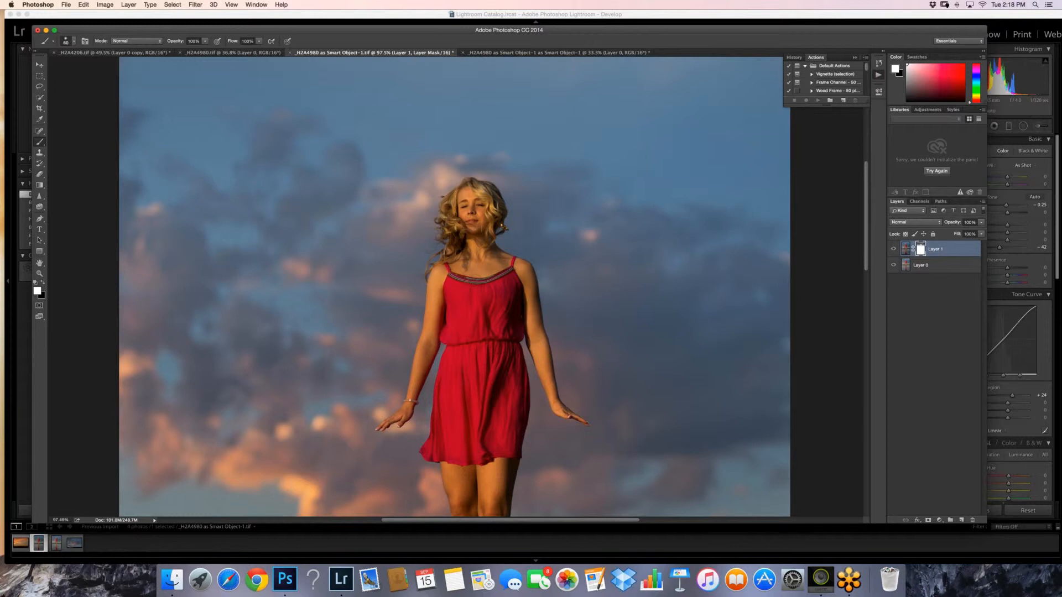
- Review the blend over the whole image, then flatten the layers and convert the background to a regular layer
key("z")
left_click_drag(557, 406, 470, 406)
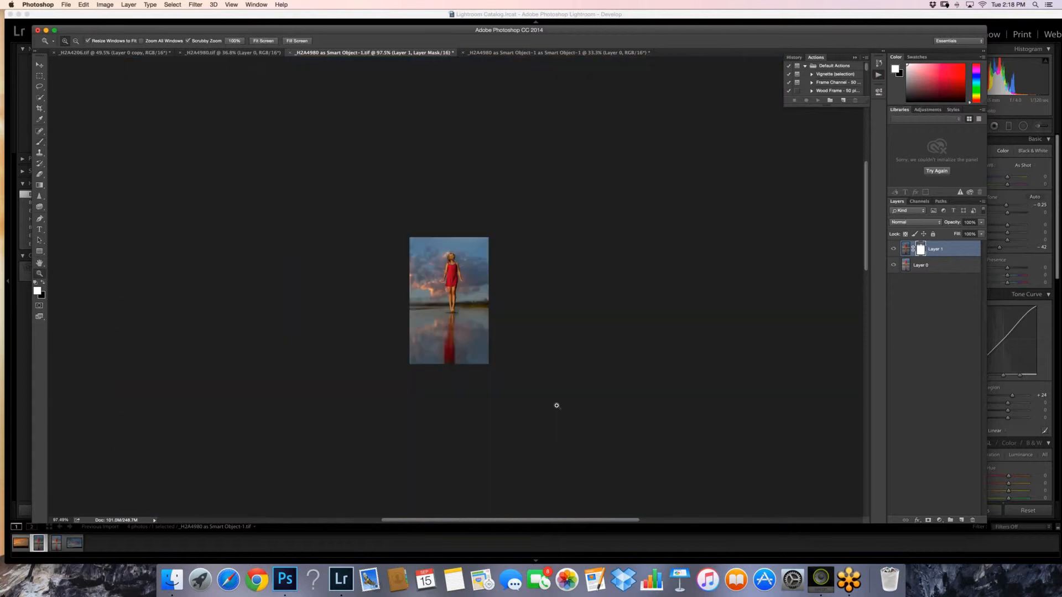
left_click_drag(464, 216, 508, 203)
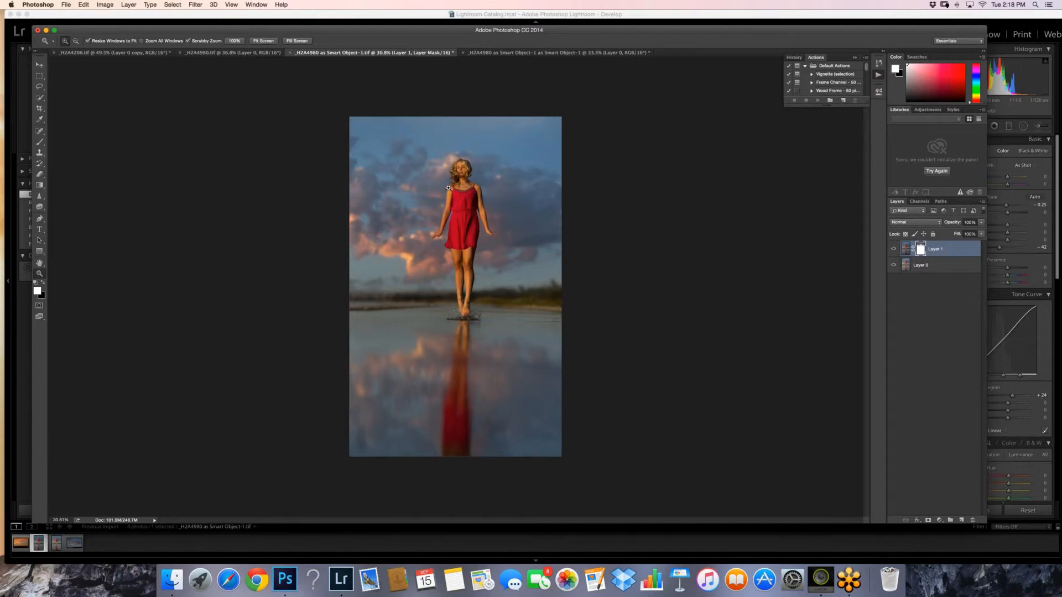
left_click_drag(529, 399, 484, 400)
left_click_drag(478, 334, 455, 351)
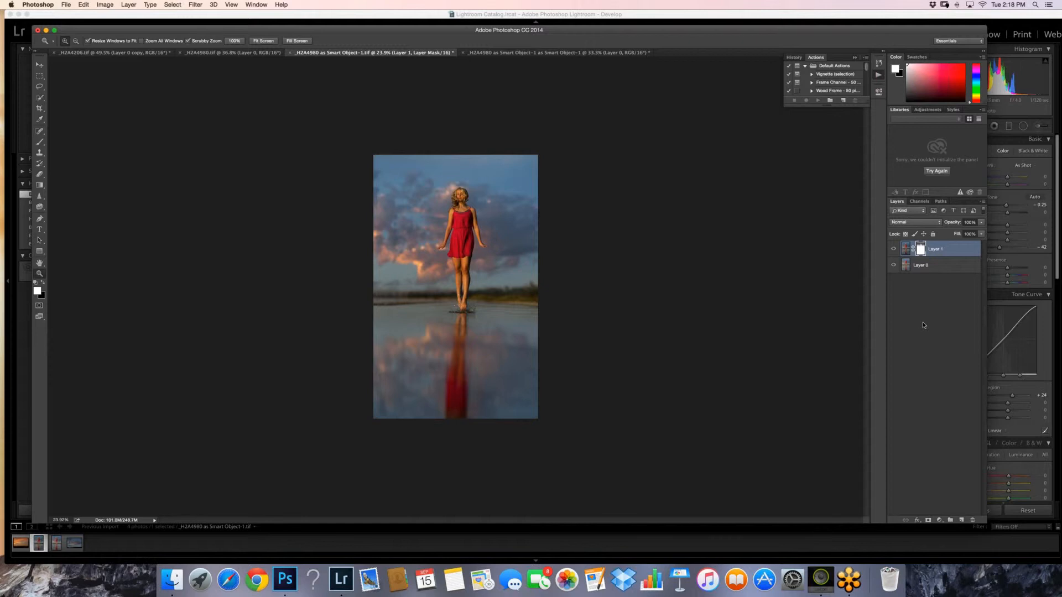
key("F2")
key("Return")
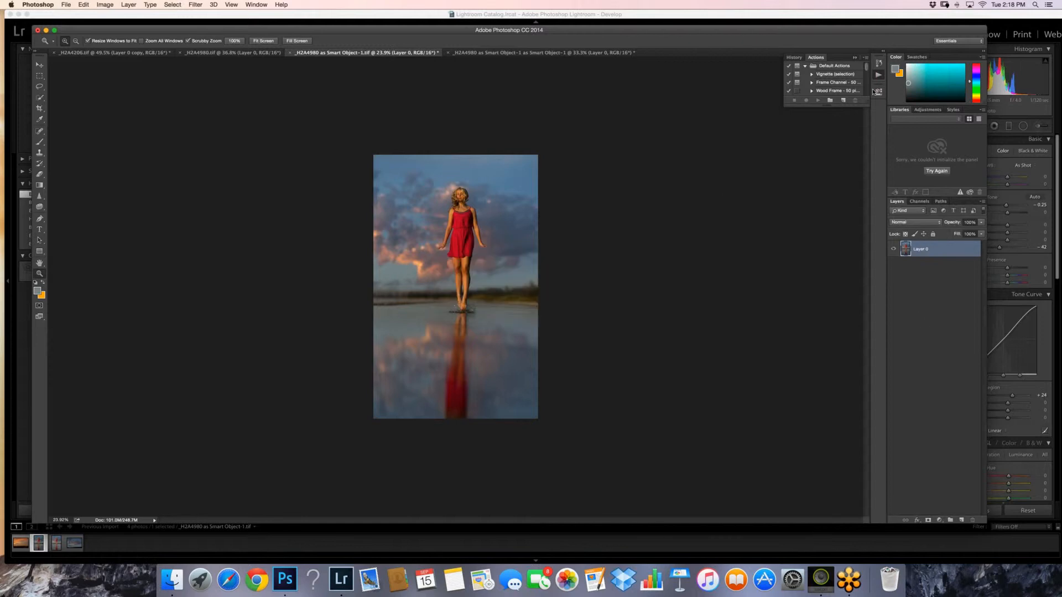
- Run the Details: Extra Sharp action on Layer 0, continue through its prompts, and focus on the feet and splash
scroll(873, 91, "down", 5)
scroll(826, 91, "down", 2)
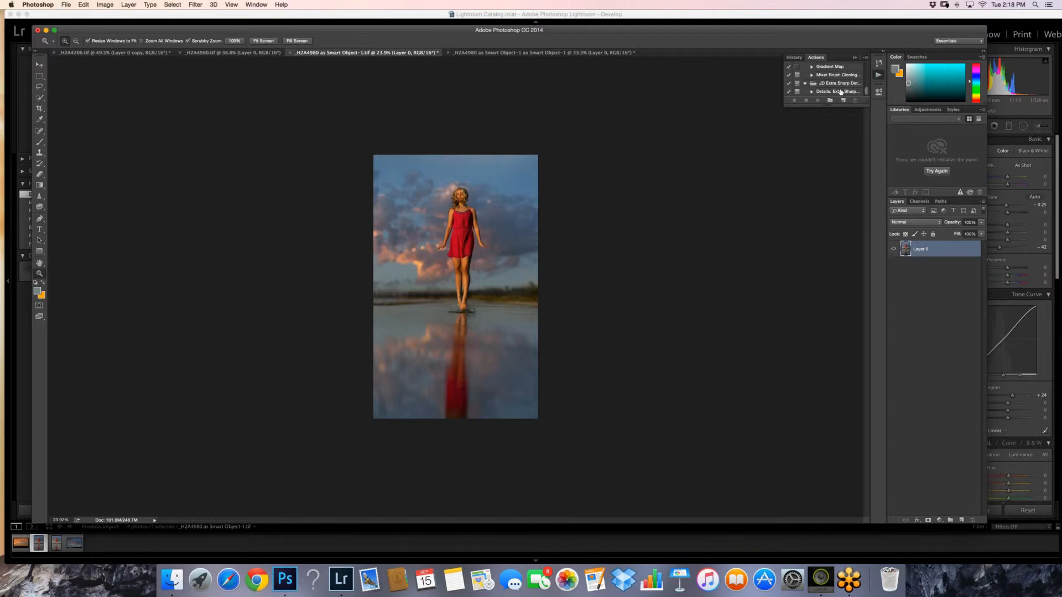
left_click(840, 92)
left_click(817, 100)
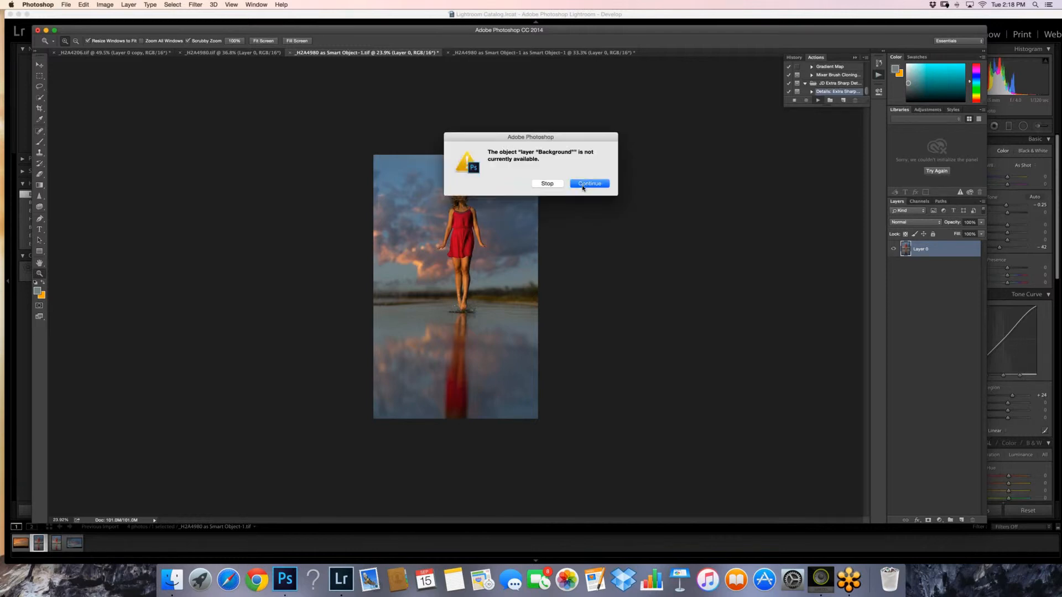
left_click(583, 187)
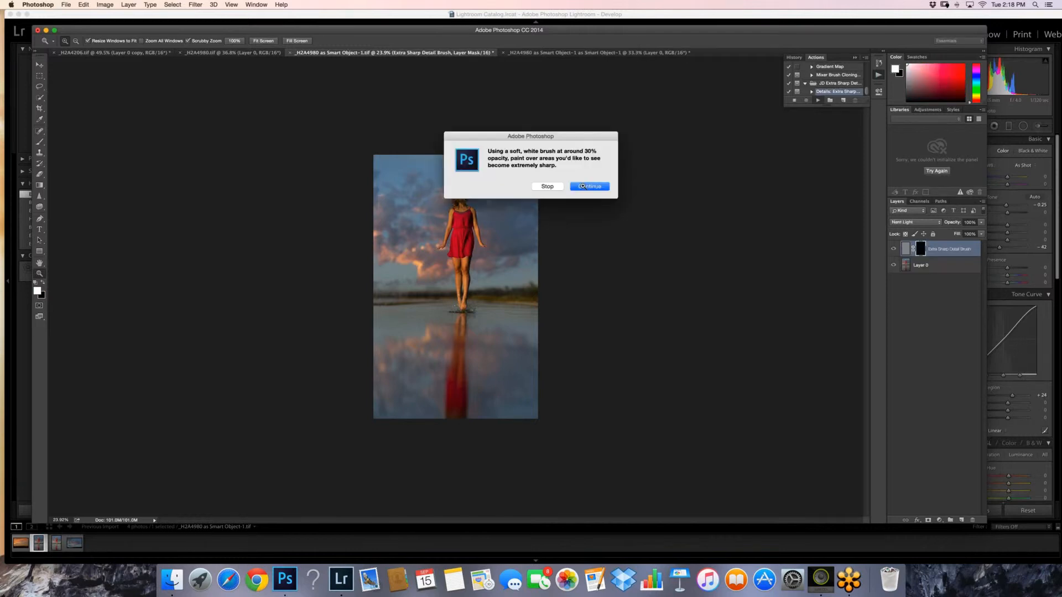
left_click(582, 186)
left_click(464, 313)
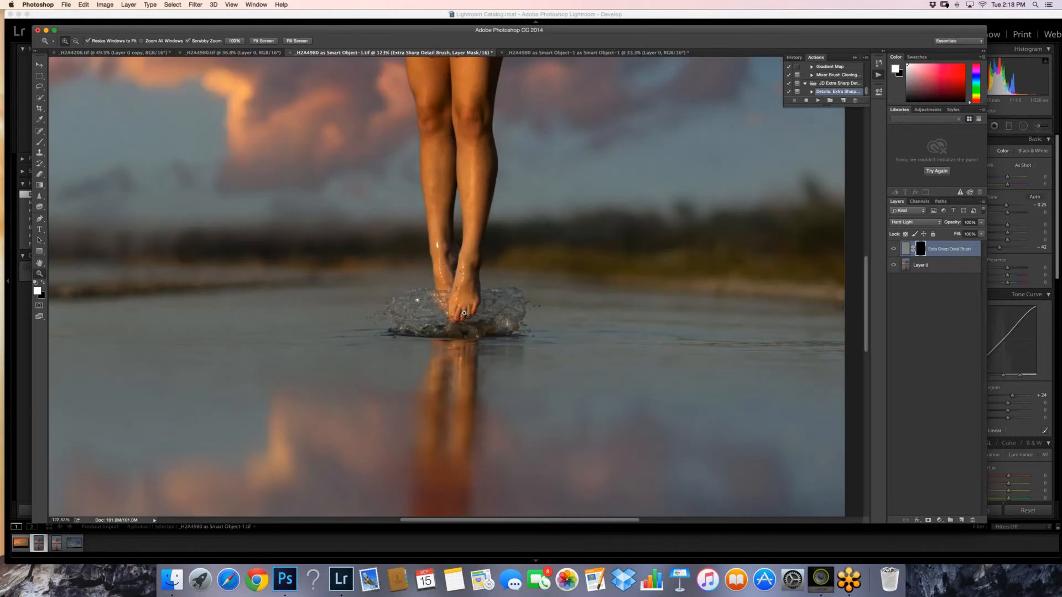
left_click(464, 313, "alt")
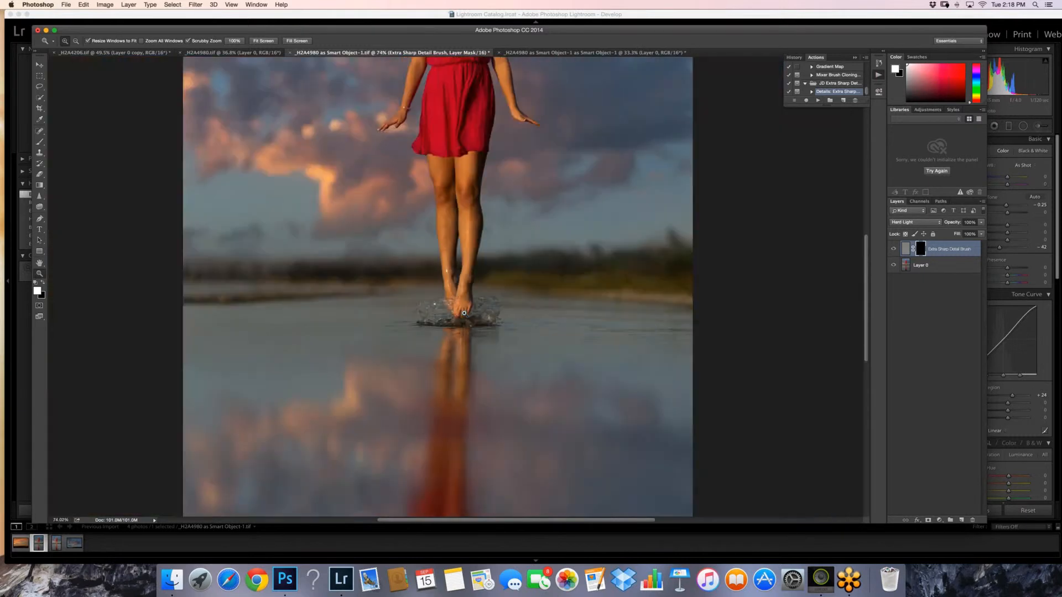
- Paint white on the Extra Sharp Detail Brush layer's mask over the water splash and the woman's feet
left_click(464, 313)
key("b")
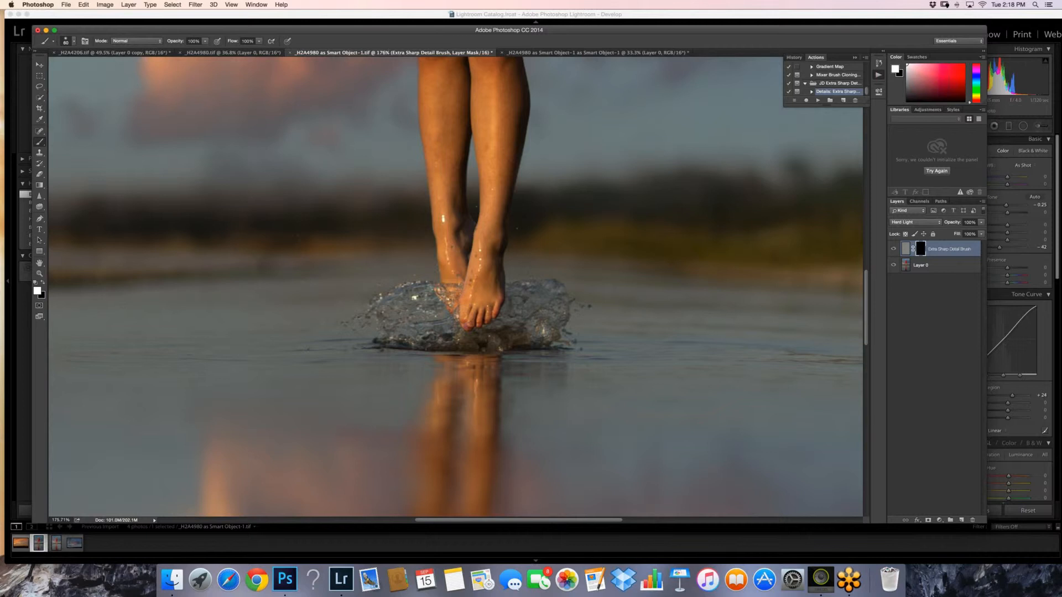
mouse_move(394, 309)
left_mouse_down()
mouse_move(425, 332)
mouse_move(580, 305)
mouse_move(505, 336)
left_mouse_up()
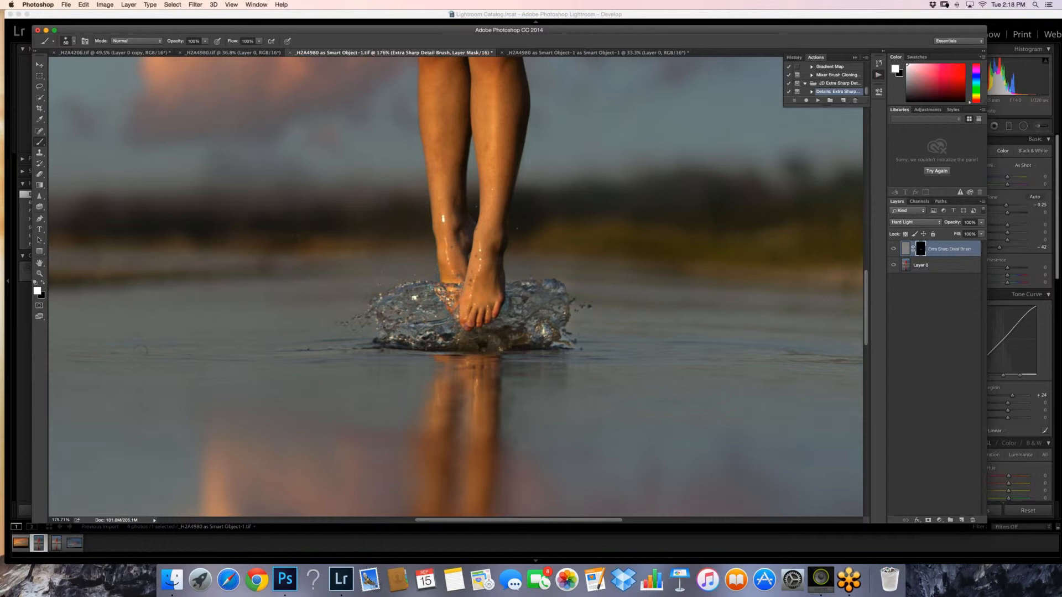
key("z")
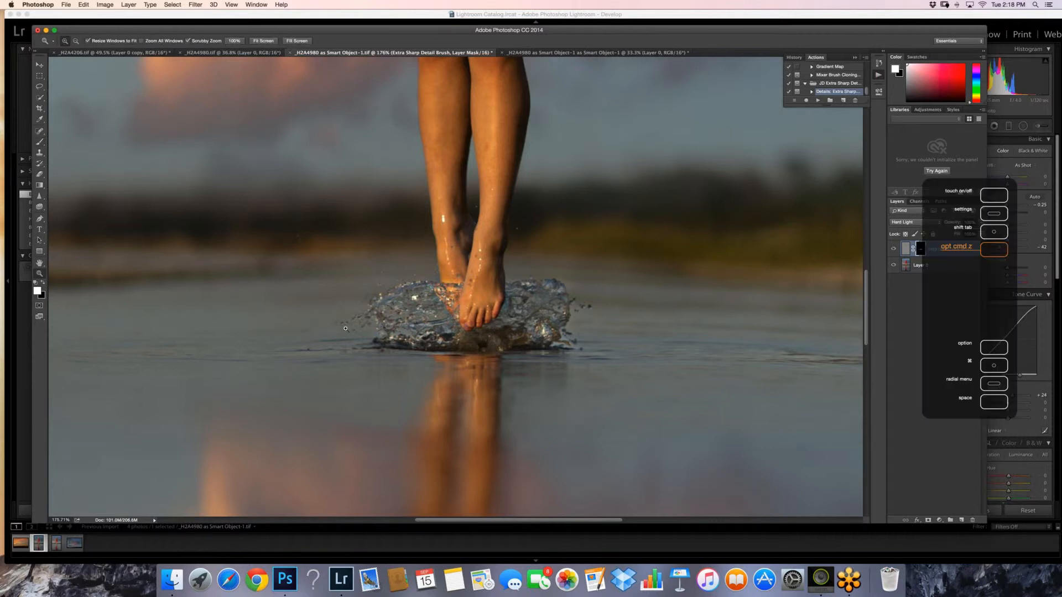
left_click_drag(345, 329, 271, 333)
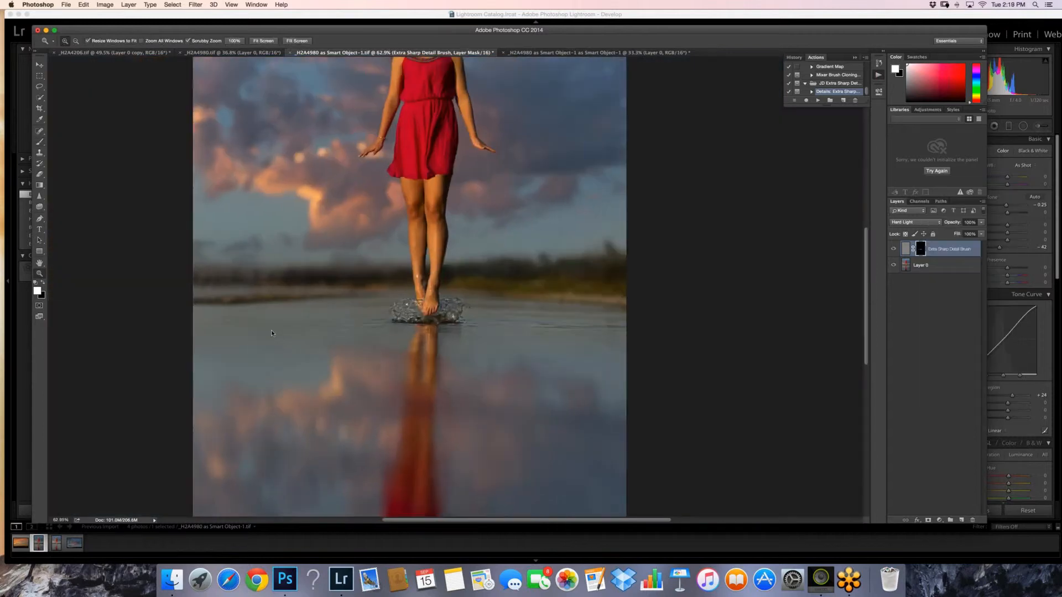
- Reduce the Extra Sharp Detail Brush layer's opacity to about 35% to soften the splash sharpening
key("b")
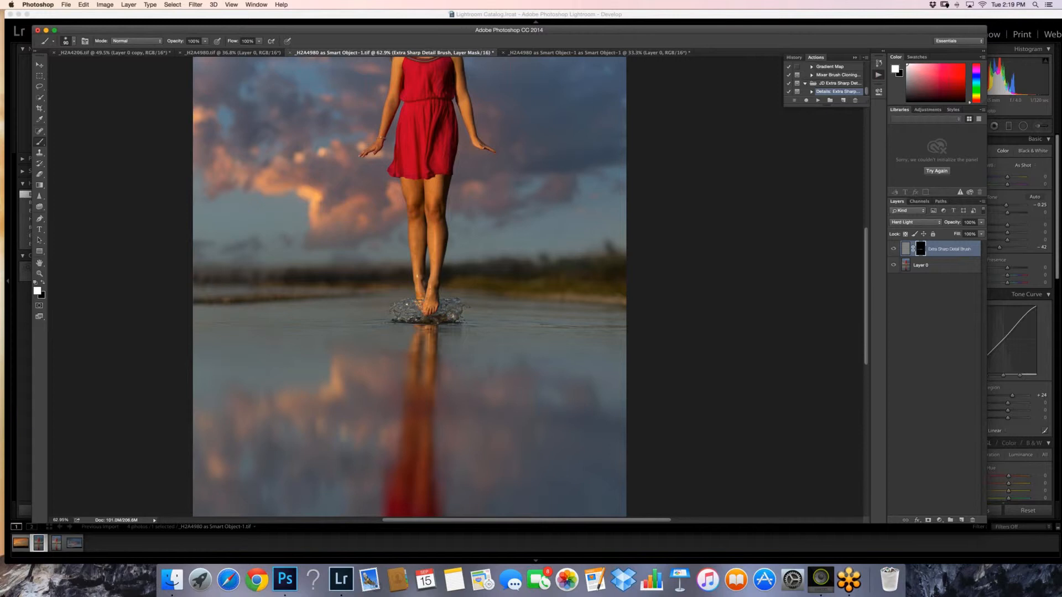
key("x")
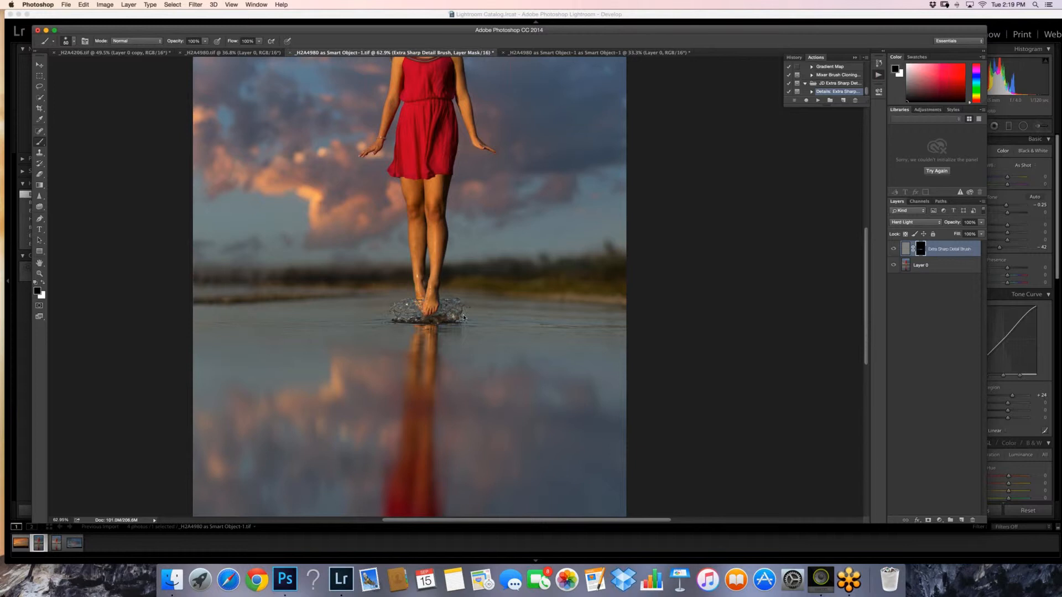
left_click(982, 222)
left_click_drag(962, 234, 958, 233)
- Flatten the image into a regular layer named Layer 0 and duplicate it as Layer 0 copy
key("z")
left_click_drag(434, 221, 462, 221)
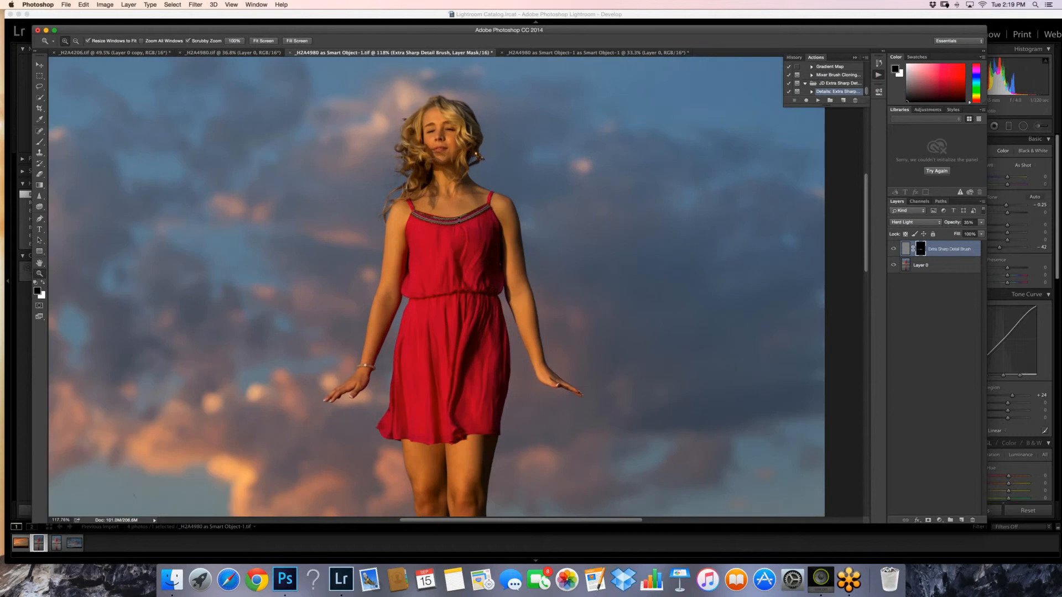
key("F2")
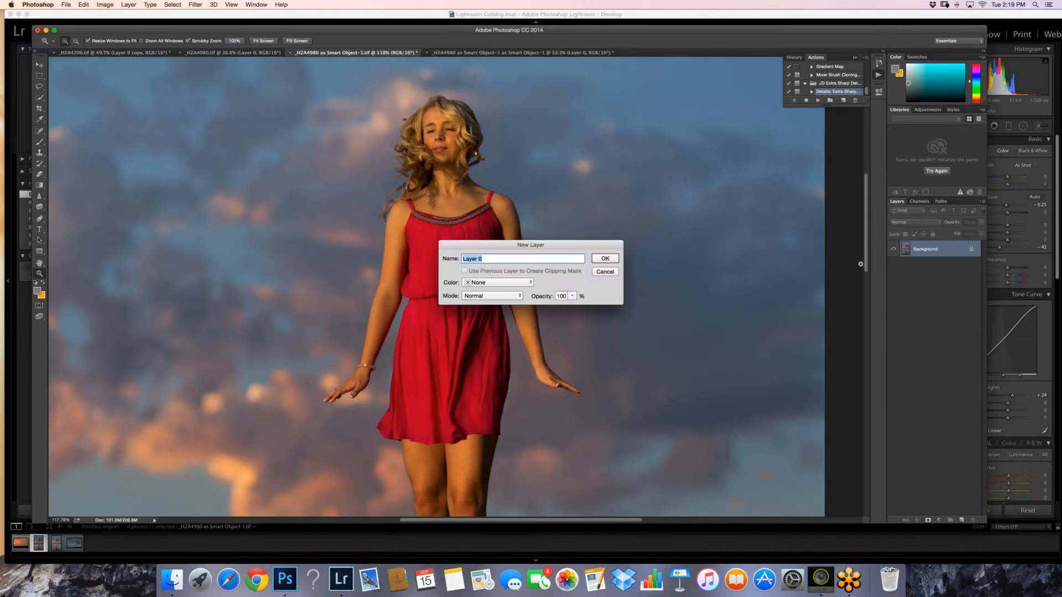
key("Return")
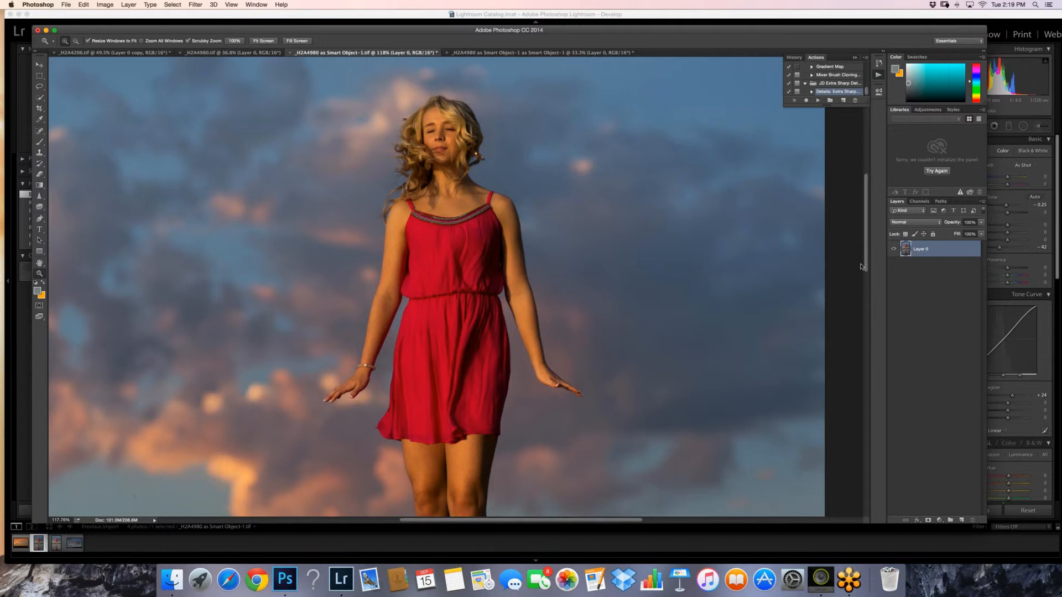
right_click(923, 248)
left_click(952, 264)
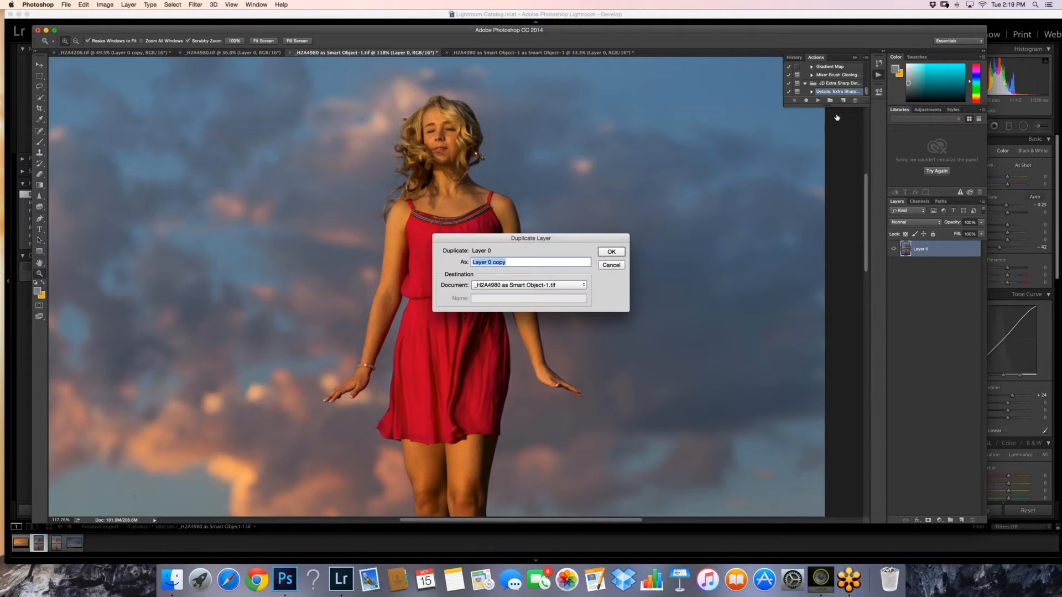
key("Return")
- Run the Details: Extra Sharp action on Layer 0 copy and paint white on its mask over the dress and beaded neckline
left_click(593, 182)
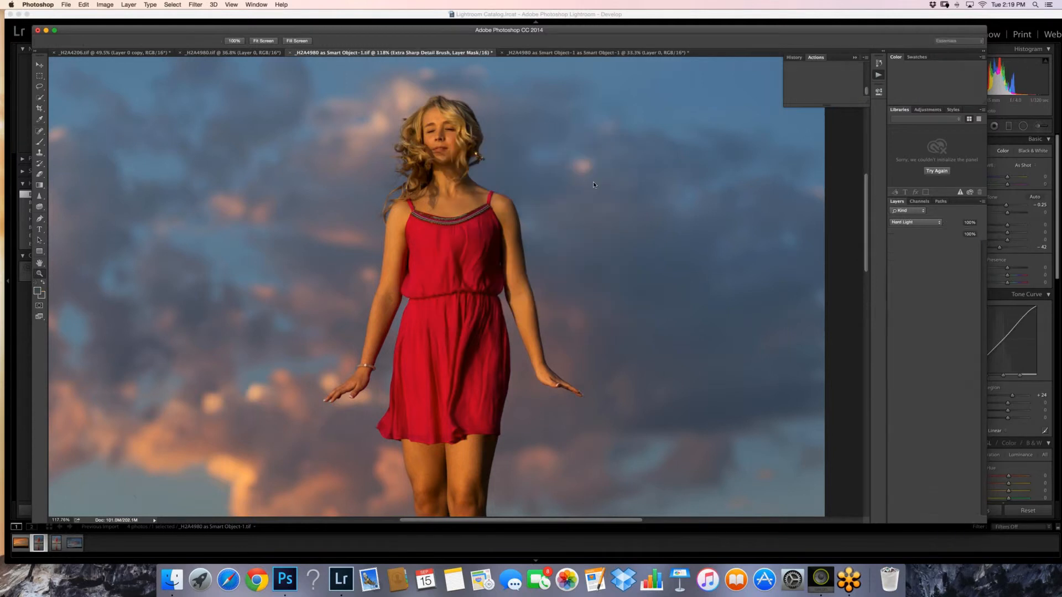
left_click(593, 182)
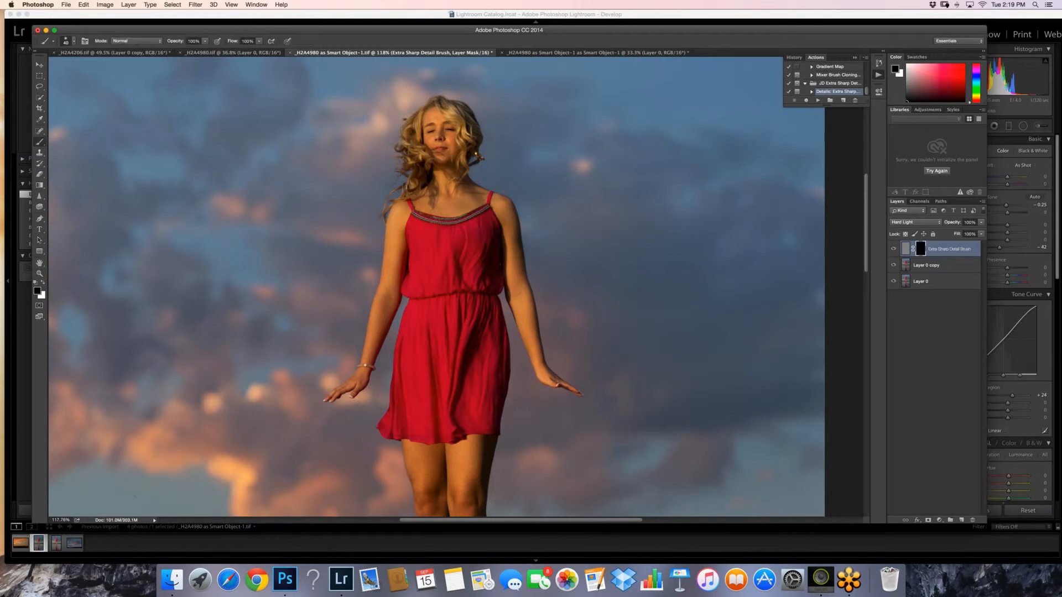
key("x")
left_click_drag(416, 215, 487, 209)
left_click_drag(468, 305, 465, 345)
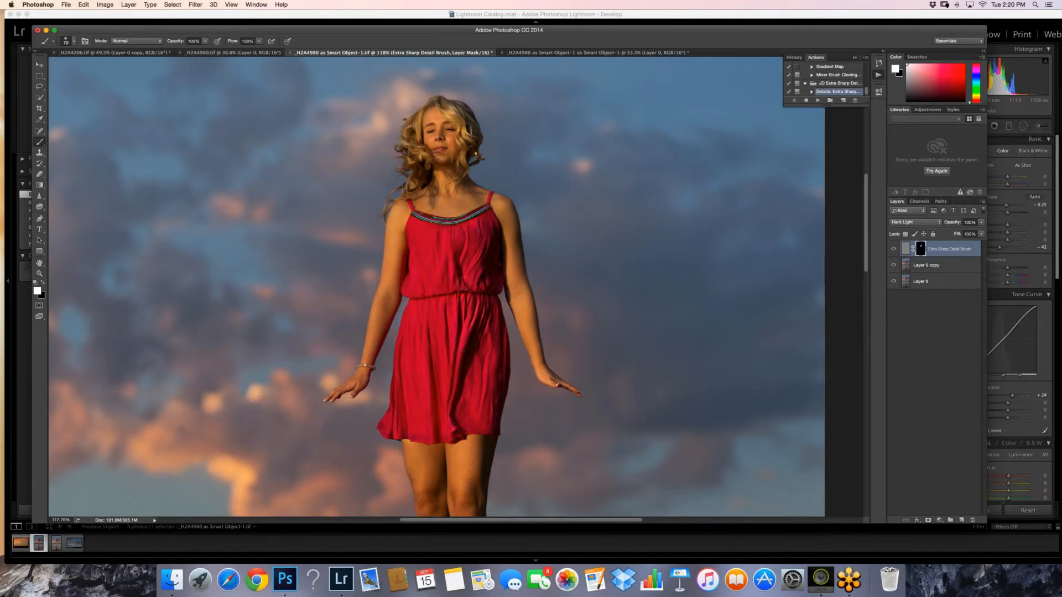
- Lower the Extra Sharp Detail Brush layer's opacity to about 44% and check the dress sharpening against the whole image
left_click_drag(981, 222, 947, 229)
left_click_drag(445, 275, 343, 278)
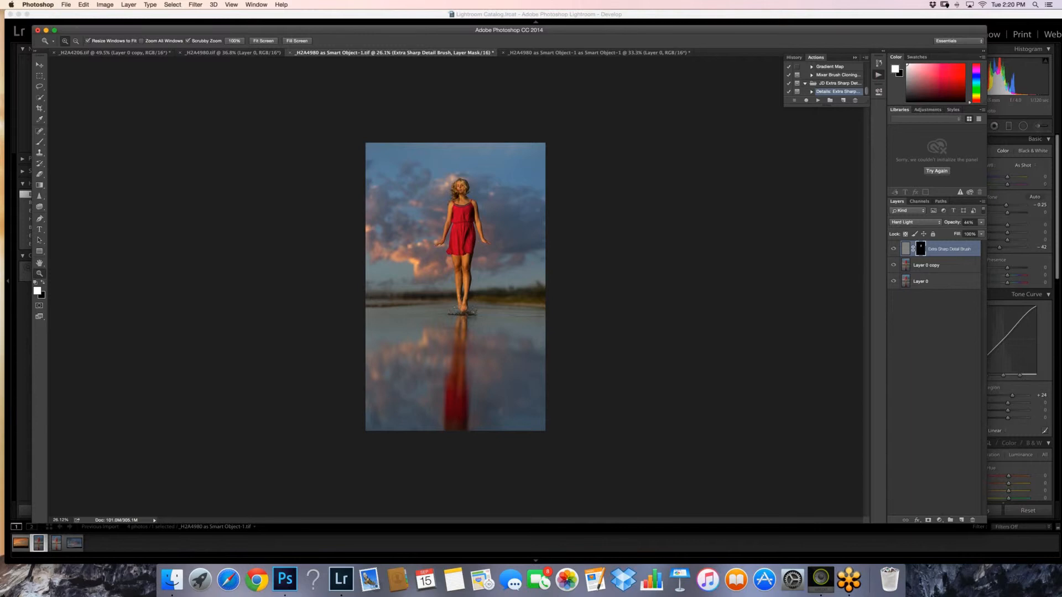
left_click_drag(461, 248, 525, 282)
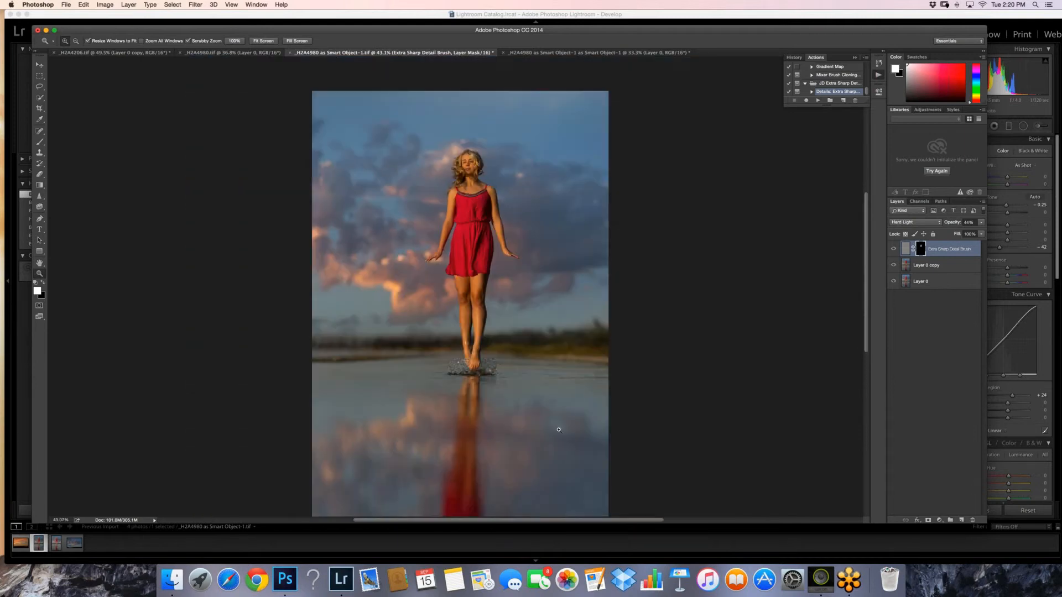
- Flatten the sharpened layers and convert the resulting background to a regular layer named Layer 0
left_click(982, 201)
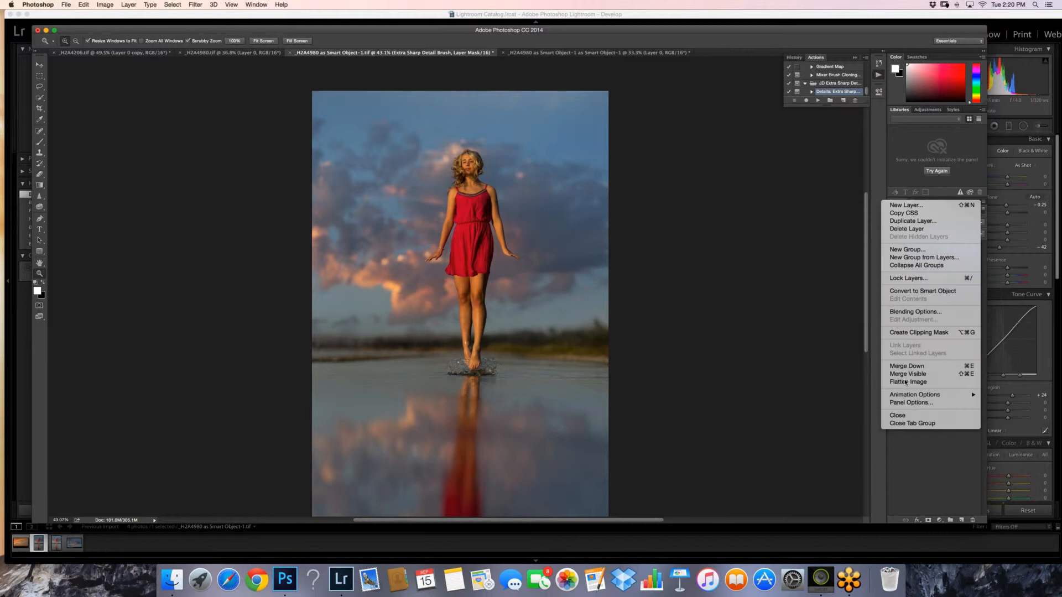
left_click(906, 381)
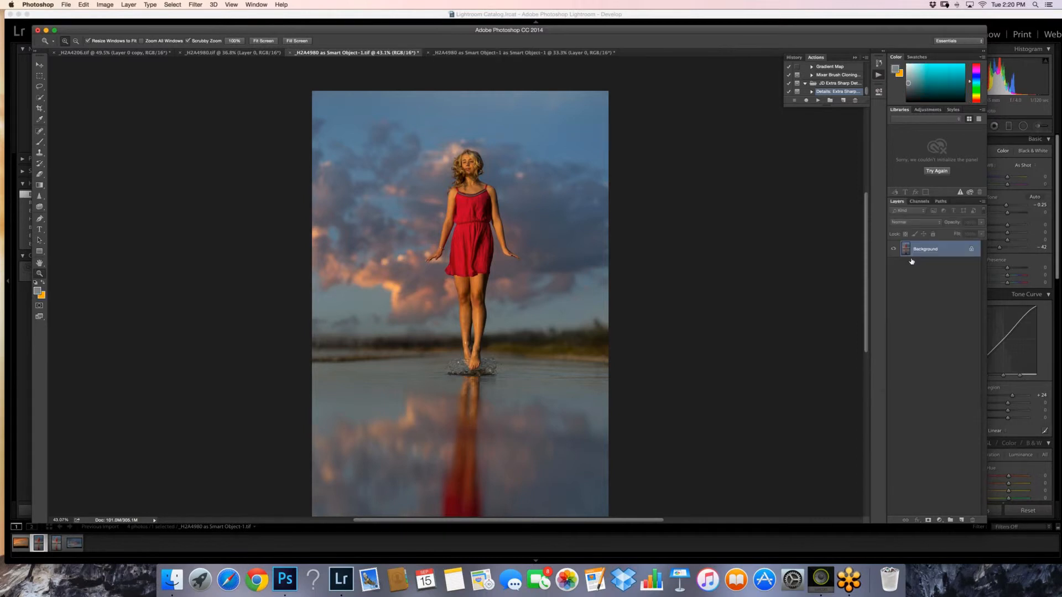
double_click(911, 258)
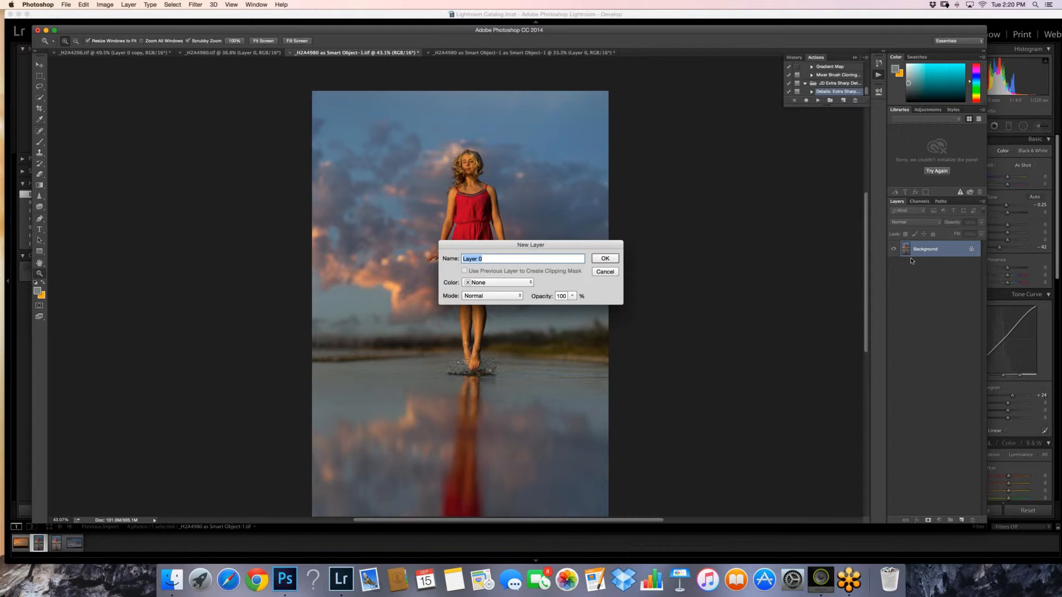
left_click(609, 259)
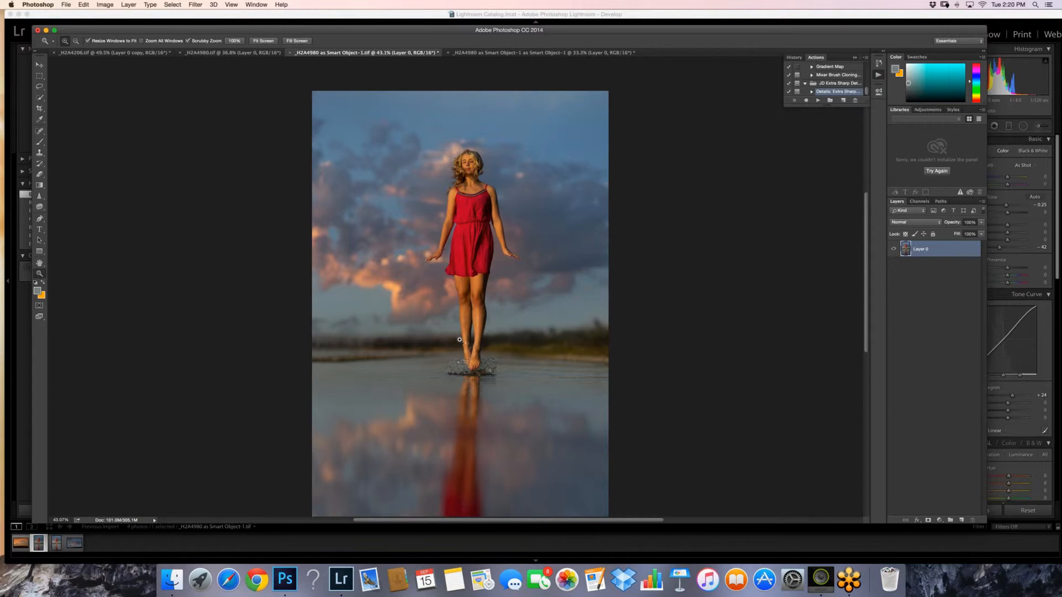
- Duplicate Layer 0 and open the copy in Color Efex Pro 4 from the Nik Collection
left_click(448, 223, "alt")
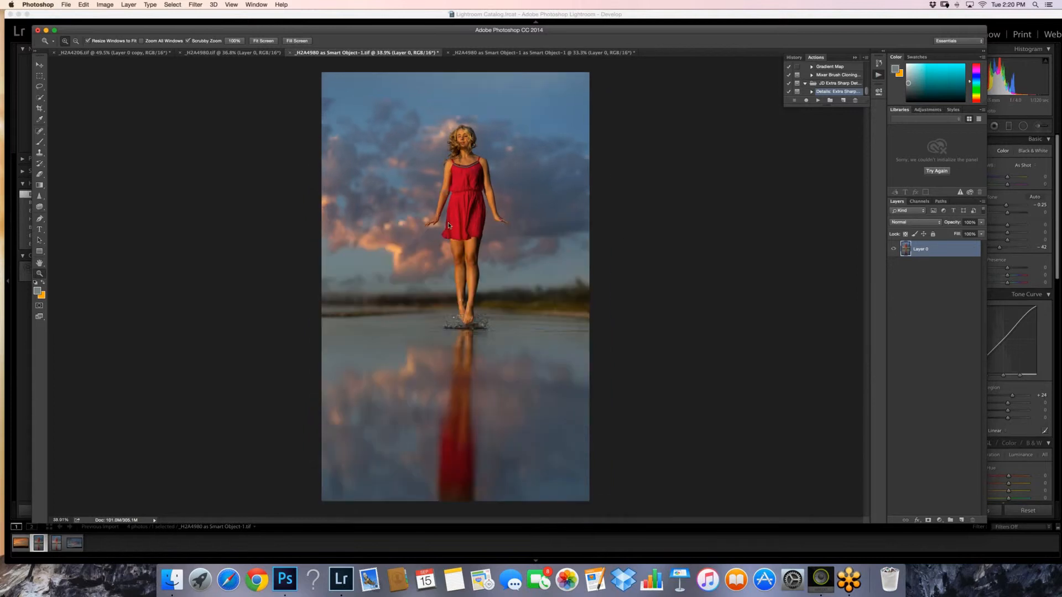
right_click(953, 249)
left_click(868, 283)
key("Return")
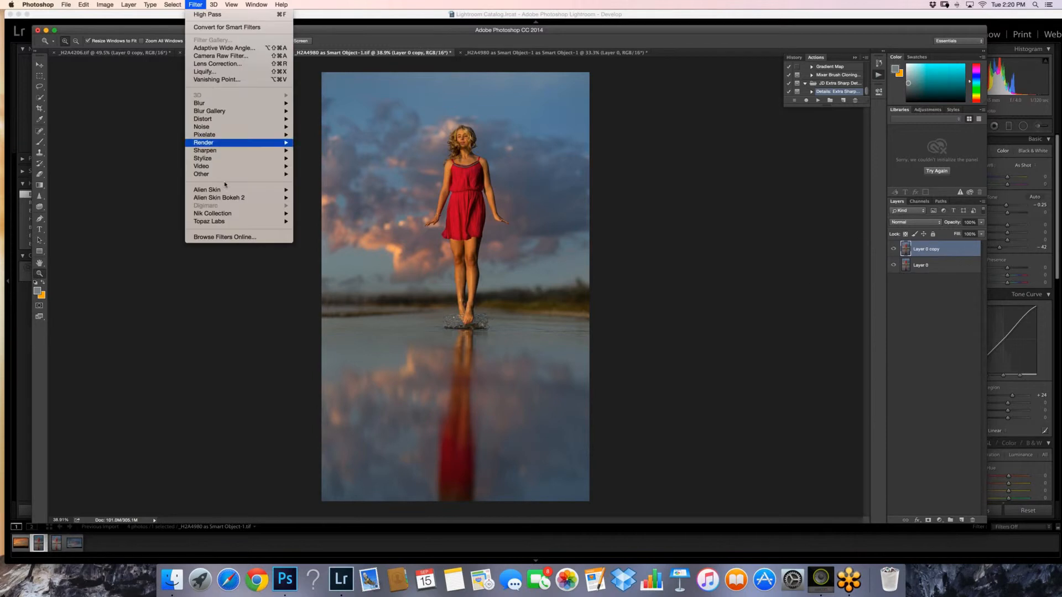
mouse_move(222, 213)
left_click(324, 222)
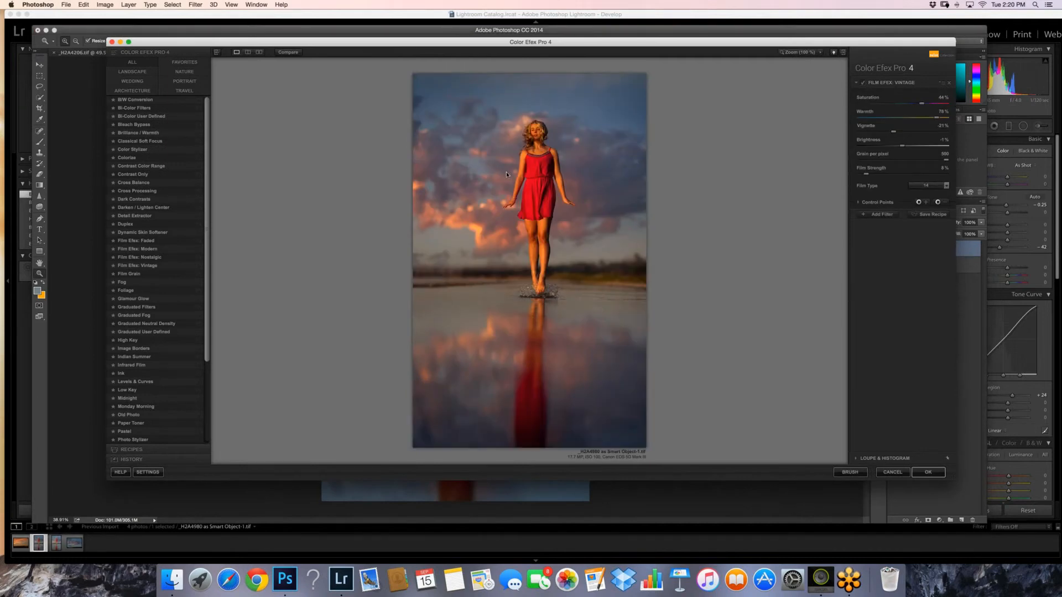
- Apply the Dynamic Skin Softener portrait filter with increased color reach and stronger small, medium and large detail smoothing
left_click(190, 64)
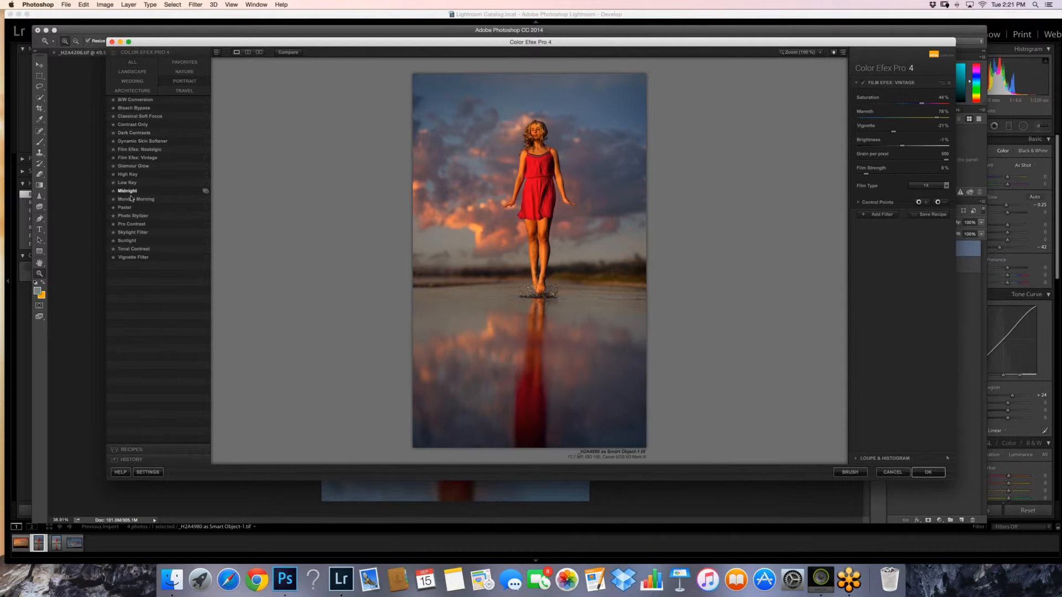
left_click(128, 141)
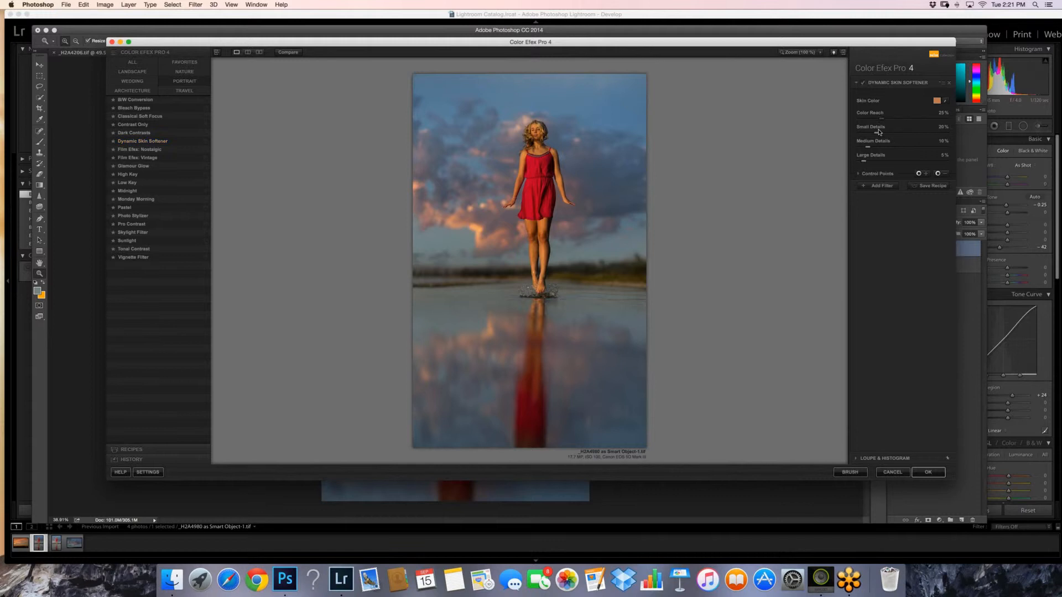
left_click_drag(876, 132, 924, 133)
mouse_move(922, 161)
left_mouse_down()
mouse_move(916, 149)
mouse_move(909, 161)
left_mouse_up()
left_click_drag(921, 147, 920, 147)
left_click_drag(923, 133, 899, 119)
left_click_drag(914, 135, 910, 124)
left_click(928, 473)
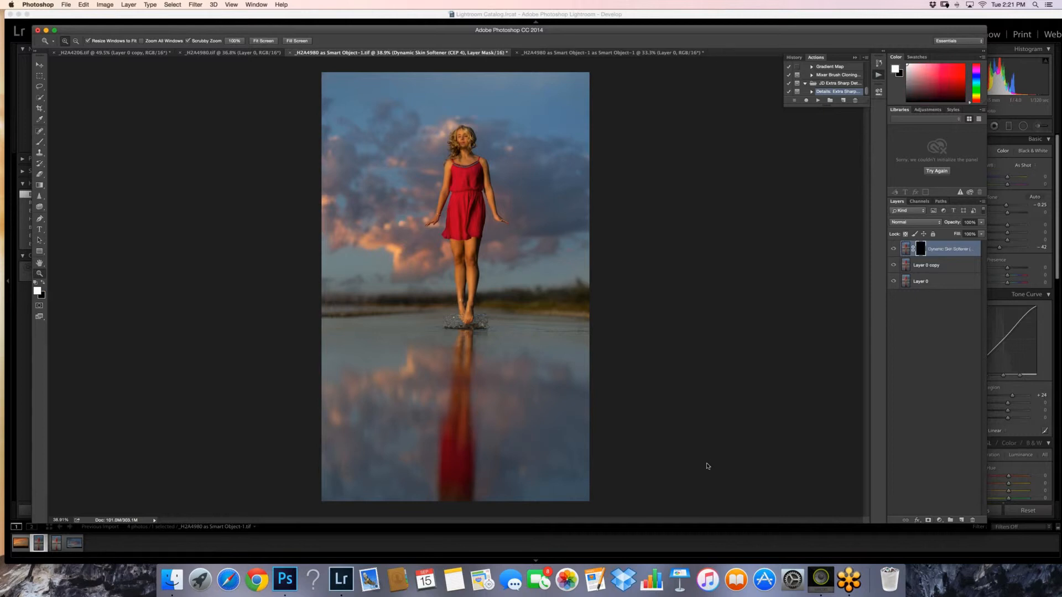
- Step back the last brush change, then paint white on the Dynamic Skin Softener mask over the woman's legs with a larger brush
left_click(83, 4)
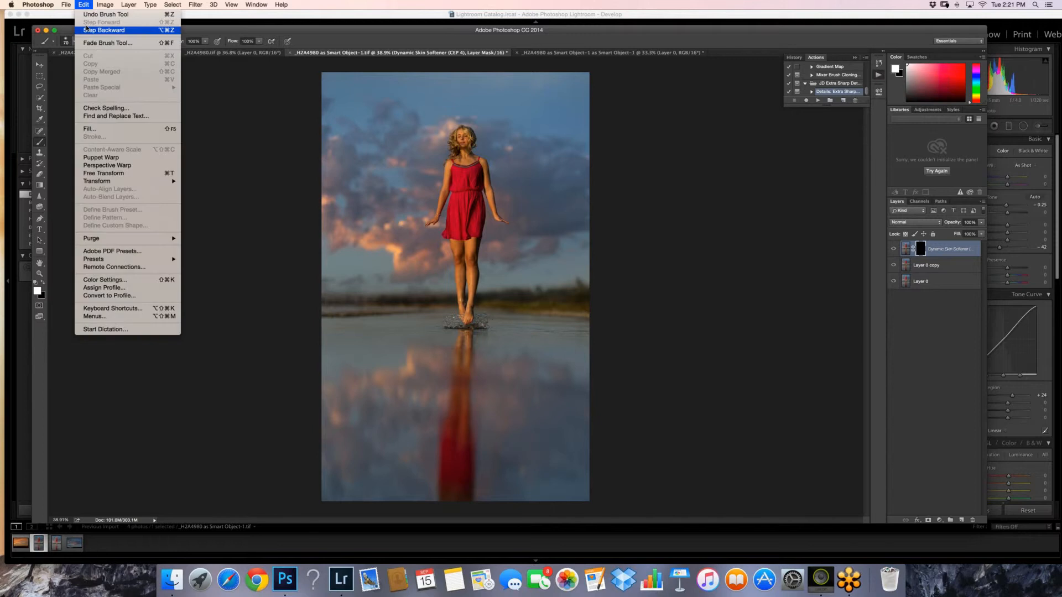
left_click(89, 30)
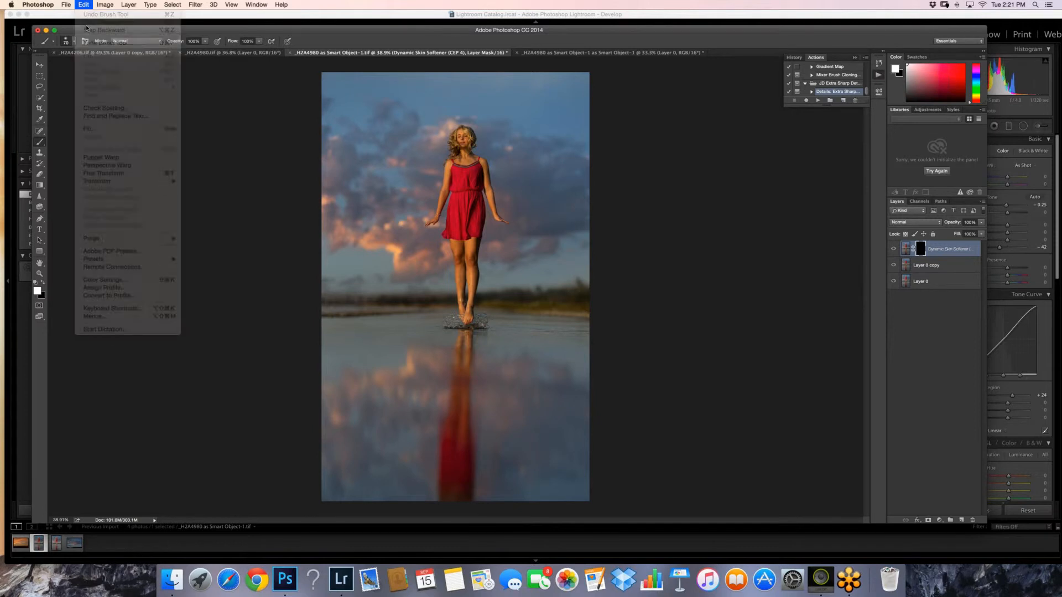
left_click(39, 274)
left_click_drag(447, 300, 507, 302)
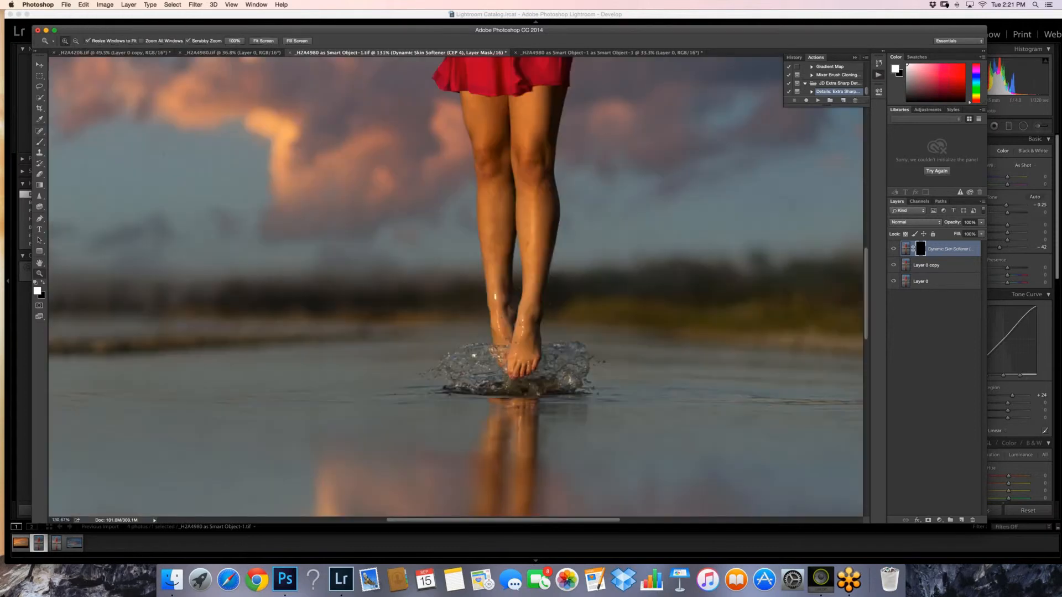
key("b")
key("bracketright")
key("bracketright")
key("bracketright")
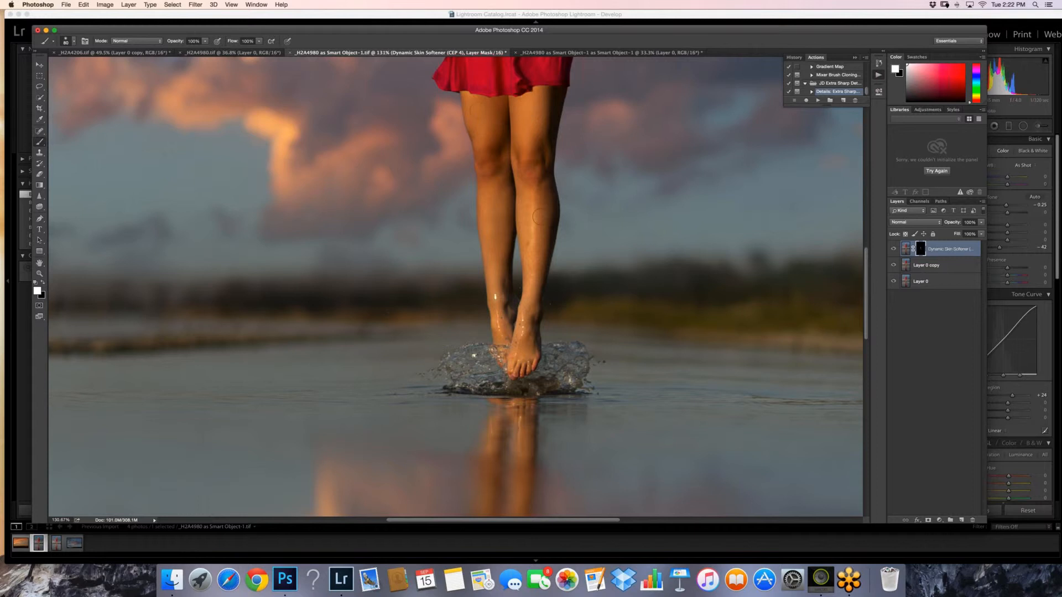
key("bracketleft")
- Paint white on the Dynamic Skin Softener mask over the skin of the woman's upper body and arms
key("z")
left_click_drag(531, 243, 470, 243)
left_click_drag(515, 205, 578, 204)
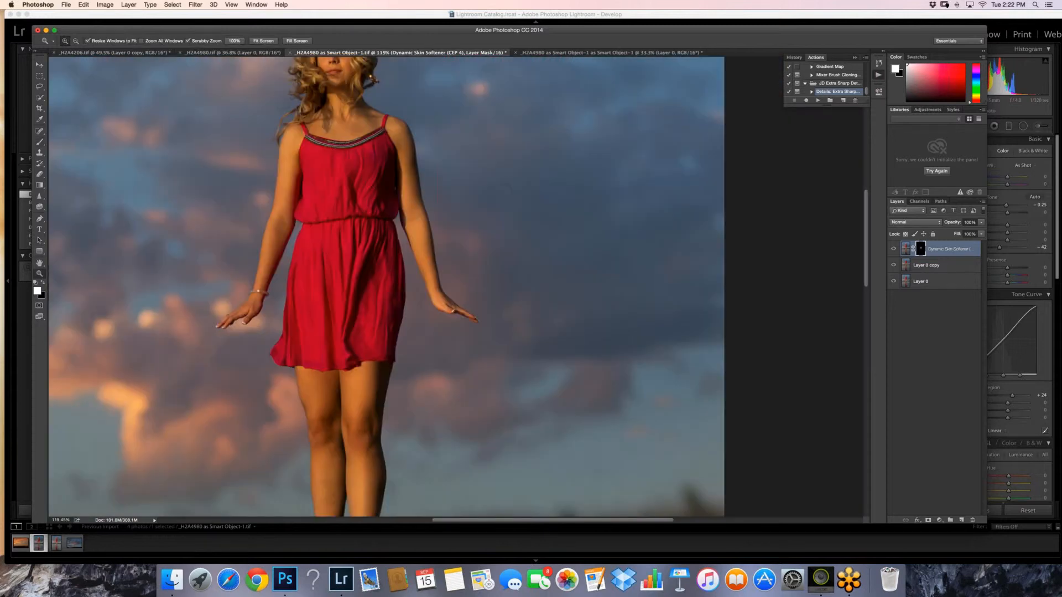
key("b")
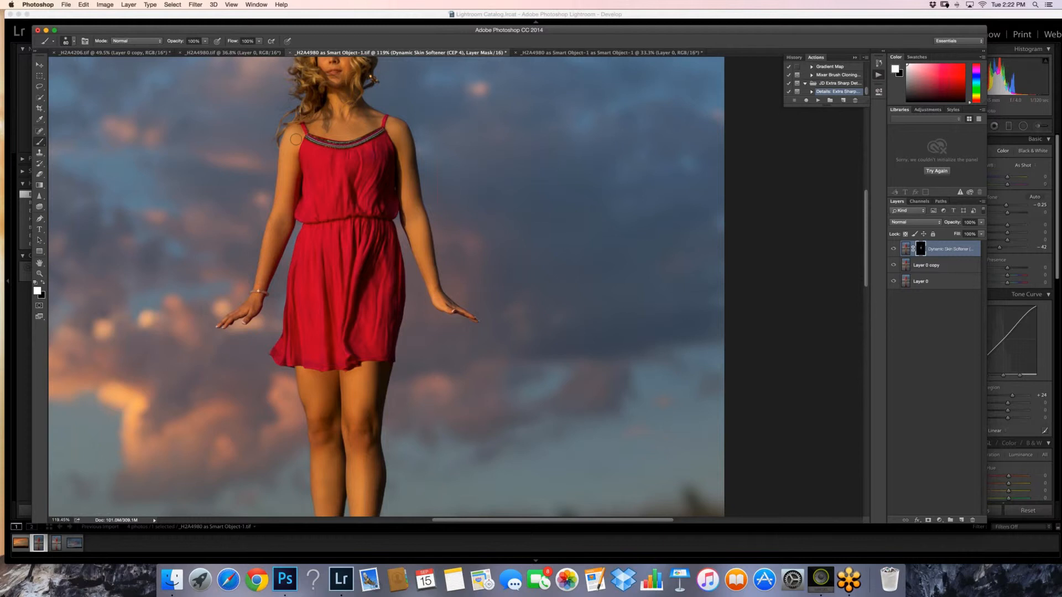
key("z")
key("super+0")
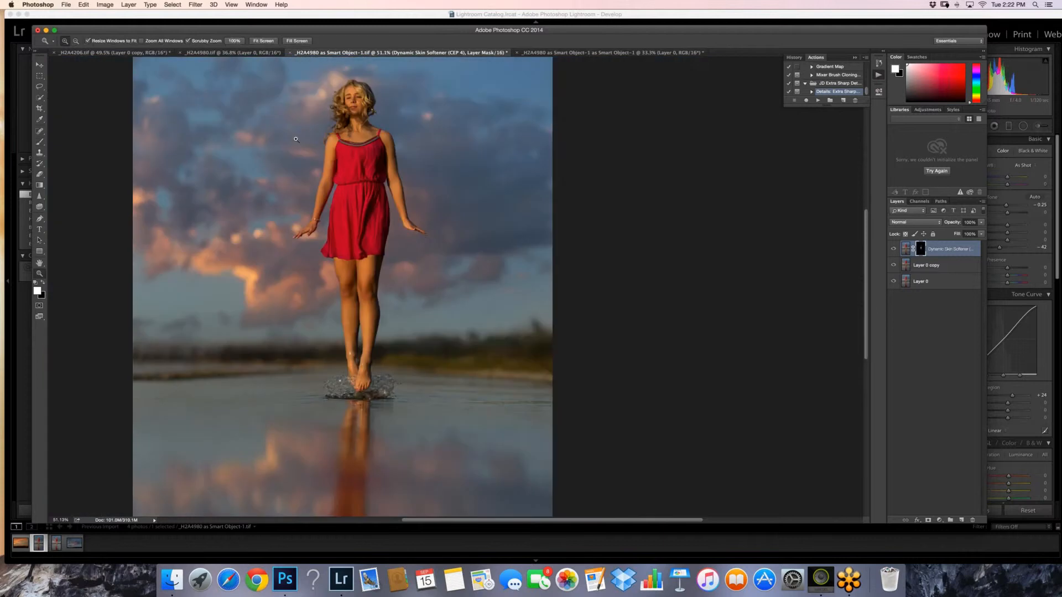
- Reduce the Dynamic Skin Softener layer's opacity to about 86% and review the softened skin across the whole image
left_click_drag(339, 94, 449, 280)
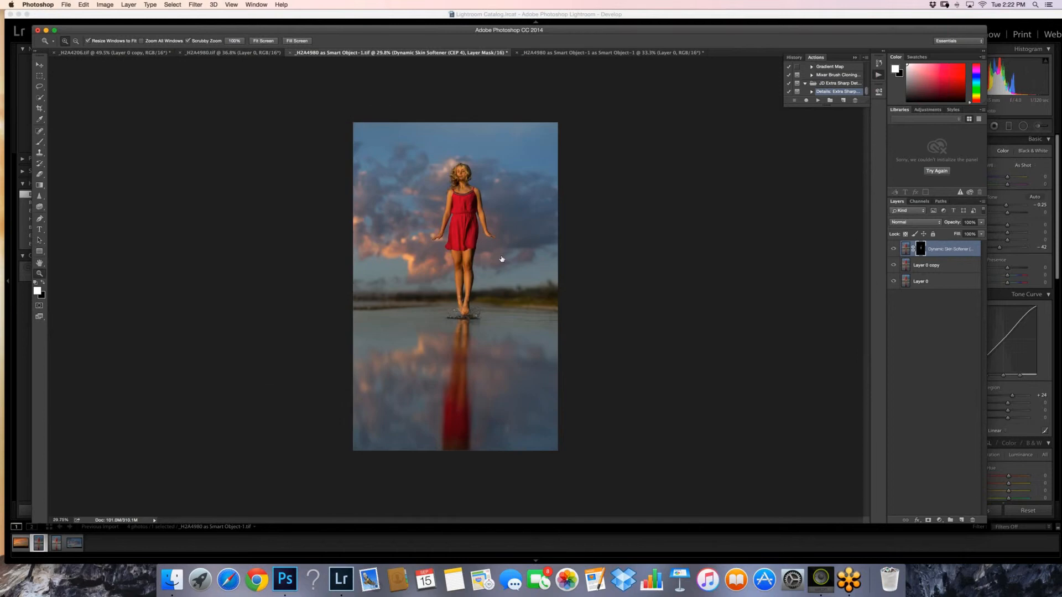
left_click(981, 222)
left_click_drag(980, 233, 967, 233)
left_click_drag(477, 281, 517, 321)
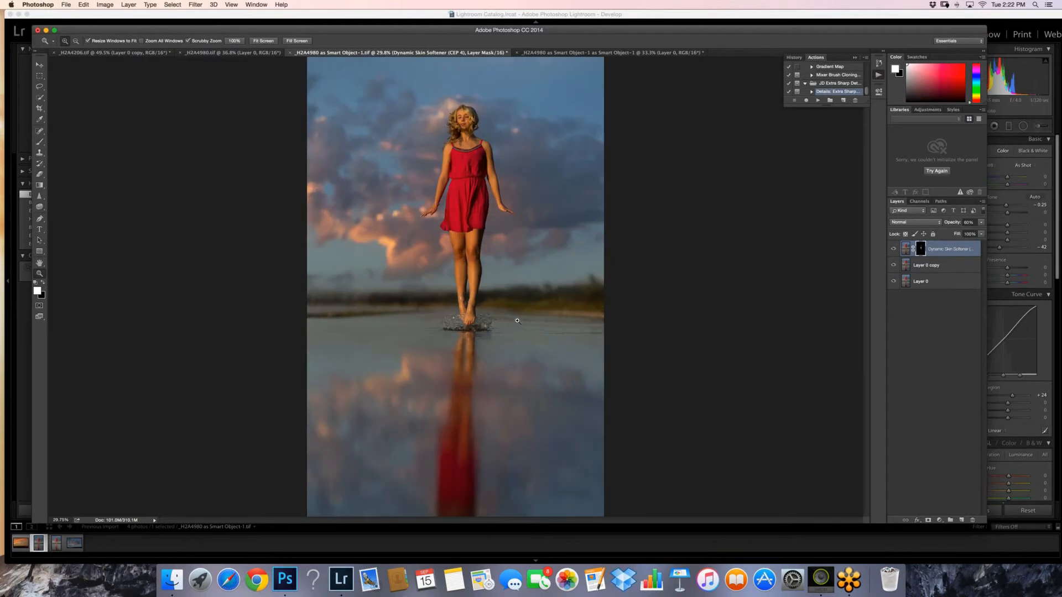
scroll(517, 321, "up", 5)
scroll(517, 322, "down", 8)
scroll(519, 323, "up", 1)
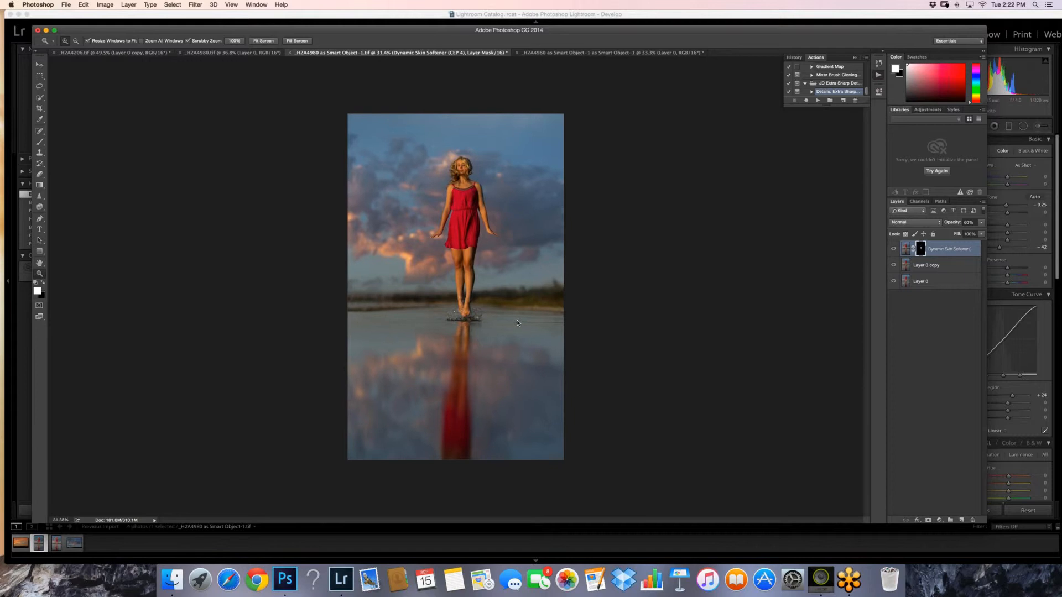
- Flatten the image and convert the background into a regular layer
right_click(917, 379)
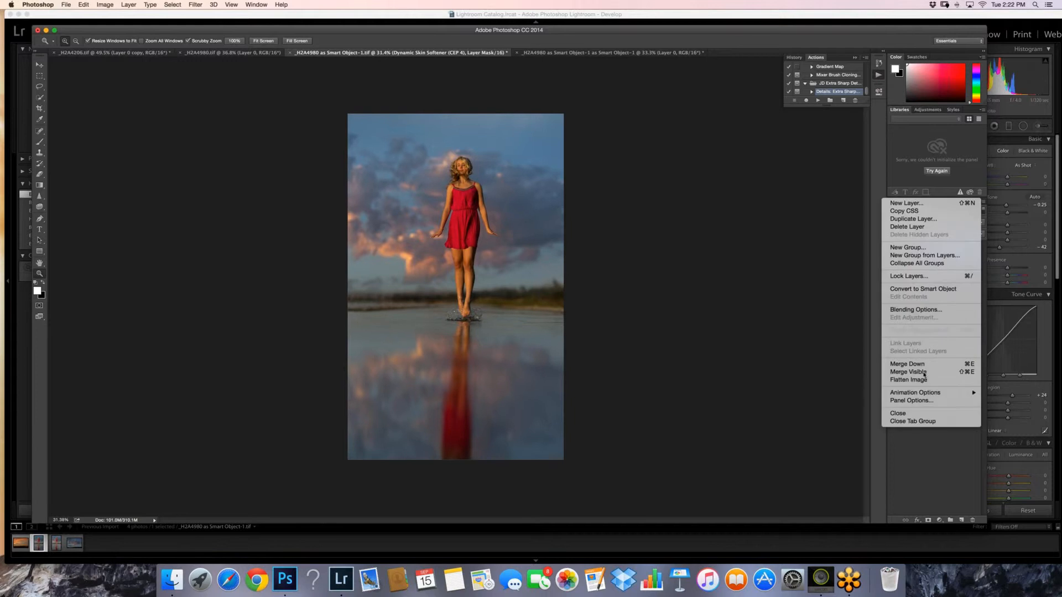
left_click(917, 378)
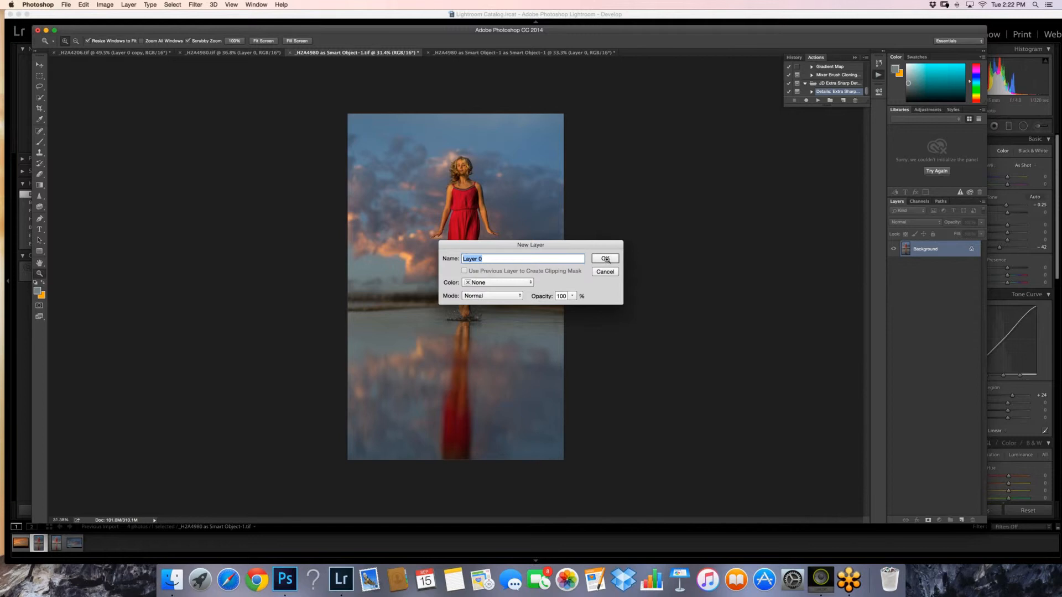
left_click(605, 259)
left_click_drag(459, 163, 575, 166)
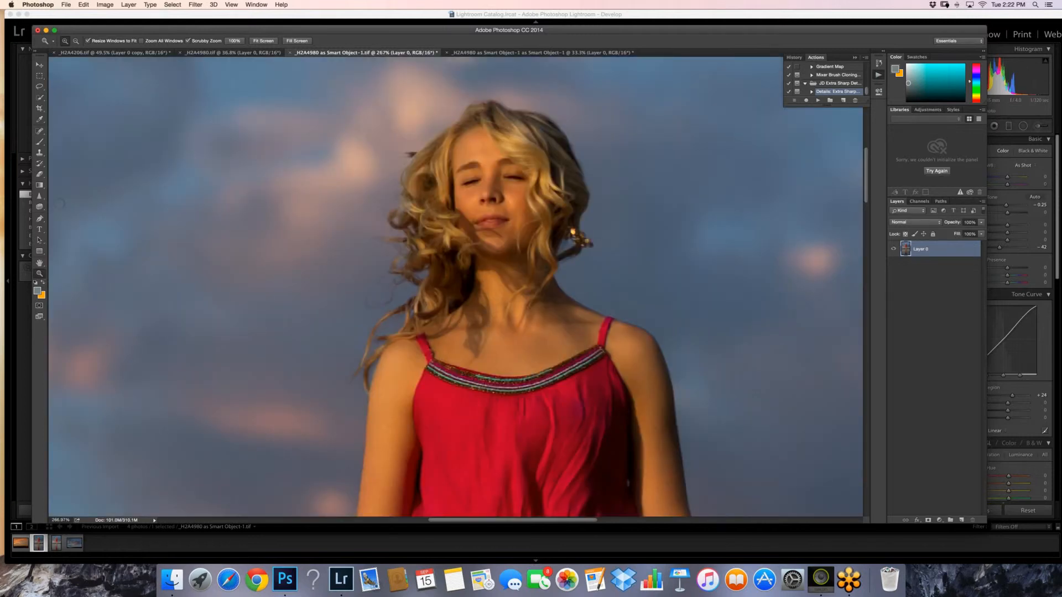
left_click(39, 196)
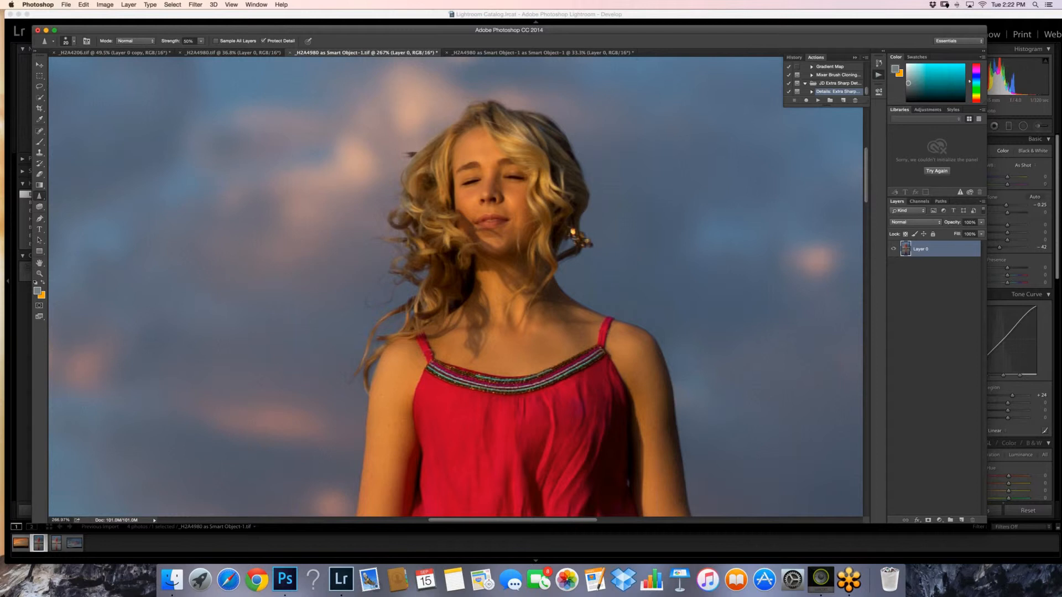
key("space")
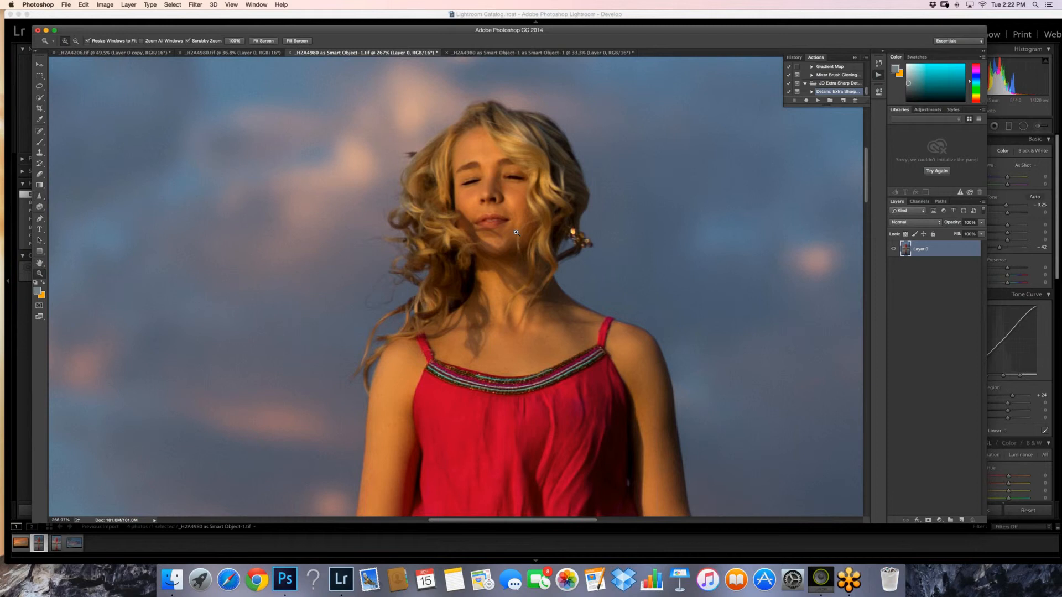
left_click_drag(516, 233, 401, 234)
- Duplicate the layer and boost the colour of the warm clouds and their reflection using an enlarged Sponge brush in Saturate mode at 50% flow
right_click(930, 244)
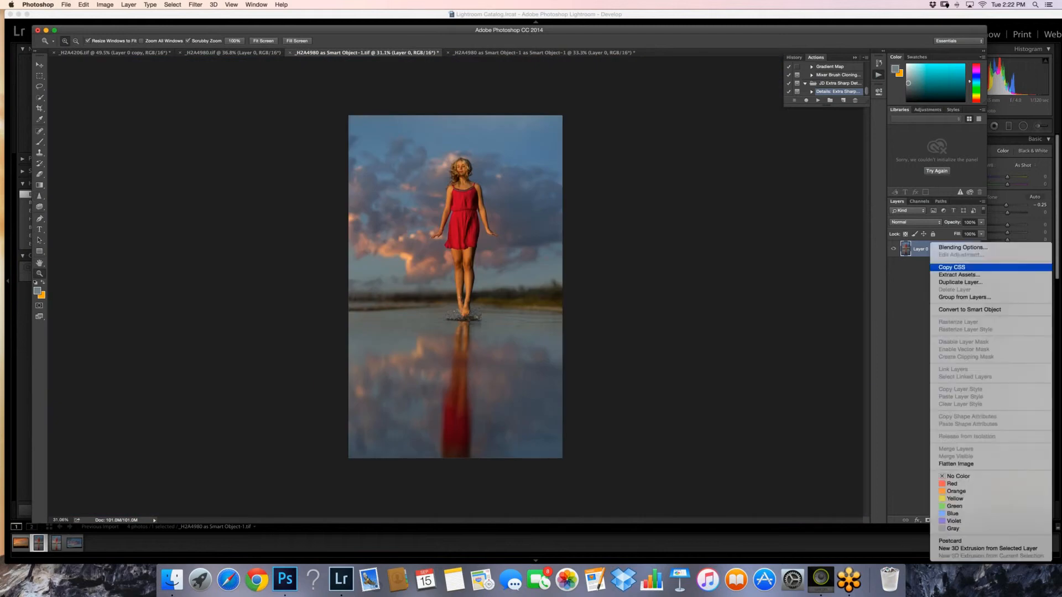
left_click(952, 267)
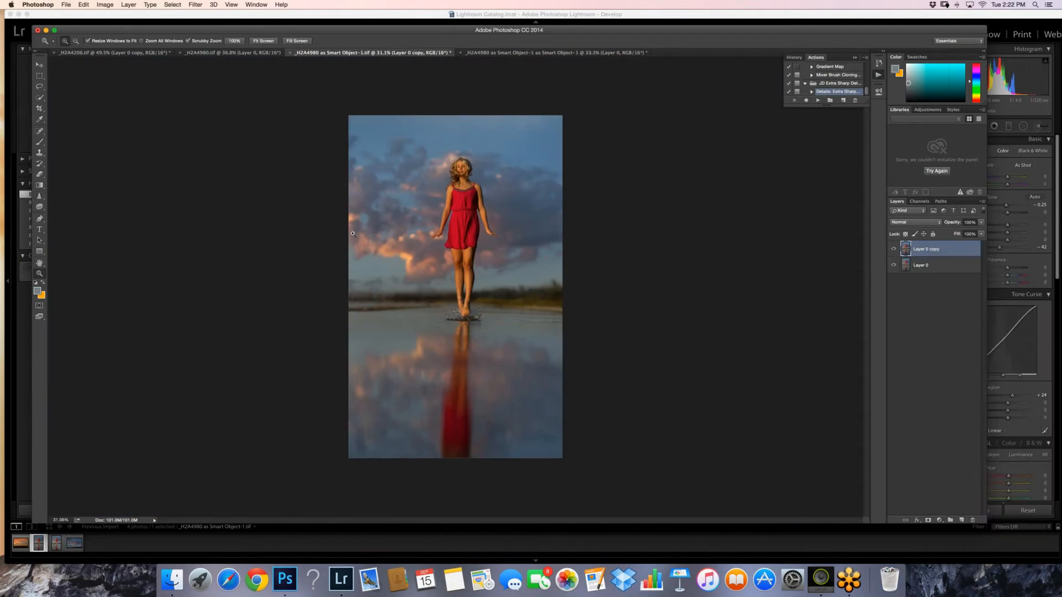
left_click(40, 207)
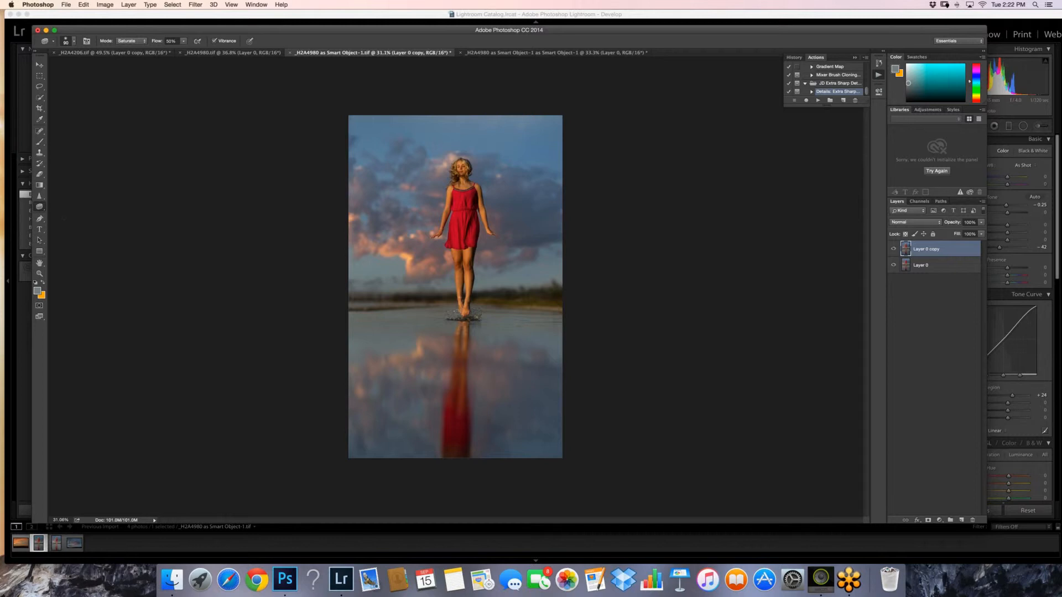
key("bracketright")
- Flatten the saturated image and duplicate the background once it is converted into a regular layer
right_click(905, 364)
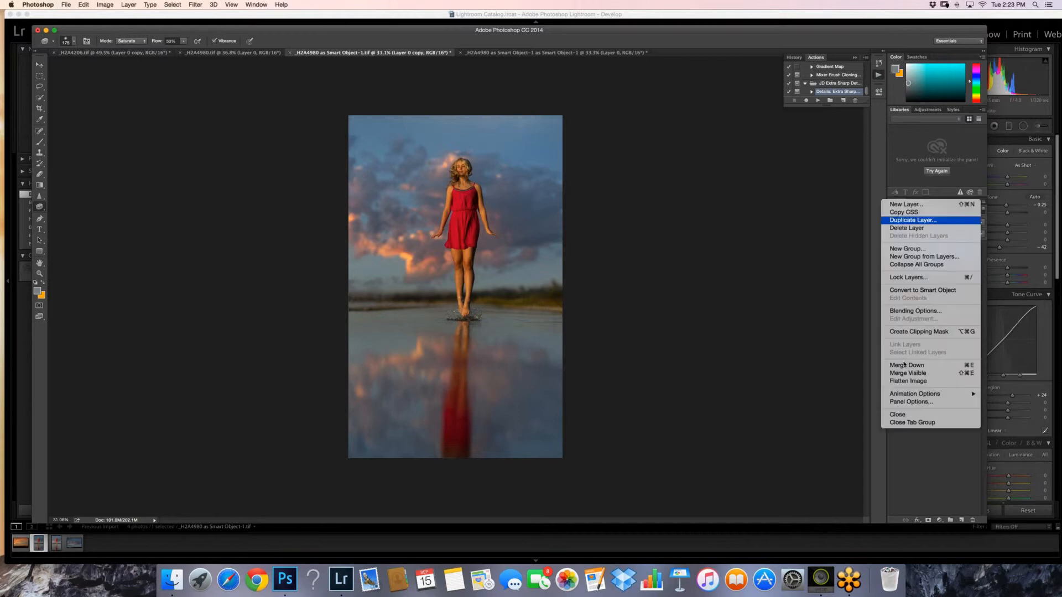
left_click(902, 374)
double_click(935, 249)
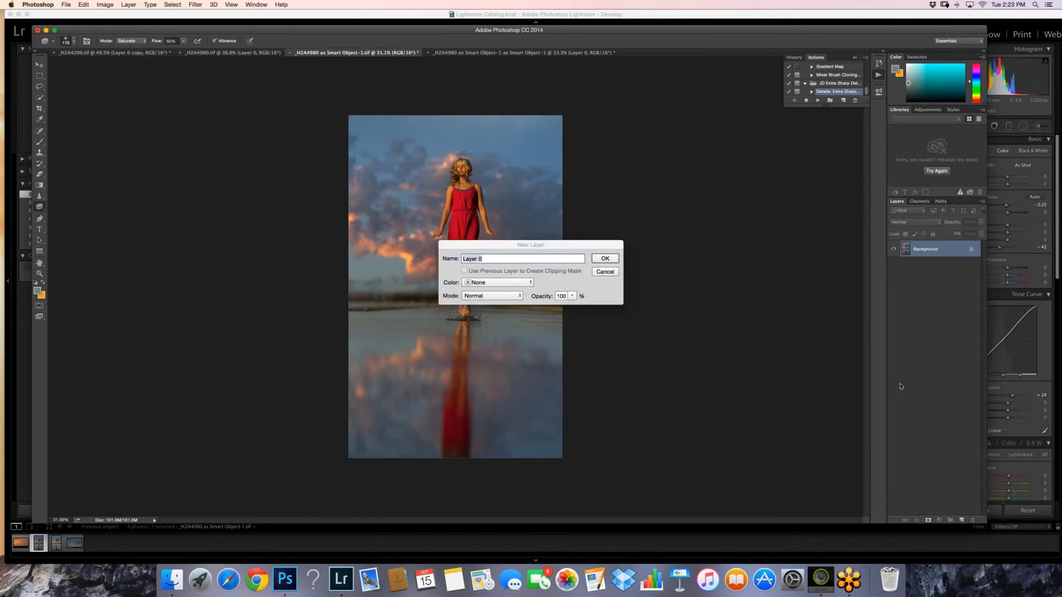
left_click(614, 255)
right_click(935, 247)
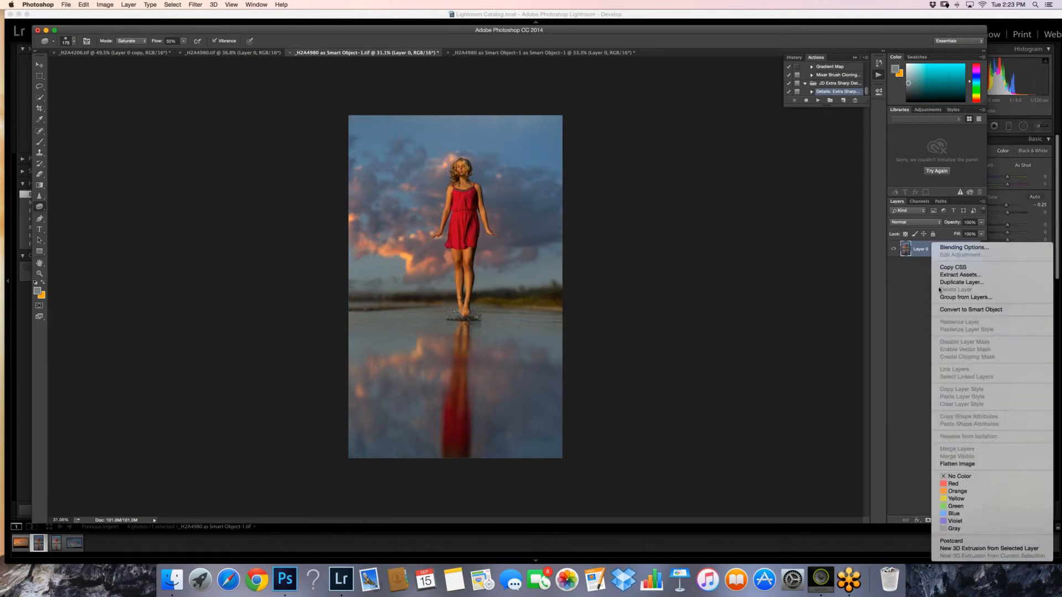
left_click(960, 267)
left_click(611, 252)
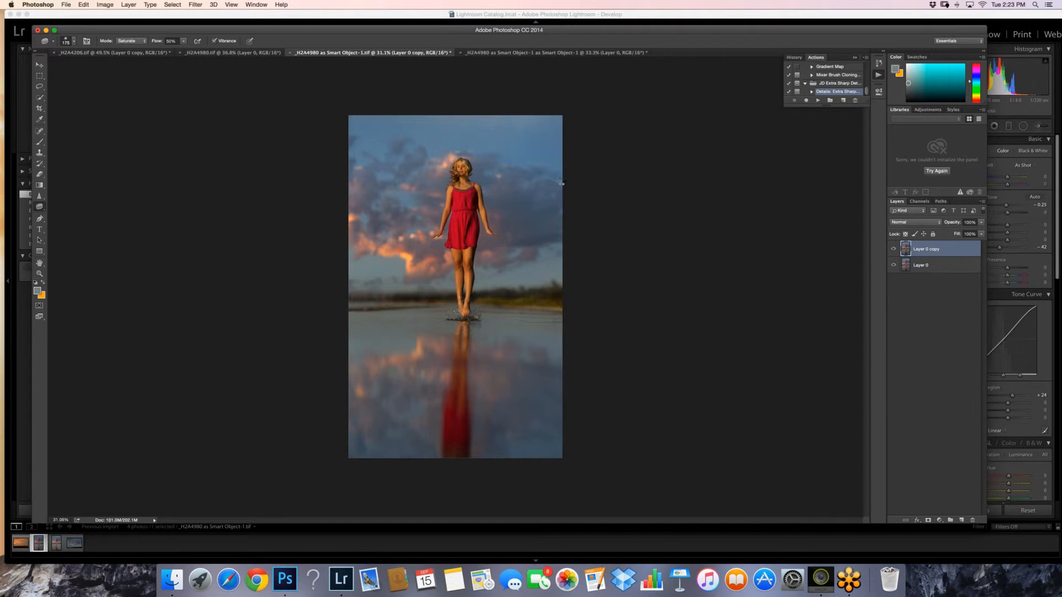
- Darken the duplicate layer with the Camera Raw Filter by lowering its exposure to about -0.55
key("super+shift+a")
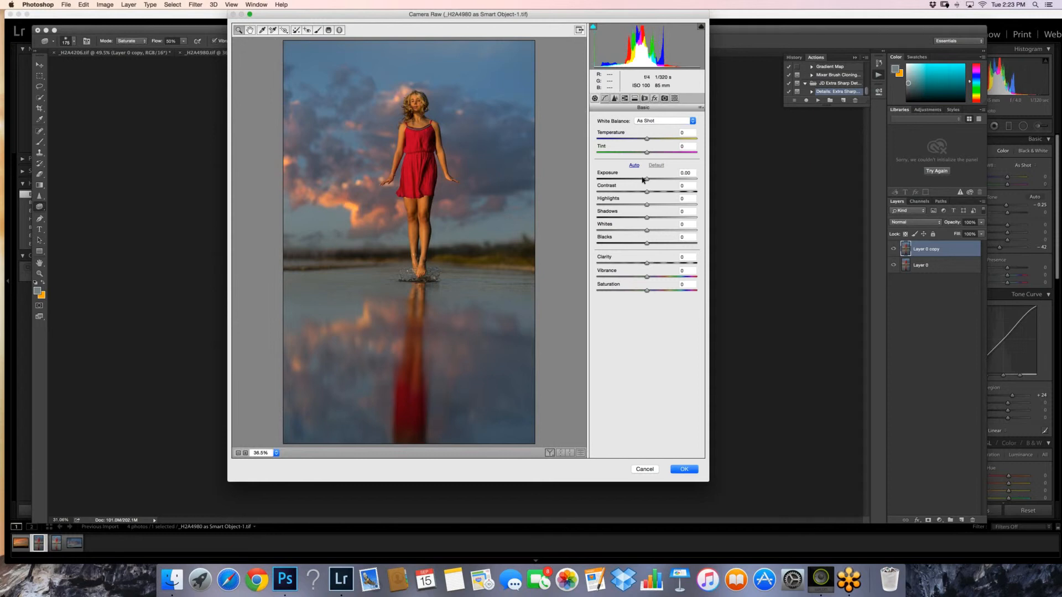
left_click_drag(643, 180, 642, 179)
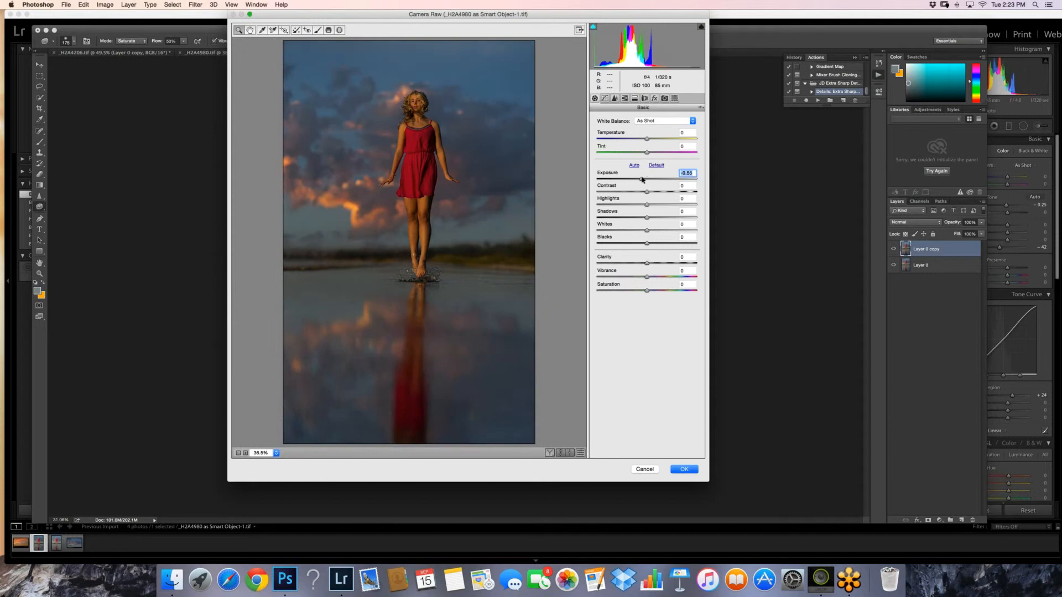
key("Return")
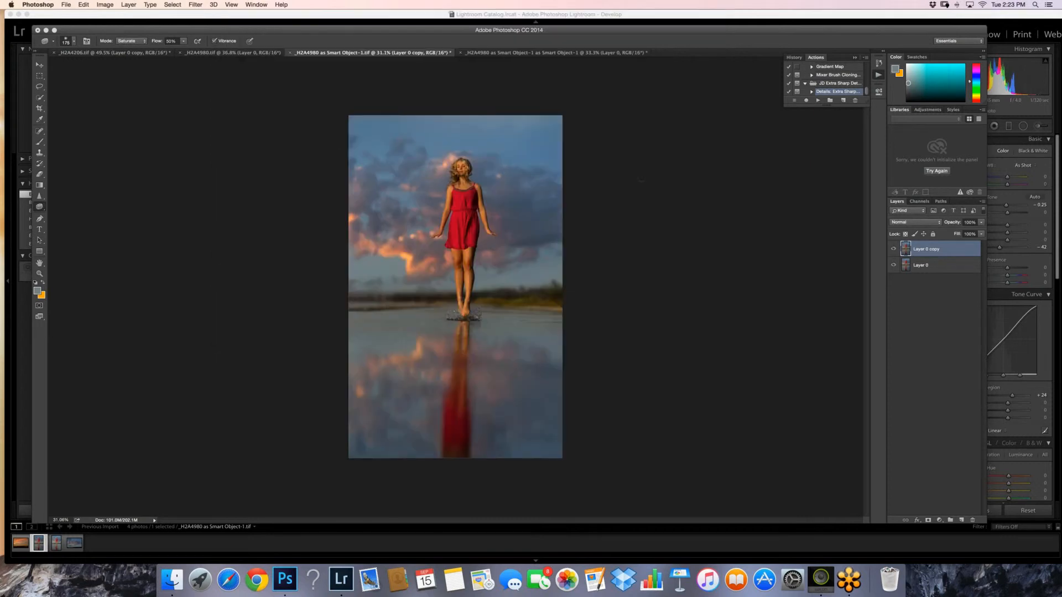
- Mask the darkened copy with a large black brush down the woman and her reflection, and lower the layer's opacity
left_click(928, 520)
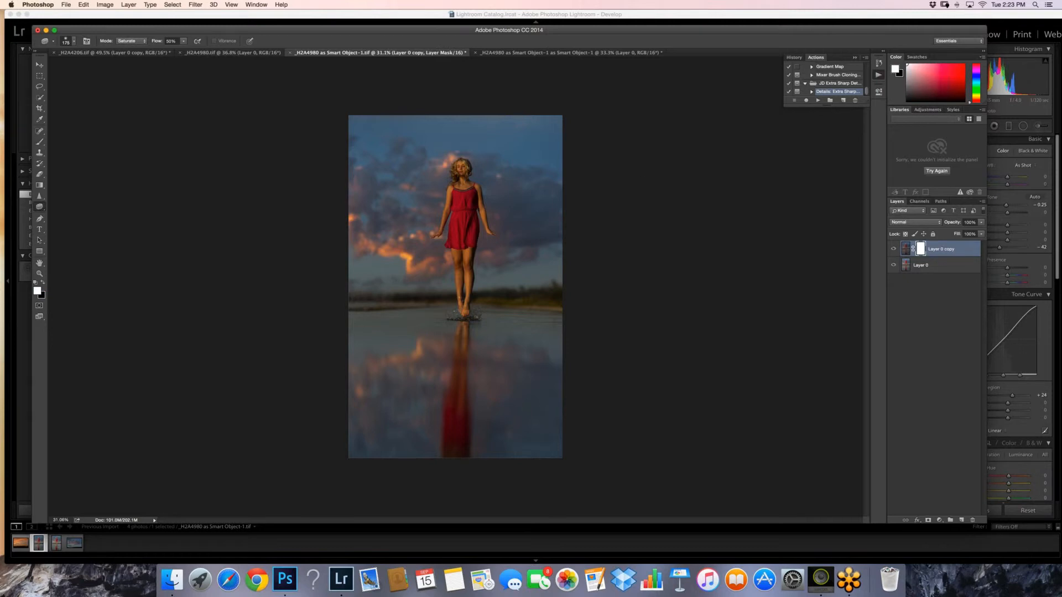
left_click(40, 142)
key("x")
left_click_drag(450, 94, 448, 480)
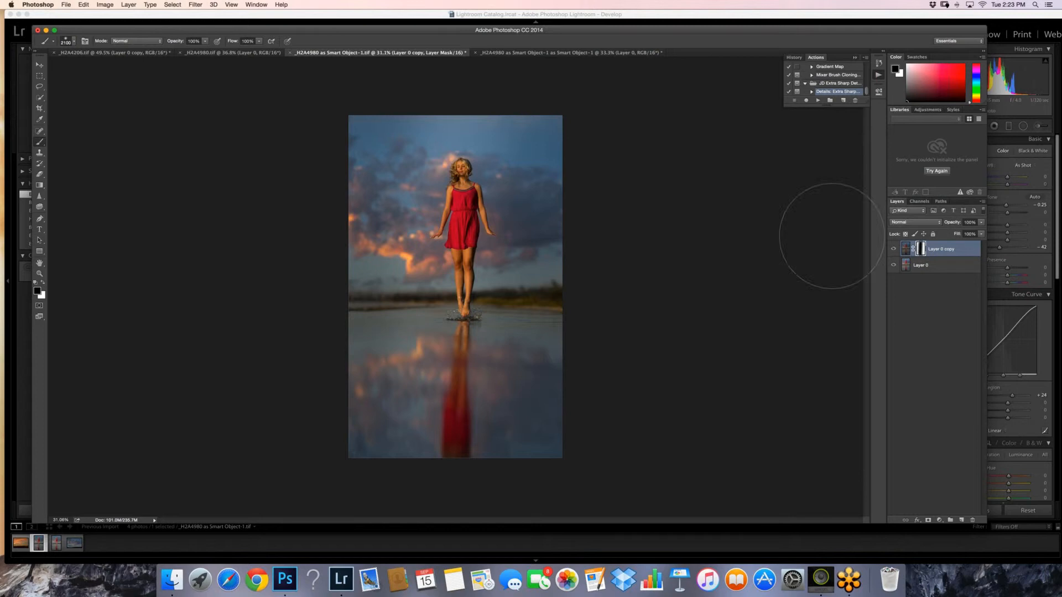
left_click_drag(981, 223, 969, 232)
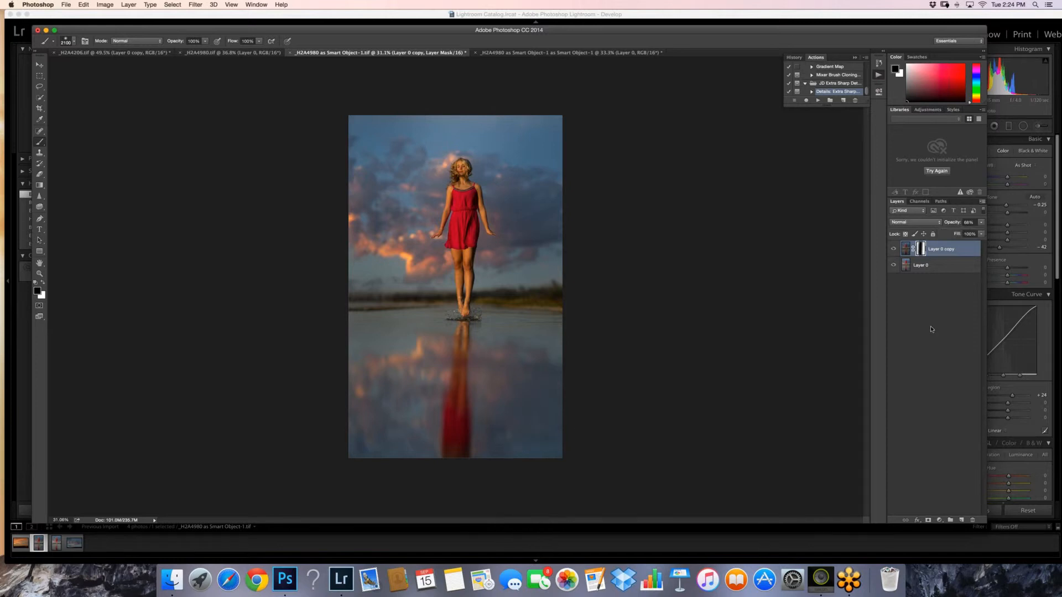
- Flatten the darkened-edge composite, convert the background into a regular layer and duplicate it
left_click(982, 201)
left_click(913, 374)
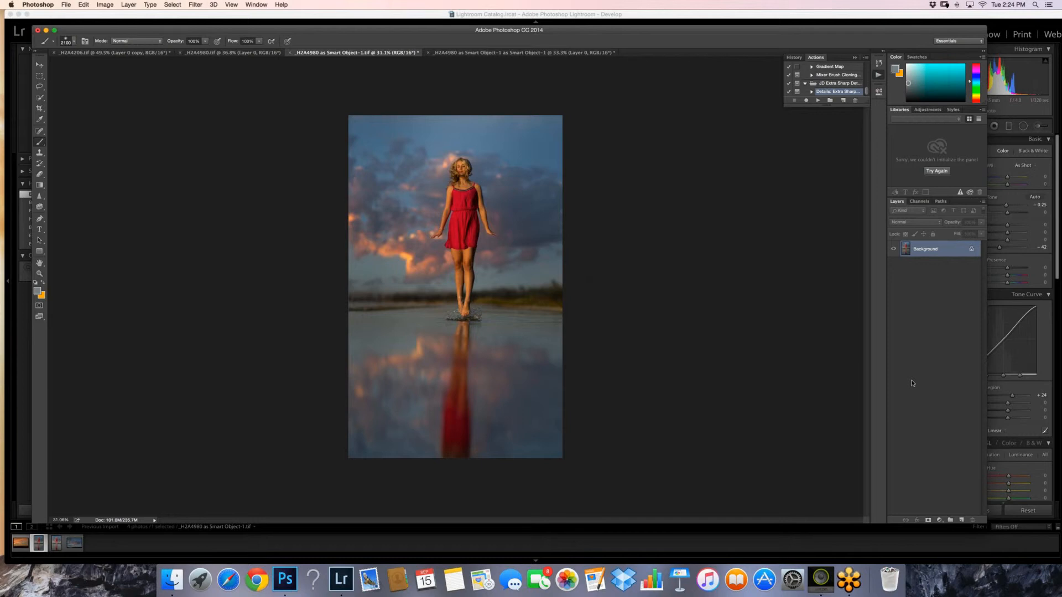
double_click(925, 250)
key("Return")
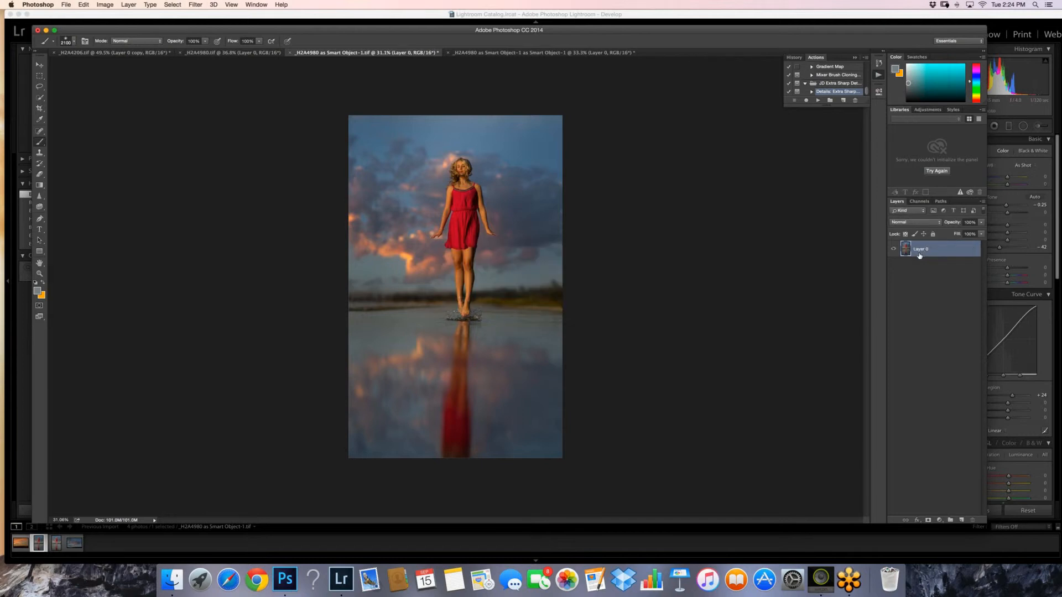
right_click(927, 263)
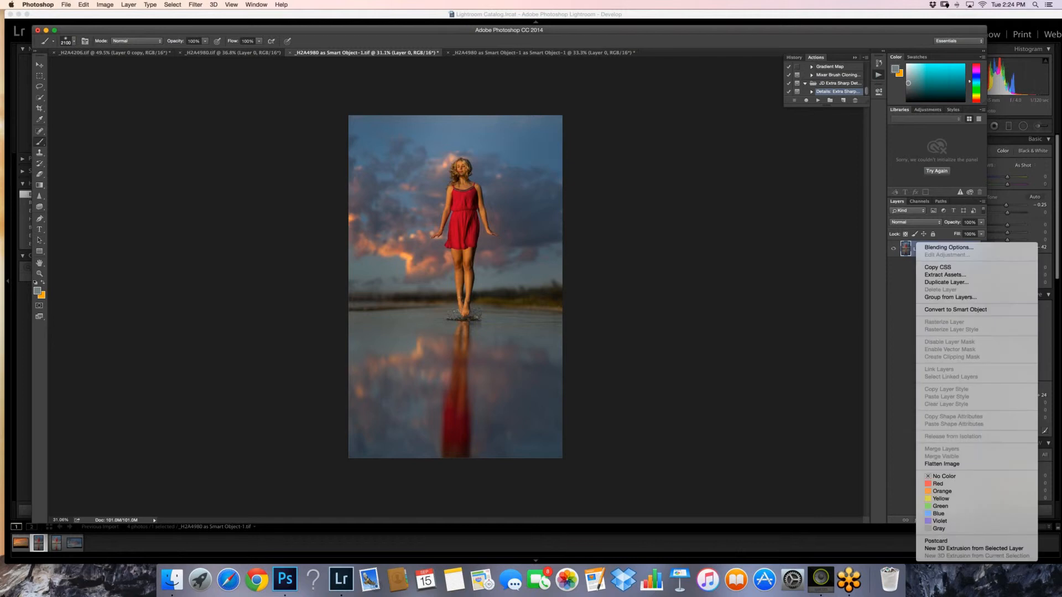
left_click(946, 275)
key("Return")
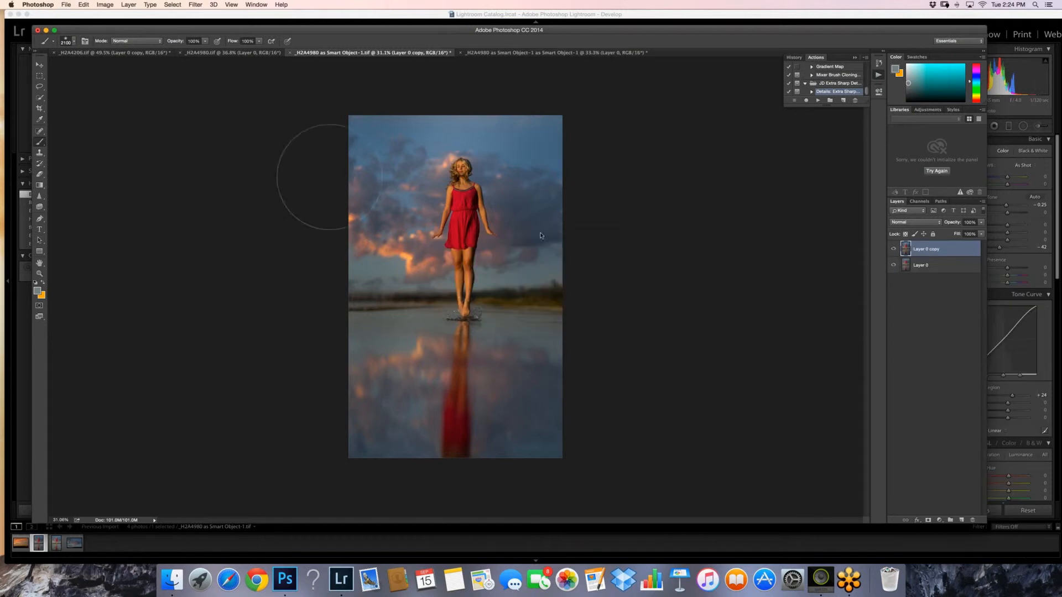
left_click(195, 4)
mouse_move(212, 213)
left_click(324, 221)
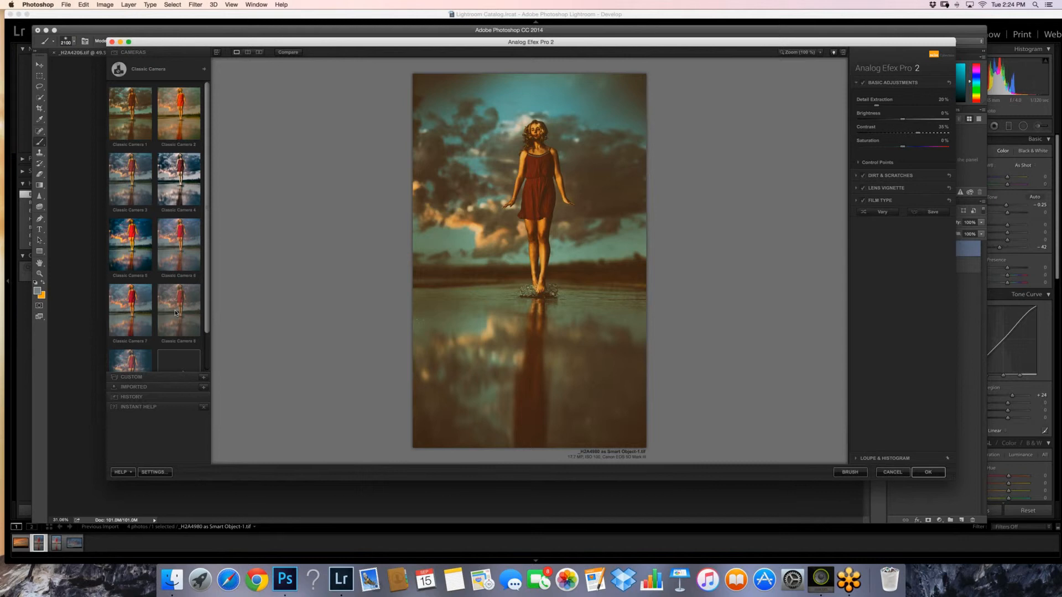
left_click(175, 313)
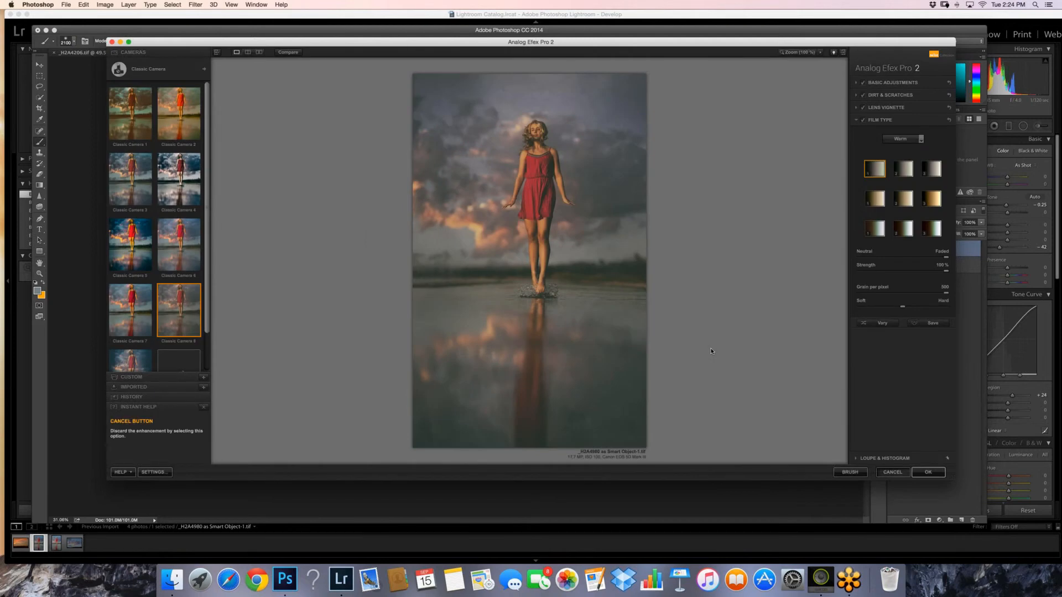
left_click(893, 473)
- Choose the Film Efex: Vintage filter in Color Efex Pro 4 for the duplicate layer and set its film type to 14
left_click(196, 4)
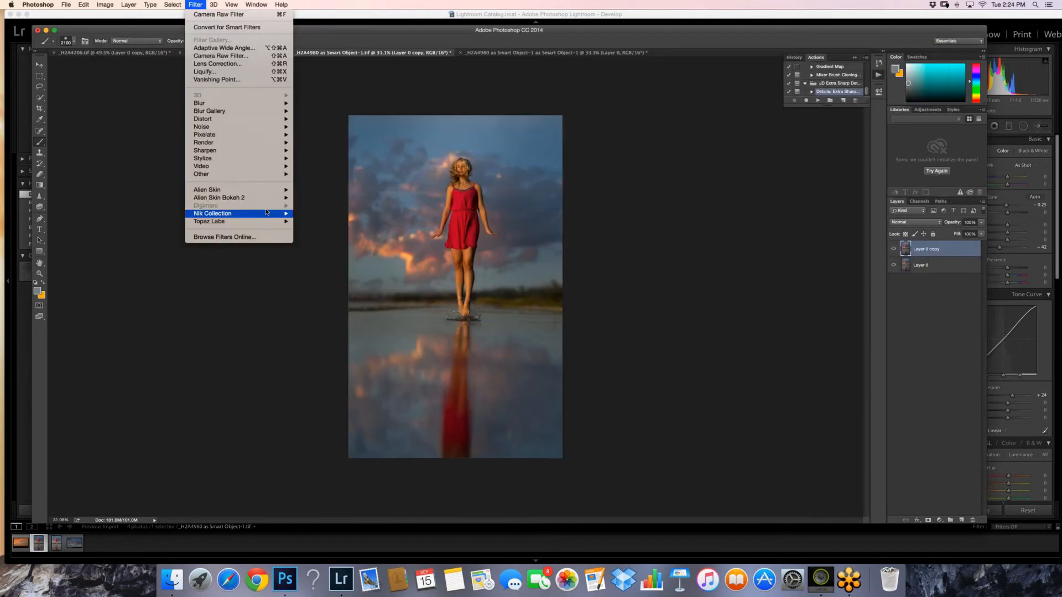
mouse_move(238, 214)
left_click(368, 260)
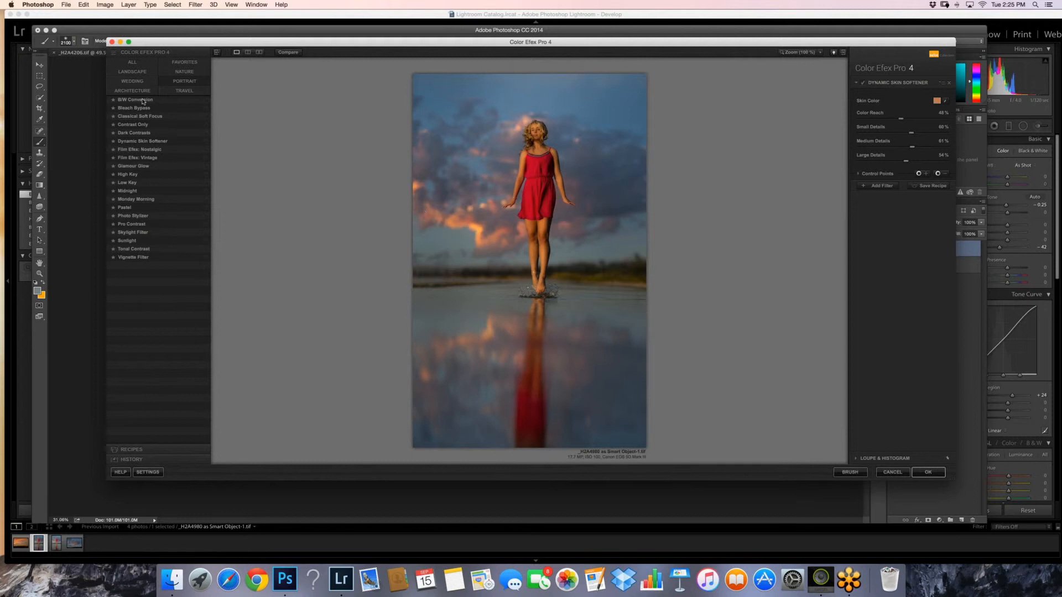
left_click(182, 61)
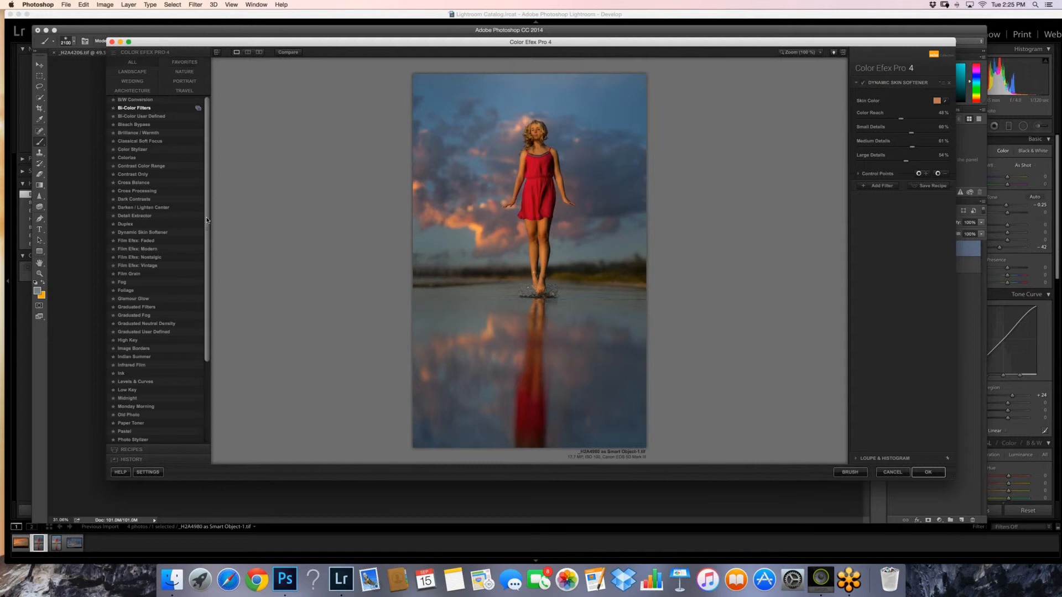
scroll(207, 220, "down", 4)
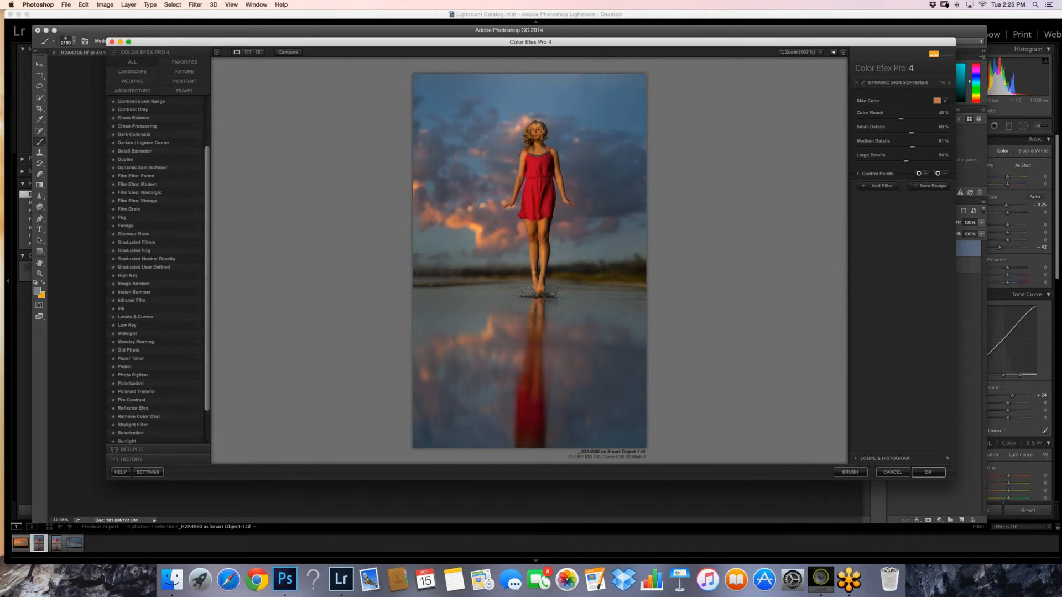
left_click(138, 201)
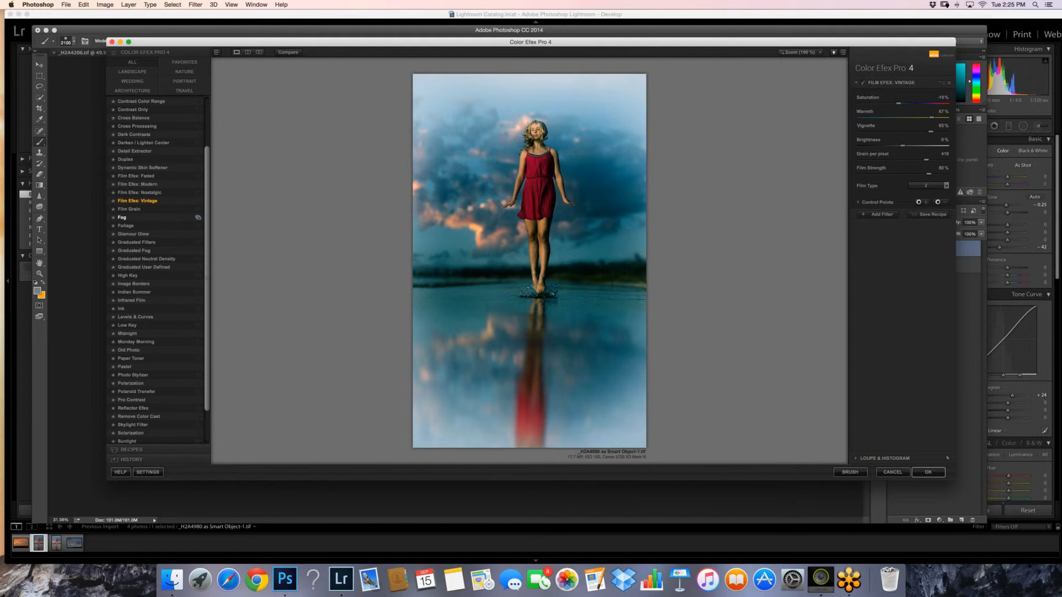
left_click(947, 186)
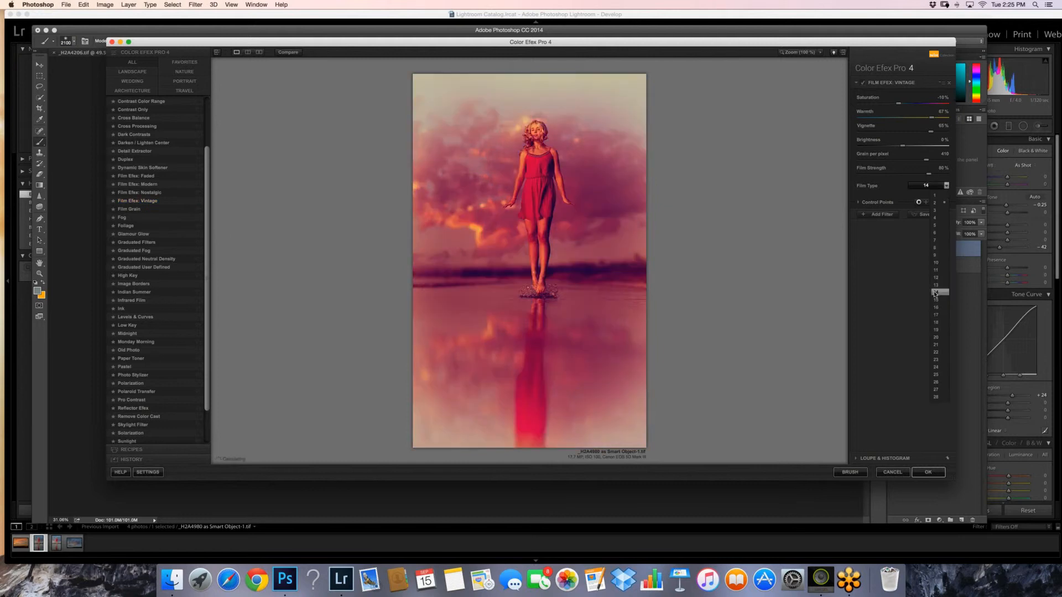
left_click(935, 292)
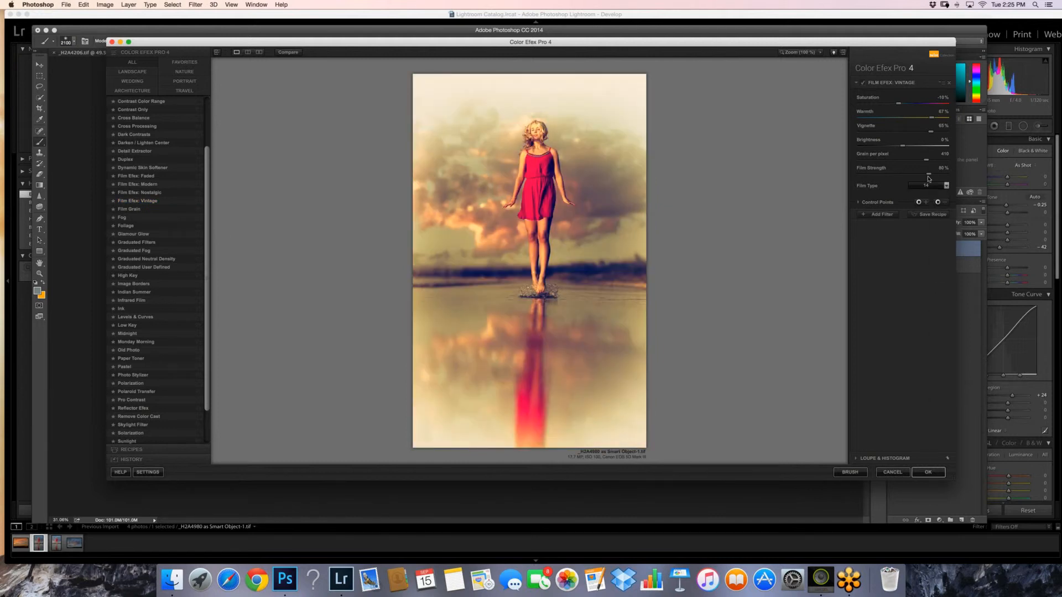
- Adjust the vintage film effect to 20% saturation, -14% vignette, maximum grain per pixel and 3% film strength
left_click_drag(929, 175, 948, 175)
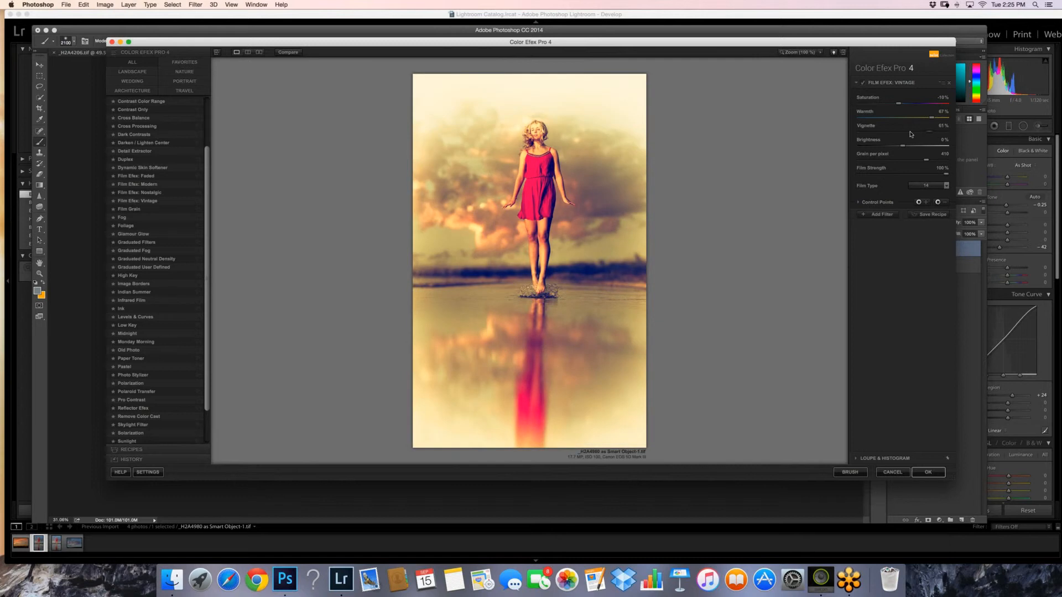
left_click_drag(911, 134, 904, 133)
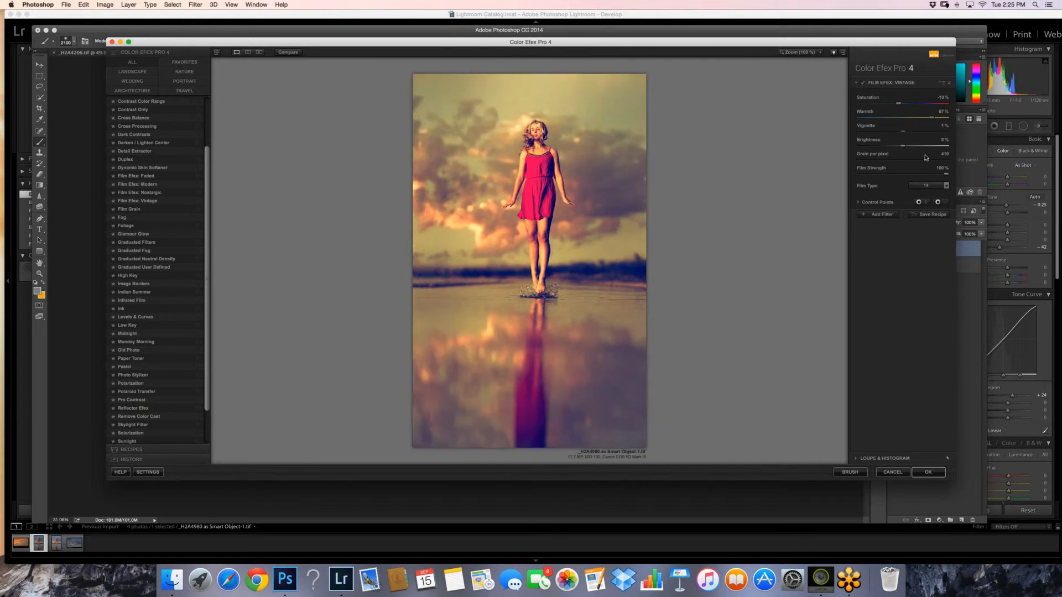
left_click_drag(926, 158, 947, 159)
left_click_drag(901, 105, 914, 104)
left_click_drag(946, 173, 867, 175)
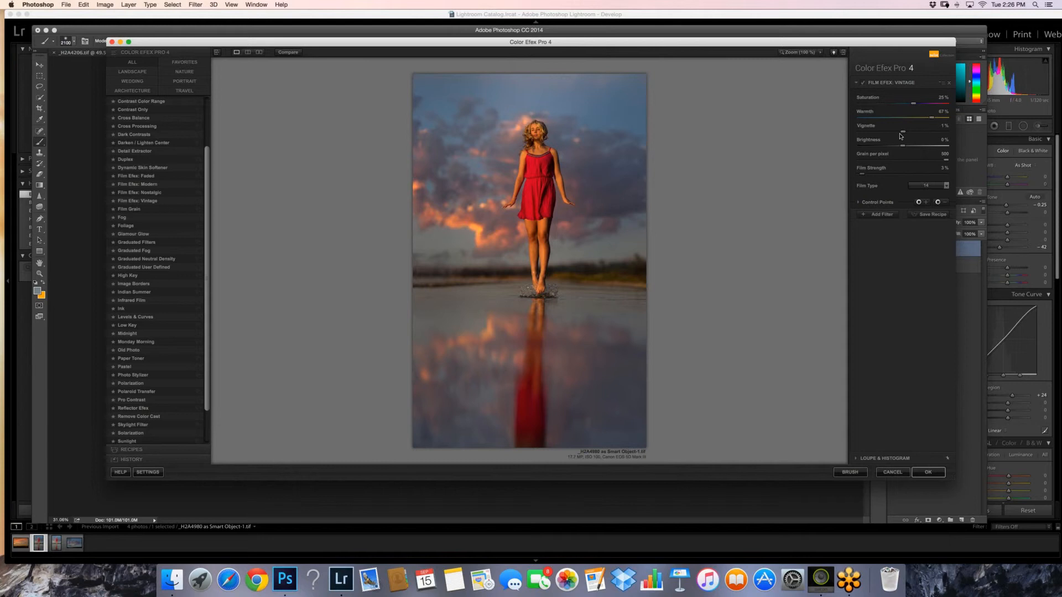
left_click_drag(900, 136, 897, 137)
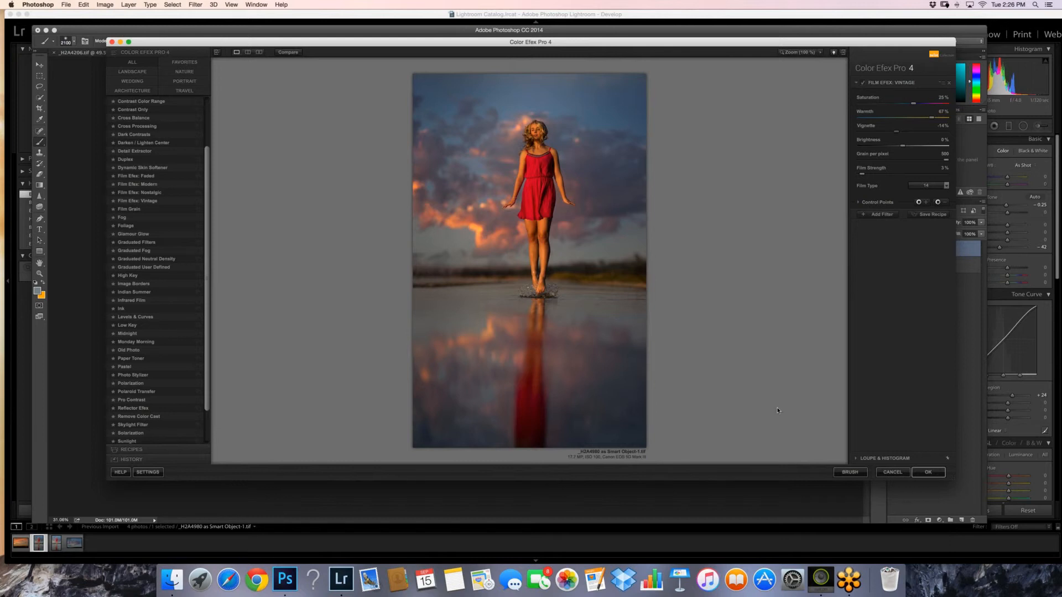
- Slightly raise the vintage film effect's saturation and film strength, and apply the filter
left_click_drag(913, 105, 916, 106)
left_click_drag(859, 178, 867, 178)
left_click(938, 470)
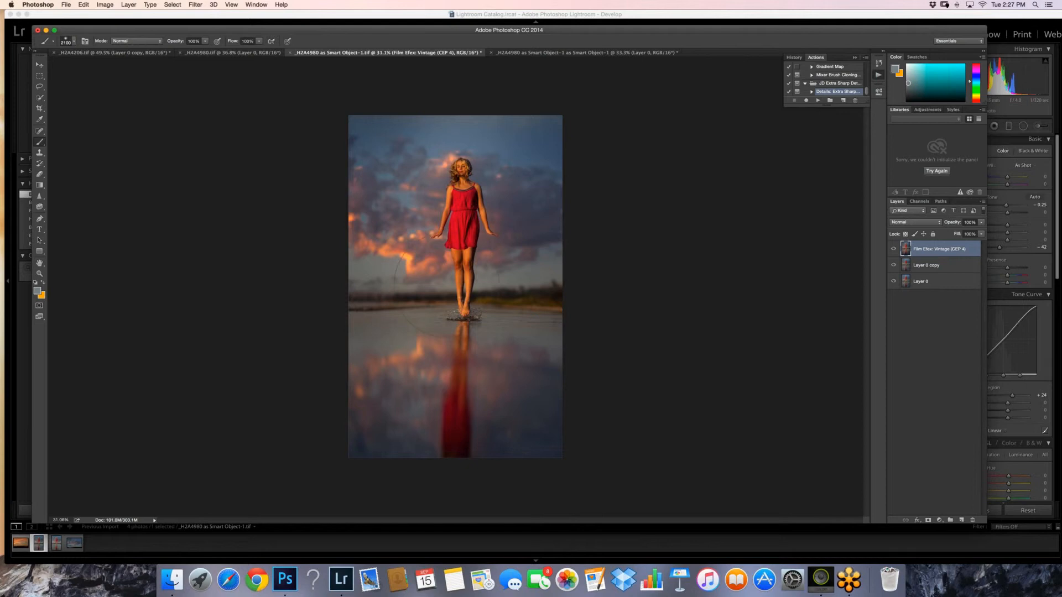
- Reduce the brush size to 200 px
key("bracketleft")
key("bracketleft")
key("bracketleft")
key("bracketleft")
key("bracketleft")
key("bracketleft")
key("bracketleft")
key("bracketleft")
key("bracketleft")
key("bracketleft")
key("bracketleft")
key("bracketleft")
key("bracketleft")
key("bracketleft")
key("bracketleft")
key("bracketleft")
key("bracketleft")
key("bracketleft")
- Examine the splash around the feet up close and the vintage film effect across the whole image
key("z")
left_click_drag(460, 318, 448, 273)
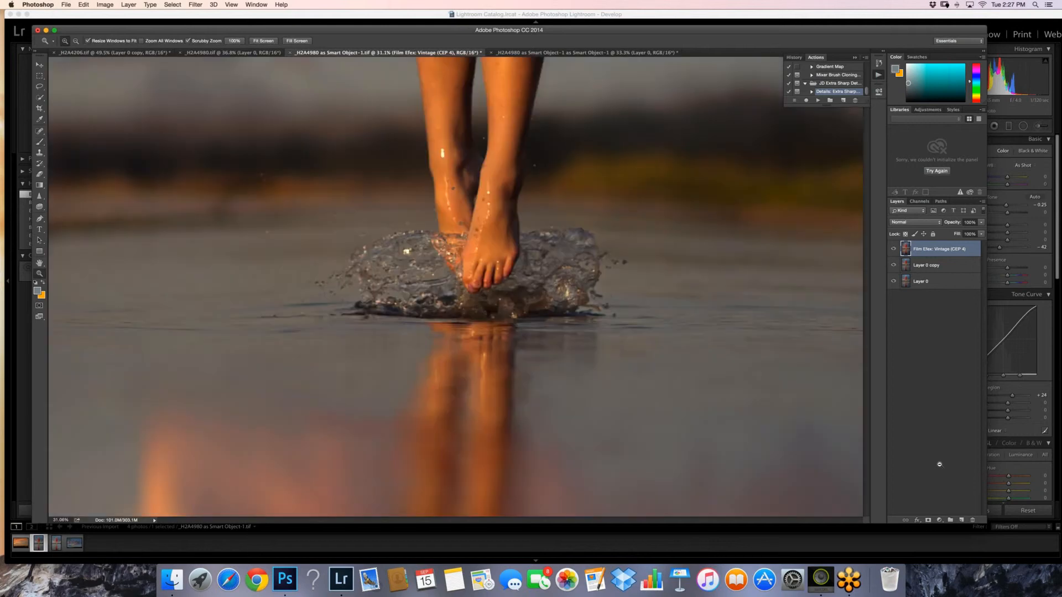
left_click(448, 273)
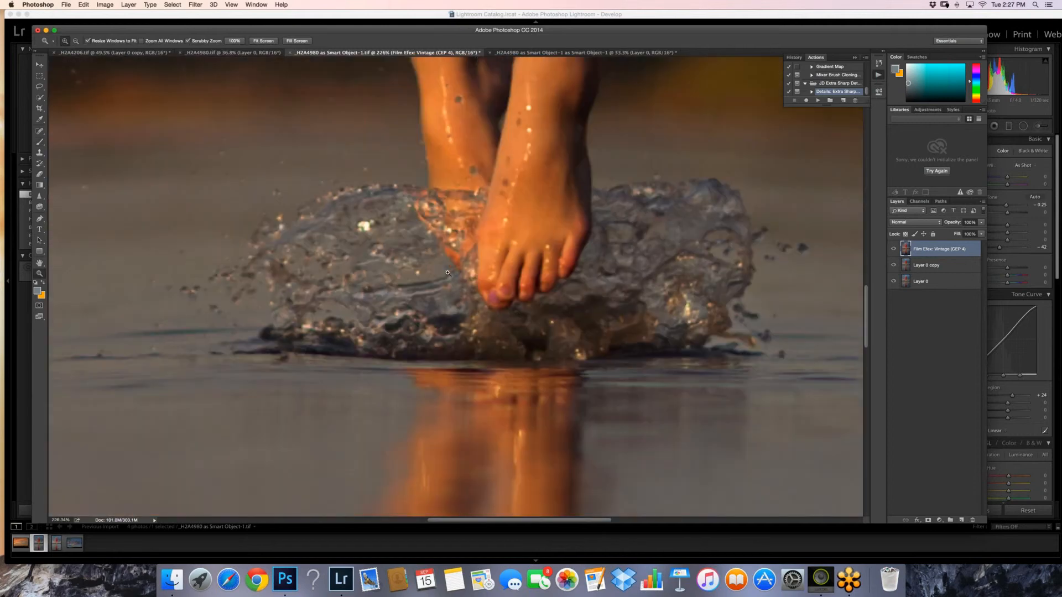
key("super+0")
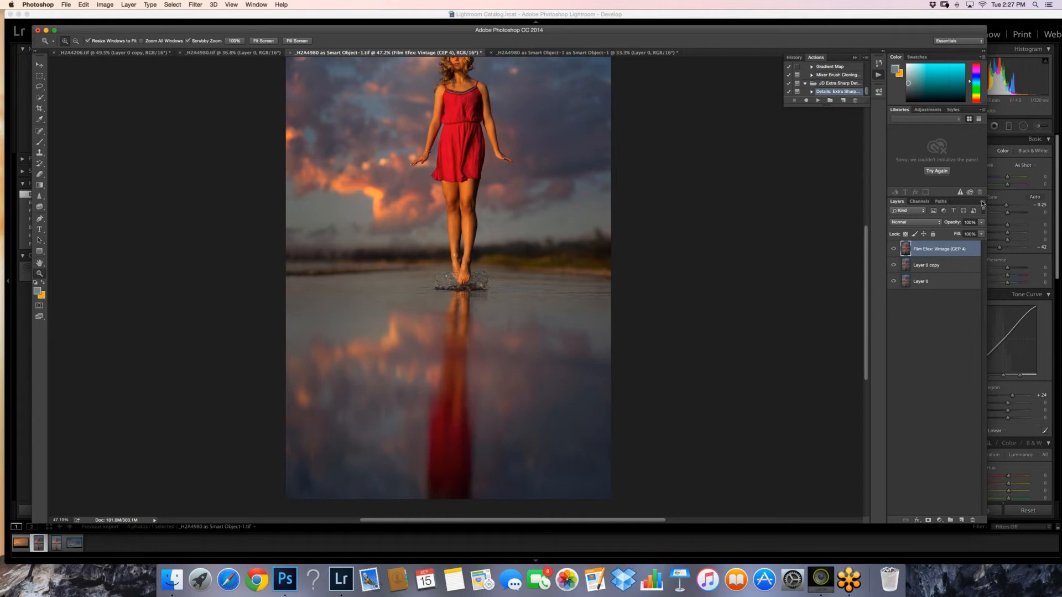
key("super+shift+n")
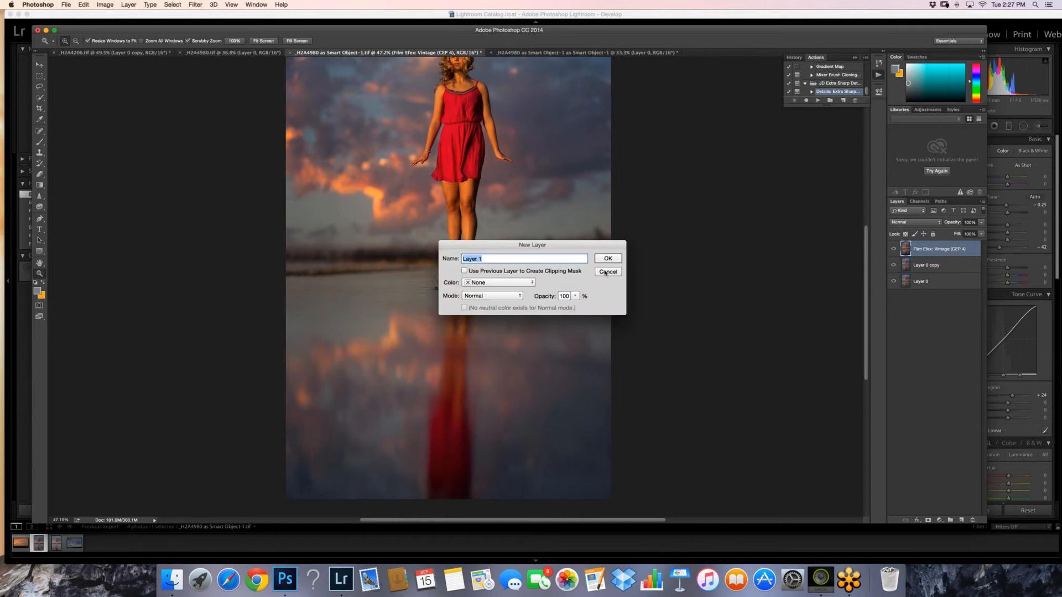
left_click(604, 270)
left_click_drag(604, 270, 523, 271)
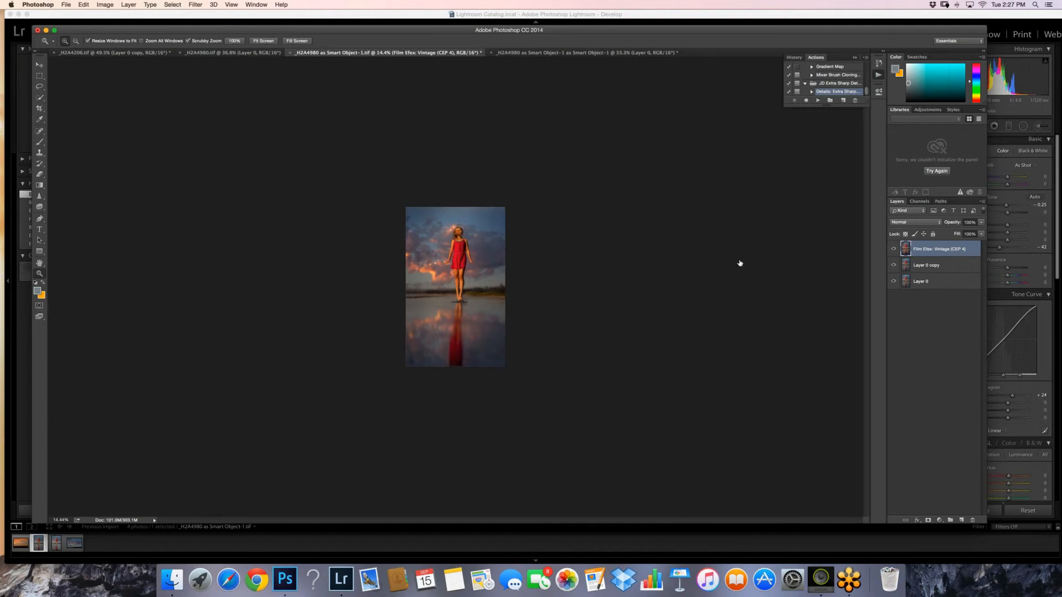
- Add a layer mask to the vintage film layer and set a black brush to 25% opacity and 300 px
left_click(928, 521)
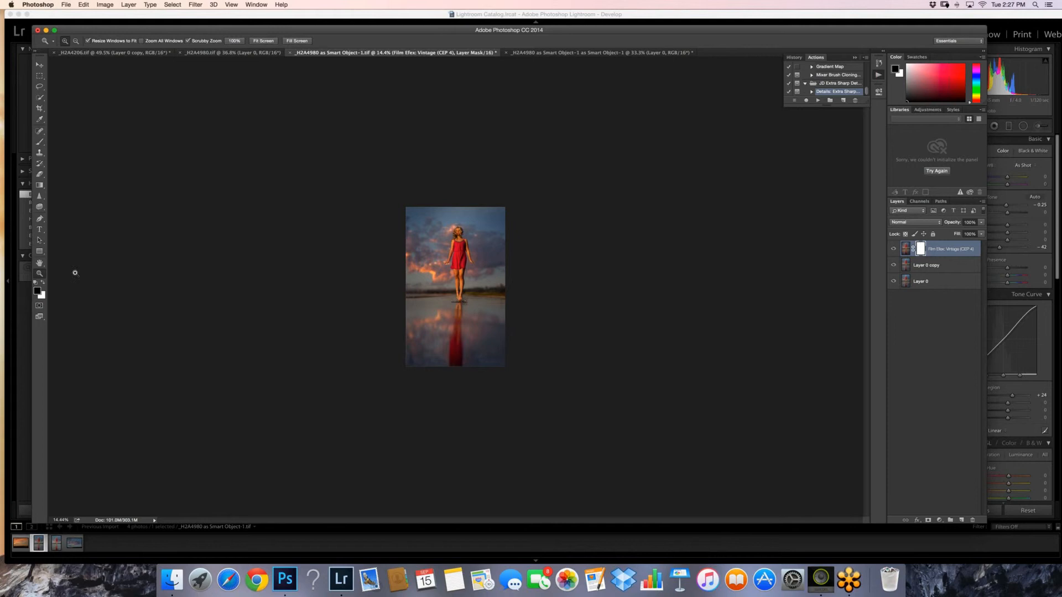
left_click_drag(39, 143, 62, 142)
left_click(204, 41)
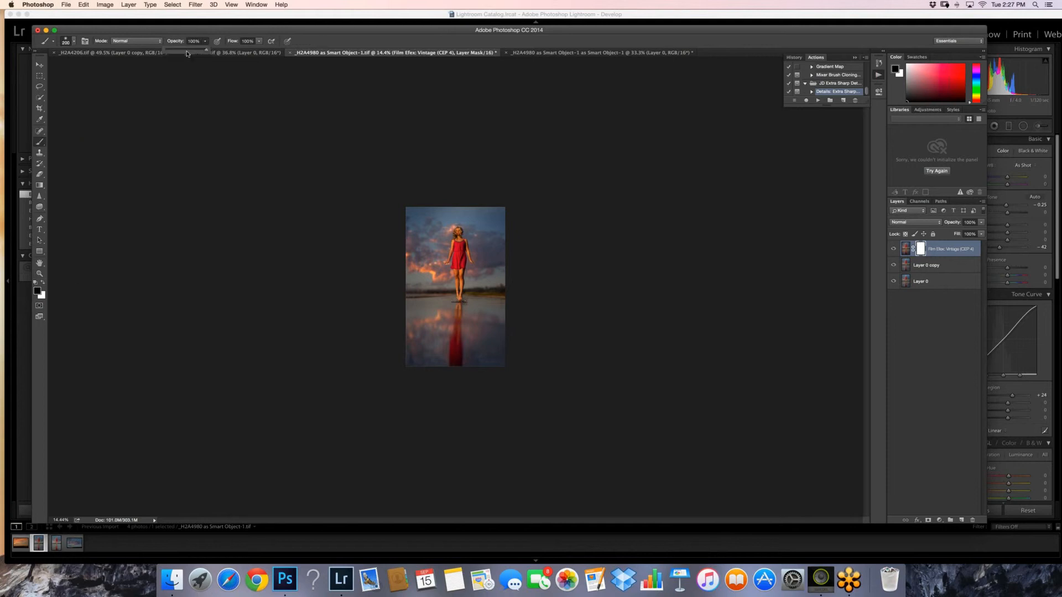
left_click_drag(176, 50, 176, 50)
key("]")
key("]")
key("]")
key("]")
key("]")
key("]")
key("]")
key("]")
key("]")
key("]")
key("]")
key("]")
key("]")
key("]")
key("]")
key("]")
key("[")
key("[")
key("[")
key("[")
key("[")
key("[")
key("[")
key("[")
key("[")
key("[")
key("[")
key("[")
- Merge all visible layers into a single layer
left_click(983, 201)
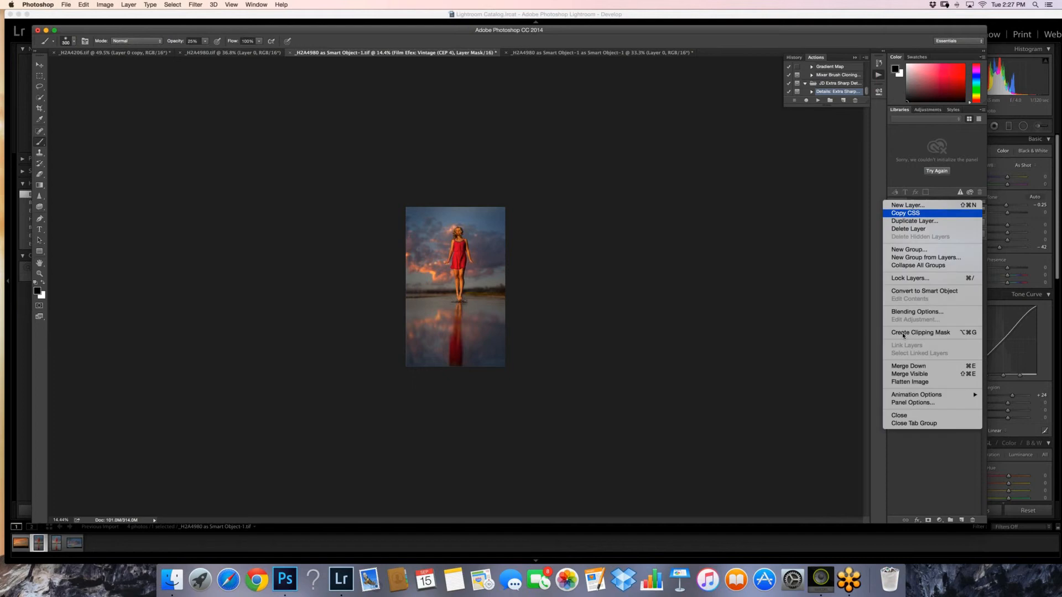
left_click(920, 376)
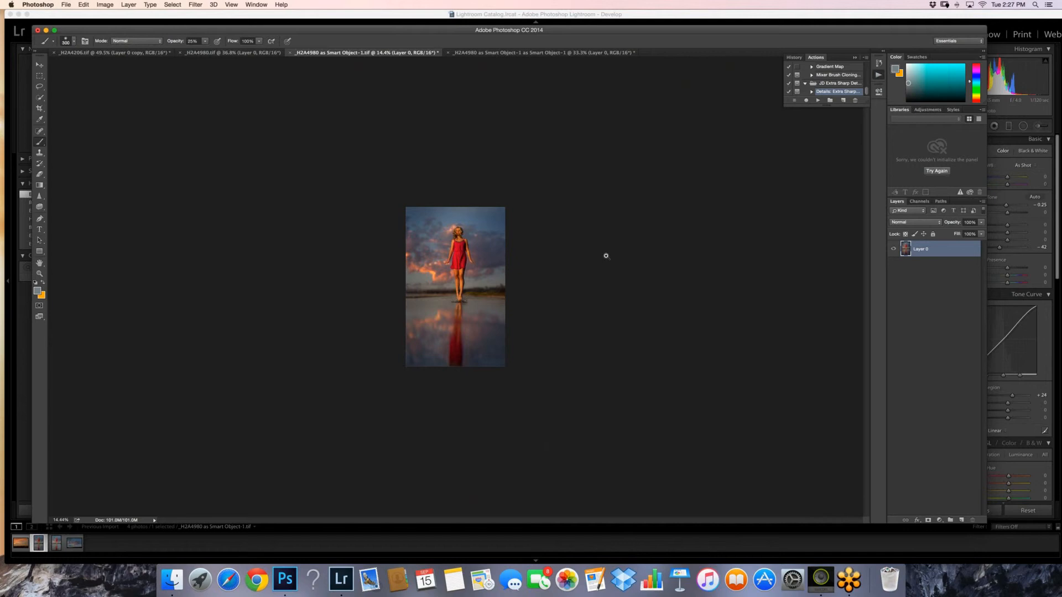
- Add a new layer above the merged image and fill it with 50% gray
key("z")
left_click_drag(607, 256, 605, 258)
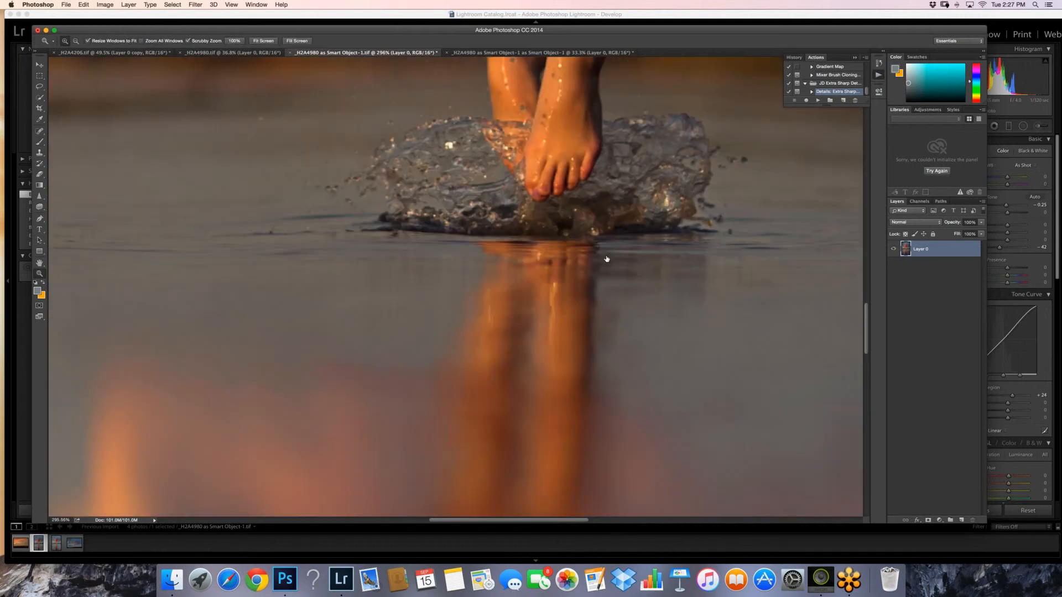
left_click(961, 521)
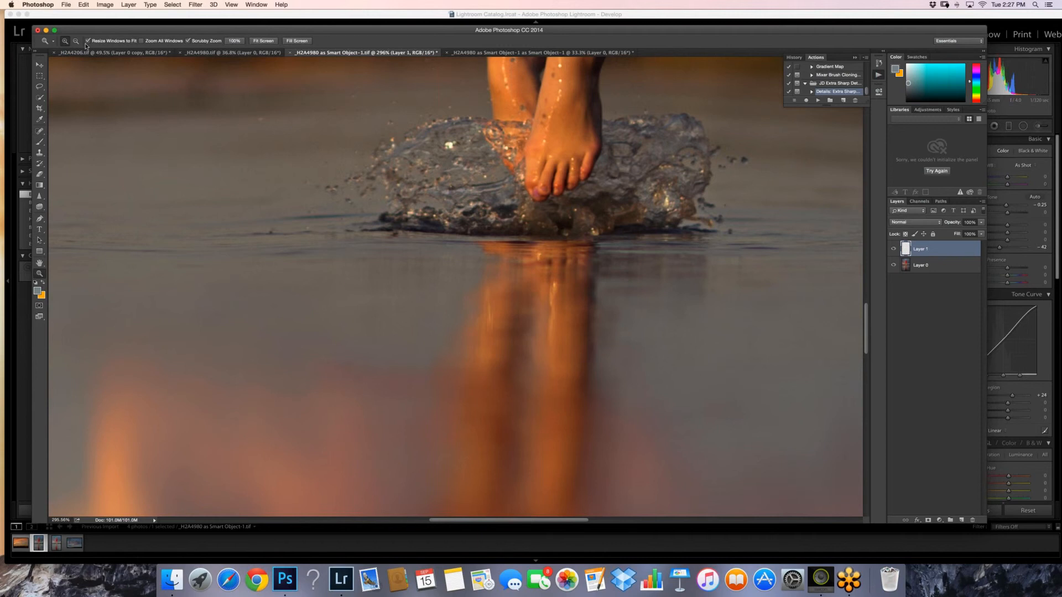
left_click(84, 5)
left_click(90, 129)
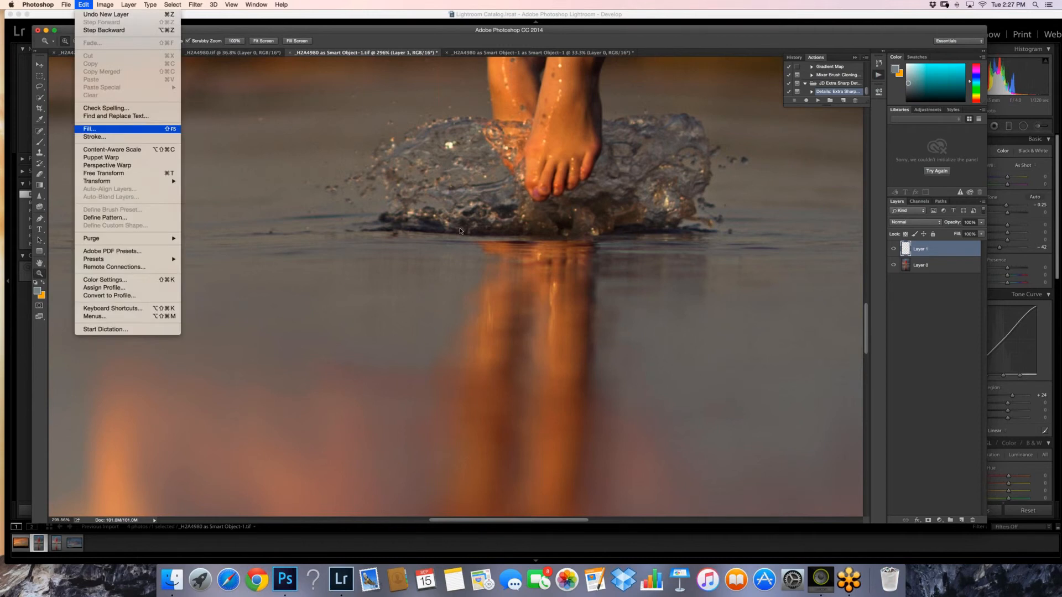
left_click(520, 239)
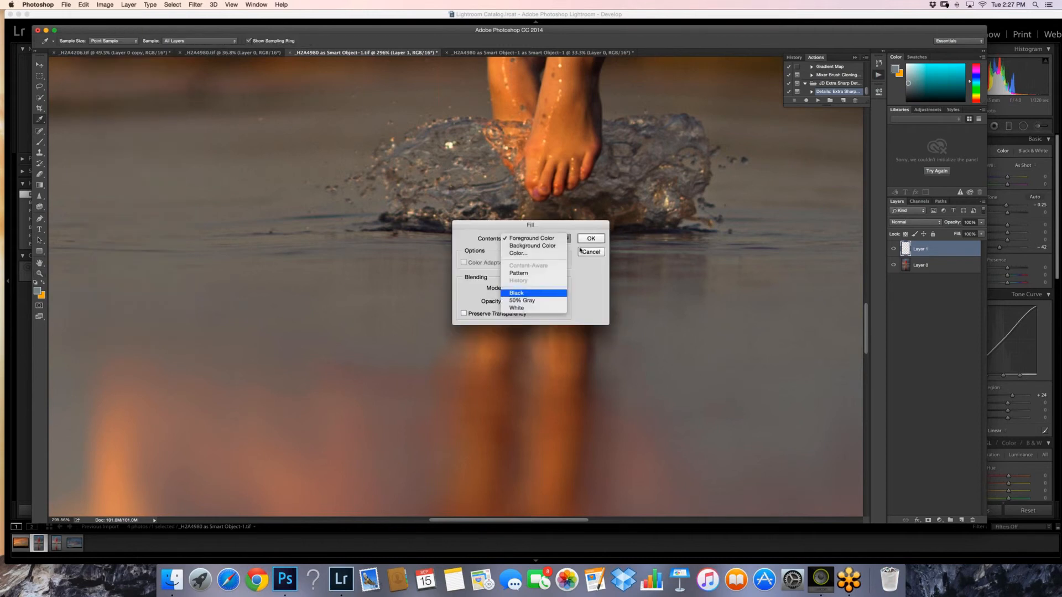
left_click(522, 301)
left_click(591, 239)
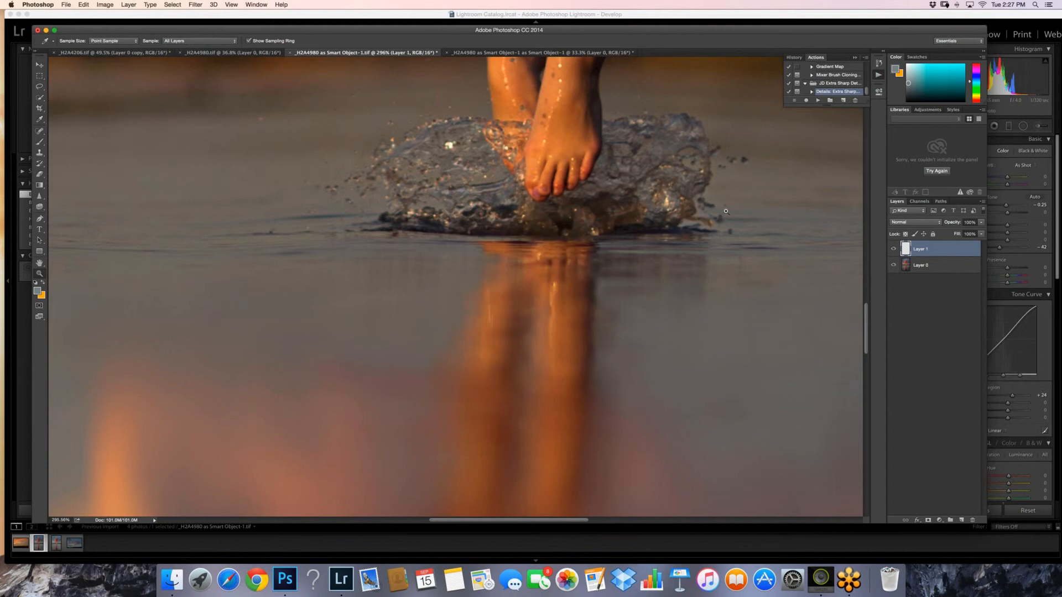
- Set the gray layer's blend mode to Overlay
left_click(940, 222)
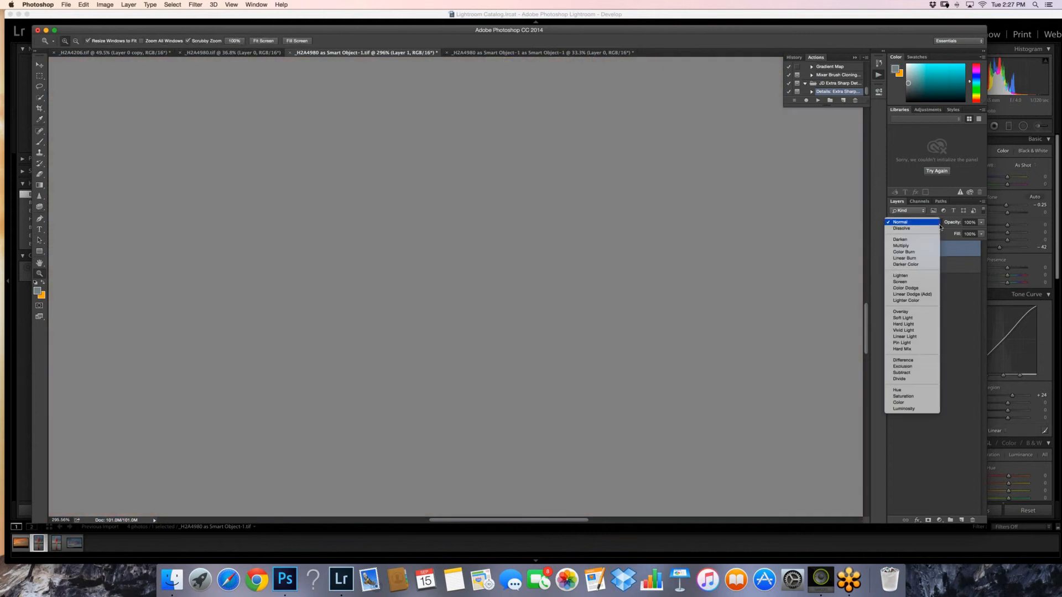
left_click(958, 298)
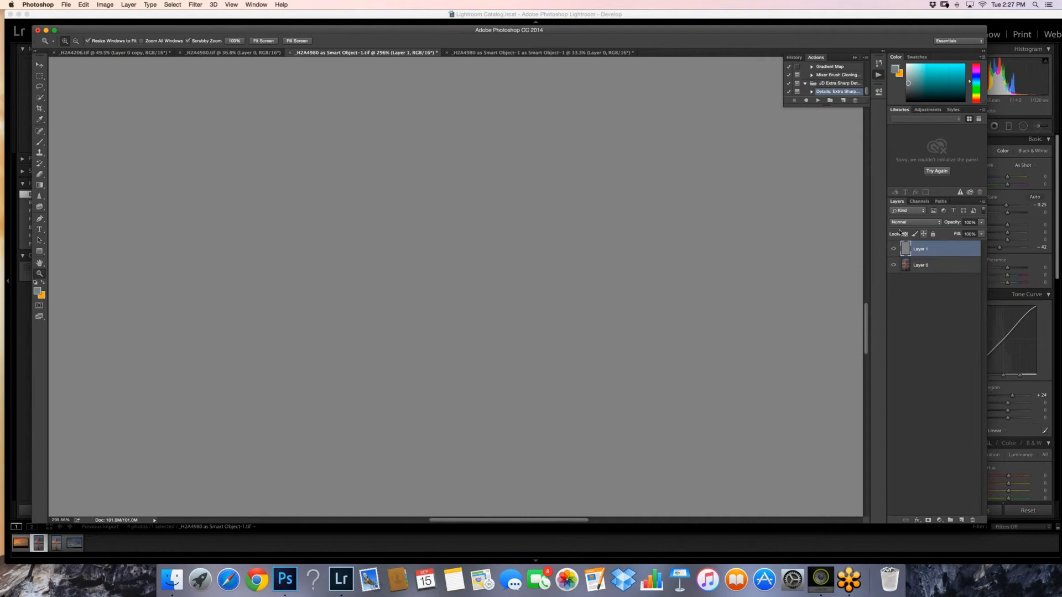
left_click(913, 225)
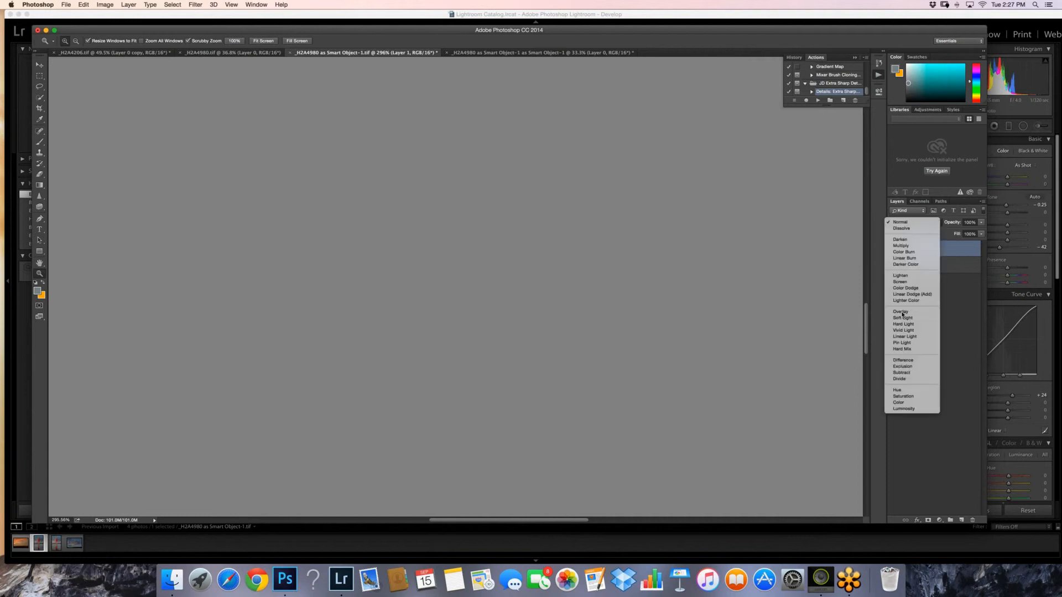
left_click(900, 311)
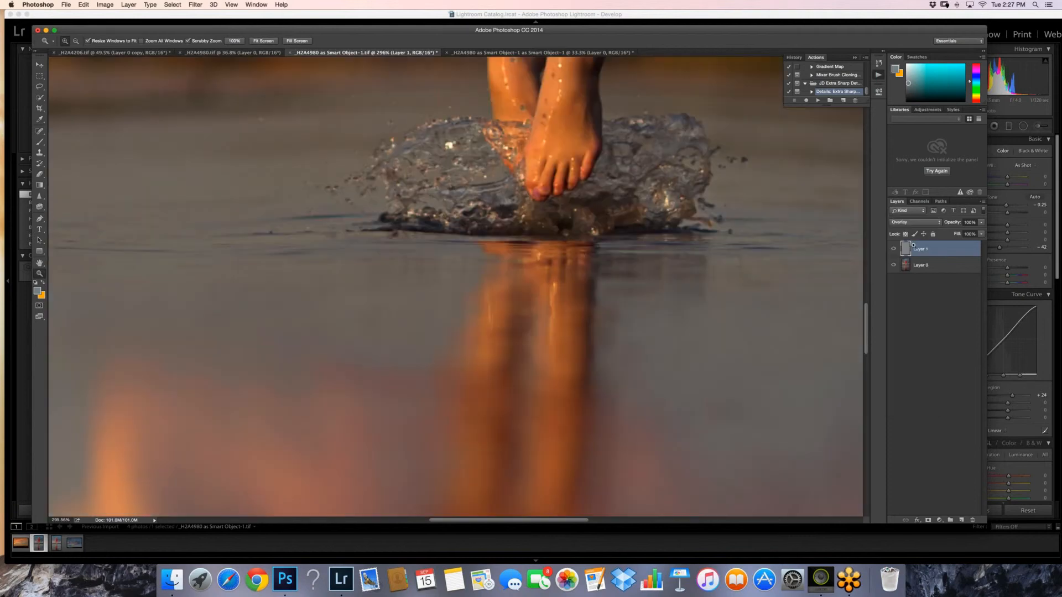
- Brighten the water splash around the feet on the gray layer with the Dodge tool, using the Midtones range at 50% exposure
left_click_drag(39, 207, 62, 222)
left_click(69, 204)
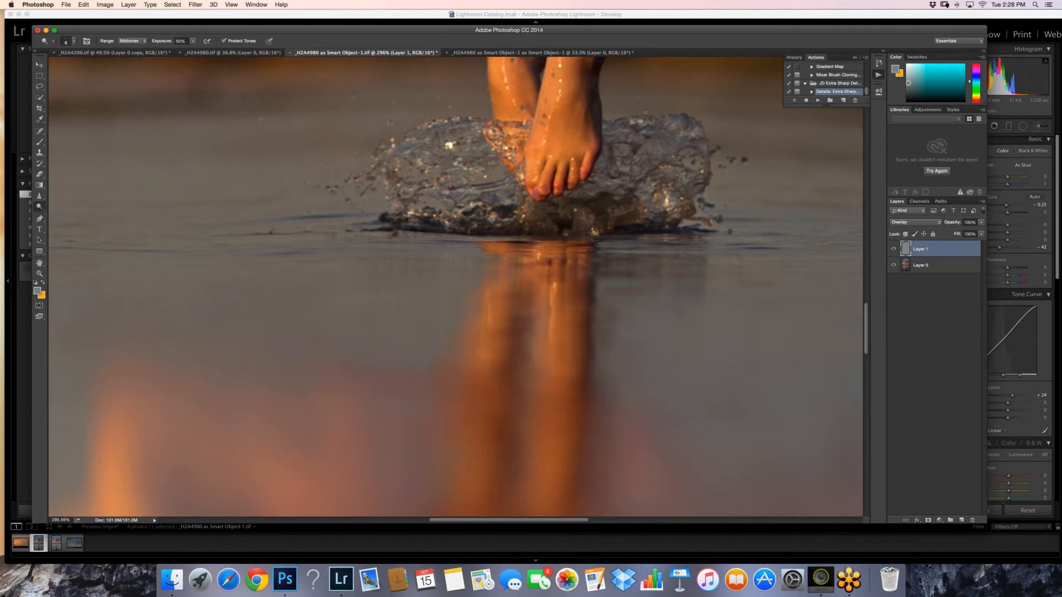
mouse_move(429, 166)
left_mouse_down()
mouse_move(474, 170)
mouse_move(478, 189)
mouse_move(506, 183)
left_mouse_up()
key("bracketright")
key("bracketright")
key("bracketright")
key("bracketright")
left_click_drag(651, 186, 665, 204)
left_click_drag(619, 164, 626, 171)
mouse_move(632, 127)
left_mouse_down()
mouse_move(697, 134)
mouse_move(618, 128)
left_mouse_up()
key("bracketleft")
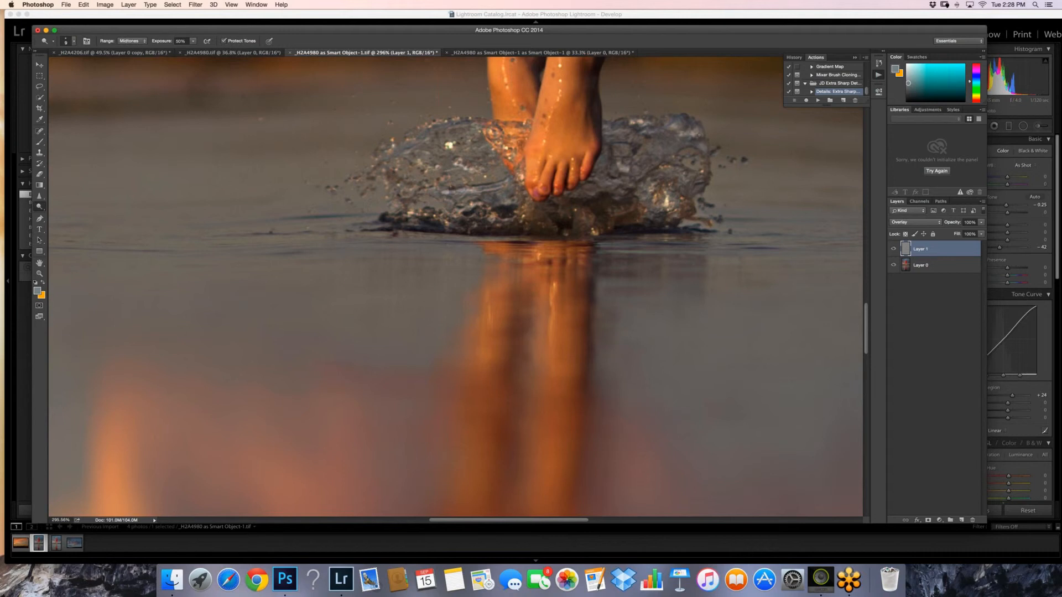
mouse_move(409, 149)
left_mouse_down()
mouse_move(429, 139)
mouse_move(396, 147)
left_mouse_up()
key("bracketleft")
key("bracketright")
left_click(451, 223)
left_click_drag(523, 218, 584, 222)
left_click(594, 231)
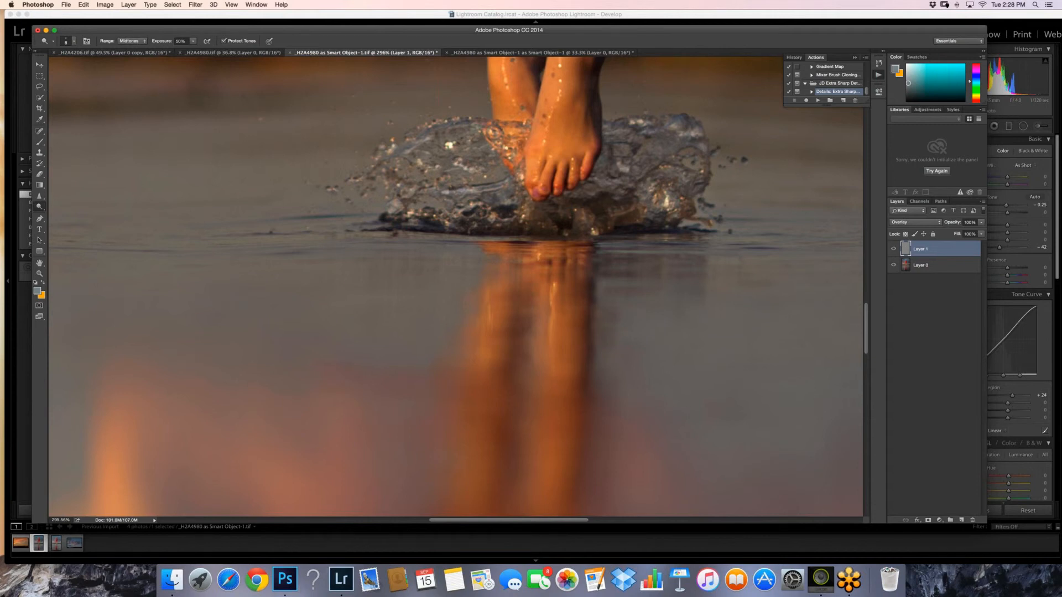
left_click_drag(610, 183, 628, 183)
left_click_drag(607, 130, 660, 135)
- Check the brightened splash at several magnifications and lower the Overlay layer's opacity to about 86%
left_click(40, 273)
key("super+0")
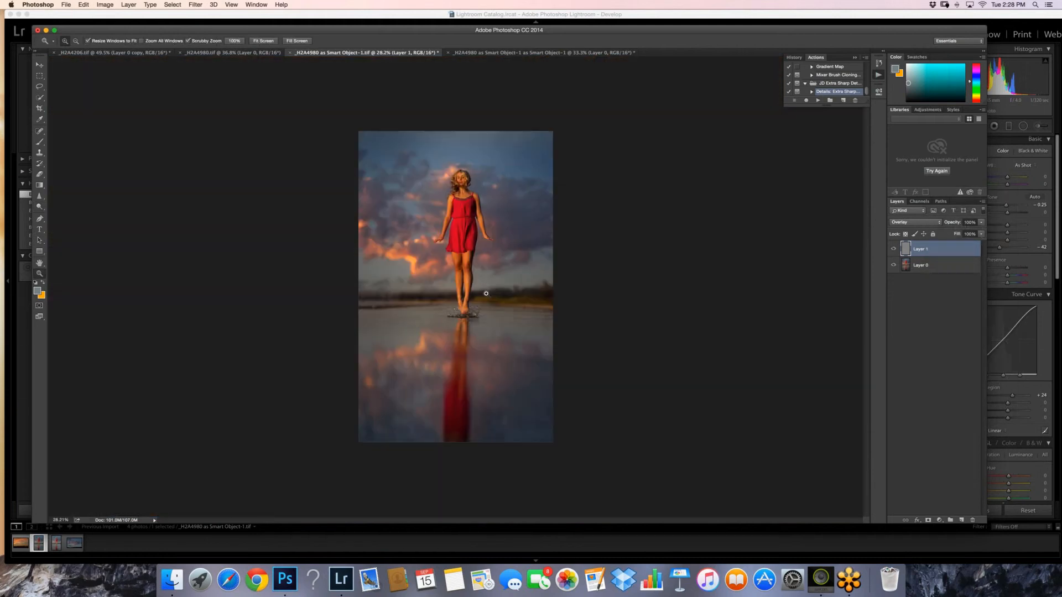
left_click(460, 297)
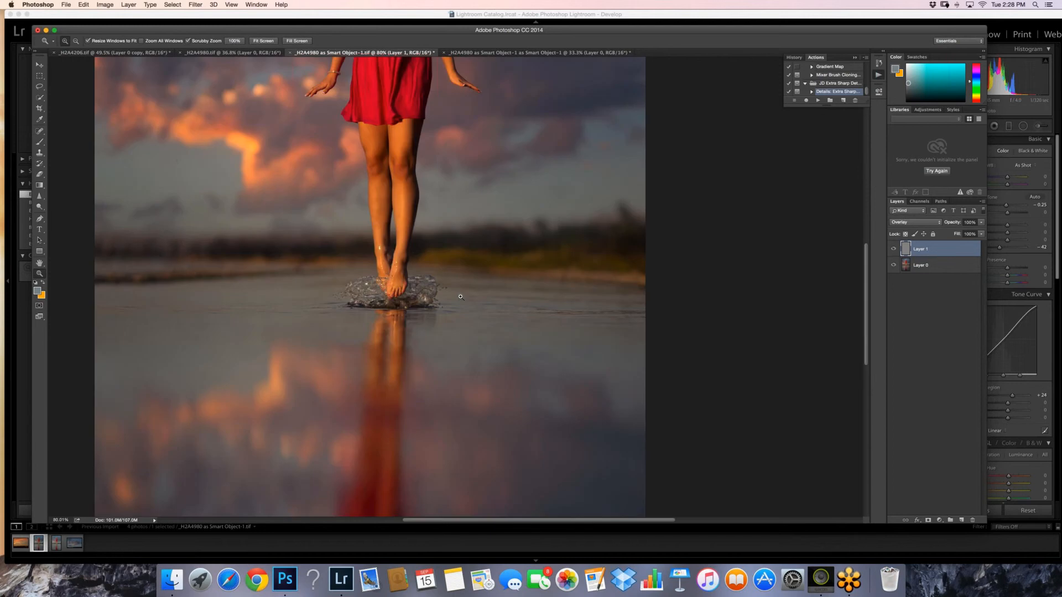
left_click_drag(460, 297, 471, 291)
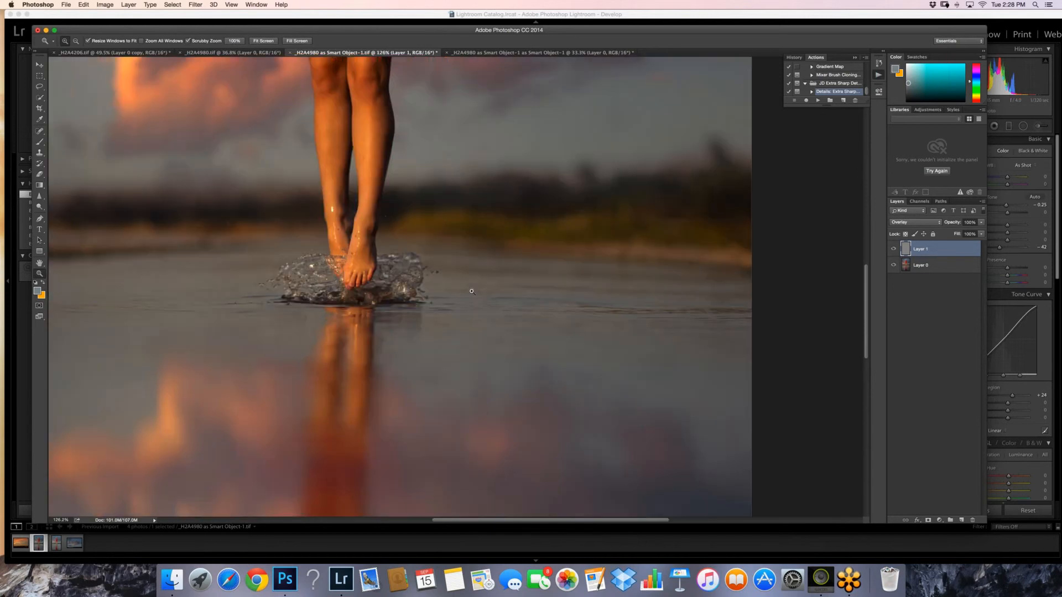
left_click(472, 291)
key("super+0")
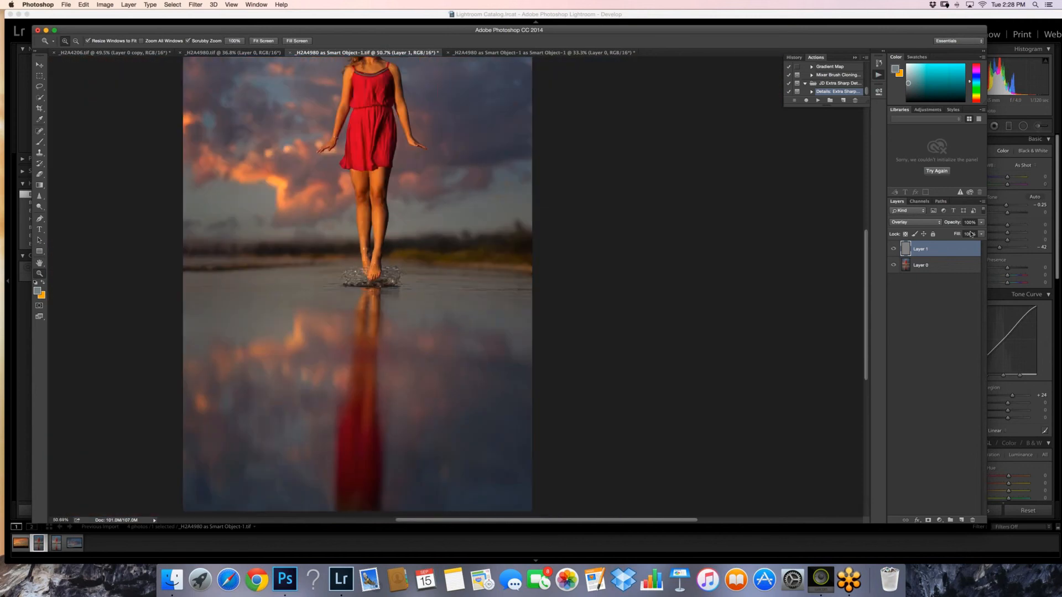
left_click(981, 223)
left_click(969, 233)
left_click_drag(385, 303, 337, 304)
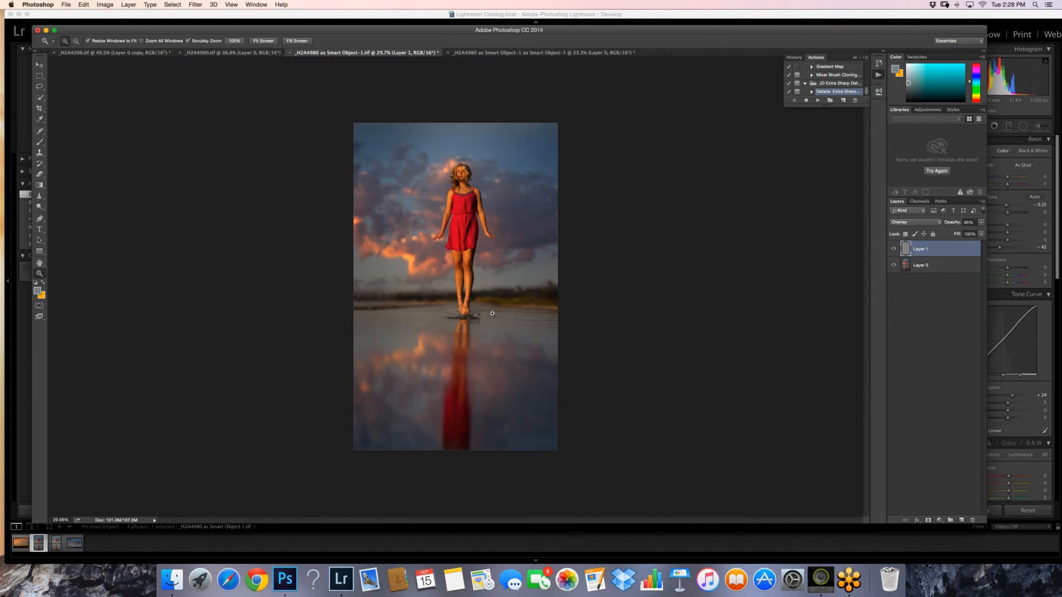
- Save the layered composite as the TIFF _H2A4980 as Smart Object-1.tif in the 2014-07-06 folder, replacing the existing file
left_click(66, 5)
left_click(66, 5)
left_click(66, 5)
left_click(79, 90)
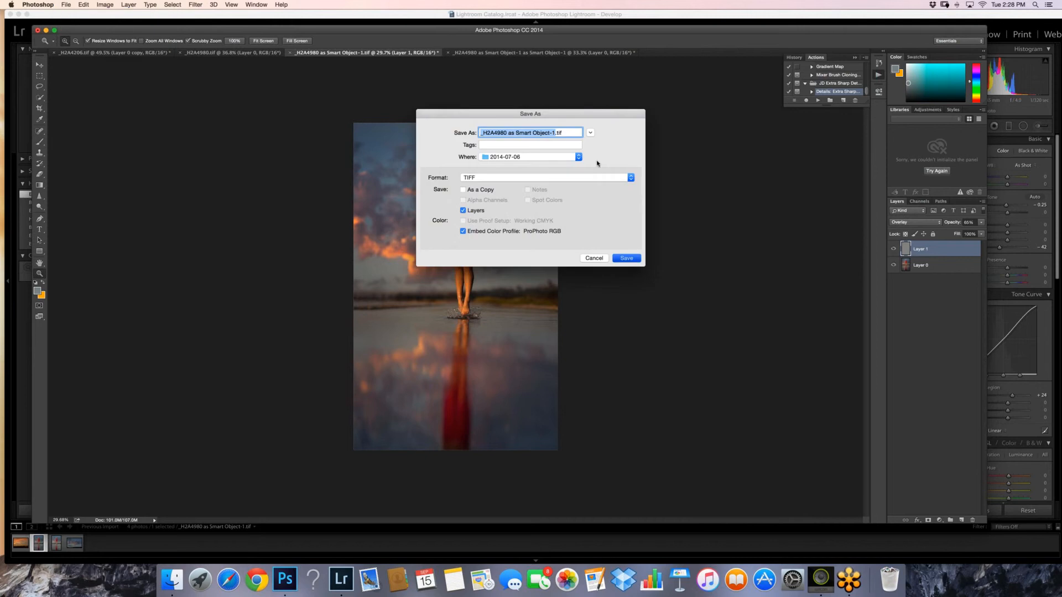
key("Return")
left_click(592, 169)
key("Return")
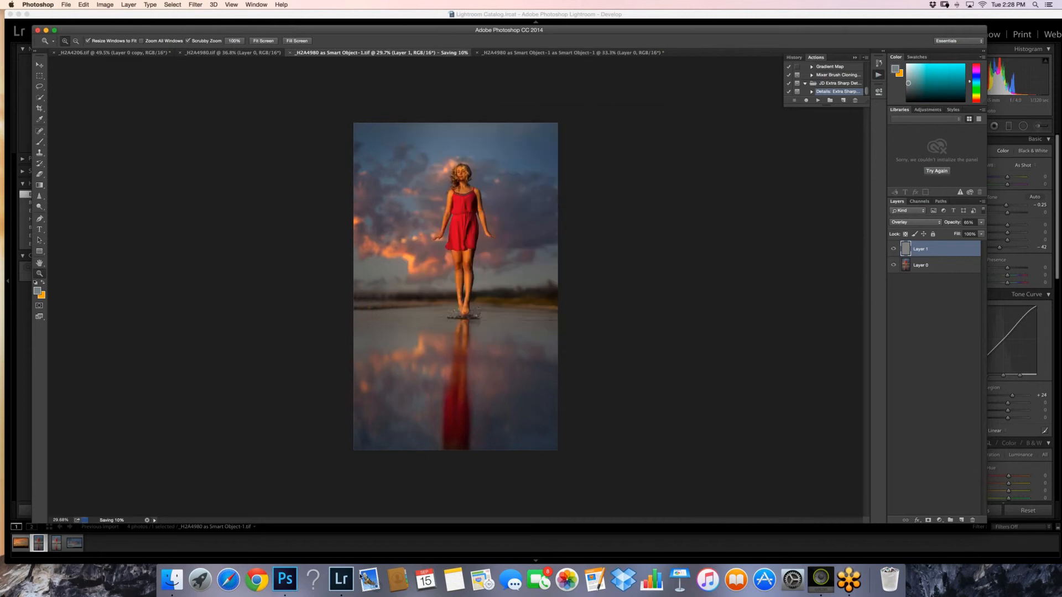
- Switch to Lightroom and add a slightly tilted graduated filter over the reflection in the lower half of the photo
left_click(361, 577)
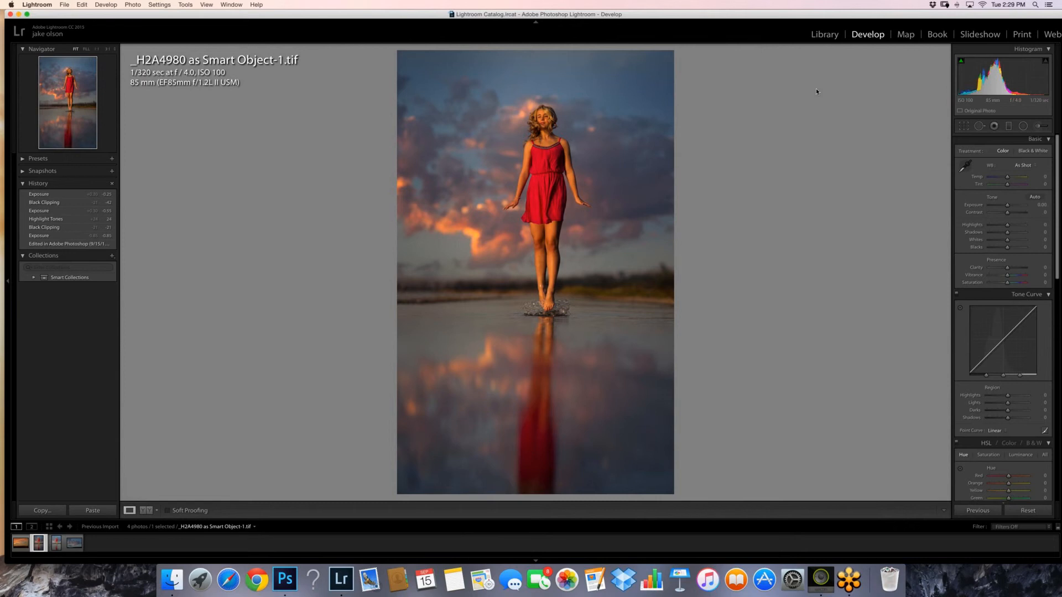
left_click(1008, 126)
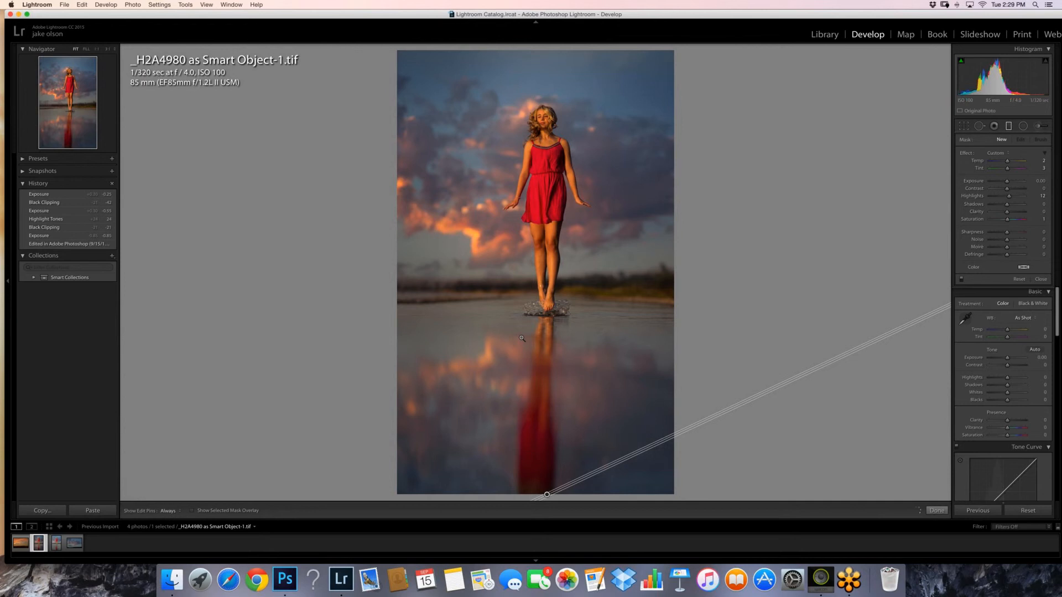
left_click_drag(522, 338, 543, 479)
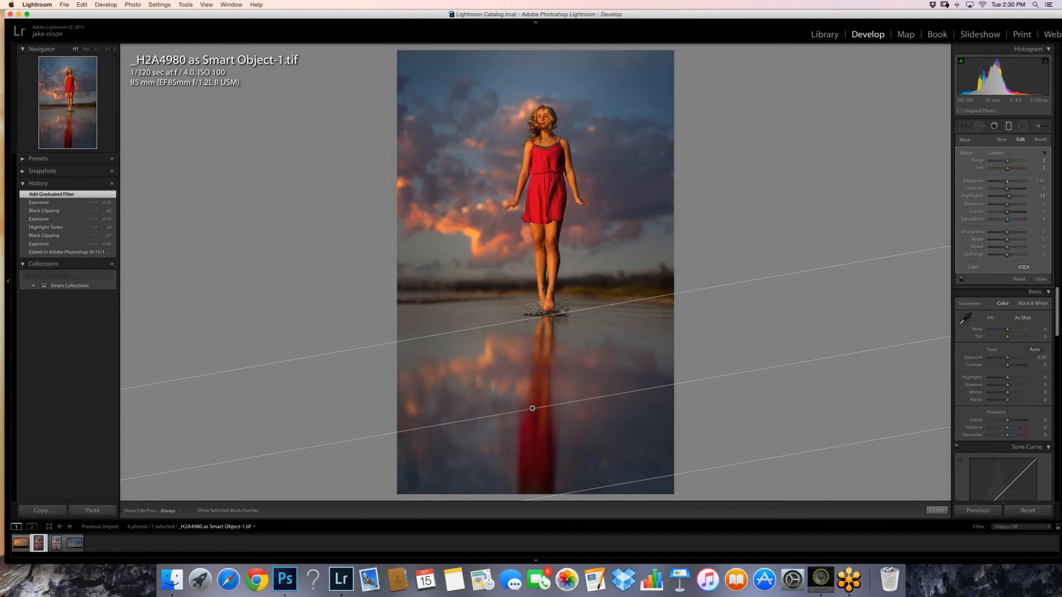
- Set the graduated filter's exposure to 0.44 and finish editing the filter
left_click_drag(1008, 184, 1010, 185)
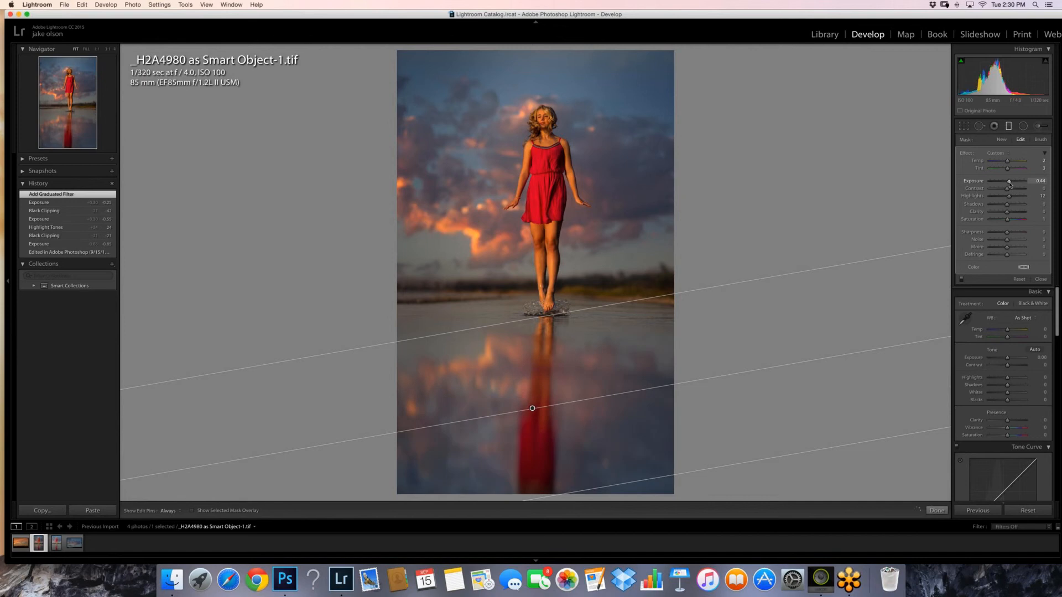
key("m")
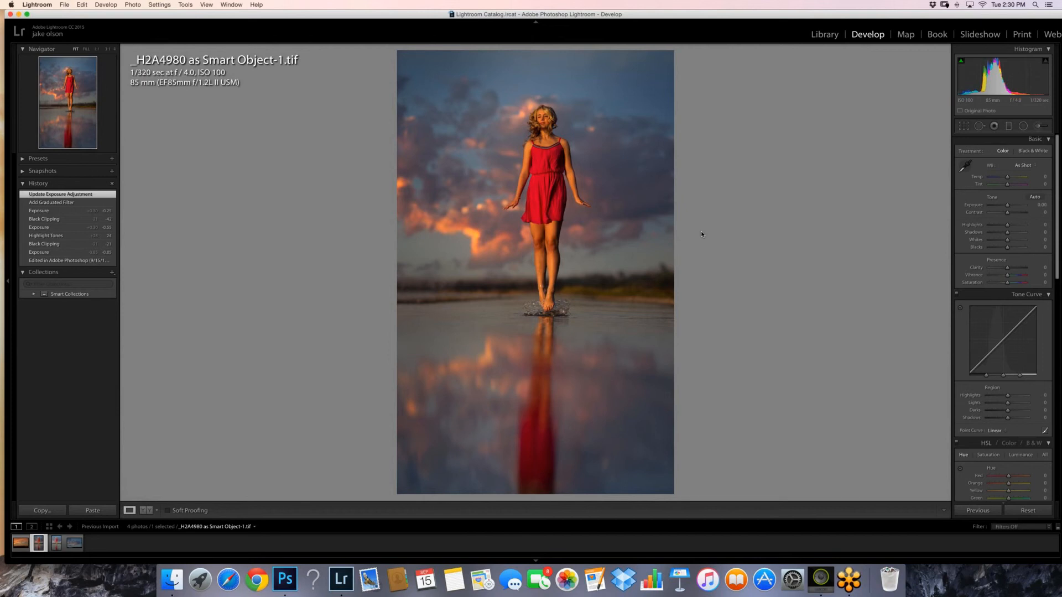
scroll(703, 235, "down", 4)
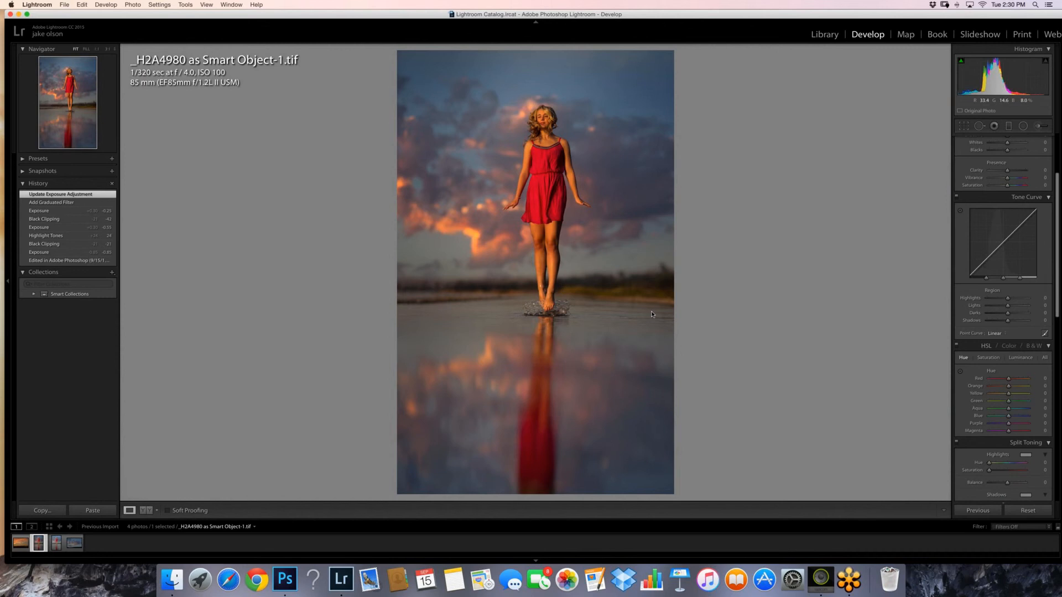
- Set the highlights of the graduated filter over the reflection to 18 and finish editing the filter
key("m")
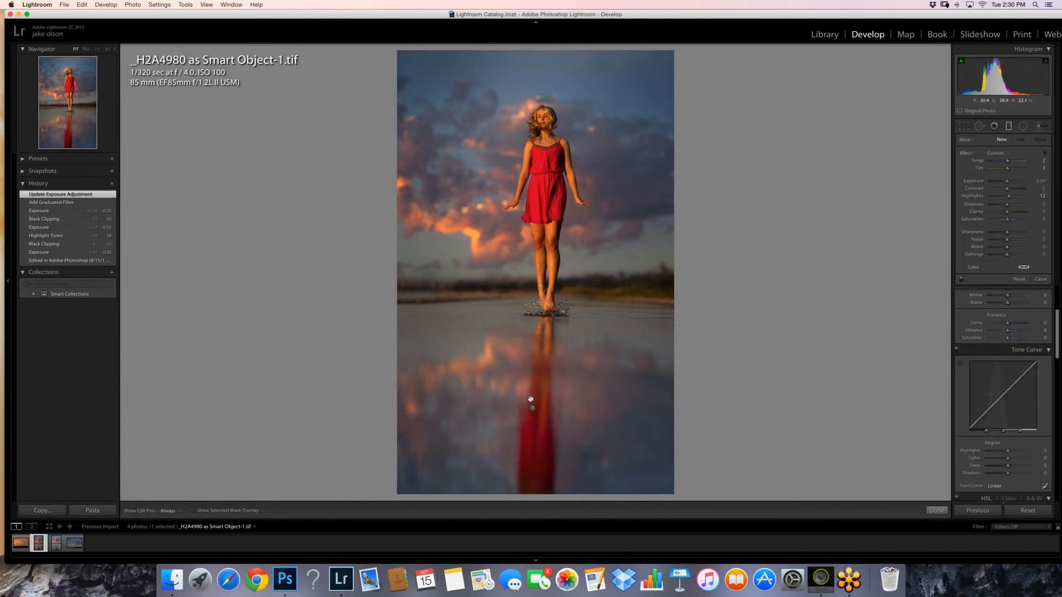
left_click(533, 408)
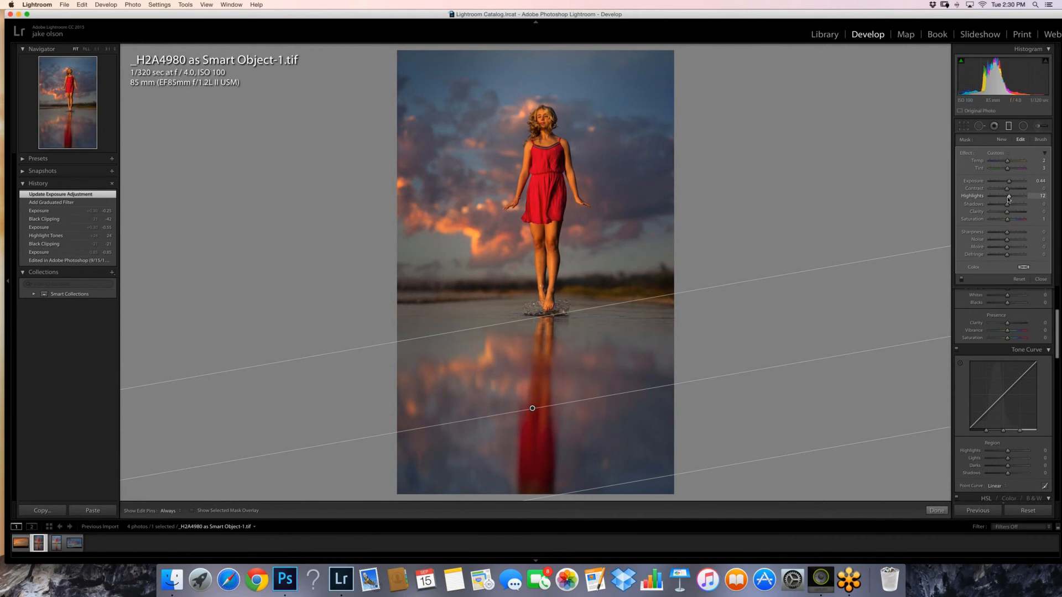
left_click_drag(1009, 197, 1011, 197)
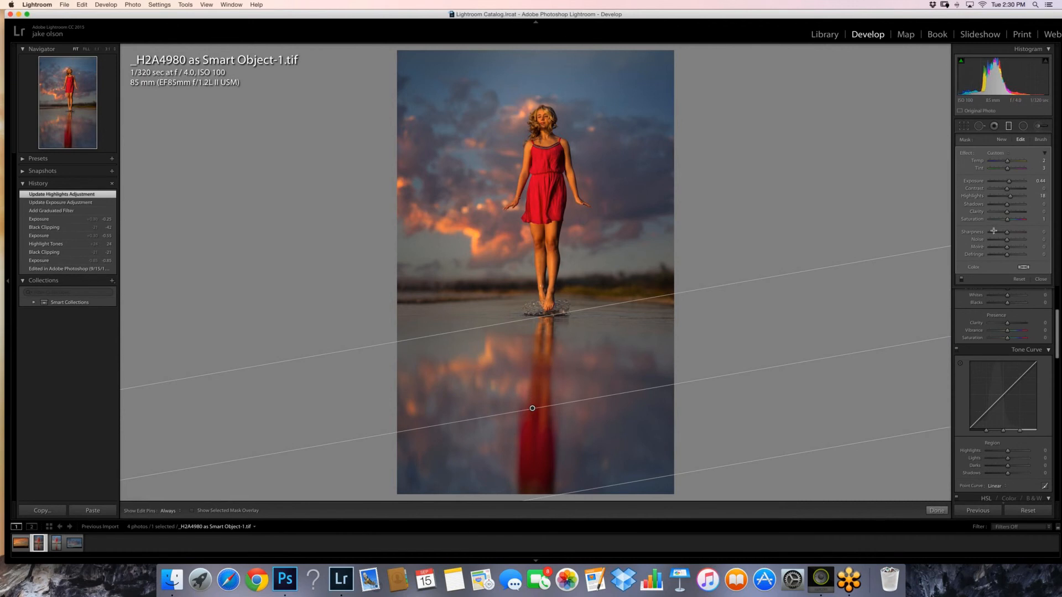
key("m")
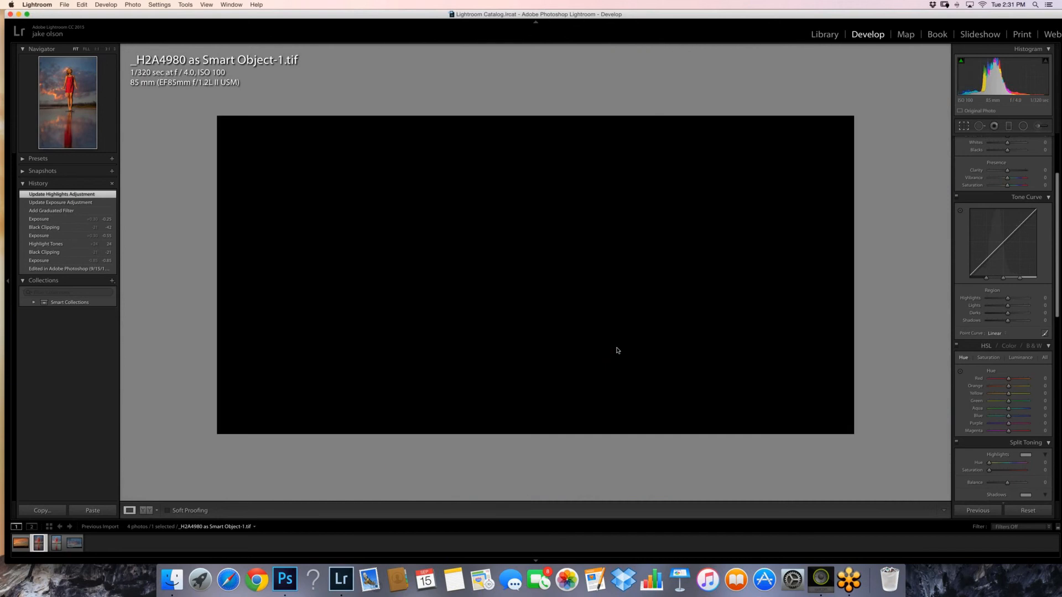
- Crop a strip off the bottom of the photo to a 2 x 3 / 4 x 6 aspect and apply the crop
key("r")
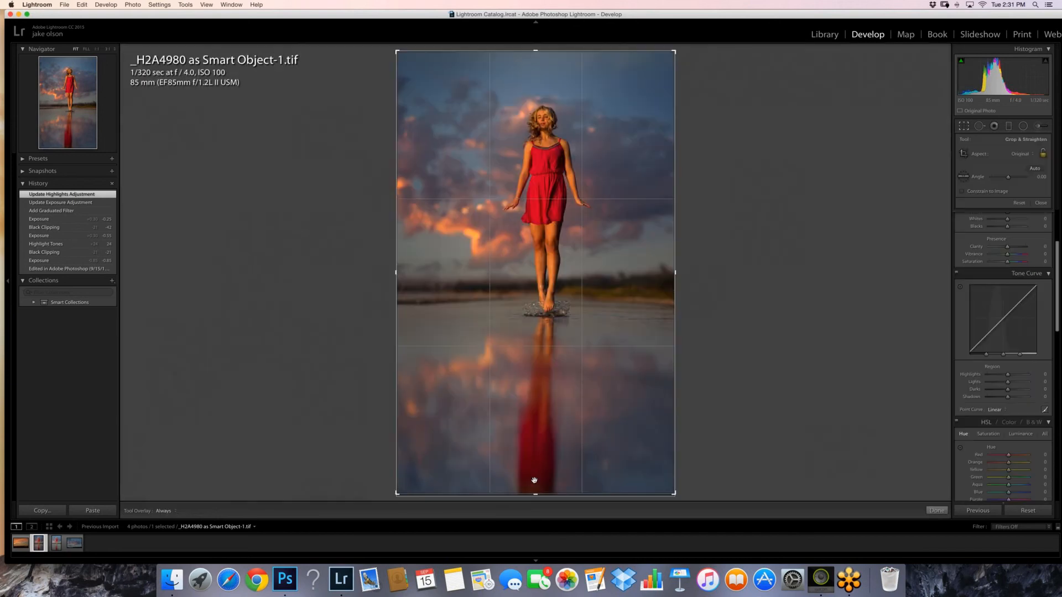
left_click_drag(535, 494, 534, 480)
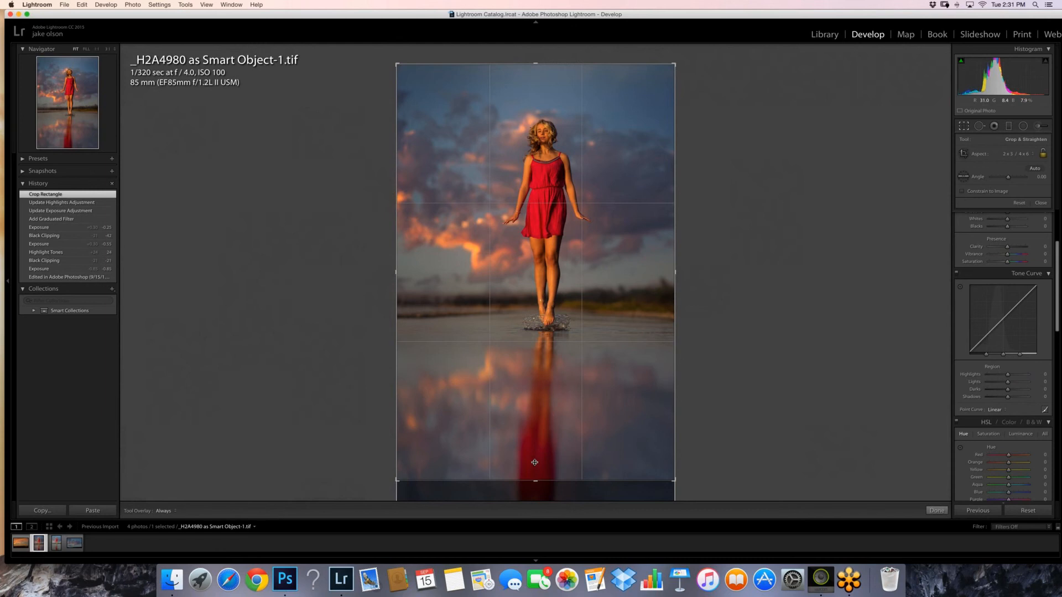
left_click(535, 463)
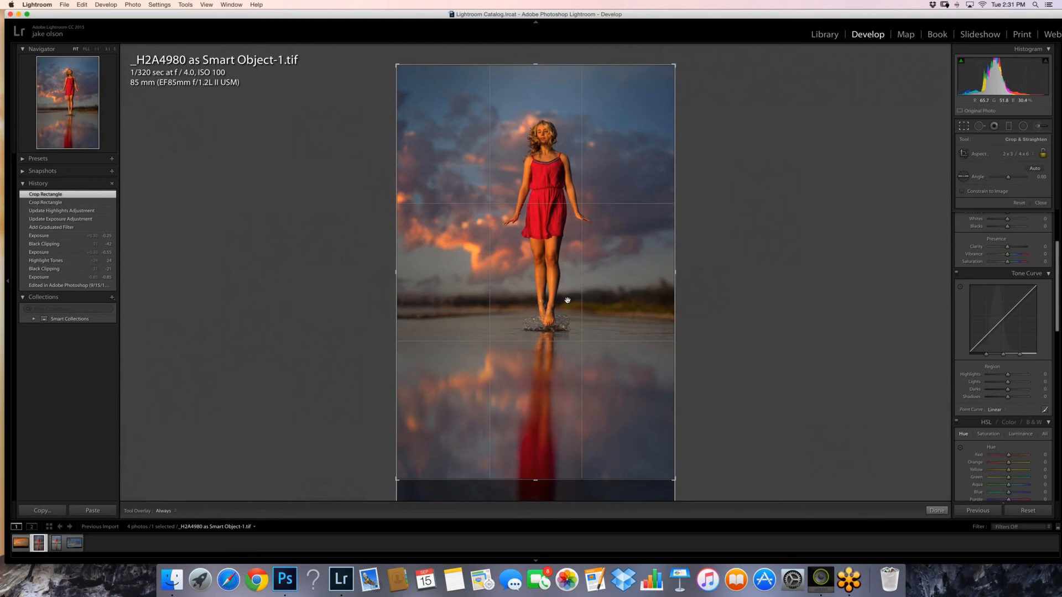
key("Return")
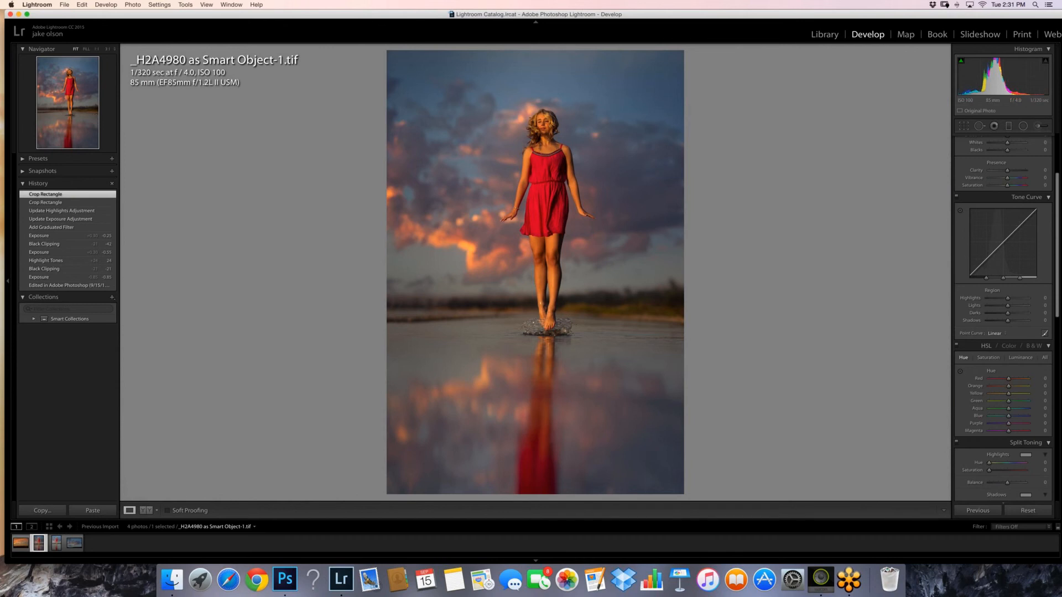
- Set the photo's highlights to +23 and fine-tune the exposure of the graduated filter over the reflection
scroll(1008, 208, "up", 5)
left_click_drag(1007, 207, 1003, 225)
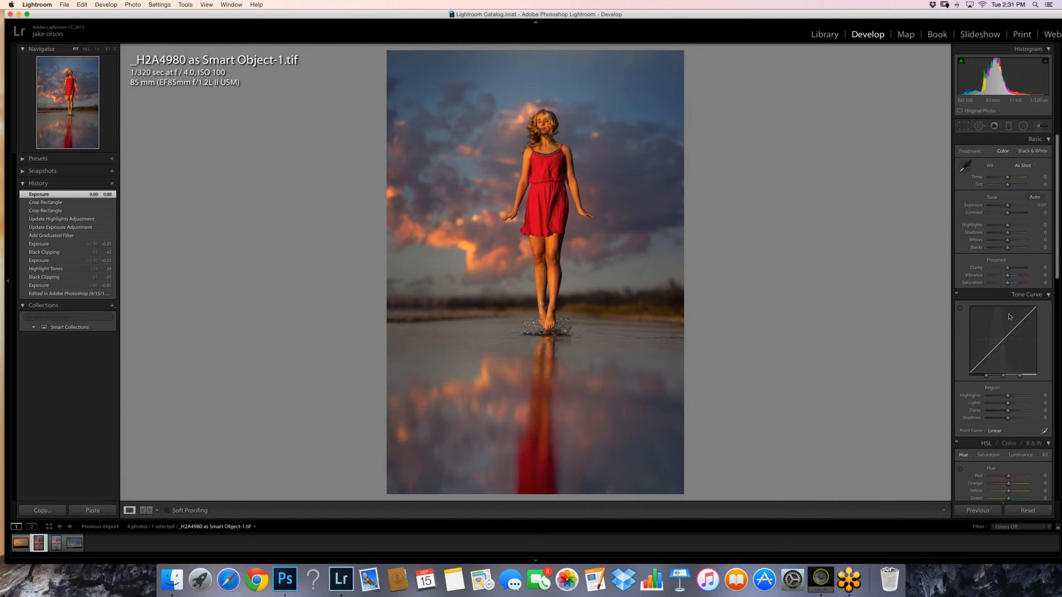
left_click_drag(1012, 229, 1012, 229)
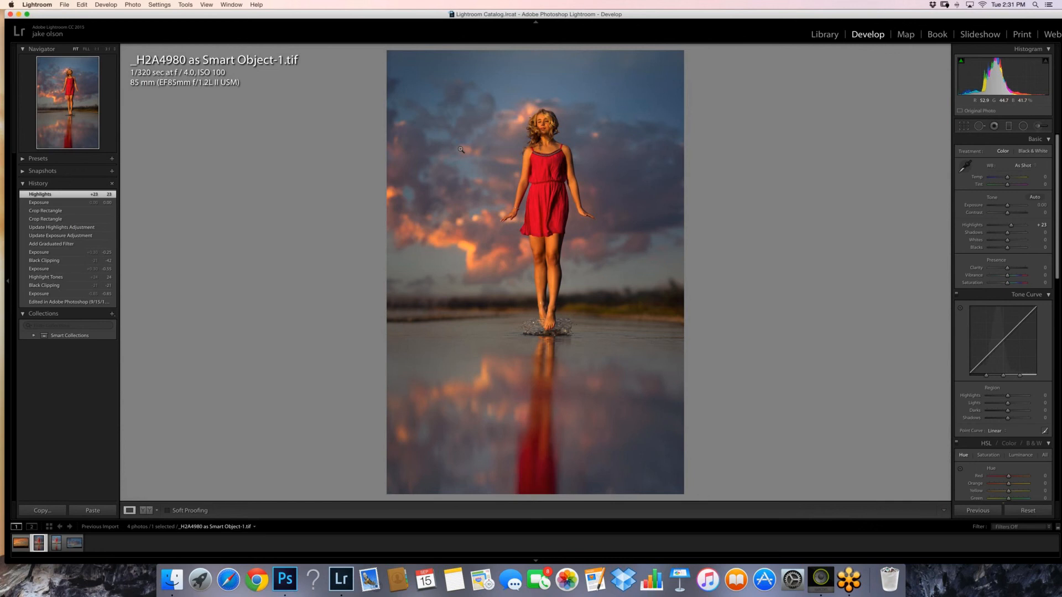
left_click(1009, 126)
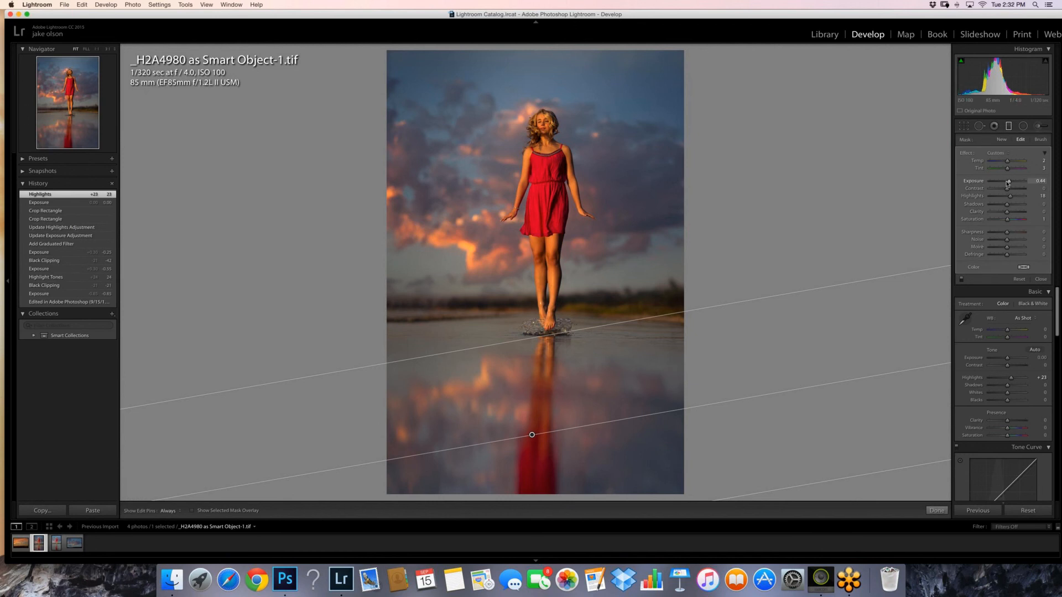
left_click(1008, 128)
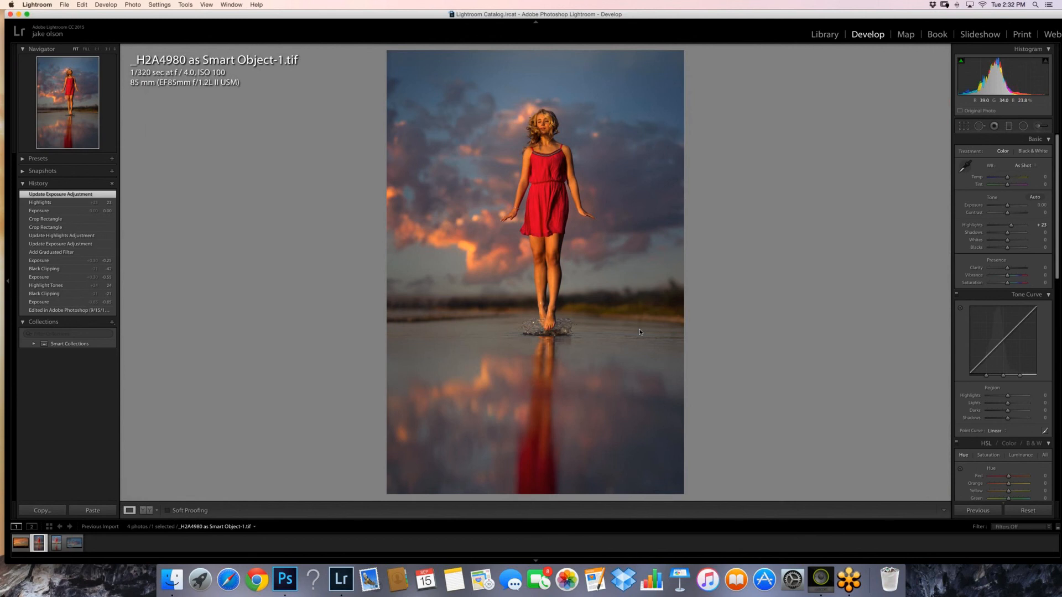
- Add a post-crop vignette with an amount of -8 and film grain with an amount of 7
scroll(1006, 416, "down", 10)
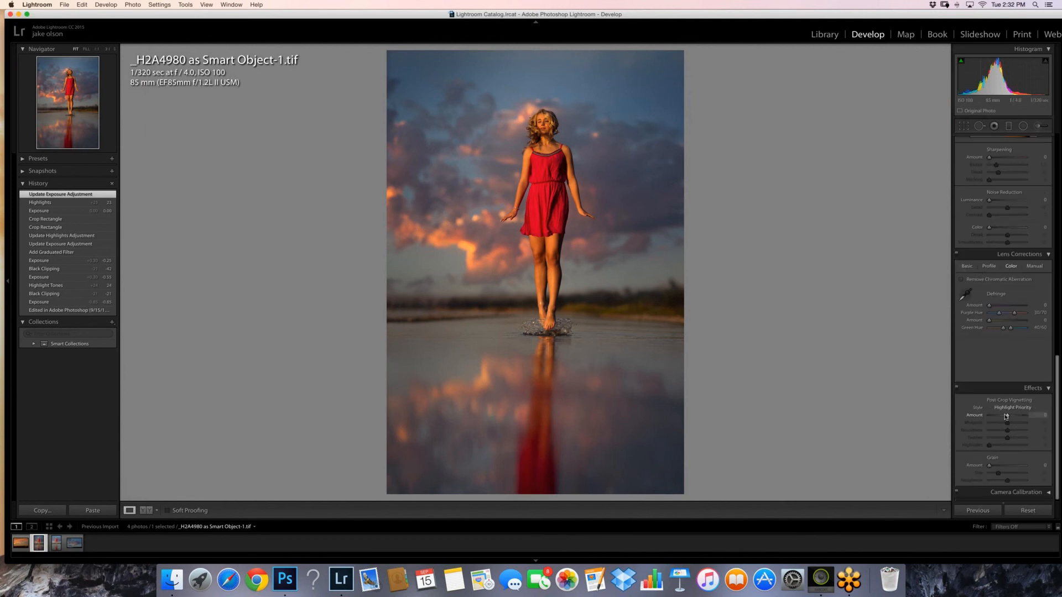
left_click_drag(1006, 416, 1004, 416)
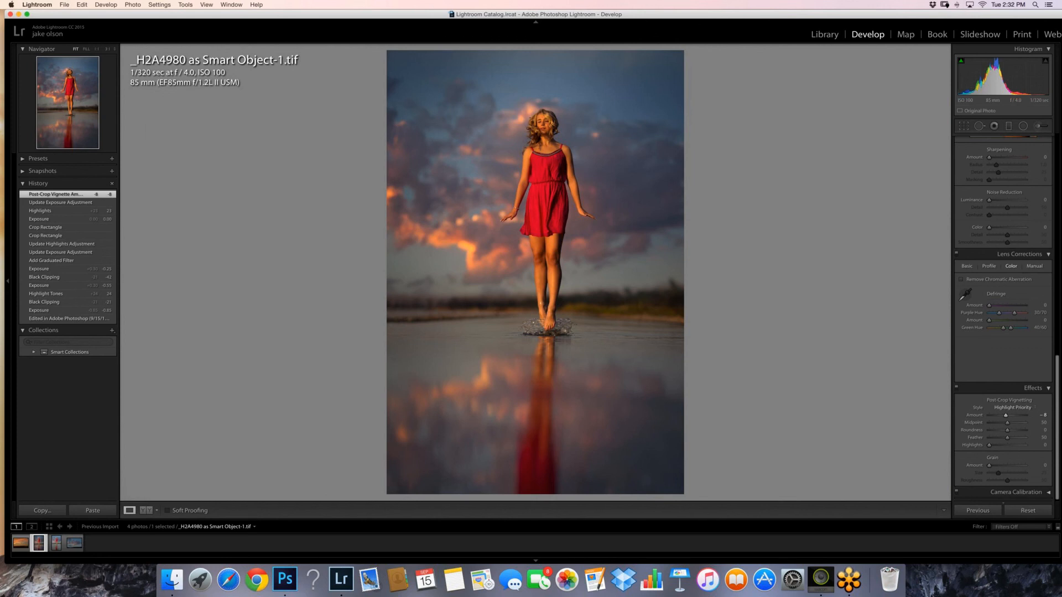
left_click_drag(989, 465, 992, 465)
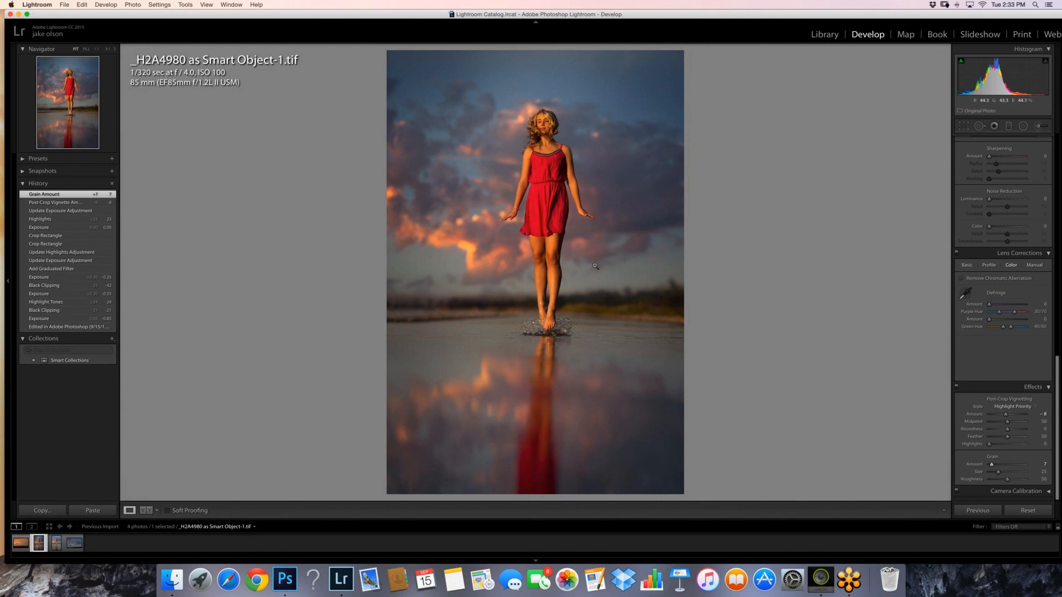
- Open the photo's export settings, change the image format, review the remaining options, and cancel the export
left_click(64, 4)
left_click(73, 97)
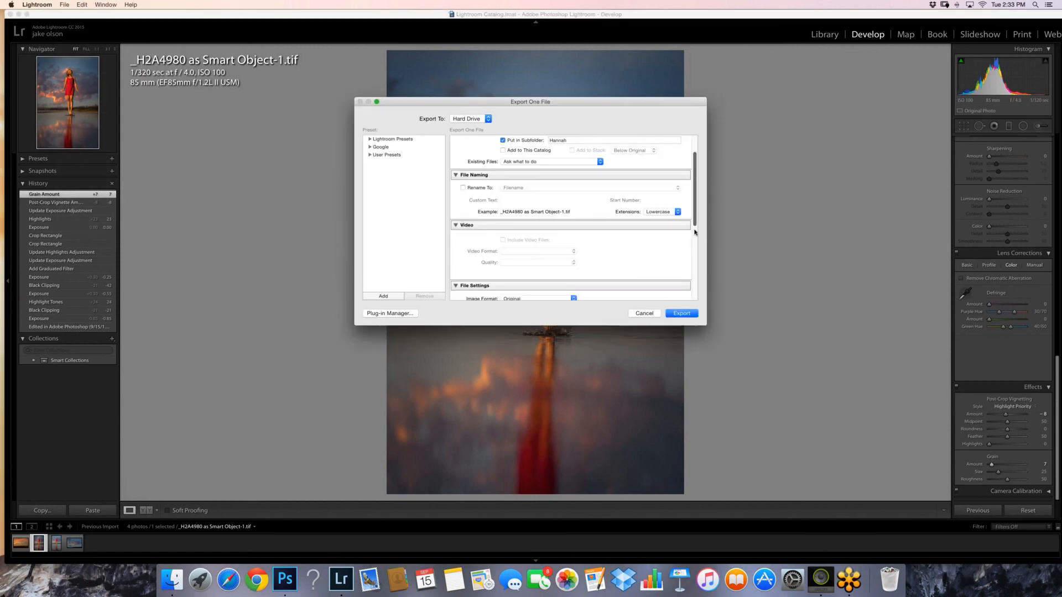
scroll(513, 241, "down", 3)
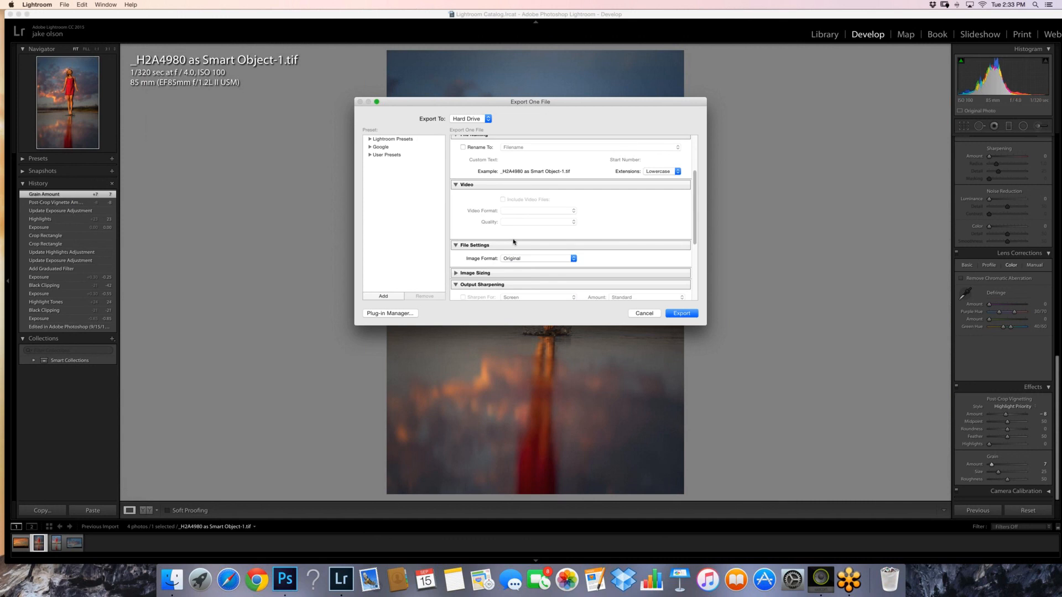
left_click(515, 258)
left_click(507, 232)
left_click_drag(695, 212, 695, 268)
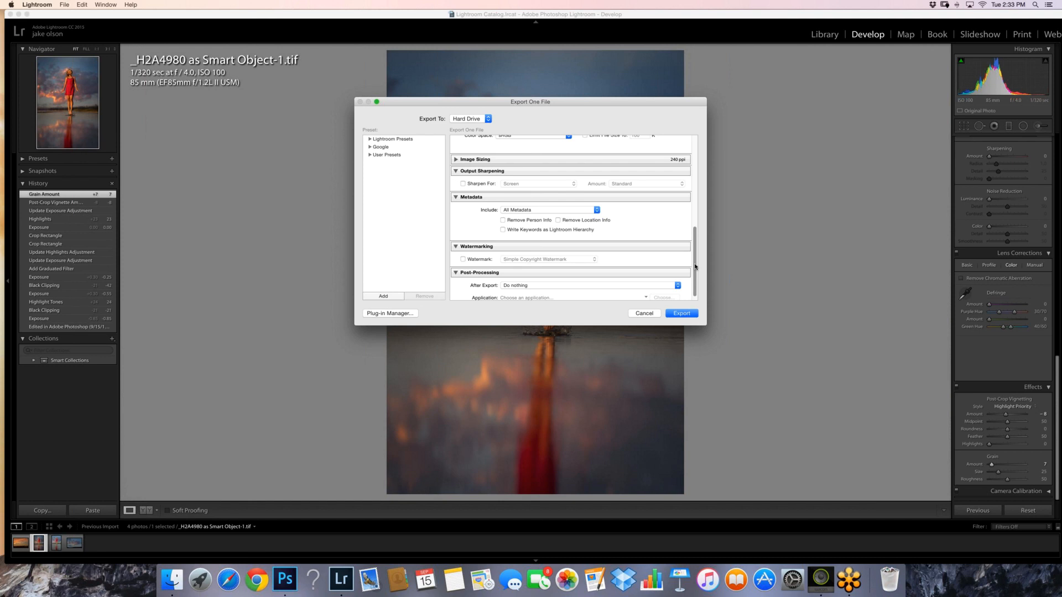
left_click(645, 314)
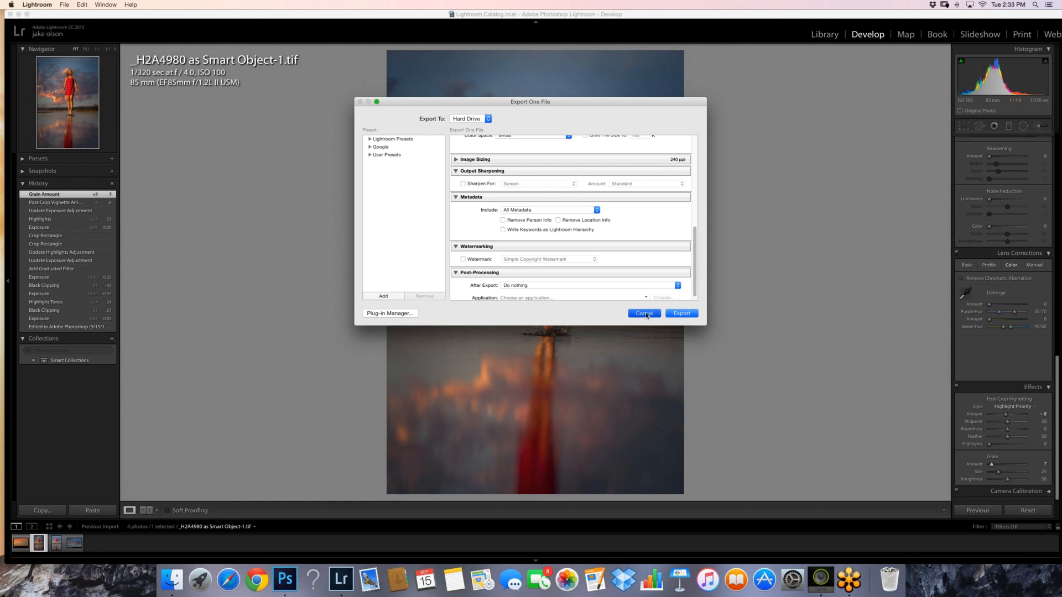